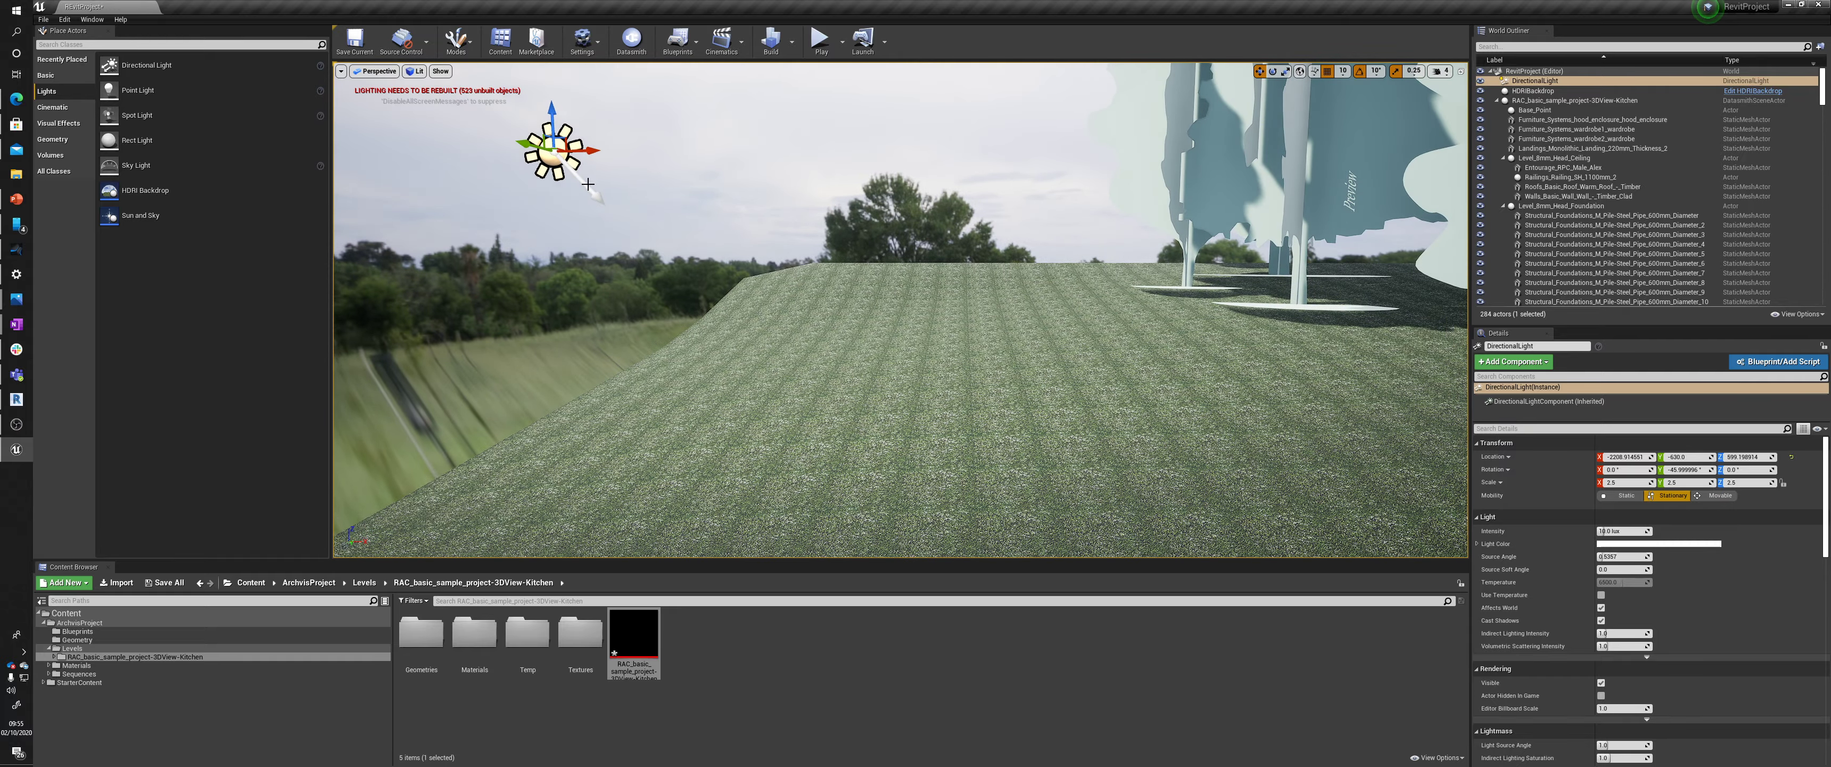
# Adjust the directional light's intensity and source angle to change how the sun lights the house
pyautogui.press('s')
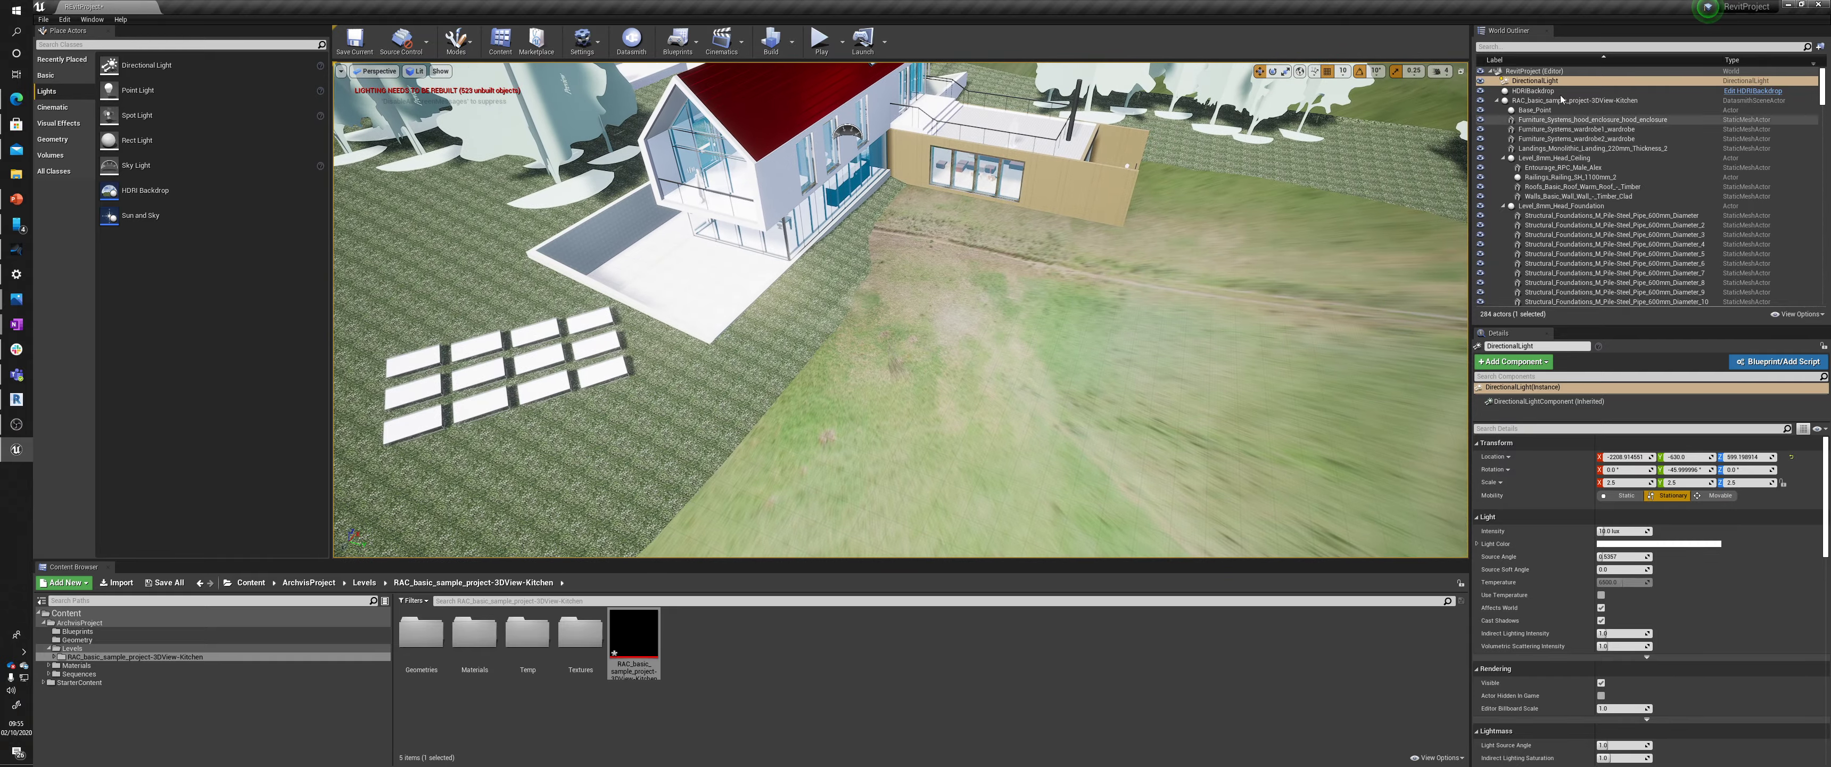
pyautogui.moveTo(1608, 531); pyautogui.dragTo(1628, 531)
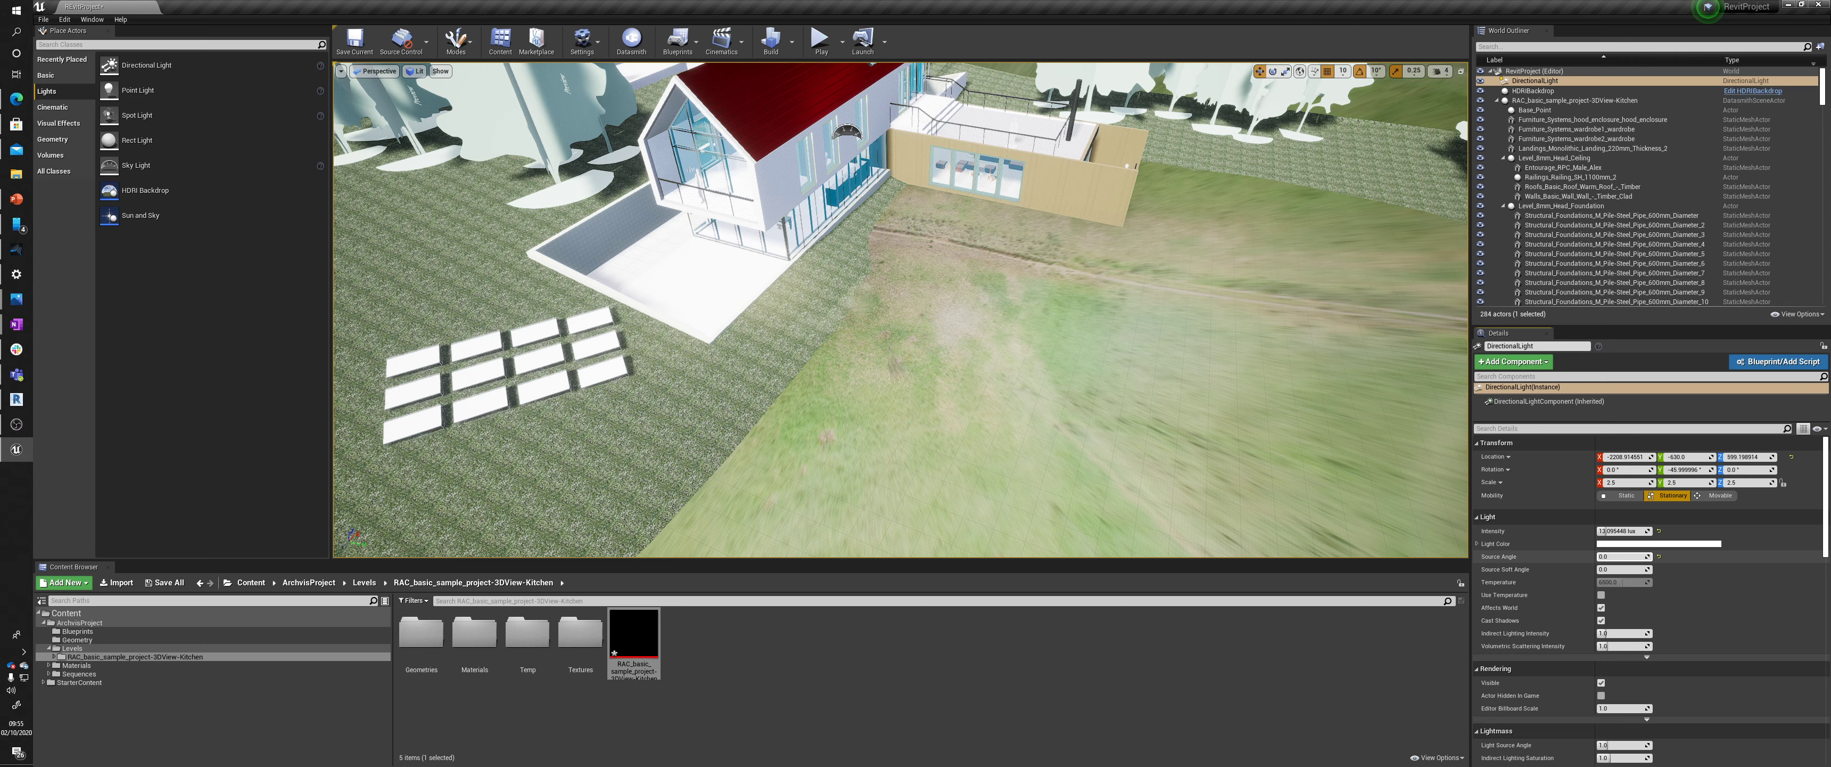
pyautogui.moveTo(1603, 556); pyautogui.dragTo(1624, 557)
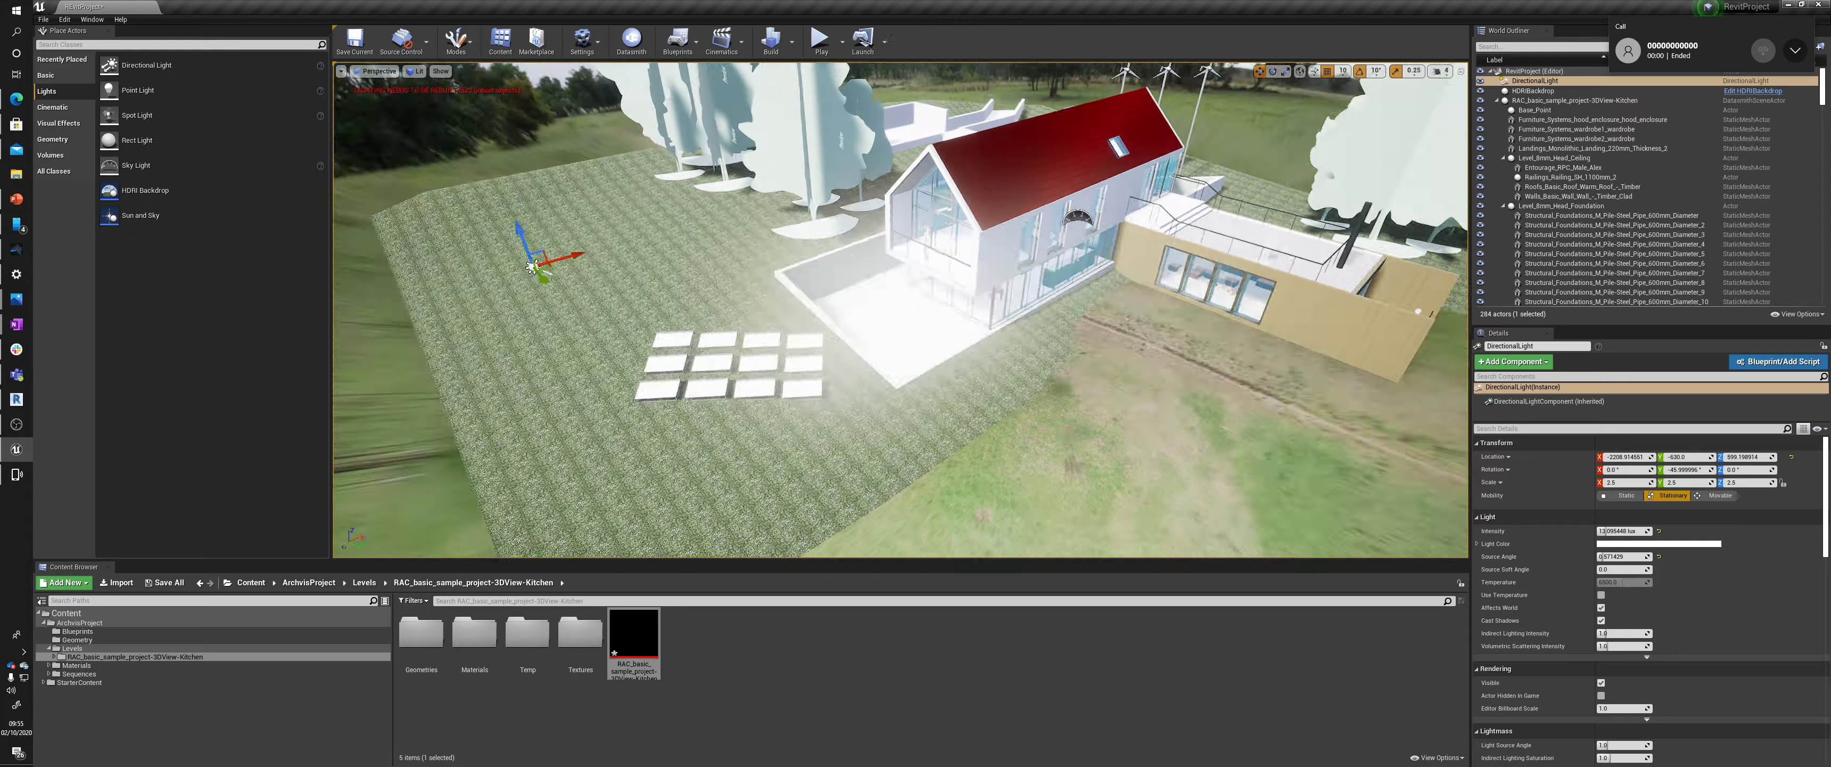
# Search the project settings for exposure and disable Auto Exposure in the rendering defaults
pyautogui.moveTo(900, 310); pyautogui.dragTo(1034, 303, button='right')
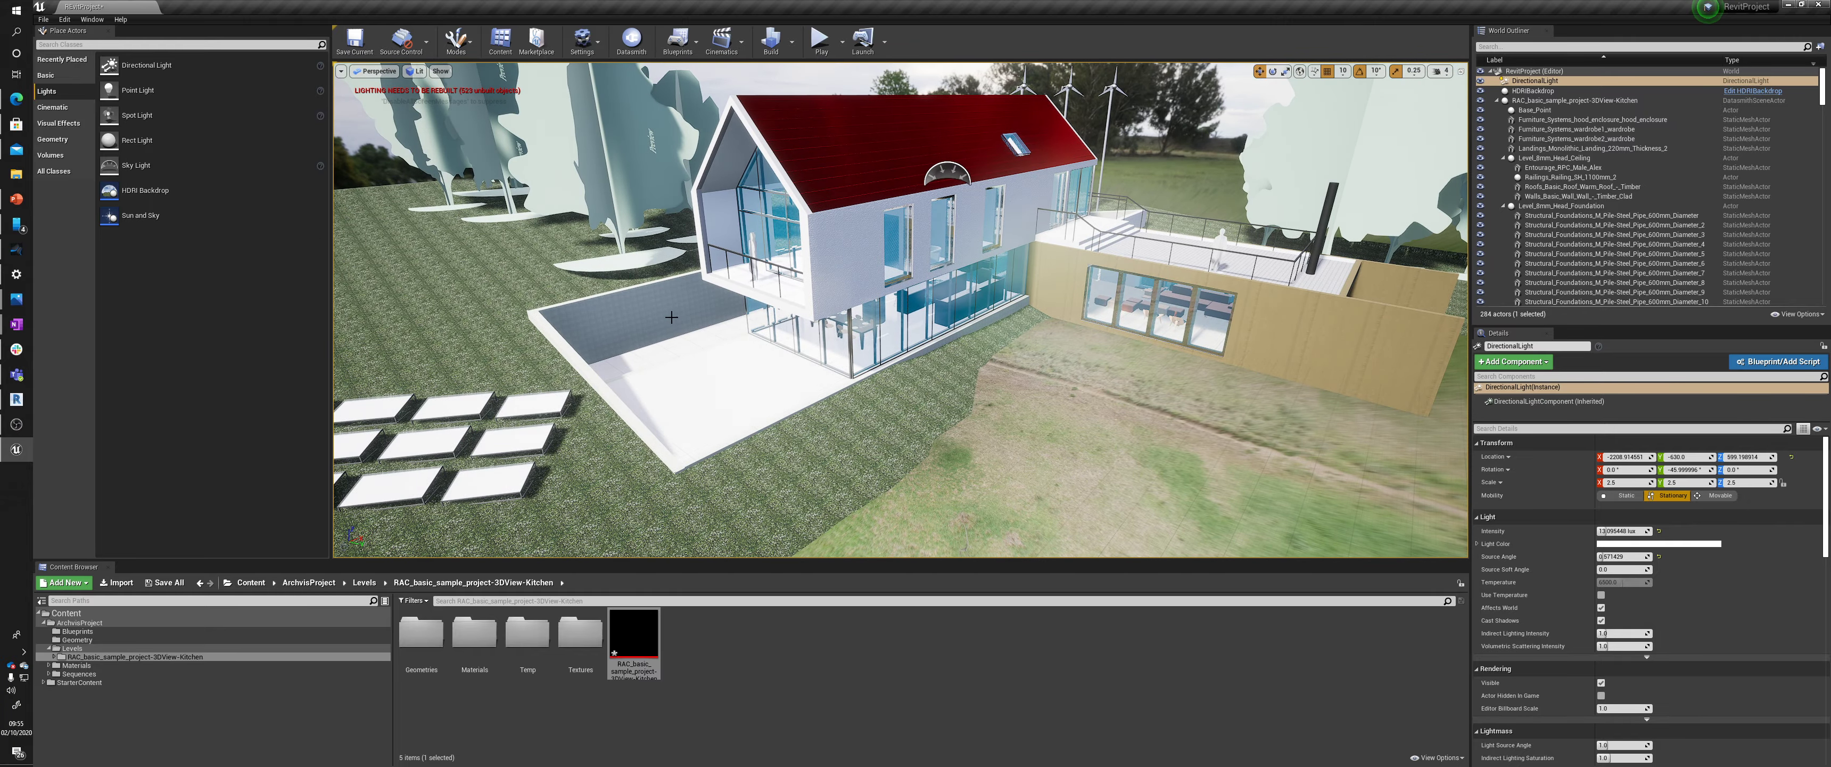
pyautogui.moveTo(671, 317); pyautogui.dragTo(605, 199, button='right')
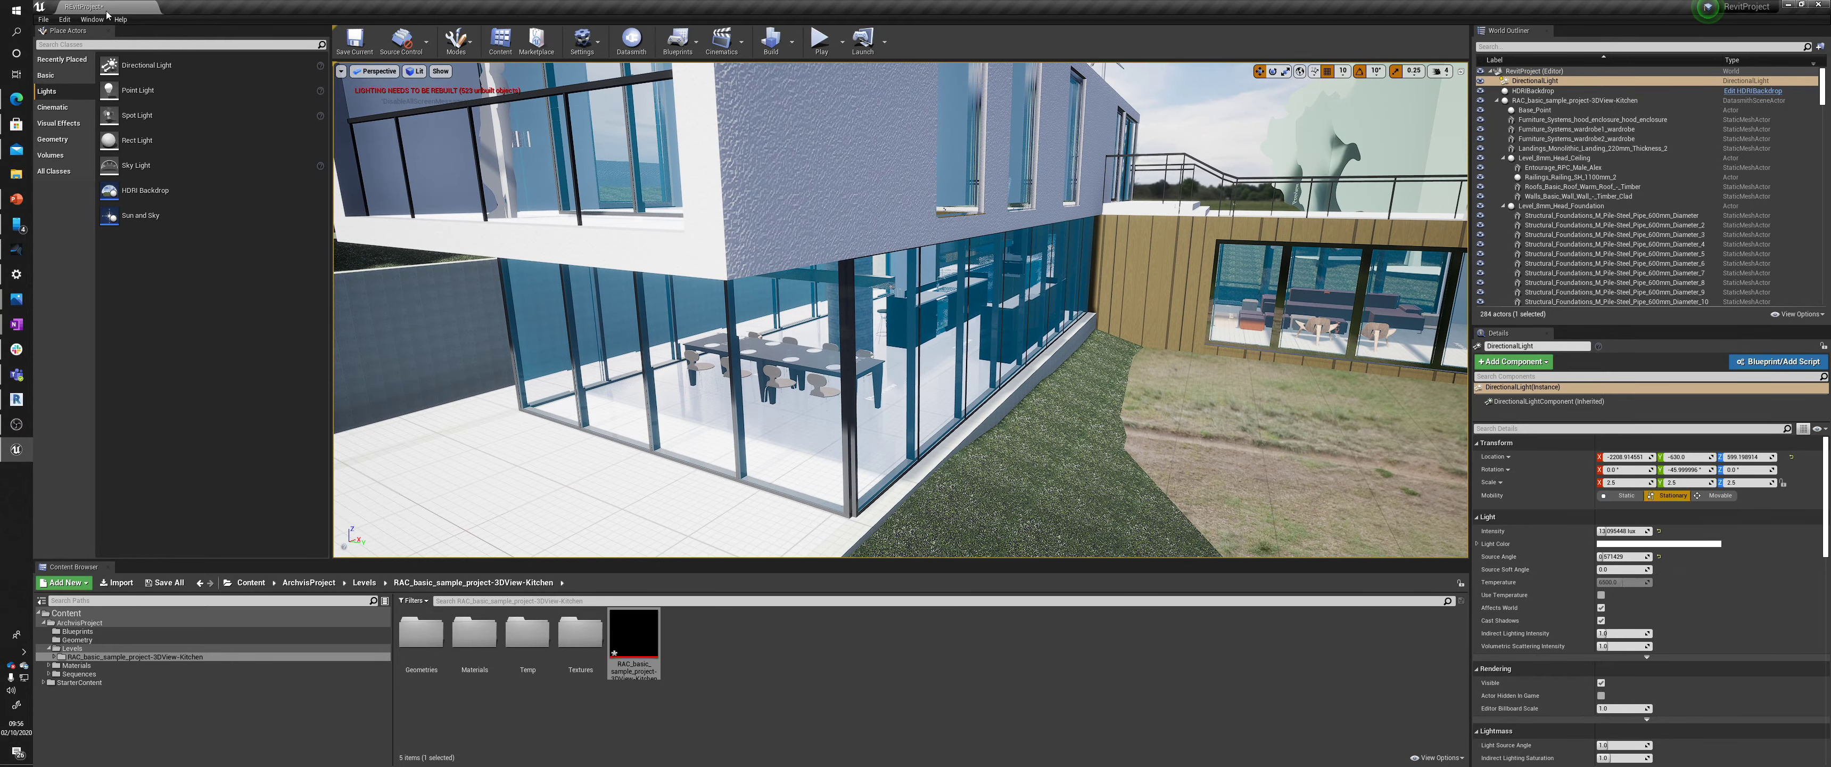
pyautogui.click(65, 19)
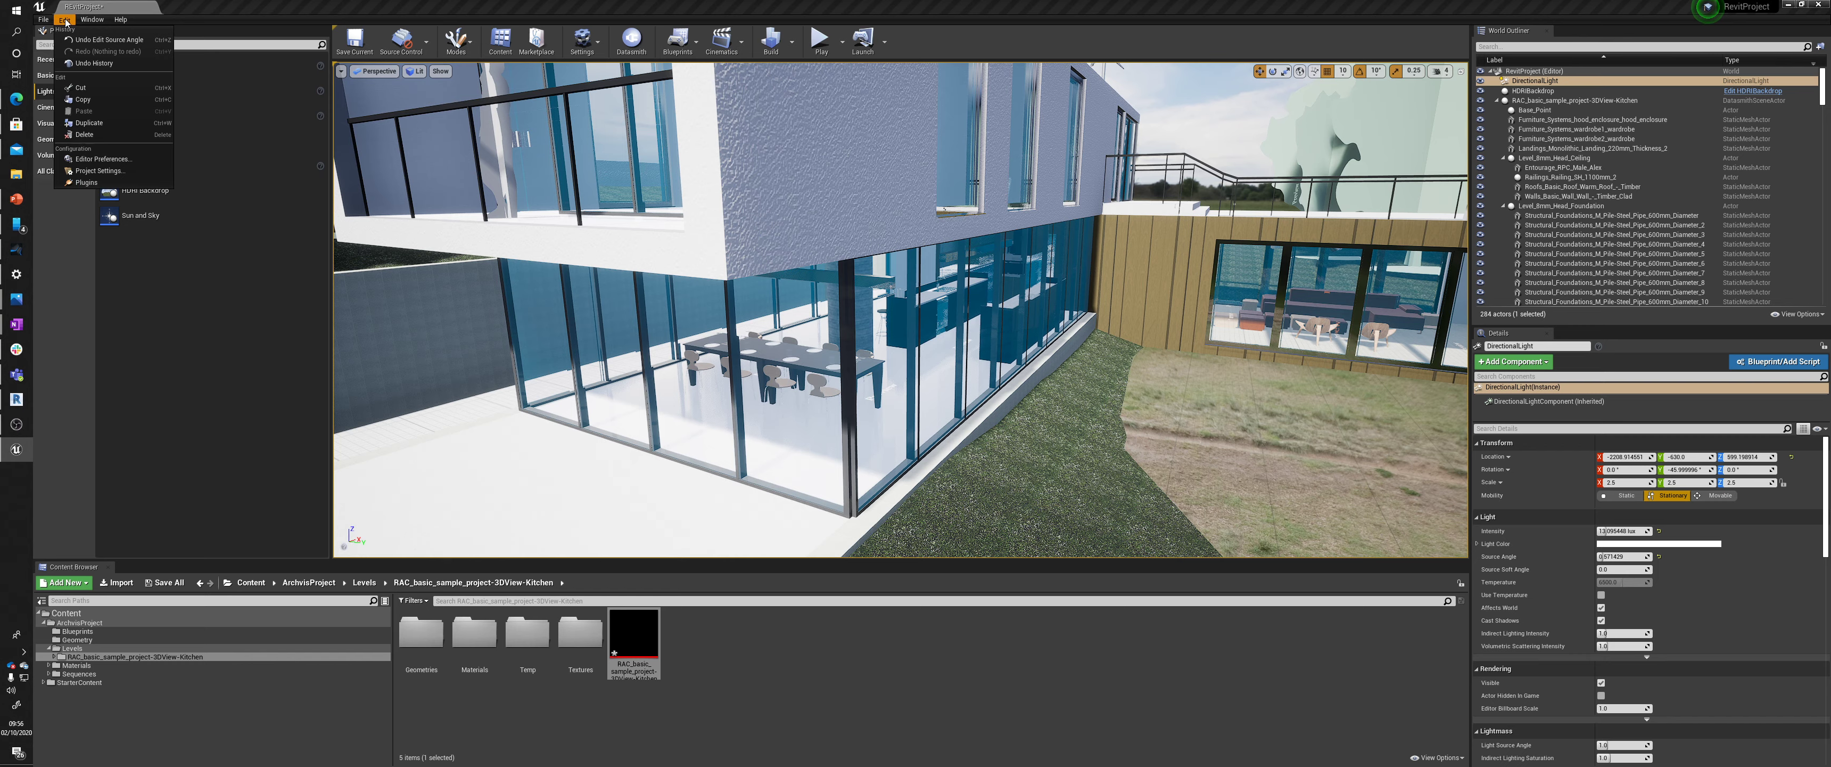
pyautogui.click(100, 171)
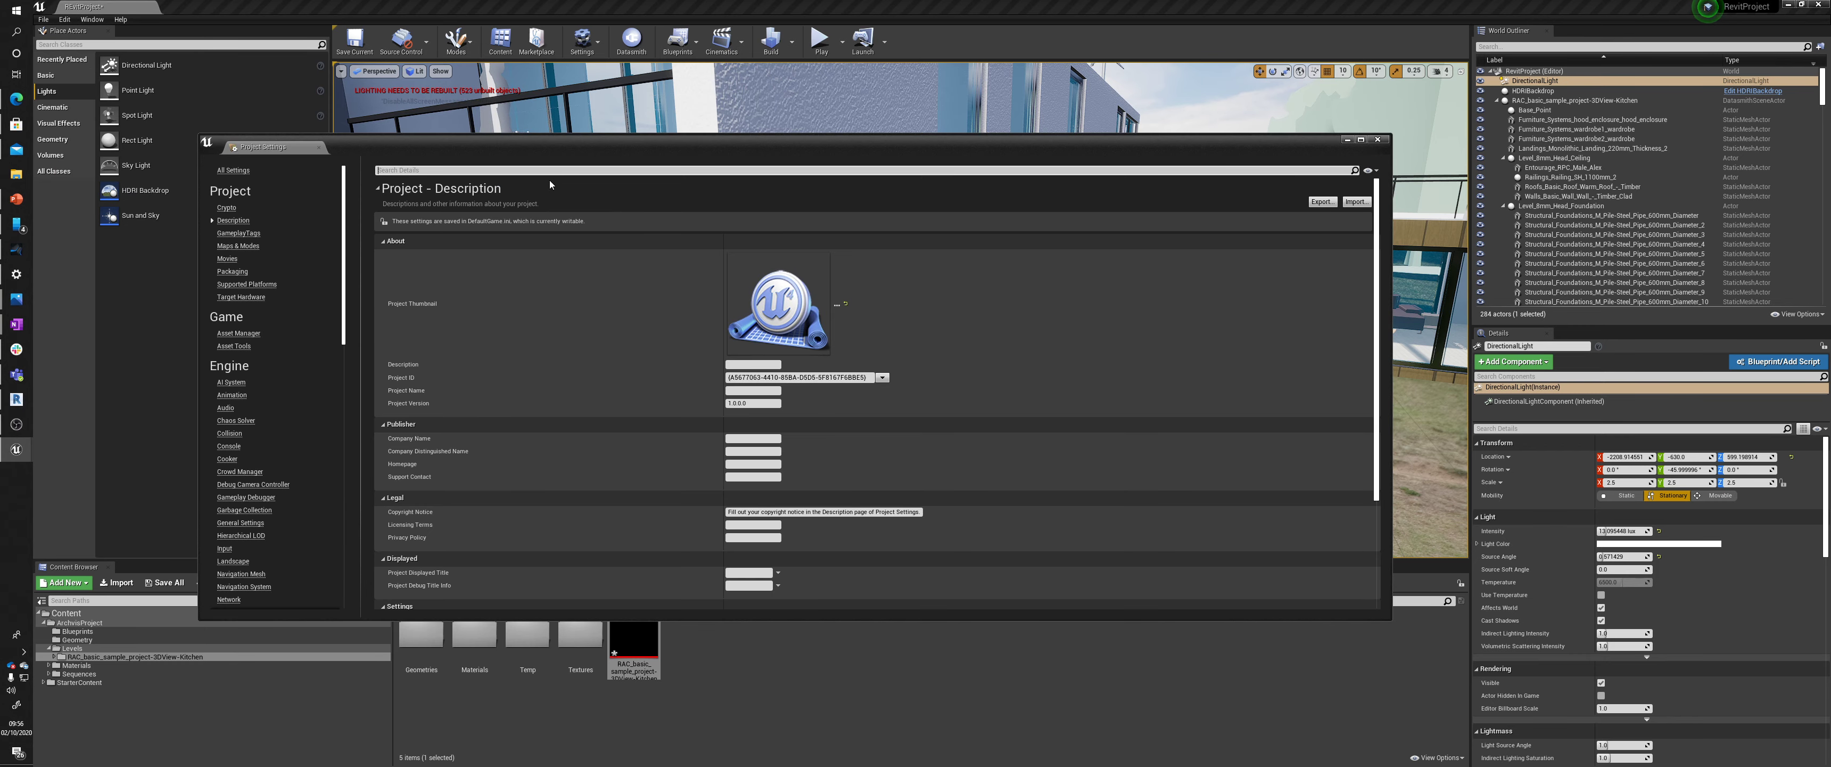
pyautogui.click(575, 170)
pyautogui.write('exposure')
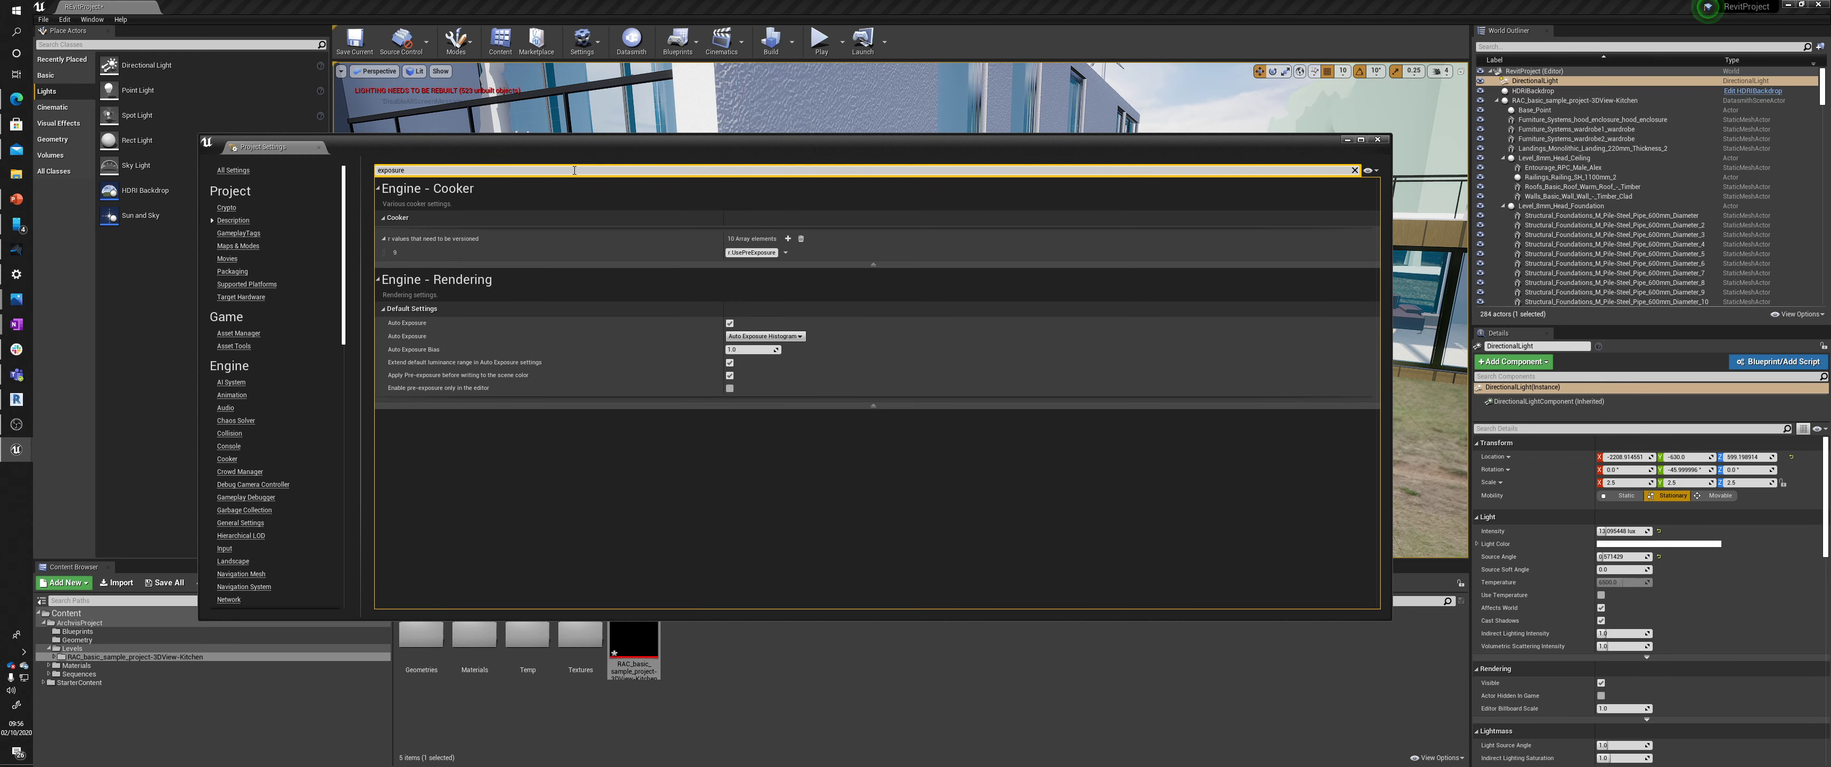
pyautogui.click(730, 324)
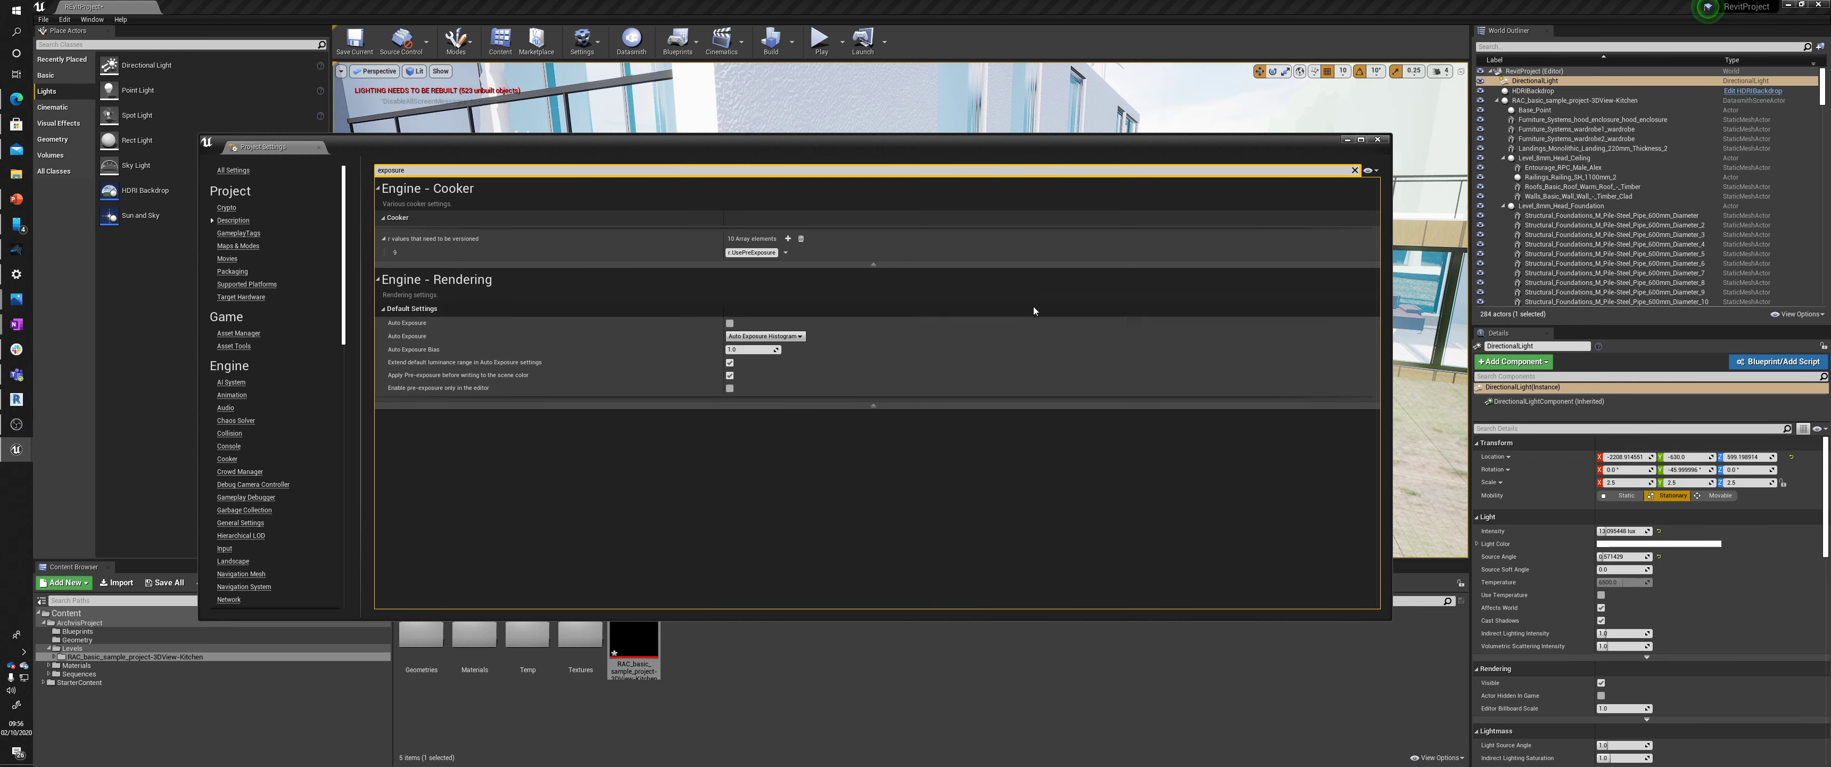
pyautogui.click(1378, 140)
# Stop the viewport exposure from using Game Settings so it follows the fixed EV100 value
pyautogui.press('s')
pyautogui.moveTo(846, 261); pyautogui.dragTo(803, 263, button='right')
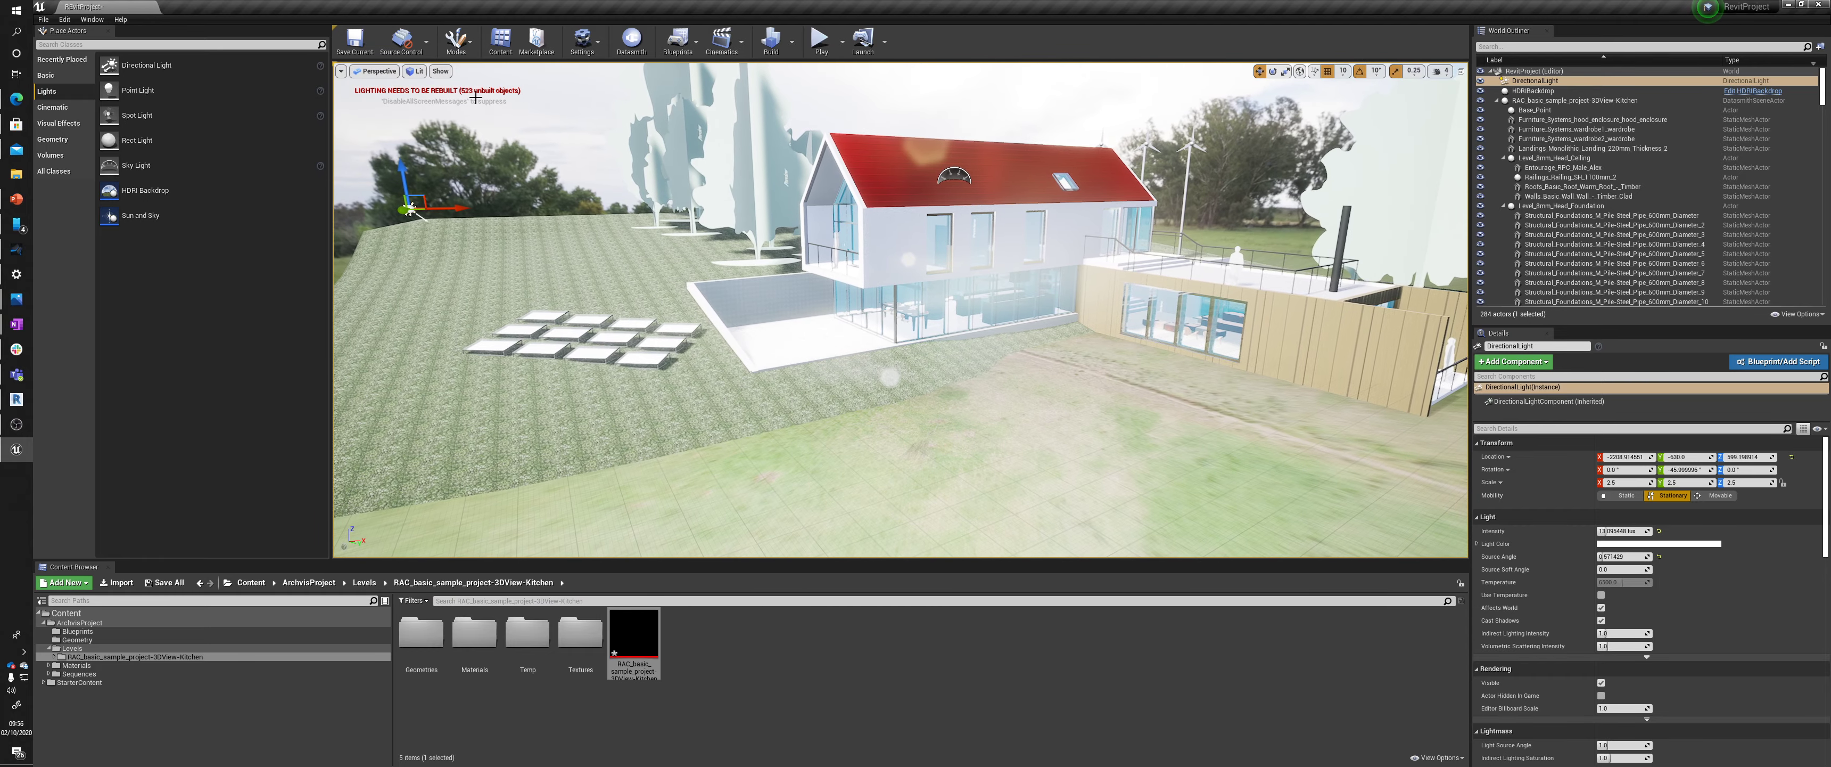
pyautogui.click(419, 74)
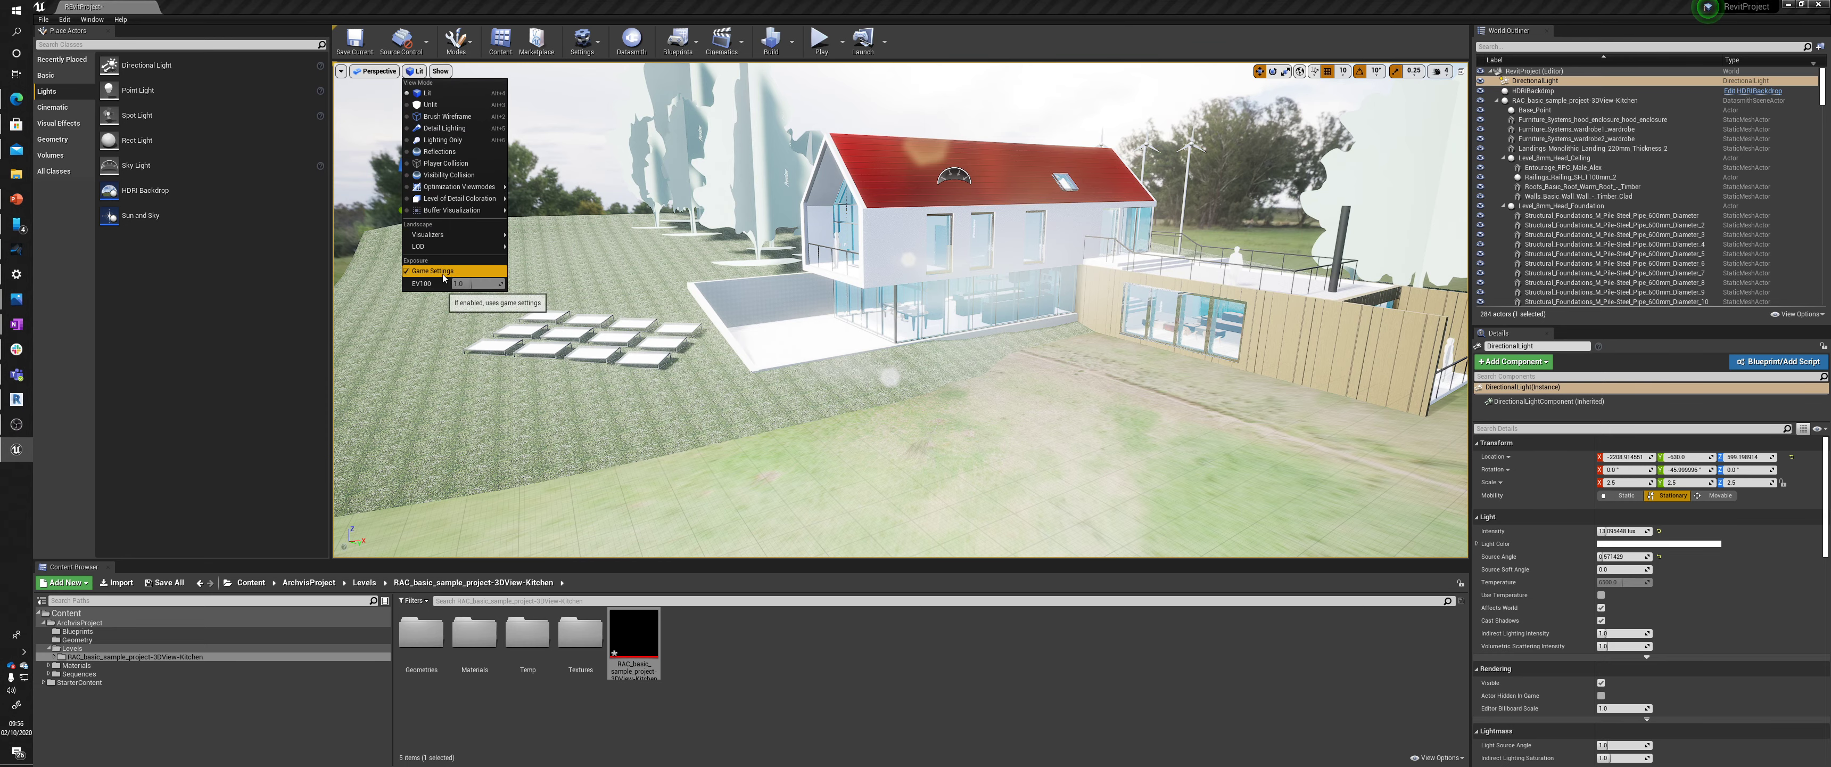
pyautogui.click(406, 272)
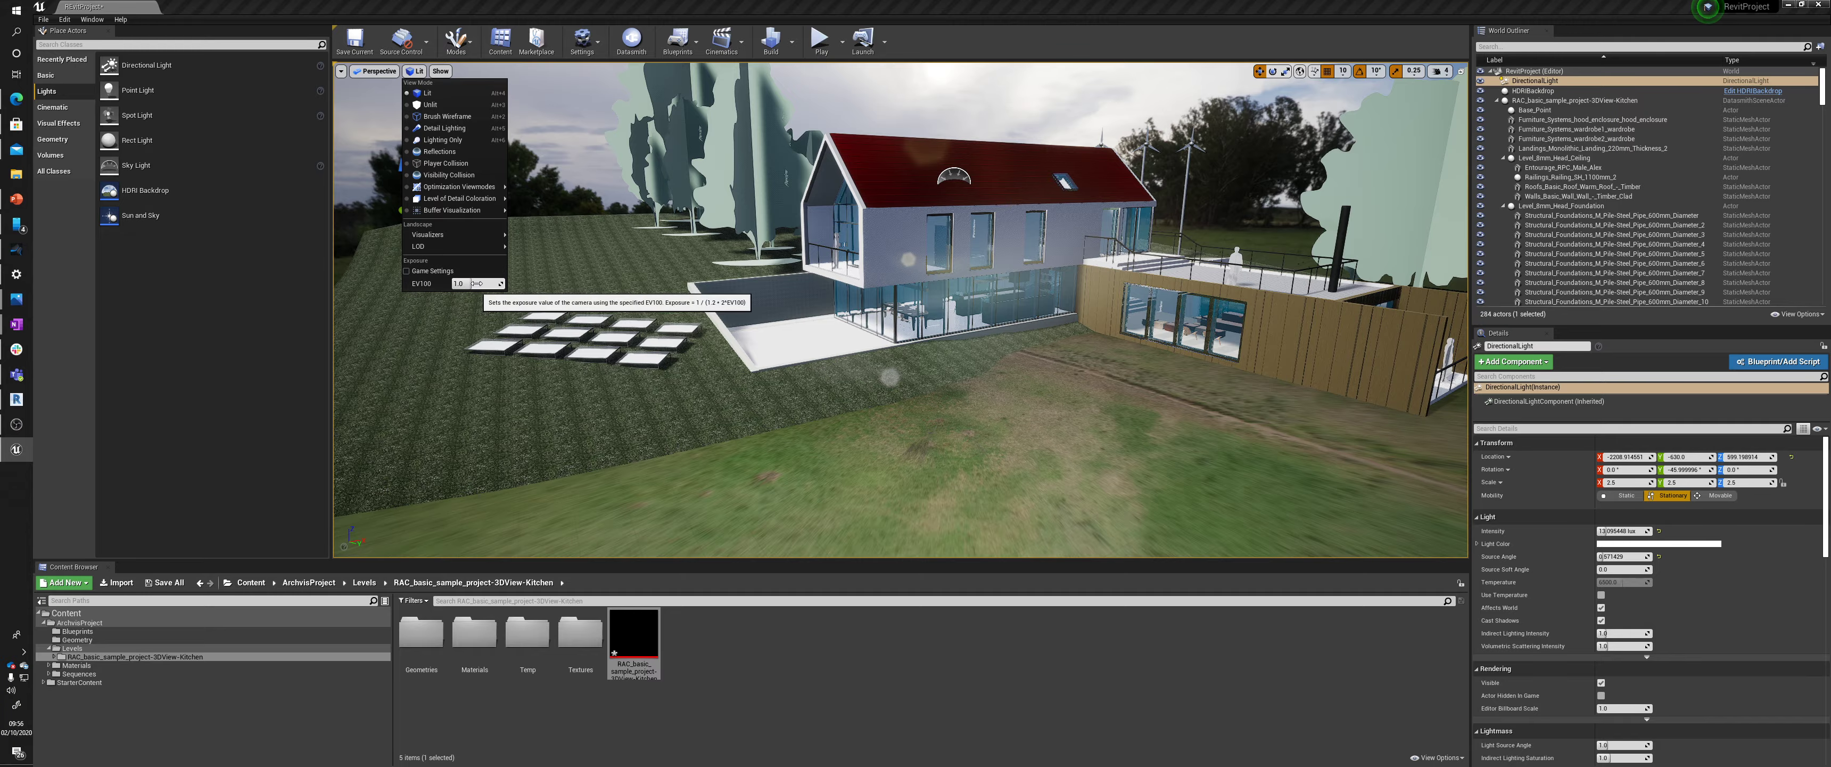
# Delete the 3000 x 3000 mm grid compound ceiling over the glazed ground-floor dining area, accepting the broken references
pyautogui.moveTo(640, 341); pyautogui.dragTo(661, 347, button='right')
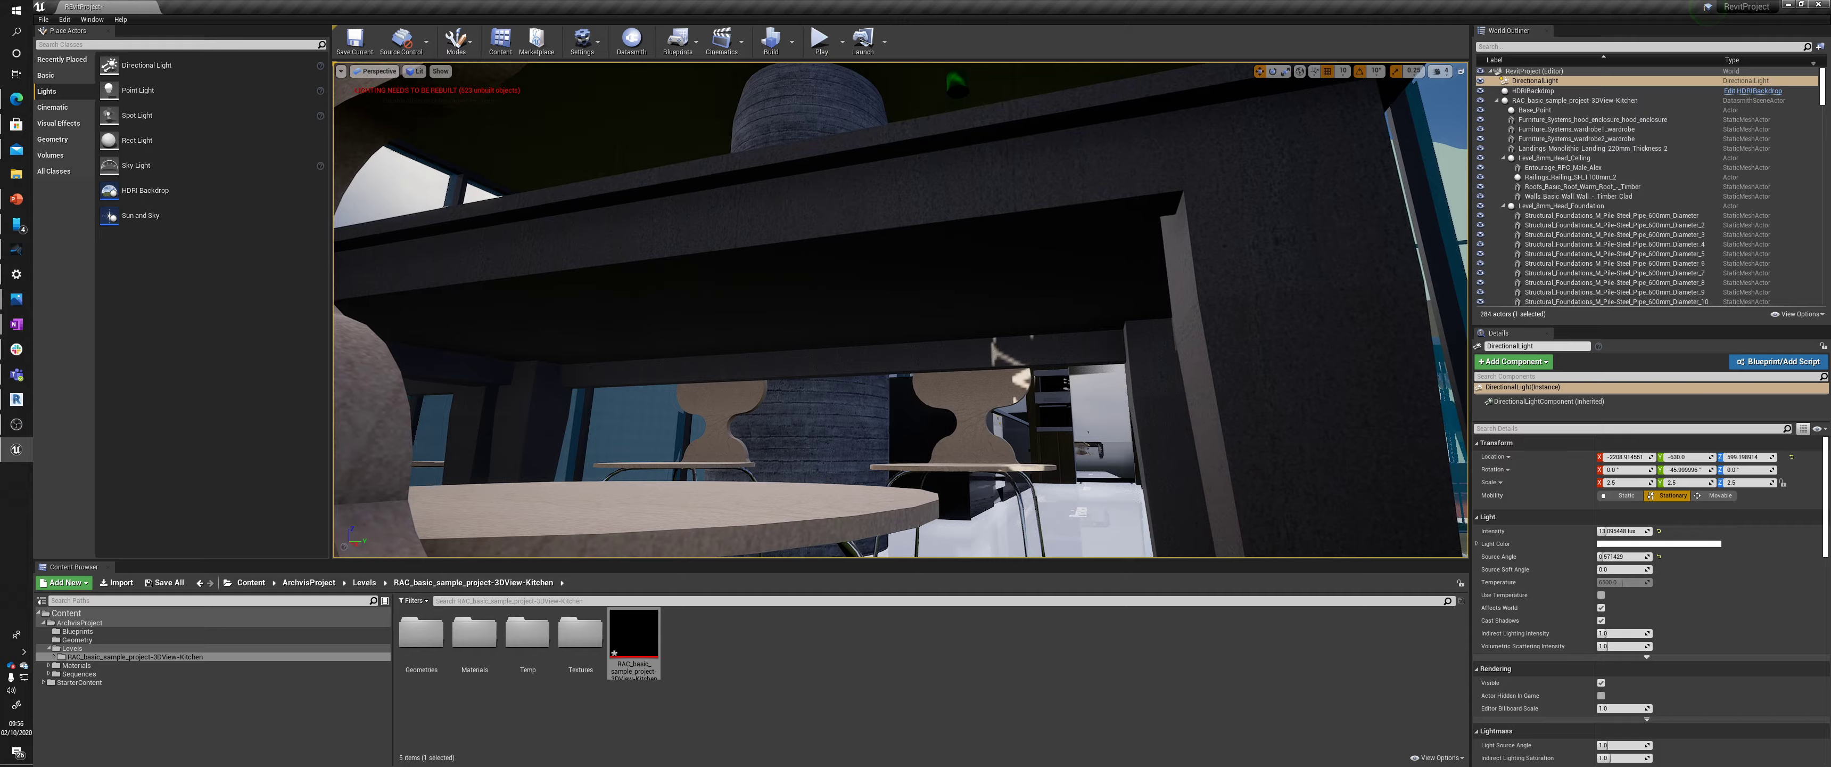
pyautogui.press('w')
pyautogui.moveTo(901, 310); pyautogui.dragTo(1001, 331, button='right')
pyautogui.press('s')
pyautogui.press('a')
pyautogui.press('a')
pyautogui.click(903, 284)
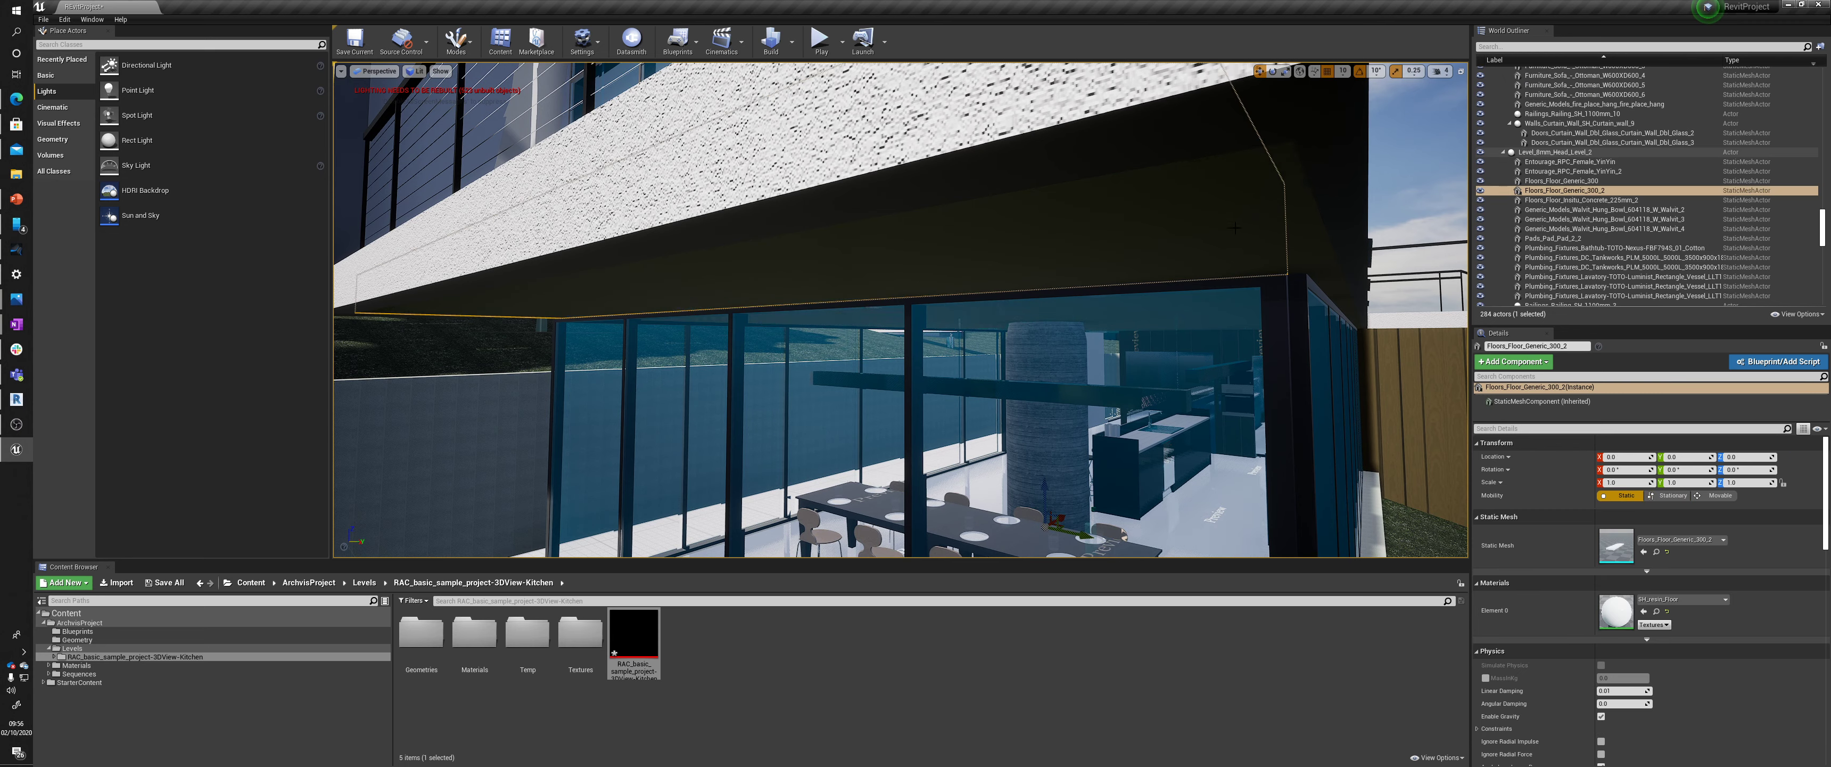
pyautogui.click(1257, 293)
pyautogui.moveTo(1238, 313); pyautogui.dragTo(1255, 320, button='right')
pyautogui.press('Delete')
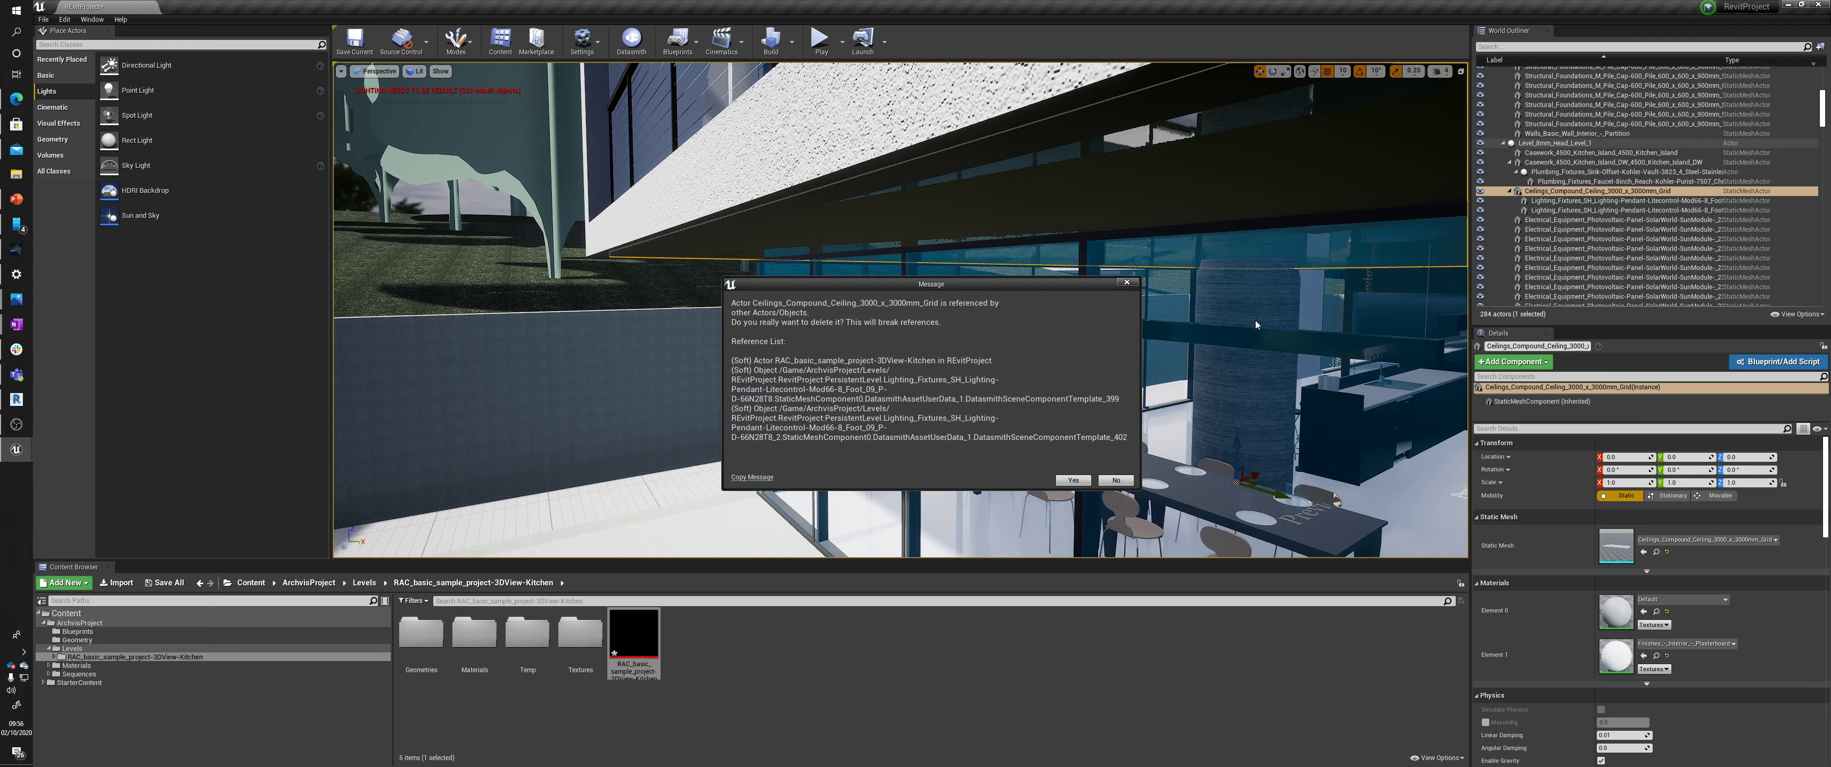
pyautogui.click(1073, 480)
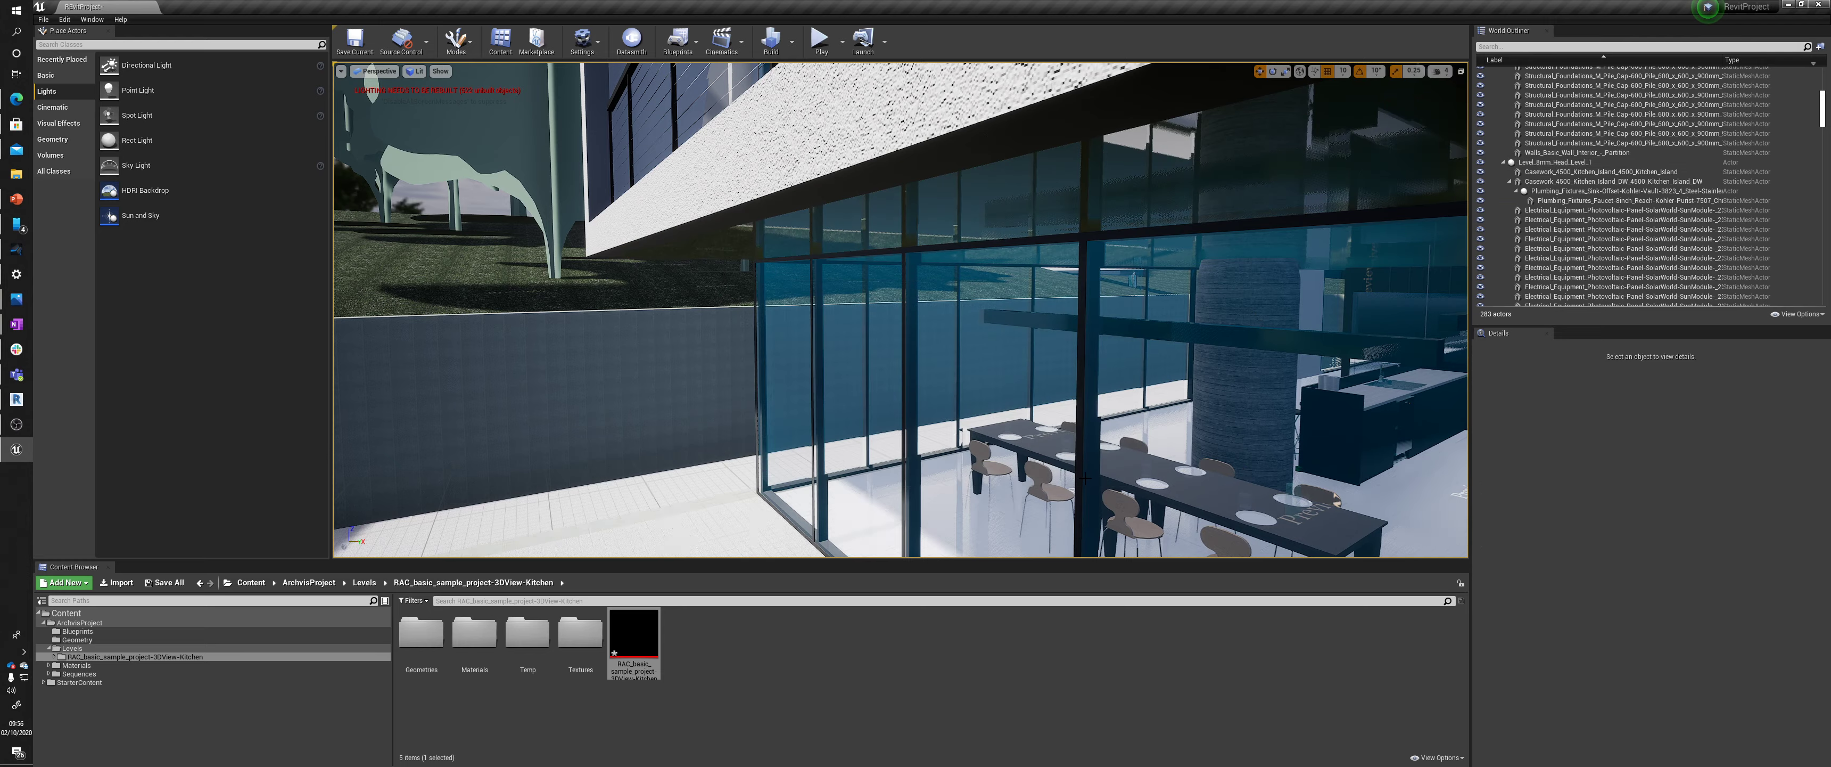
# Try the M_Ground_Moss material from the StarterContent materials on the surface above the dining area
pyautogui.moveTo(1177, 373); pyautogui.dragTo(828, 465, button='right')
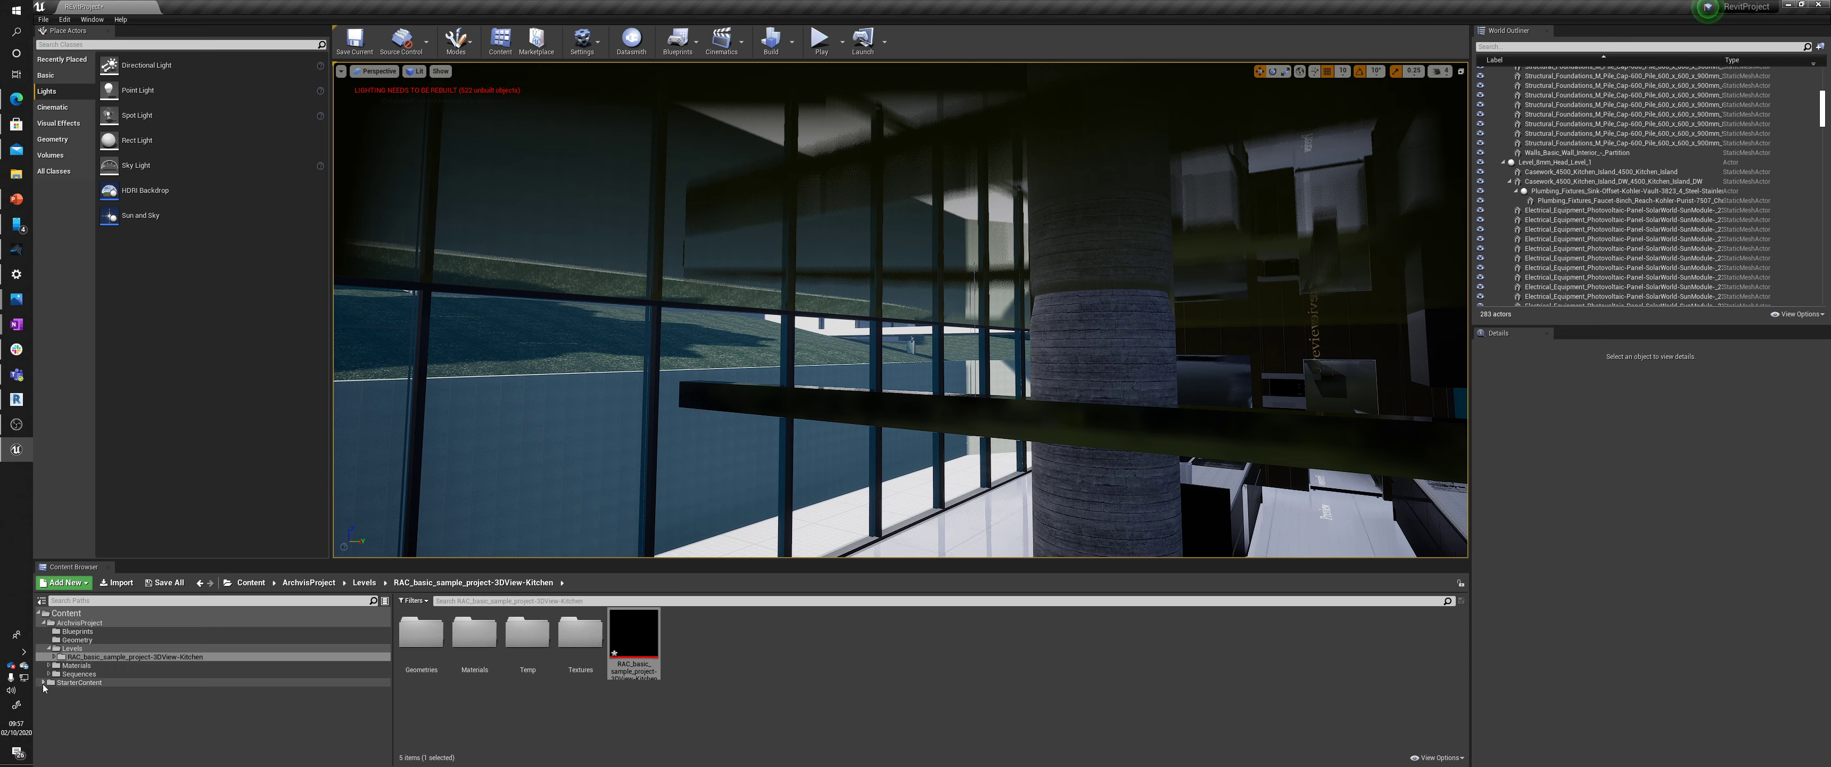
pyautogui.click(44, 682)
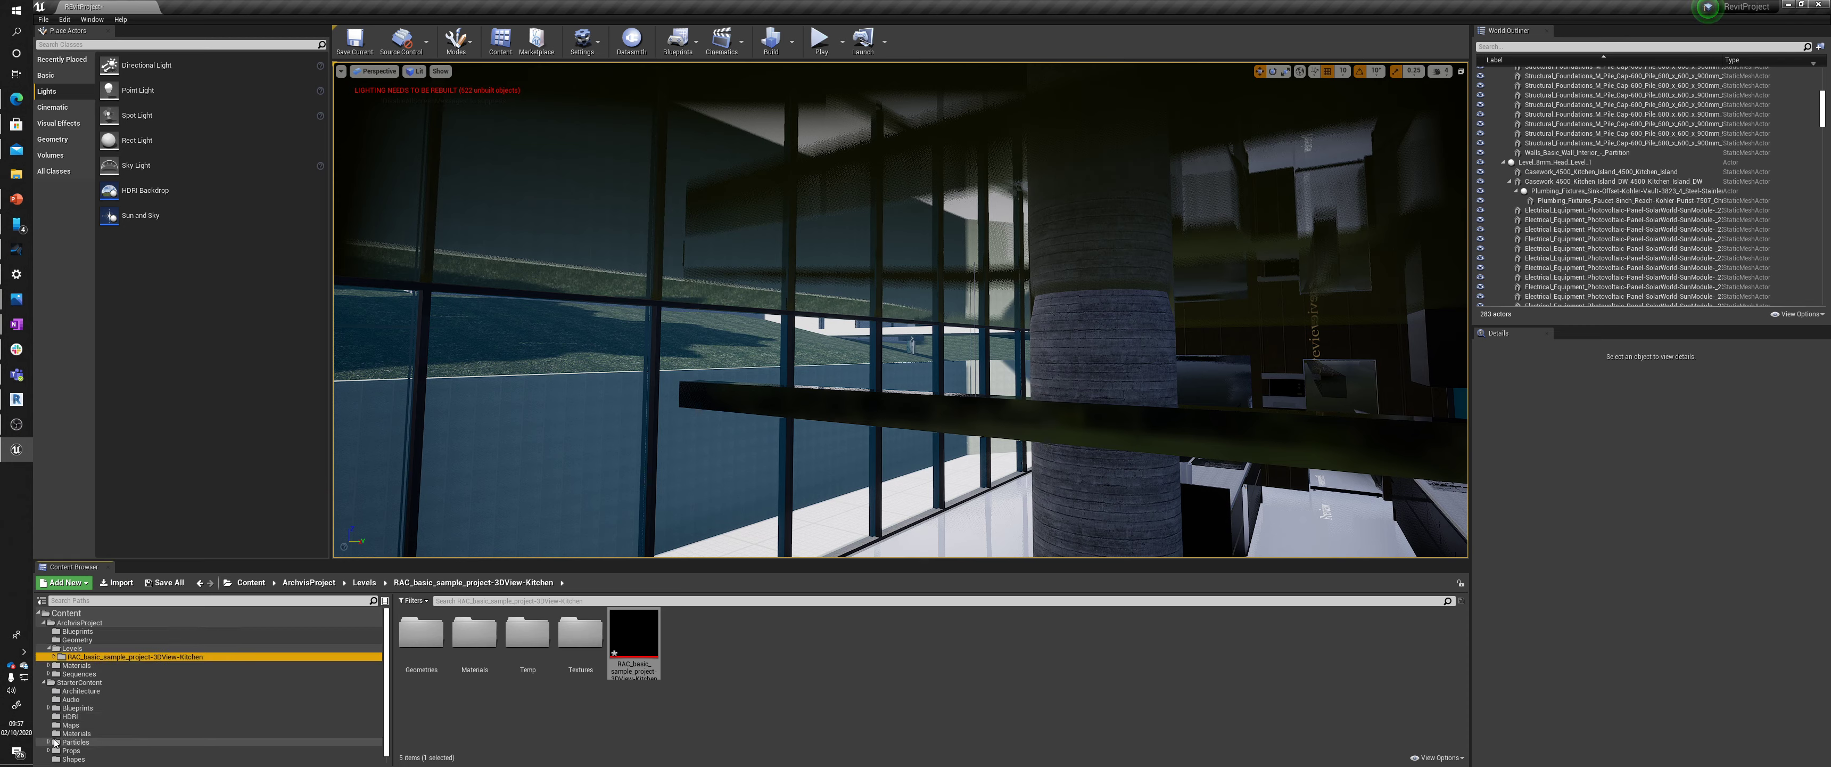
pyautogui.click(72, 733)
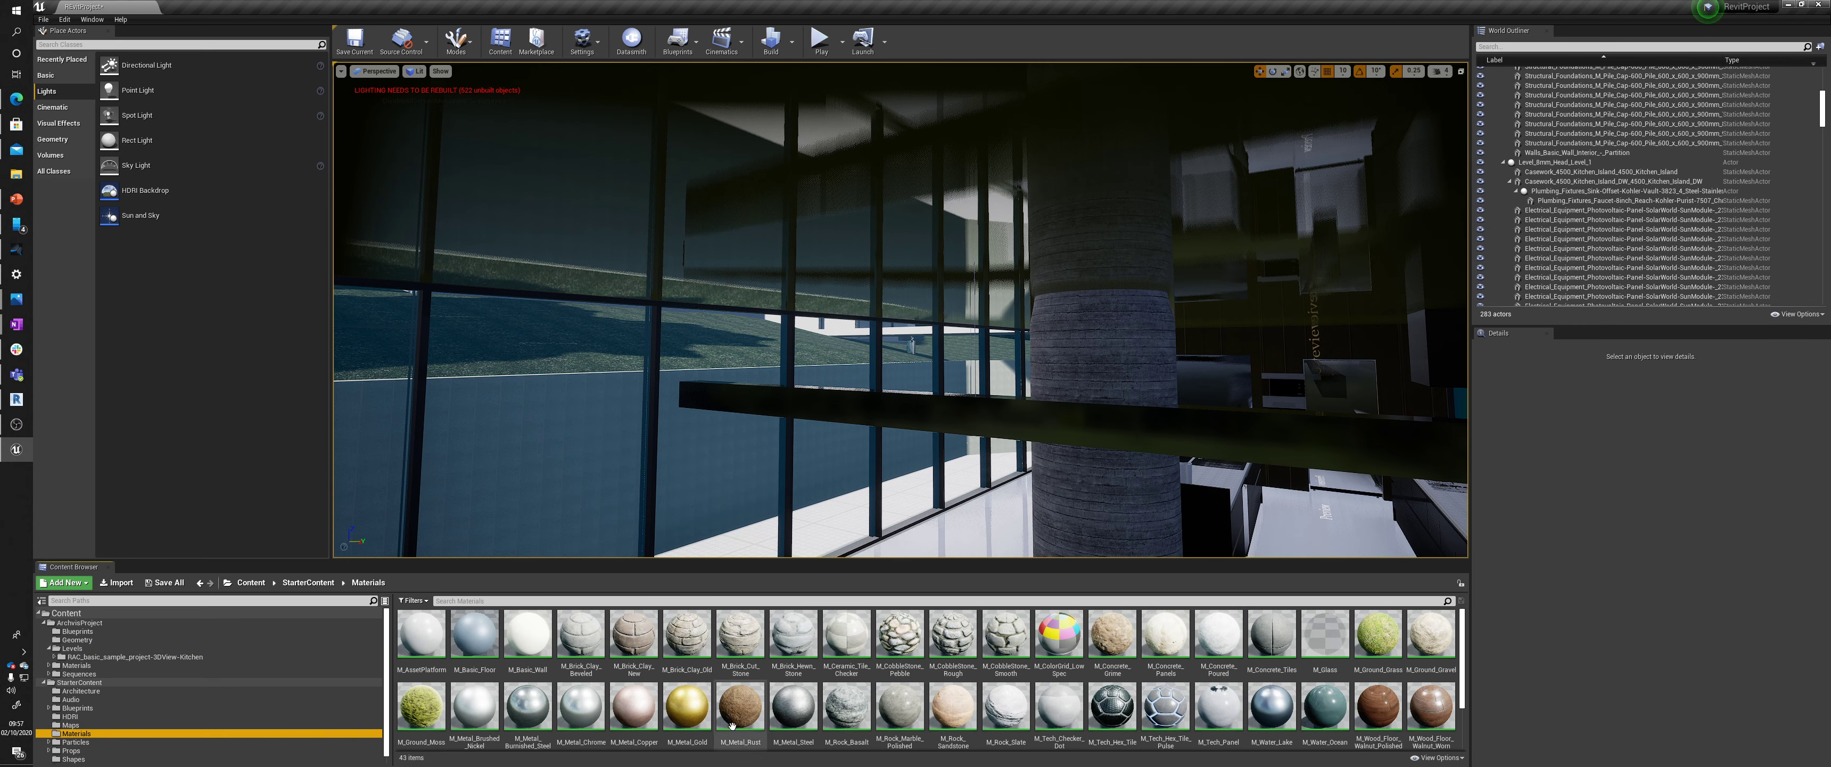
pyautogui.moveTo(421, 704); pyautogui.dragTo(640, 213)
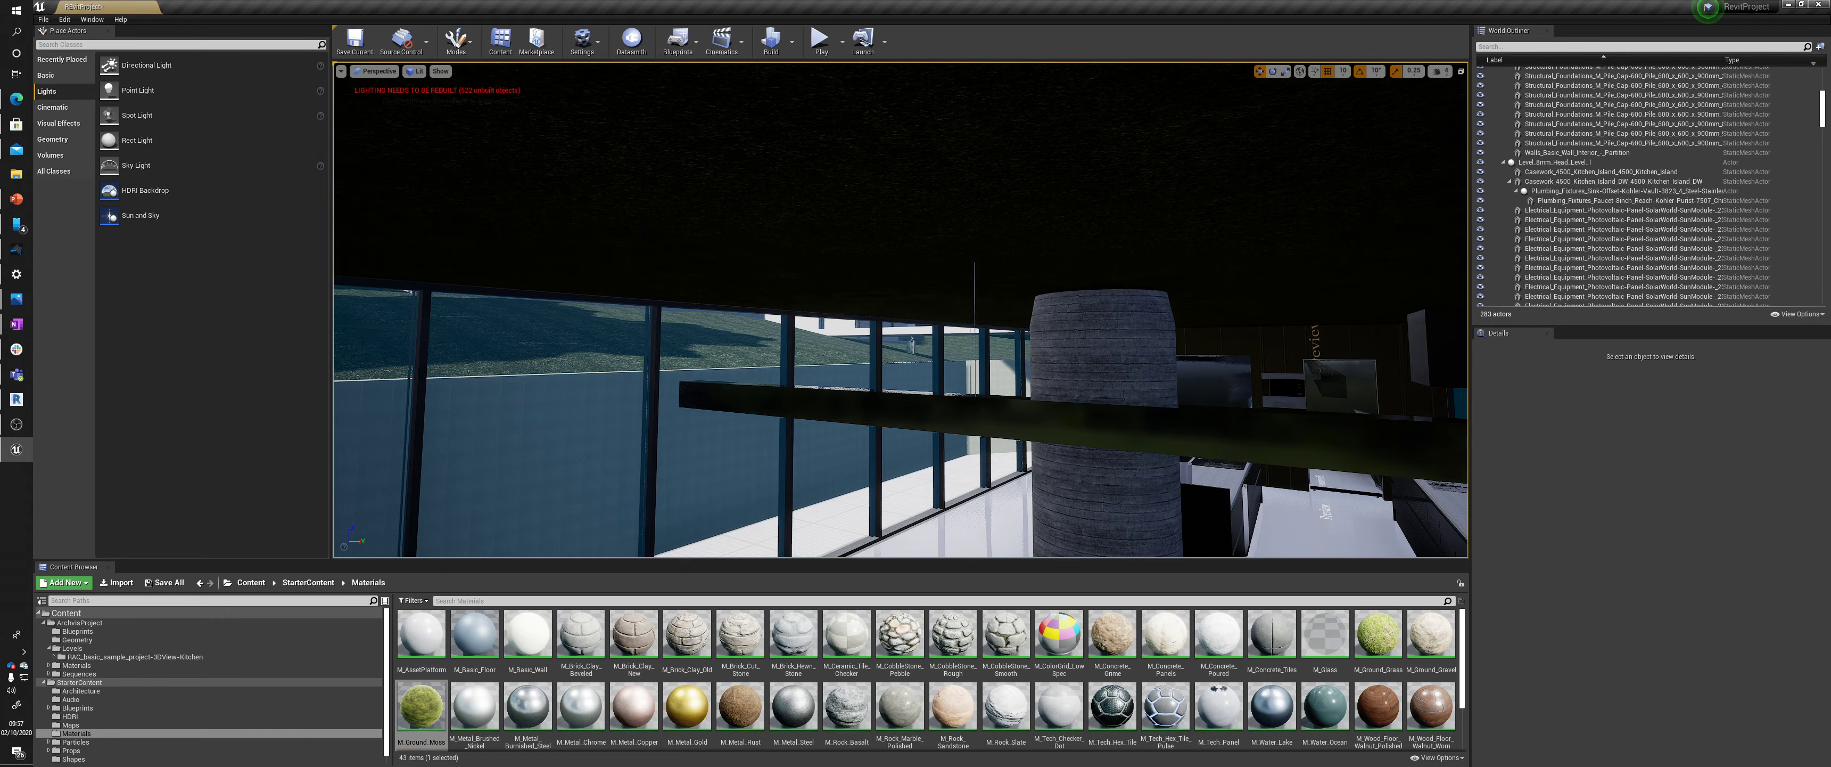
# Undo the moss material assignment on the ceiling surface
pyautogui.press('s')
pyautogui.moveTo(782, 284); pyautogui.dragTo(818, 235, button='right')
pyautogui.press('w')
pyautogui.press('w')
pyautogui.hotkey('ctrl', 'z')
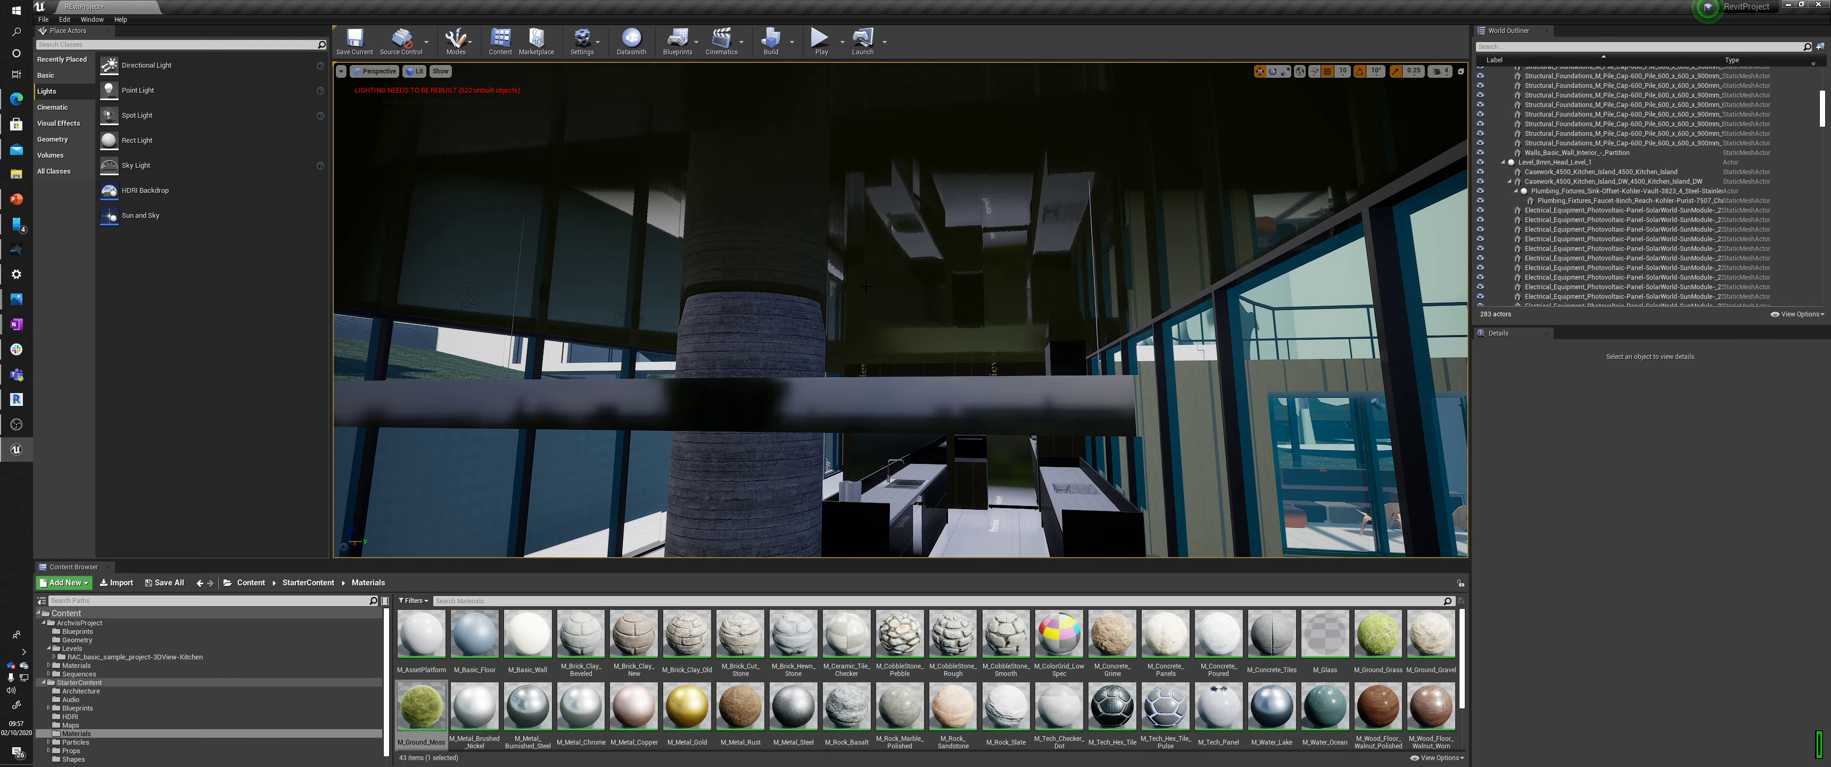
# Place a basic Plane actor in the level near the dining area
pyautogui.press('s')
pyautogui.moveTo(818, 284); pyautogui.dragTo(782, 288, button='right')
pyautogui.press('w')
pyautogui.moveTo(661, 197)
pyautogui.mouseDown(button='right')
pyautogui.moveTo(704, 195)
pyautogui.moveTo(661, 198)
pyautogui.mouseUp(button='right')
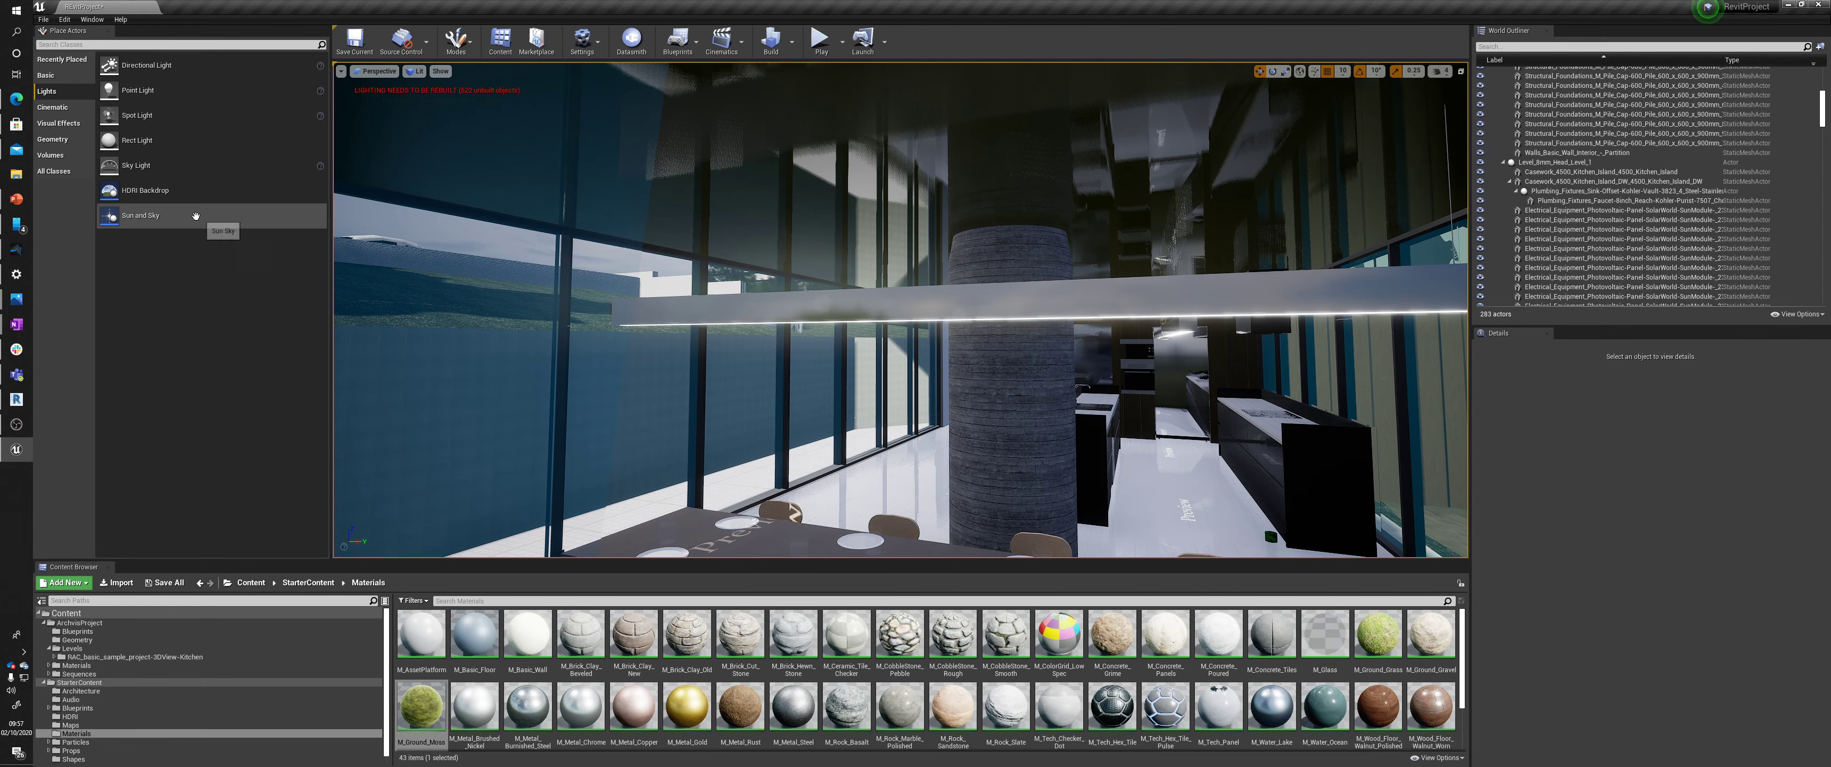
pyautogui.click(65, 78)
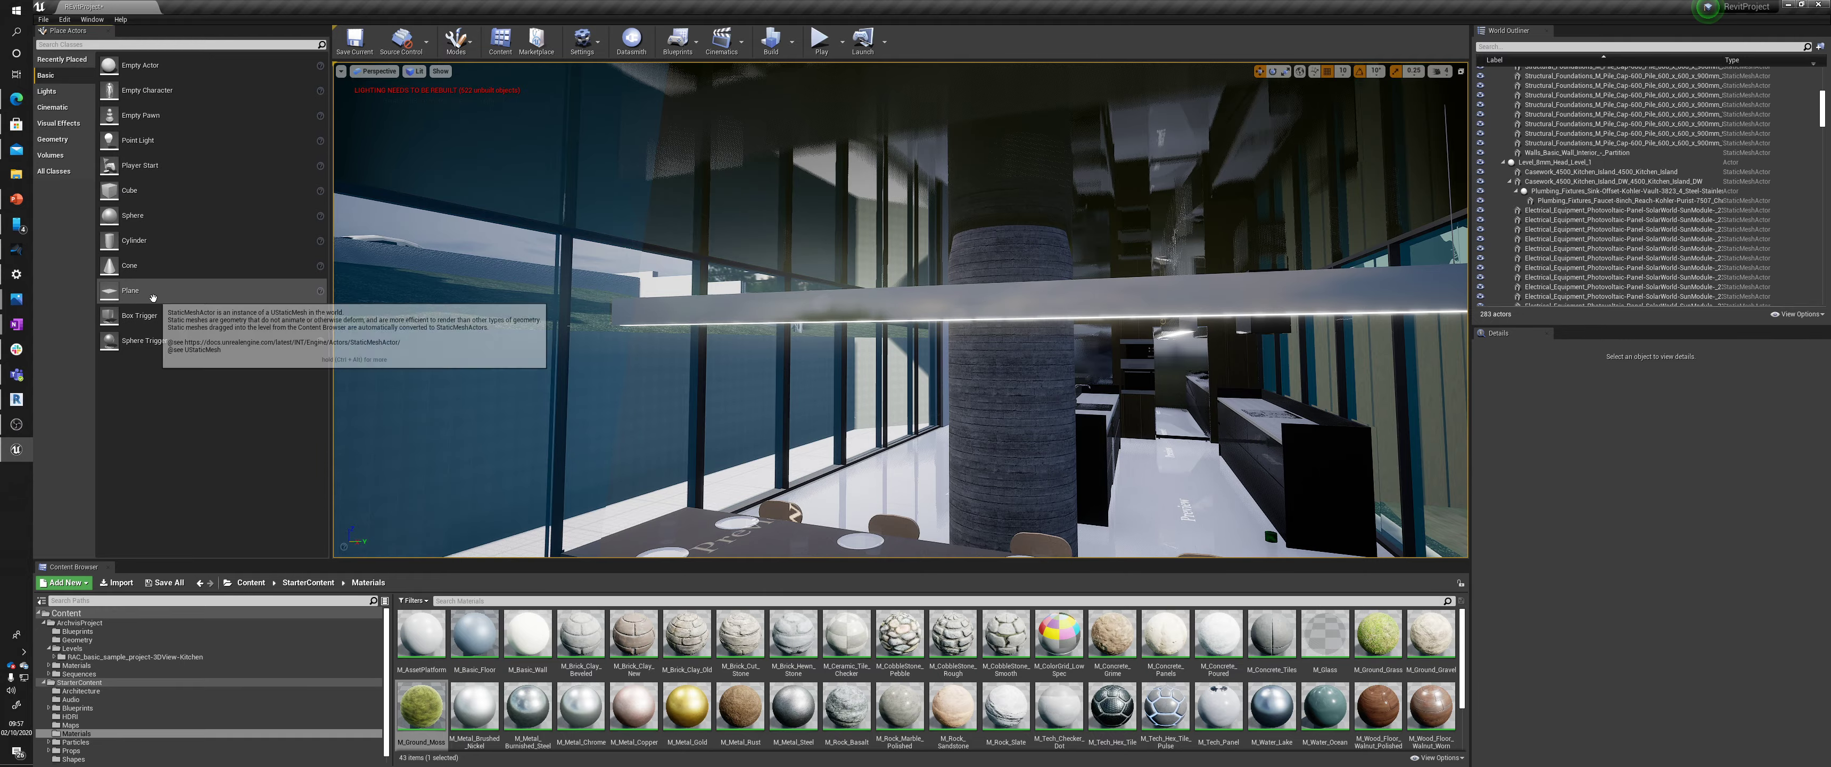
pyautogui.moveTo(153, 297); pyautogui.dragTo(930, 464)
# Move the plane along X from the dining end into the kitchen and along Y to 0
pyautogui.press('s')
pyautogui.moveTo(930, 463); pyautogui.dragTo(773, 359, button='right')
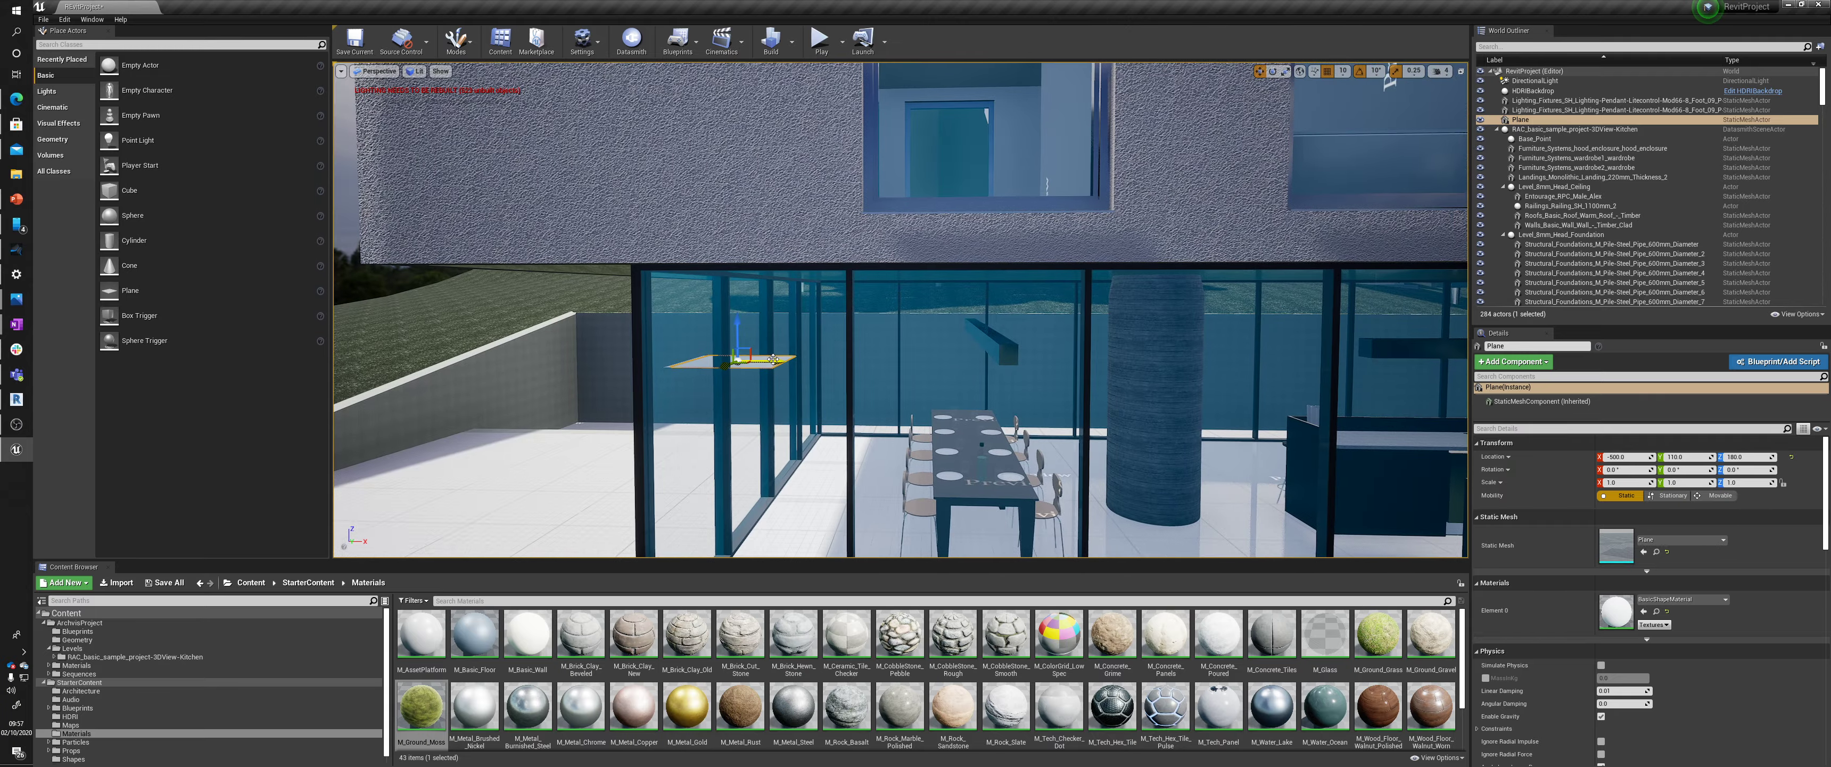
pyautogui.moveTo(773, 359); pyautogui.dragTo(1346, 362)
pyautogui.press('d')
pyautogui.moveTo(1024, 363); pyautogui.dragTo(1027, 362, button='right')
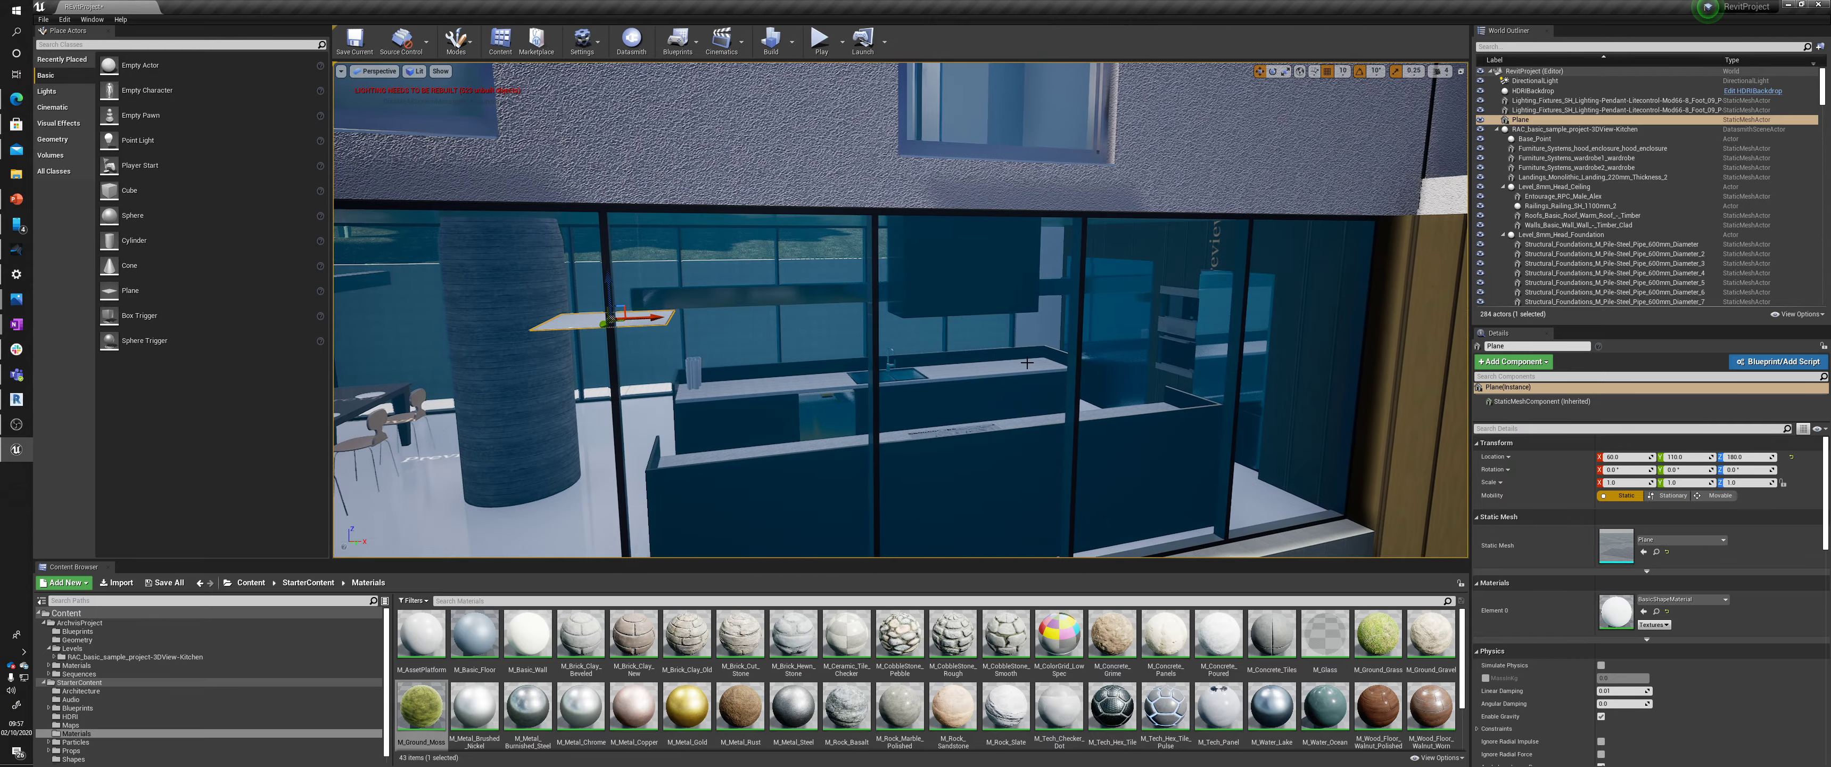
pyautogui.moveTo(652, 318); pyautogui.dragTo(887, 308)
pyautogui.moveTo(887, 307); pyautogui.dragTo(979, 316, button='right')
pyautogui.press('w')
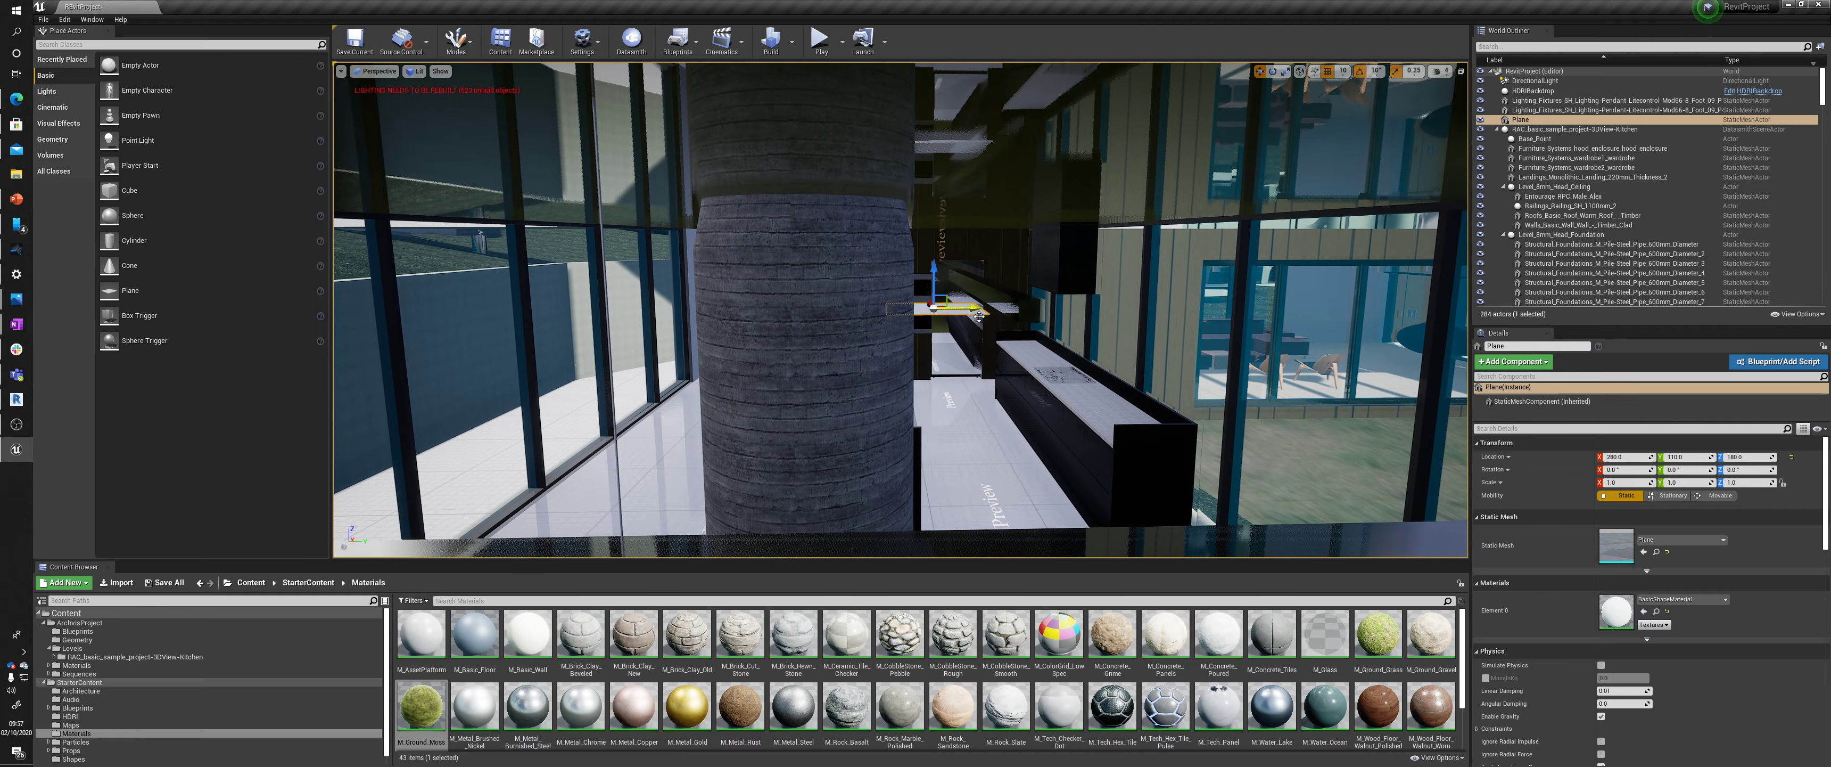
pyautogui.moveTo(968, 311); pyautogui.dragTo(899, 319)
pyautogui.press('d')
pyautogui.moveTo(867, 323); pyautogui.dragTo(926, 308, button='right')
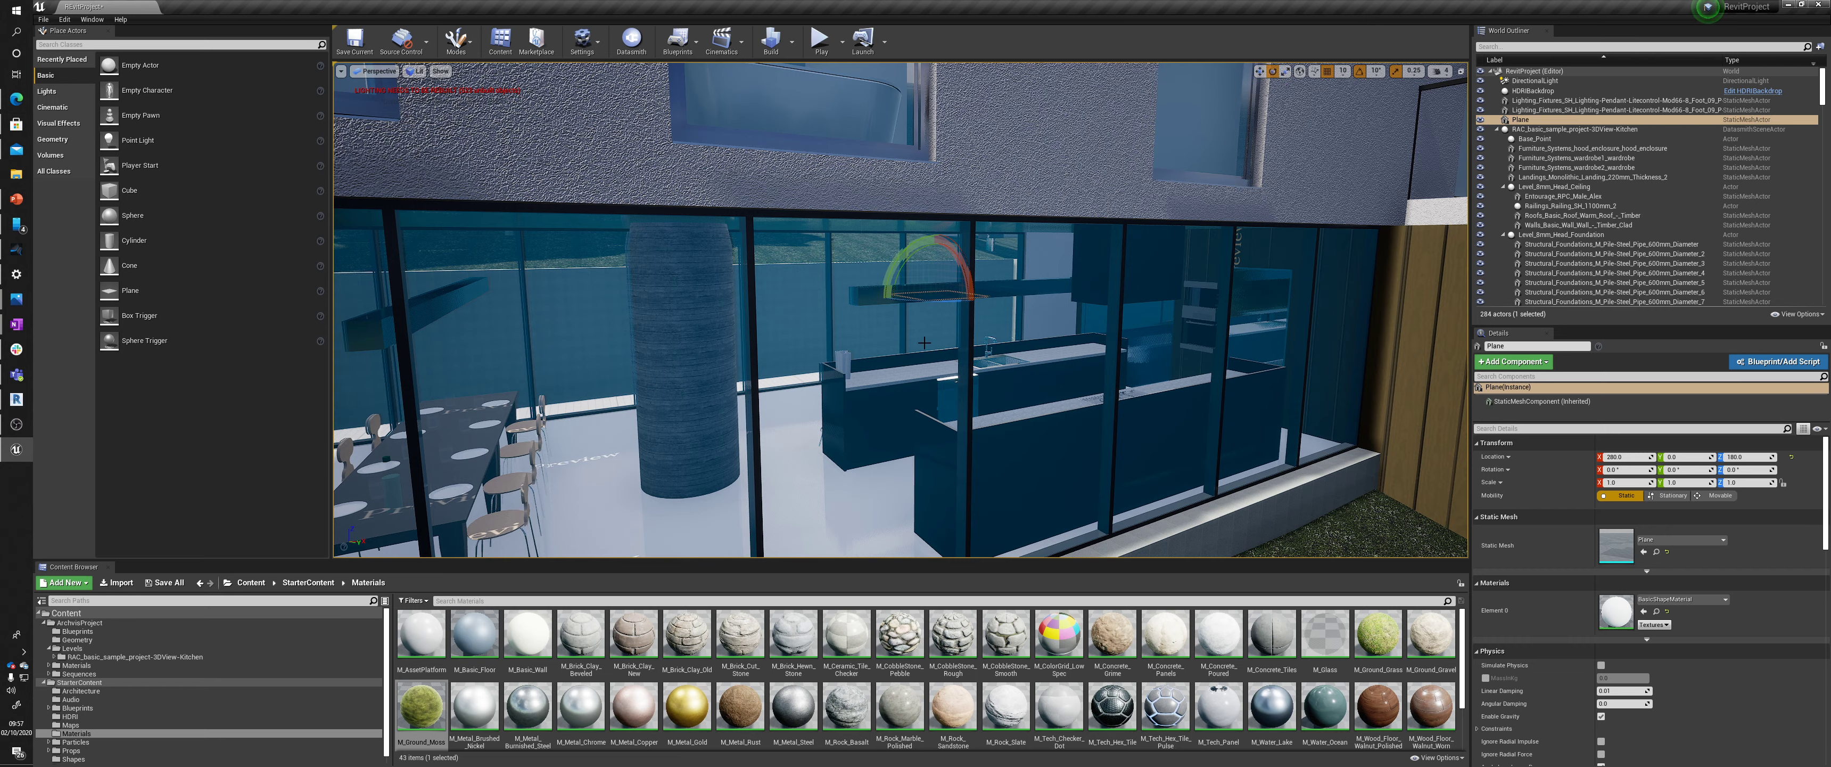
# Scale the plane along Y to span the room's width and shift it to 10 in Y
pyautogui.press('r')
pyautogui.moveTo(924, 343); pyautogui.dragTo(945, 313, button='right')
pyautogui.press('a')
pyautogui.press('w')
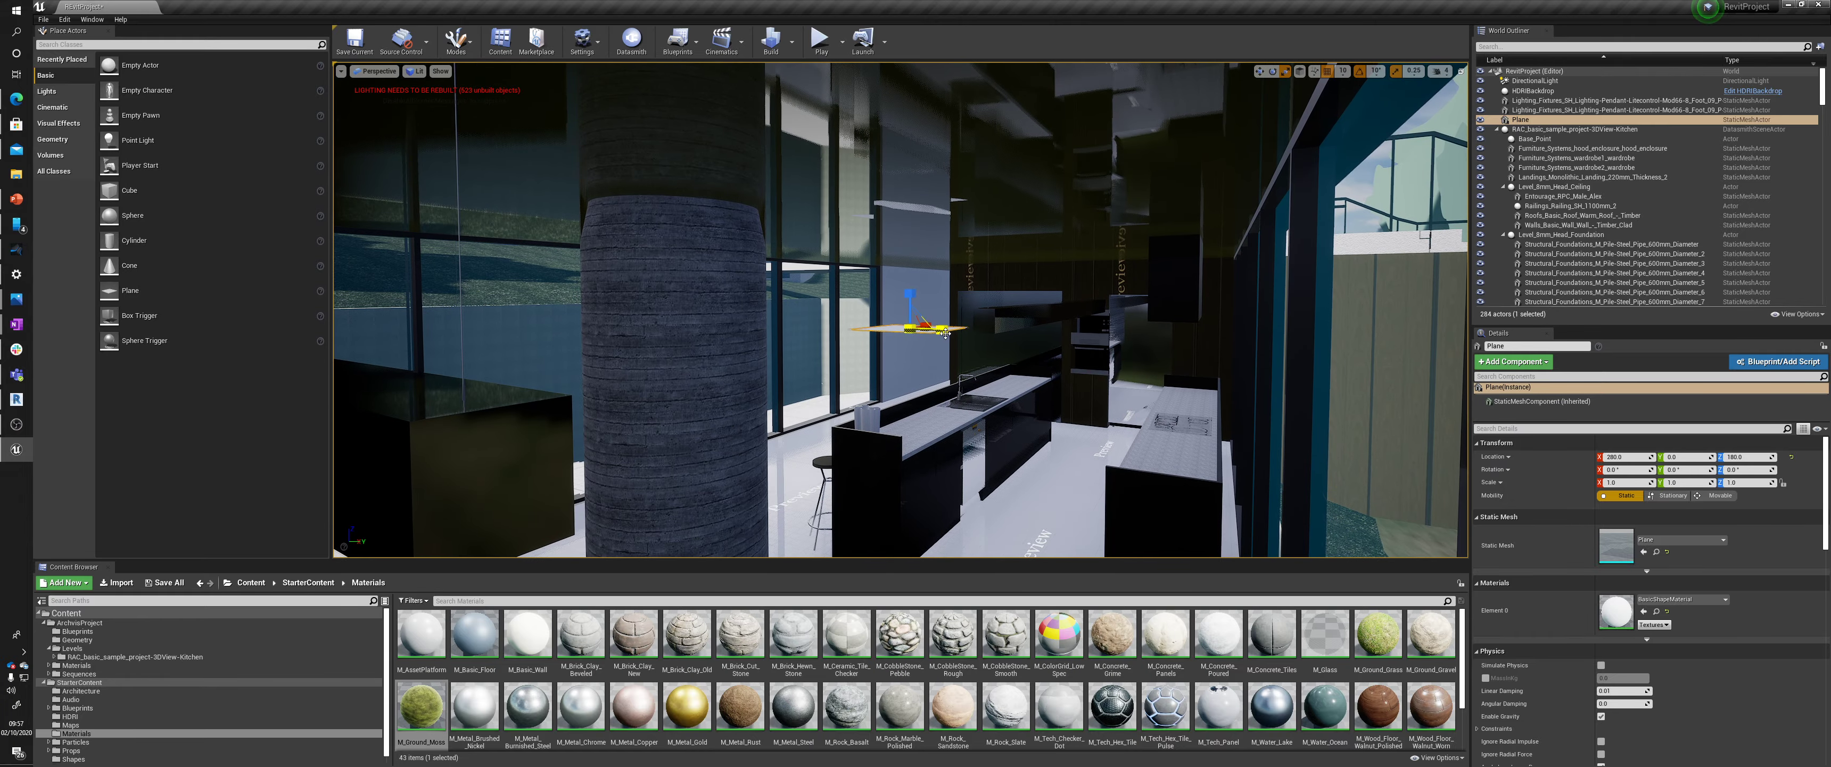
pyautogui.moveTo(940, 328); pyautogui.dragTo(995, 328)
pyautogui.press('s')
pyautogui.moveTo(943, 329); pyautogui.dragTo(928, 331, button='right')
pyautogui.press('a')
pyautogui.moveTo(818, 359); pyautogui.dragTo(816, 360, button='right')
pyautogui.press('e')
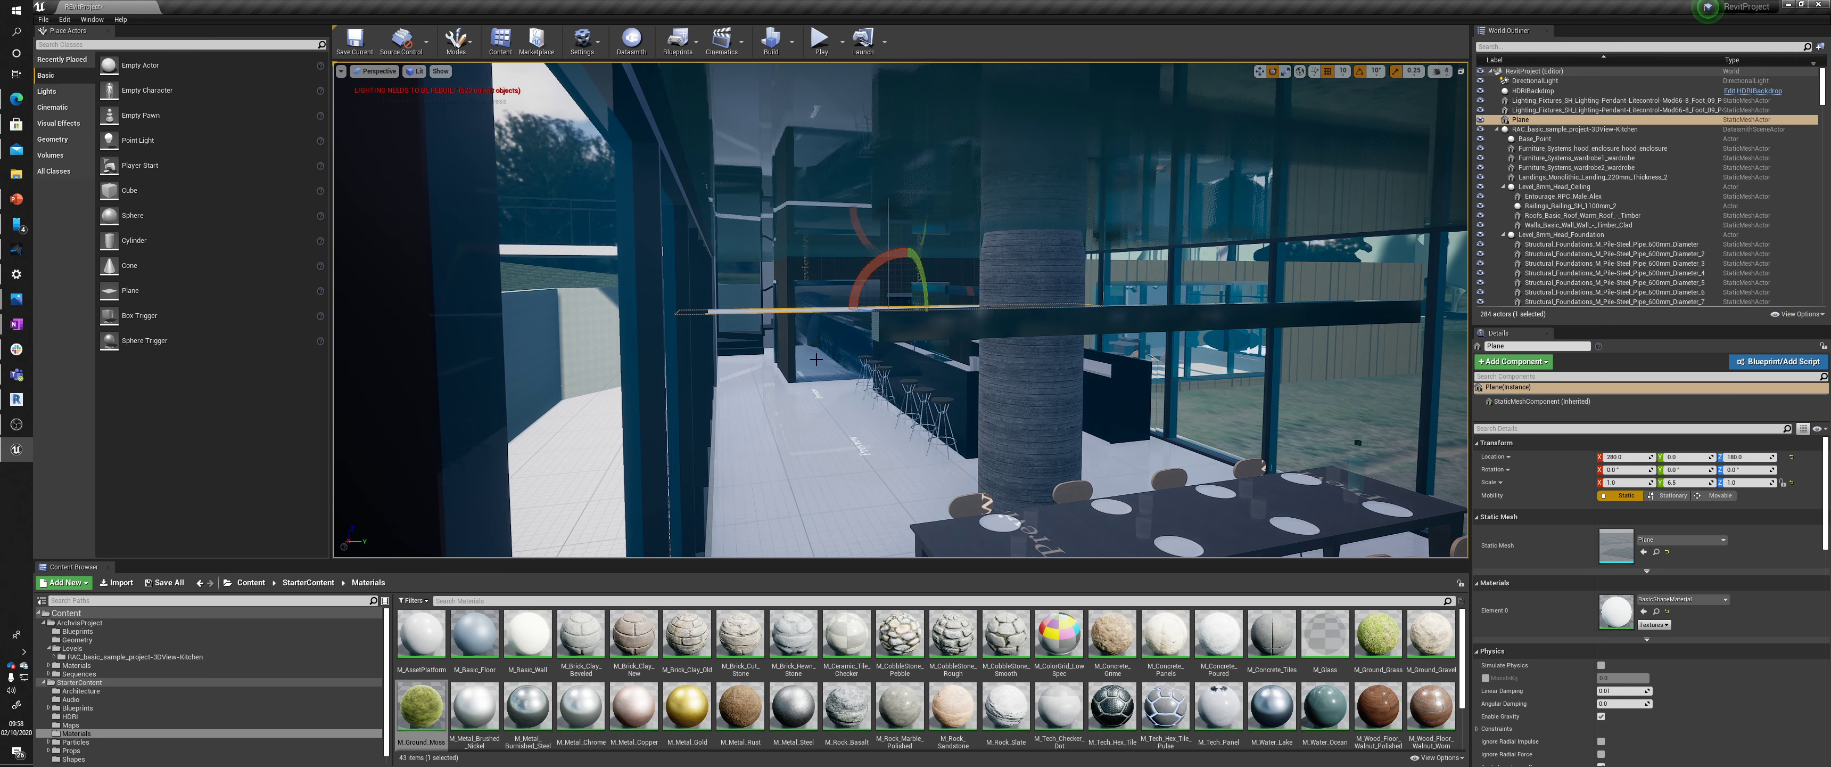
pyautogui.press('w')
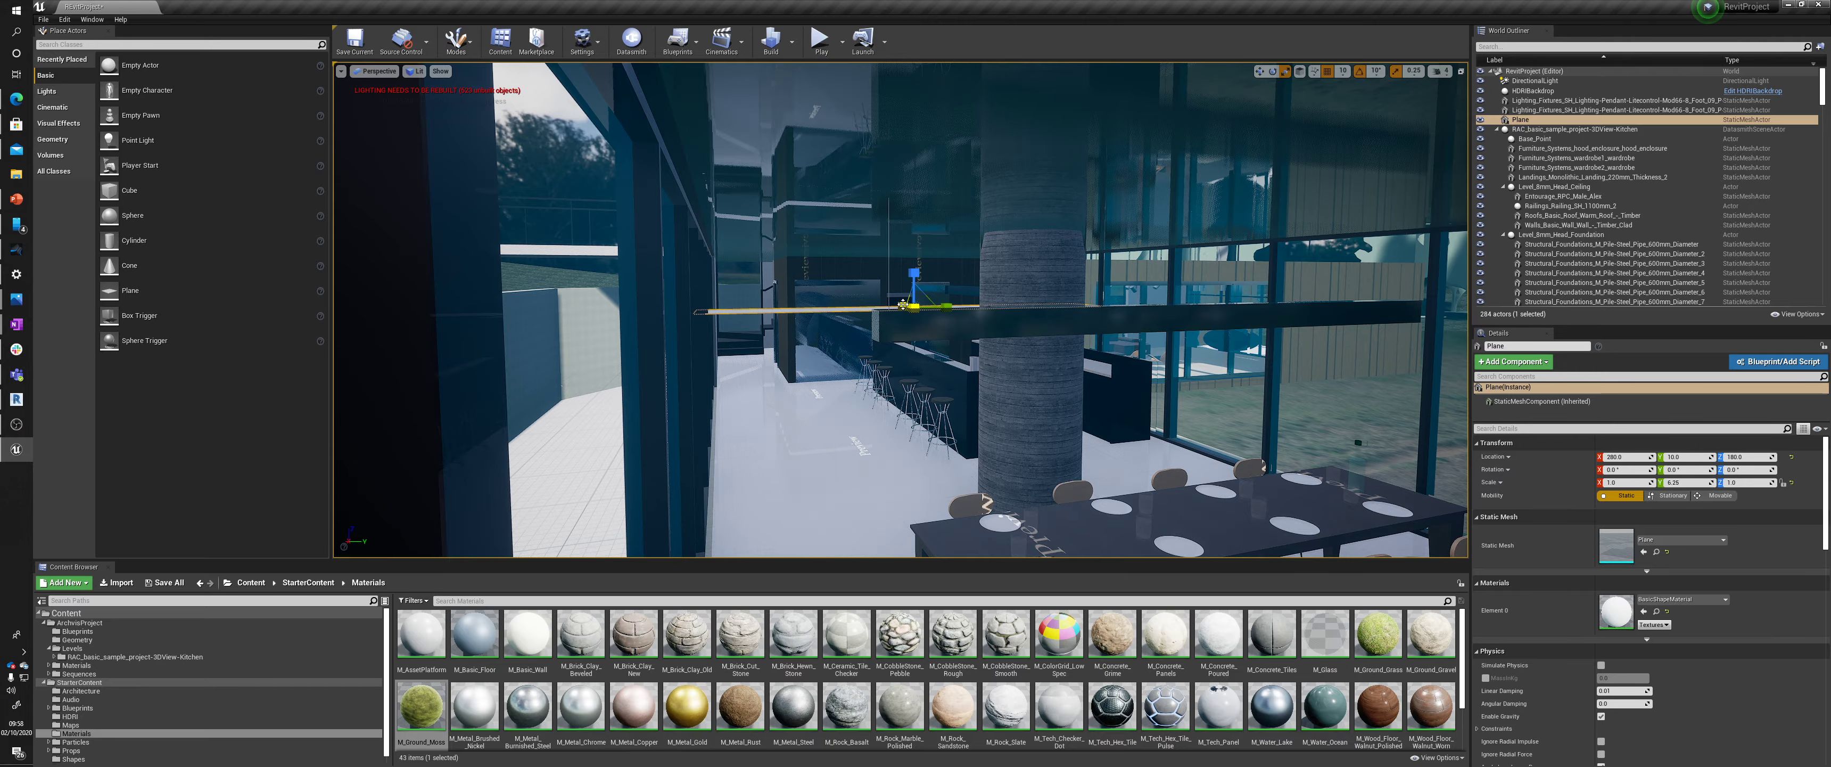
# Stretch the plane along X to a scale of about 18 so it covers the ground floor's length
pyautogui.moveTo(903, 304); pyautogui.dragTo(803, 311)
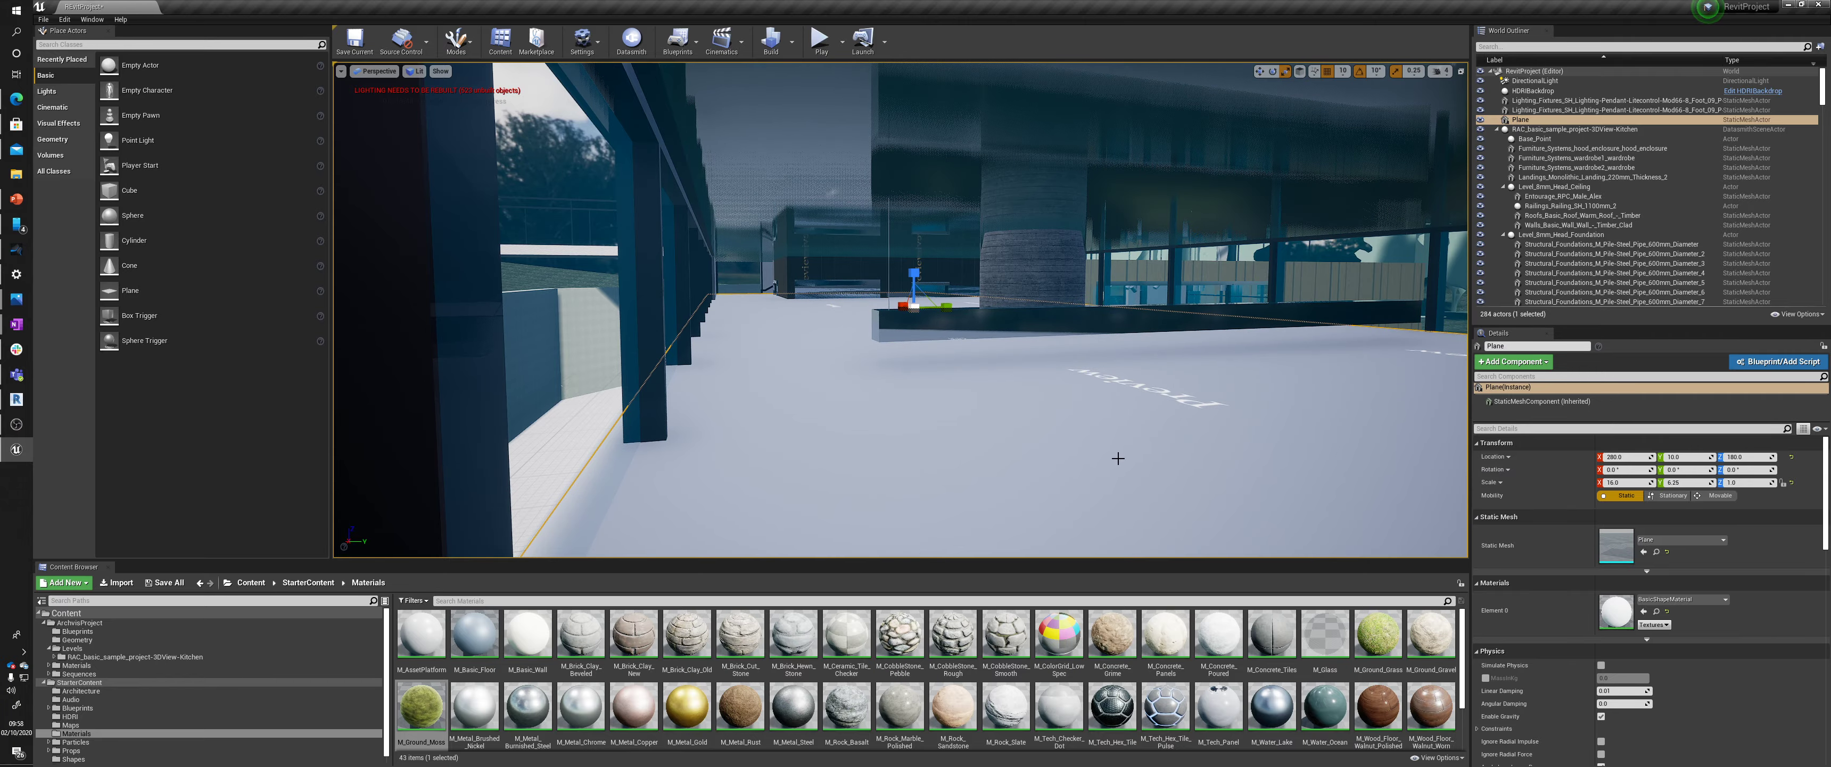
pyautogui.moveTo(1118, 458)
pyautogui.mouseDown(button='right')
pyautogui.moveTo(1137, 462)
pyautogui.moveTo(1095, 466)
pyautogui.mouseUp(button='right')
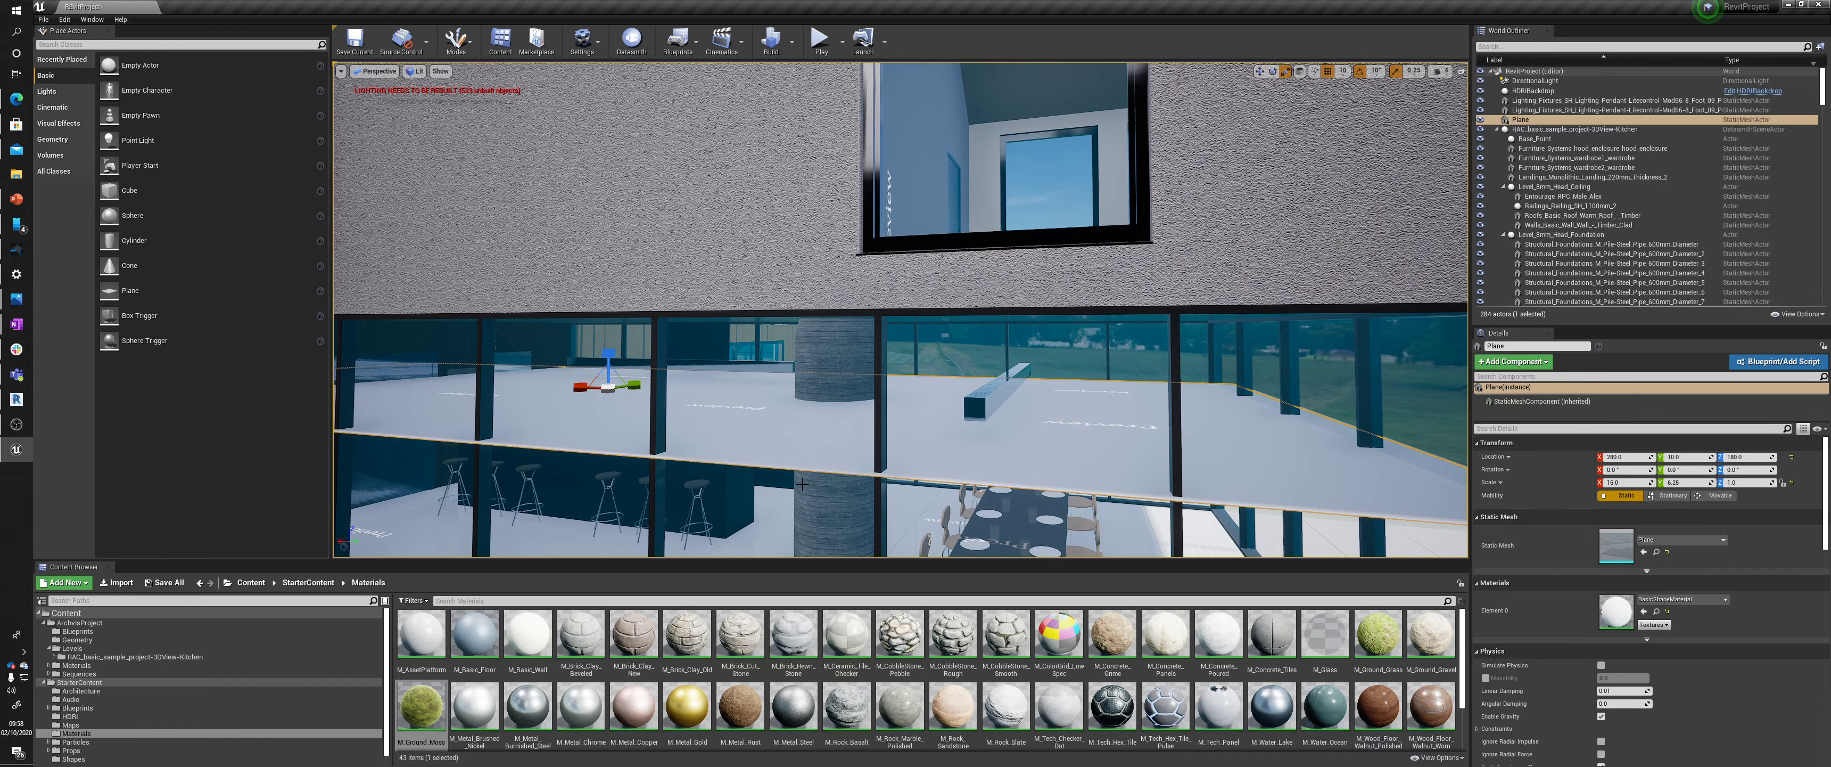
pyautogui.moveTo(580, 387); pyautogui.dragTo(569, 389)
pyautogui.moveTo(568, 389); pyautogui.dragTo(618, 327, button='right')
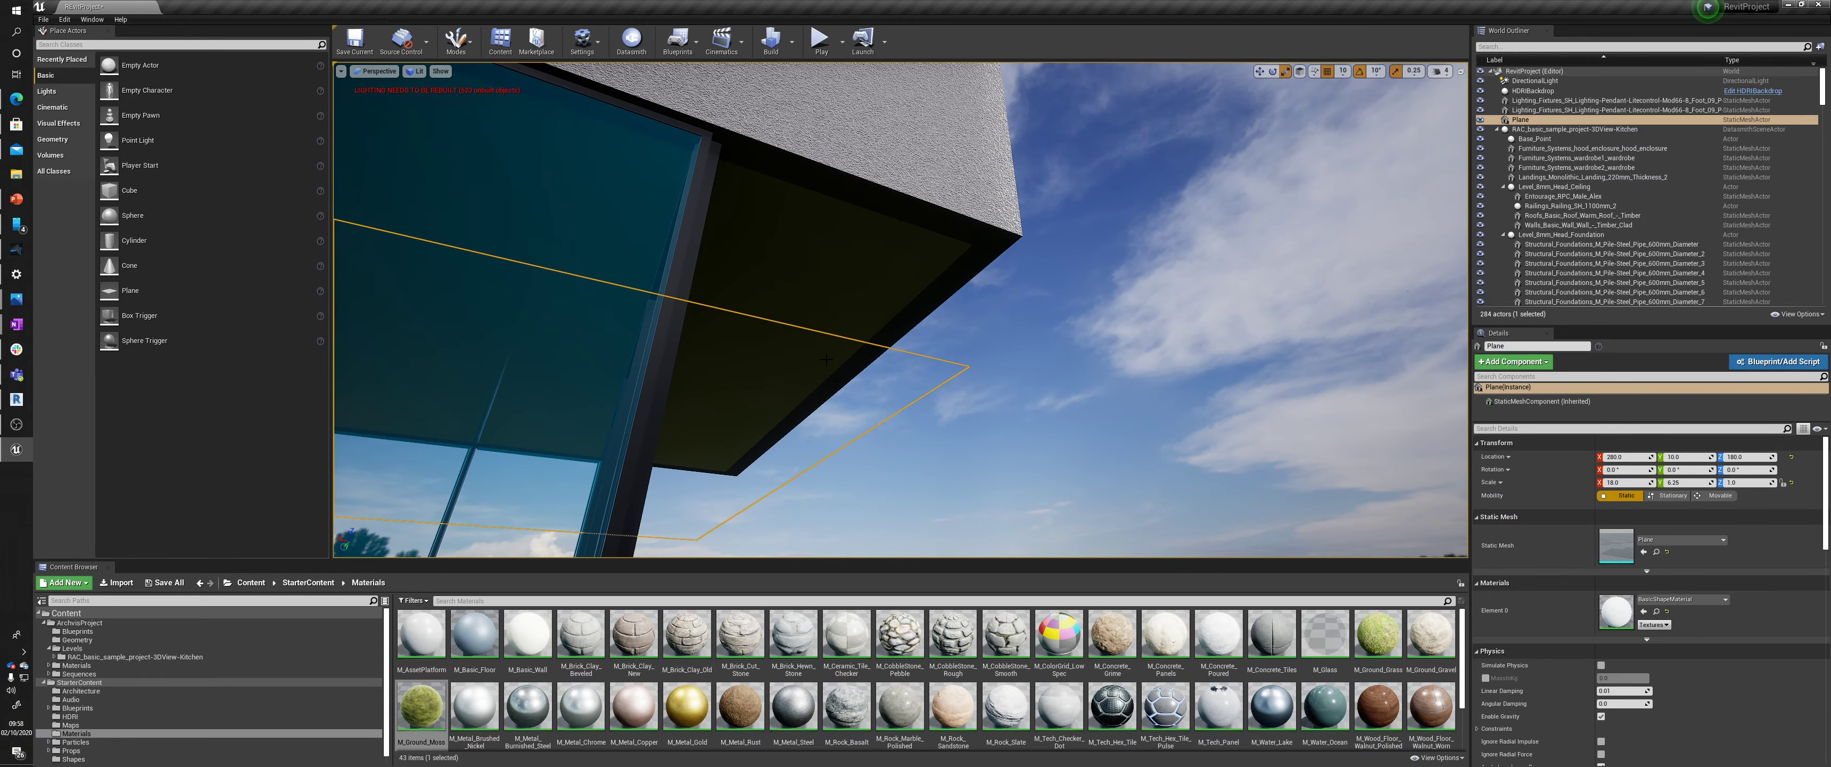
# Rotate the plane 180° about X so that its visible side faces down into the room
pyautogui.moveTo(761, 435); pyautogui.dragTo(687, 392, button='right')
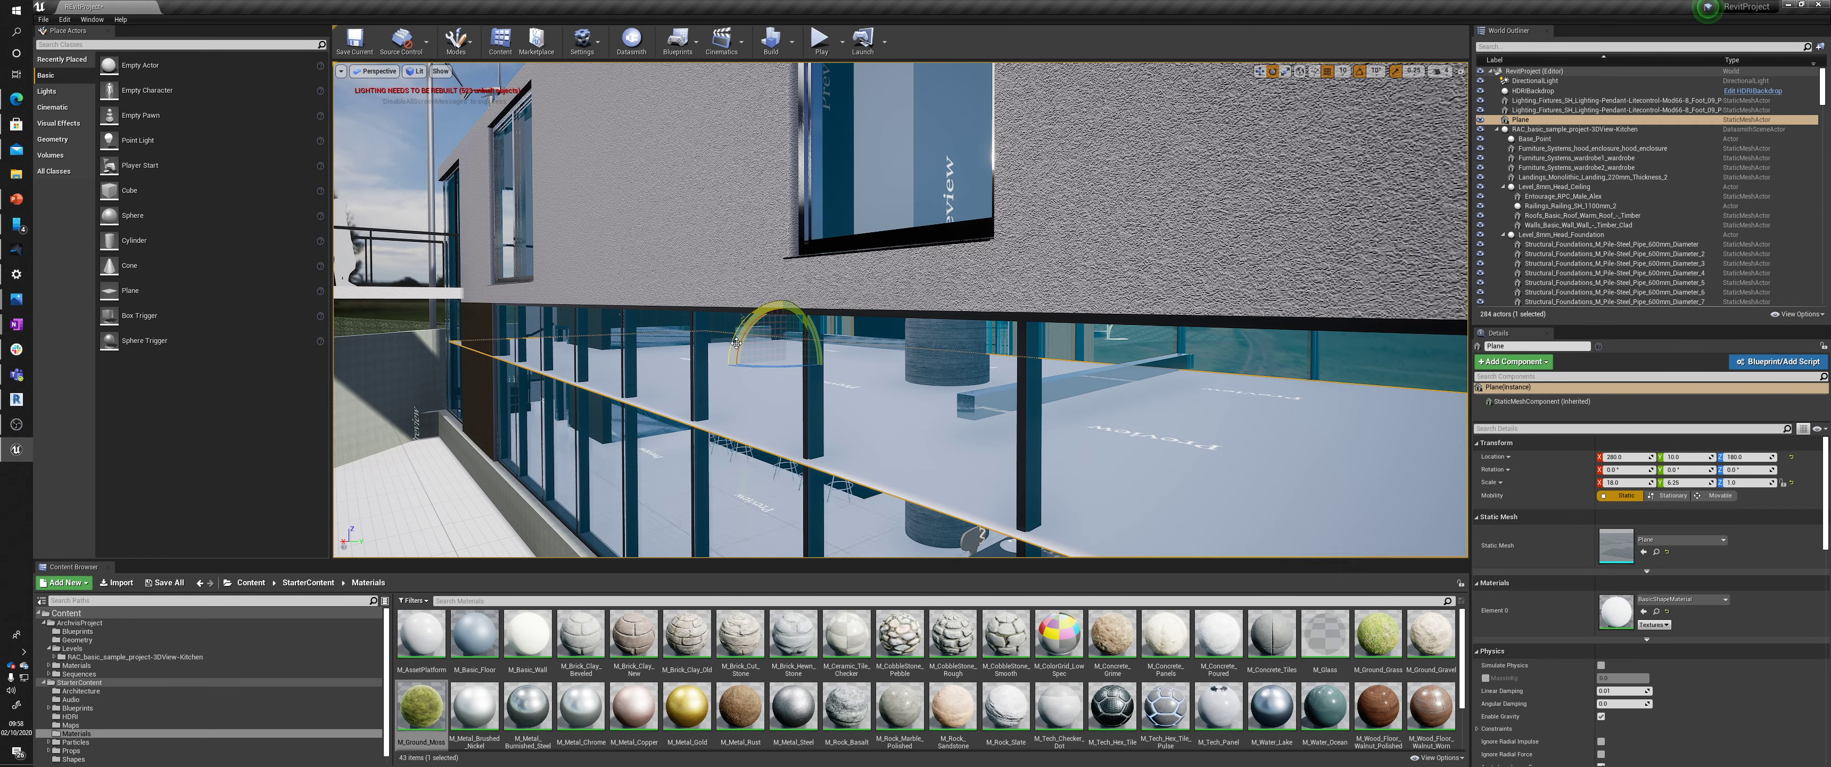
pyautogui.moveTo(736, 342); pyautogui.dragTo(736, 370)
pyautogui.moveTo(806, 433); pyautogui.dragTo(783, 442)
pyautogui.moveTo(738, 340); pyautogui.dragTo(715, 327, button='right')
pyautogui.moveTo(844, 430)
pyautogui.mouseDown(button='right')
pyautogui.moveTo(825, 418)
pyautogui.moveTo(844, 411)
pyautogui.mouseUp(button='right')
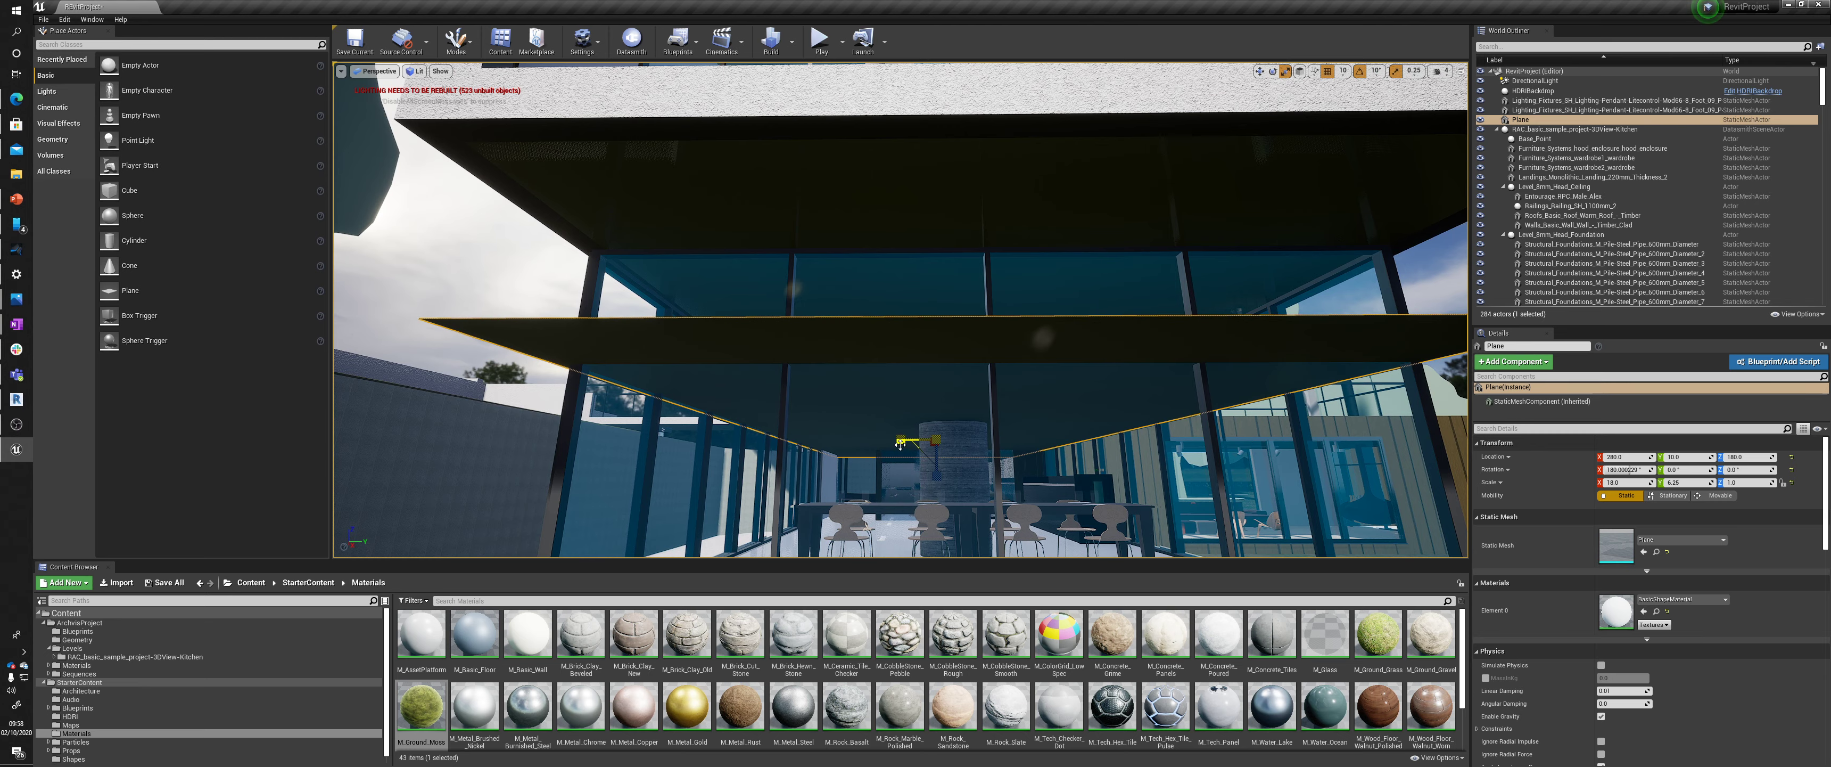
# Raise the ceiling plane along Z to 270, close to the underside of the upper floor
pyautogui.moveTo(901, 441); pyautogui.dragTo(910, 442)
pyautogui.press('d')
pyautogui.moveTo(913, 442); pyautogui.dragTo(911, 442, button='right')
pyautogui.press('e')
pyautogui.press('w')
pyautogui.moveTo(848, 405); pyautogui.dragTo(867, 362)
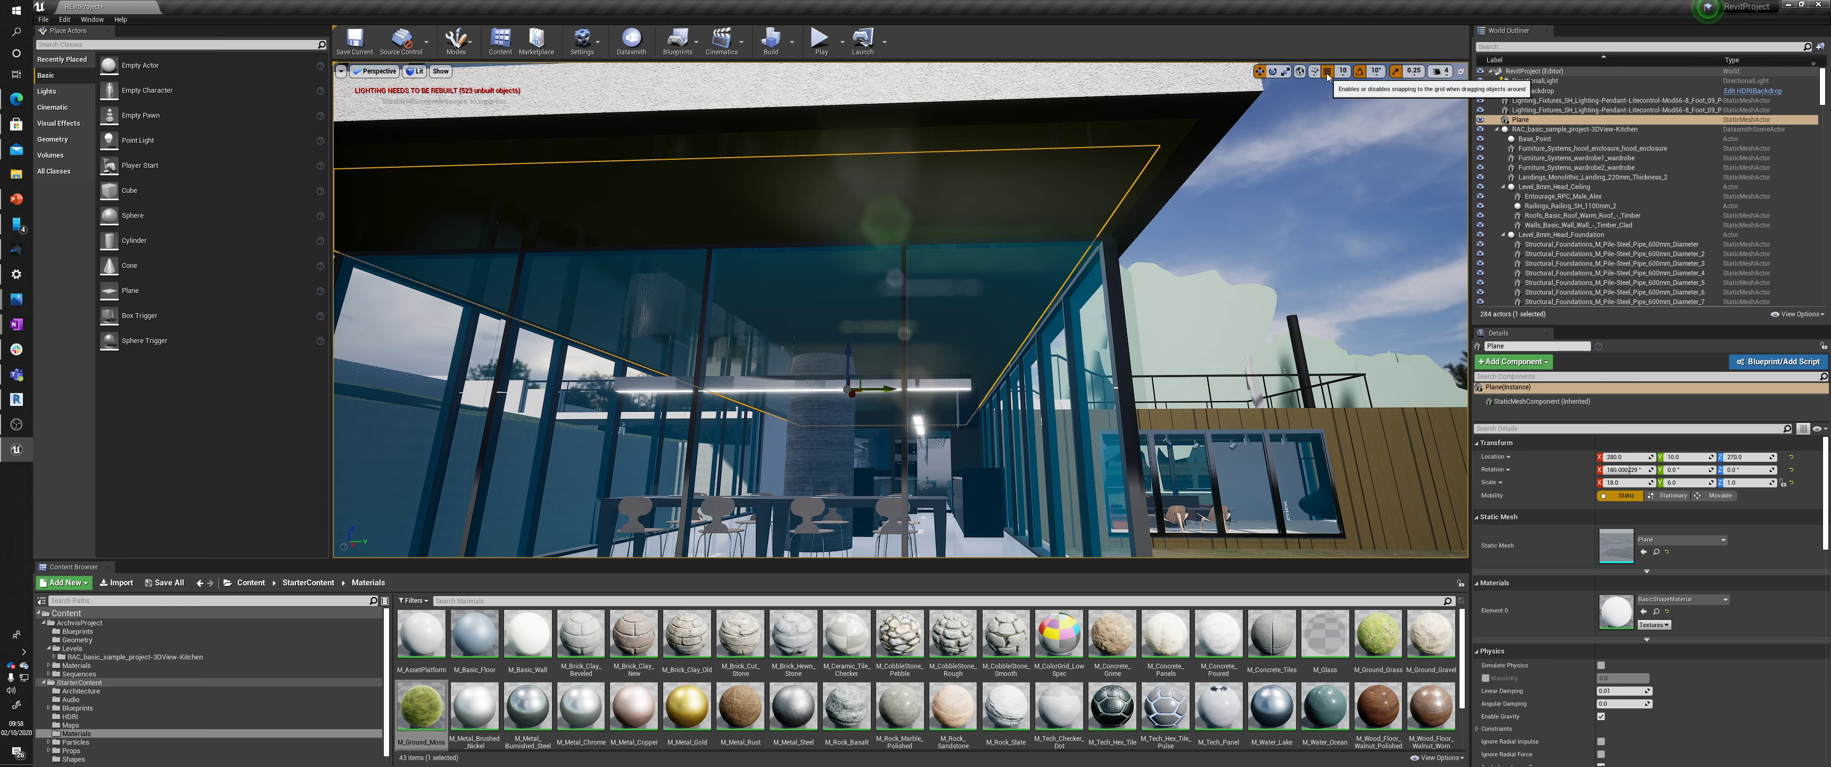
# Set the position grid snapping to 1 and lower the plane to 268 in Z
pyautogui.click(1348, 71)
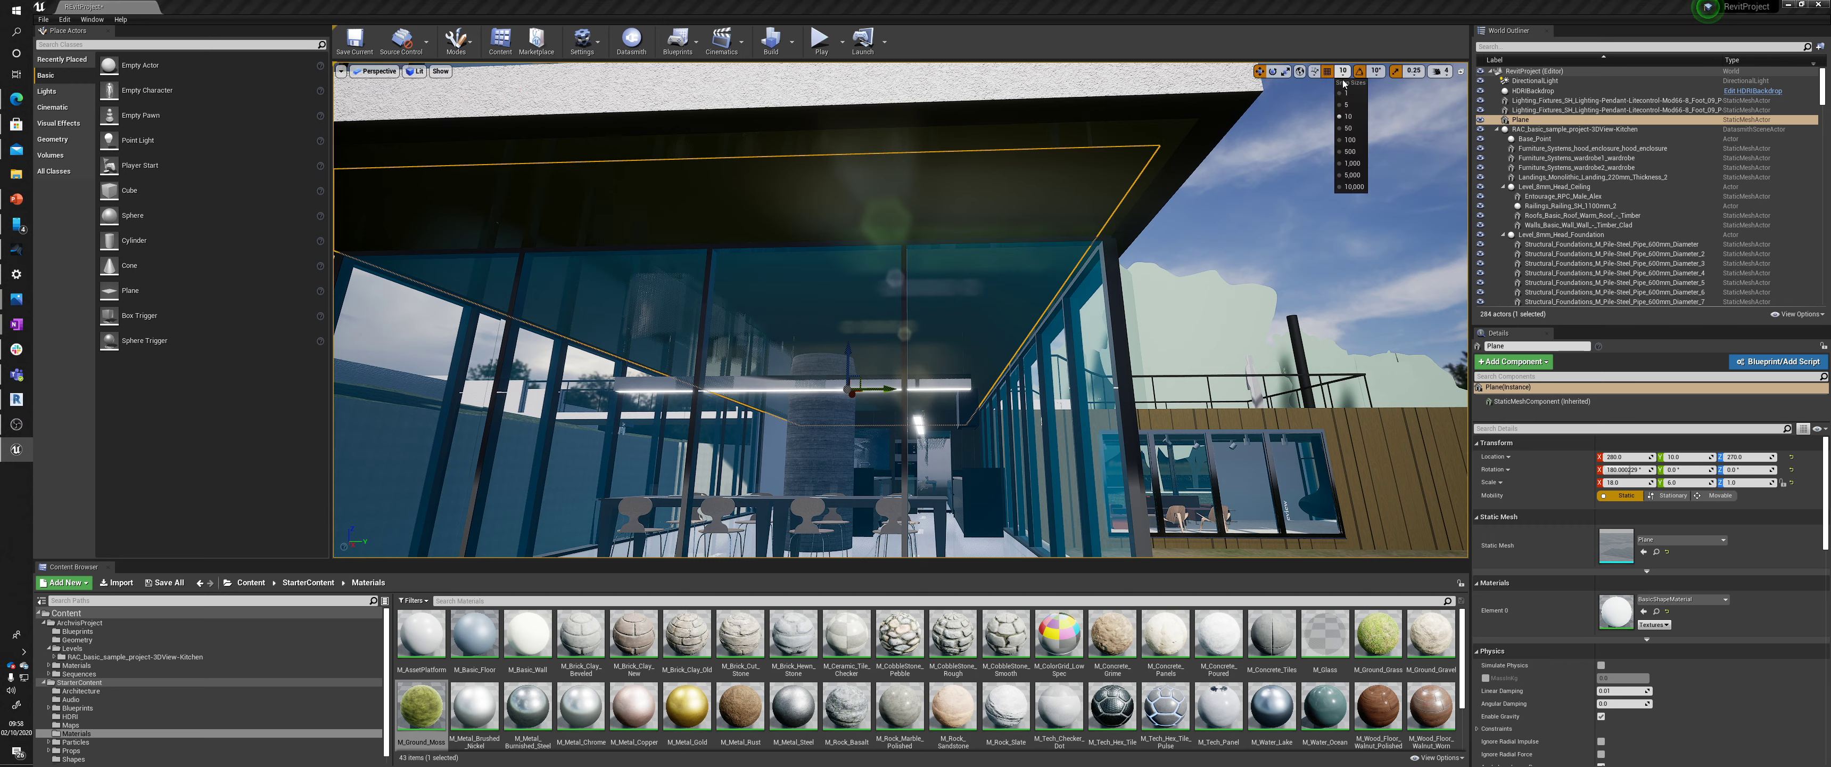
pyautogui.click(1348, 83)
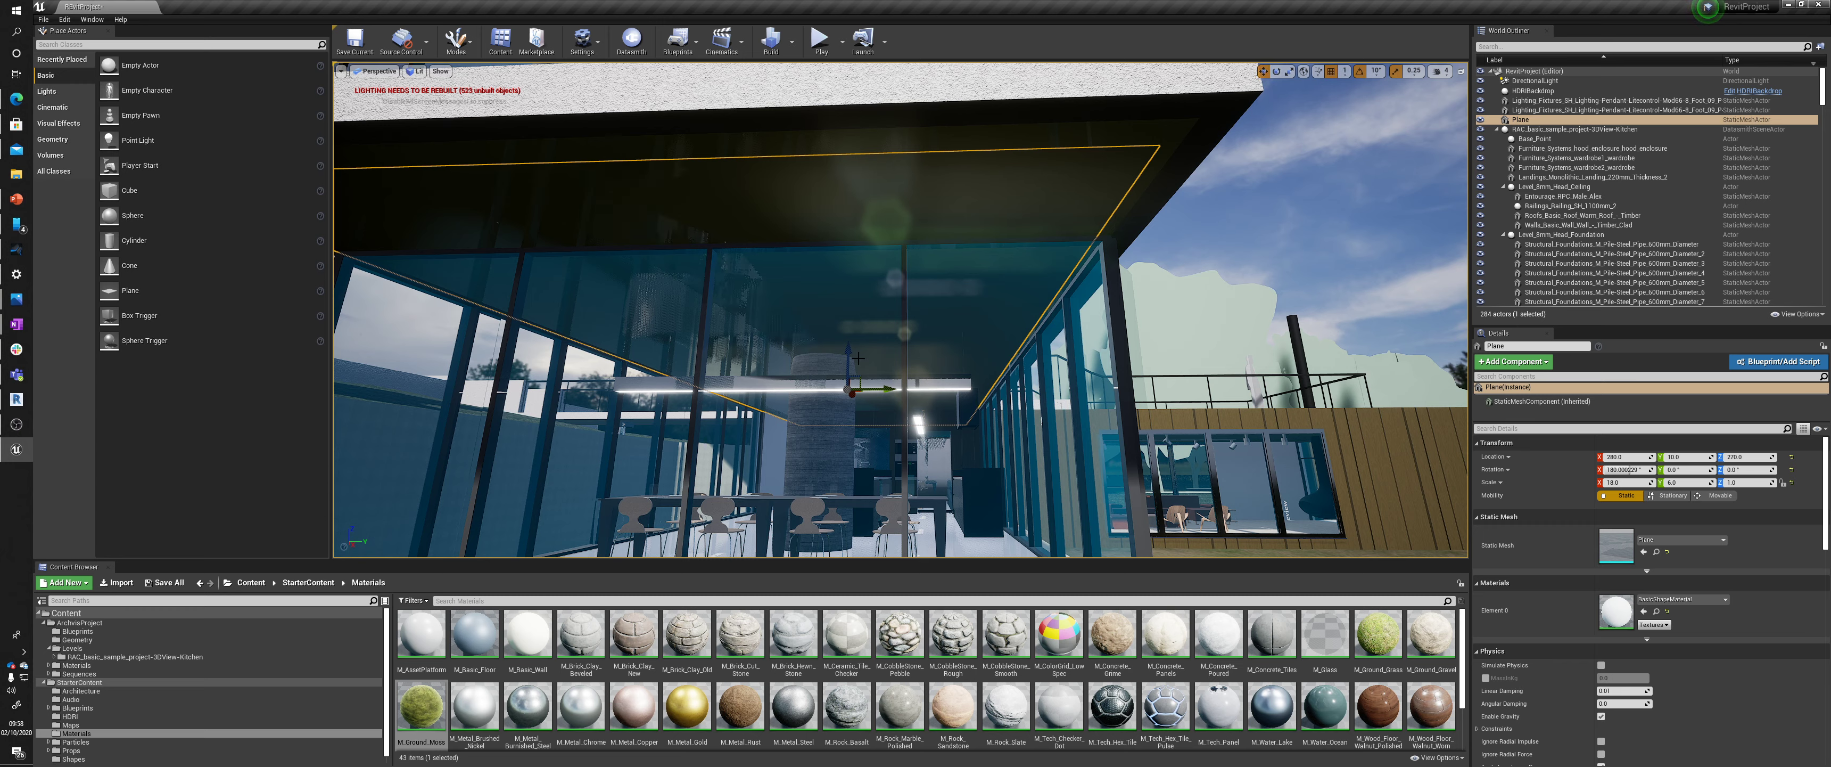
pyautogui.moveTo(850, 352); pyautogui.dragTo(850, 353)
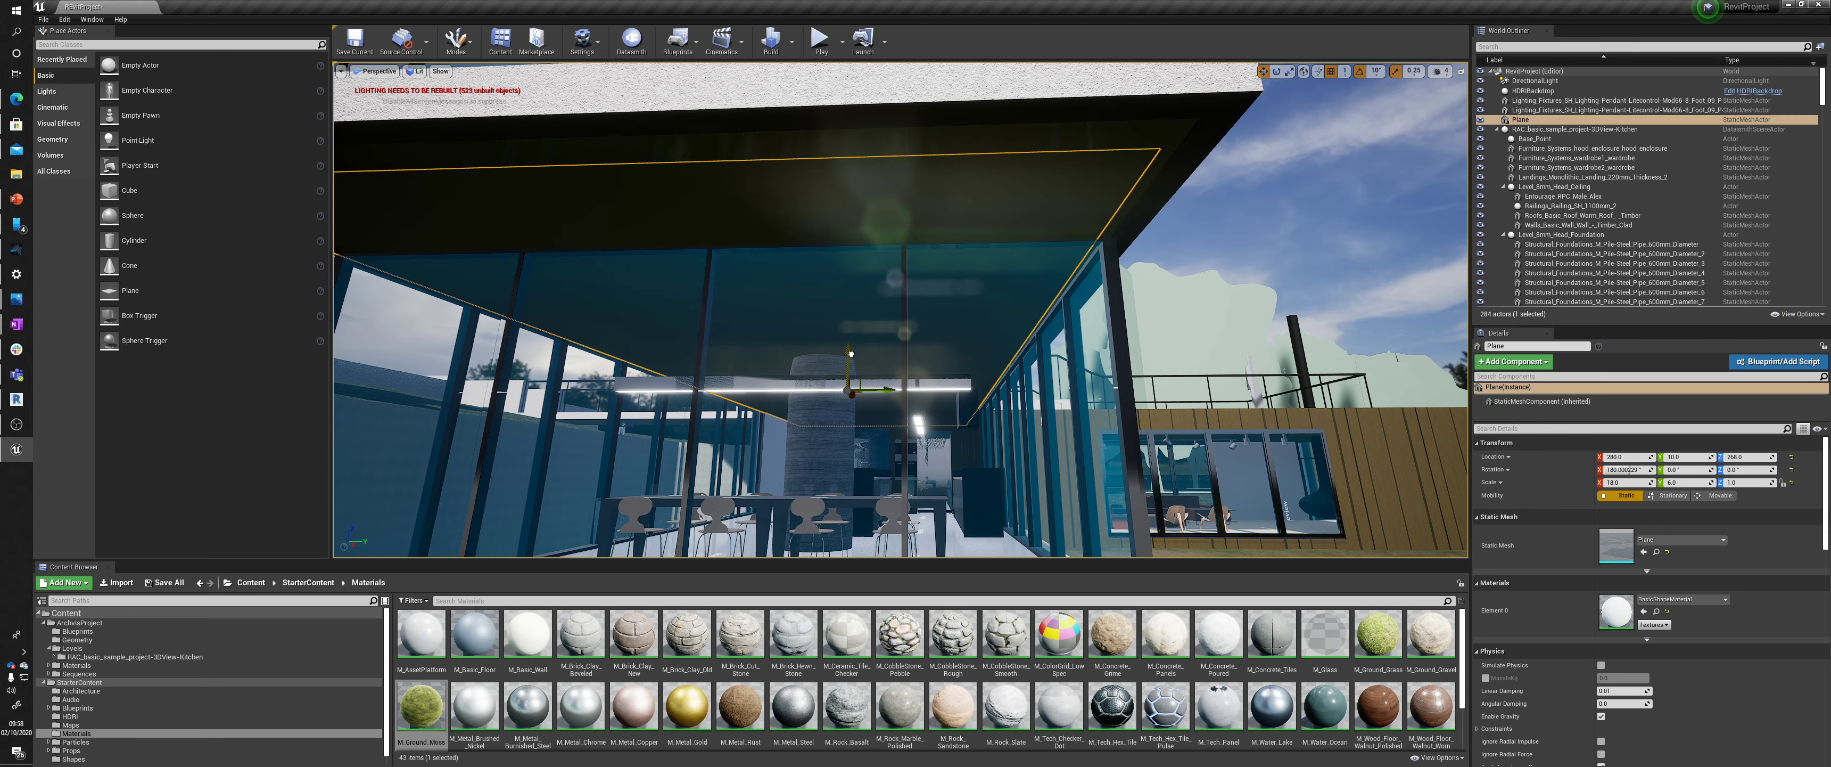
# Stretch the plane slightly further along X so its end reaches under the front overhang
pyautogui.moveTo(969, 372)
pyautogui.mouseDown(button='right')
pyautogui.moveTo(924, 370)
pyautogui.moveTo(969, 372)
pyautogui.mouseUp(button='right')
pyautogui.moveTo(969, 372); pyautogui.dragTo(977, 373)
pyautogui.press('d')
pyautogui.moveTo(977, 373); pyautogui.dragTo(882, 364, button='right')
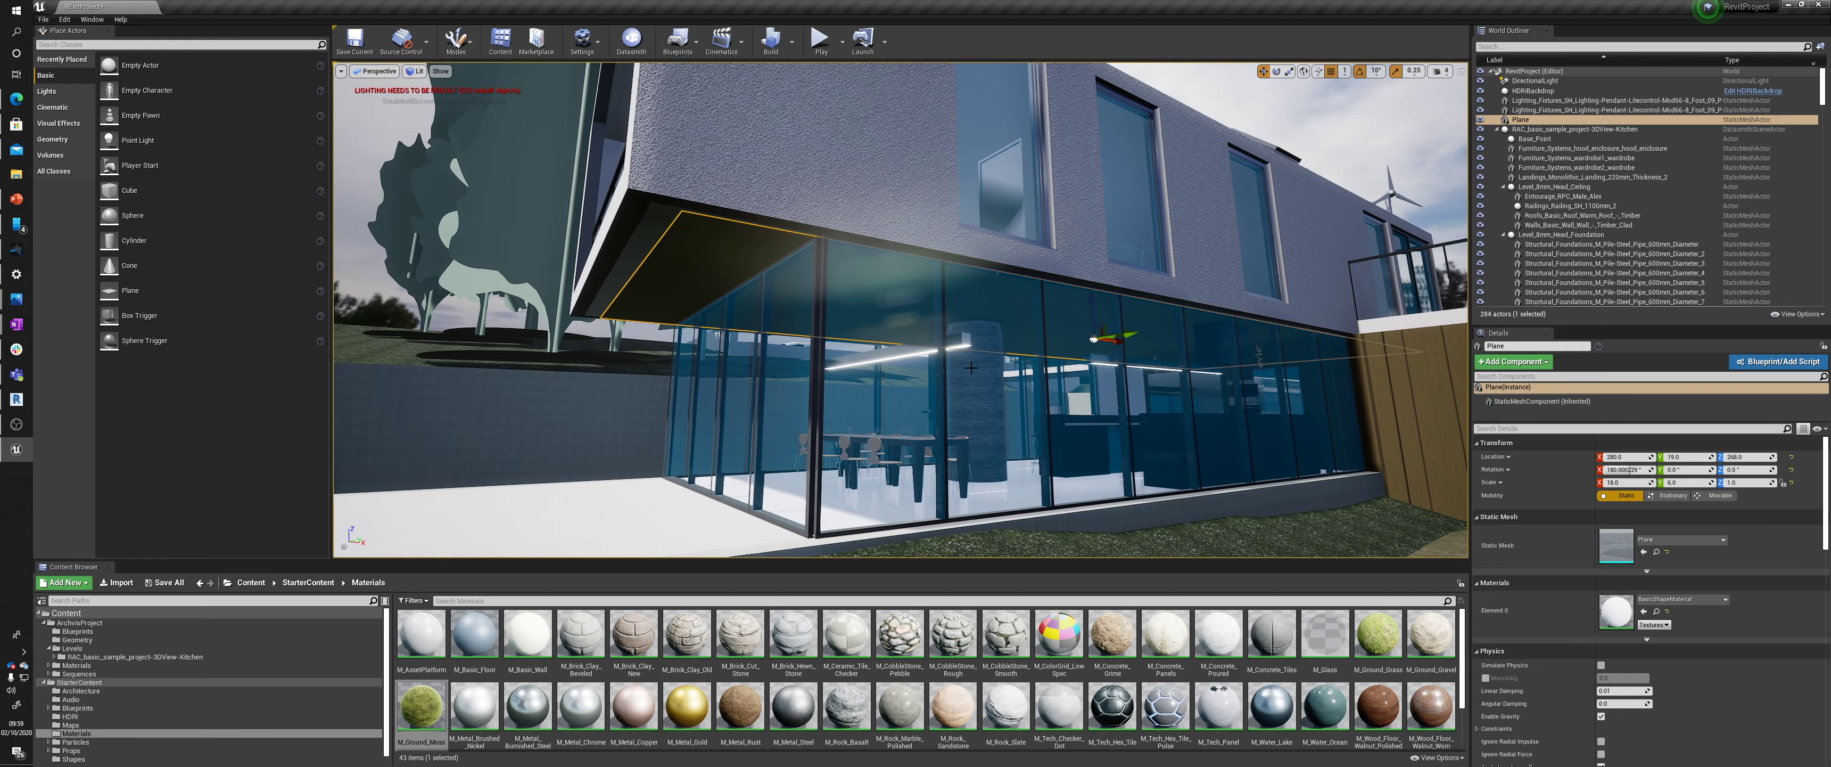
pyautogui.press('e')
pyautogui.press('r')
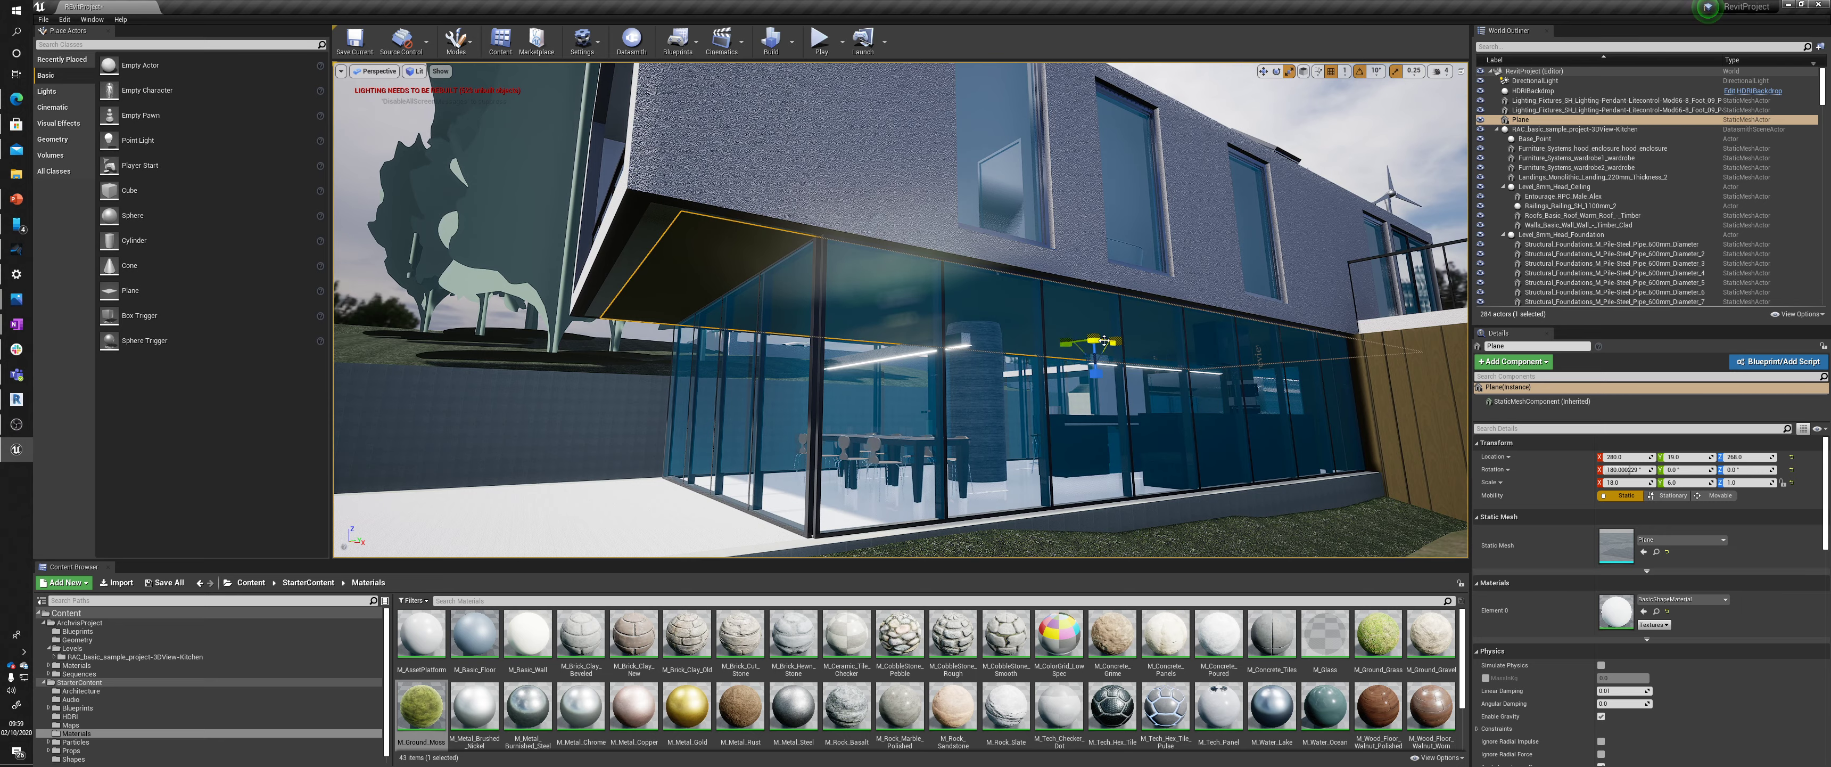
pyautogui.moveTo(1112, 342); pyautogui.dragTo(1127, 342)
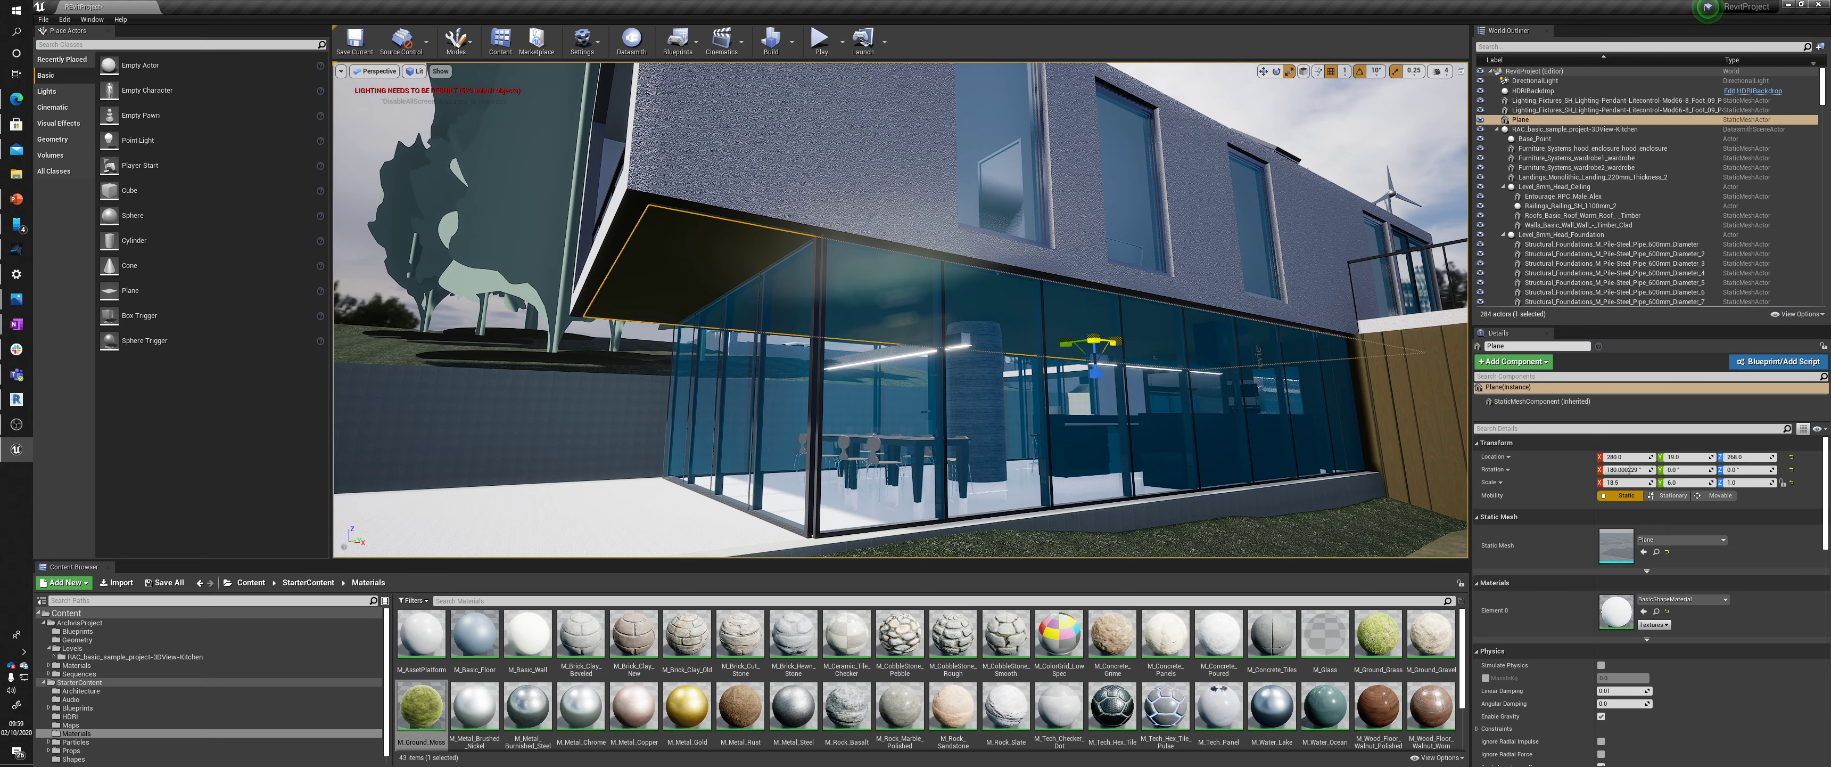
# Reselect the plane at the front overhang and nudge it slightly upward along Z
pyautogui.press('a')
pyautogui.moveTo(1039, 354); pyautogui.dragTo(1380, 349, button='right')
pyautogui.press('w')
pyautogui.press('d')
pyautogui.click(1198, 300)
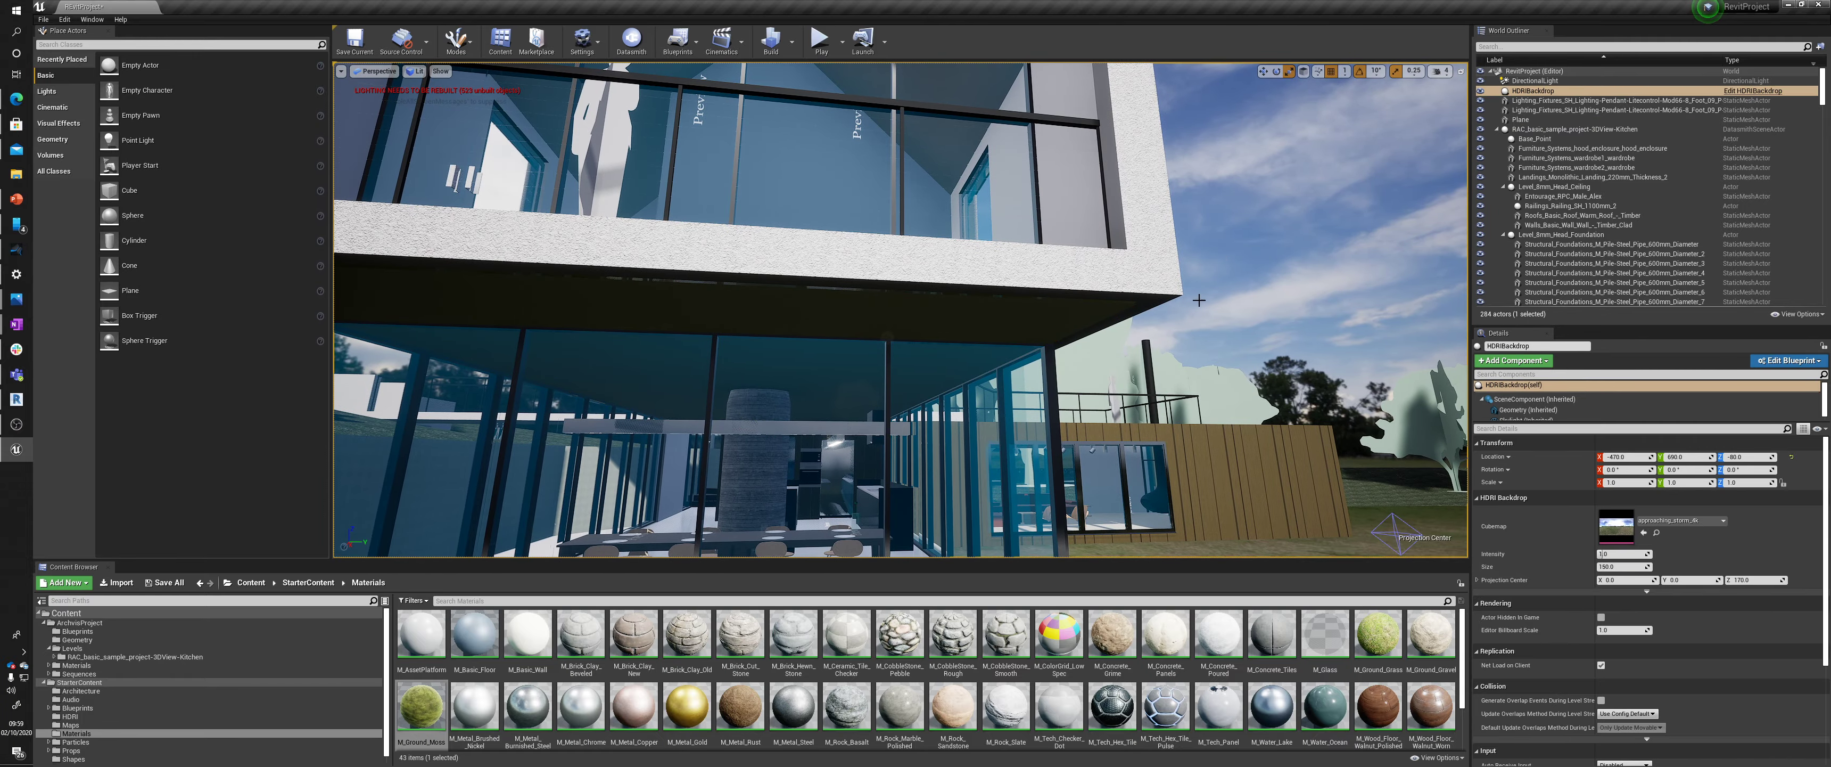
pyautogui.moveTo(1085, 407); pyautogui.dragTo(1028, 359, button='right')
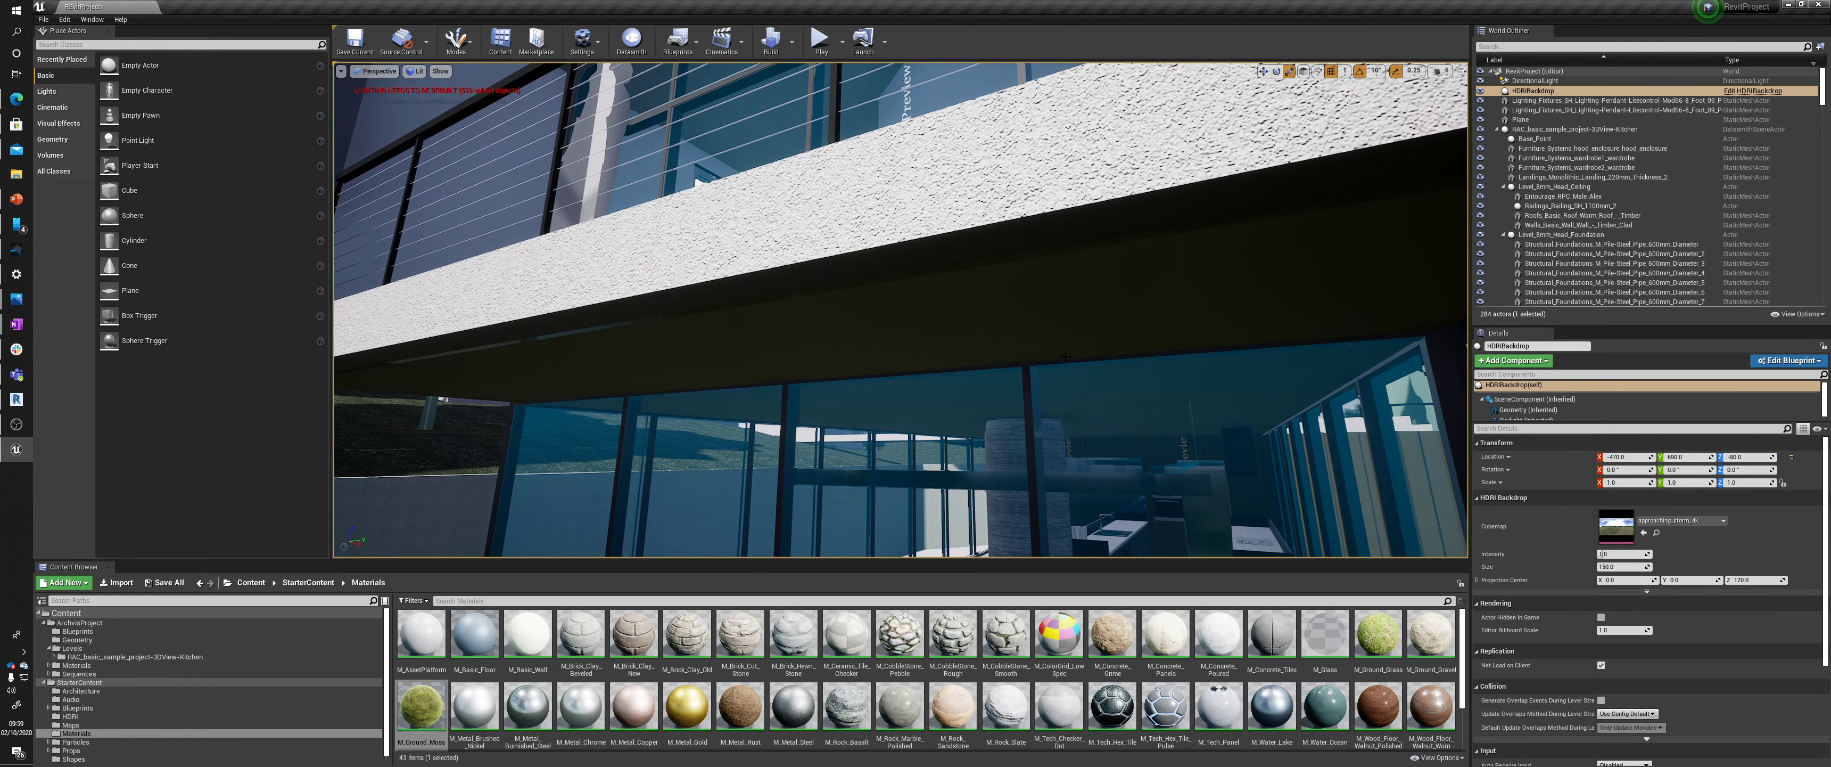
pyautogui.click(1028, 360)
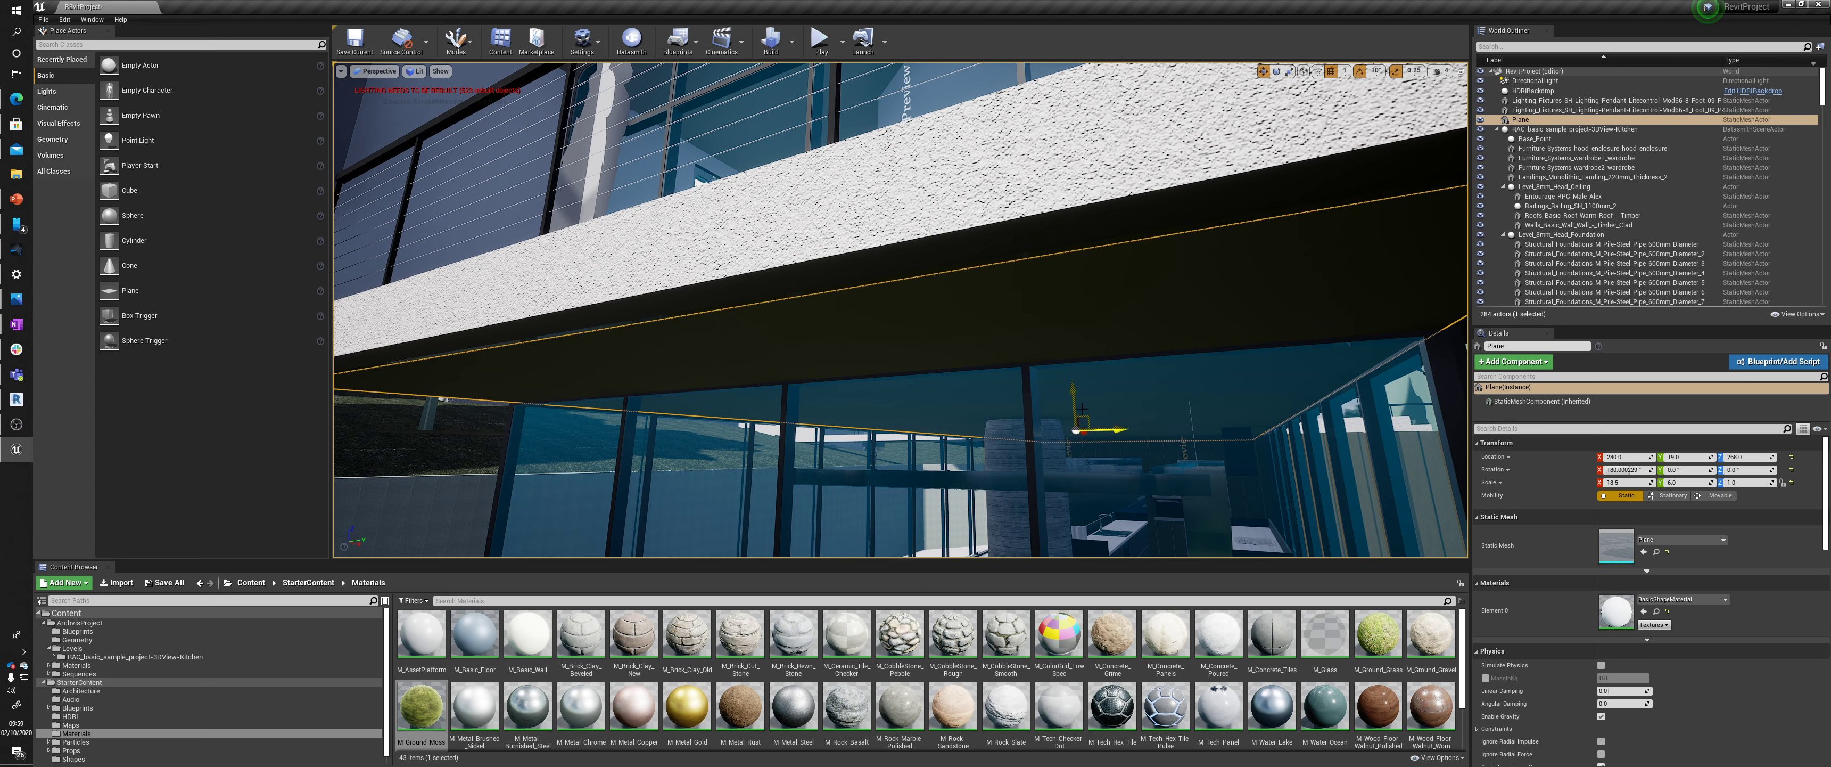
pyautogui.moveTo(1076, 393); pyautogui.dragTo(1089, 393)
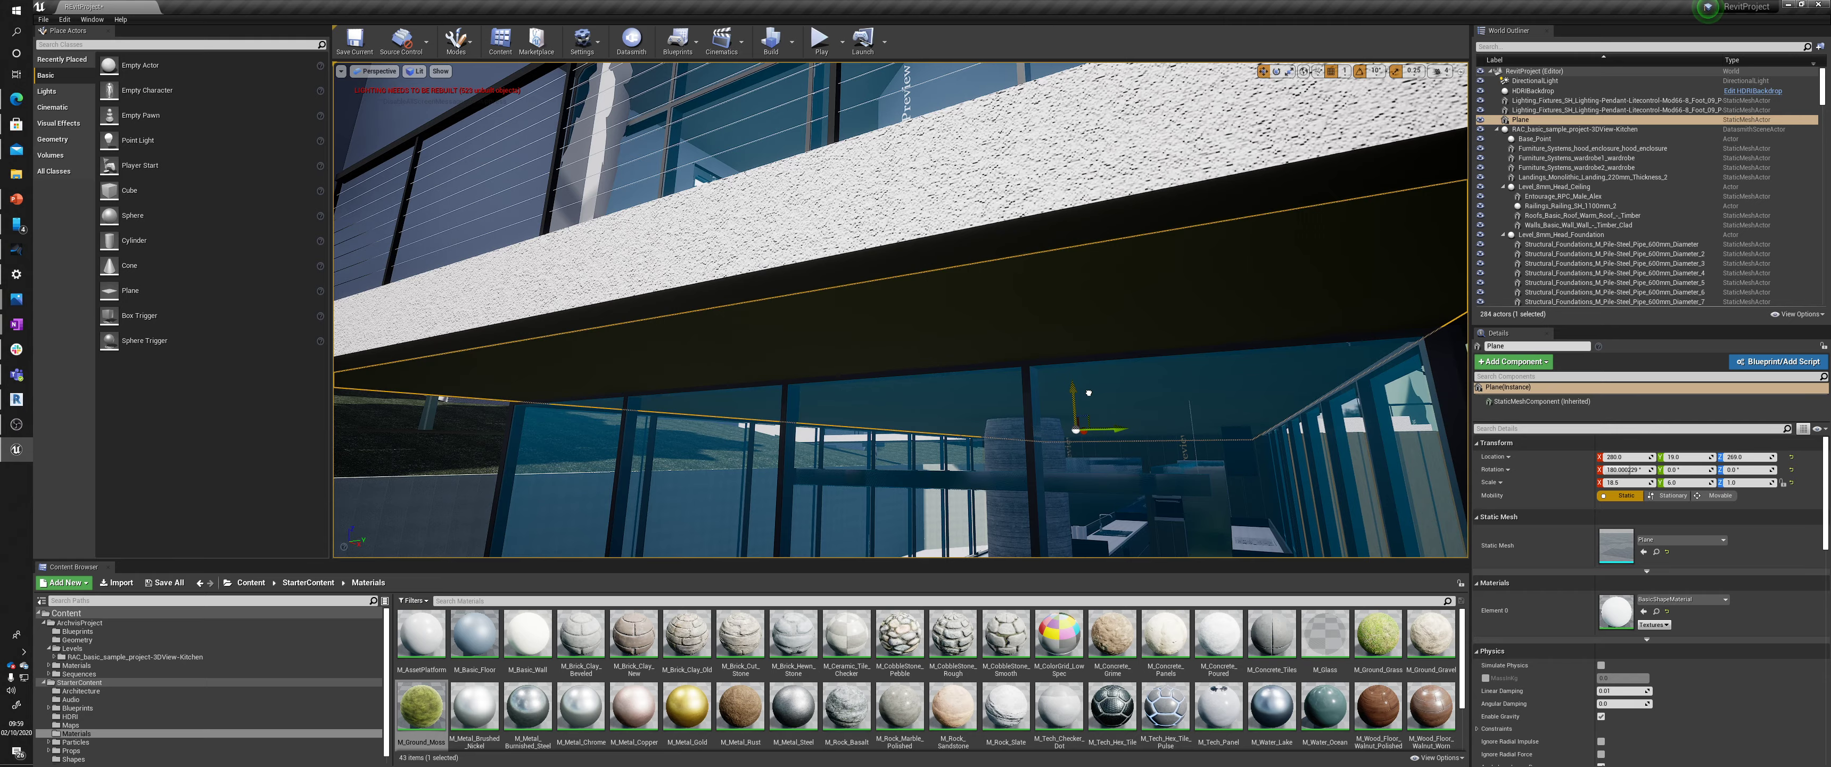
# Apply the M_Basic_Wall material to the new ceiling plane inside the dining room
pyautogui.moveTo(1089, 393); pyautogui.dragTo(949, 470, button='right')
pyautogui.click(976, 430)
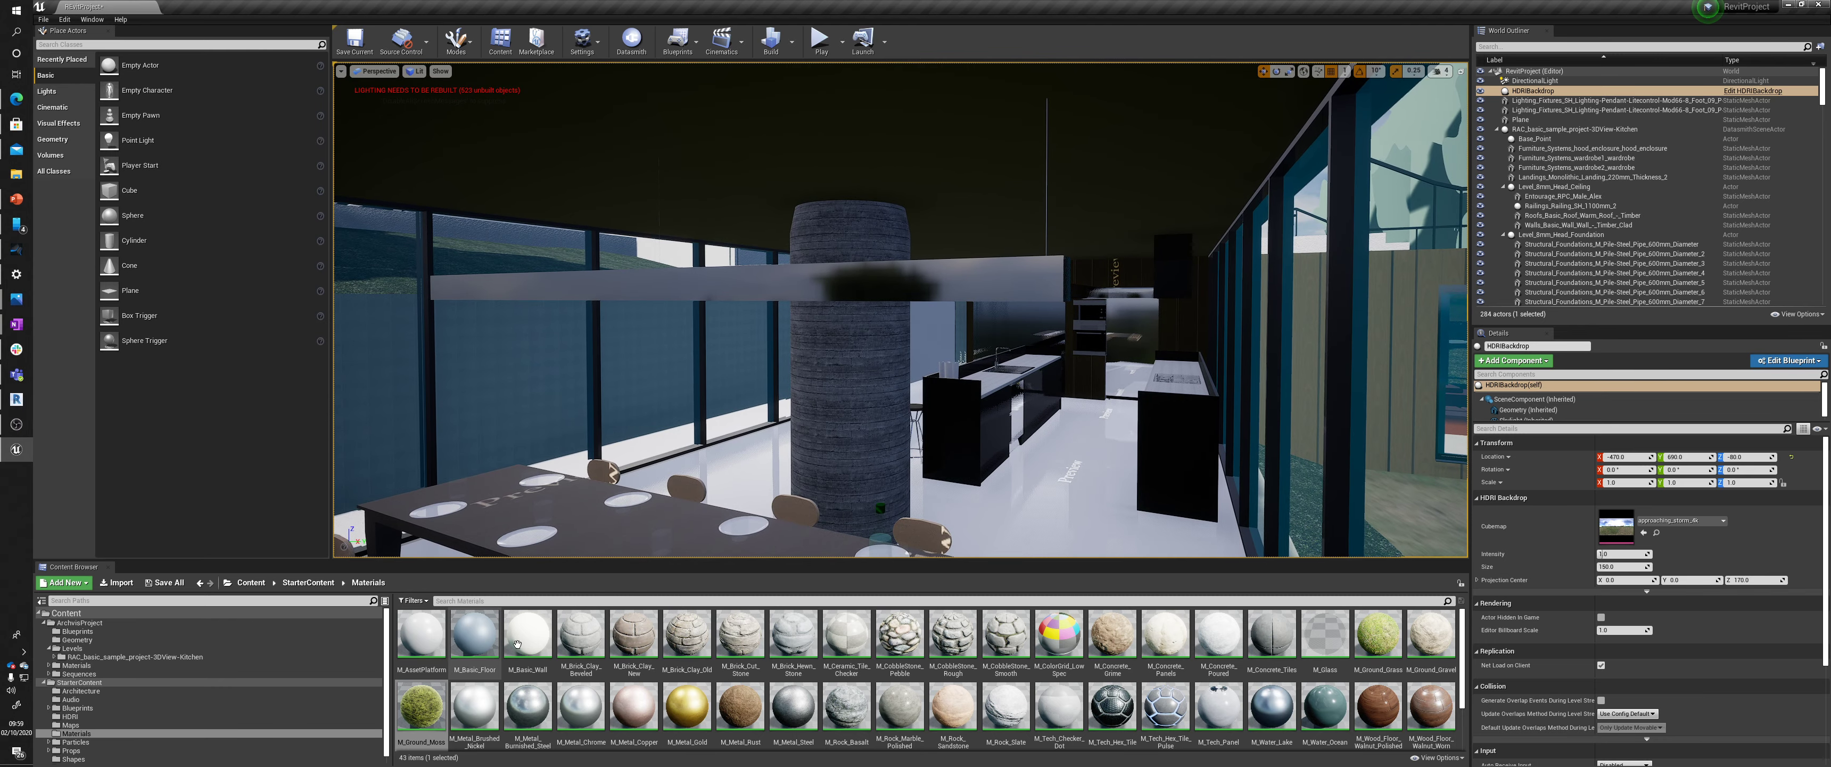
pyautogui.click(533, 635)
pyautogui.moveTo(533, 635); pyautogui.dragTo(725, 197)
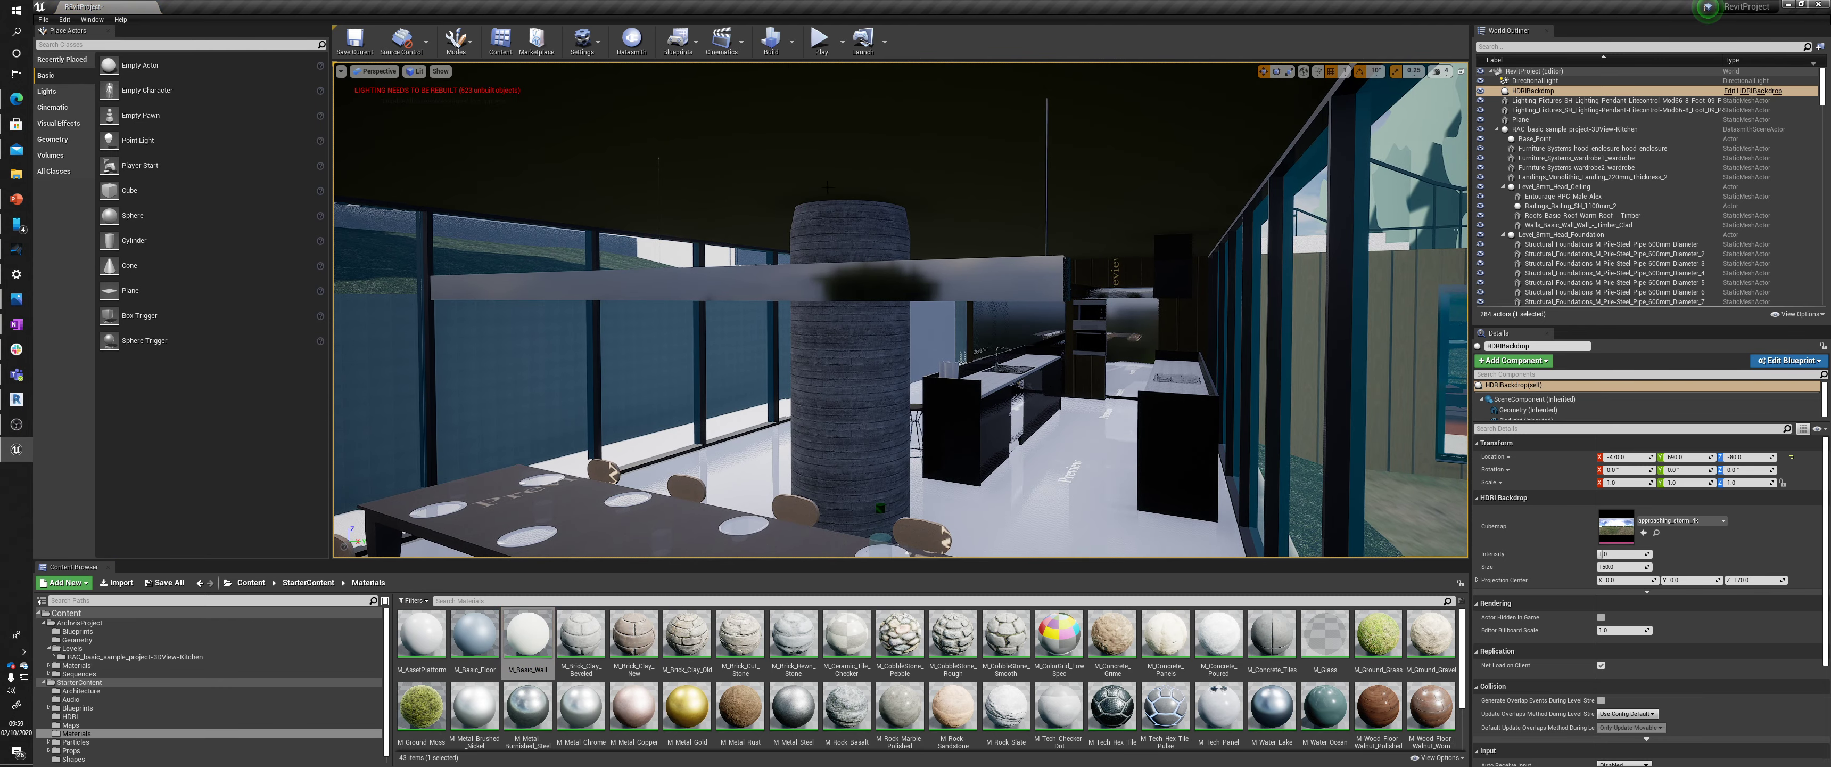
pyautogui.moveTo(897, 266)
pyautogui.mouseDown(button='right')
pyautogui.moveTo(818, 271)
pyautogui.moveTo(897, 266)
pyautogui.mouseUp(button='right')
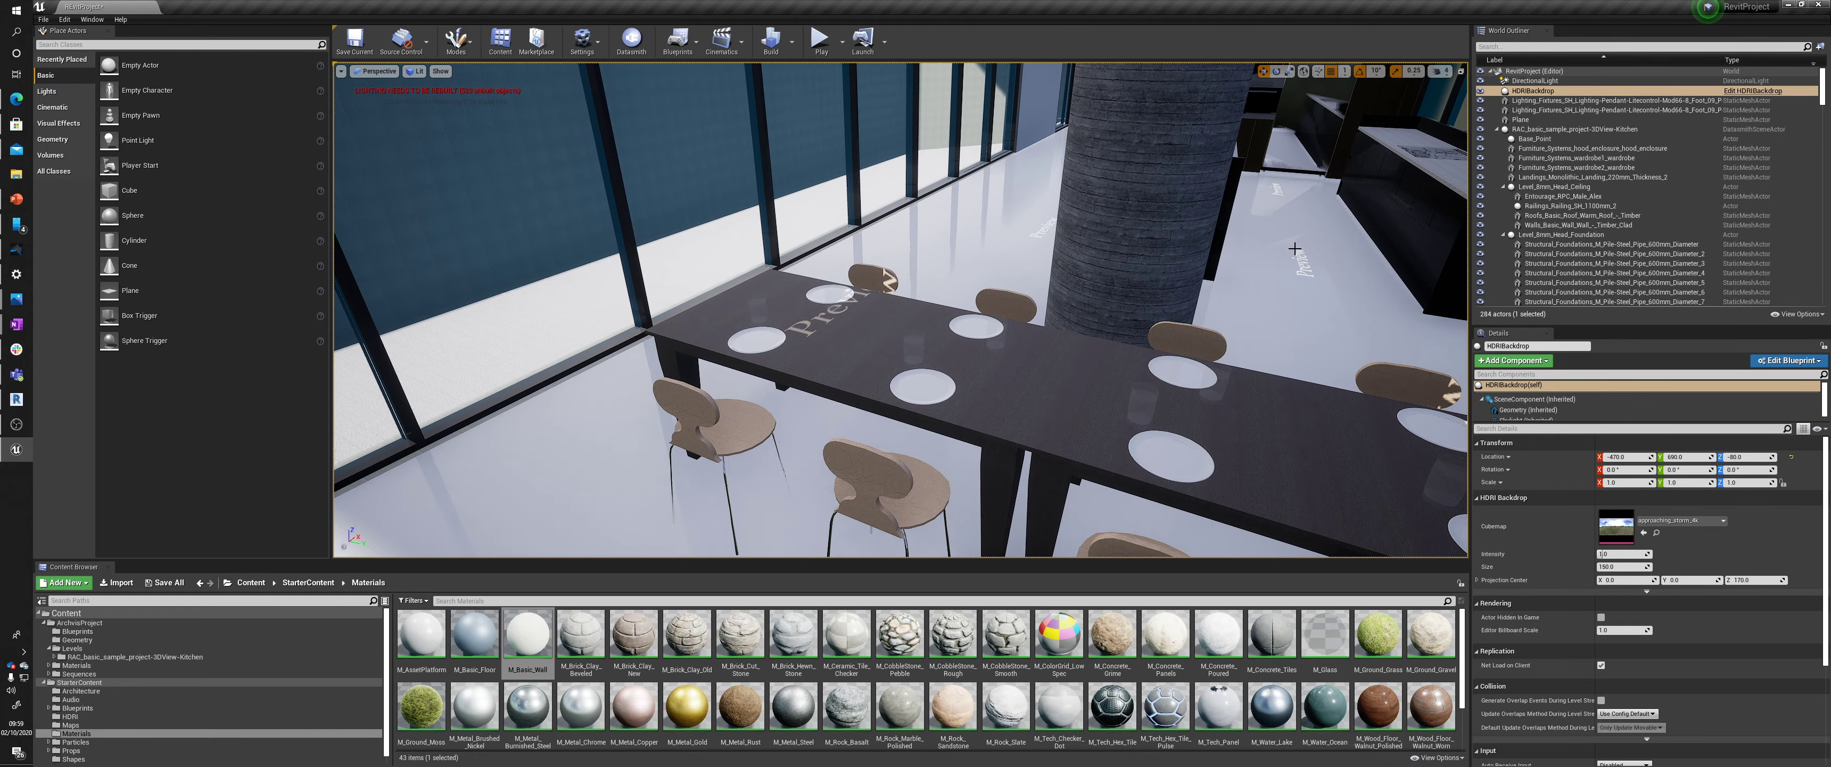
# Check the house inside and outside, and build the level's lighting
pyautogui.moveTo(1294, 248); pyautogui.dragTo(1153, 234, button='right')
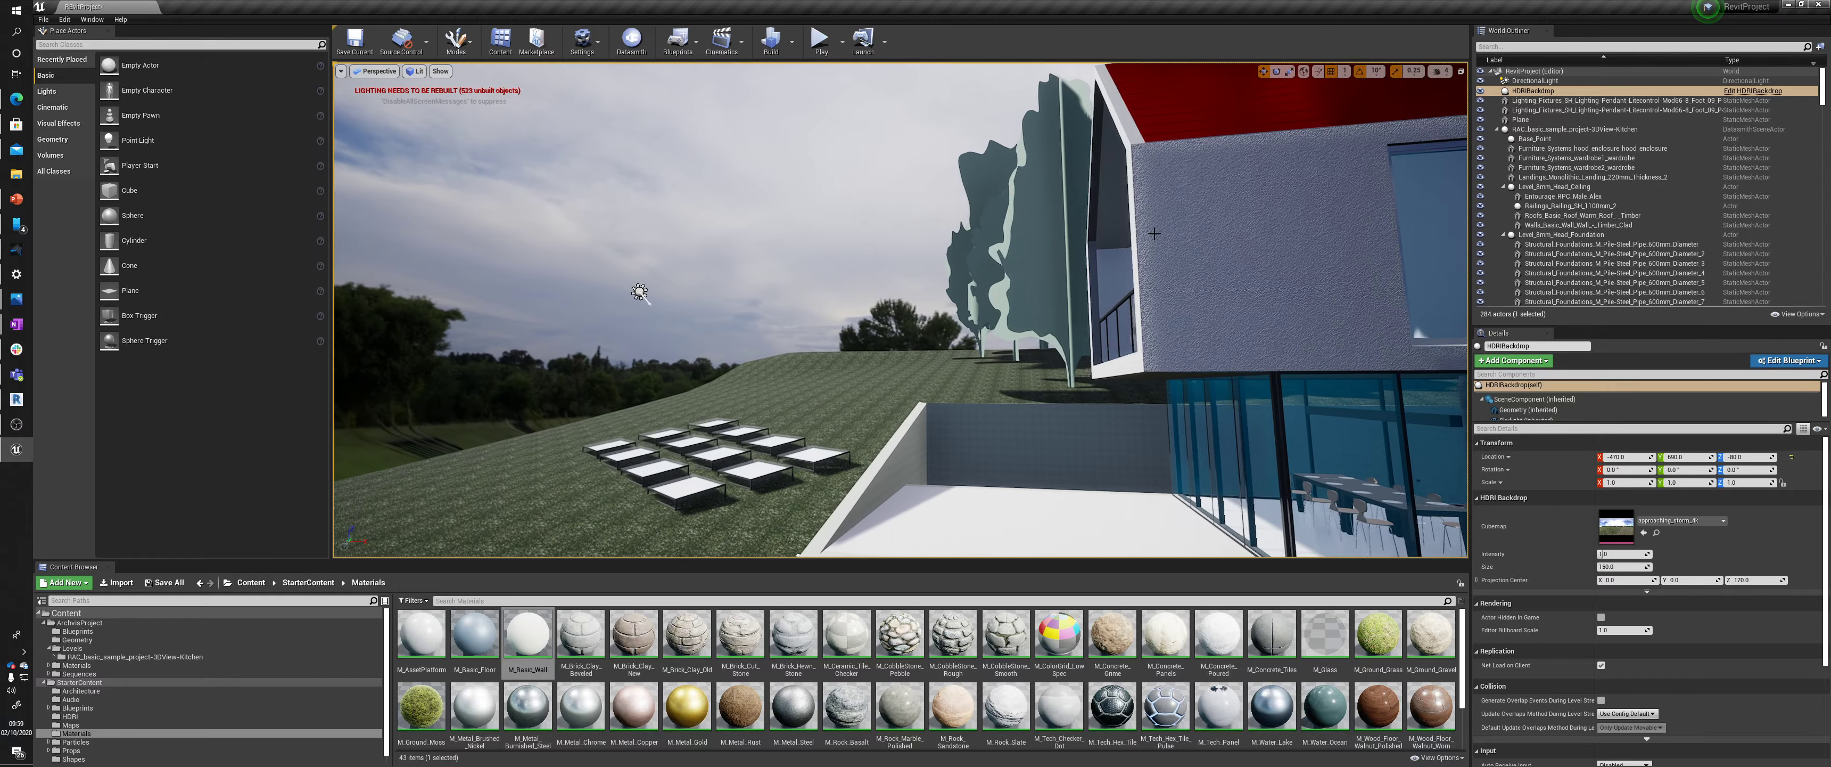
pyautogui.moveTo(911, 413); pyautogui.dragTo(387, 106, button='right')
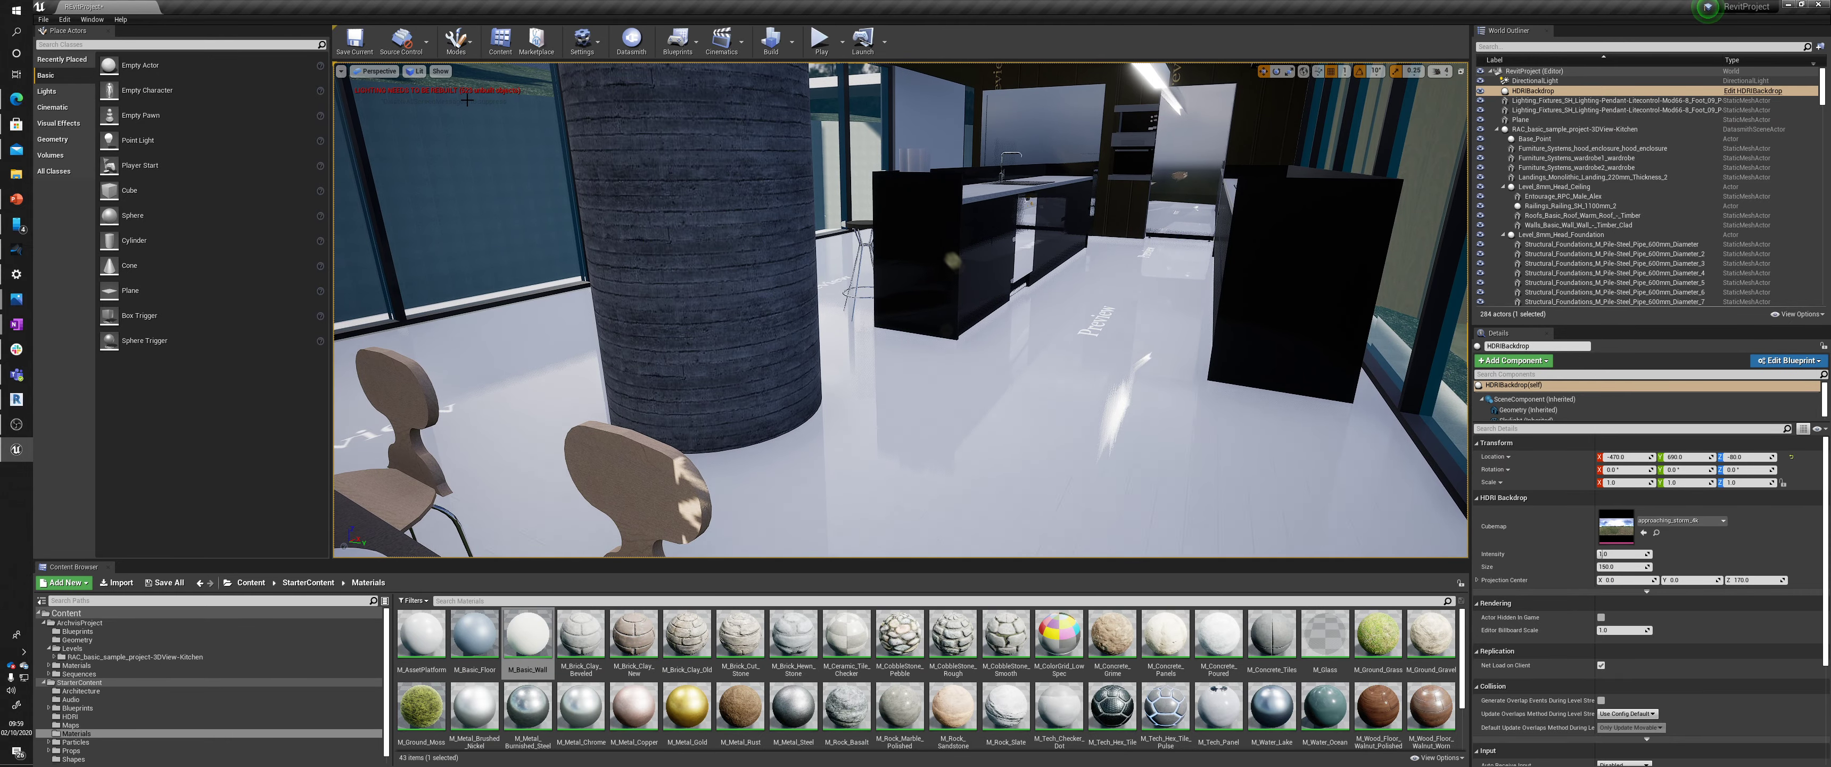
pyautogui.moveTo(698, 154); pyautogui.dragTo(635, 15, button='right')
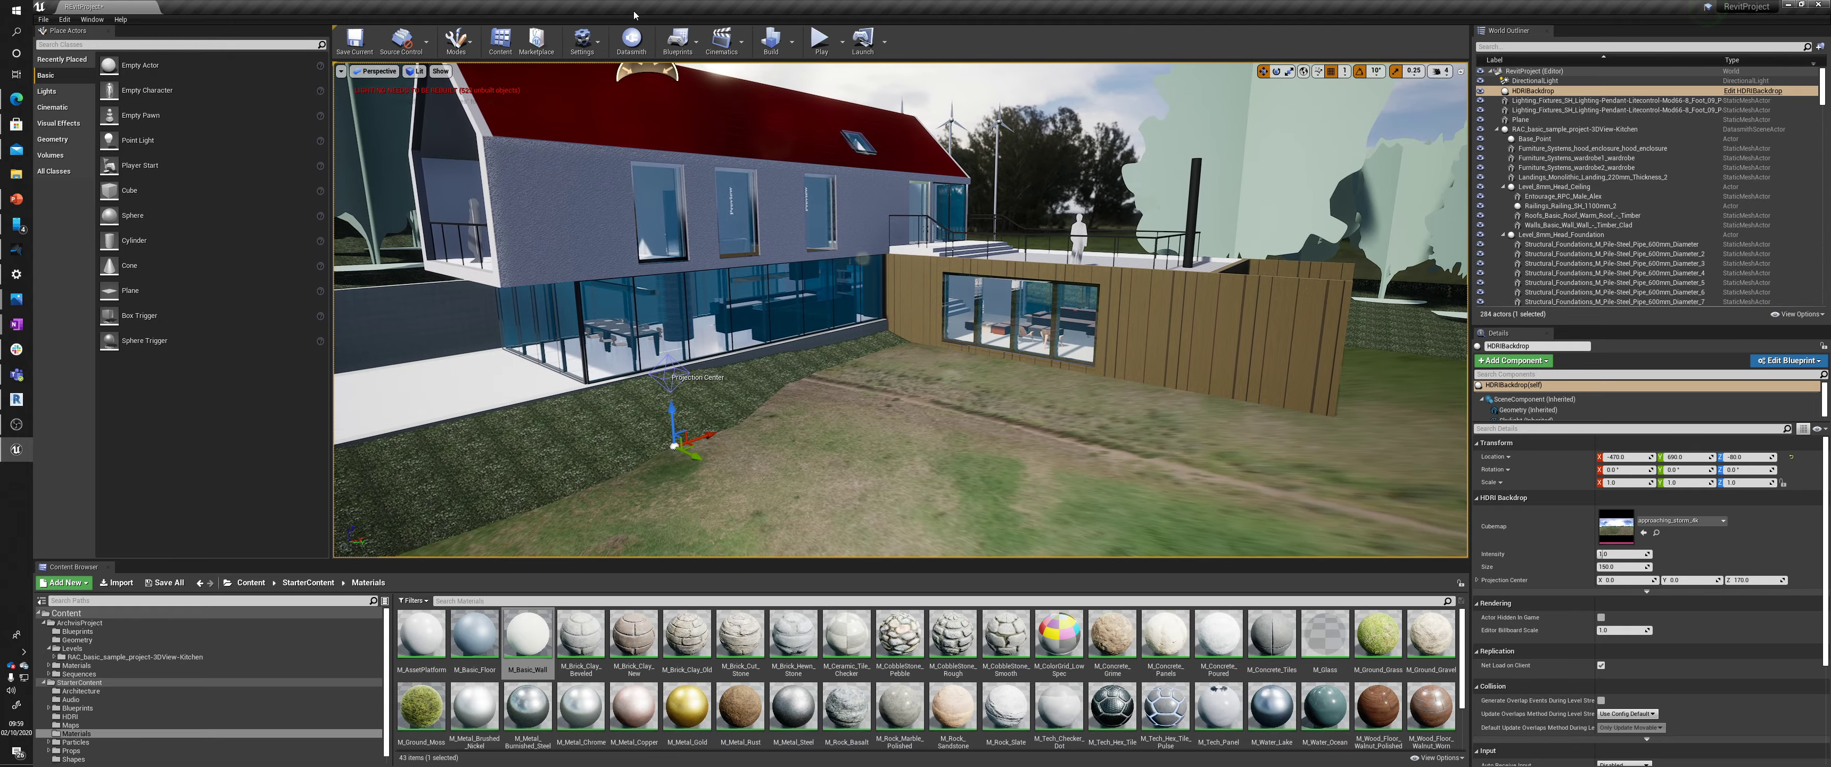
pyautogui.click(771, 40)
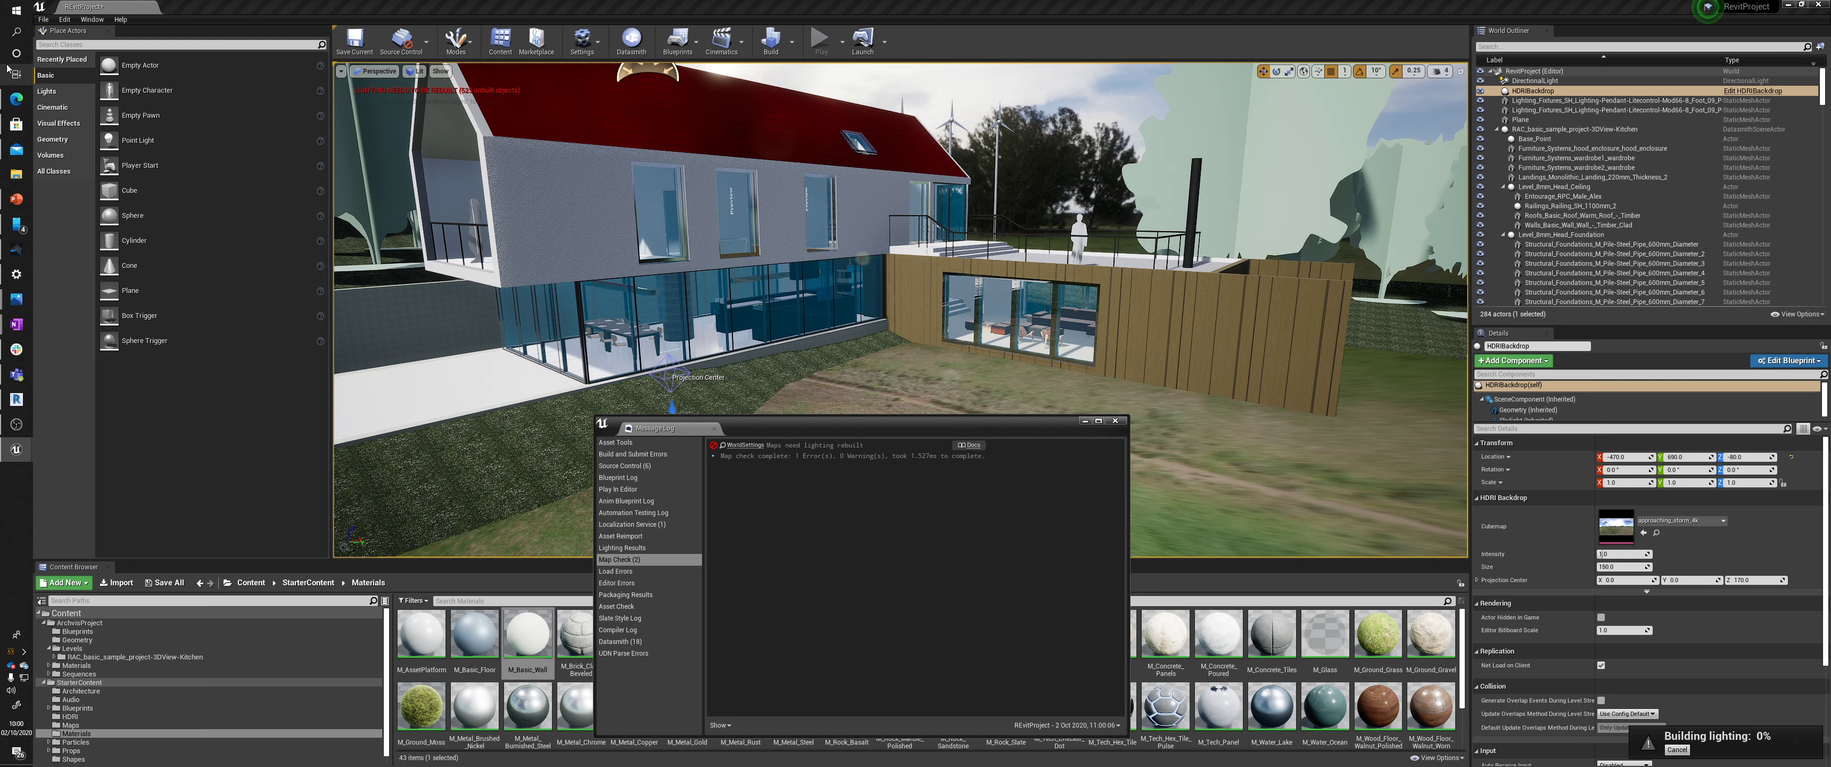
# Switch to Task Manager and check the CPU's per-core load during the lighting build
pyautogui.rightClick(10, 6)
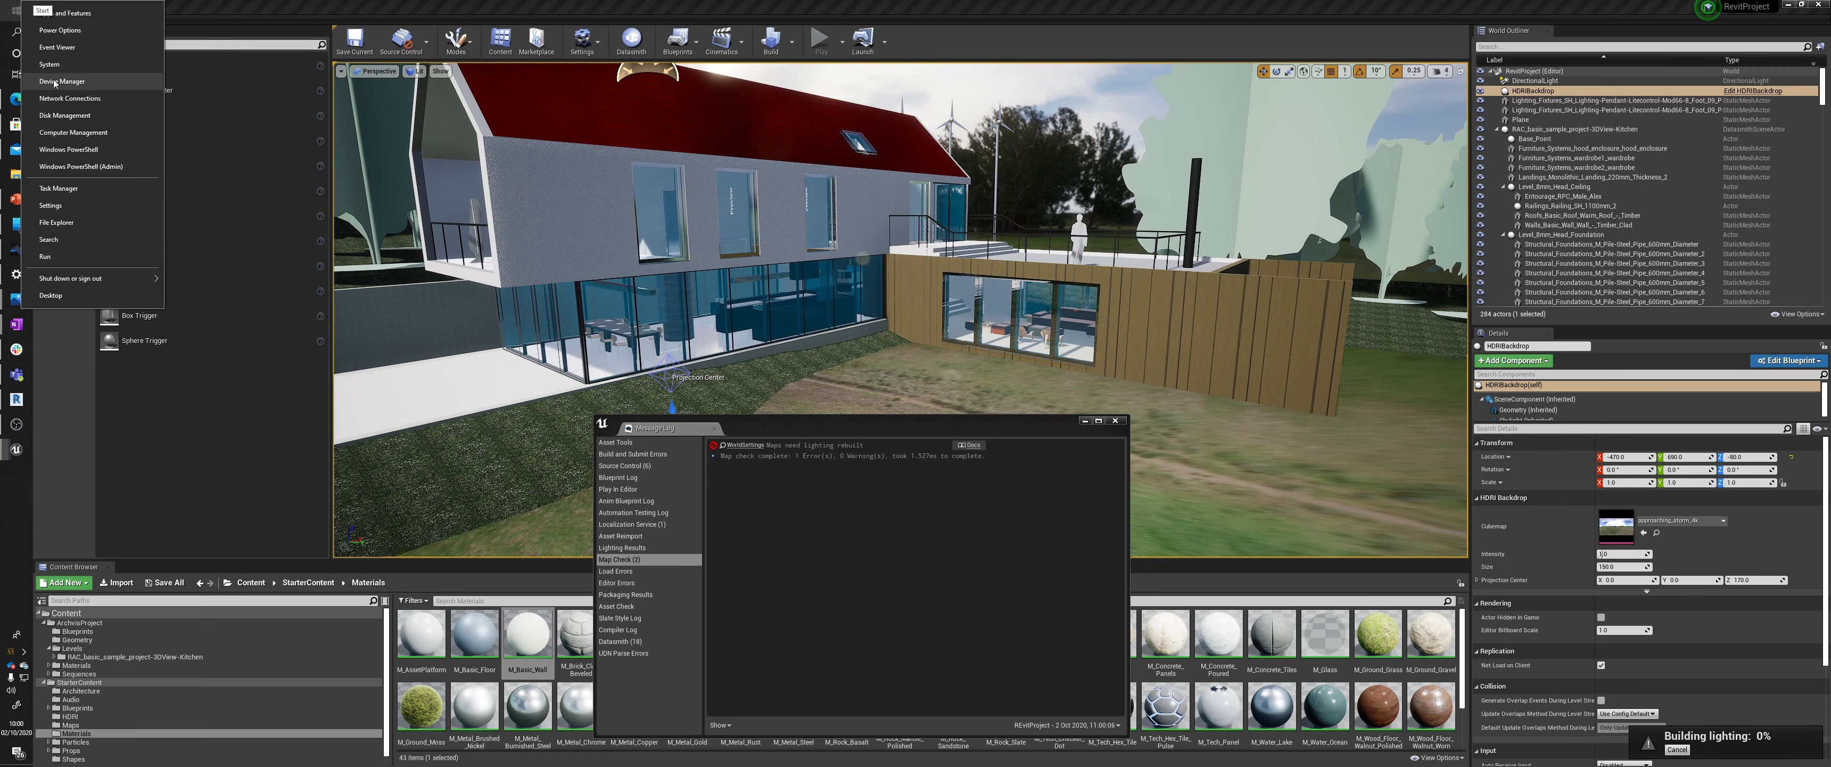
pyautogui.click(64, 188)
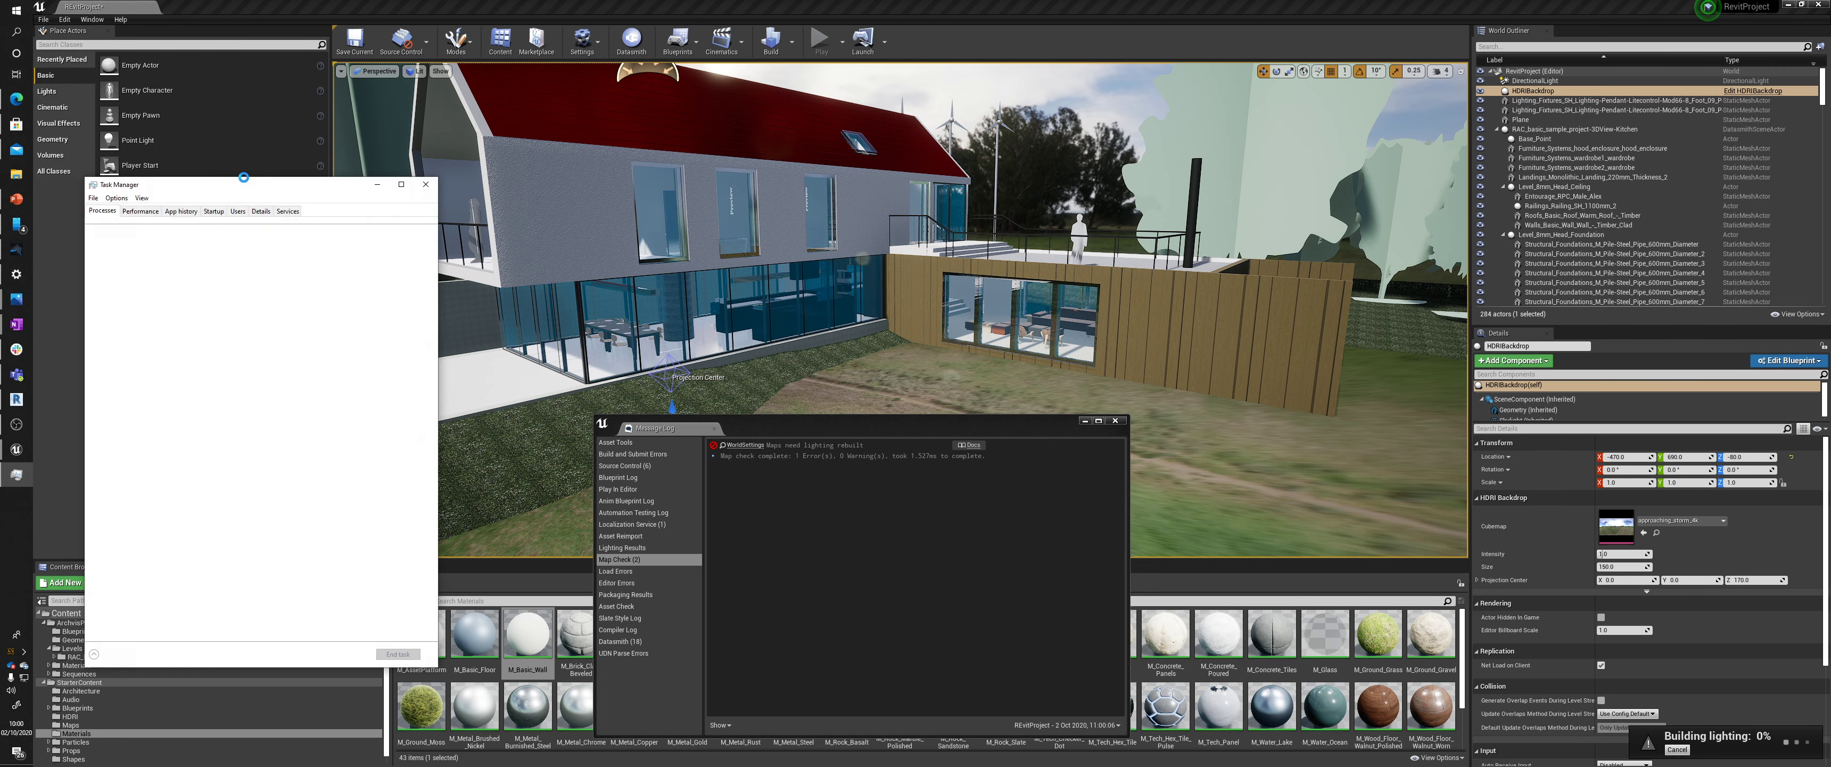
pyautogui.click(470, 185)
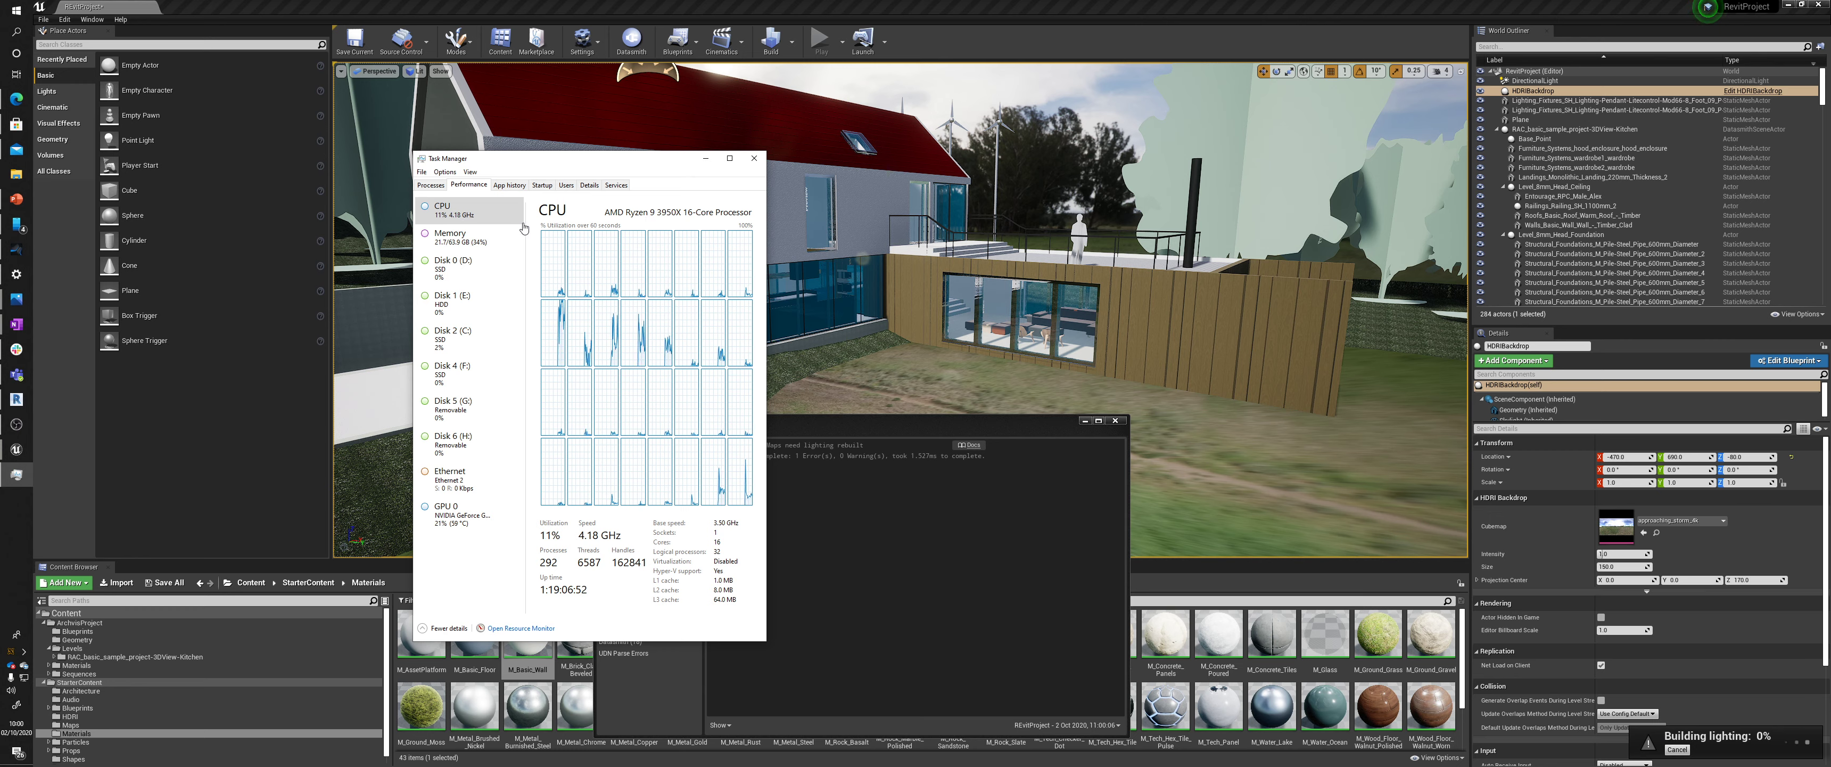
pyautogui.moveTo(647, 169); pyautogui.dragTo(1141, 243)
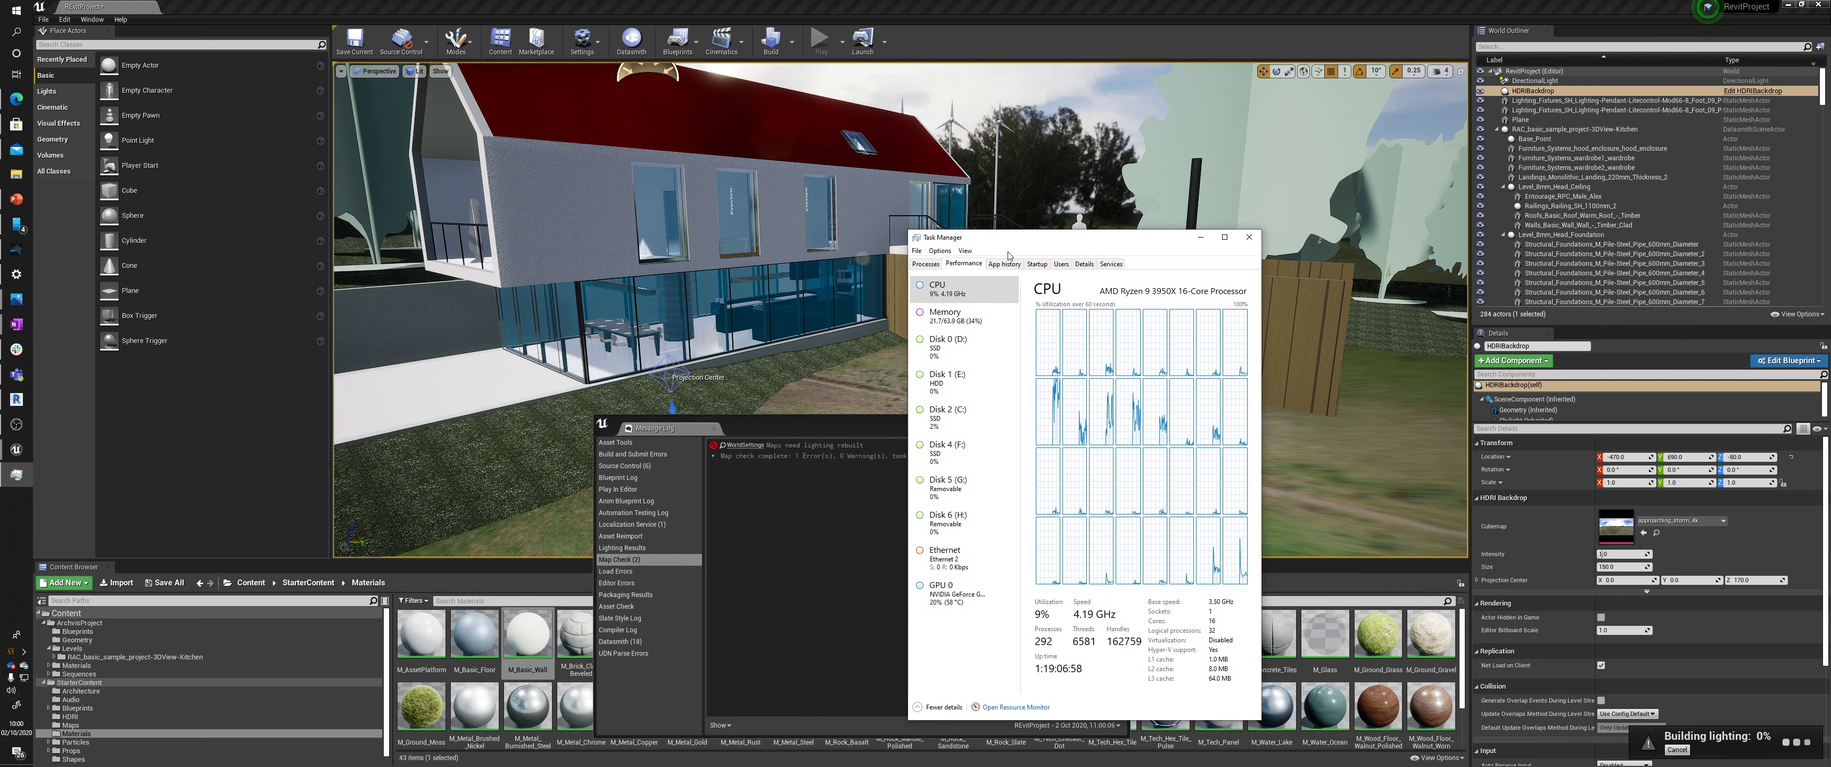
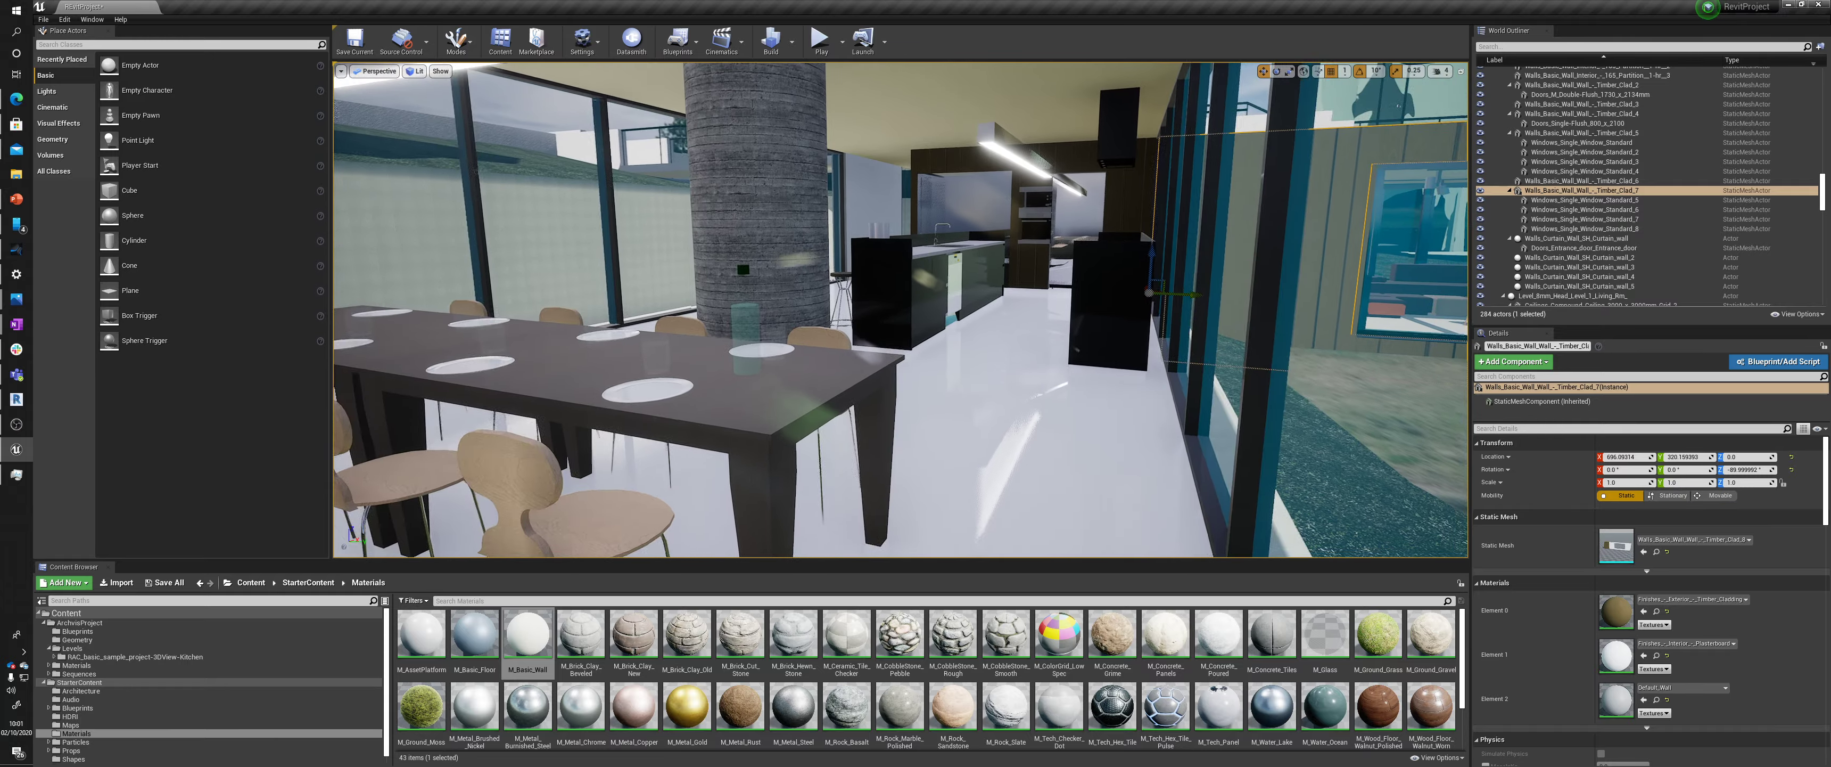
# Examine the built lighting in the kitchen and dining room from inside and outside the glazing
pyautogui.press('w')
pyautogui.press('s')
pyautogui.press('w')
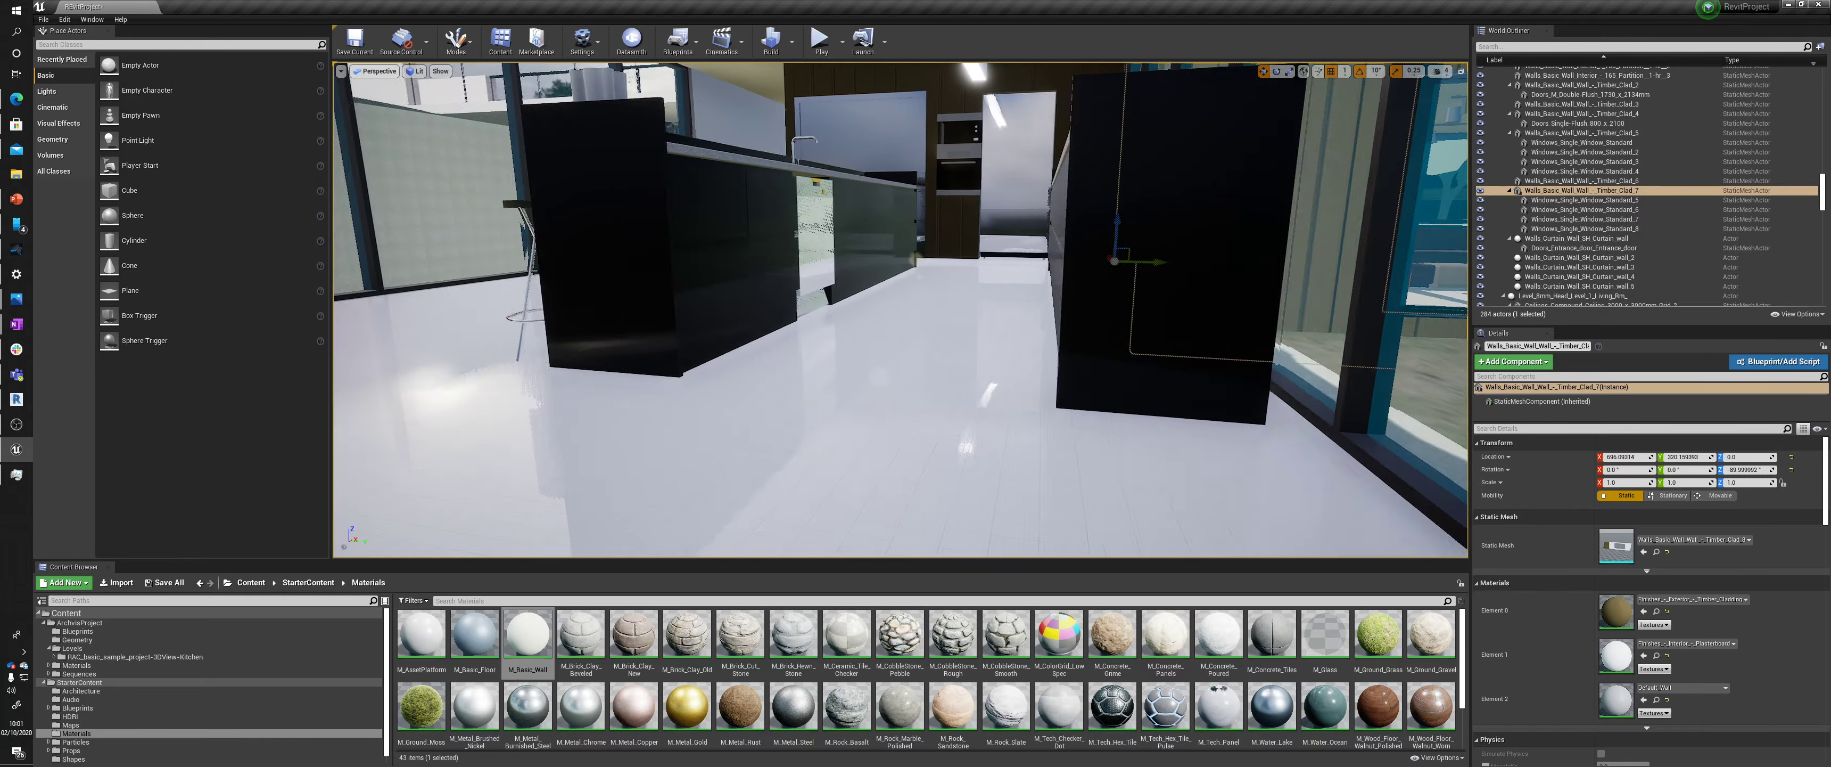
pyautogui.press('s')
pyautogui.press('s')
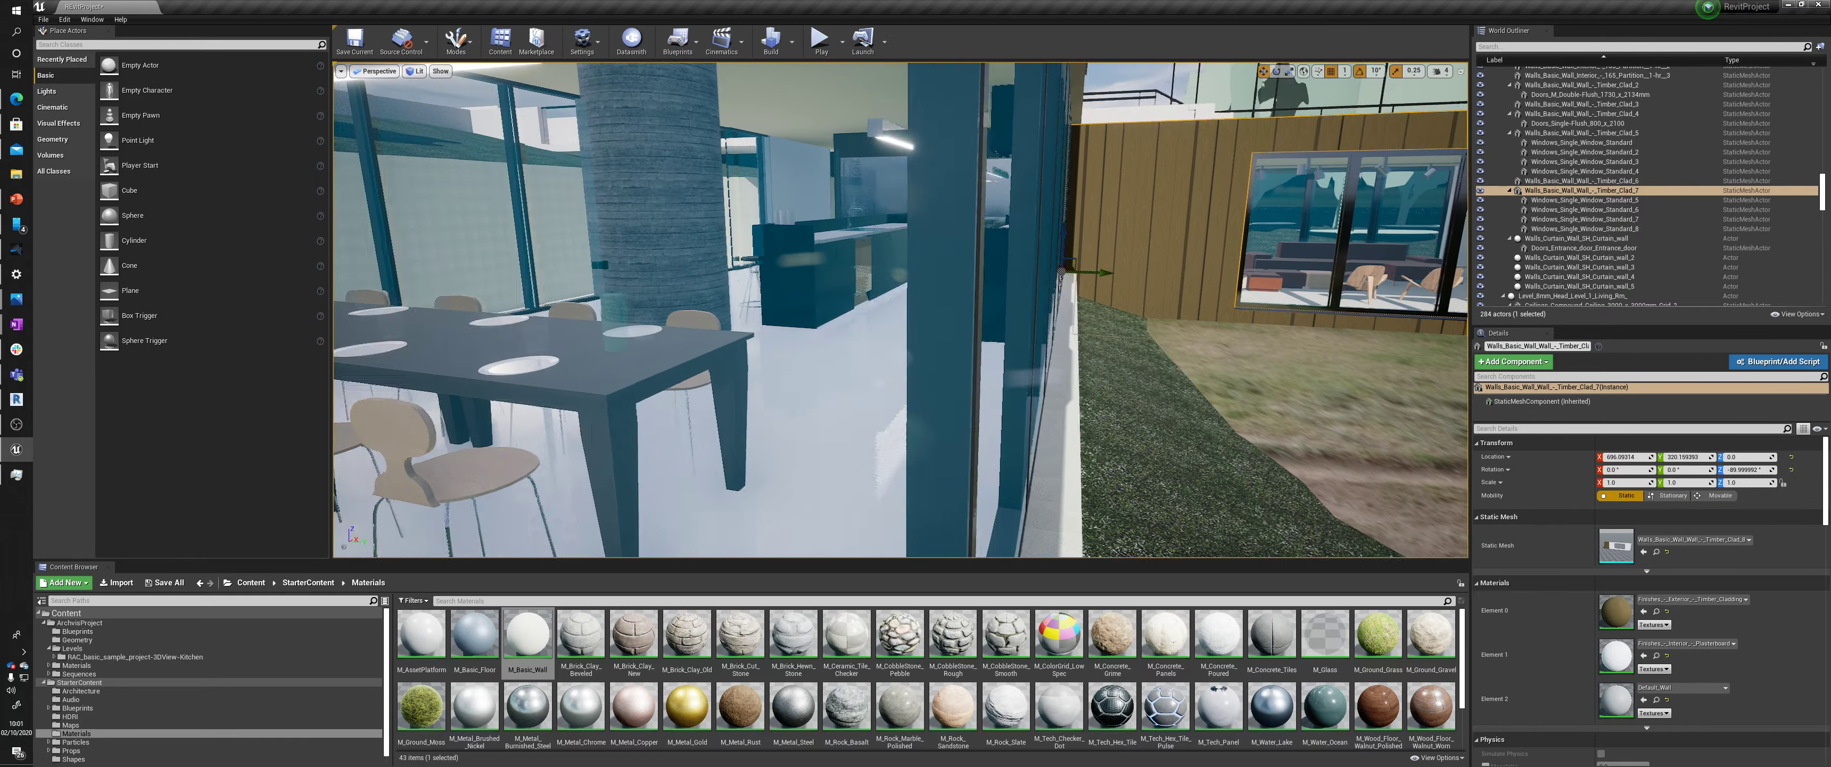
pyautogui.press('w')
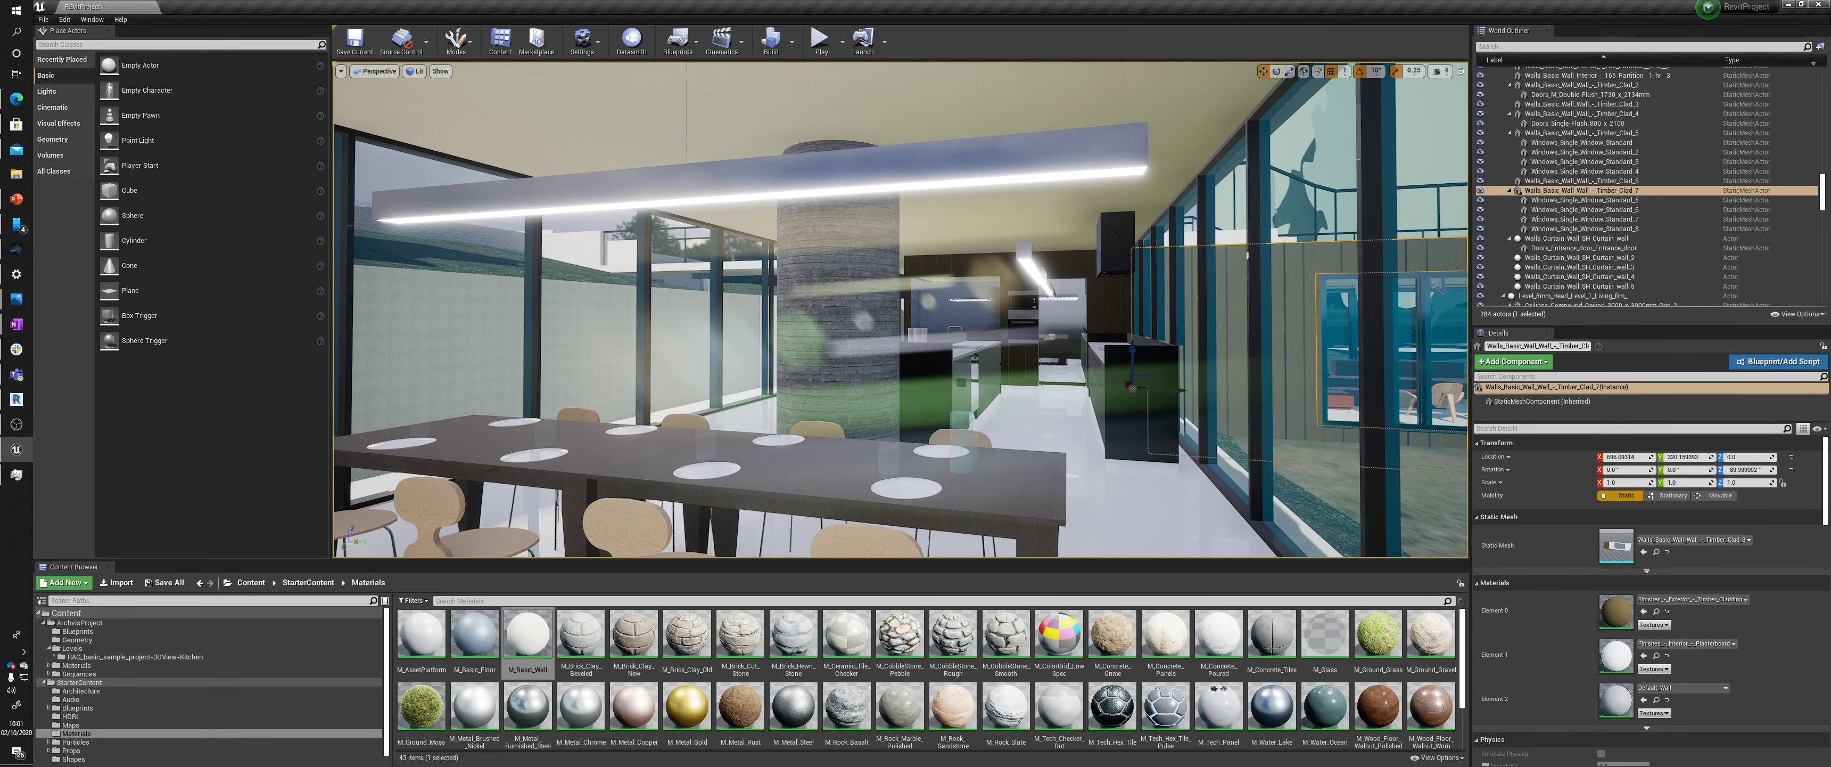
# Select the pendant light above the dining table and lower the viewport's camera speed
pyautogui.click(977, 229)
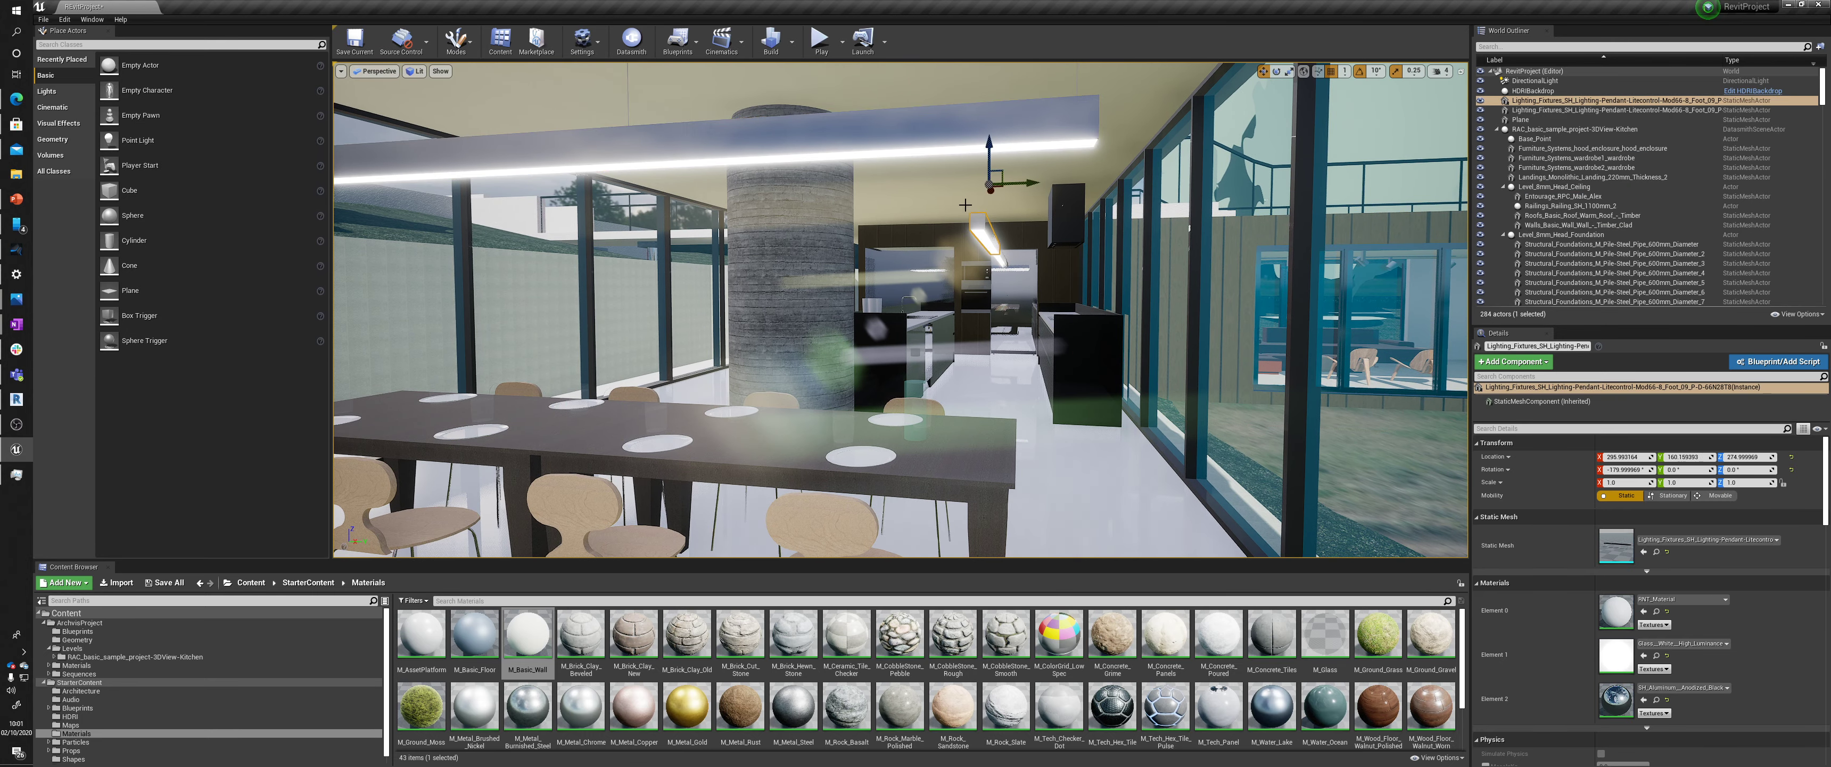
pyautogui.click(947, 169)
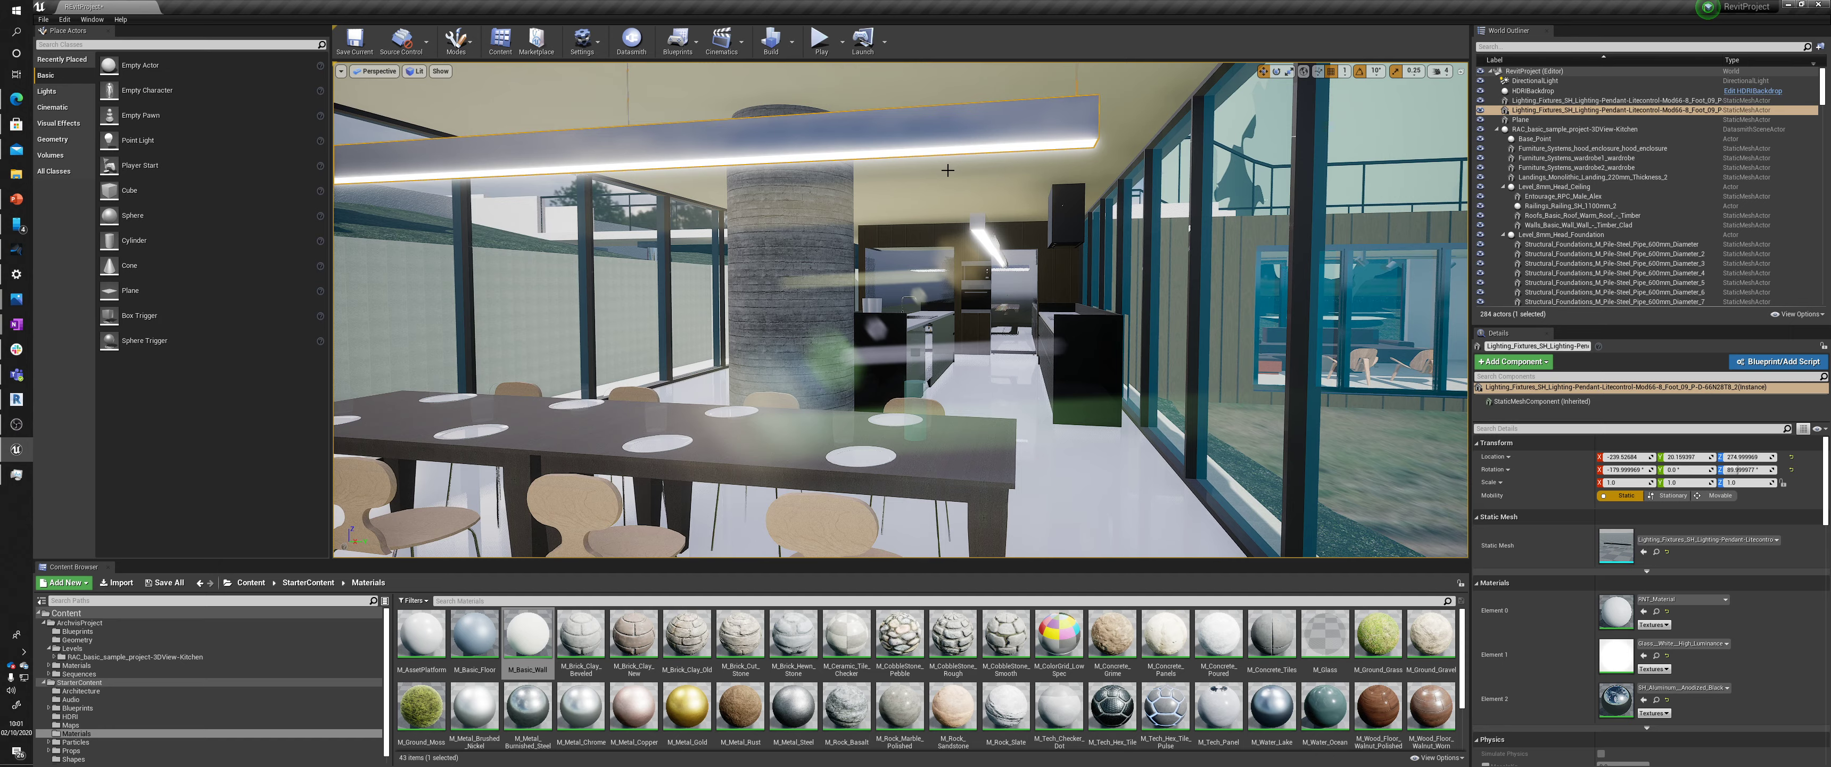
pyautogui.moveTo(958, 194); pyautogui.dragTo(980, 220, button='right')
pyautogui.click(1441, 71)
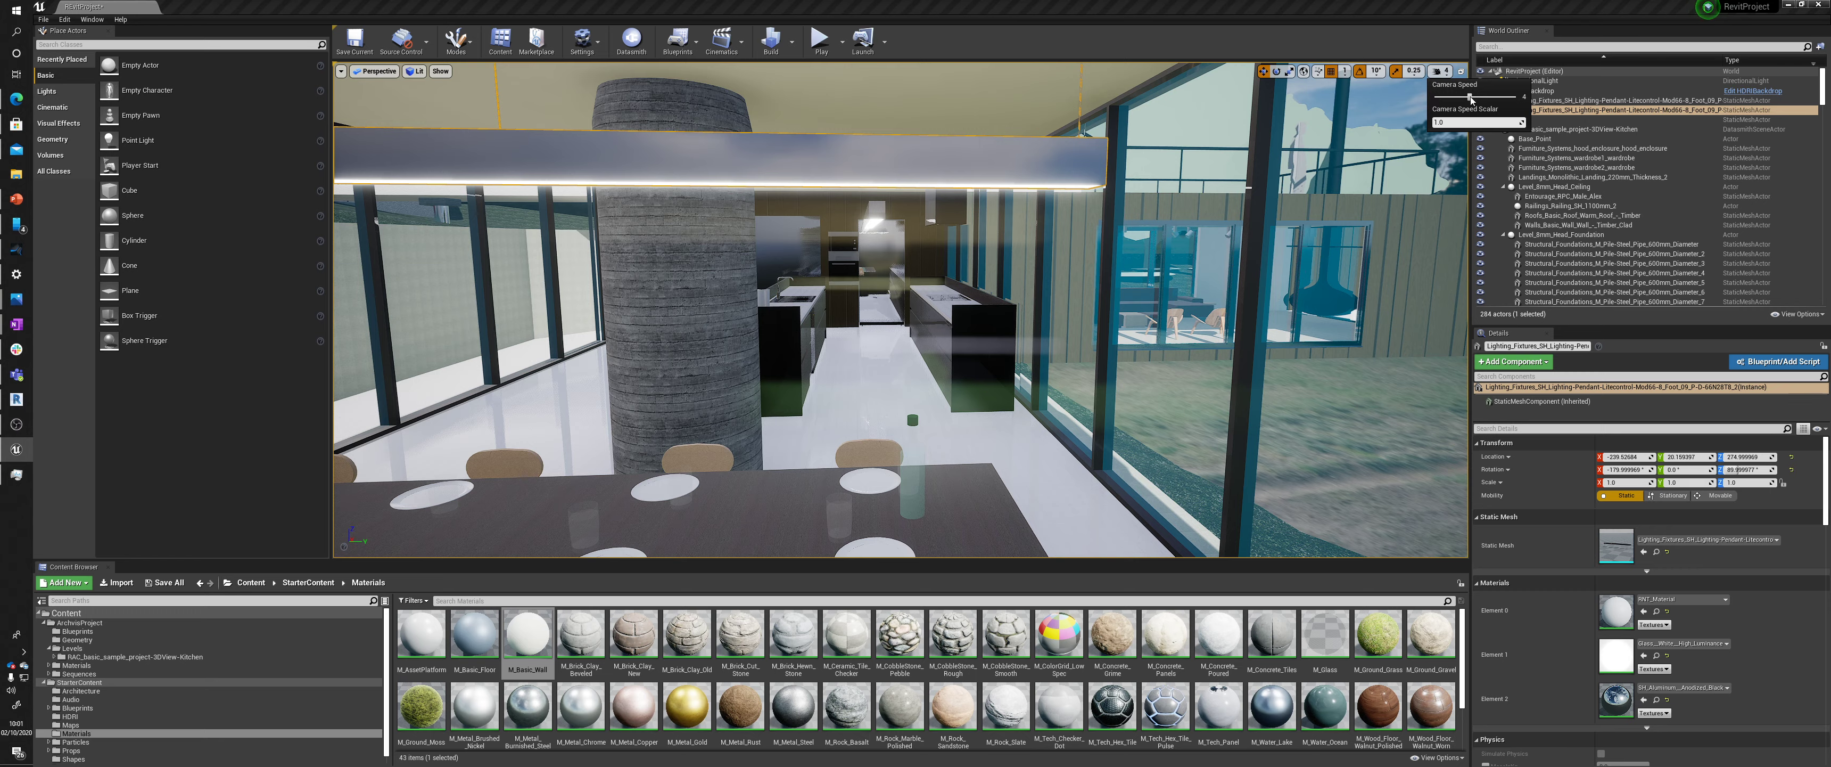
pyautogui.moveTo(1121, 288)
pyautogui.mouseDown(button='right')
pyautogui.moveTo(1117, 235)
pyautogui.moveTo(1138, 235)
pyautogui.moveTo(1138, 285)
pyautogui.moveTo(1141, 227)
pyautogui.moveTo(1114, 273)
pyautogui.moveTo(1116, 229)
pyautogui.moveTo(1100, 304)
pyautogui.moveTo(1112, 284)
pyautogui.moveTo(1119, 300)
pyautogui.mouseUp(button='right')
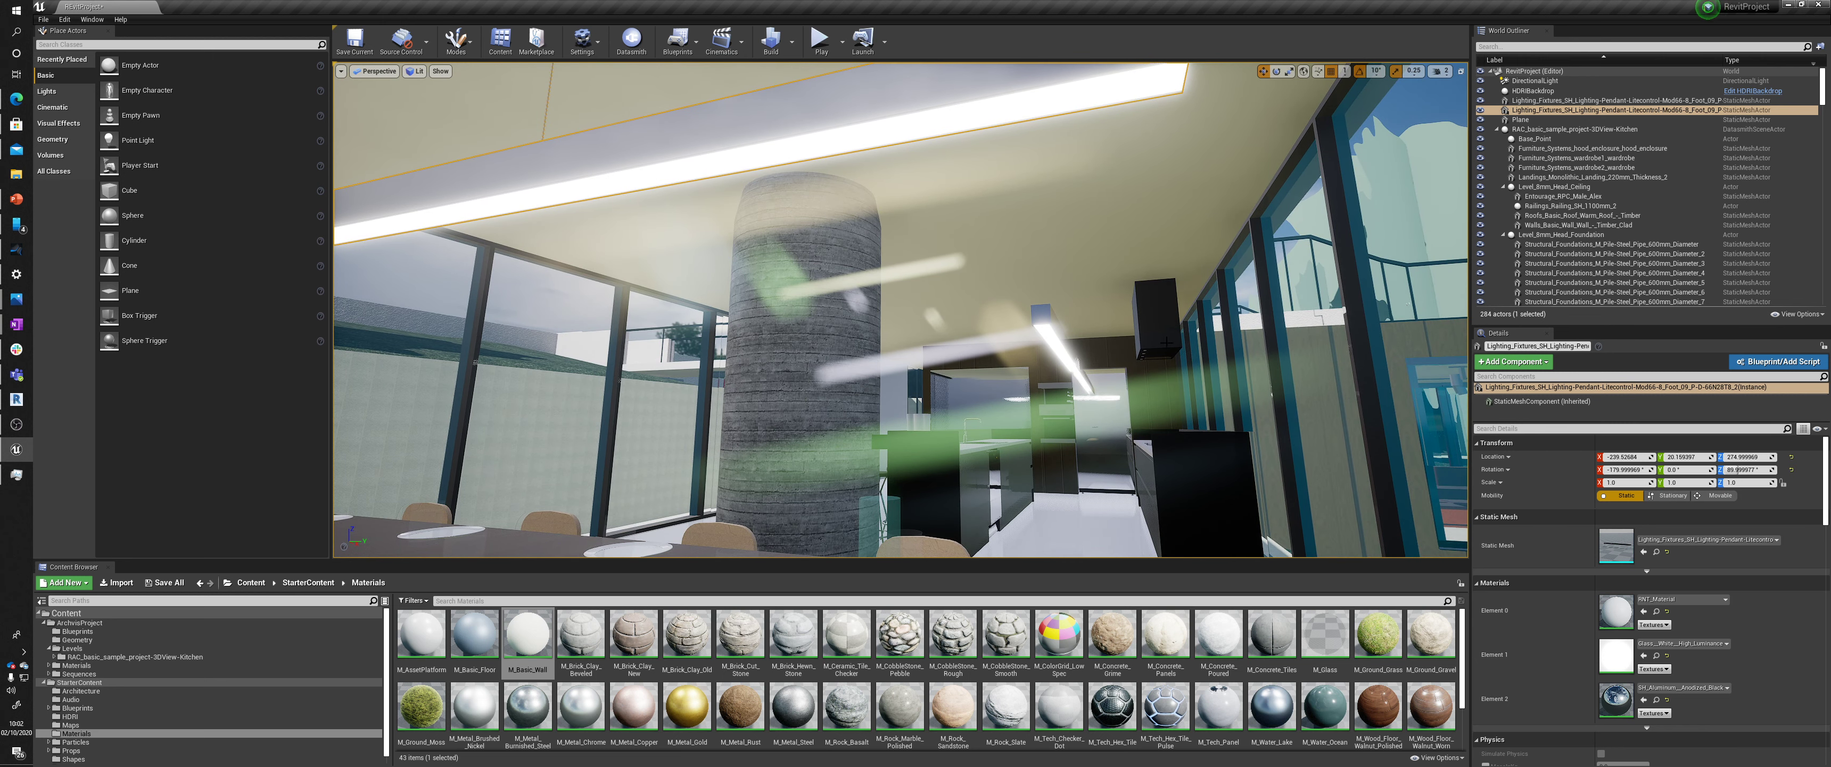
# Assign the M_Basic_Wall material to Element 1 of the pendant light above the dining table
pyautogui.click(1541, 110)
pyautogui.scroll(2, 1654, 304)
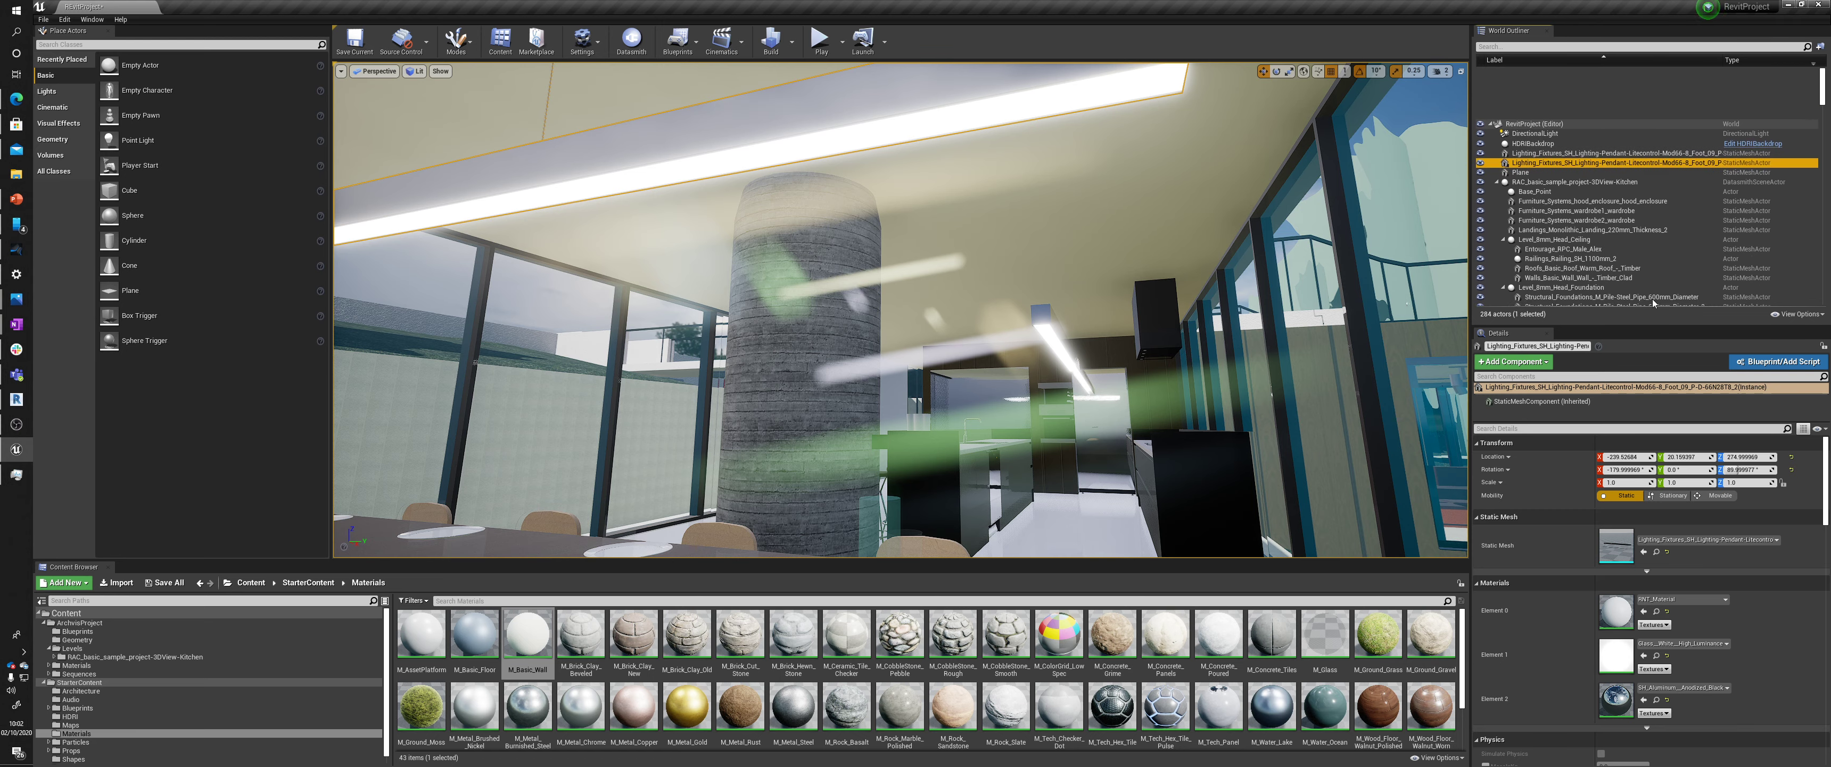
pyautogui.scroll(-3, 1654, 304)
pyautogui.scroll(-1, 1635, 517)
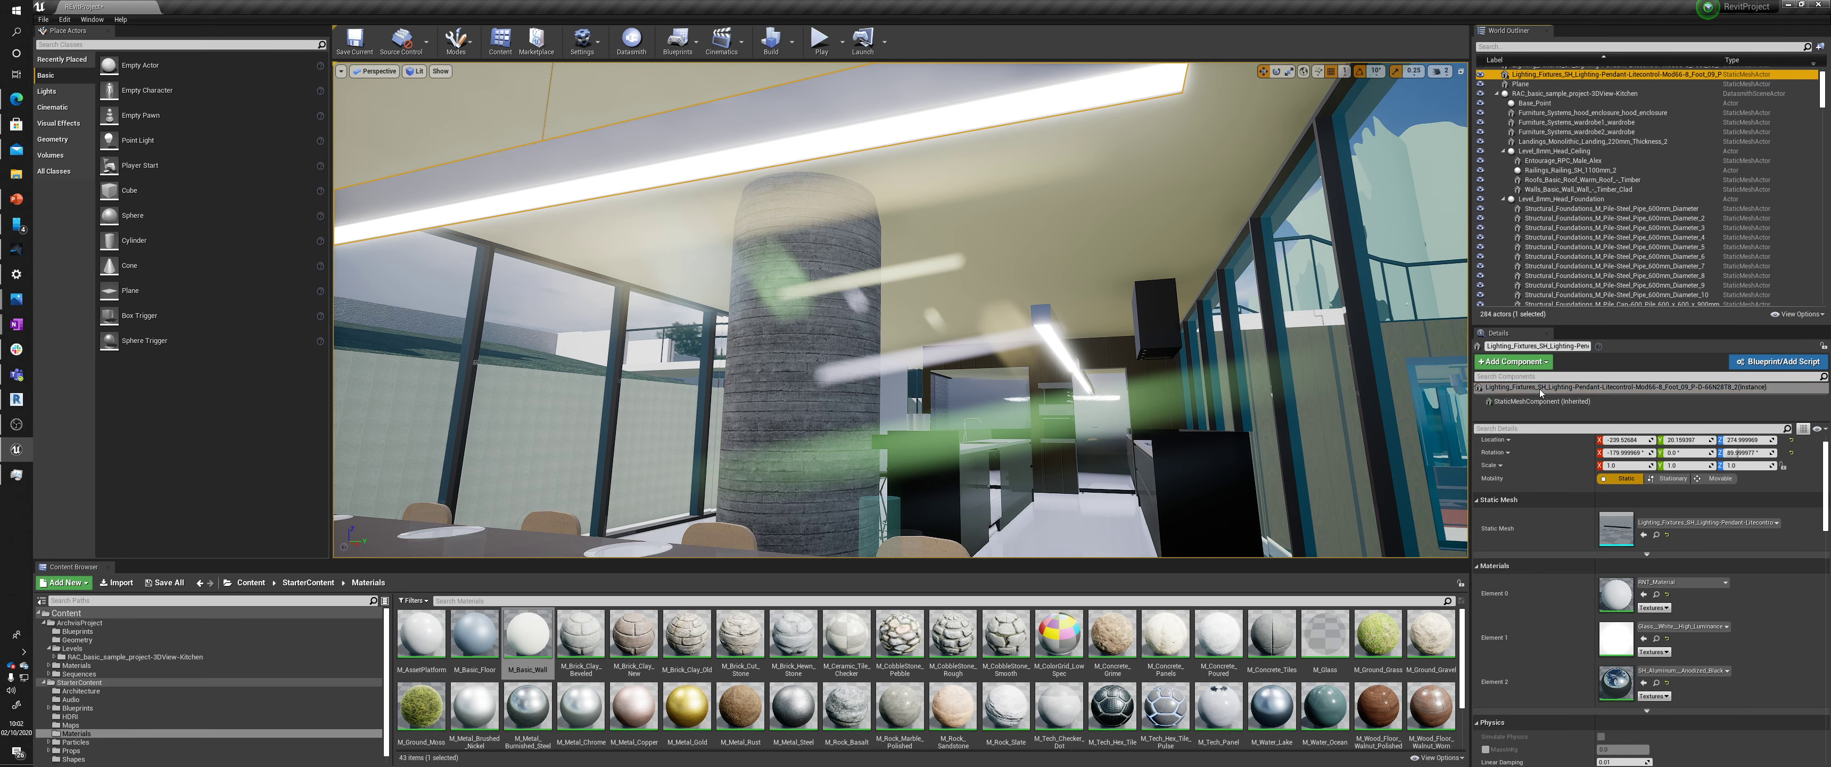
pyautogui.scroll(-1, 1483, 554)
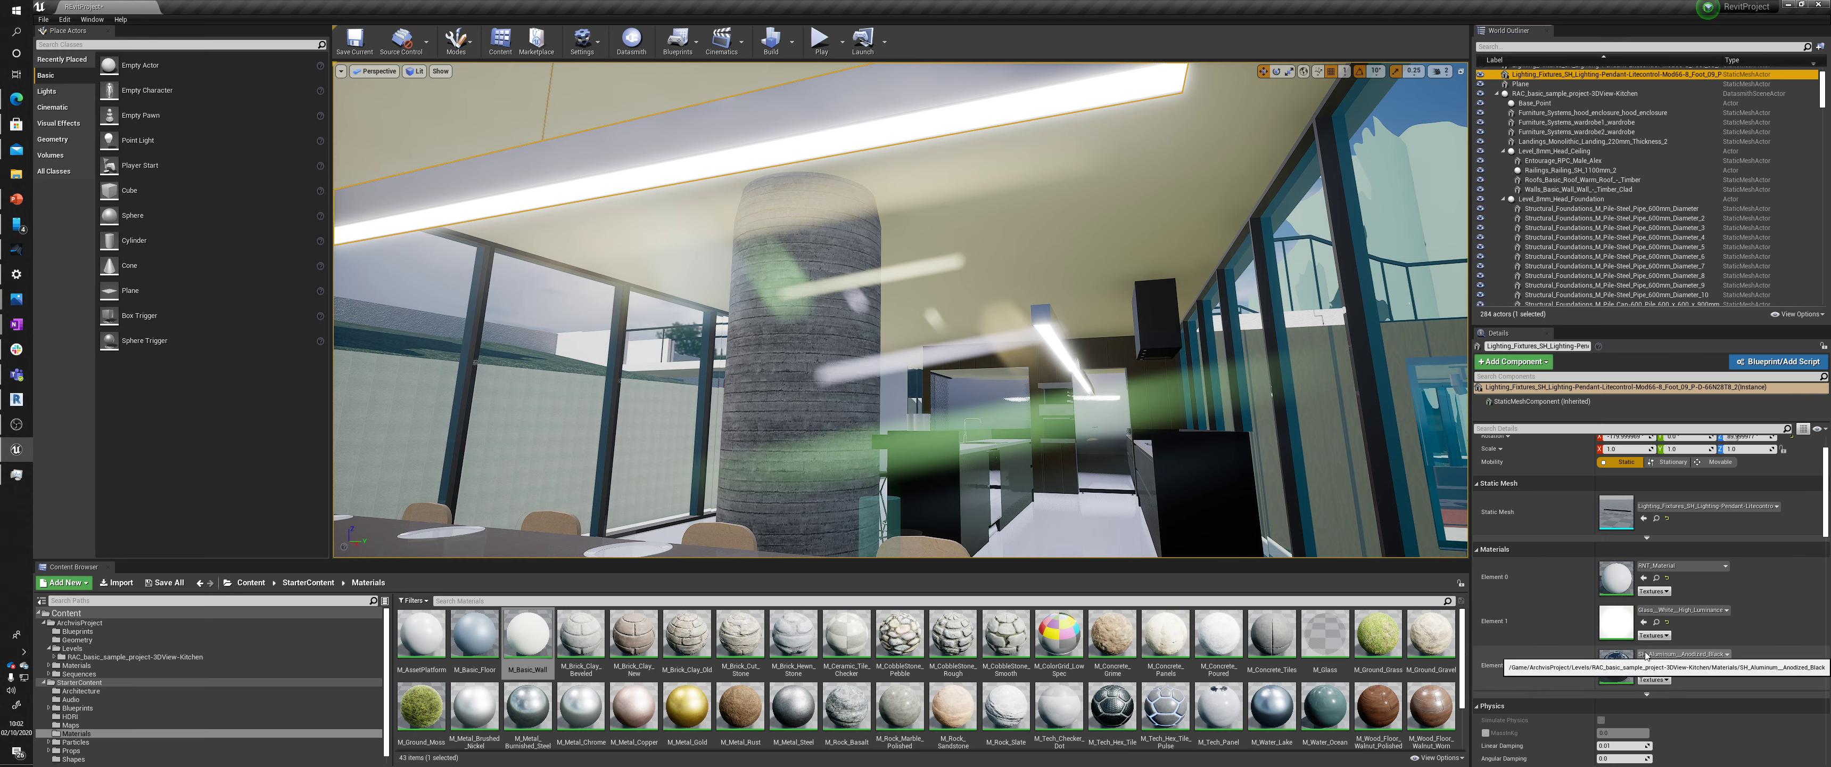
pyautogui.scroll(1, 1383, 142)
pyautogui.scroll(-3, 1384, 142)
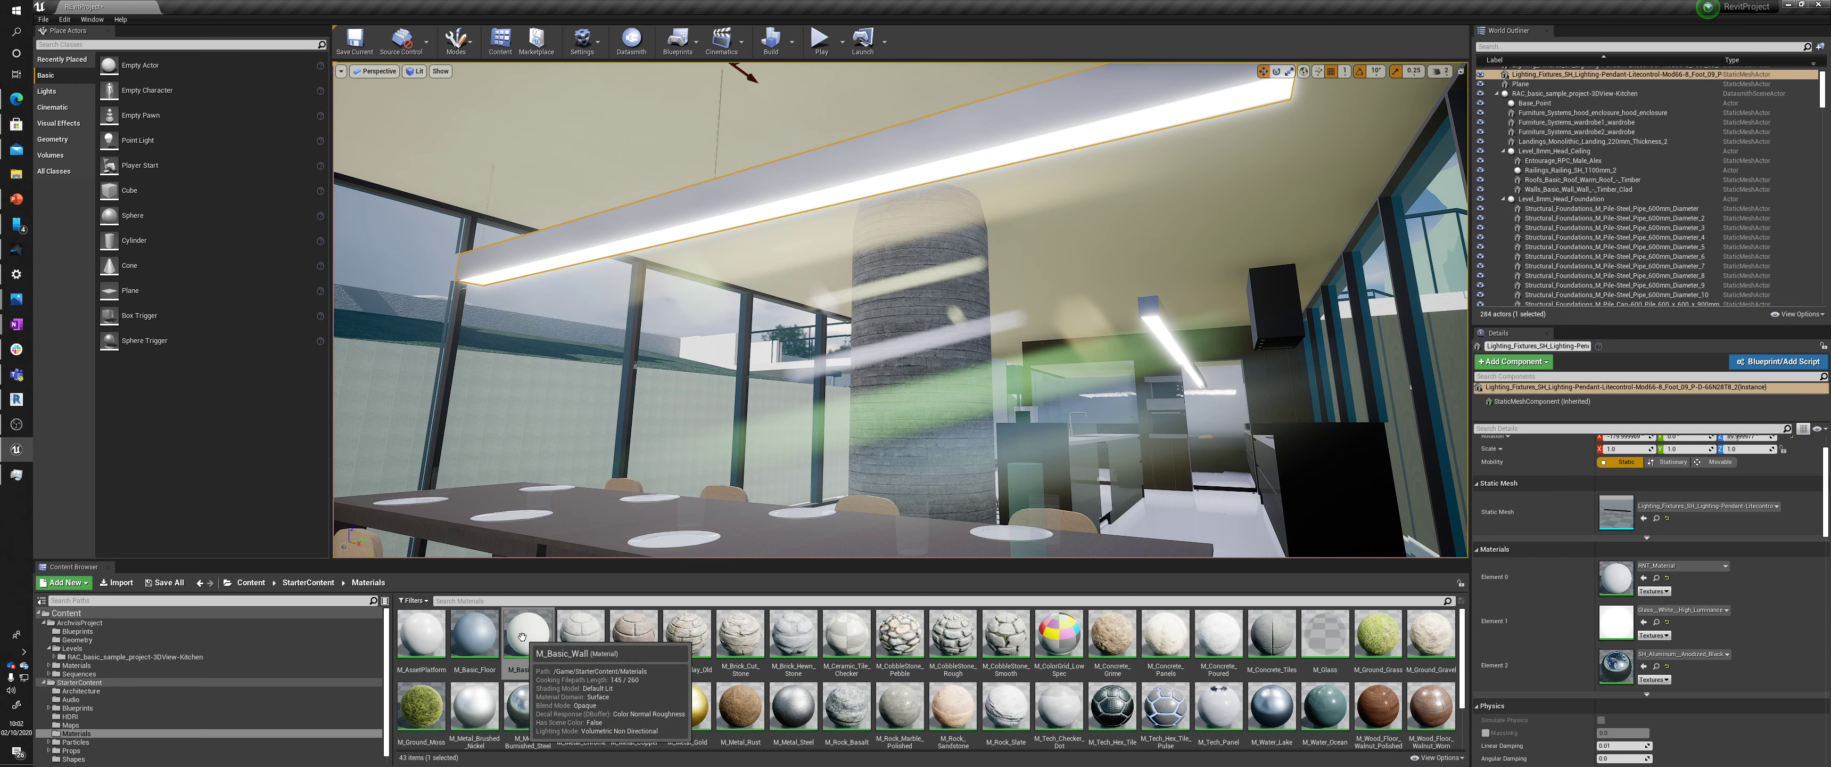
pyautogui.moveTo(522, 636)
pyautogui.mouseDown()
pyautogui.moveTo(1649, 626)
pyautogui.moveTo(515, 622)
pyautogui.mouseUp()
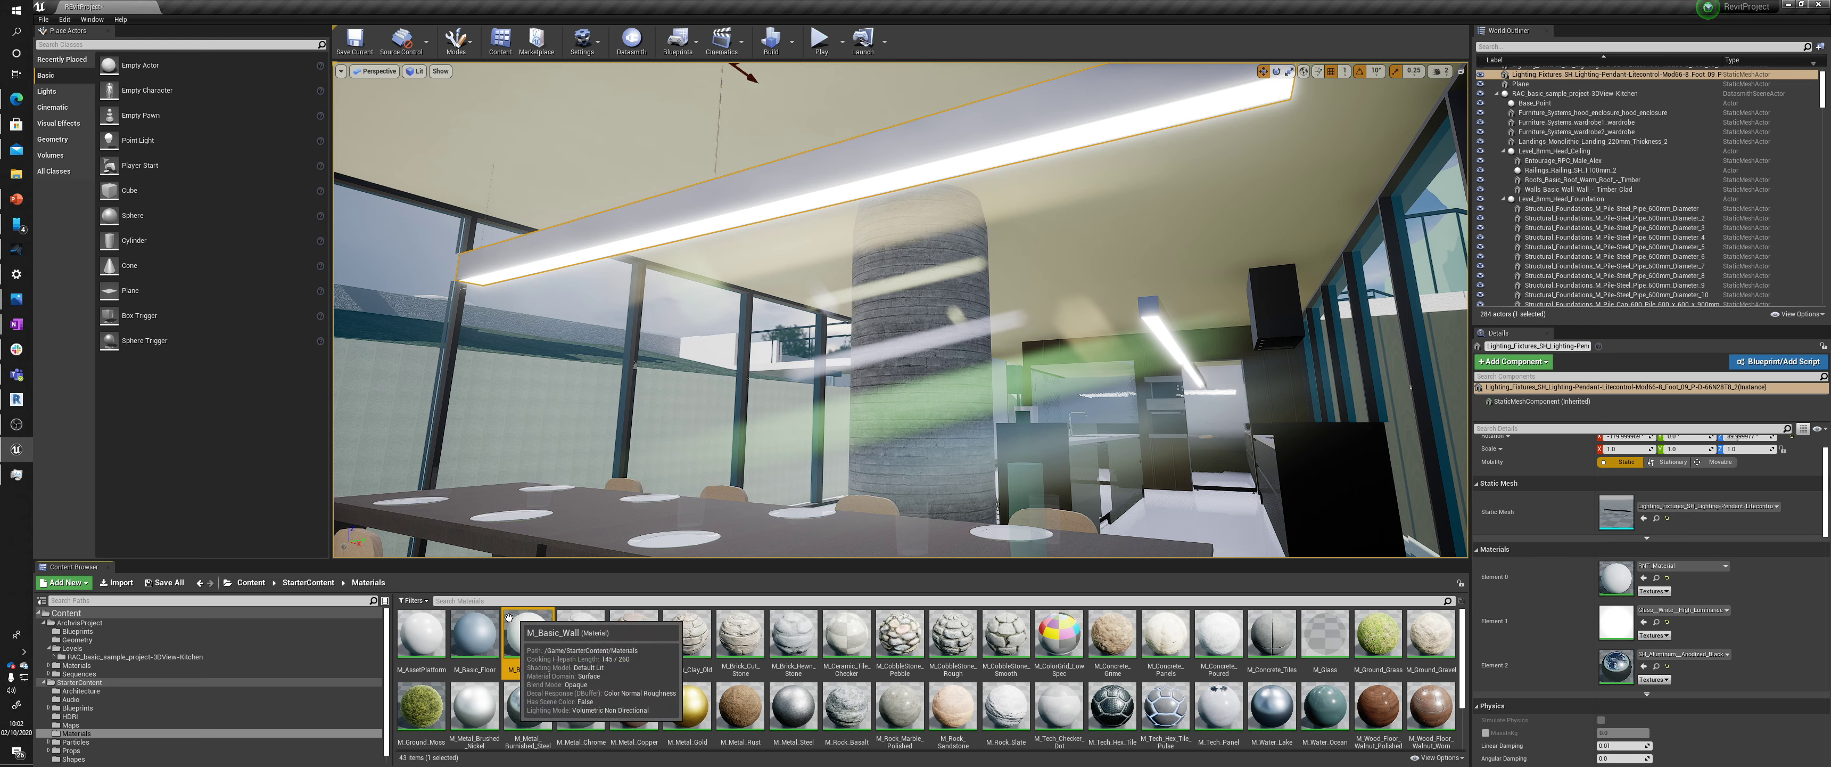
pyautogui.click(554, 634)
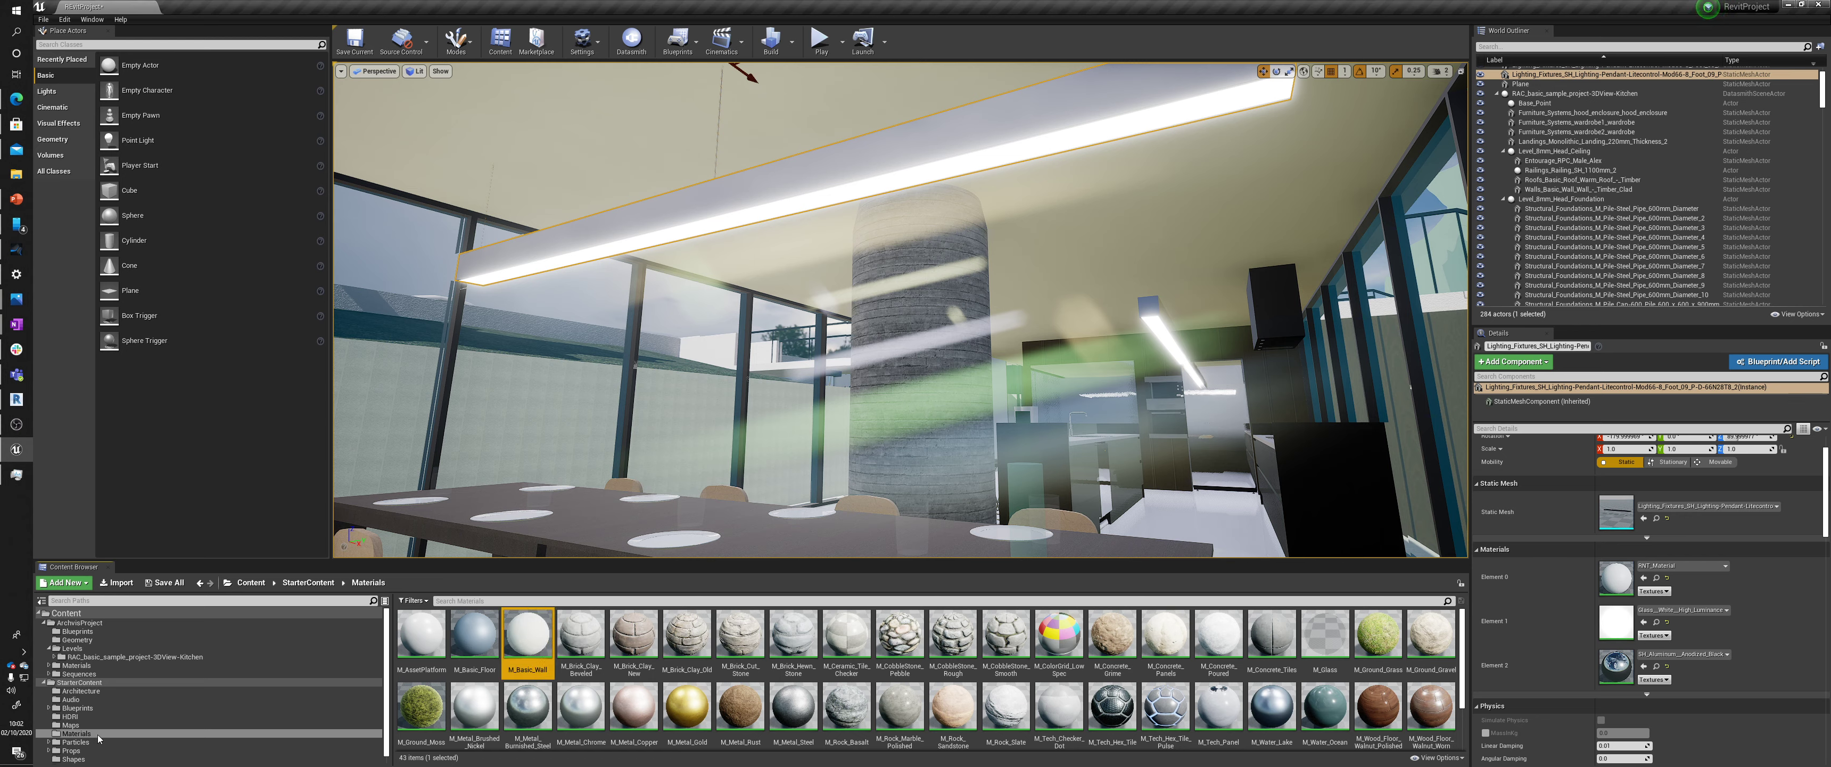
pyautogui.moveTo(527, 635); pyautogui.dragTo(1615, 616)
# Select the kitchen's pendant light and replace its Element 1 material with M_Basic_Wall
pyautogui.moveTo(1166, 313); pyautogui.dragTo(1276, 357, button='right')
pyautogui.press('w')
pyautogui.moveTo(522, 642); pyautogui.dragTo(1615, 619)
pyautogui.click(958, 218)
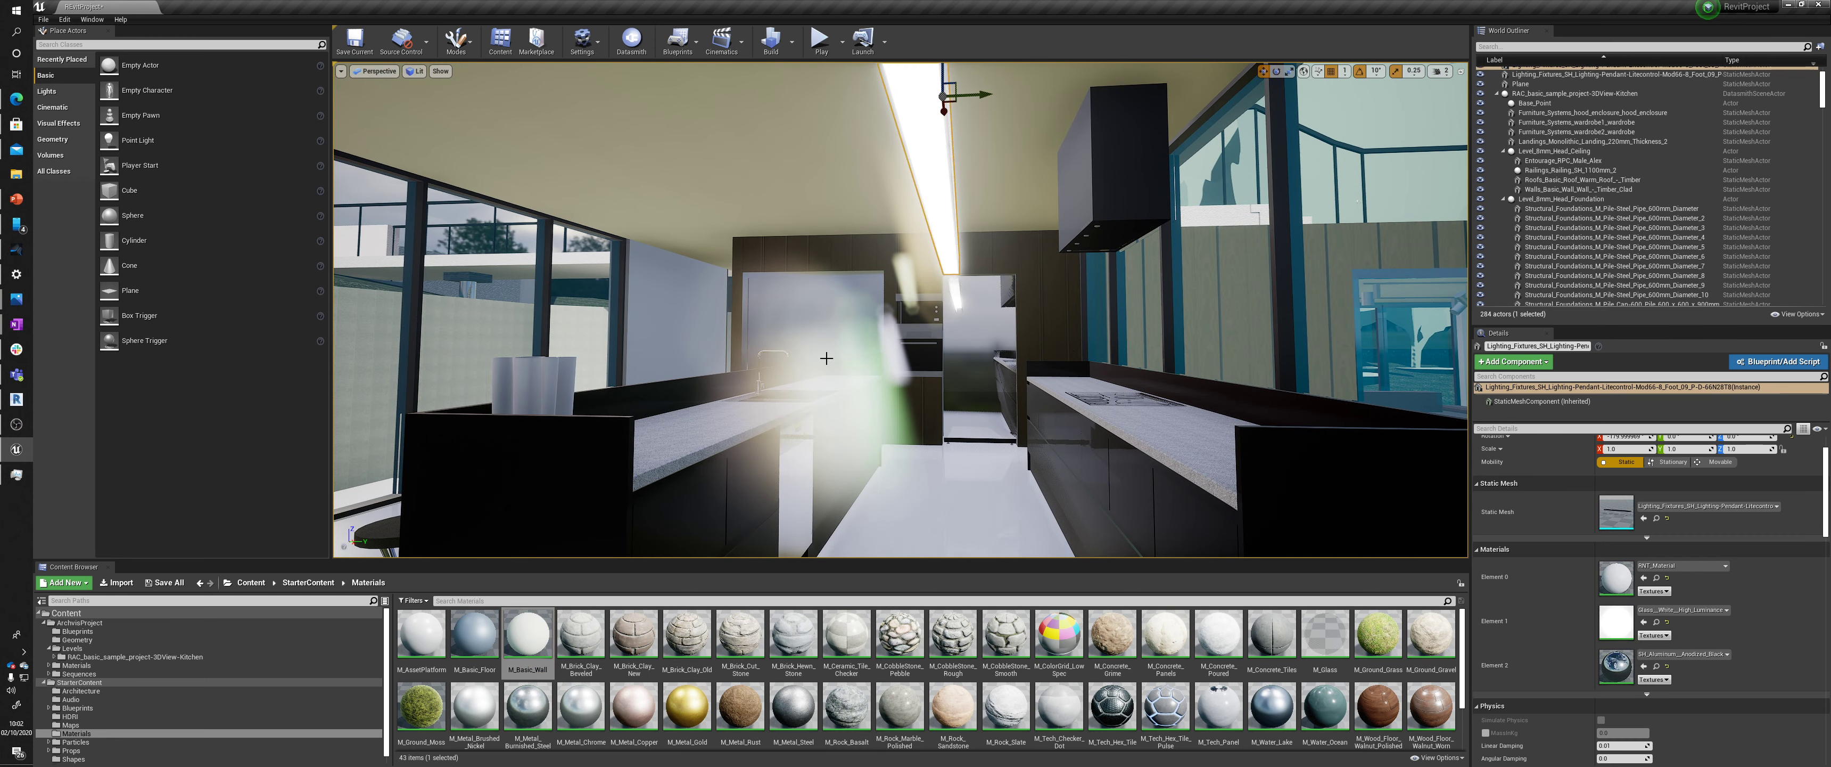
pyautogui.moveTo(528, 637); pyautogui.dragTo(1613, 617)
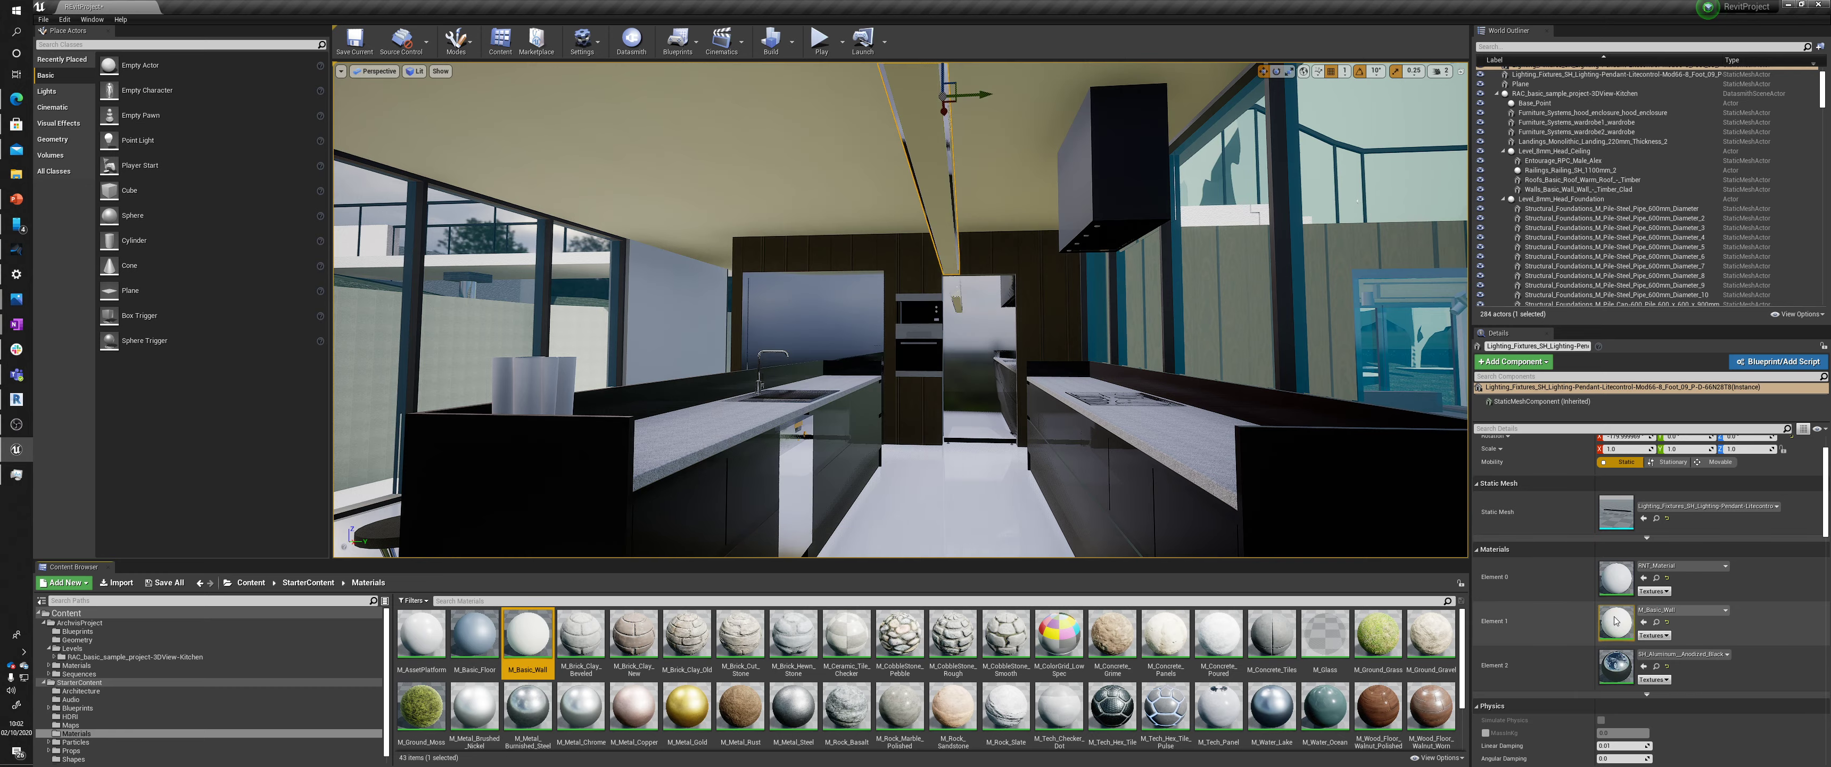
pyautogui.press('s')
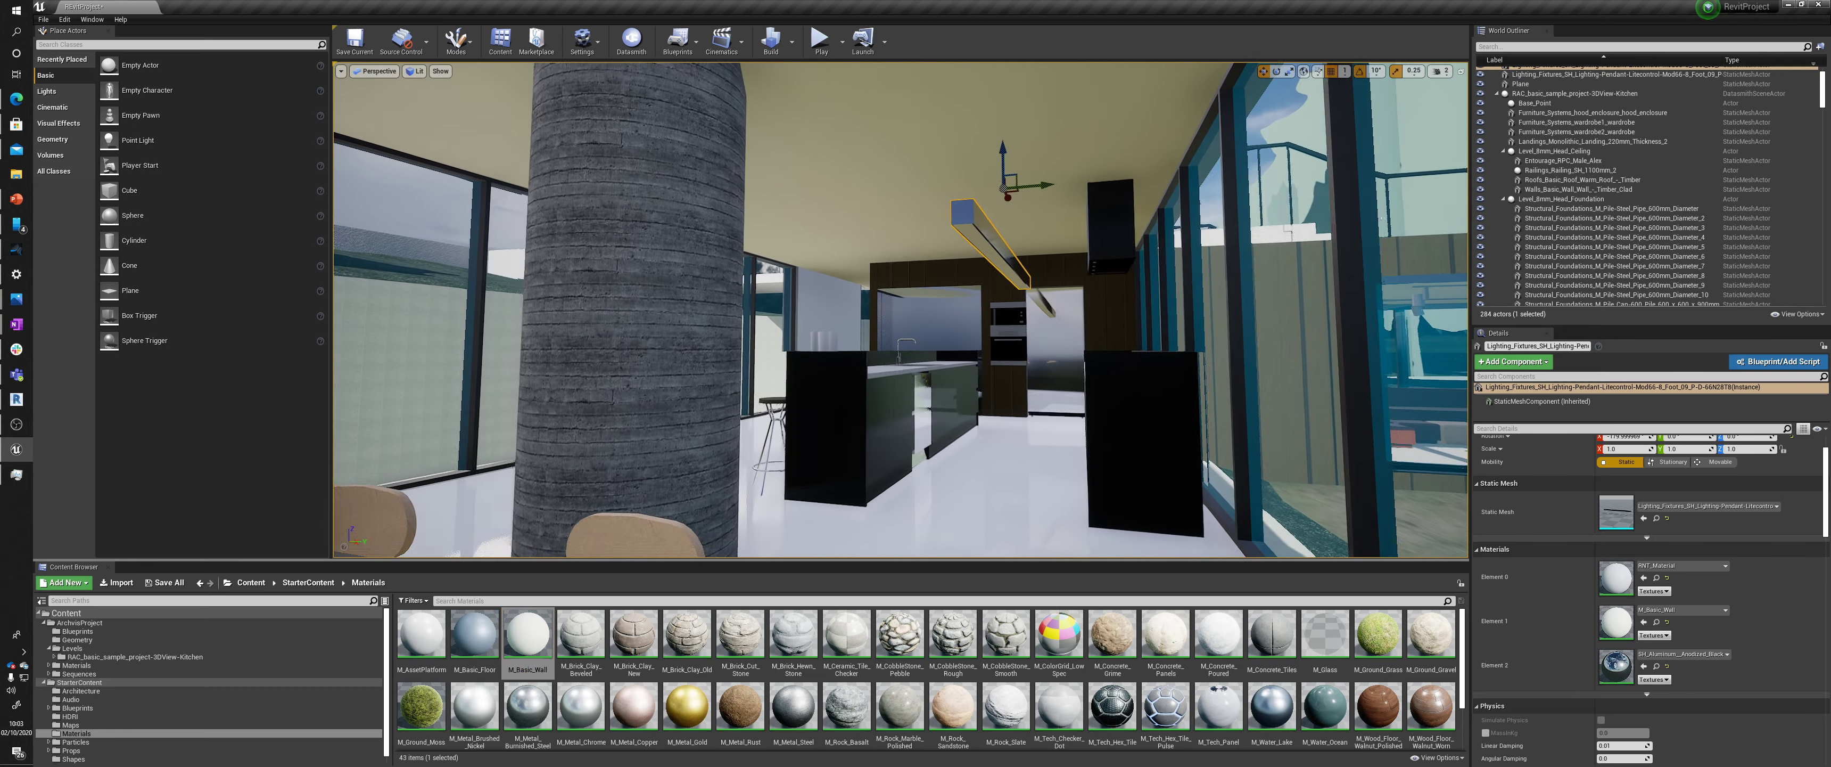
pyautogui.press('s')
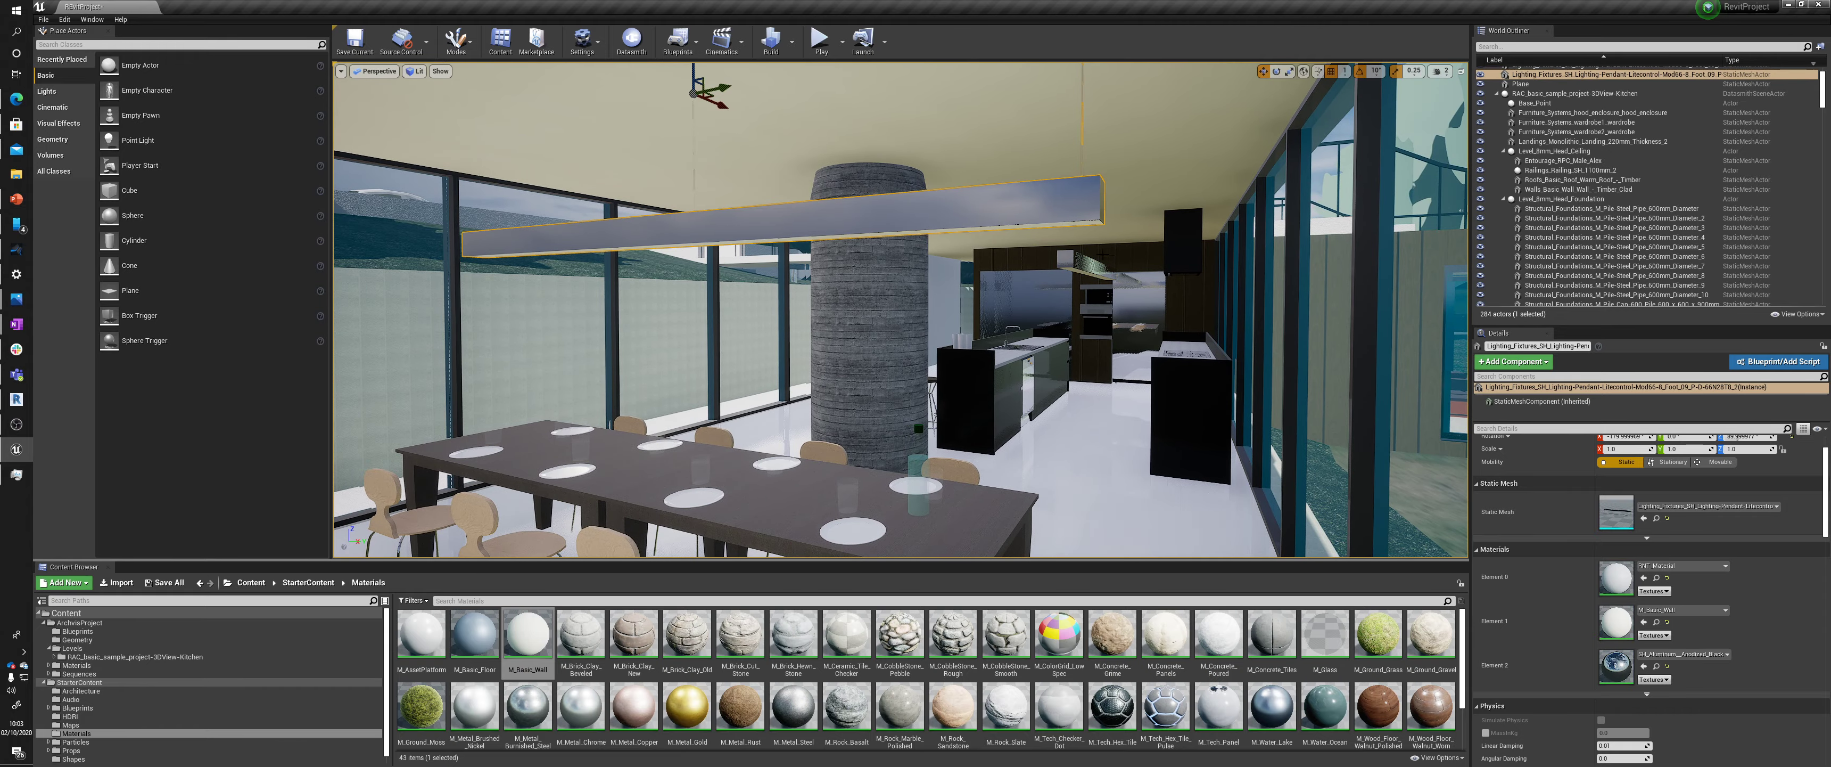
# Select the curtain wall at the end of the dining room and expand the view of its component list
pyautogui.moveTo(1103, 254); pyautogui.dragTo(1038, 306, button='right')
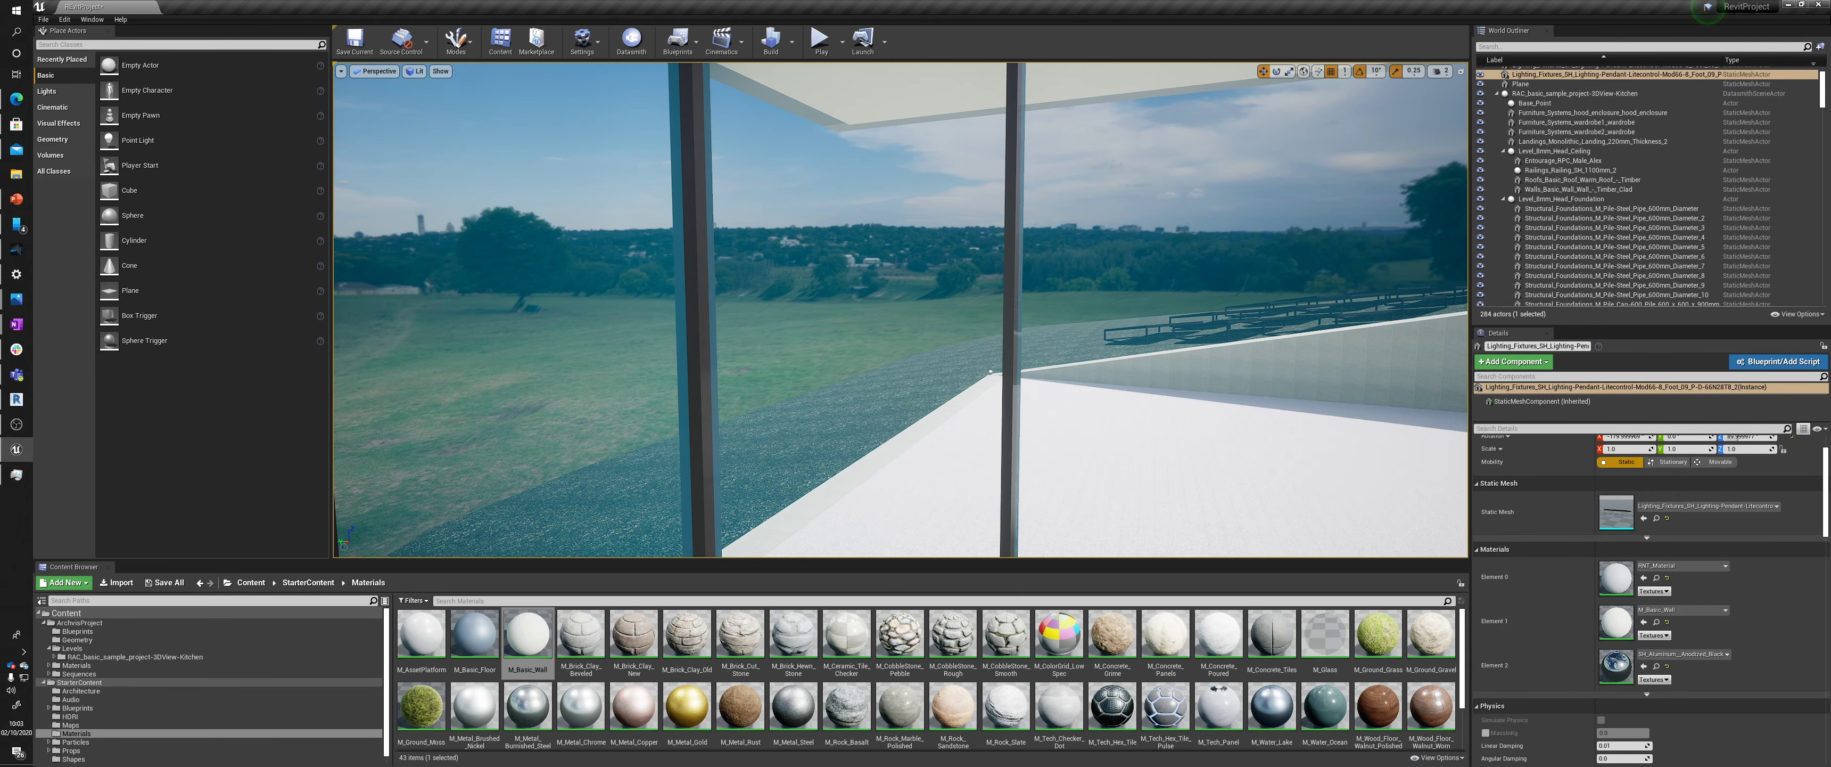
pyautogui.click(1138, 260)
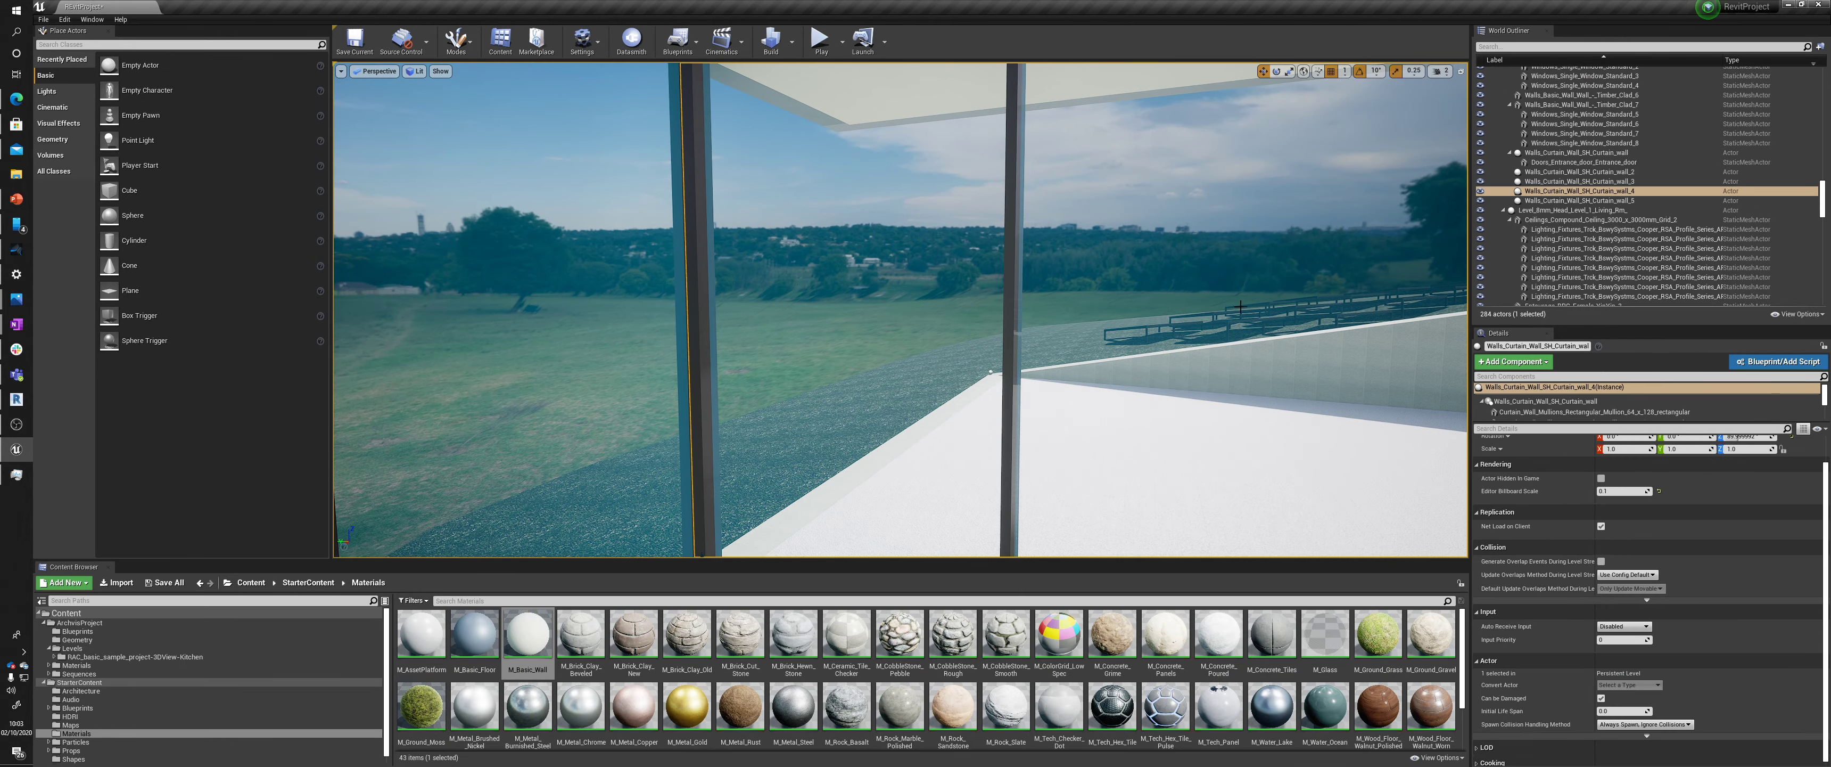
pyautogui.moveTo(1240, 306); pyautogui.dragTo(1080, 302, button='right')
pyautogui.moveTo(726, 279); pyautogui.dragTo(664, 274, button='right')
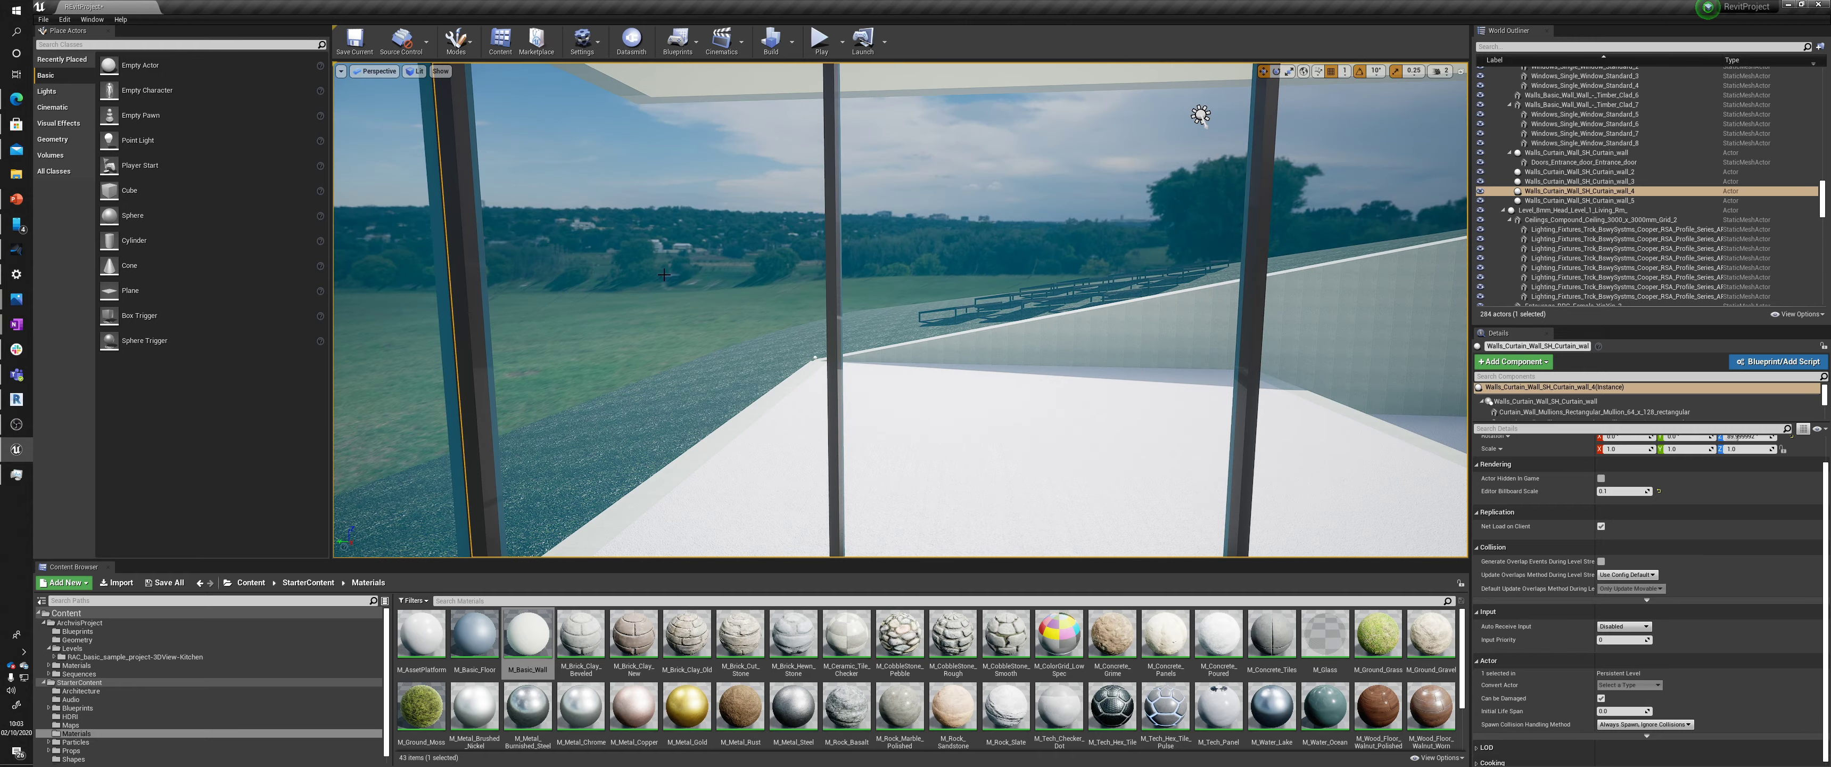
pyautogui.moveTo(1382, 265); pyautogui.dragTo(914, 274, button='right')
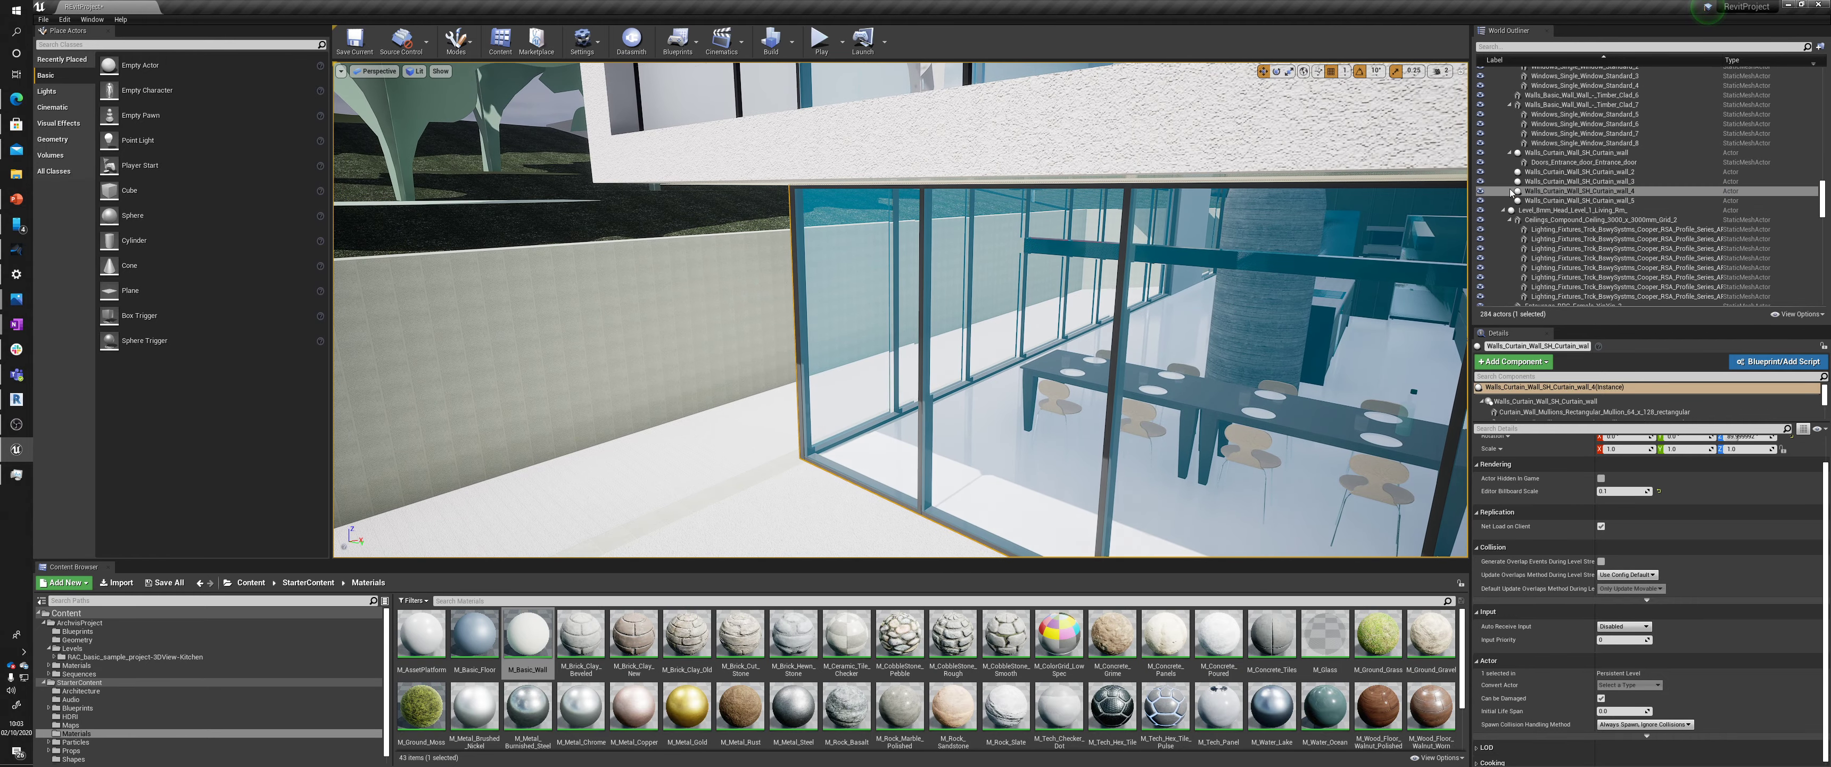
pyautogui.click(1606, 195)
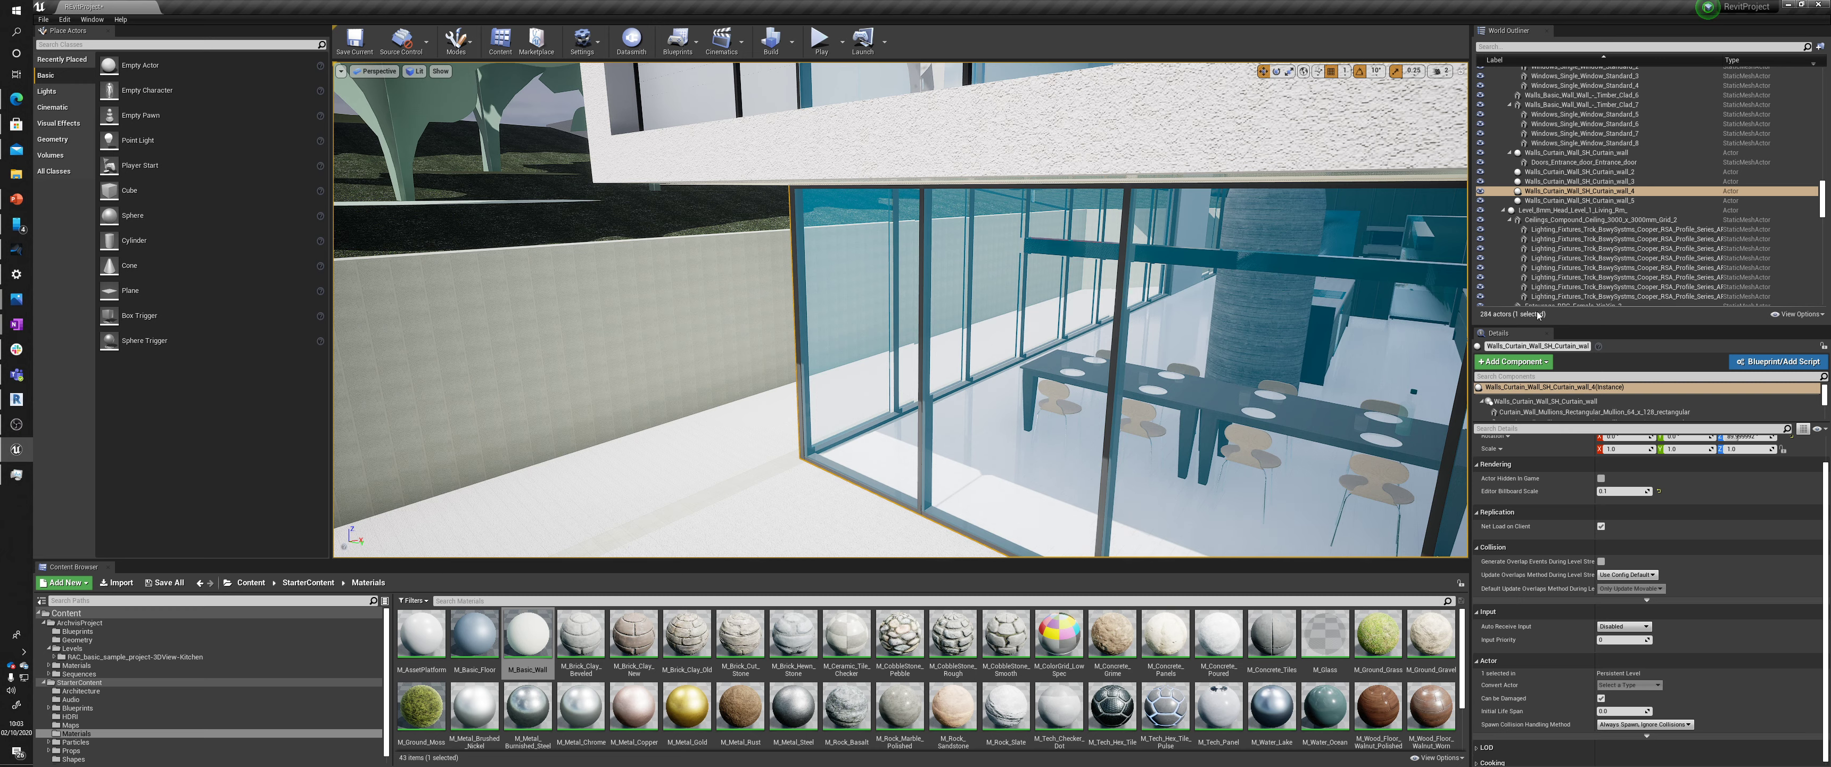
pyautogui.scroll(-10, 1682, 398)
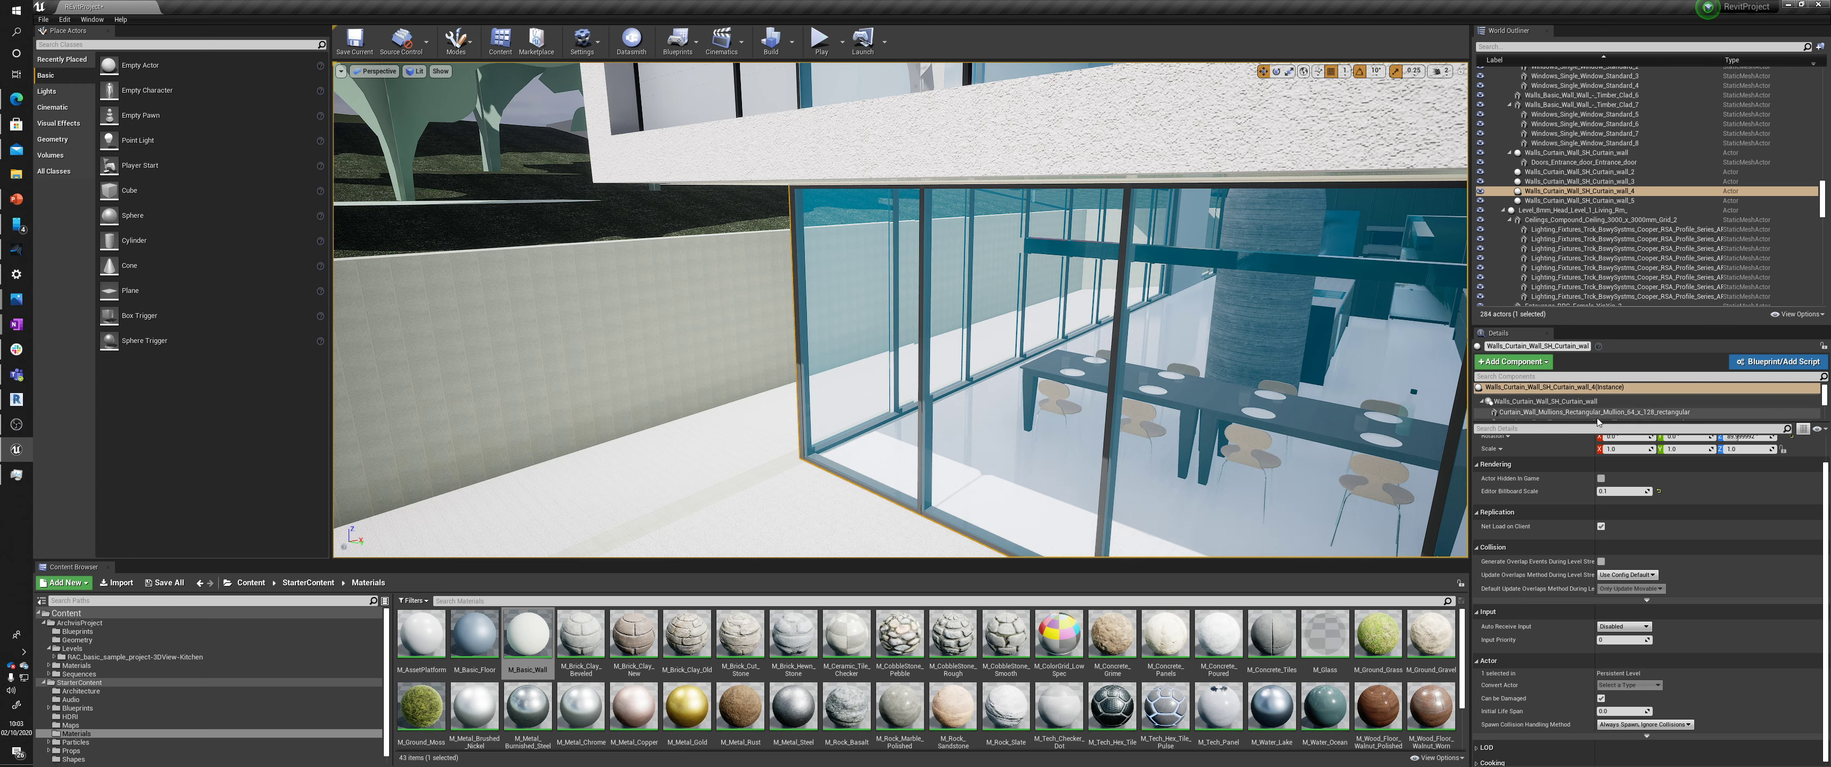
pyautogui.scroll(10, 1605, 410)
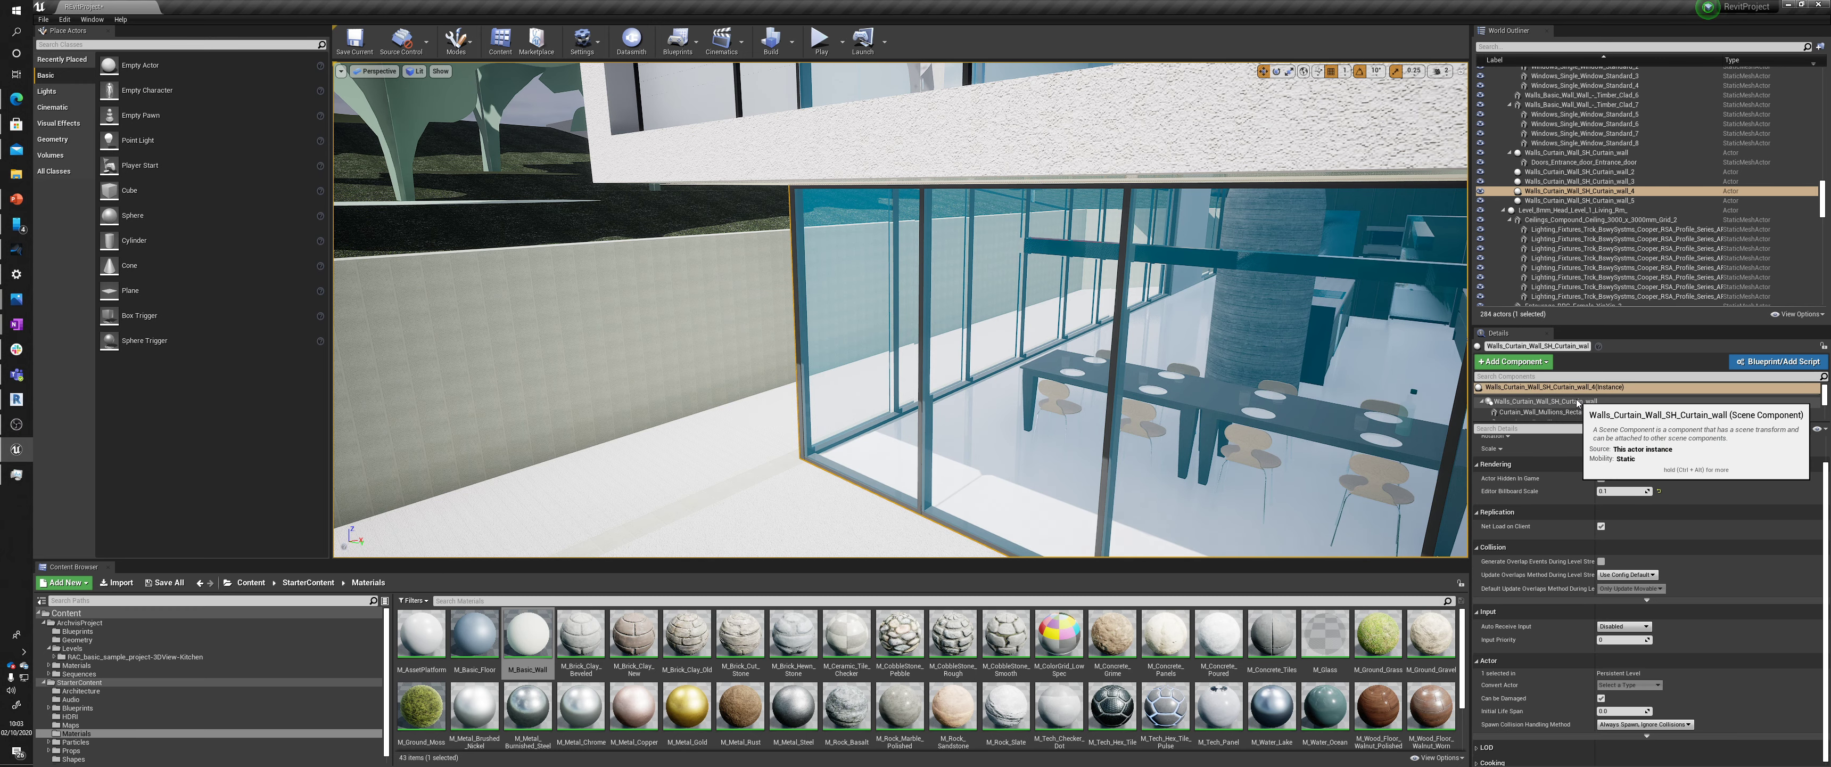
pyautogui.moveTo(1604, 421); pyautogui.dragTo(1604, 695)
# Go through the curtain wall's components and select its four glazed panels together
pyautogui.click(1584, 413)
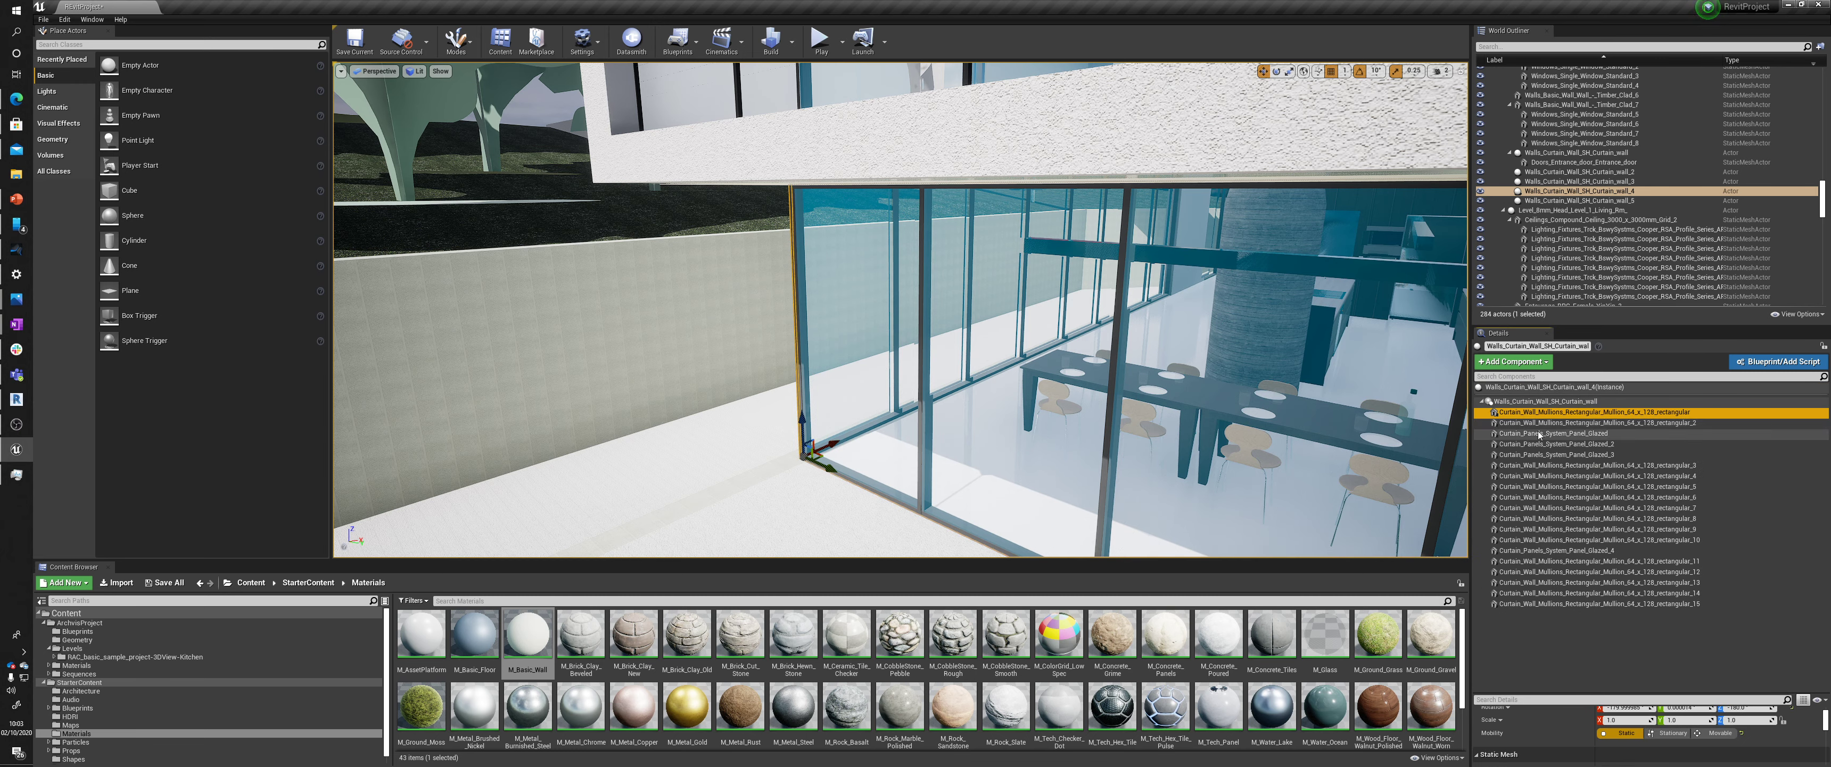
pyautogui.click(1564, 465)
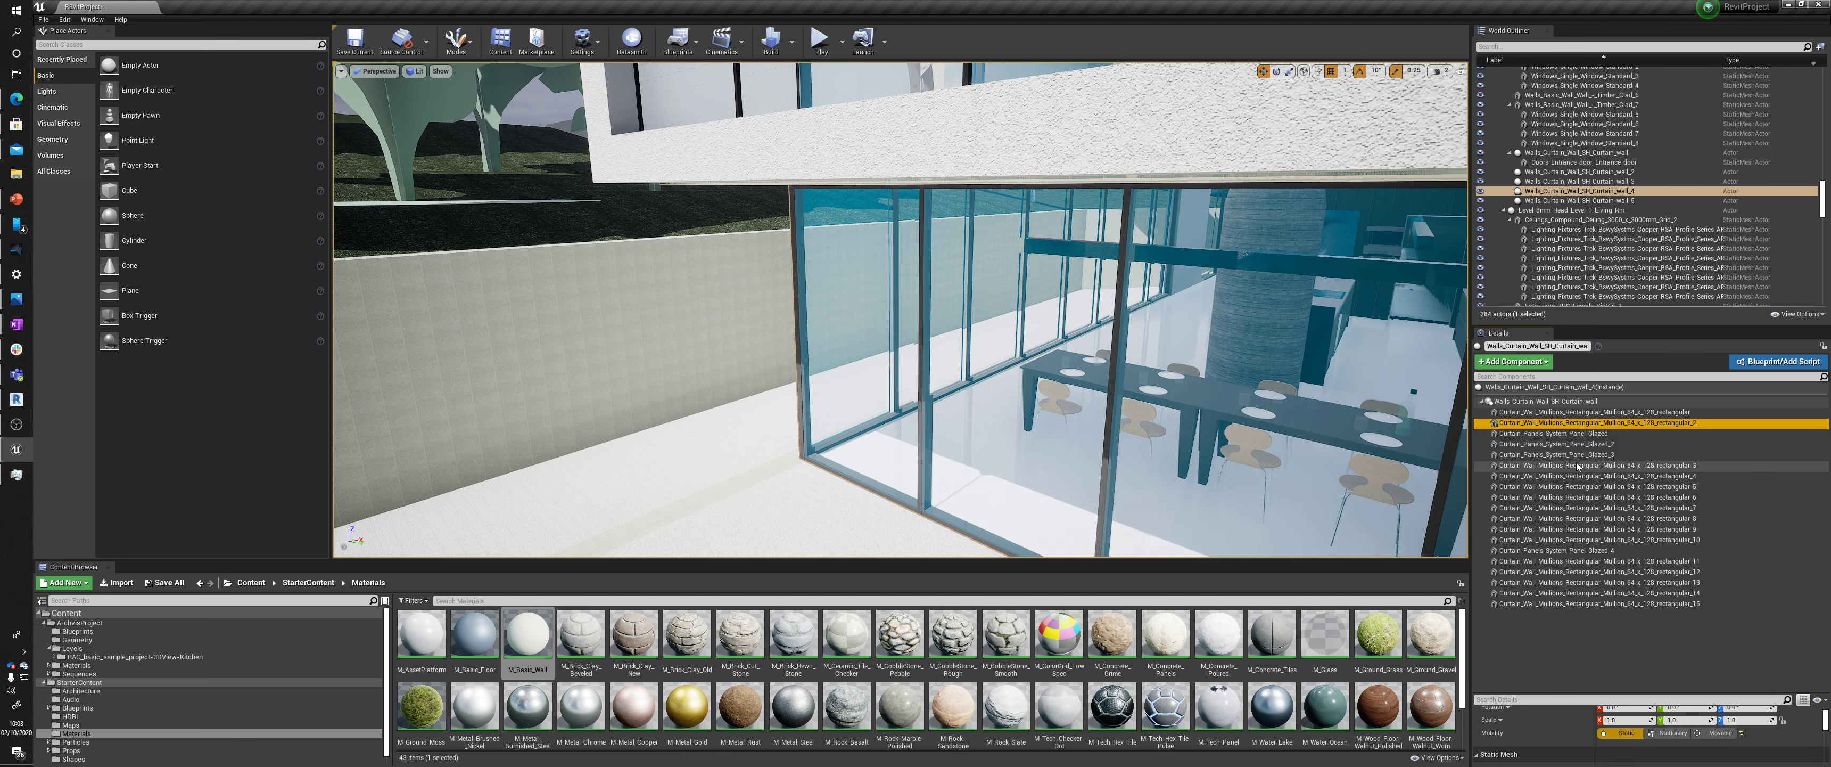
pyautogui.click(1589, 497)
pyautogui.click(1590, 518)
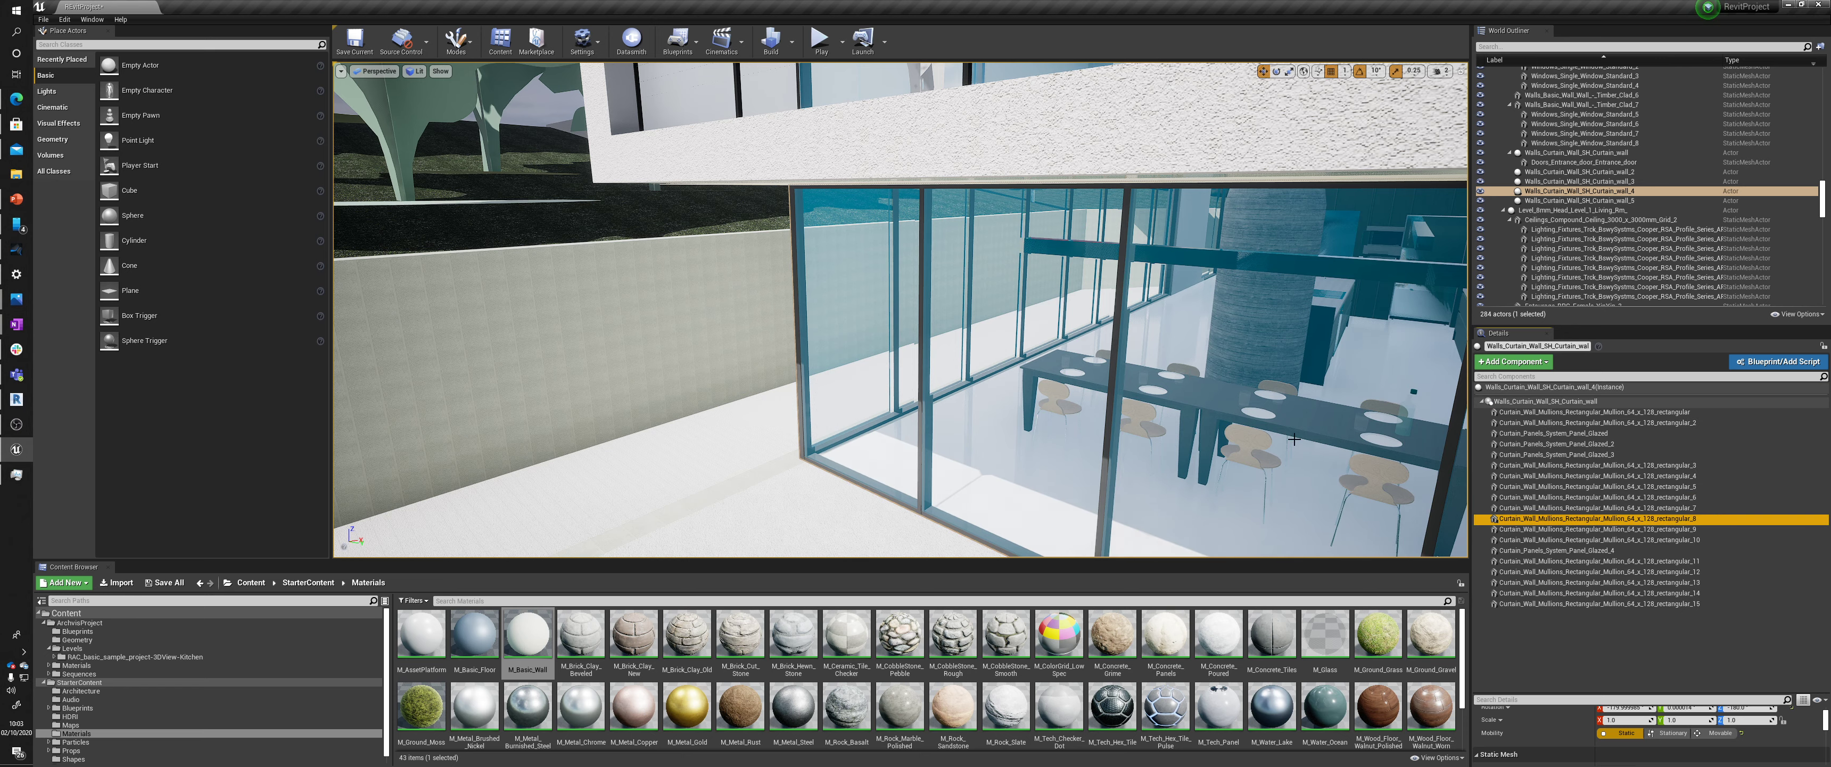
pyautogui.press('f')
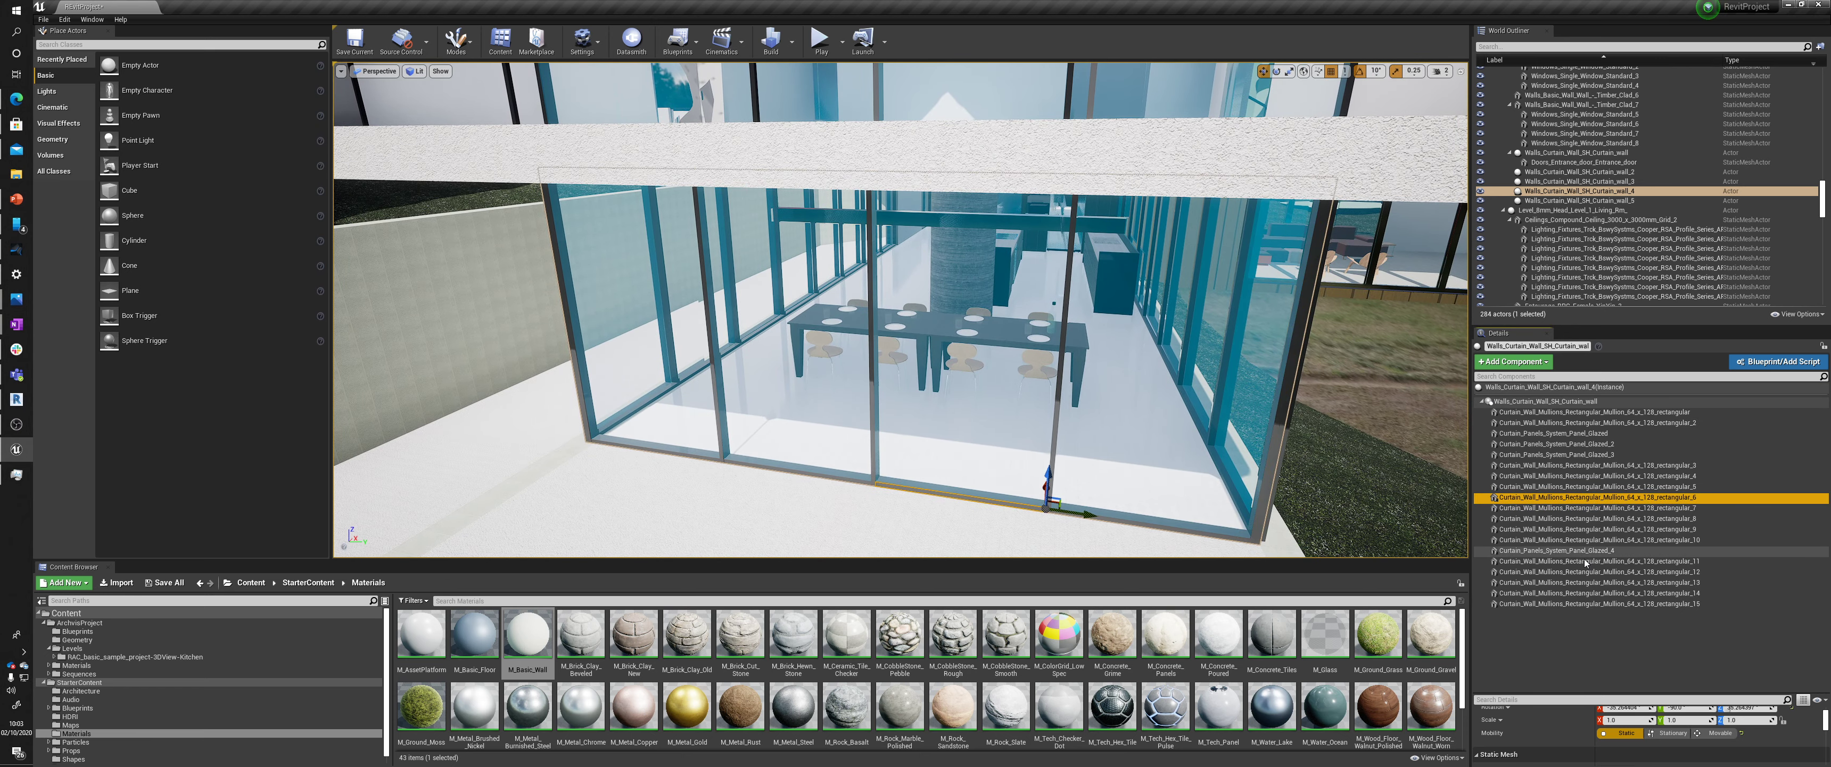
pyautogui.click(1593, 561)
pyautogui.click(1569, 432)
pyautogui.keyDown('ctrl'); pyautogui.click(1569, 443); pyautogui.keyUp('ctrl')
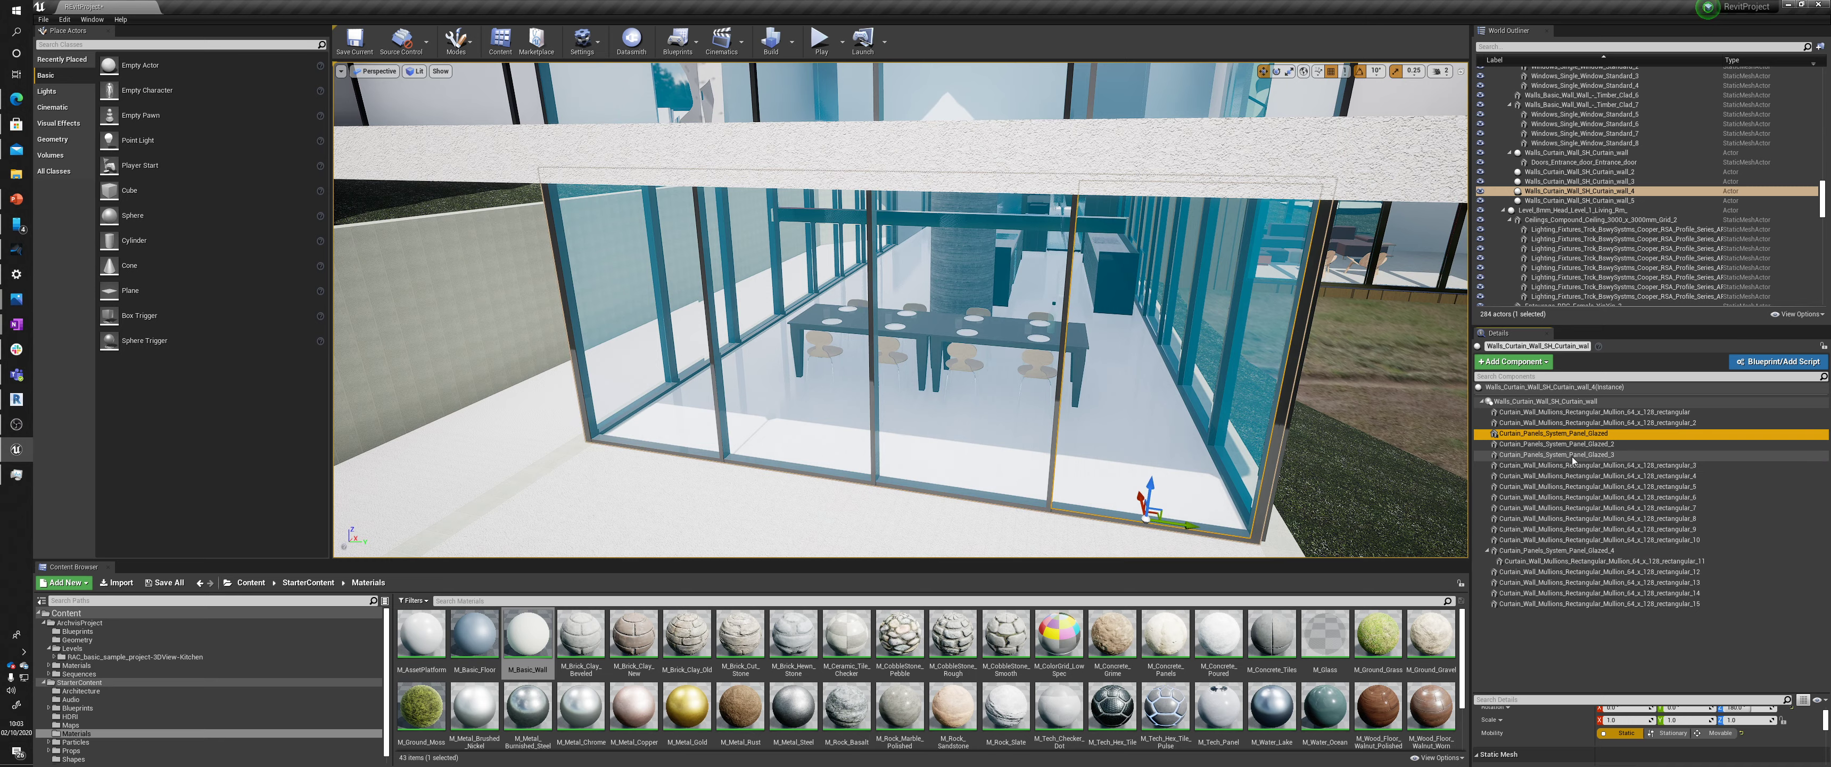
pyautogui.keyDown('ctrl'); pyautogui.click(1568, 453); pyautogui.keyUp('ctrl')
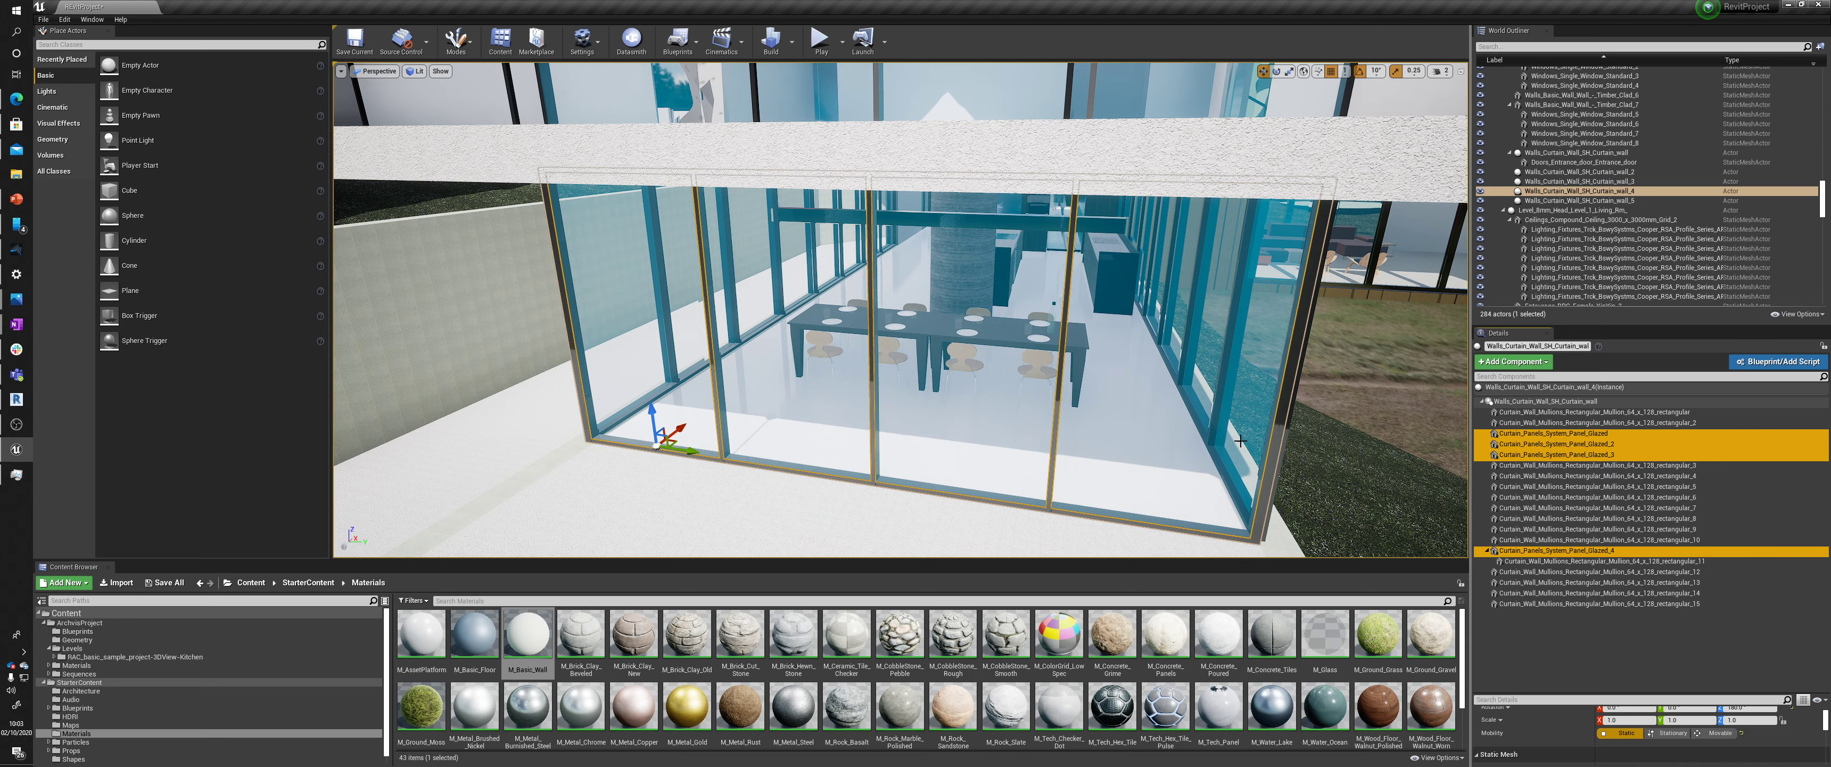
pyautogui.moveTo(1241, 441); pyautogui.dragTo(1013, 428, button='right')
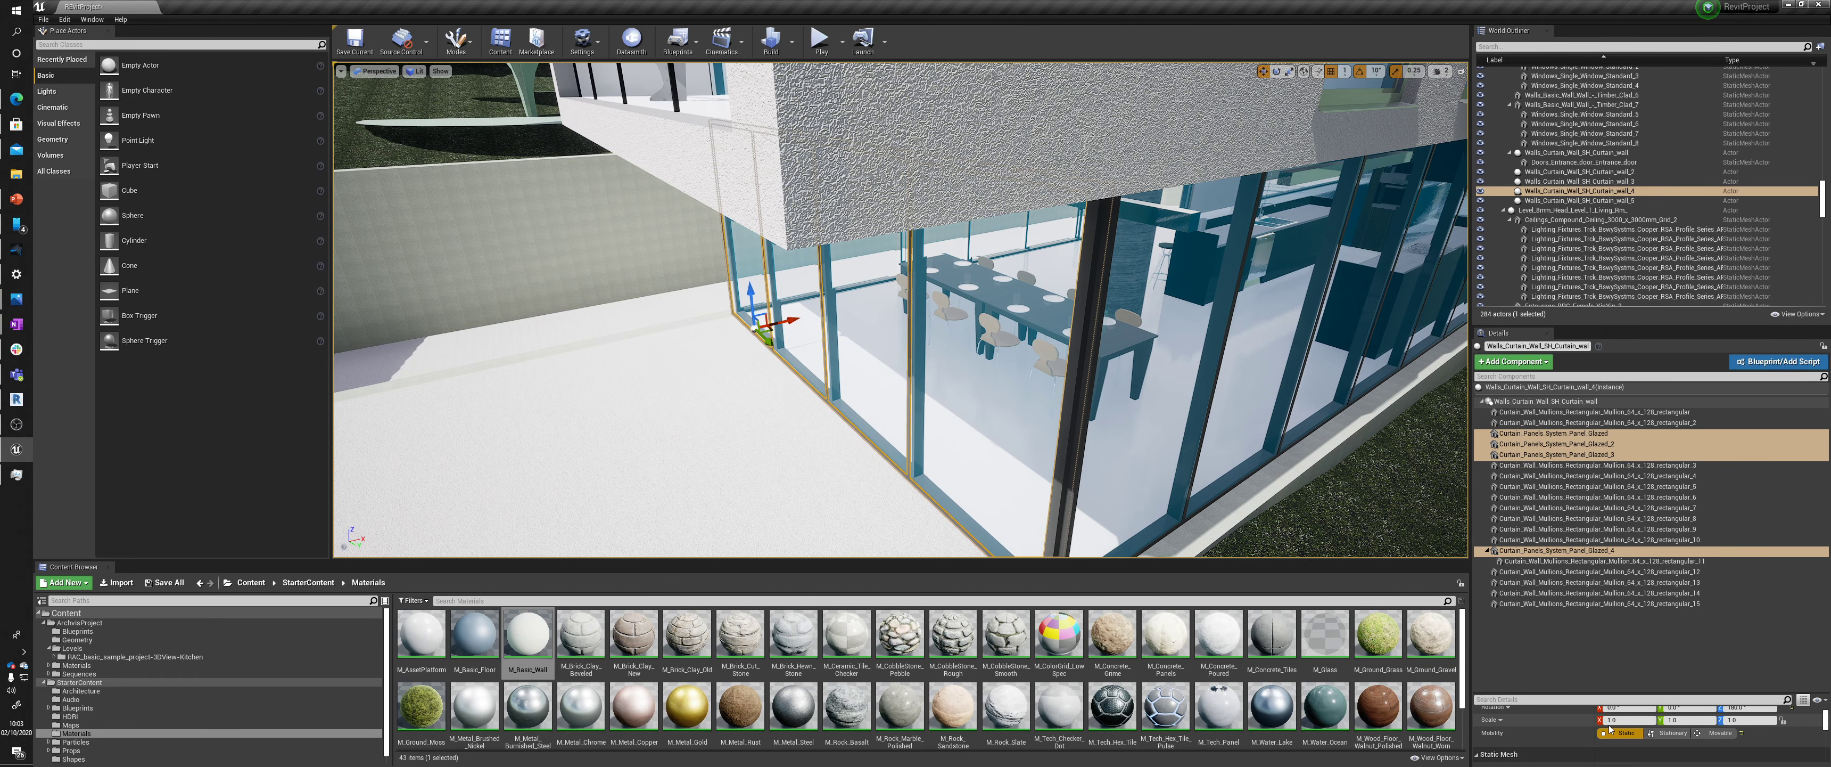
# Assign the StarterContent M_Glass material to Element 0 of the selected glazed panels and deselect them
pyautogui.moveTo(1597, 692); pyautogui.dragTo(1577, 466)
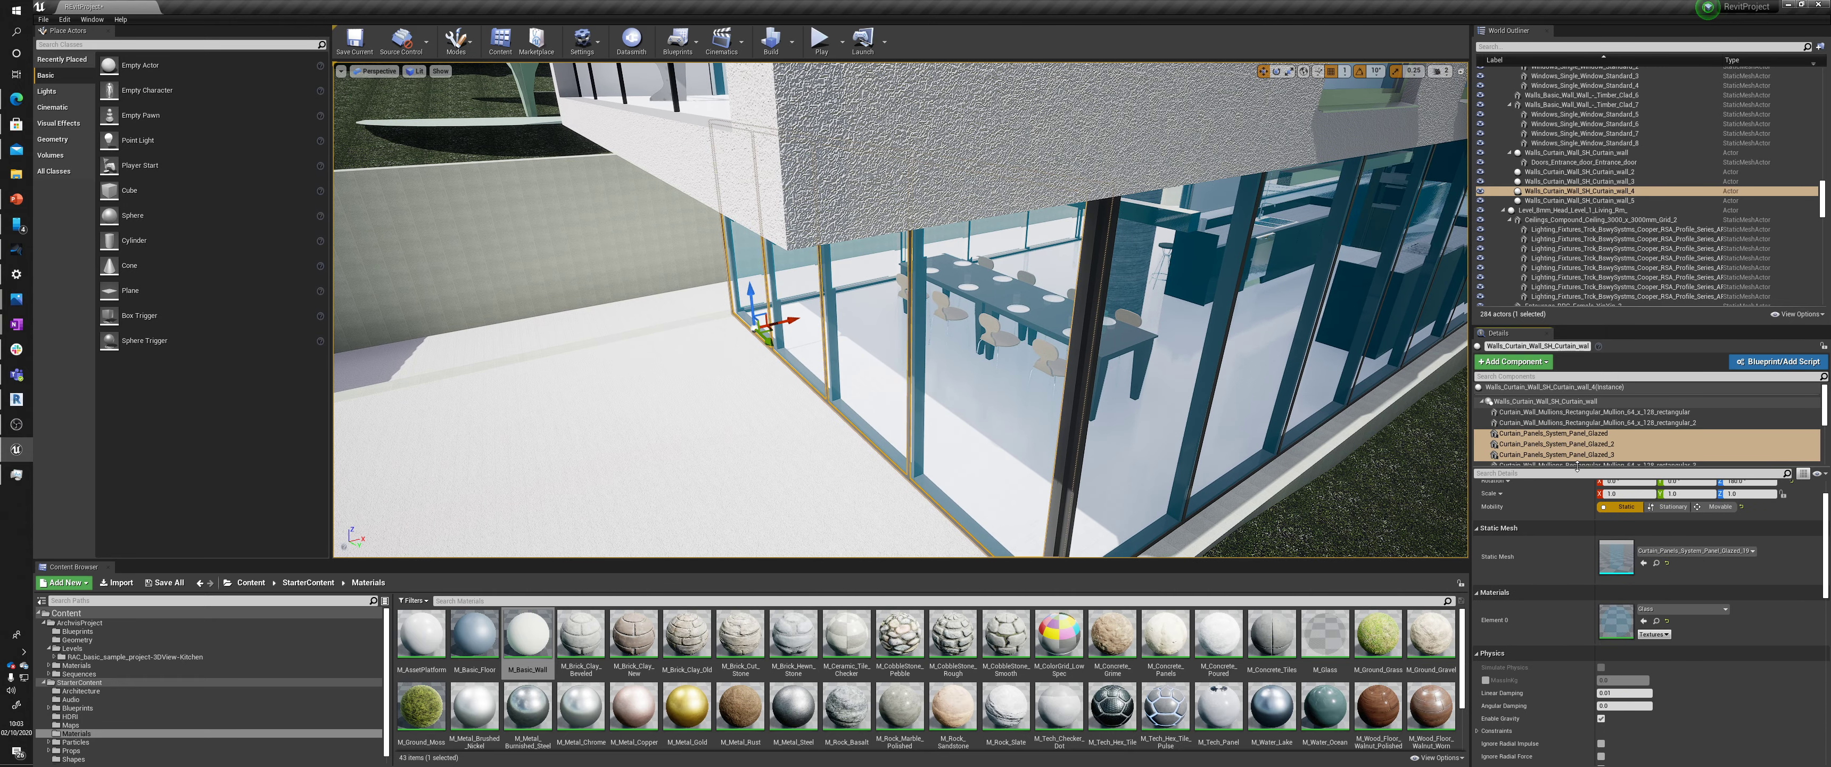
pyautogui.keyDown('ctrl'); pyautogui.click(1611, 455); pyautogui.keyUp('ctrl')
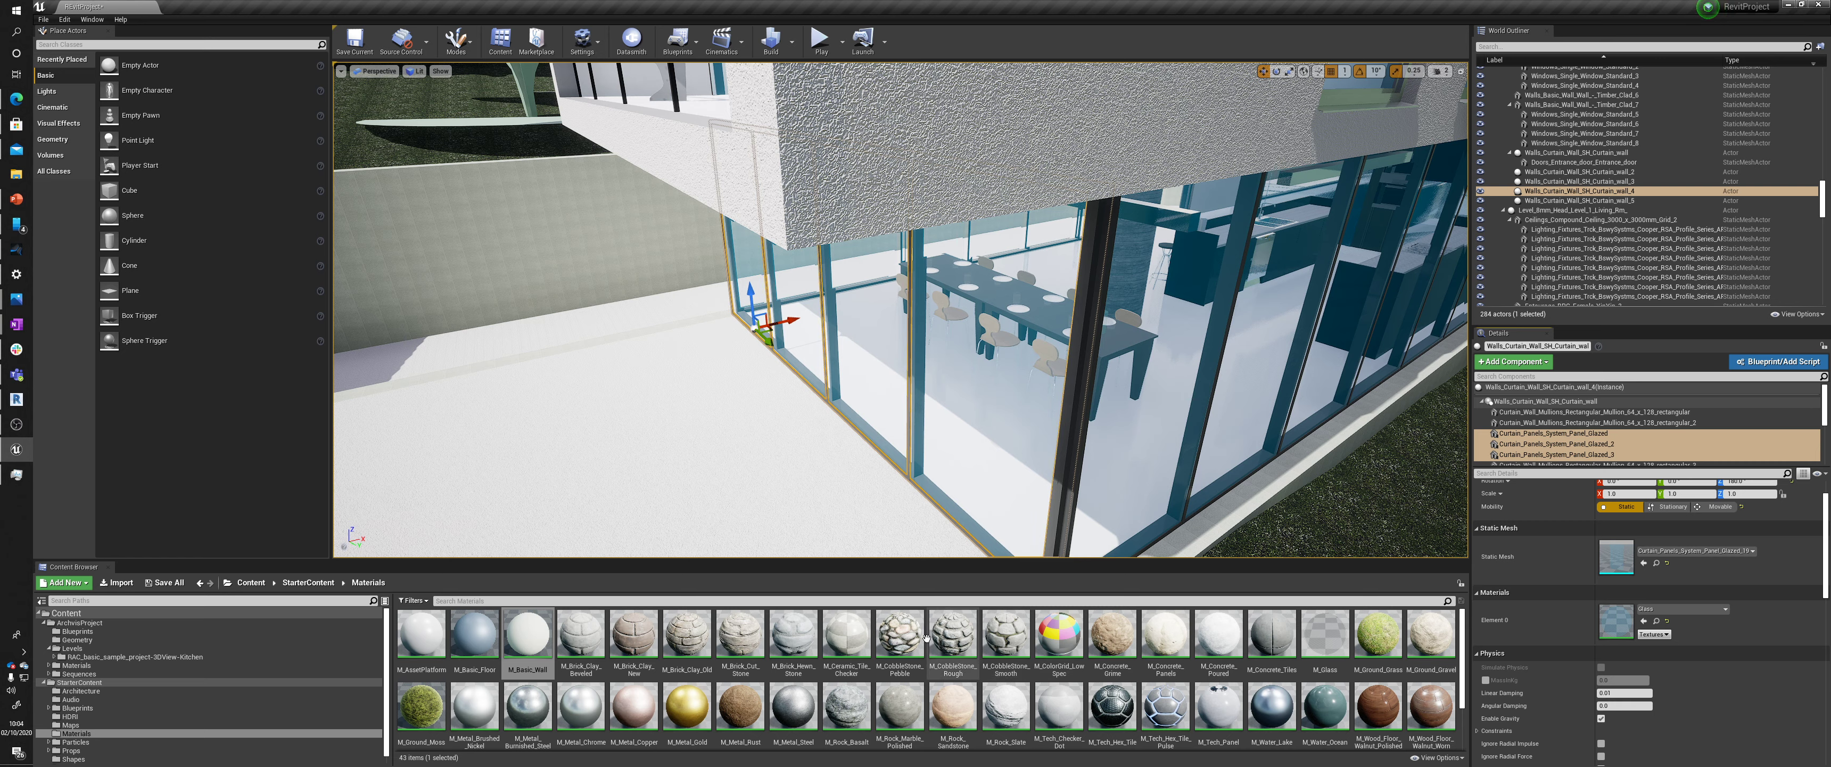
pyautogui.scroll(-1, 1022, 647)
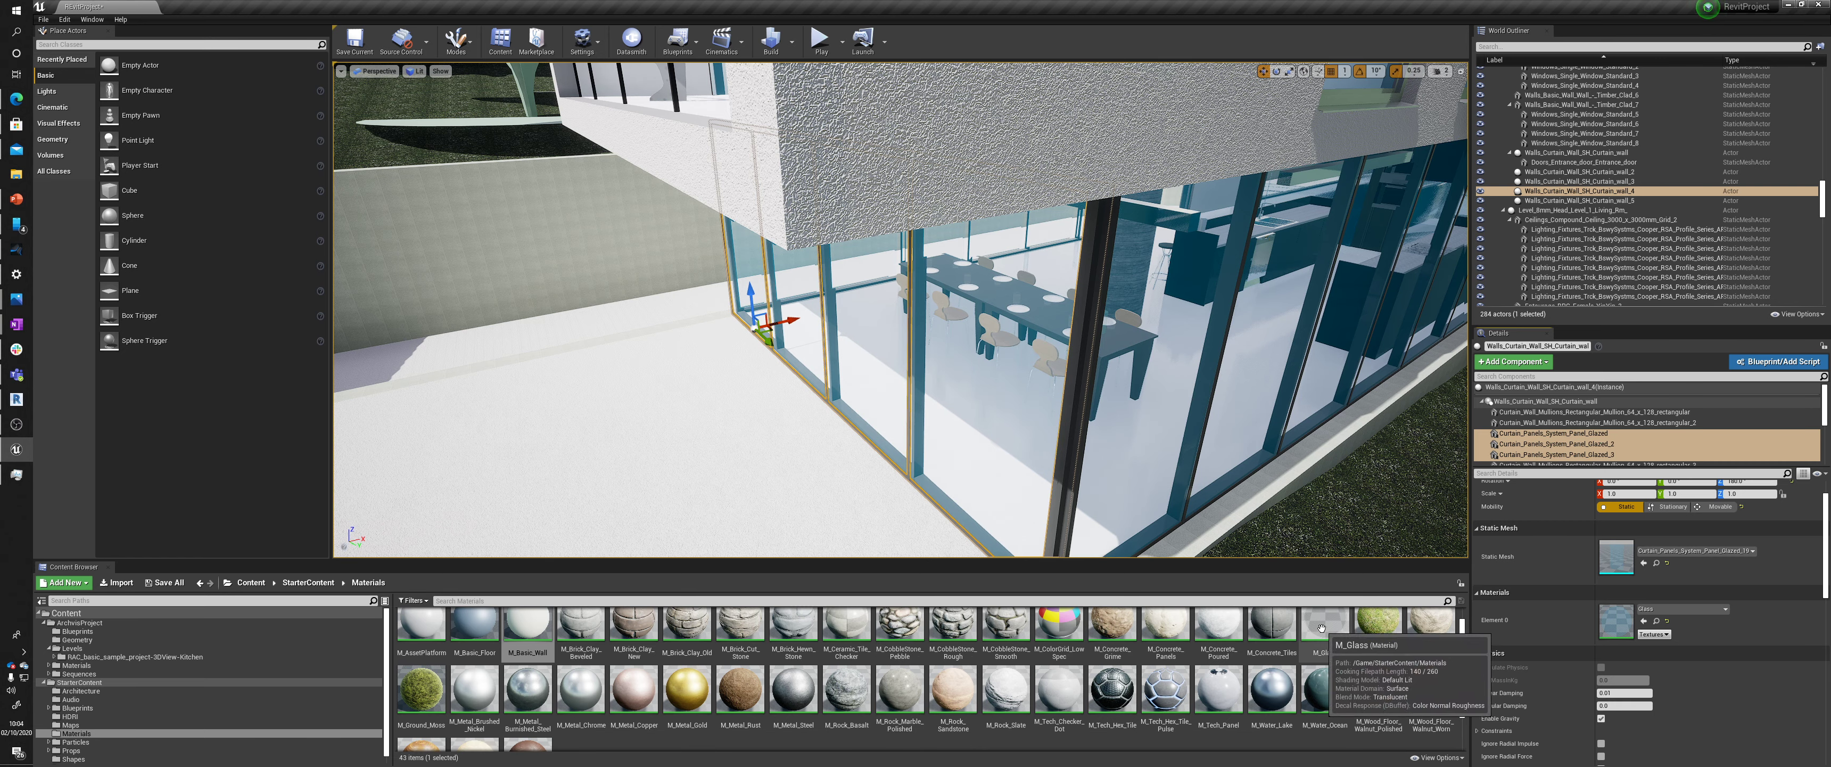
pyautogui.moveTo(1321, 628); pyautogui.dragTo(1612, 623)
pyautogui.scroll(-6, 1091, 455)
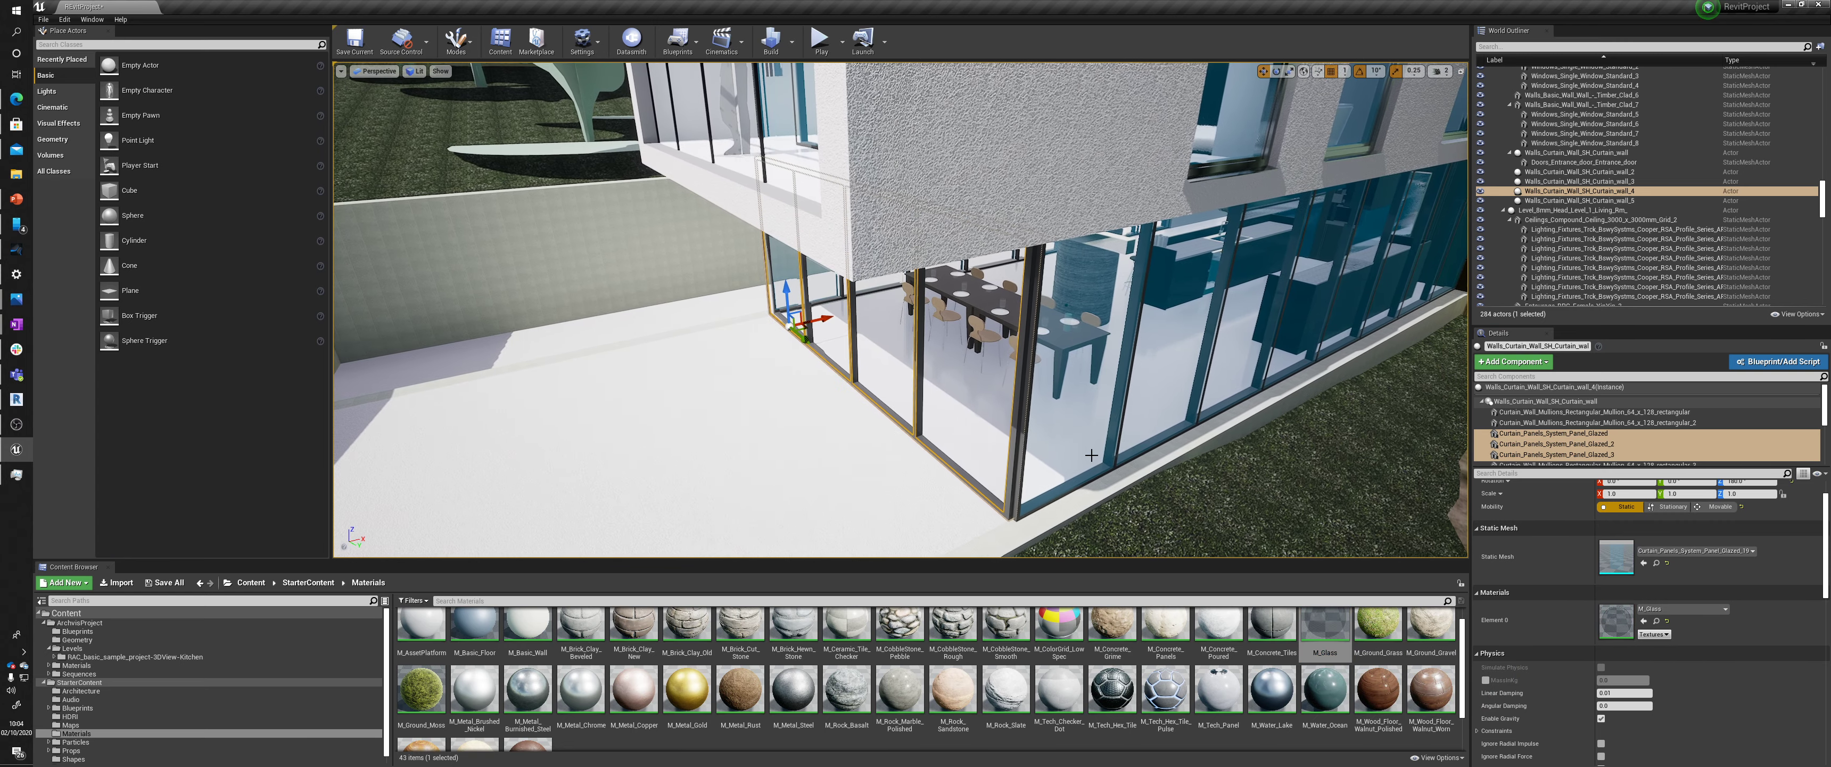
pyautogui.press('Escape')
pyautogui.scroll(10, 943, 397)
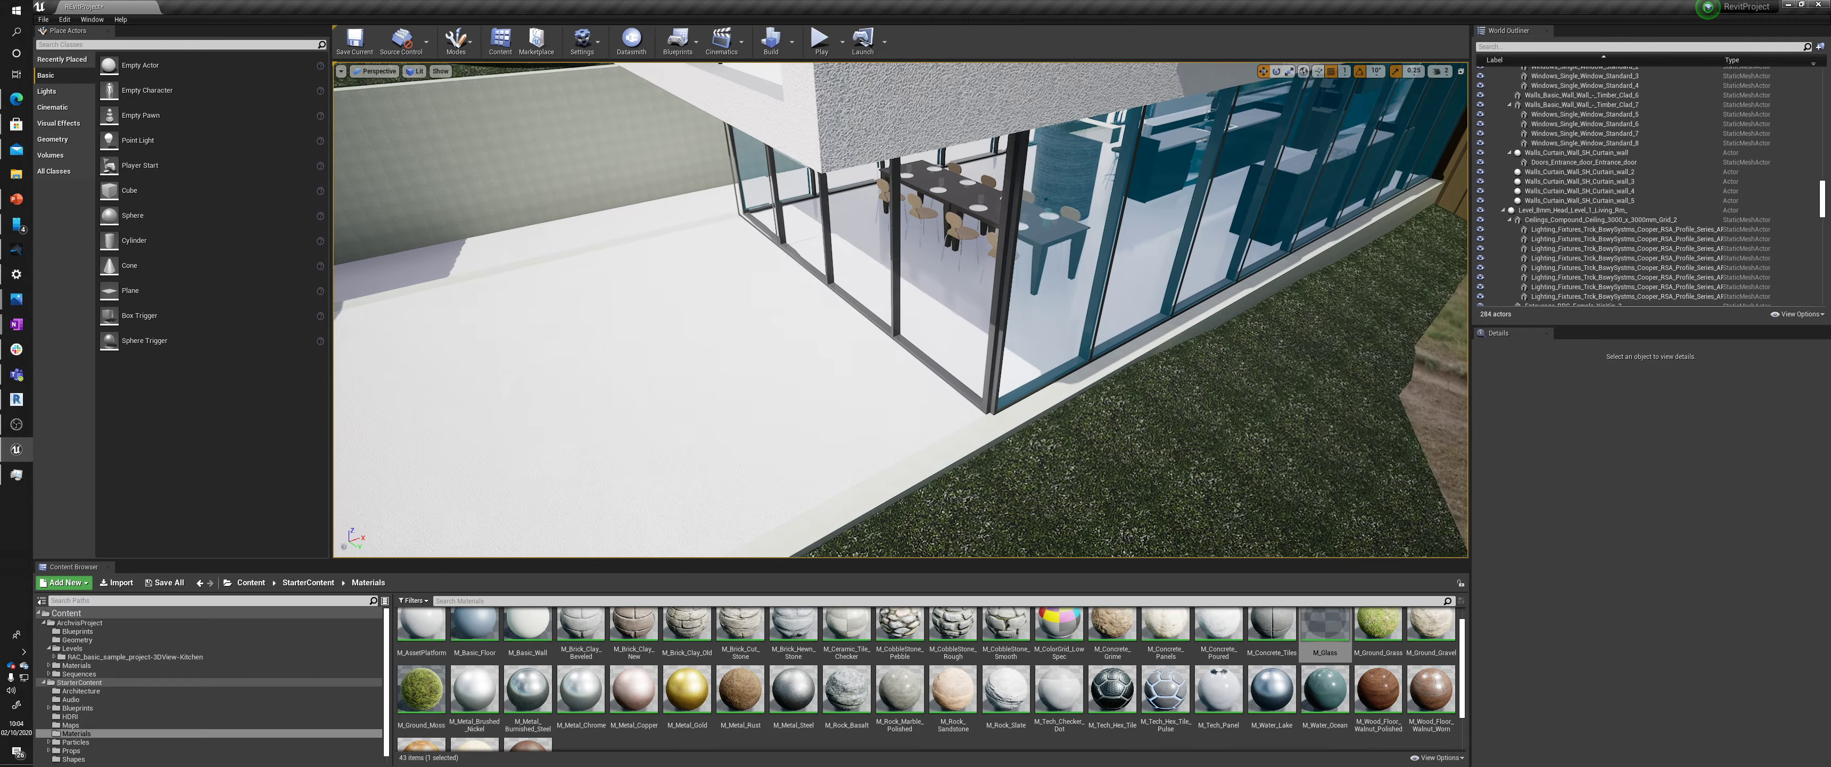
pyautogui.scroll(3, 947, 340)
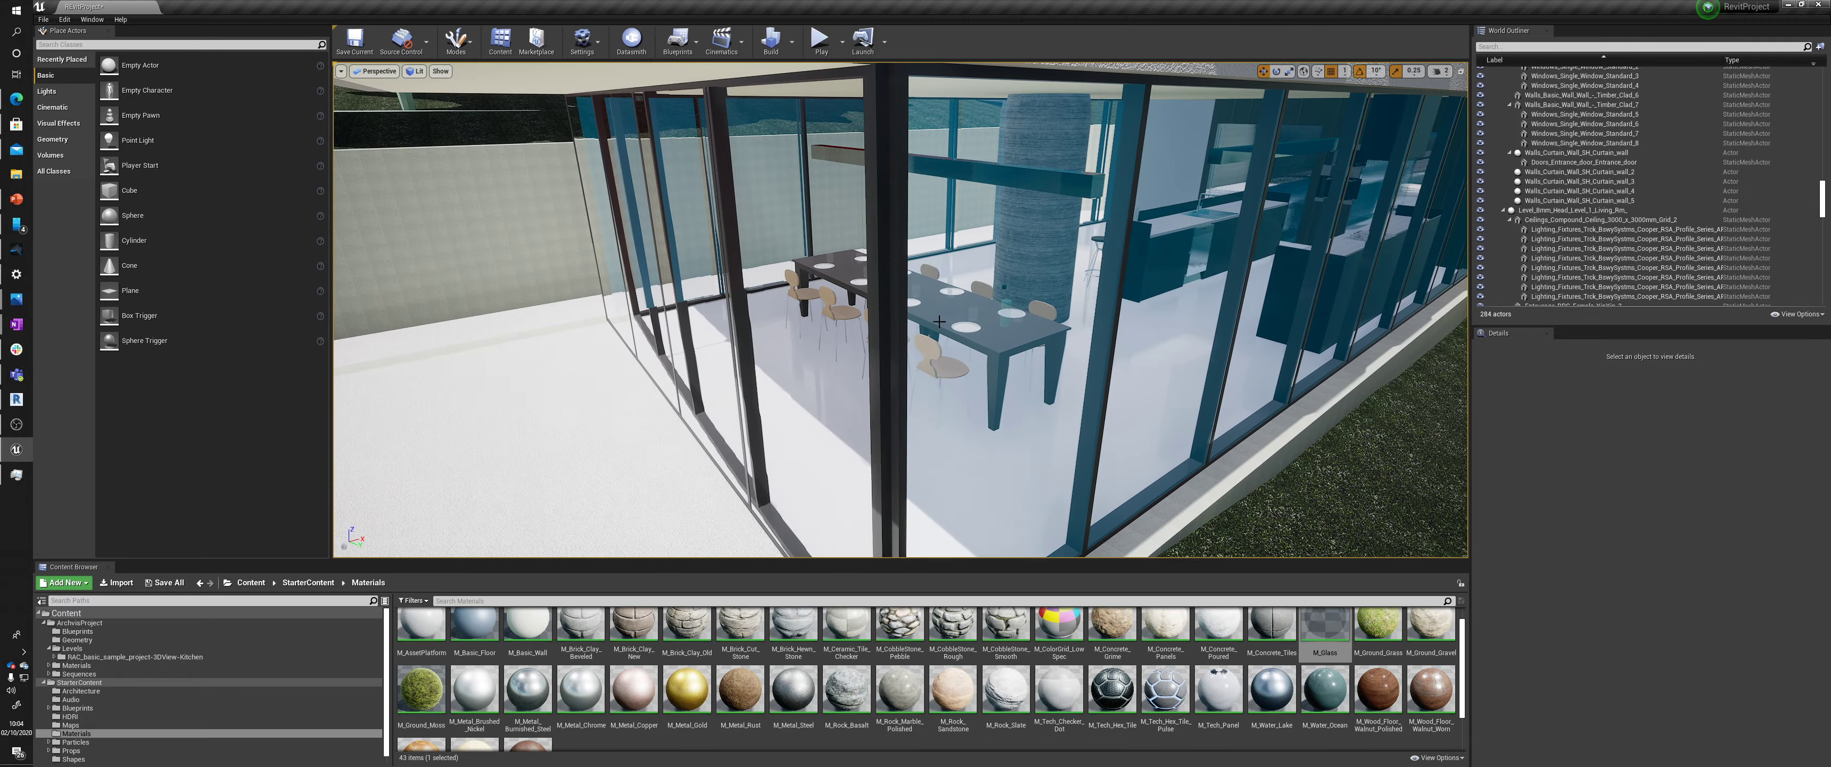
# Select the HDRI backdrop and open the StarterContent HDRI folder
pyautogui.moveTo(1070, 270); pyautogui.dragTo(1045, 227, button='right')
pyautogui.click(700, 212)
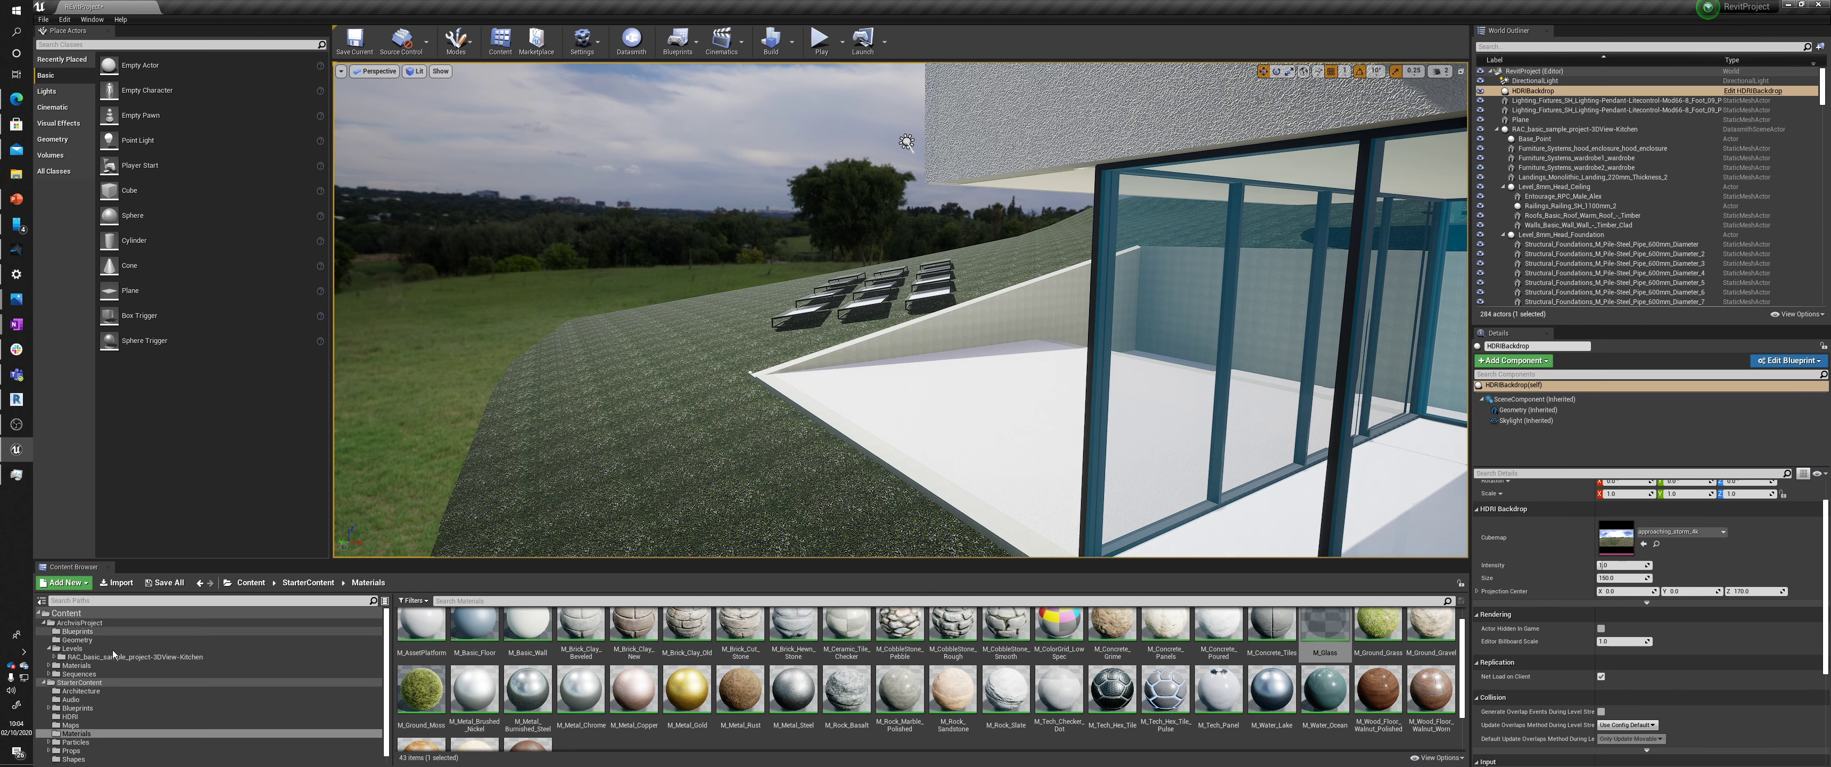
pyautogui.click(51, 685)
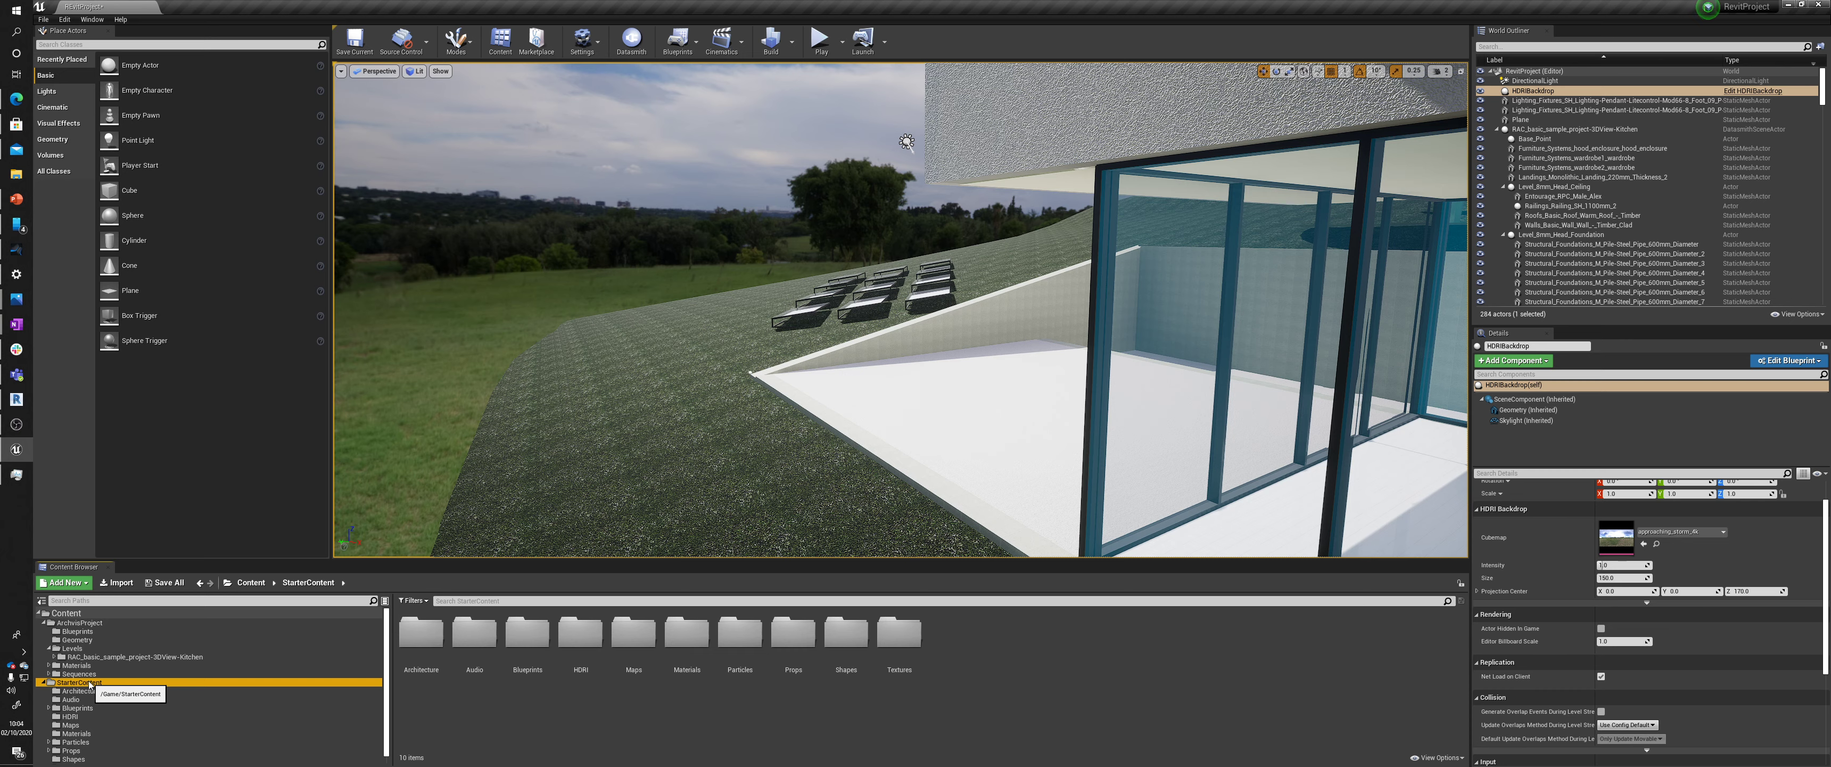
pyautogui.click(70, 718)
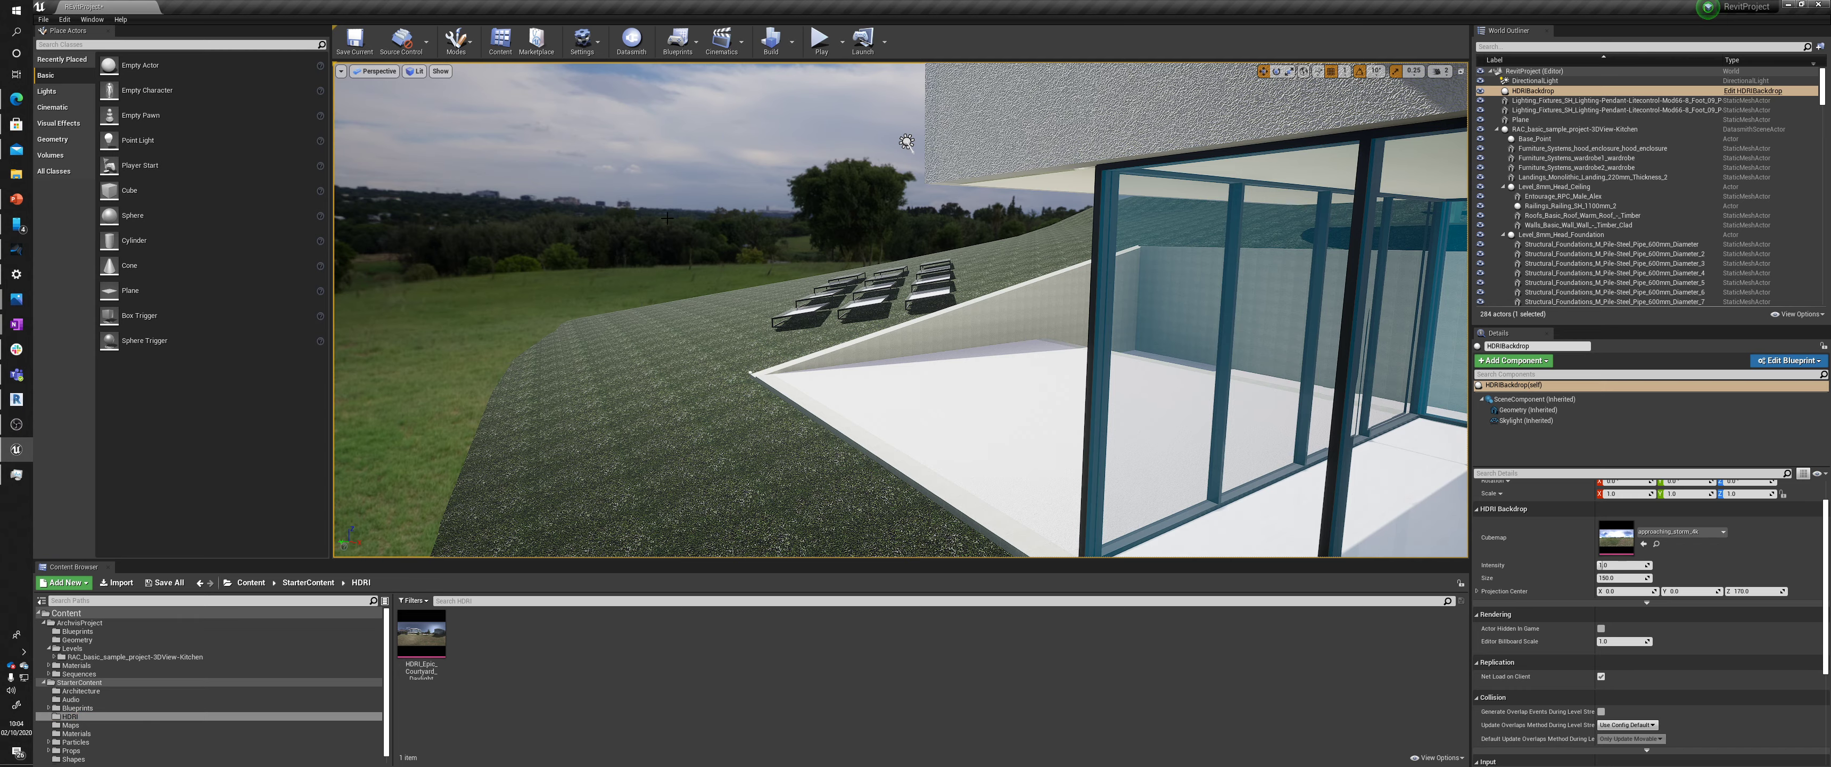
pyautogui.moveTo(657, 149); pyautogui.dragTo(851, 176, button='right')
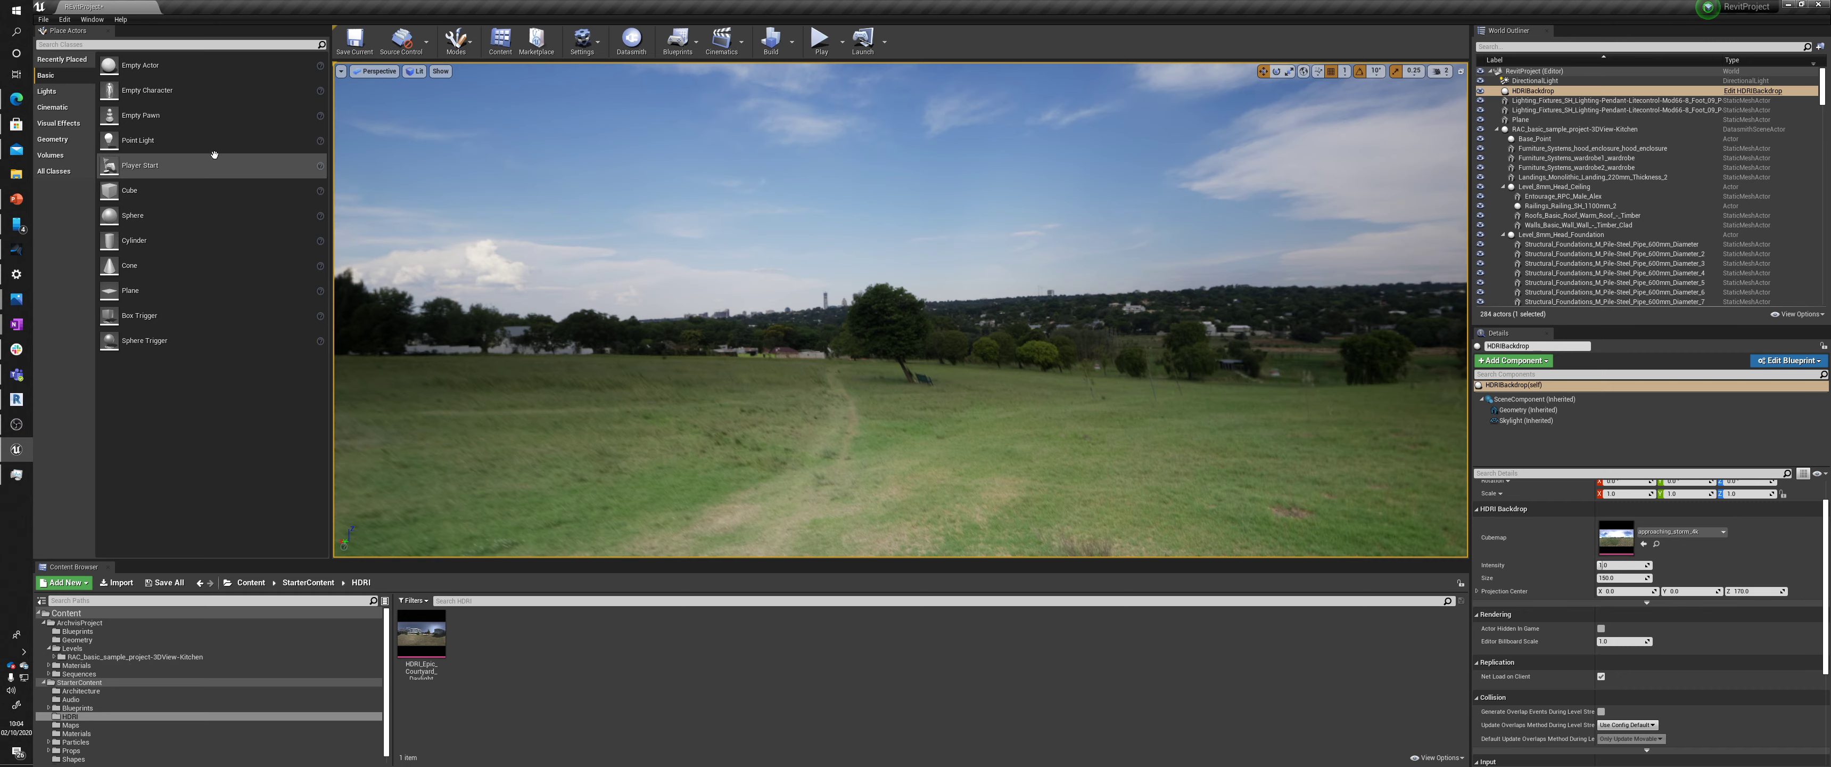
# Switch to the Edge browser, search for hdrihaven in a new tab and open the HDRI Haven site's full HDRI library
pyautogui.click(11, 97)
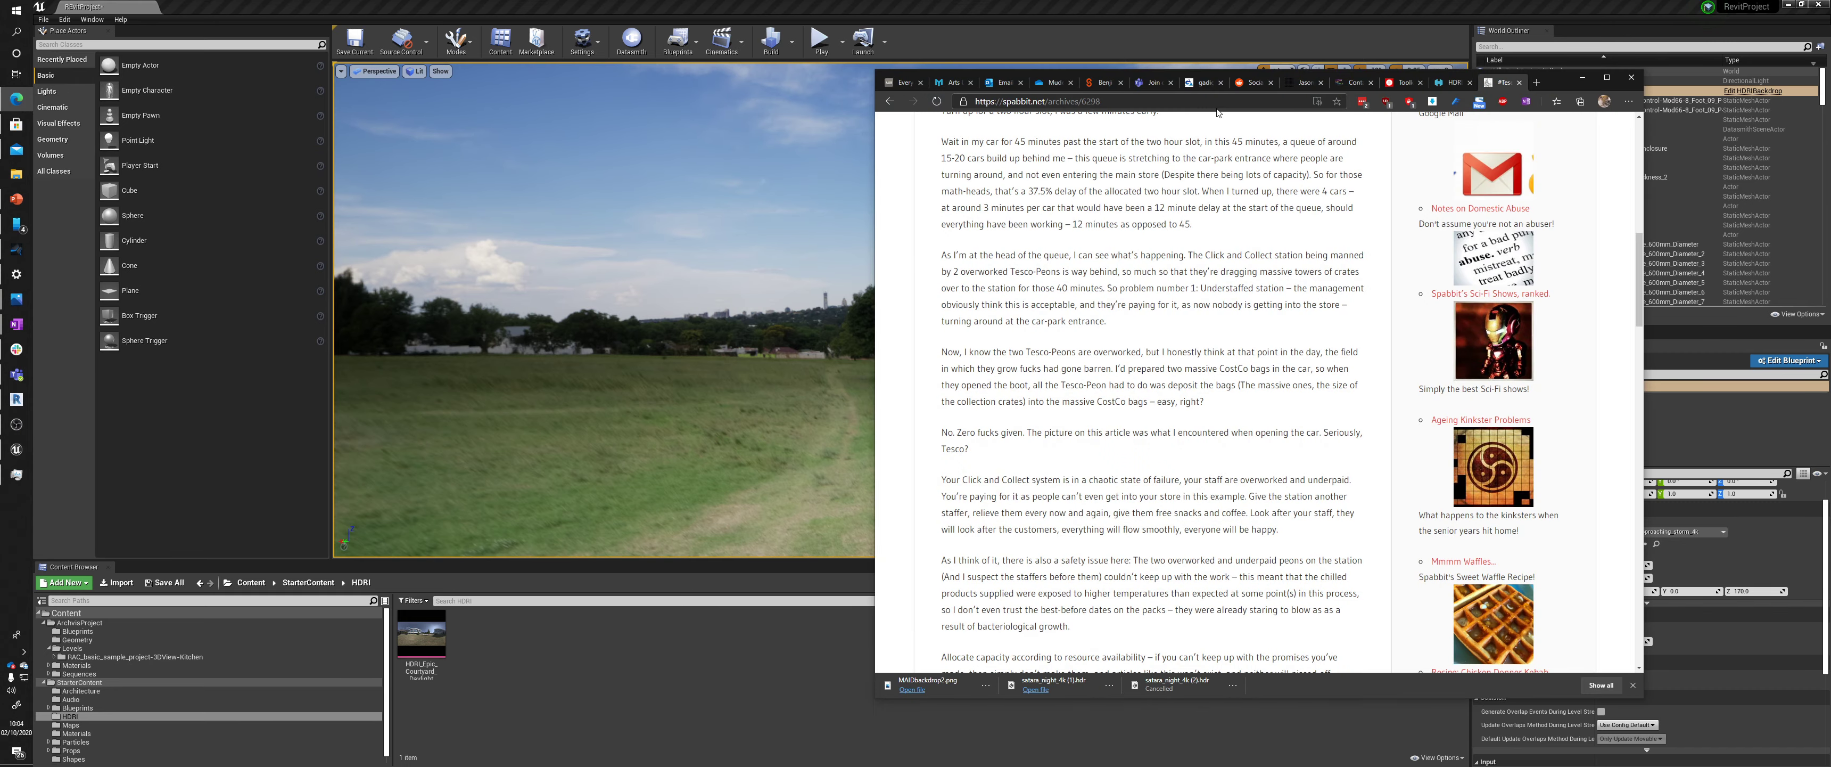
pyautogui.hotkey('ctrl', 't')
pyautogui.write('hd')
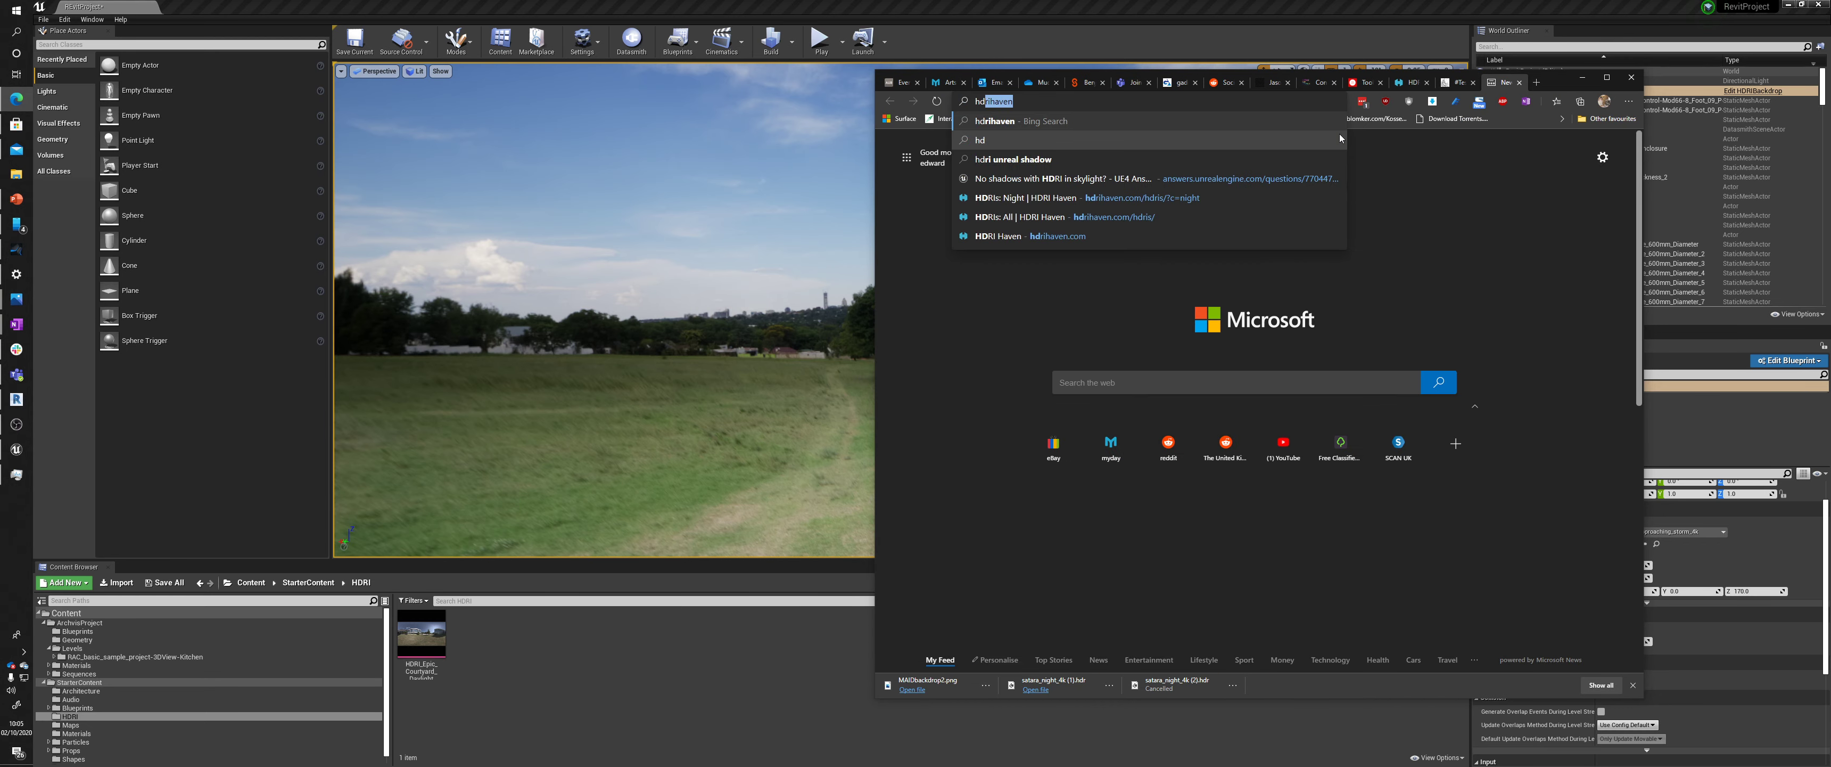
pyautogui.write('rihaven')
pyautogui.press('Return')
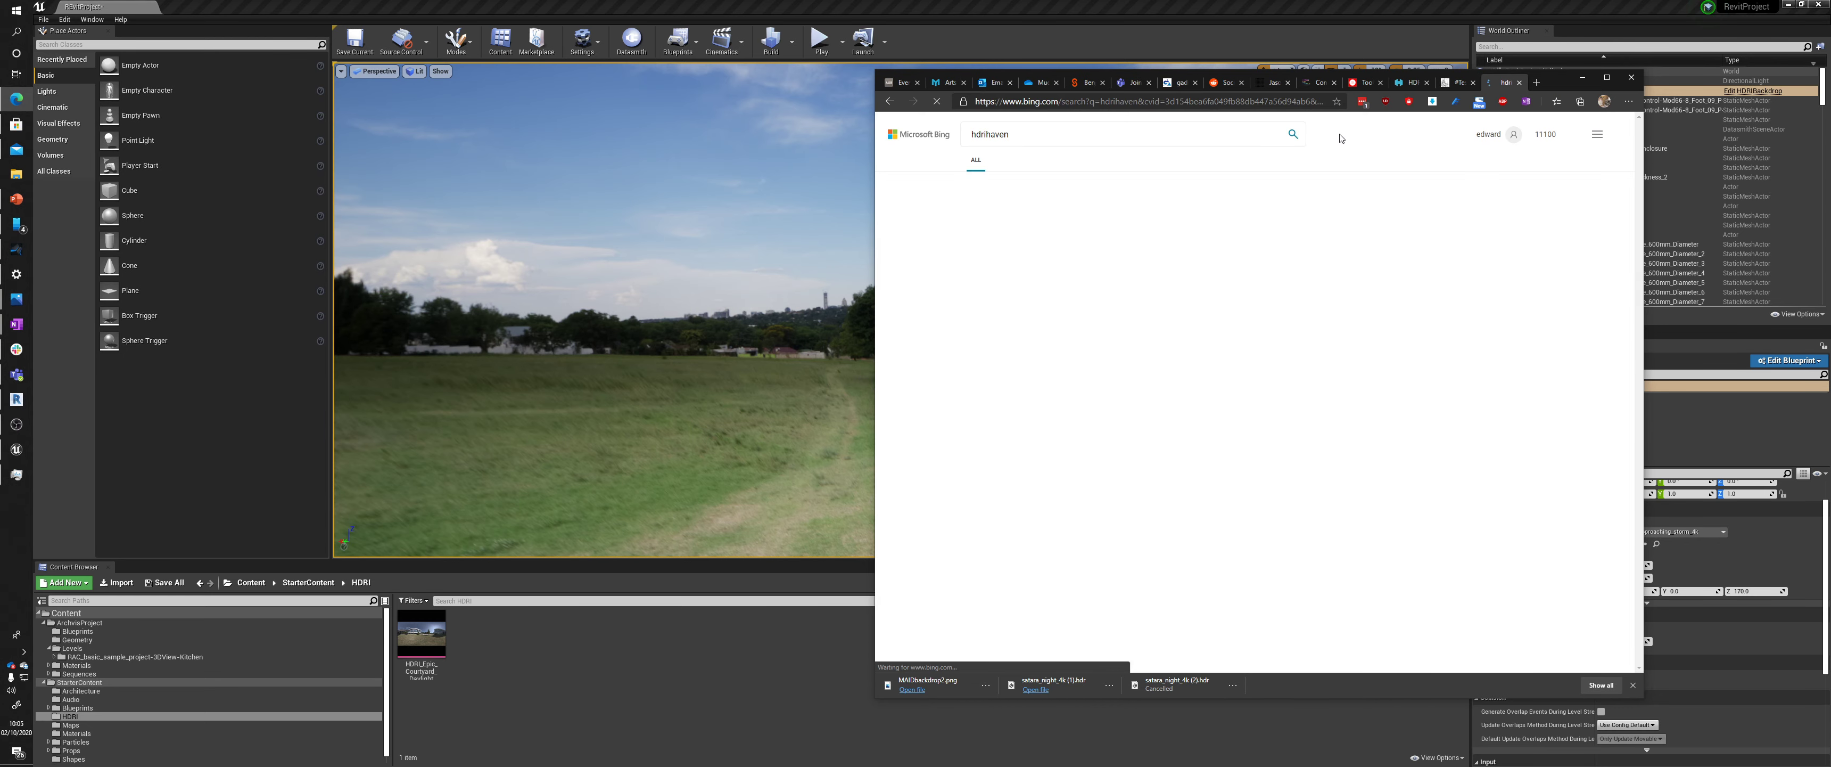
pyautogui.click(1011, 209)
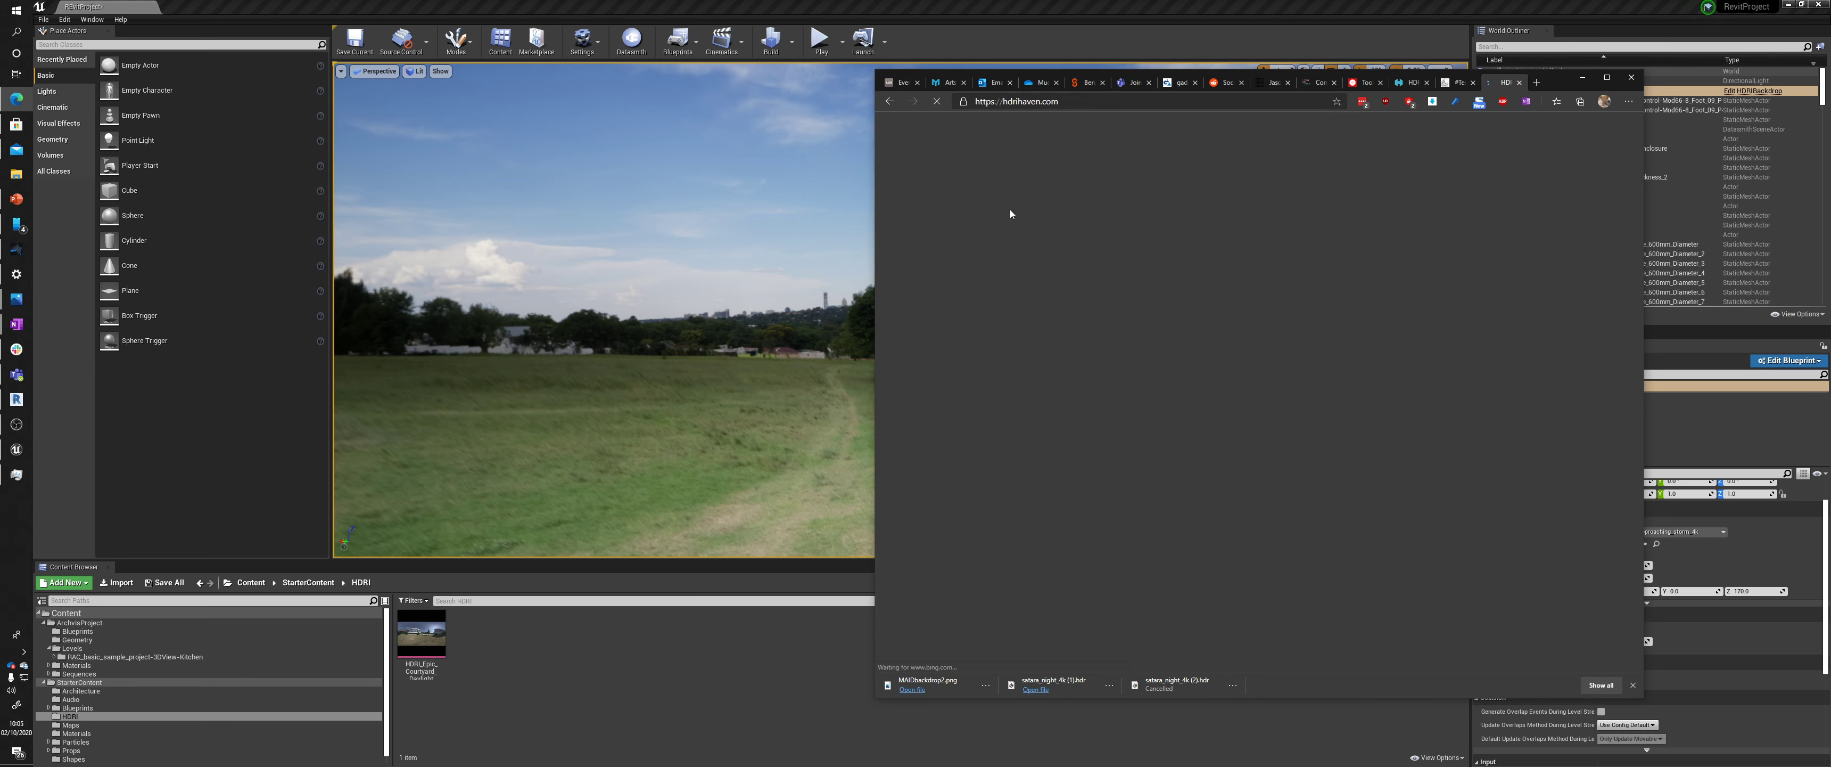
pyautogui.click(1390, 129)
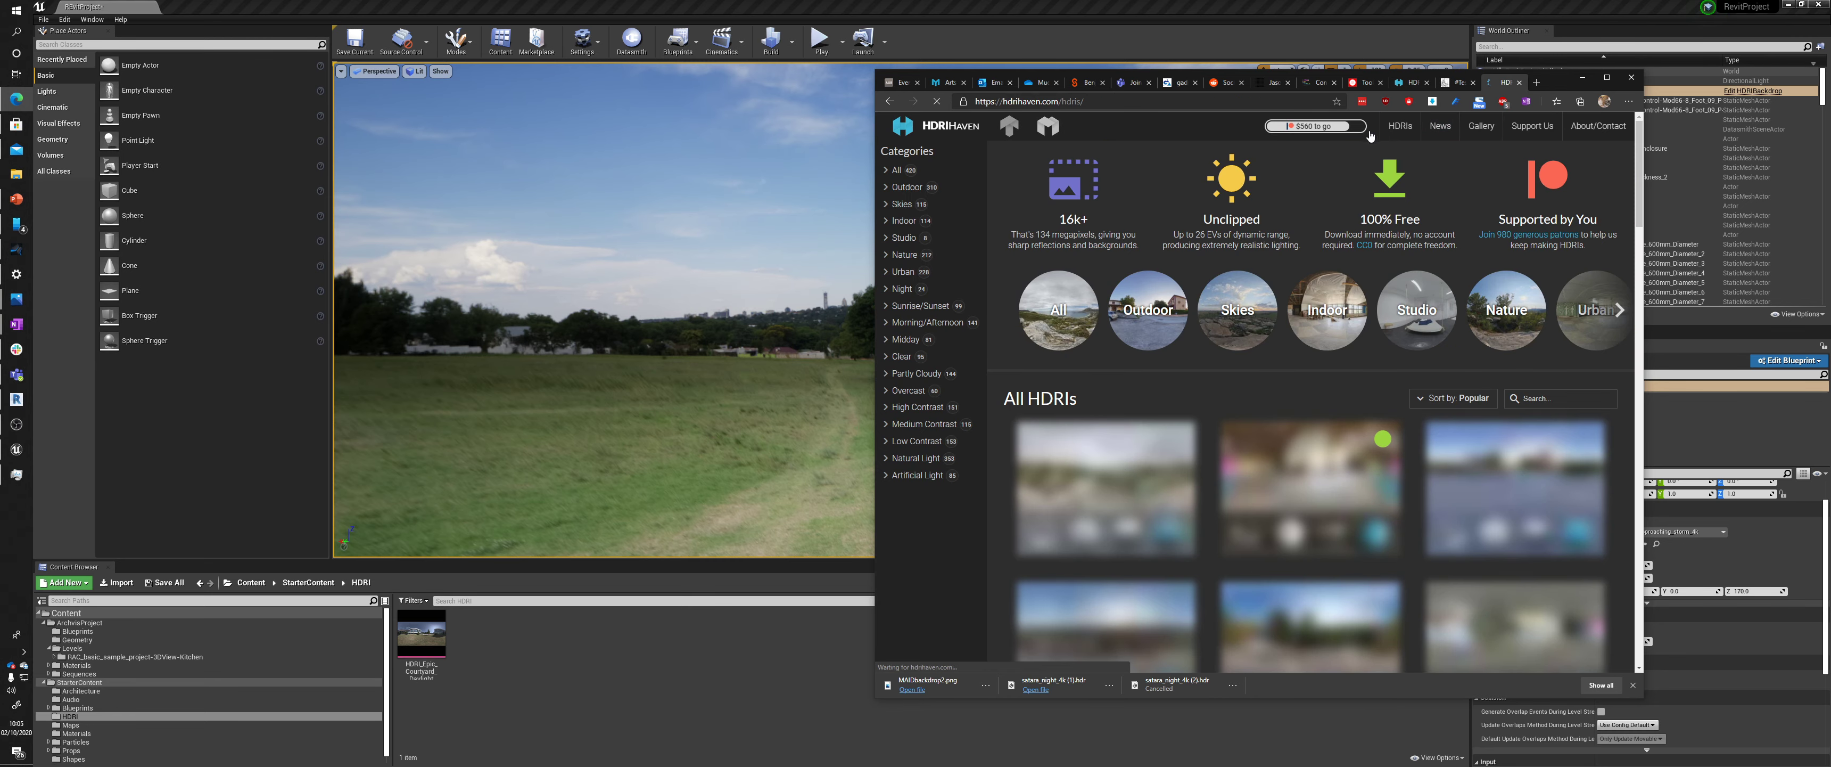
# Filter the HDRI library to the Night category and look through its skies for a suitable backdrop
pyautogui.scroll(-5, 1370, 406)
pyautogui.scroll(3, 1370, 406)
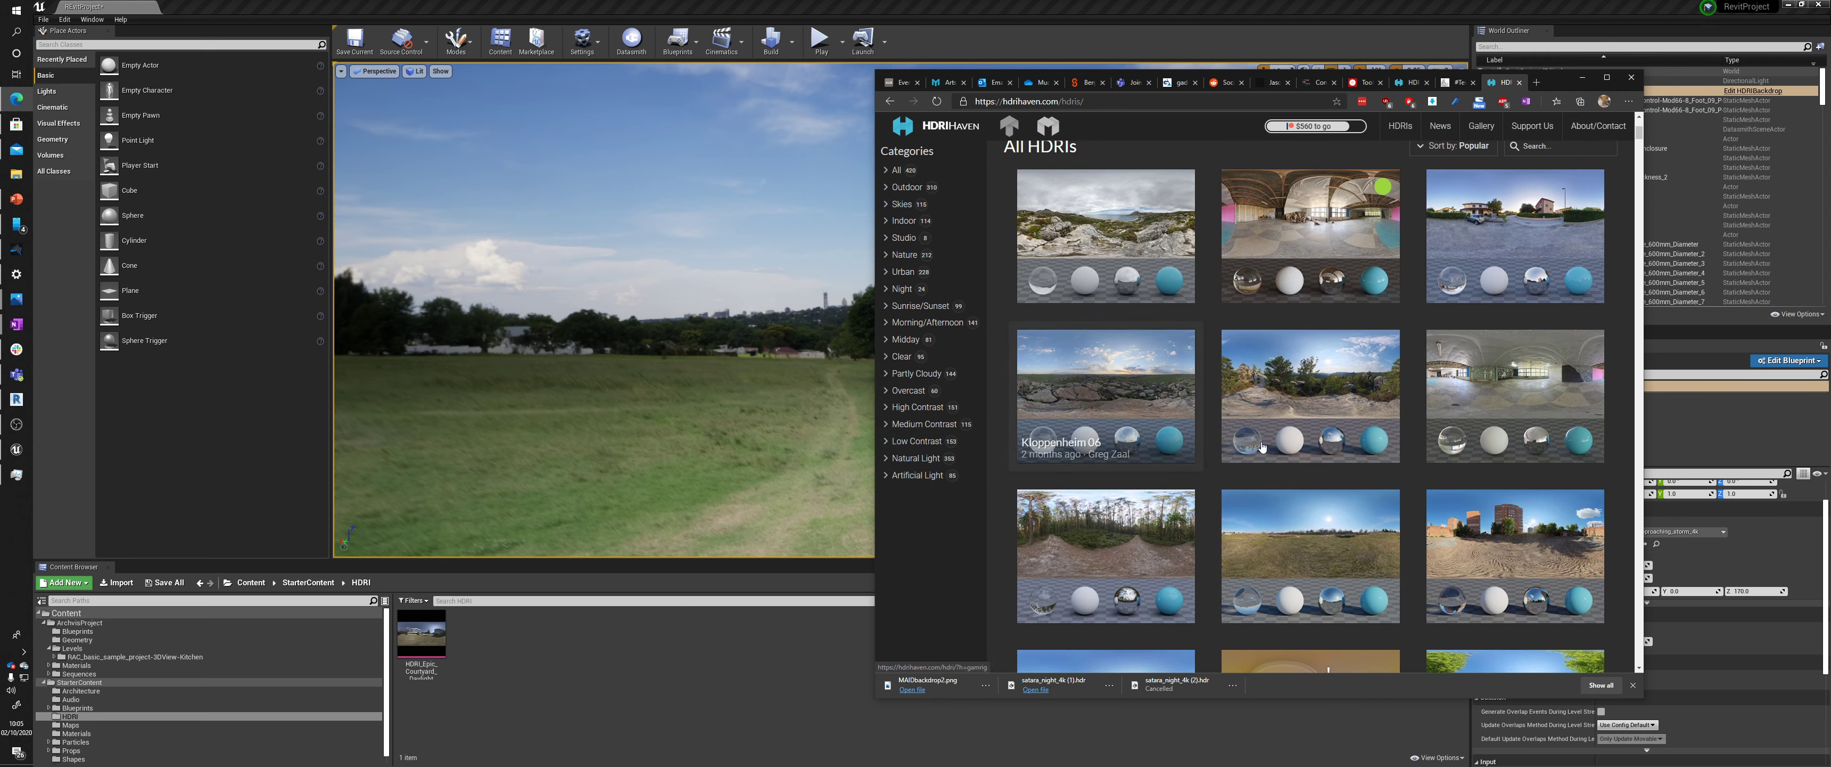
pyautogui.scroll(-5, 1262, 446)
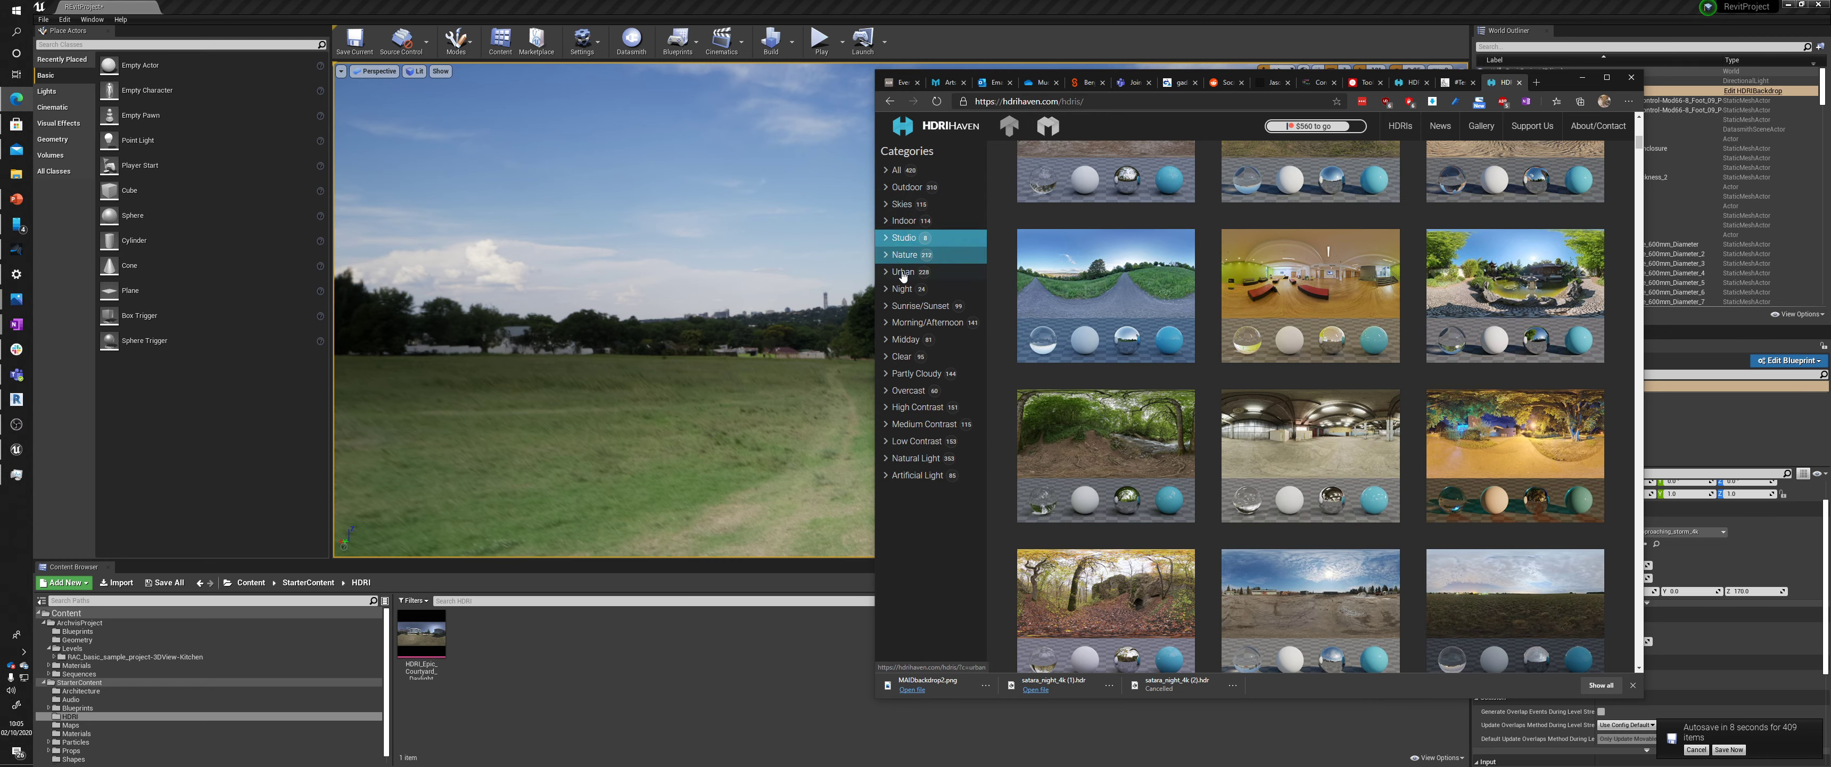
pyautogui.click(901, 288)
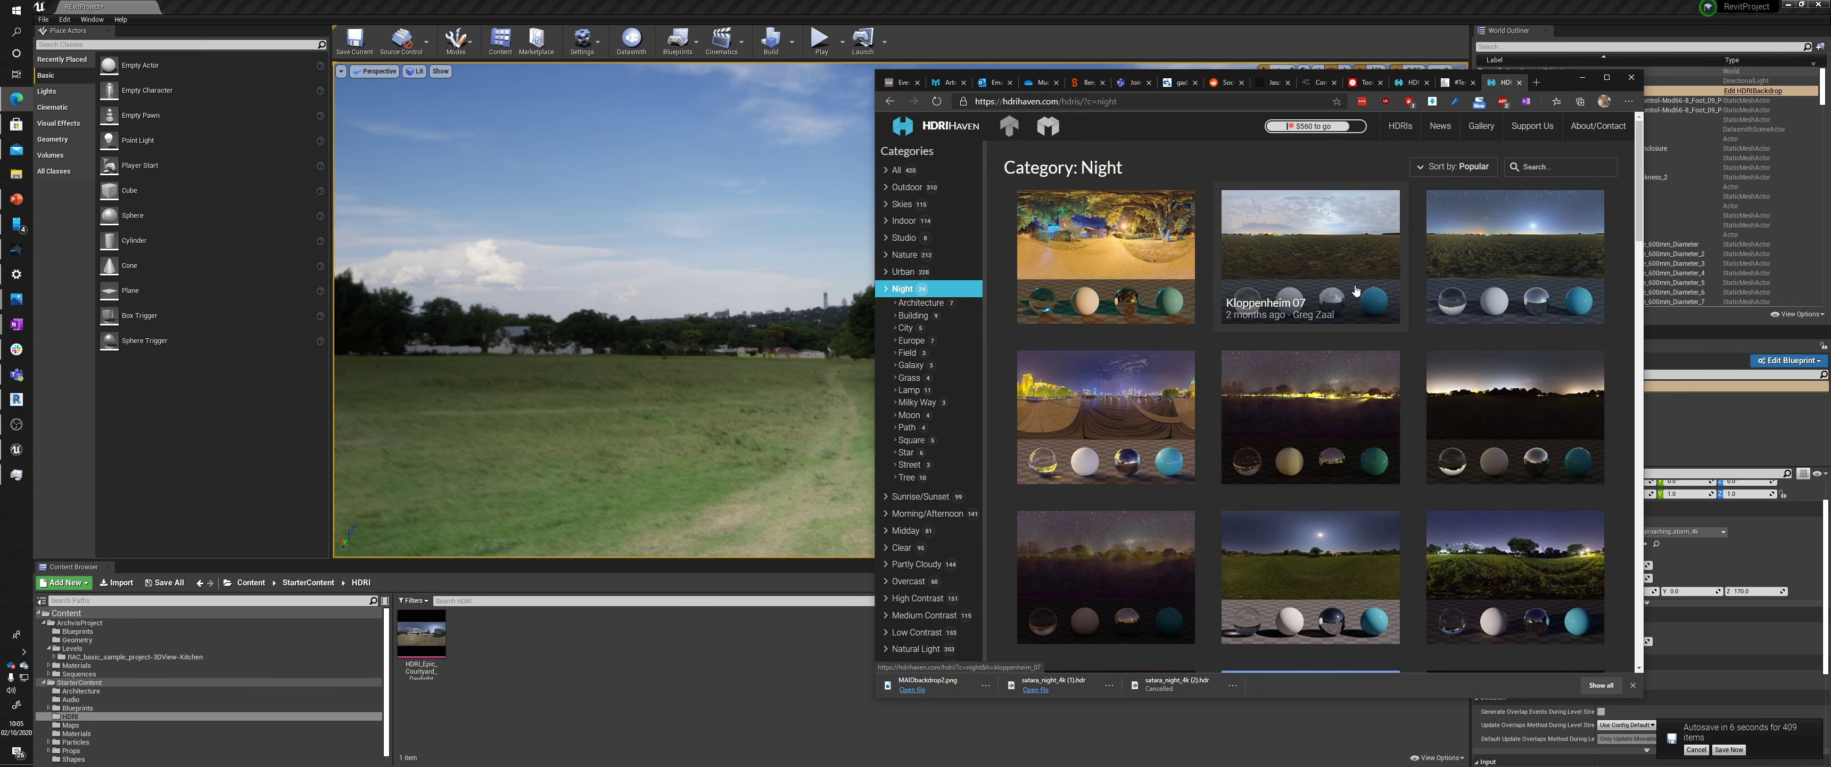
pyautogui.scroll(-5, 1358, 302)
pyautogui.scroll(5, 1360, 316)
pyautogui.scroll(-1, 1292, 365)
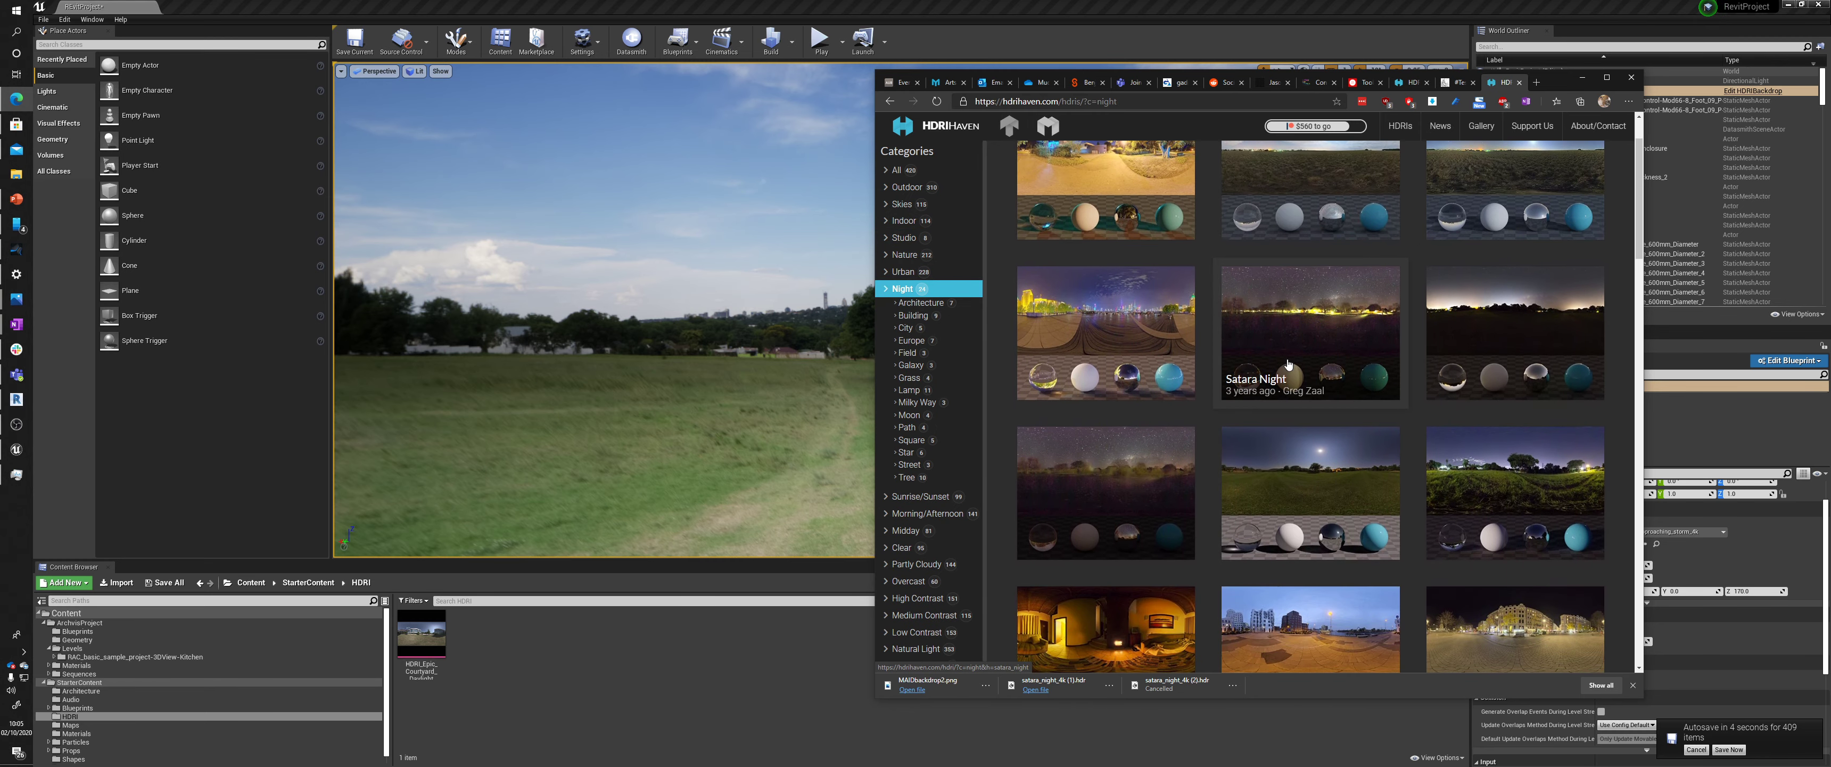
pyautogui.scroll(-2, 1450, 325)
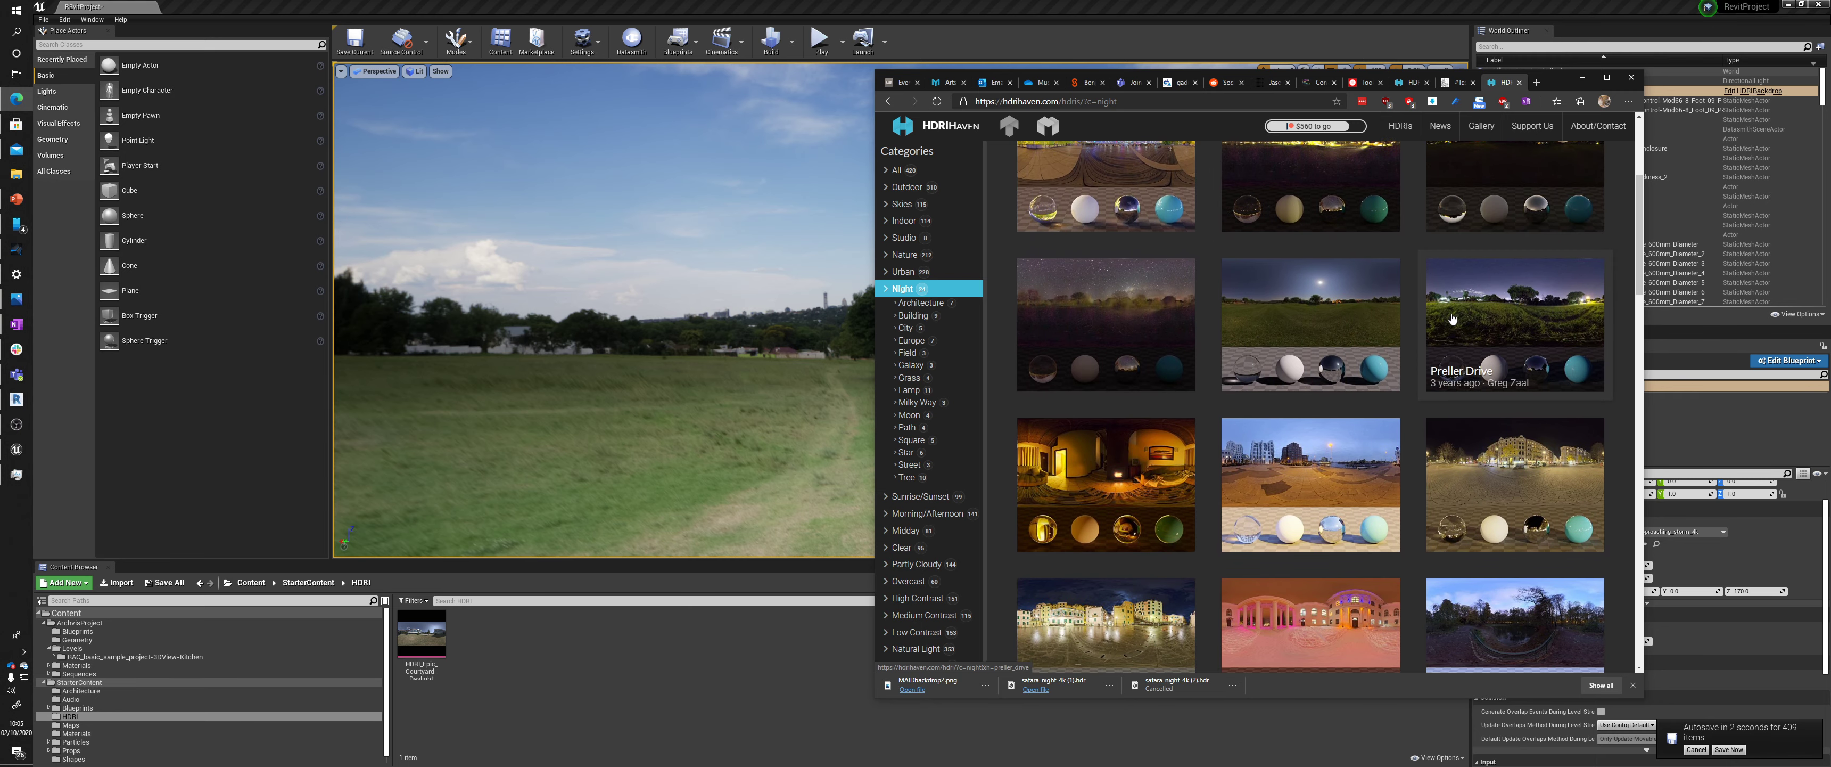
pyautogui.scroll(-1, 1393, 325)
pyautogui.scroll(1, 1358, 330)
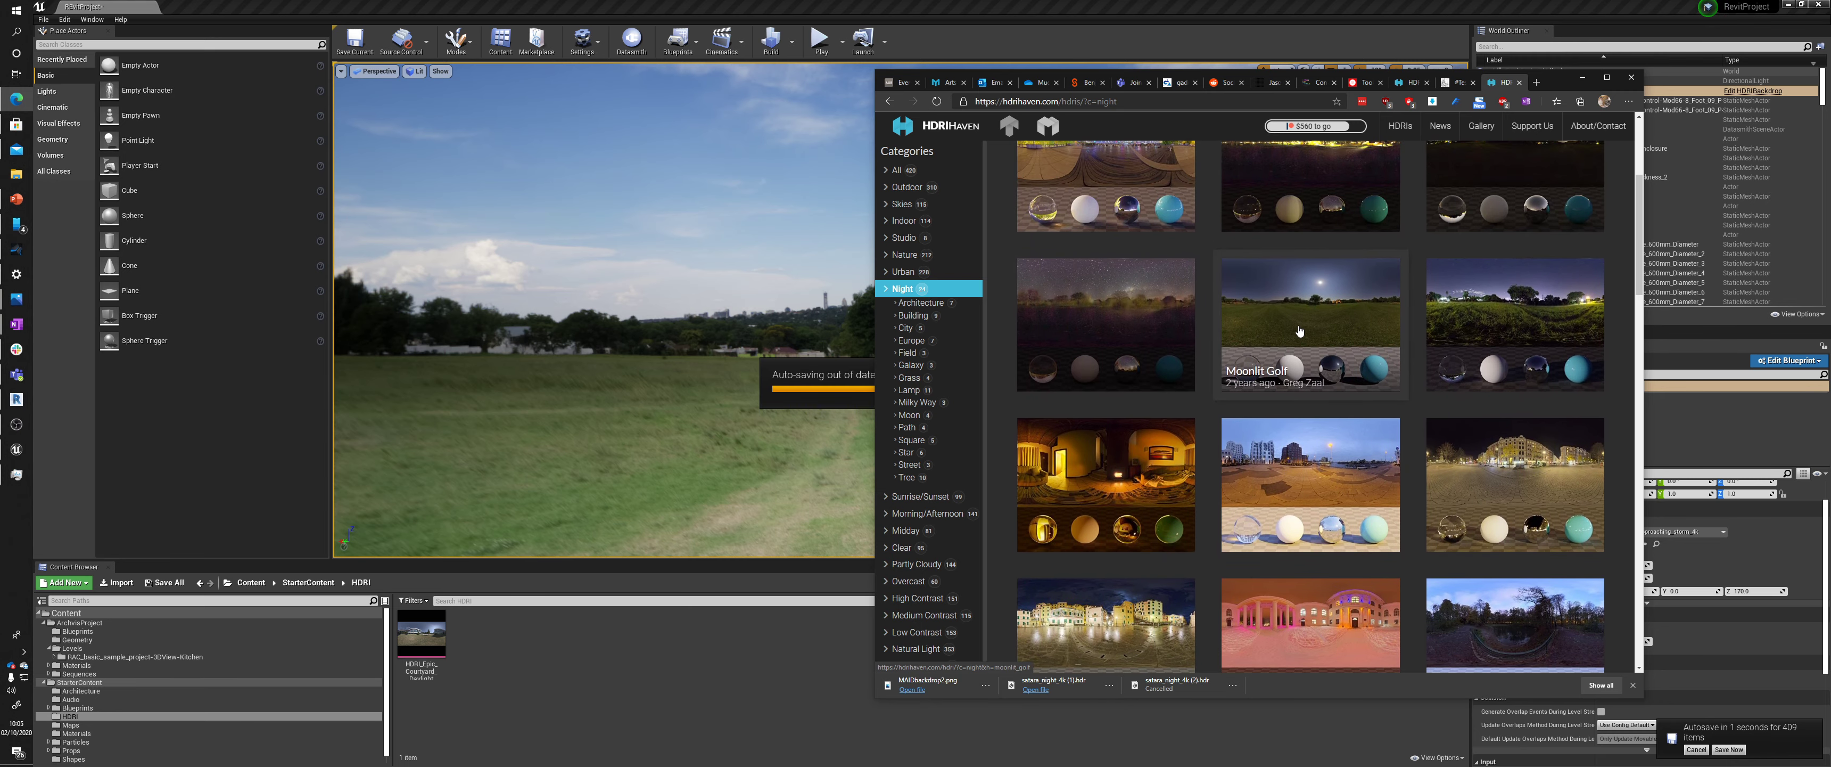
# Open the Moonlit Golf HDRI, download its 4k HDR version and return to the Unreal editor
pyautogui.click(1368, 302)
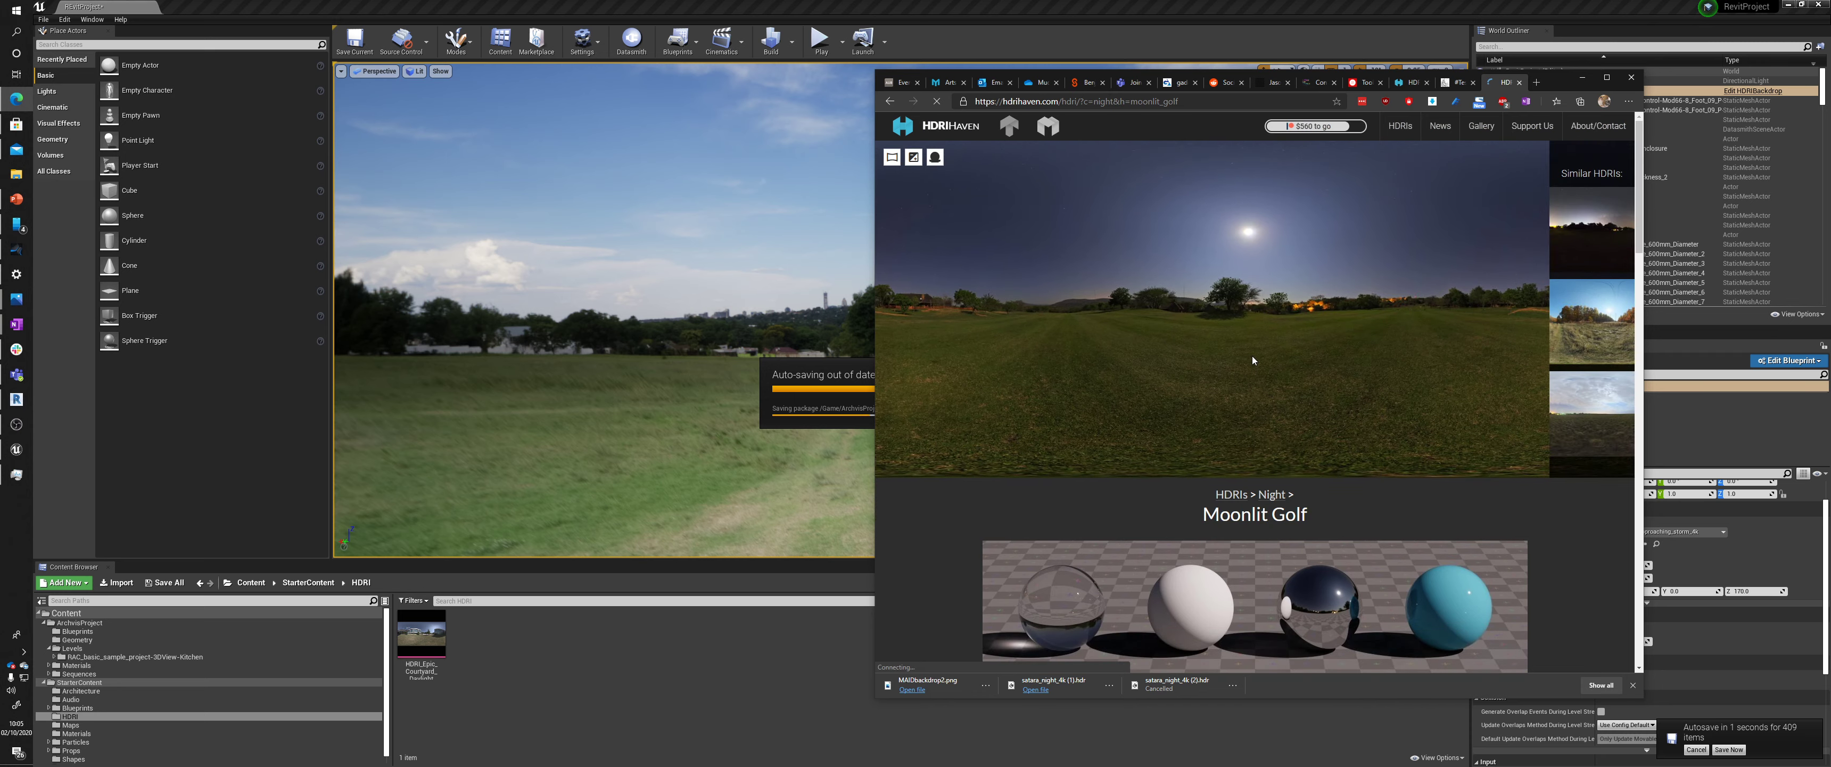
pyautogui.scroll(-15, 1236, 469)
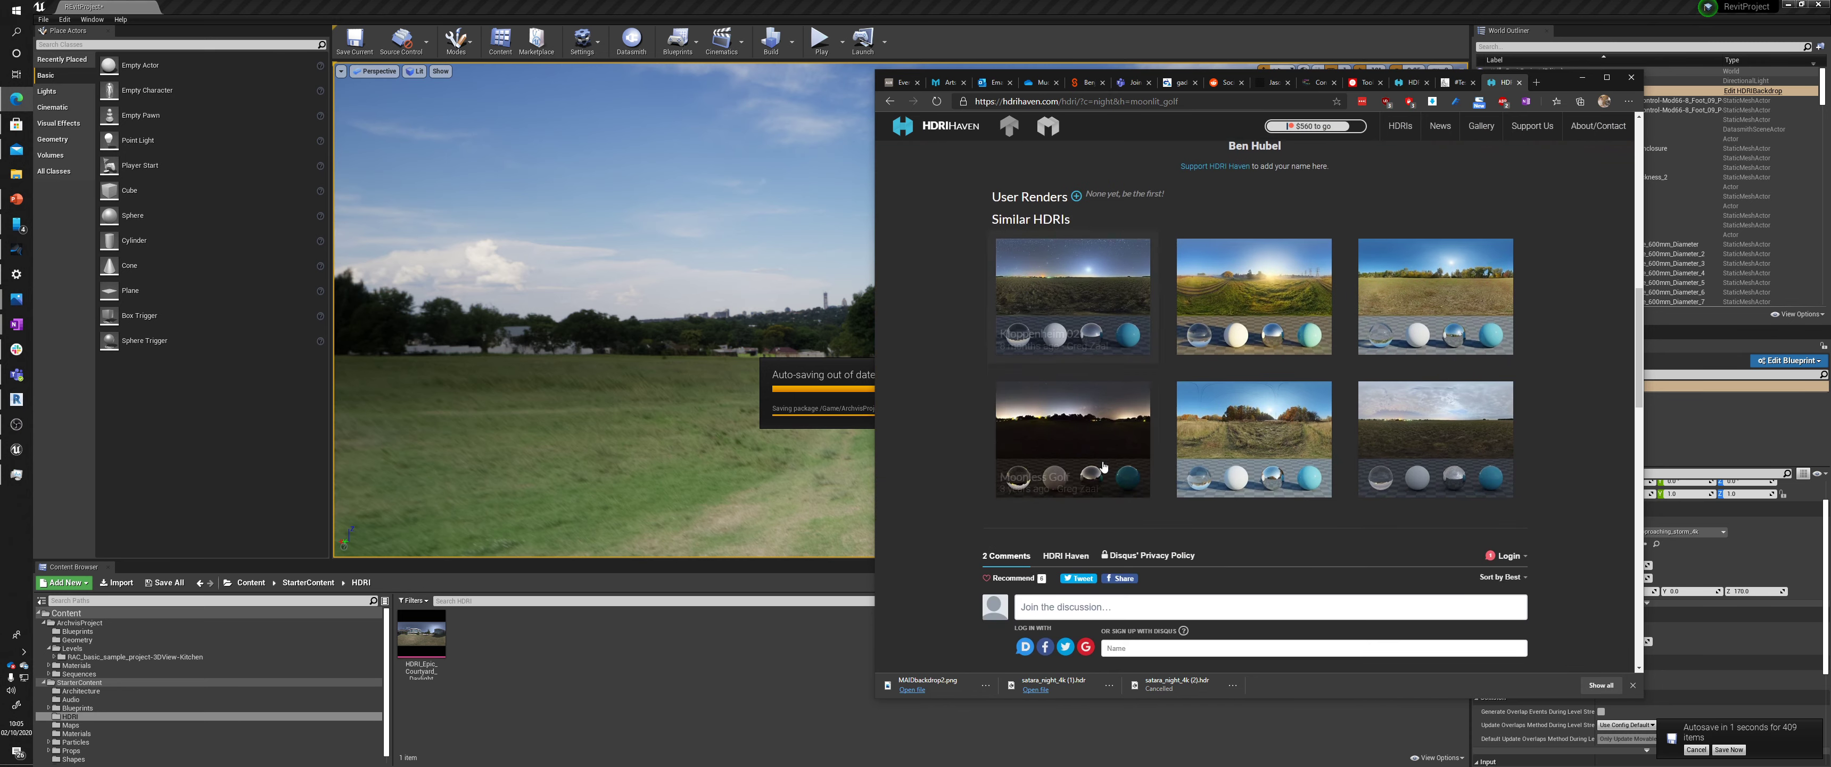
pyautogui.scroll(6, 1076, 476)
pyautogui.scroll(5, 1076, 481)
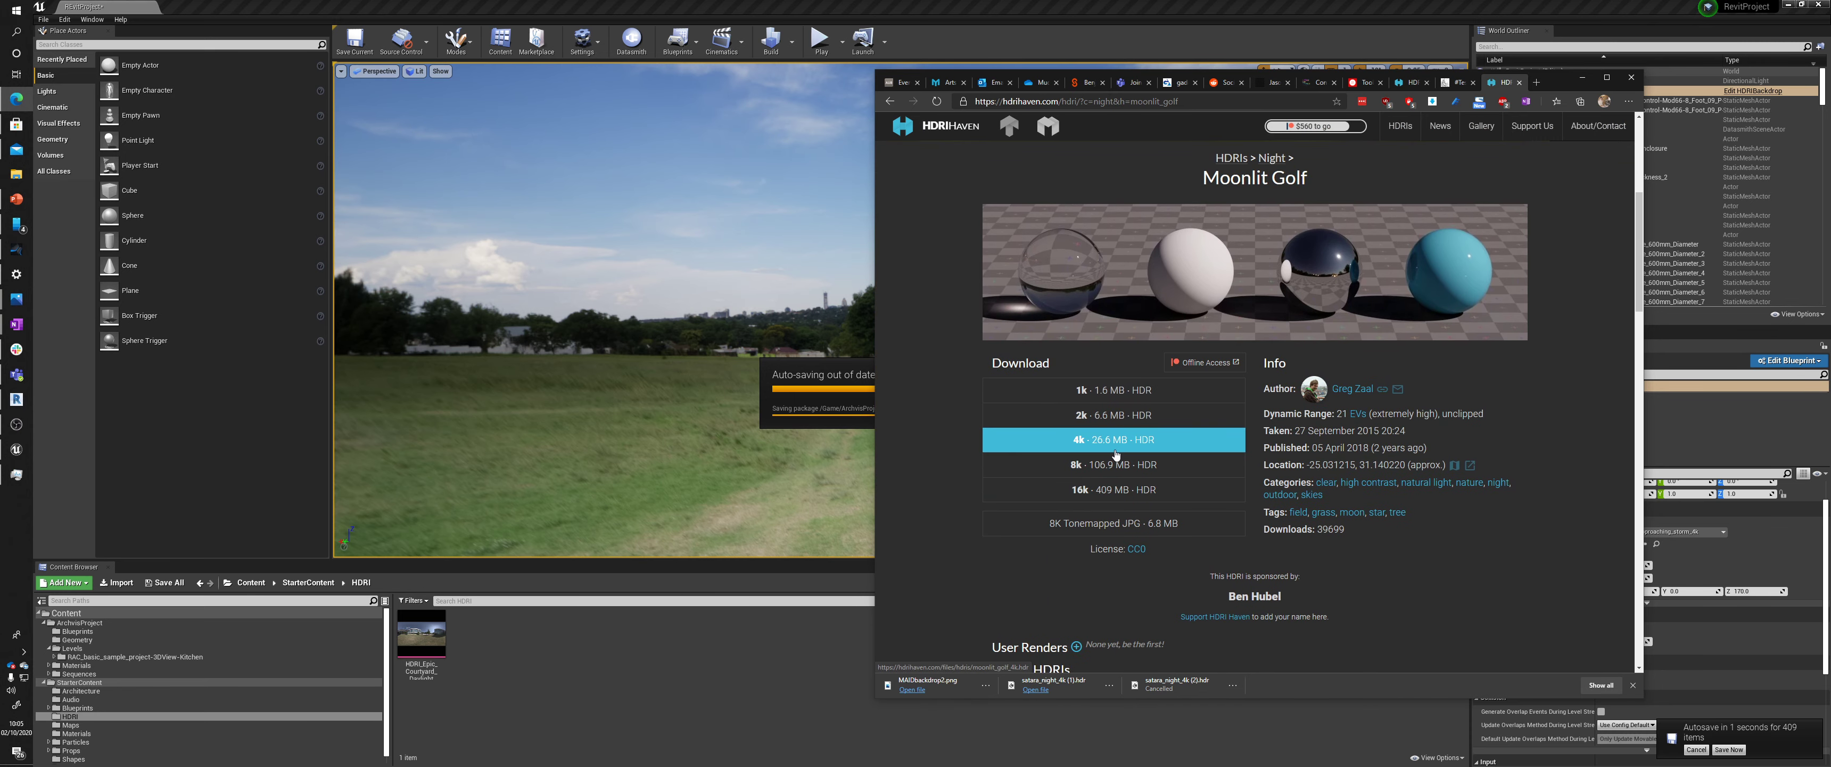
pyautogui.click(1094, 440)
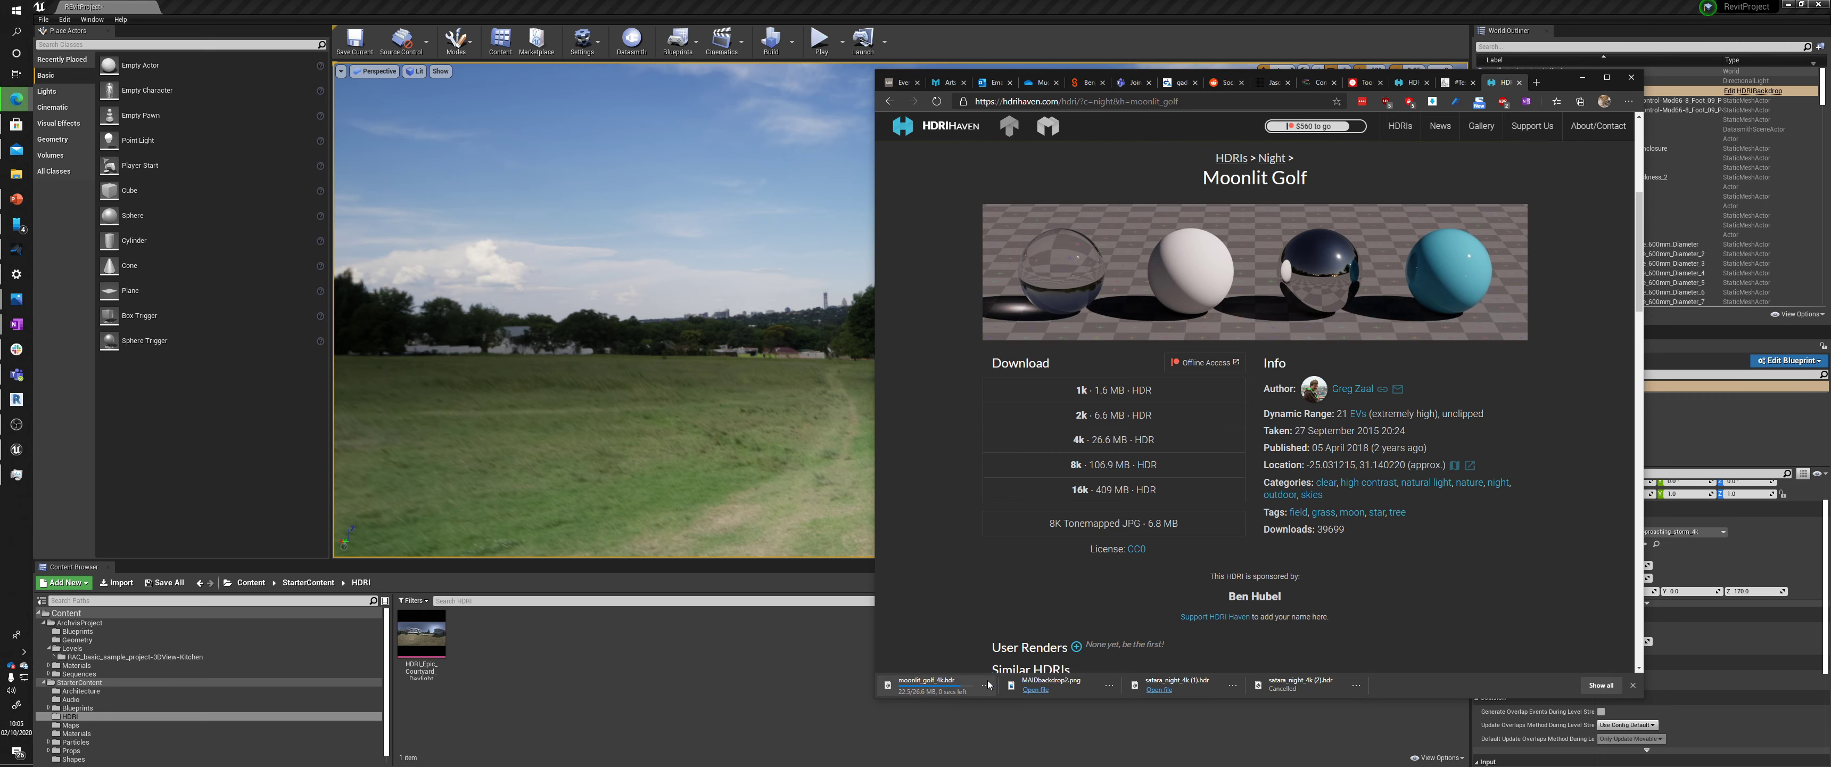
pyautogui.click(786, 680)
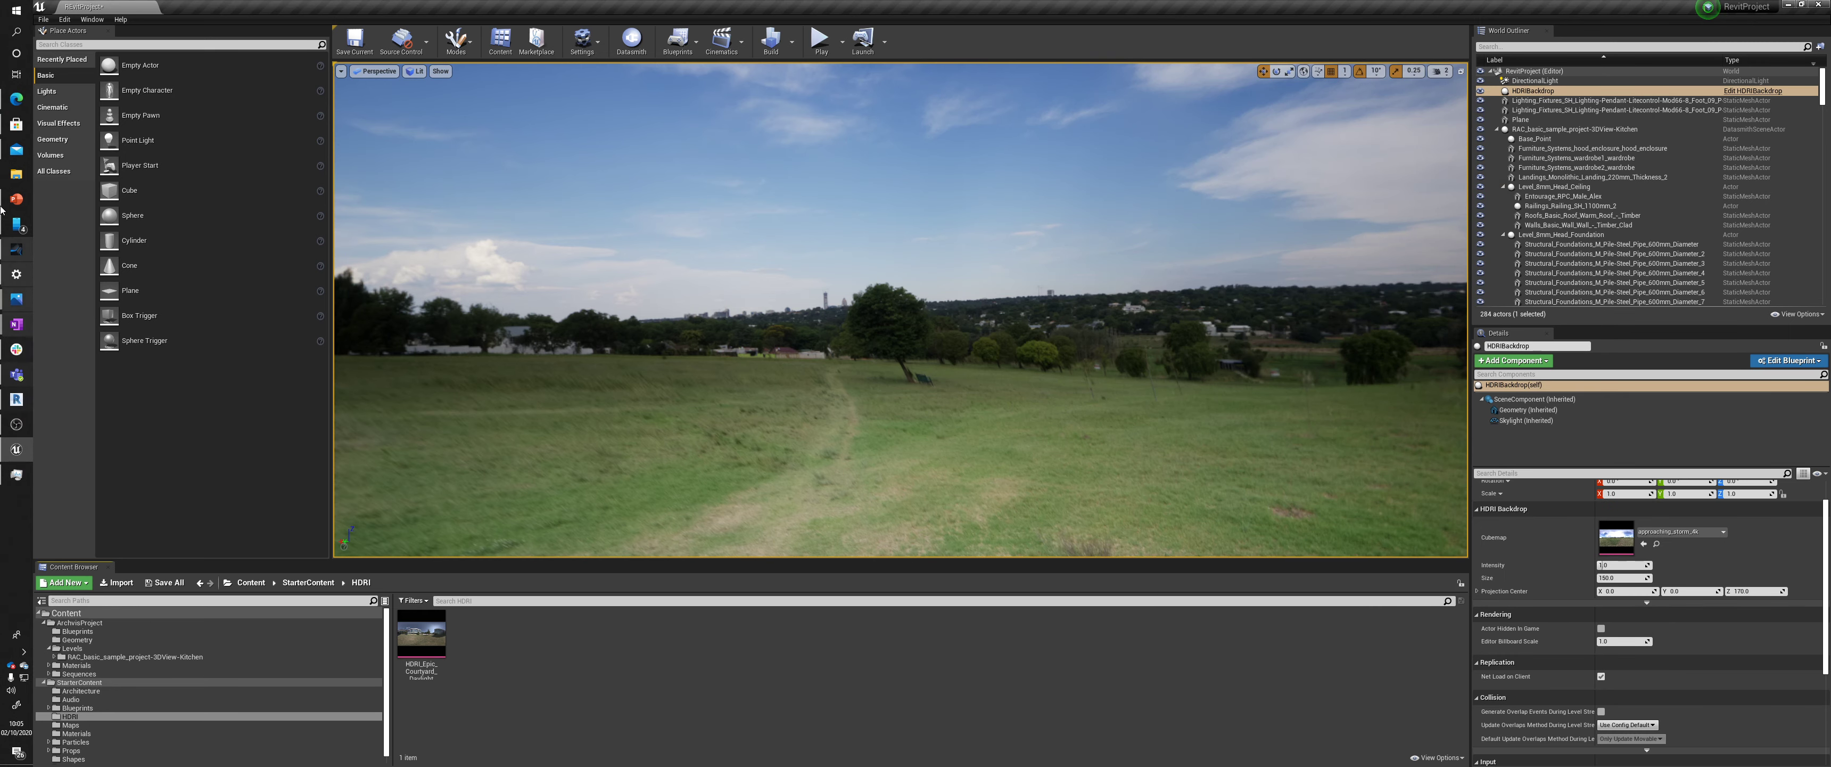
# Import moonlit_golf_4k.hdr from the Downloads folder in File Explorer into the StarterContent HDRI folder
pyautogui.click(15, 173)
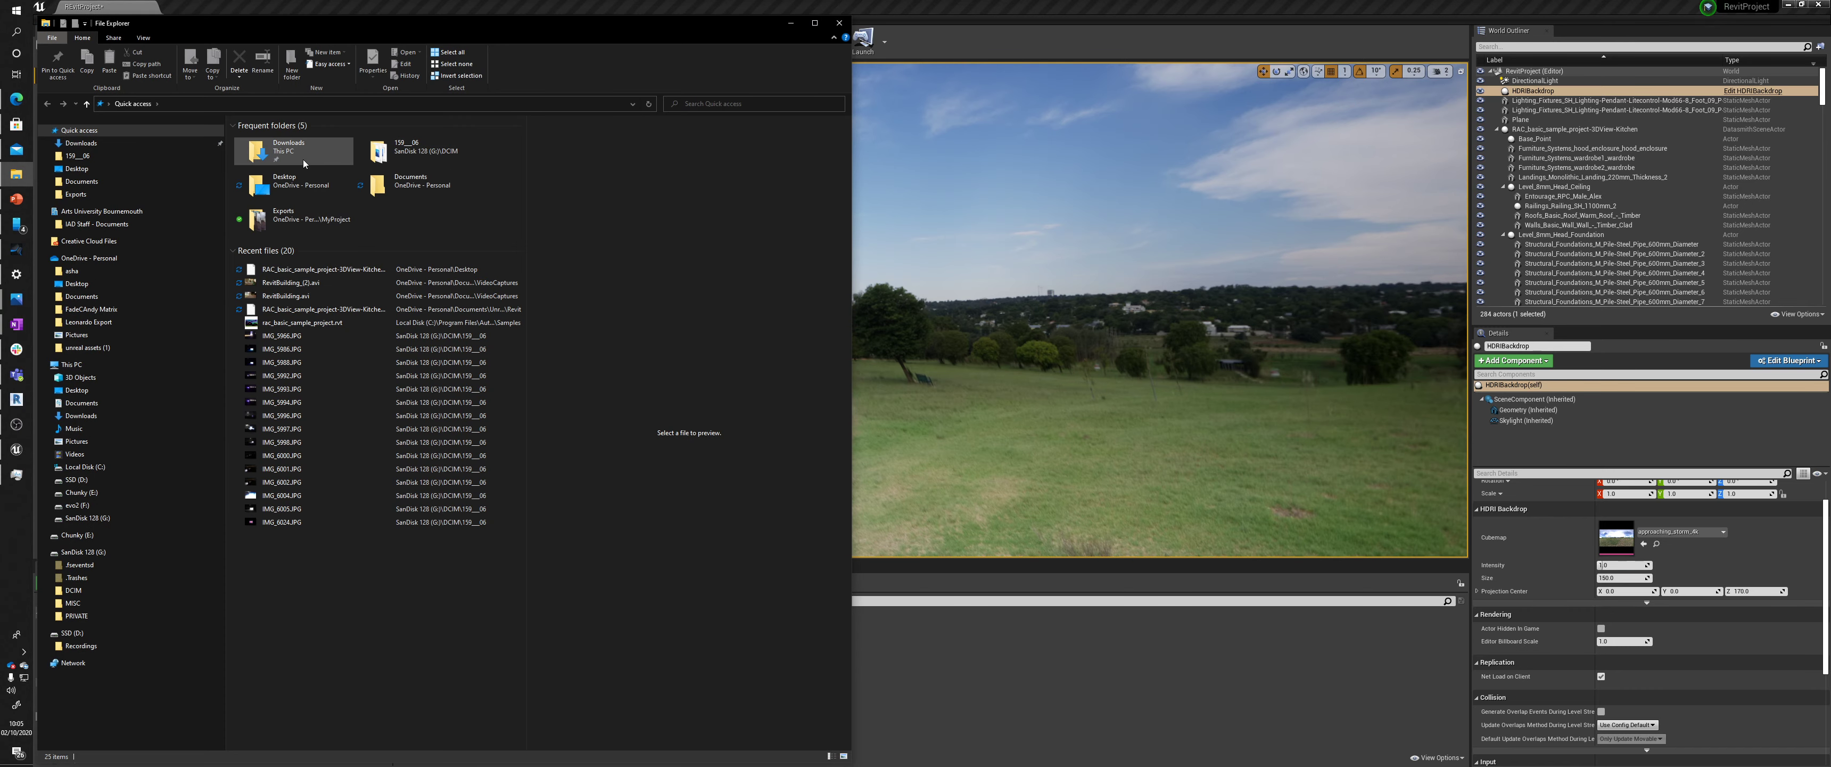
pyautogui.doubleClick(302, 159)
pyautogui.moveTo(303, 152); pyautogui.dragTo(312, 201)
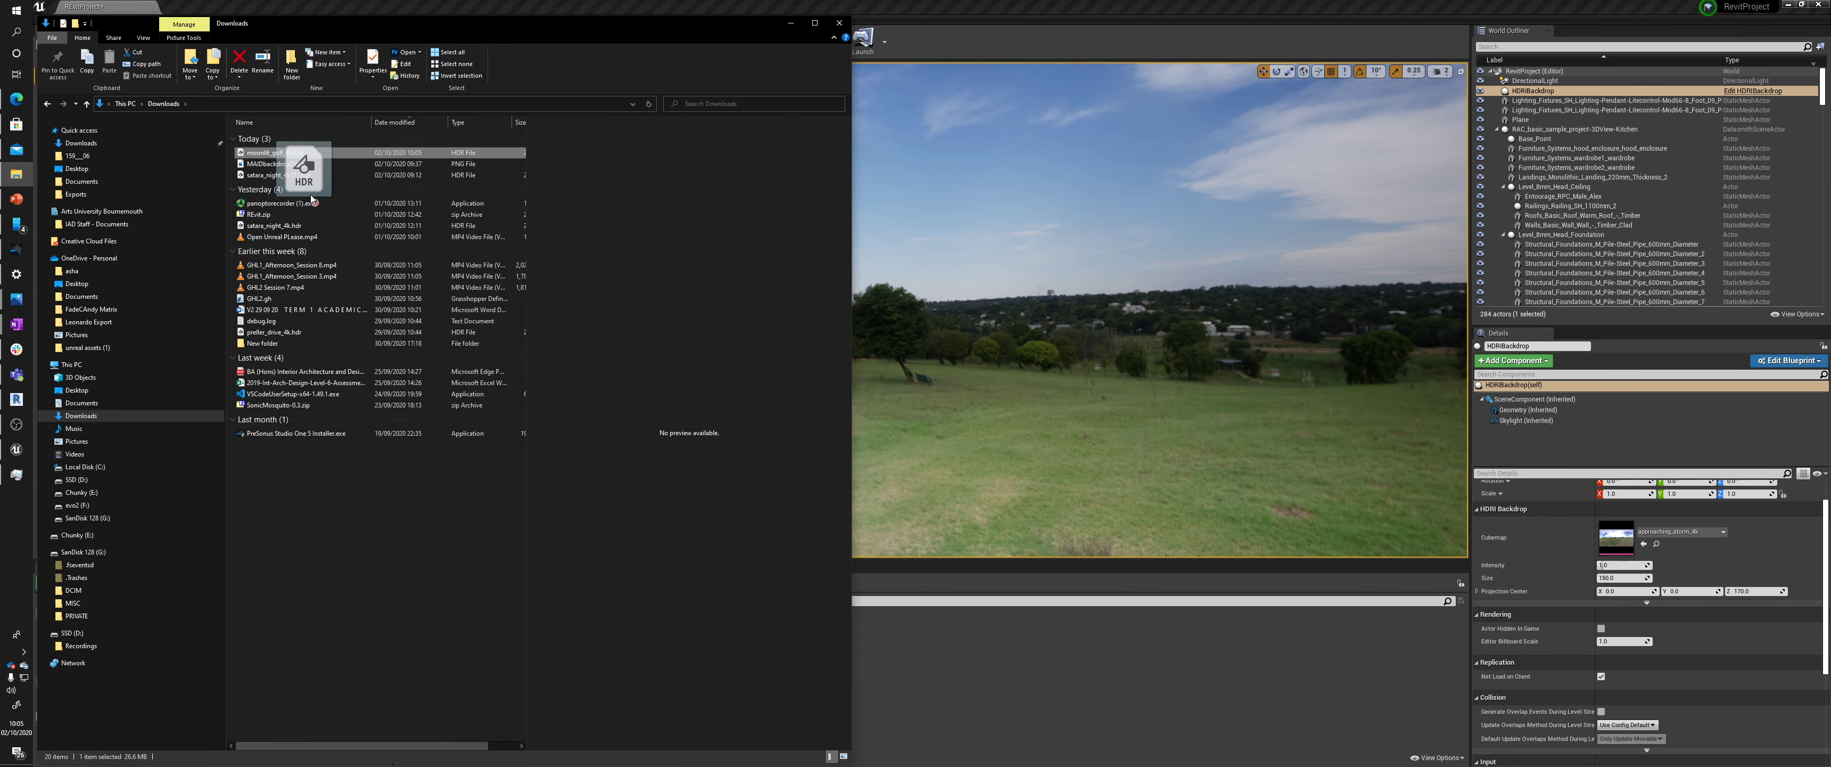
pyautogui.moveTo(1032, 662); pyautogui.dragTo(1032, 663)
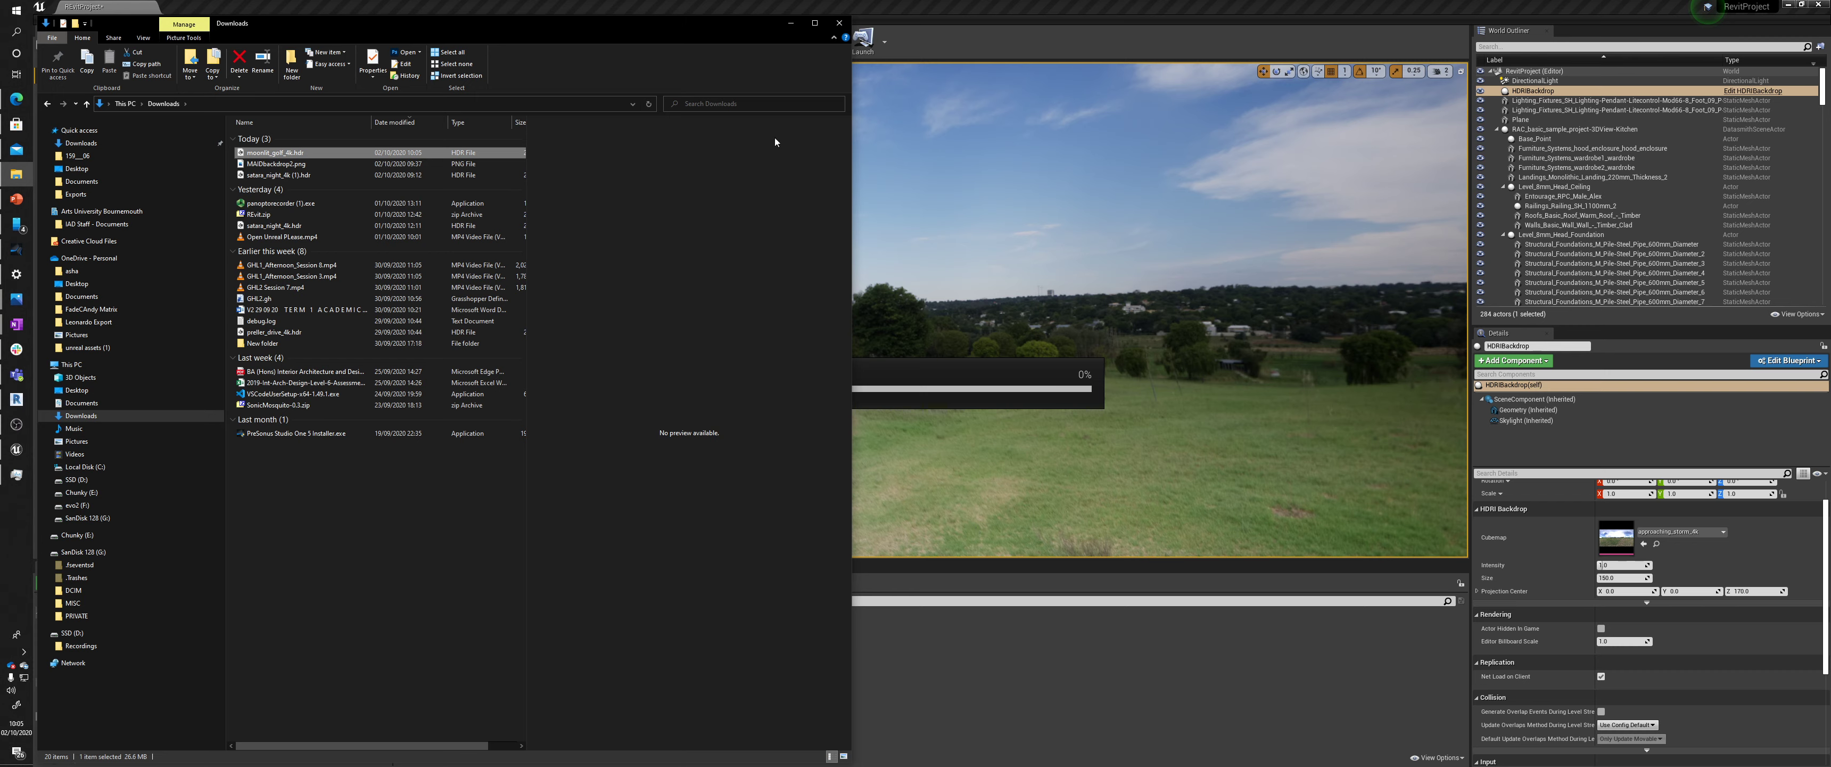
pyautogui.click(788, 25)
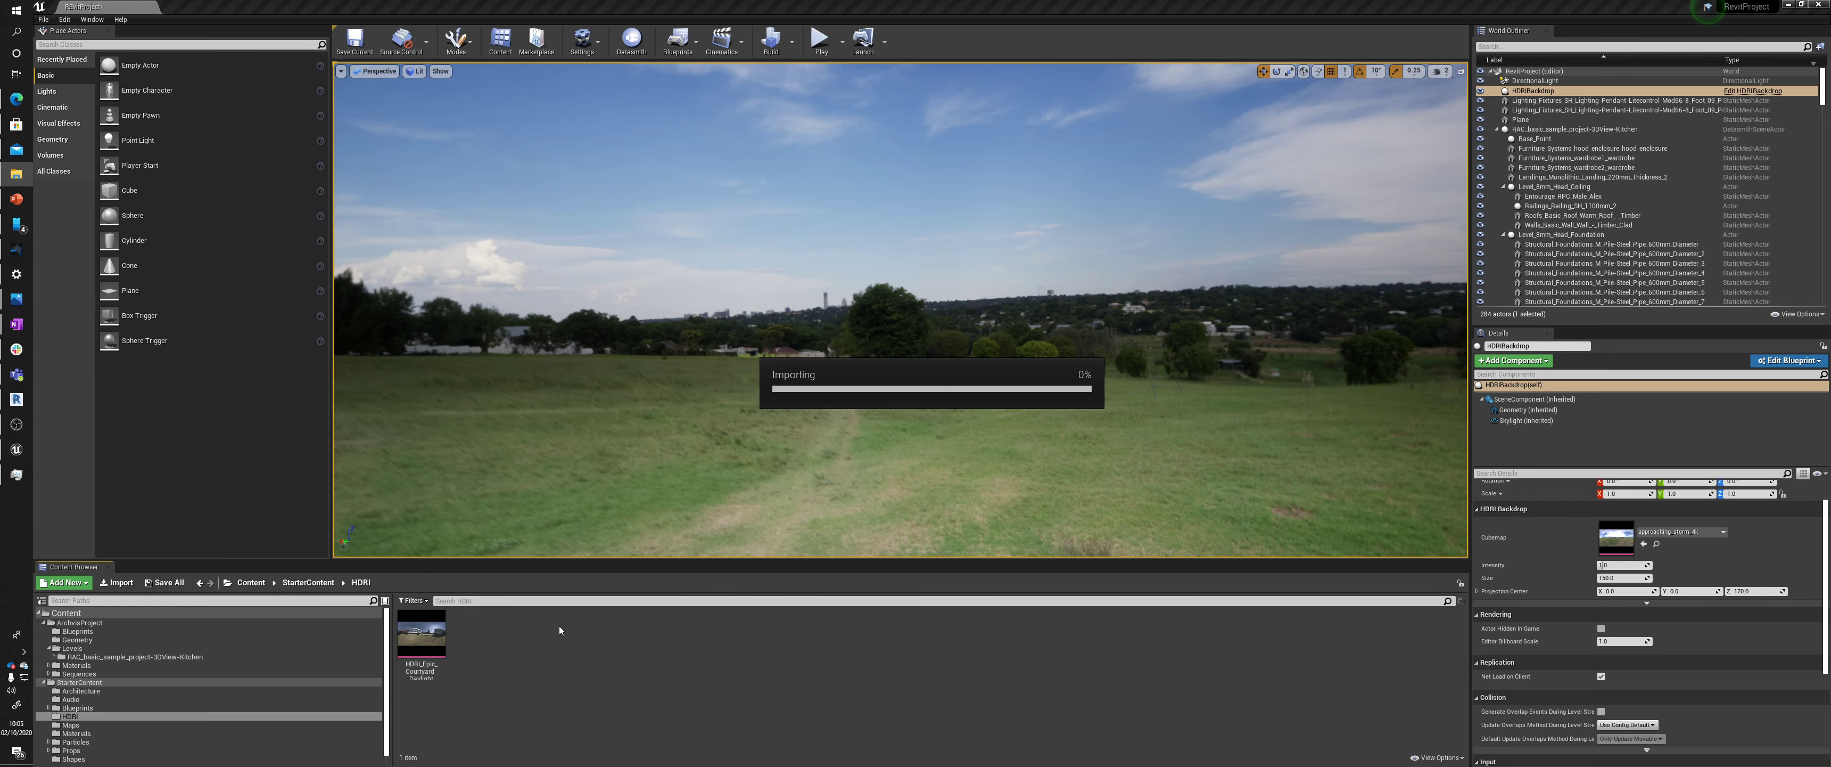
# Assign the imported moonlit_golf_4k texture as the HDRI backdrop's cubemap and check the night lighting around the house
pyautogui.moveTo(471, 632); pyautogui.dragTo(1615, 531)
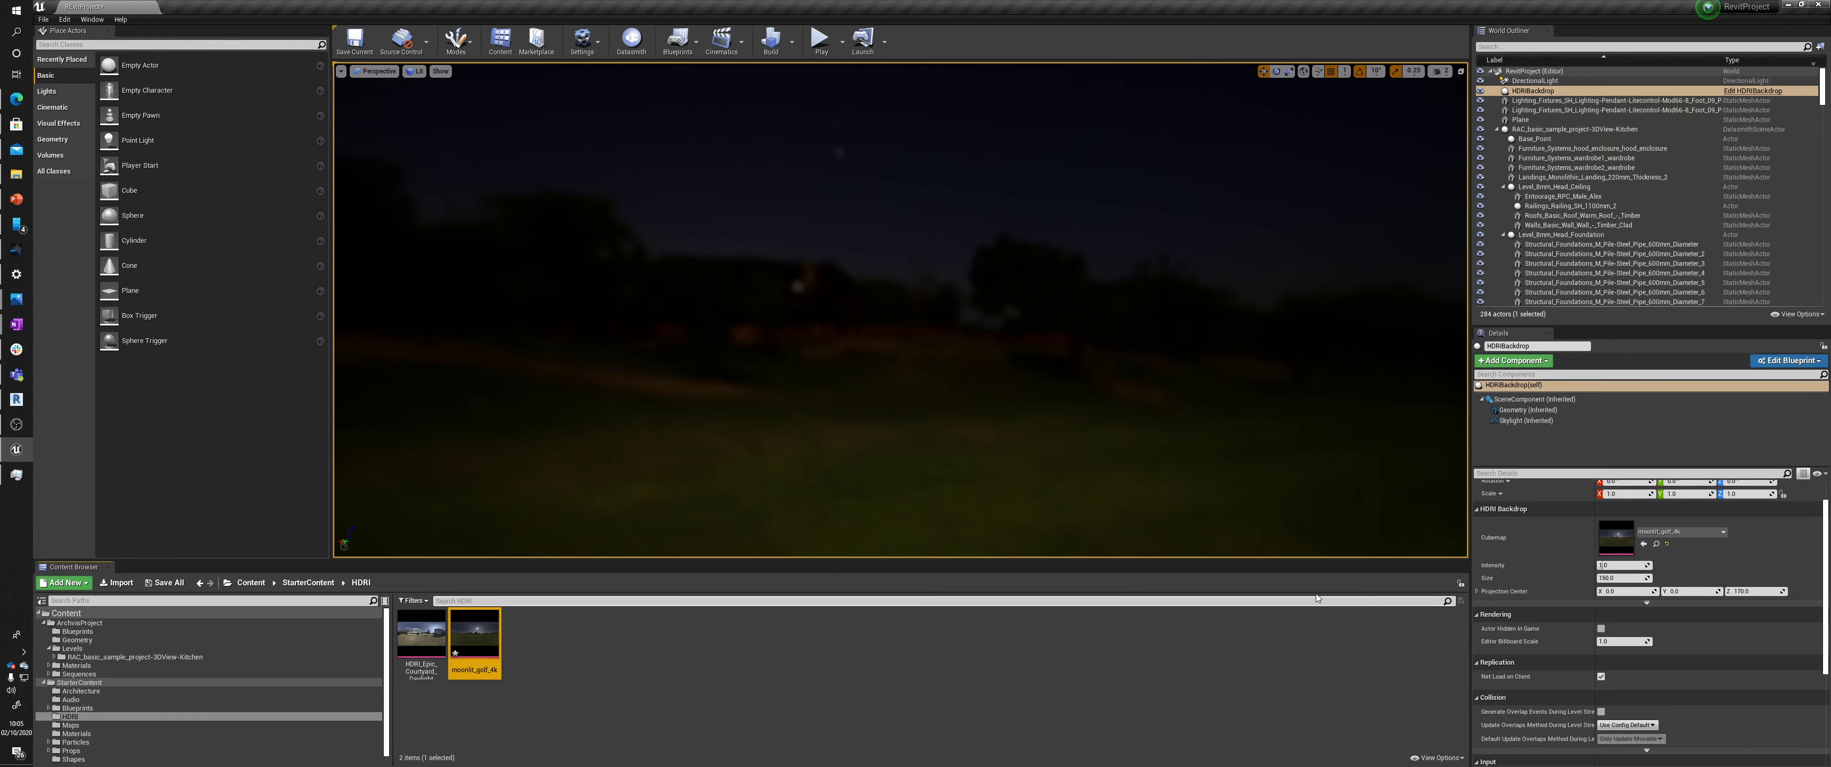
pyautogui.moveTo(602, 247); pyautogui.dragTo(1254, 103, button='right')
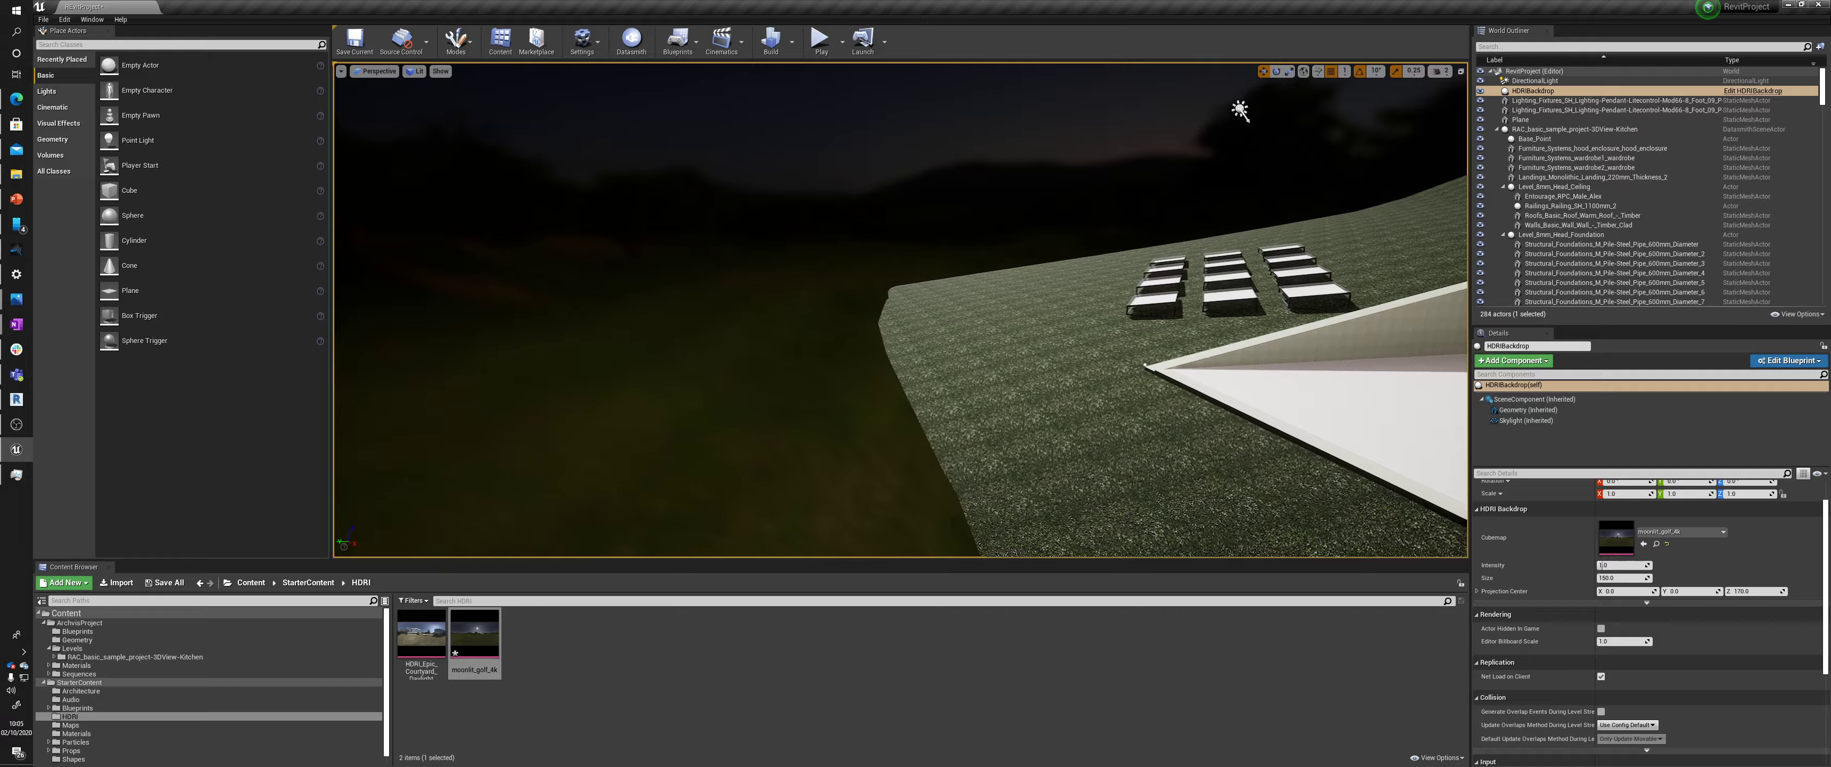
pyautogui.moveTo(1053, 159); pyautogui.dragTo(1002, 271, button='right')
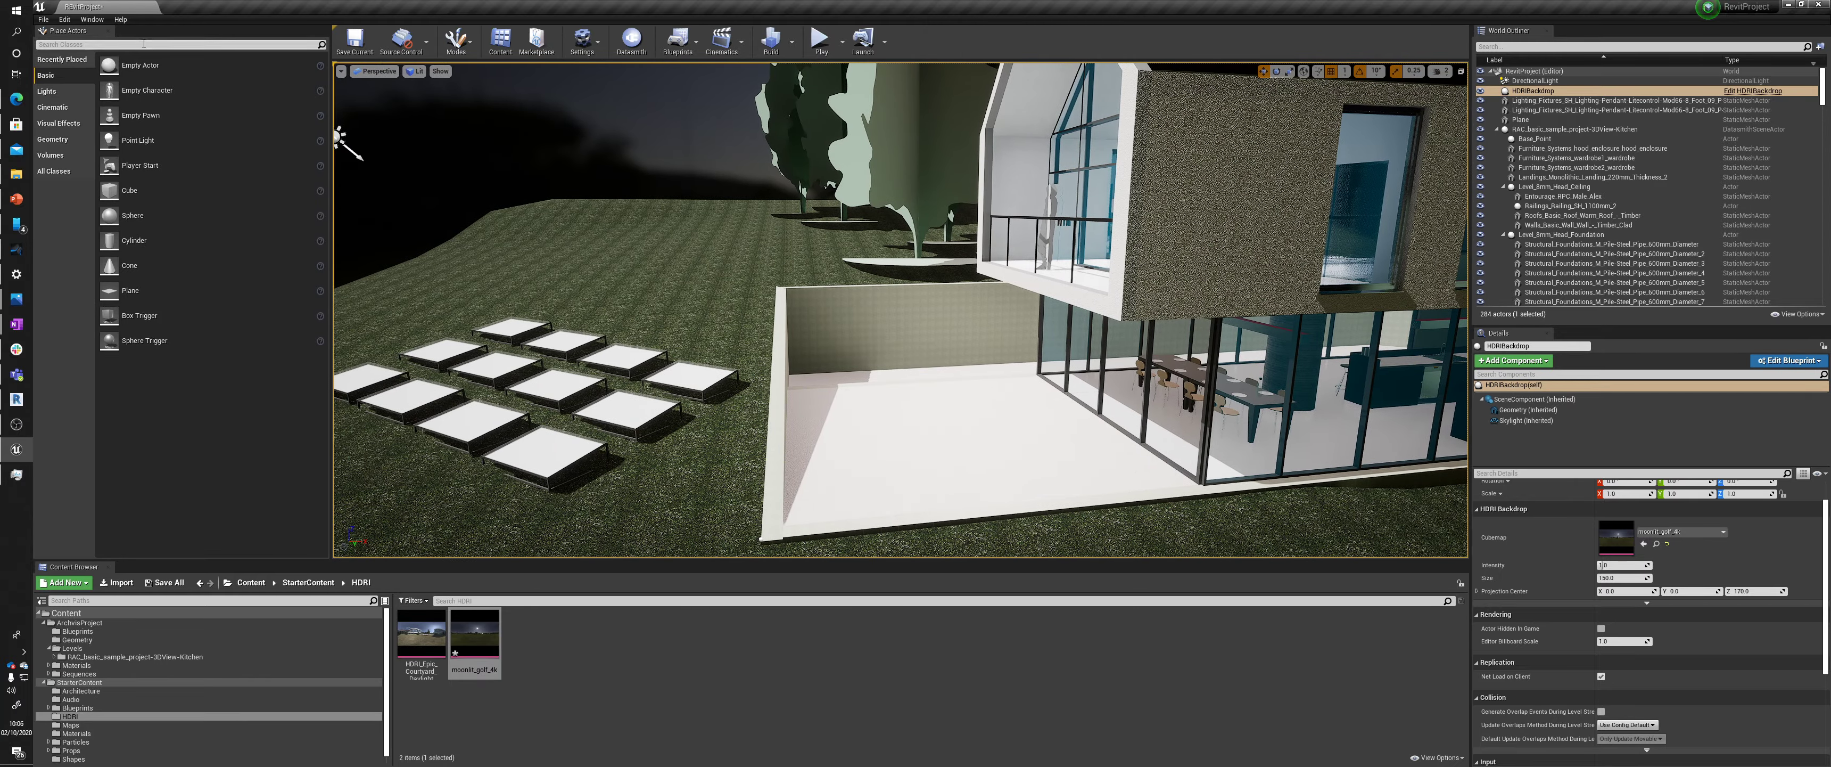
pyautogui.moveTo(782, 284); pyautogui.dragTo(974, 284, button='right')
# Search the editor preferences for exposure, then clear the search and close the preferences
pyautogui.click(64, 19)
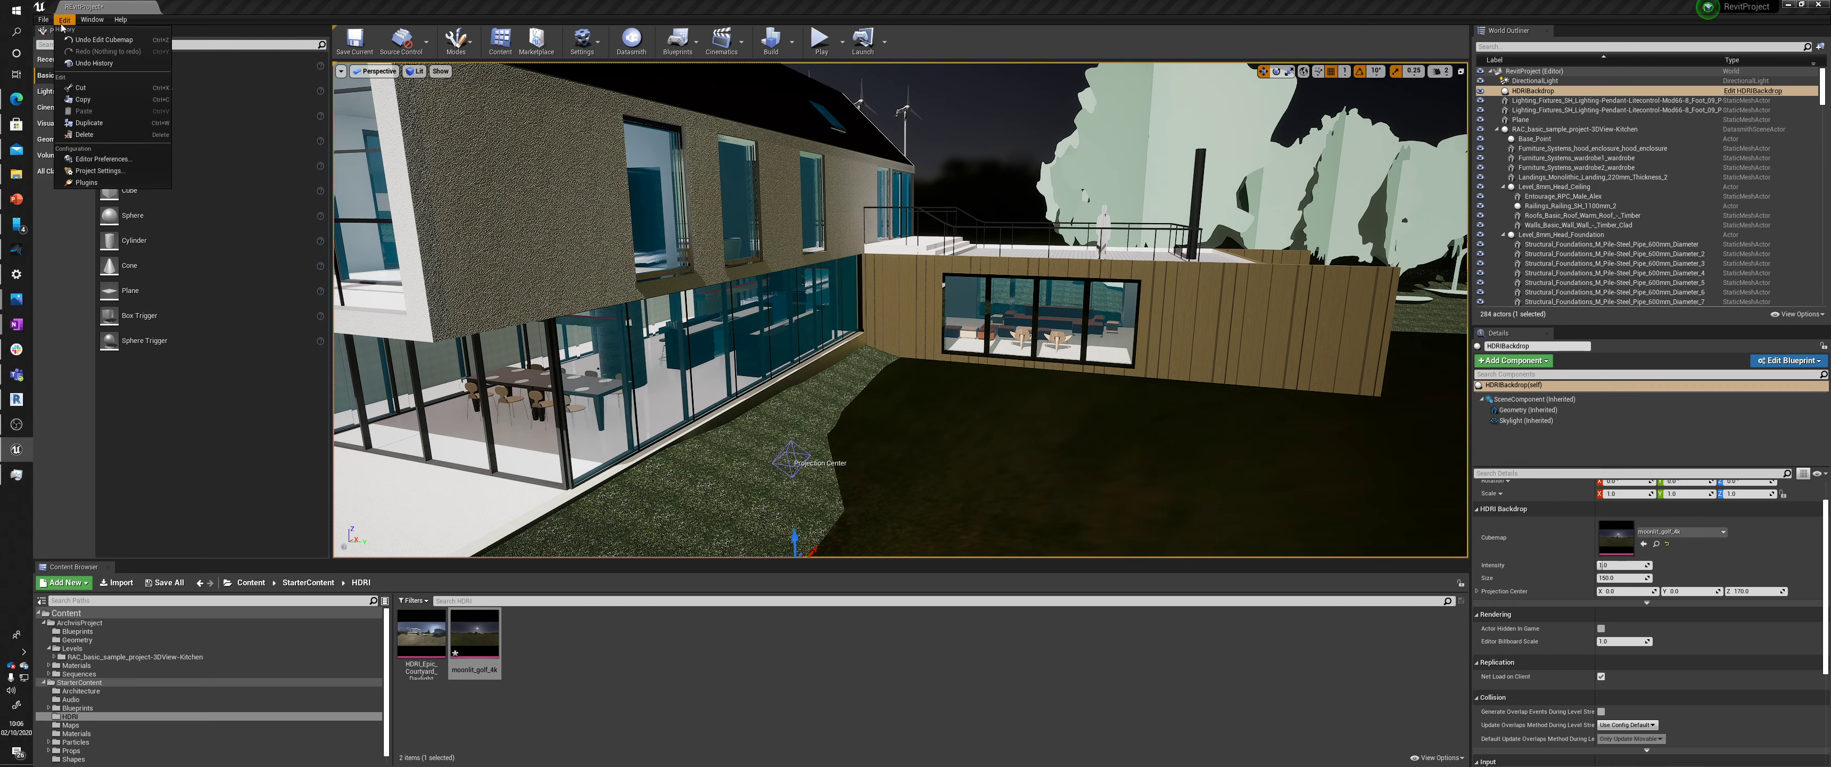
pyautogui.click(106, 160)
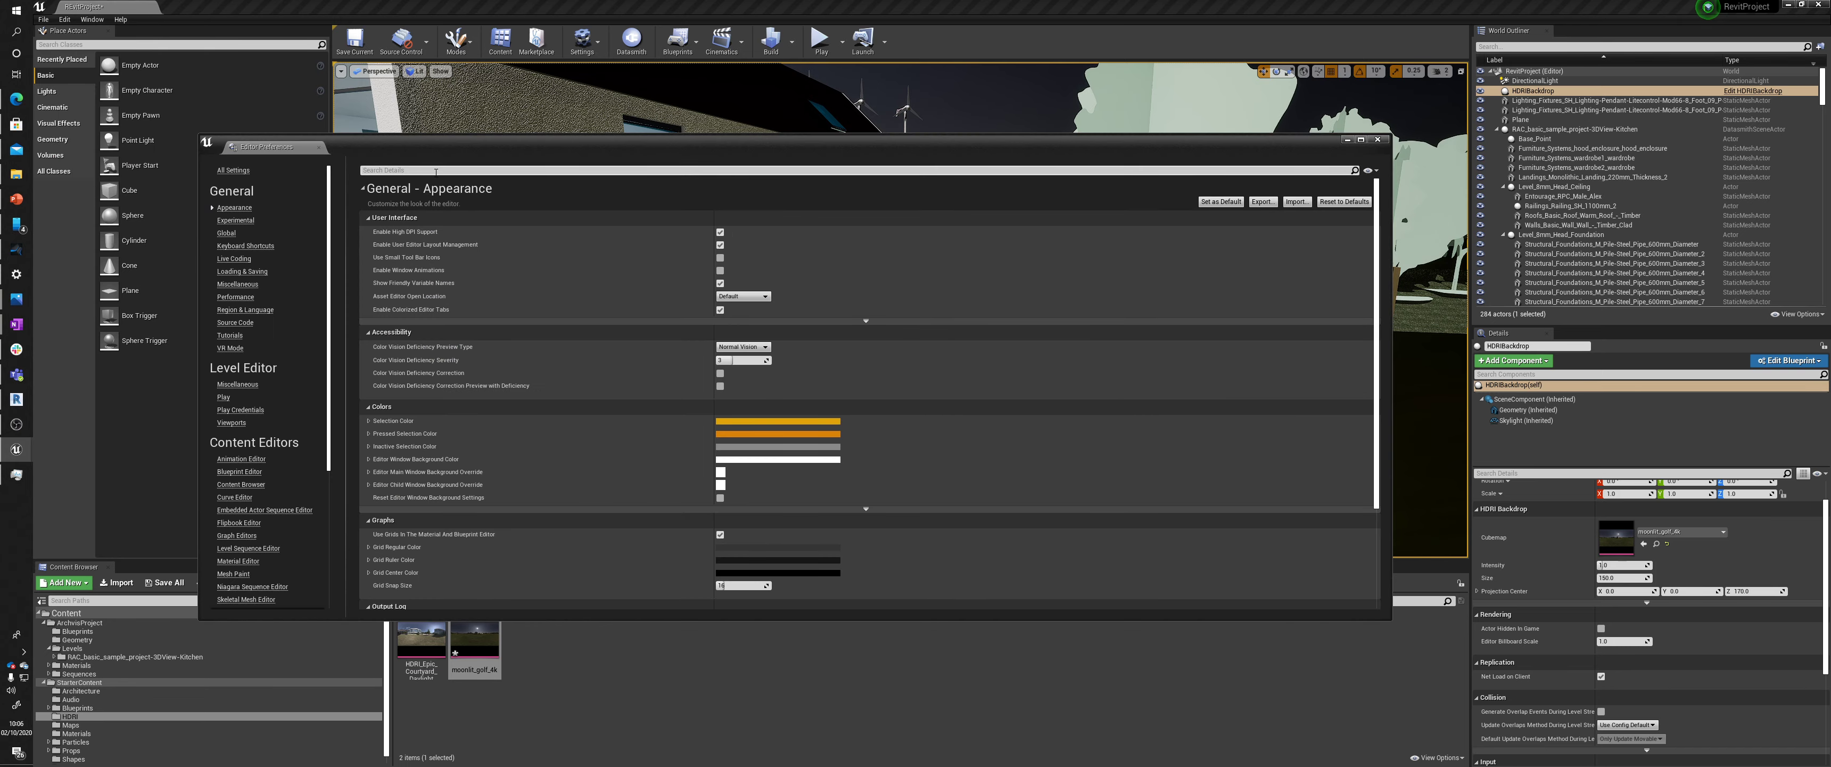
pyautogui.click(436, 171)
pyautogui.write('exposure')
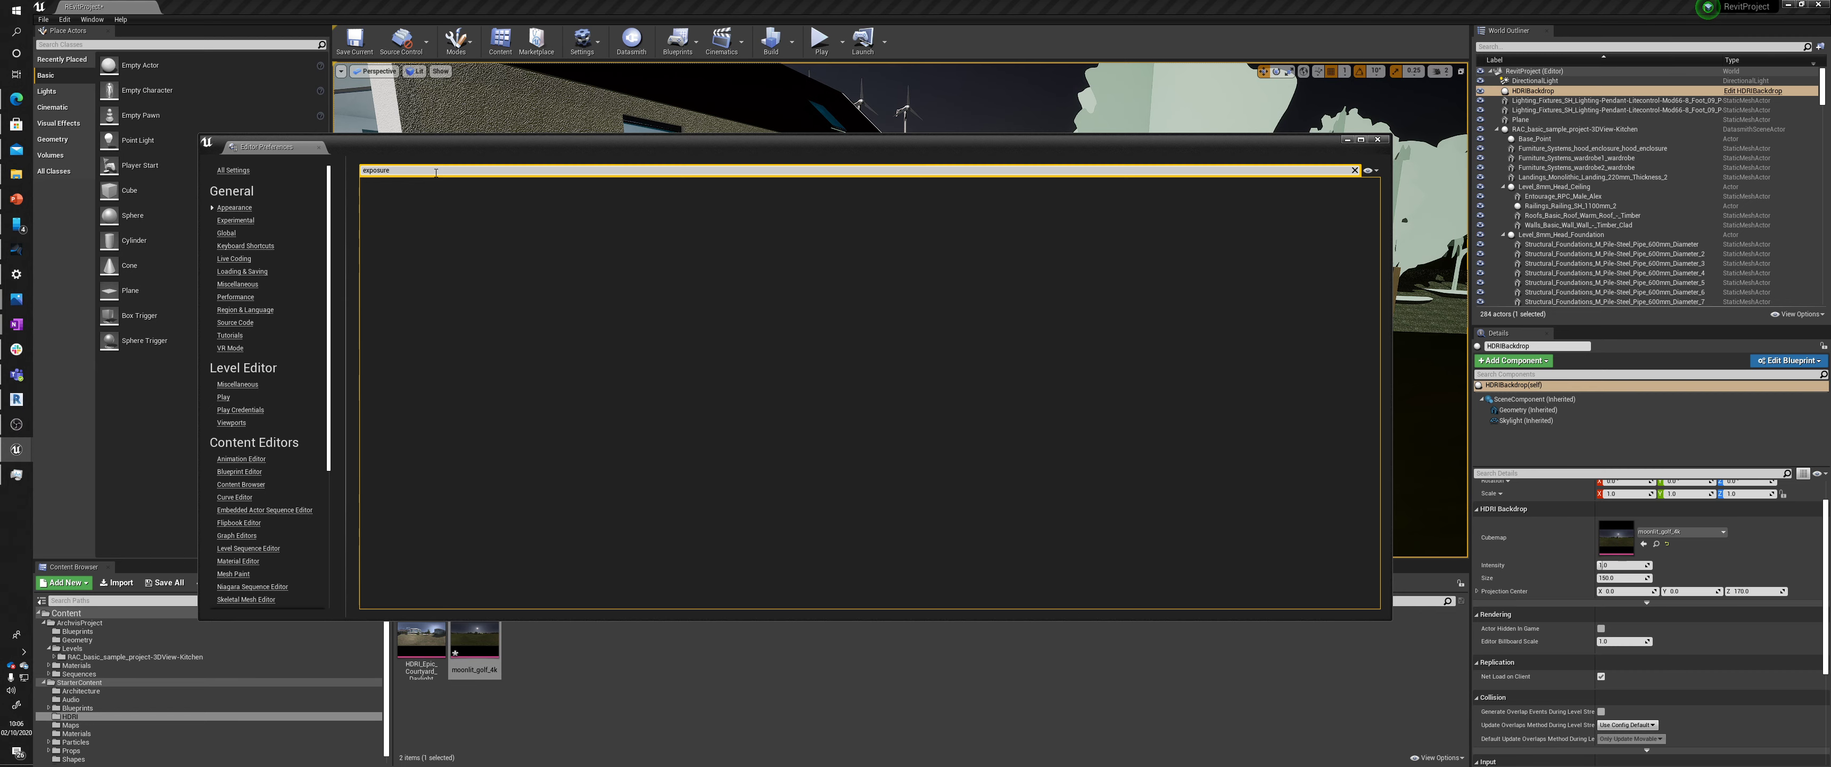
pyautogui.press('BackSpace')
pyautogui.press('BackSpace')
pyautogui.press('BackSpace')
pyautogui.press('BackSpace')
pyautogui.press('BackSpace')
pyautogui.press('BackSpace')
pyautogui.press('BackSpace')
pyautogui.press('BackSpace')
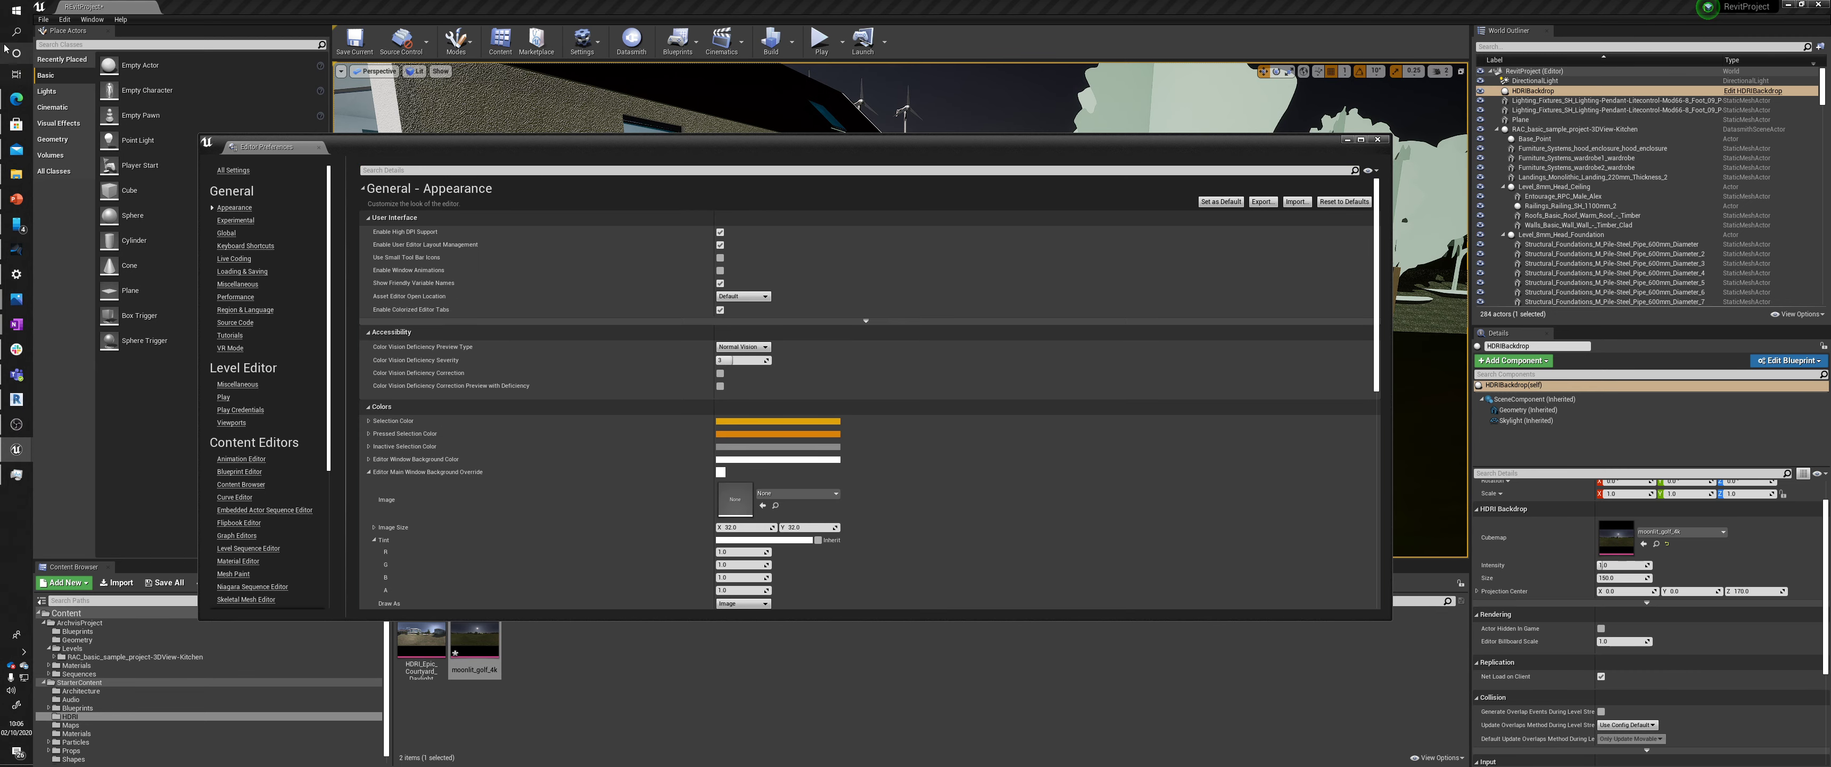
pyautogui.click(1377, 140)
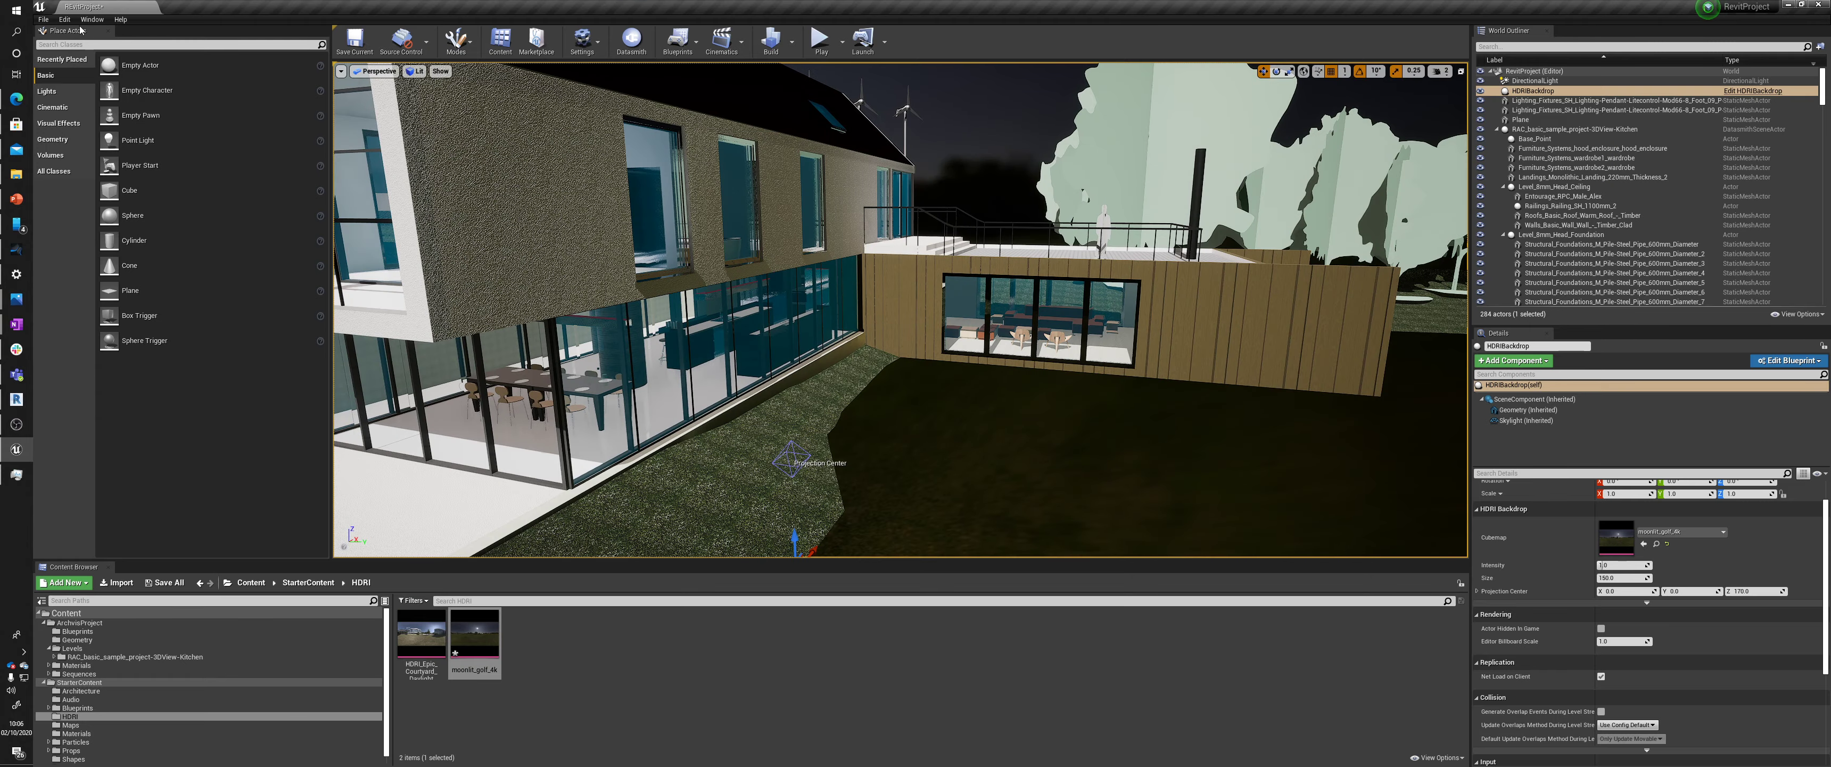
# Search the project settings for the auto exposure options and close the settings without changing them
pyautogui.click(64, 19)
pyautogui.click(99, 171)
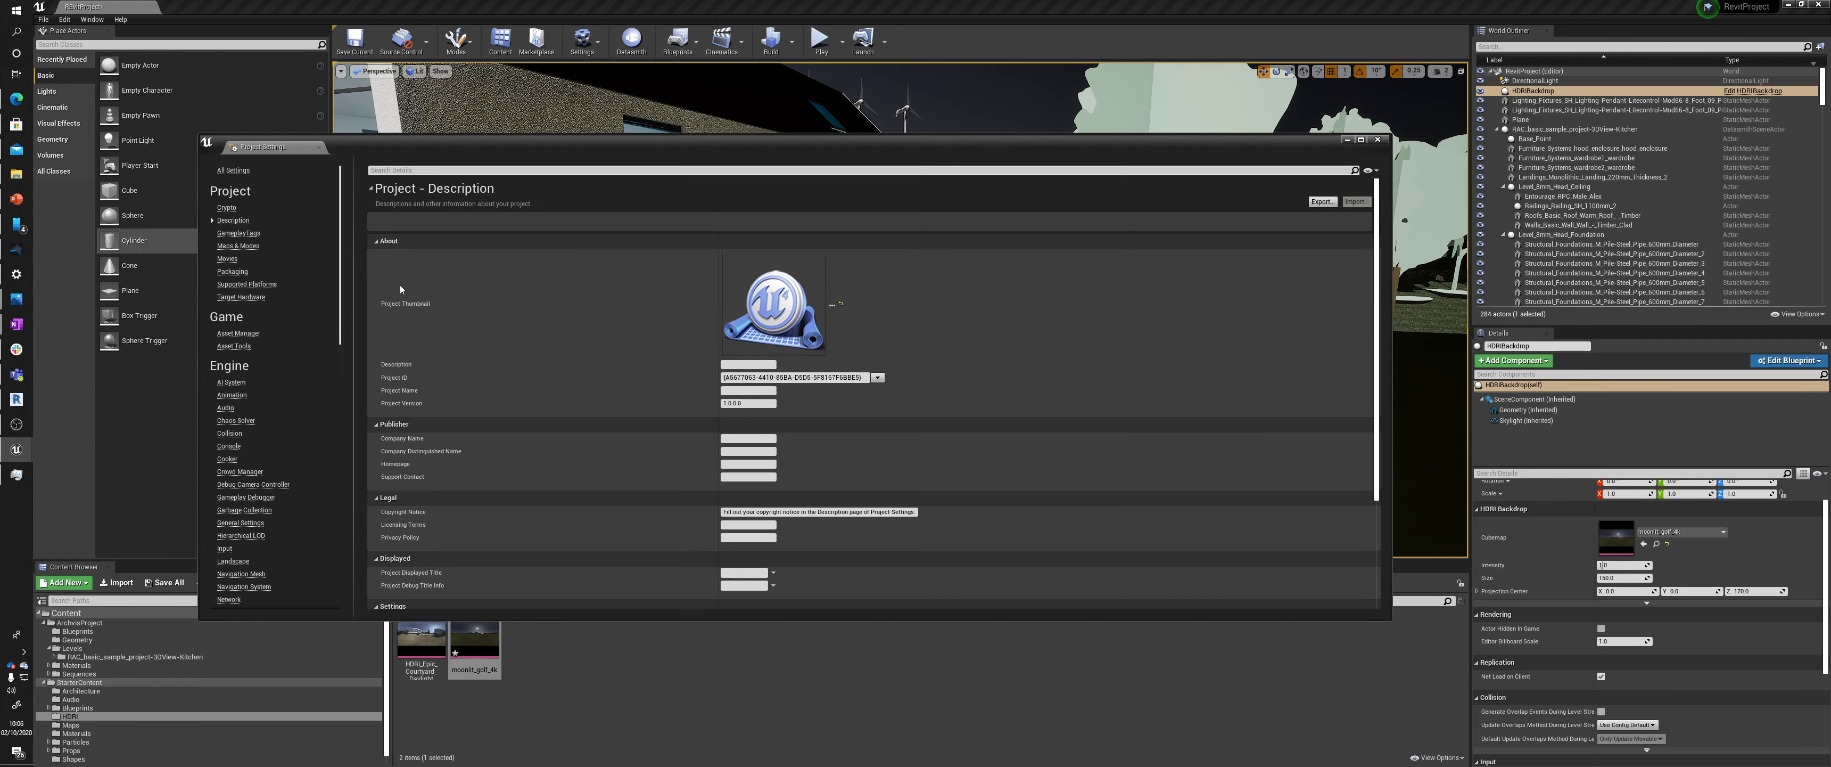
pyautogui.click(678, 171)
pyautogui.write('expos')
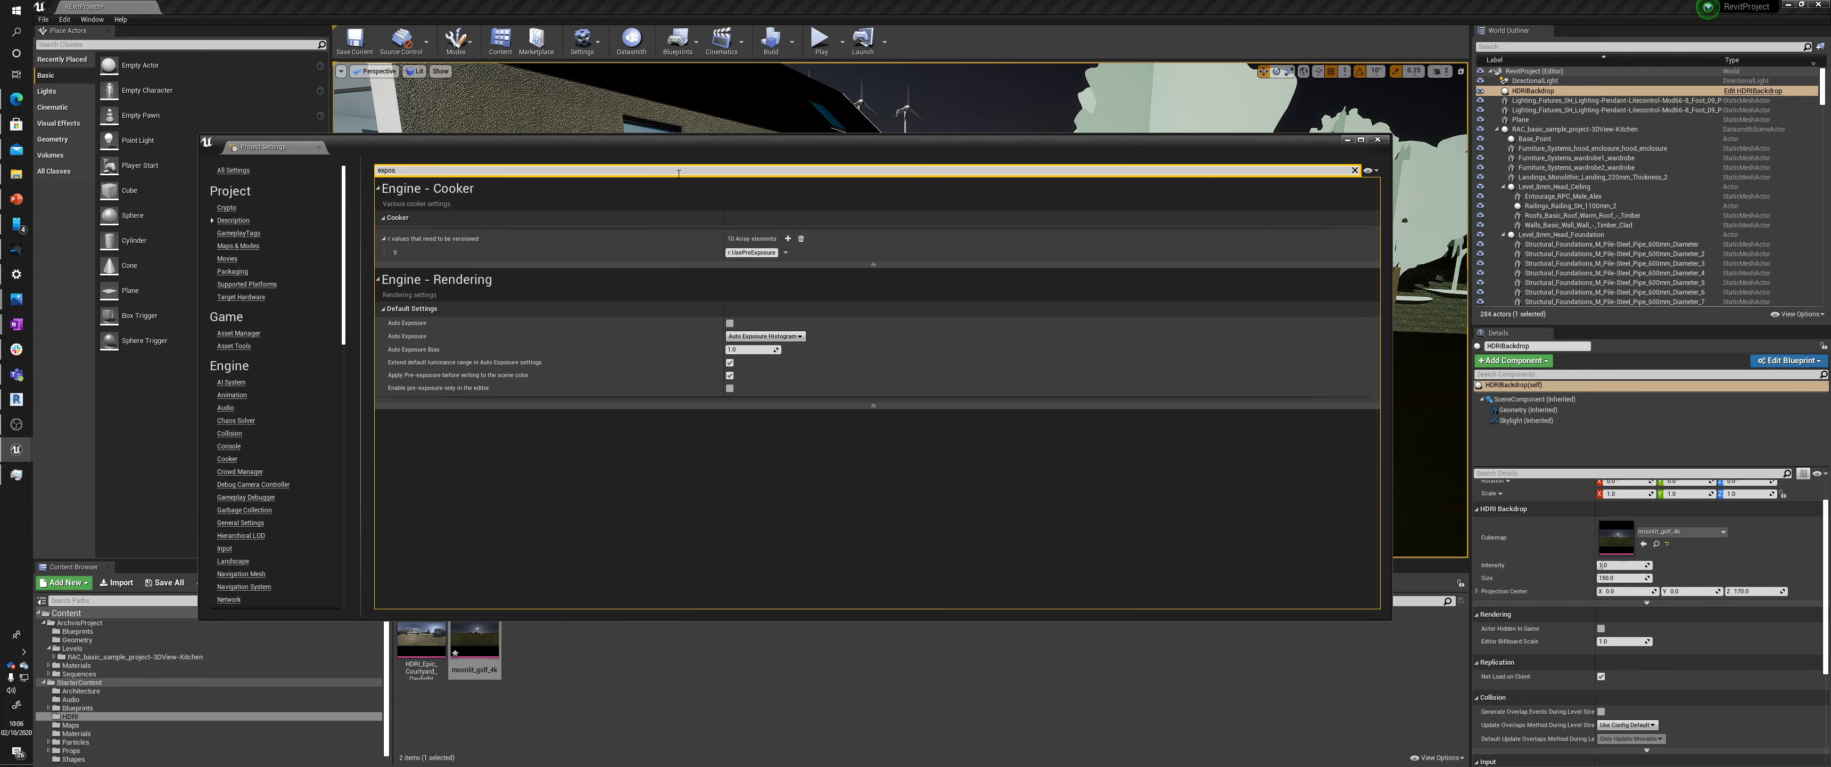
pyautogui.press('Escape')
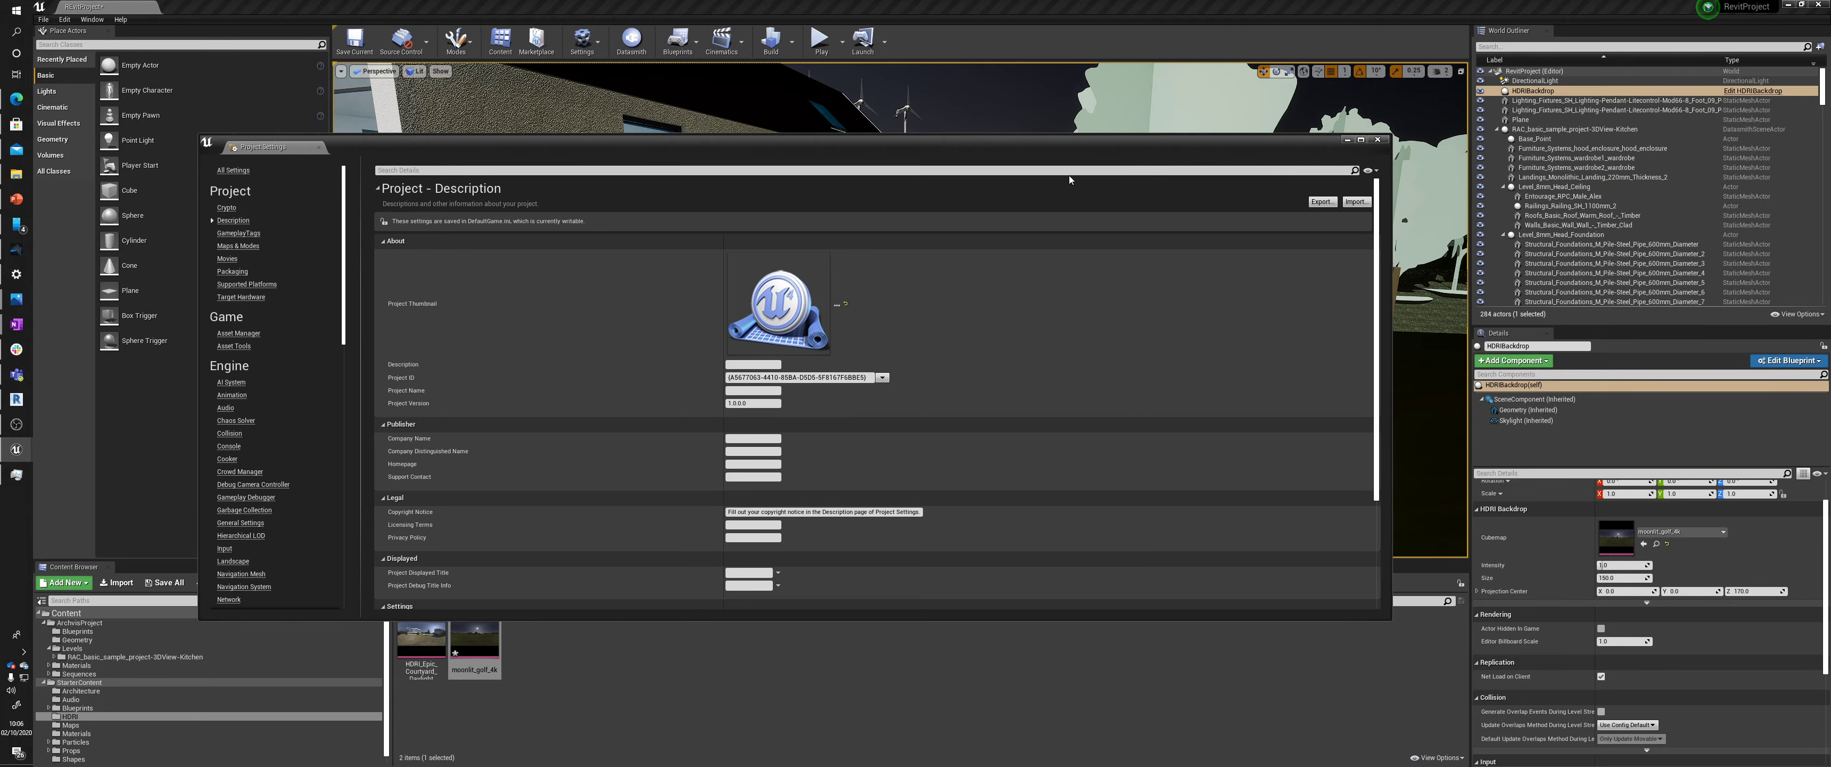
pyautogui.click(1380, 140)
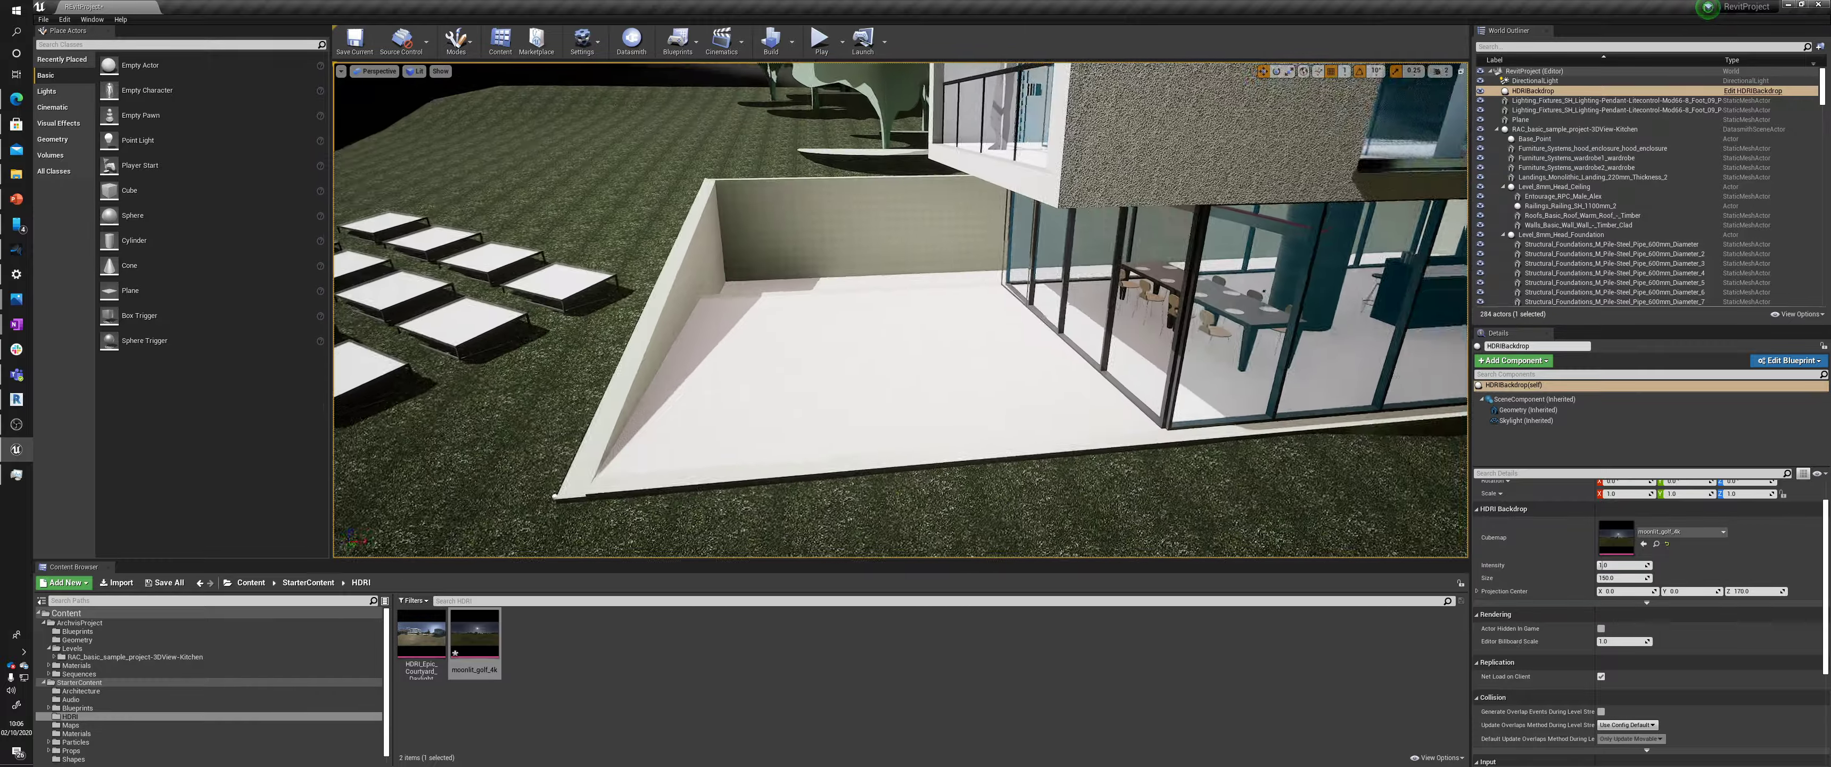
# Select the DirectionalLight and examine how it lights the terrace and glazed facade
pyautogui.moveTo(901, 310)
pyautogui.mouseDown(button='right')
pyautogui.moveTo(995, 313)
pyautogui.moveTo(824, 340)
pyautogui.moveTo(860, 334)
pyautogui.mouseUp(button='right')
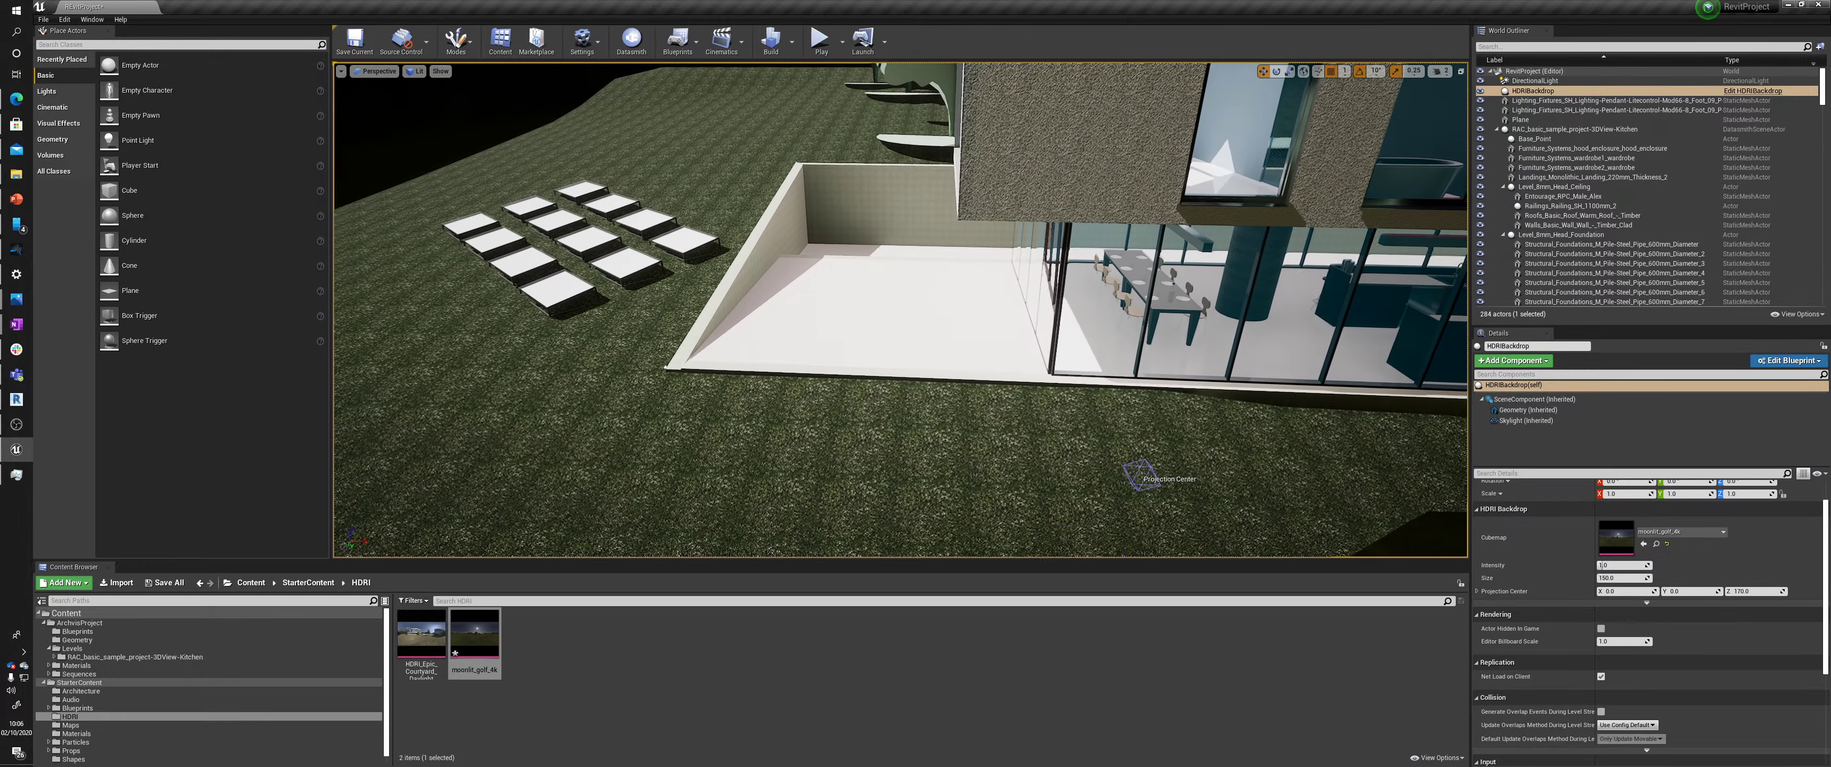
pyautogui.moveTo(1016, 321); pyautogui.dragTo(989, 320, button='right')
pyautogui.click(1543, 82)
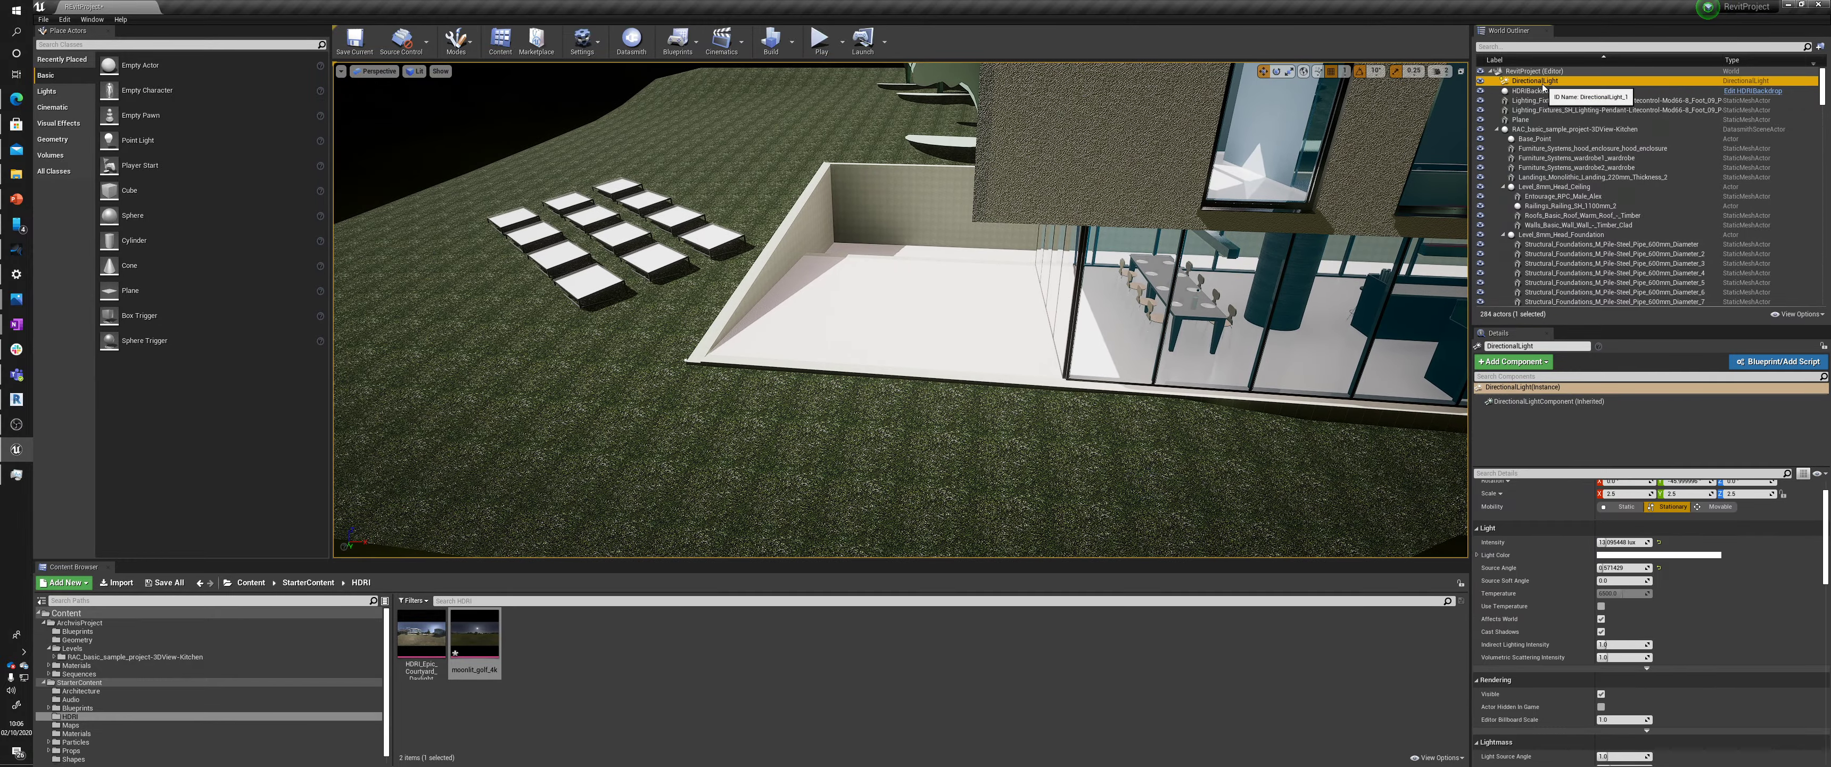
pyautogui.moveTo(1272, 342); pyautogui.dragTo(1031, 343, button='right')
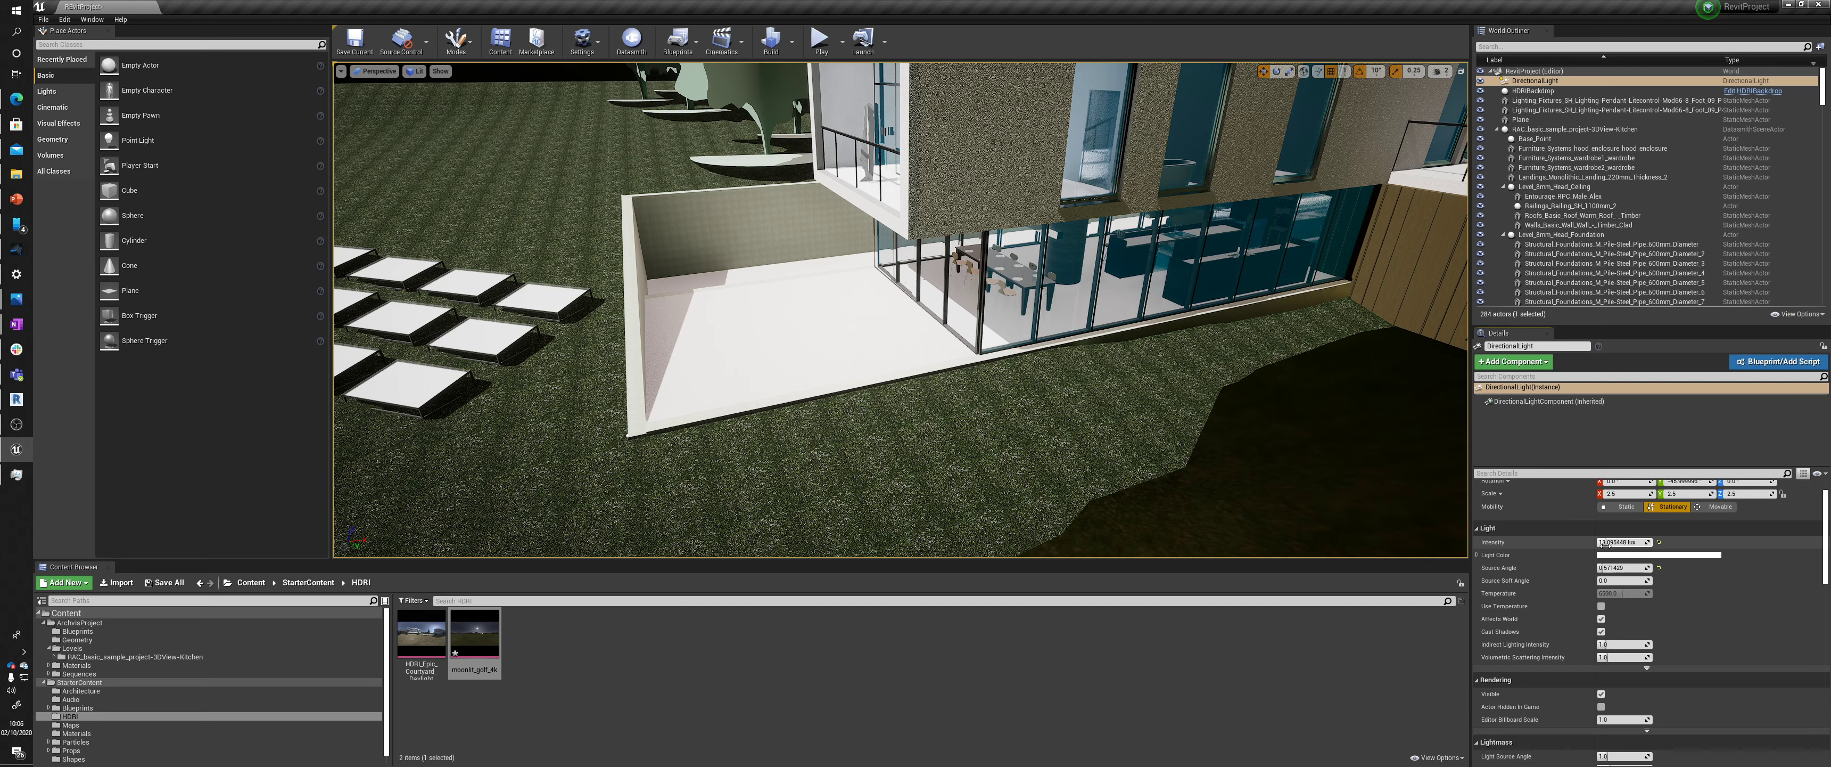
# Set the DirectionalLight's intensity to about 2 lux
pyautogui.write('0')
pyautogui.press('Return')
pyautogui.moveTo(1623, 542); pyautogui.dragTo(1635, 542)
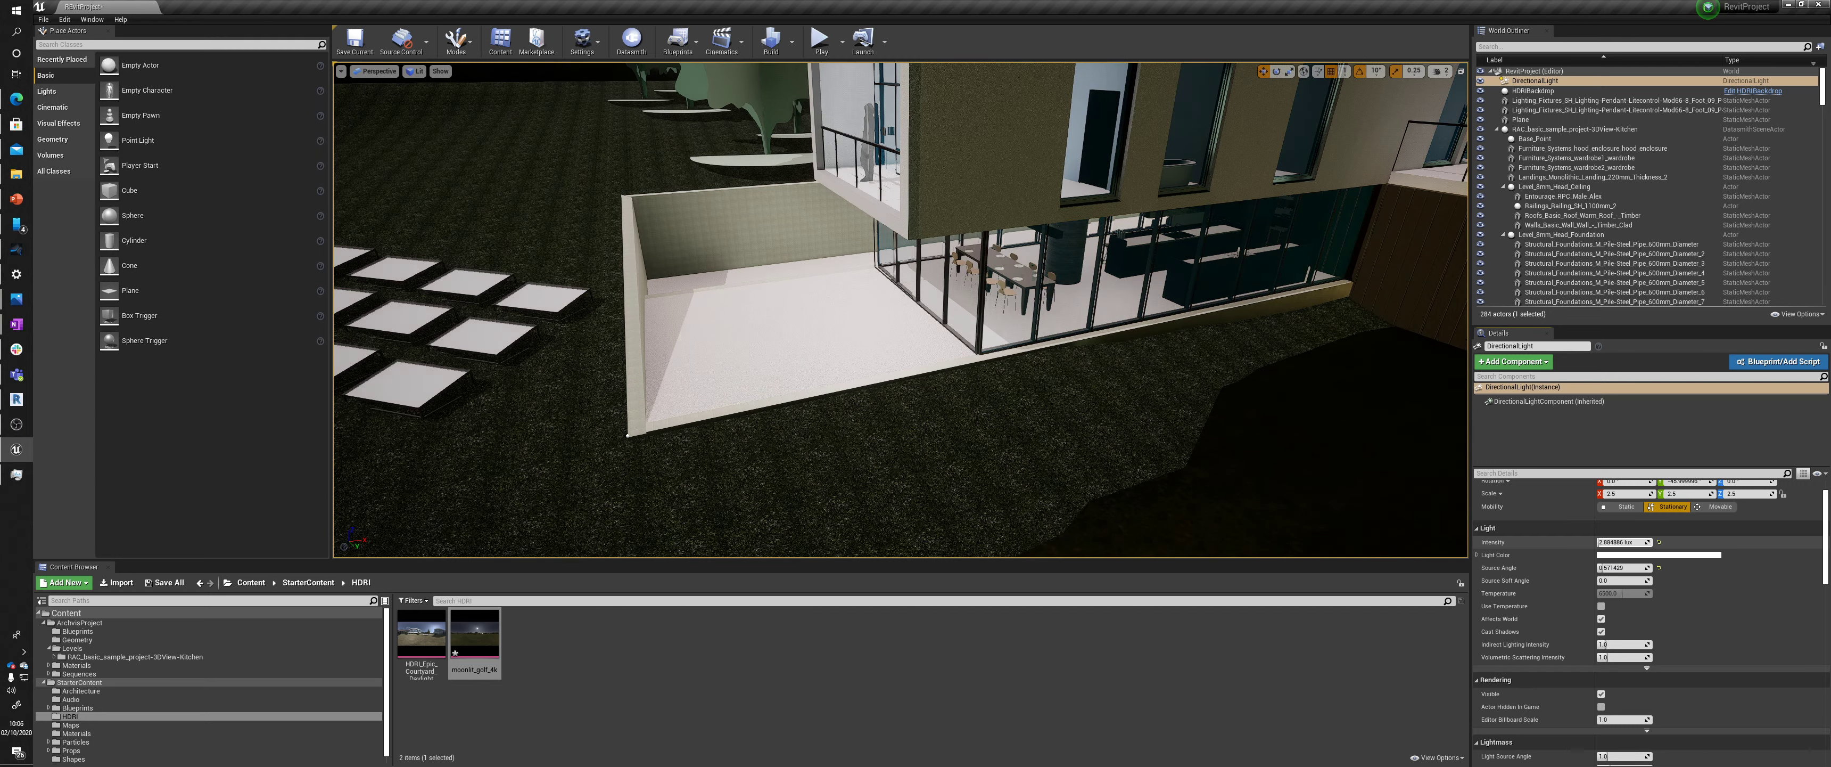
# Select the HDRI backdrop and raise its projection center beside the house to a Z of about 347
pyautogui.moveTo(1030, 341); pyautogui.dragTo(1234, 274, button='right')
pyautogui.click(1189, 539)
pyautogui.moveTo(1038, 466); pyautogui.dragTo(864, 494, button='right')
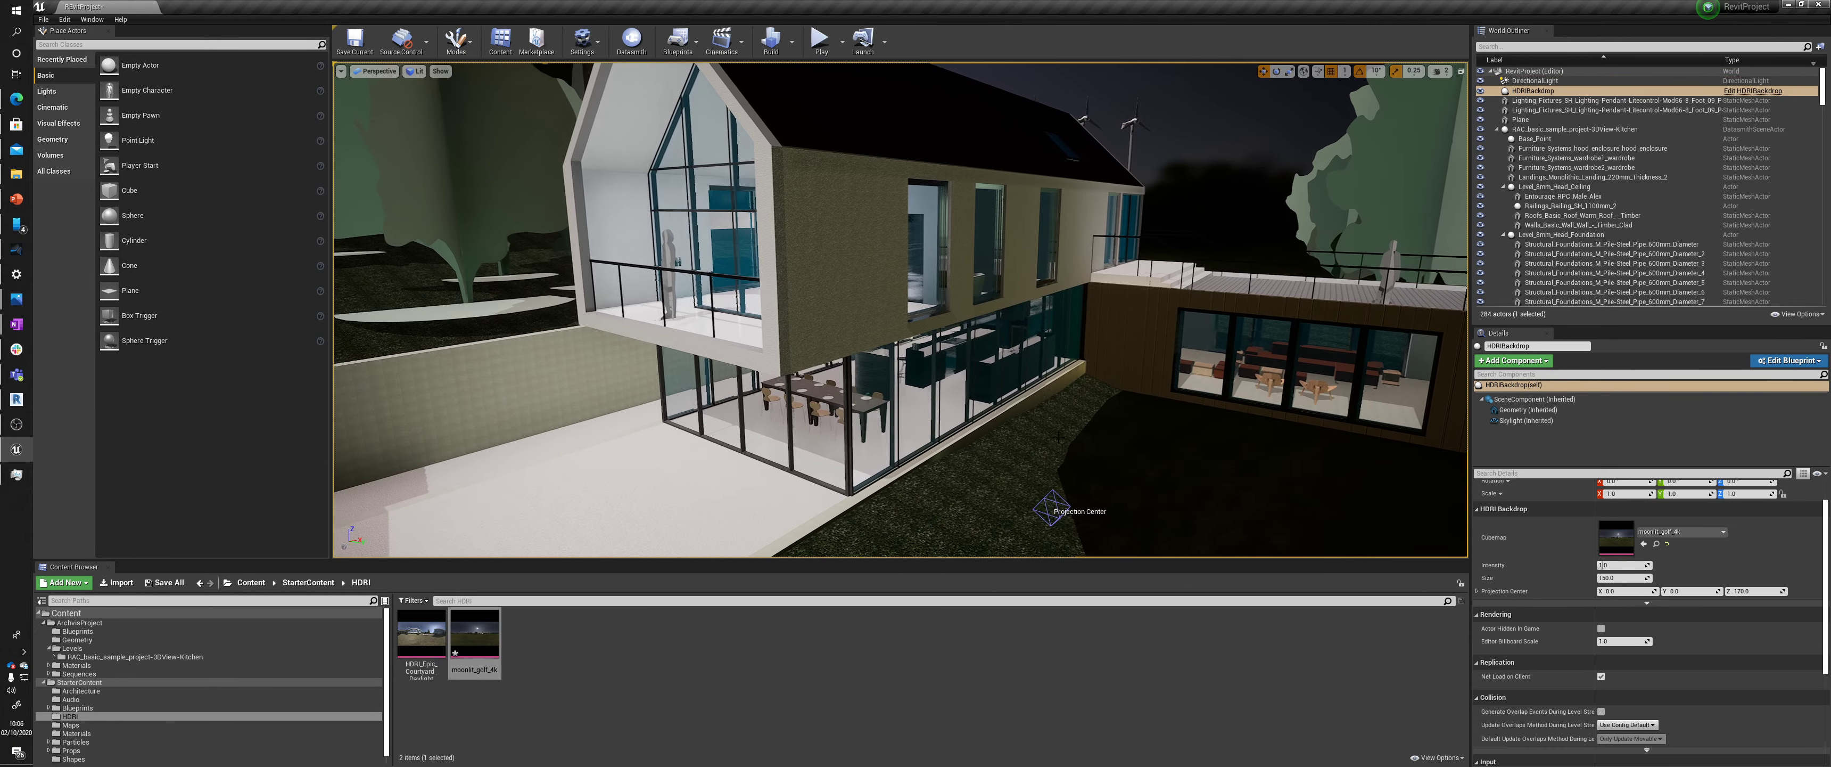
pyautogui.scroll(-5, 968, 417)
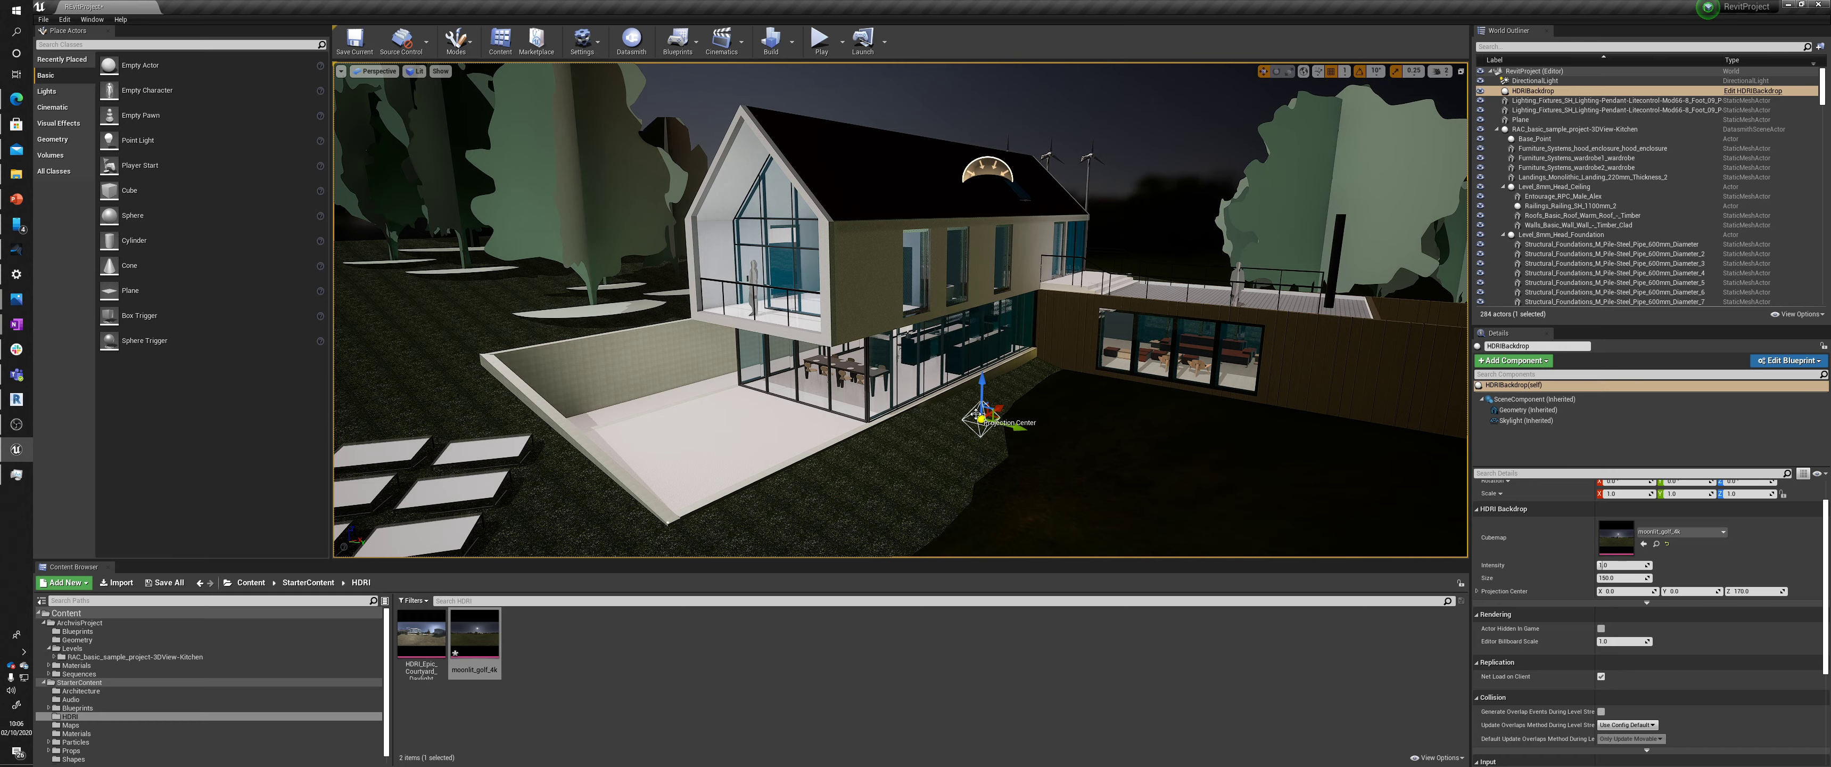
pyautogui.moveTo(981, 379); pyautogui.dragTo(992, 339)
pyautogui.moveTo(1009, 193); pyautogui.dragTo(1005, 438)
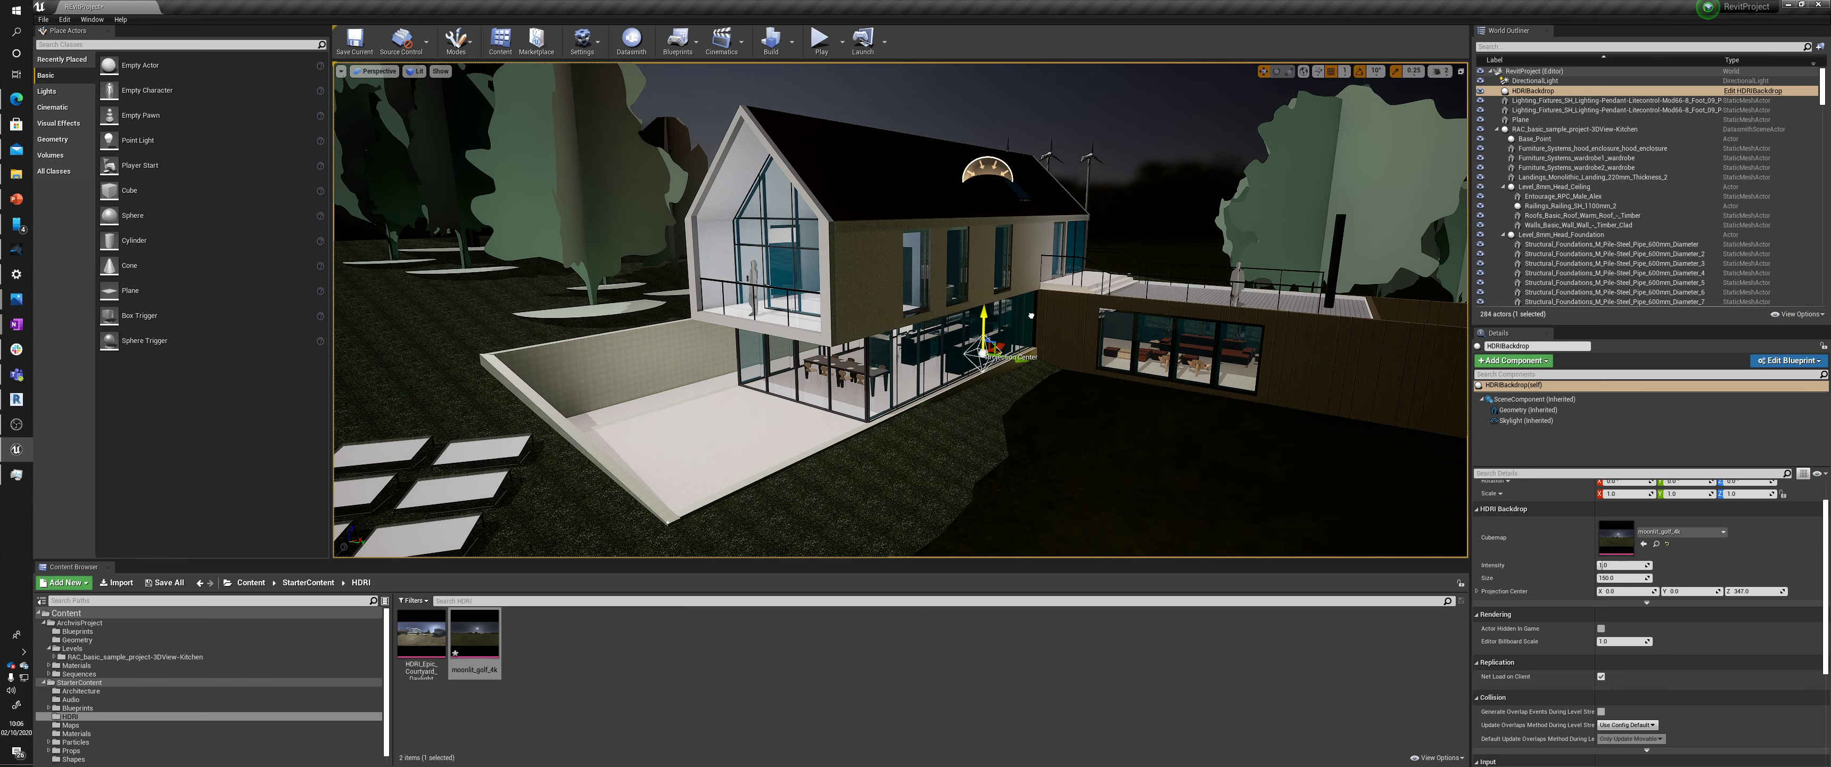
pyautogui.moveTo(1032, 316)
pyautogui.mouseDown(button='right')
pyautogui.moveTo(1004, 303)
pyautogui.moveTo(1005, 329)
pyautogui.moveTo(1006, 307)
pyautogui.mouseUp(button='right')
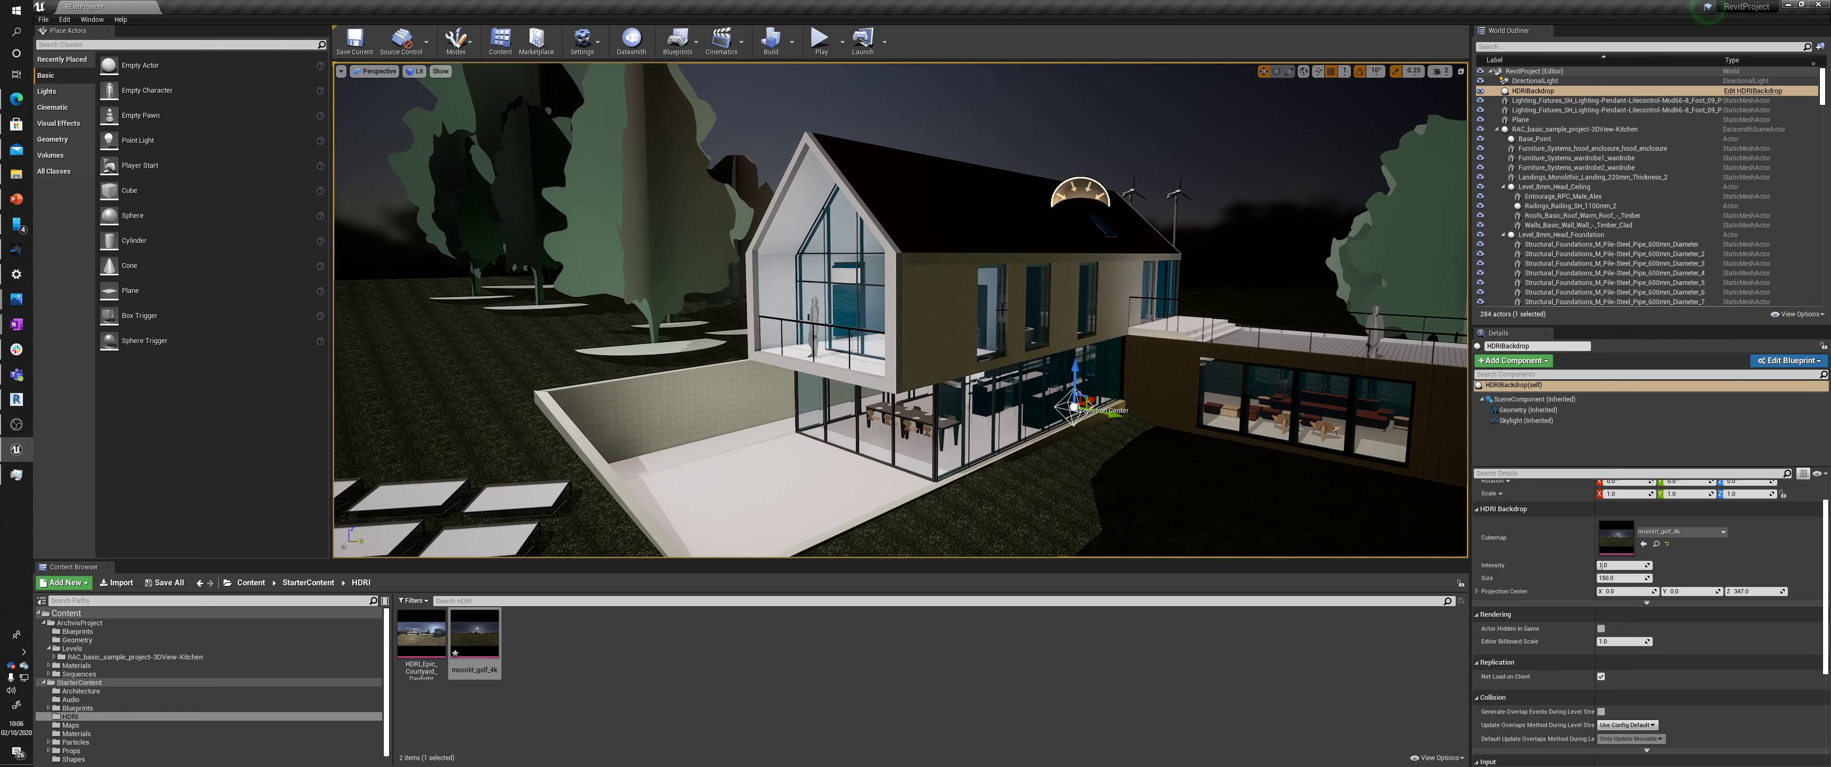
# Adjust the viewport camera speed and readjust the backdrop's projection center height from inside the ground-floor dining area
pyautogui.click(1441, 71)
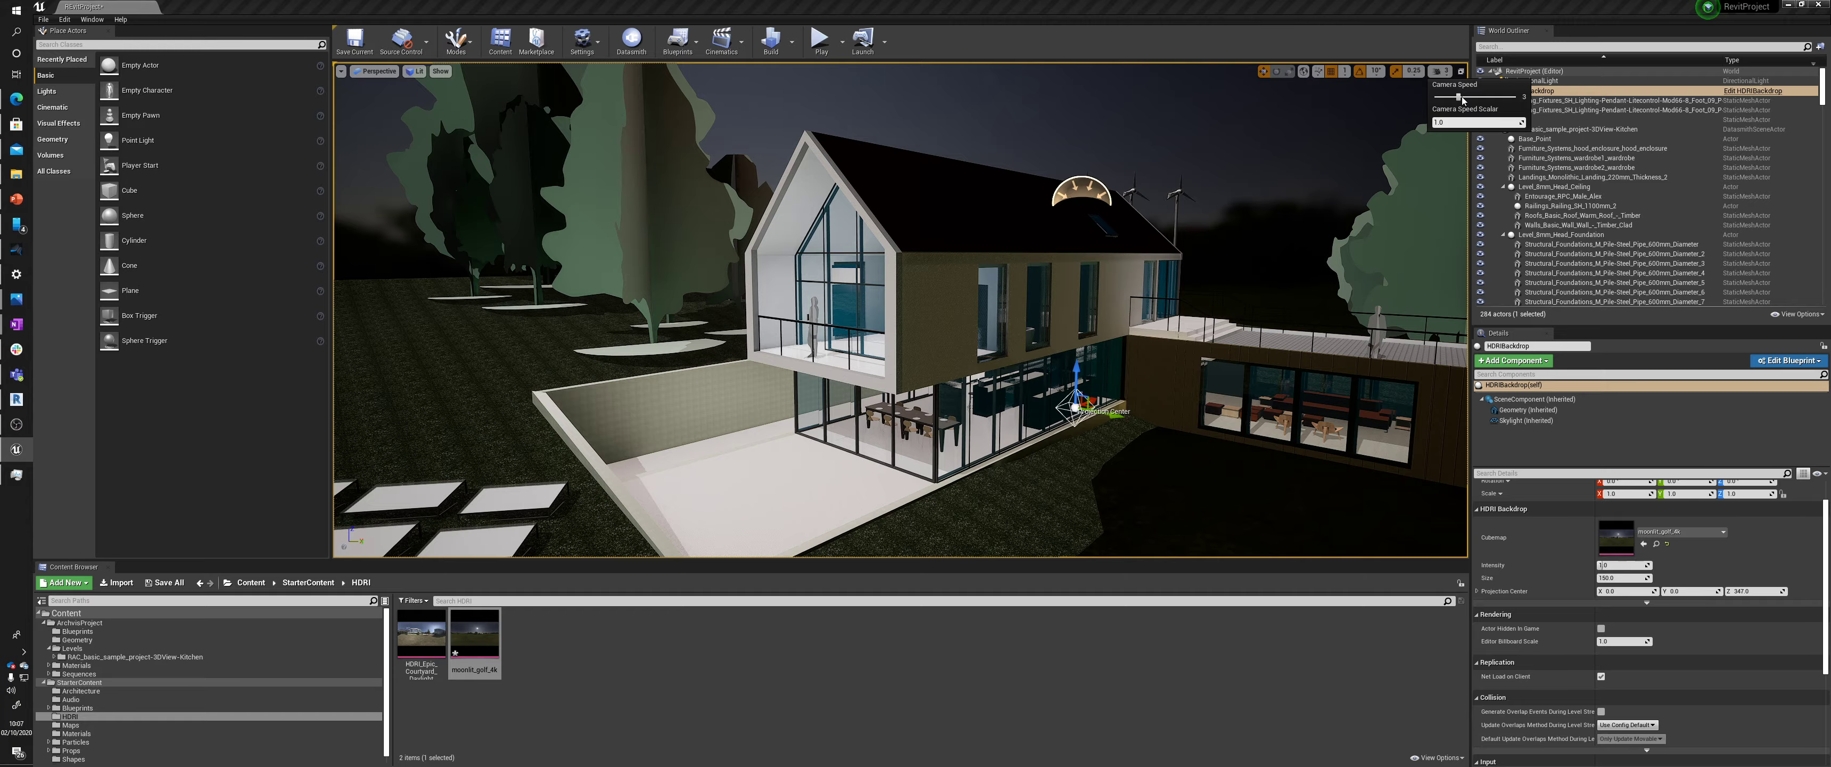
pyautogui.moveTo(1367, 201); pyautogui.dragTo(853, 220, button='right')
pyautogui.press('w')
pyautogui.press('w')
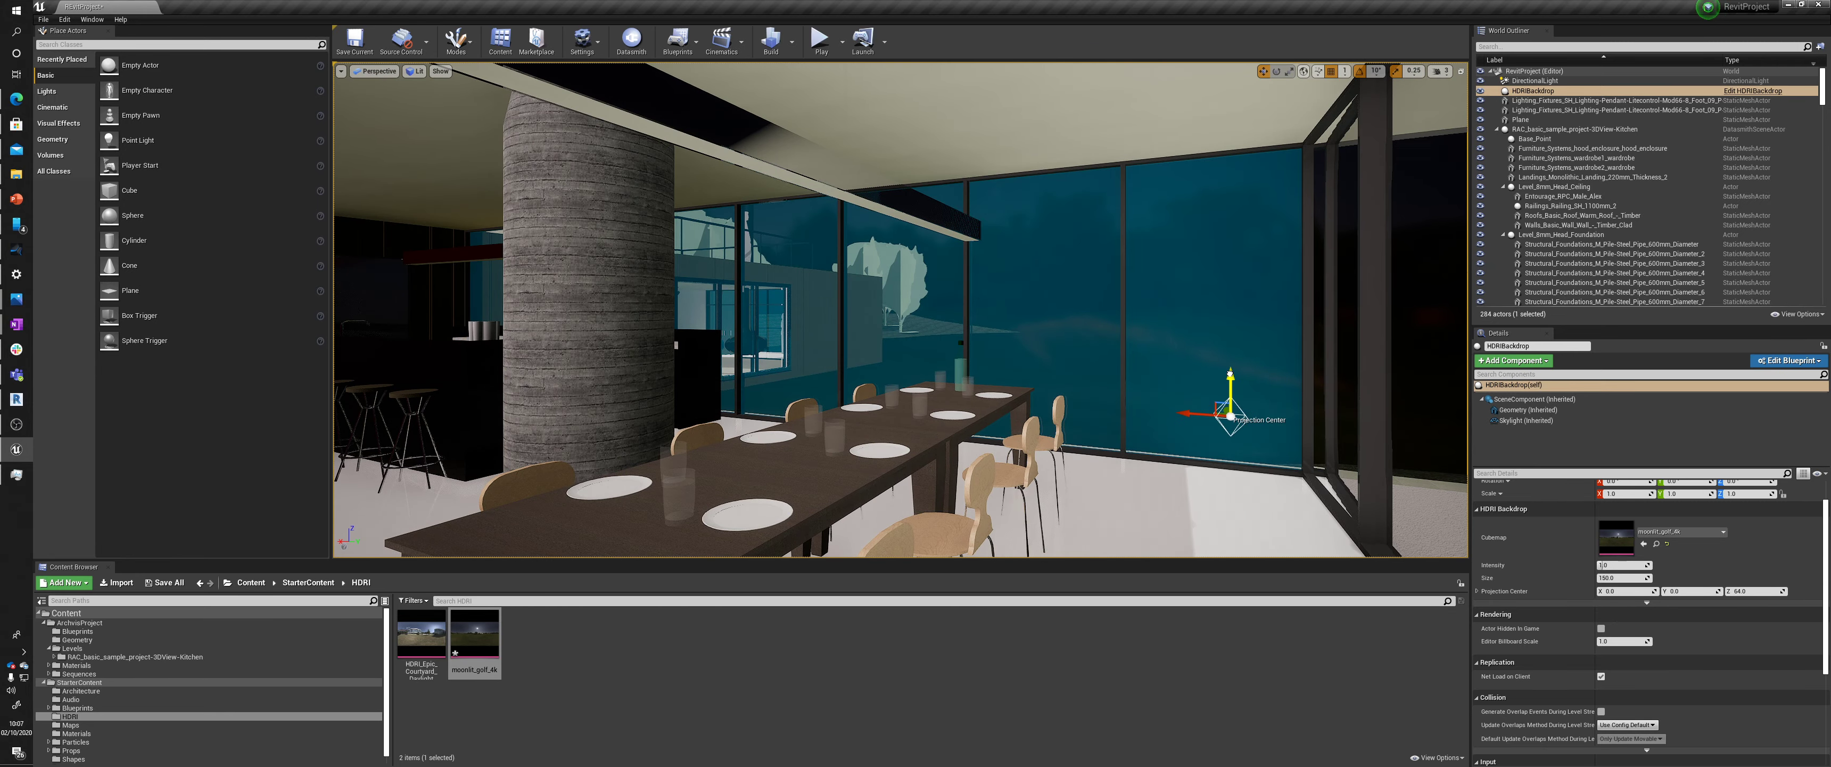
pyautogui.press('w')
pyautogui.moveTo(853, 284); pyautogui.dragTo(704, 303, button='right')
pyautogui.press('w')
pyautogui.press('s')
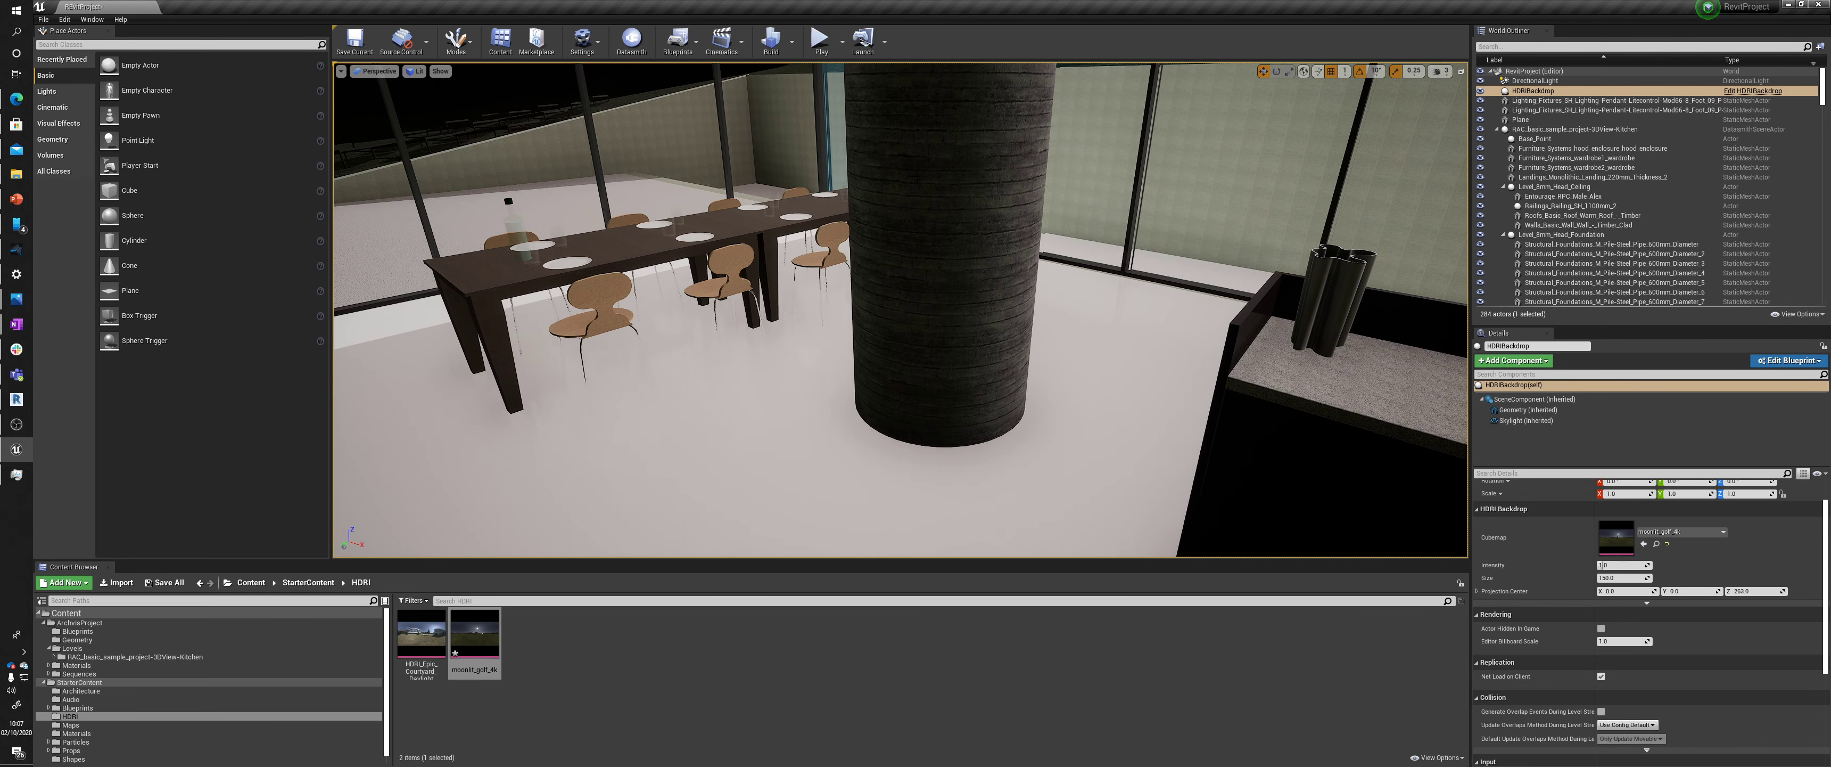
# Apply M_Wood_Floor_Walnut_Worn from the StarterContent materials to the dining area's floor
pyautogui.scroll(-1, 97, 720)
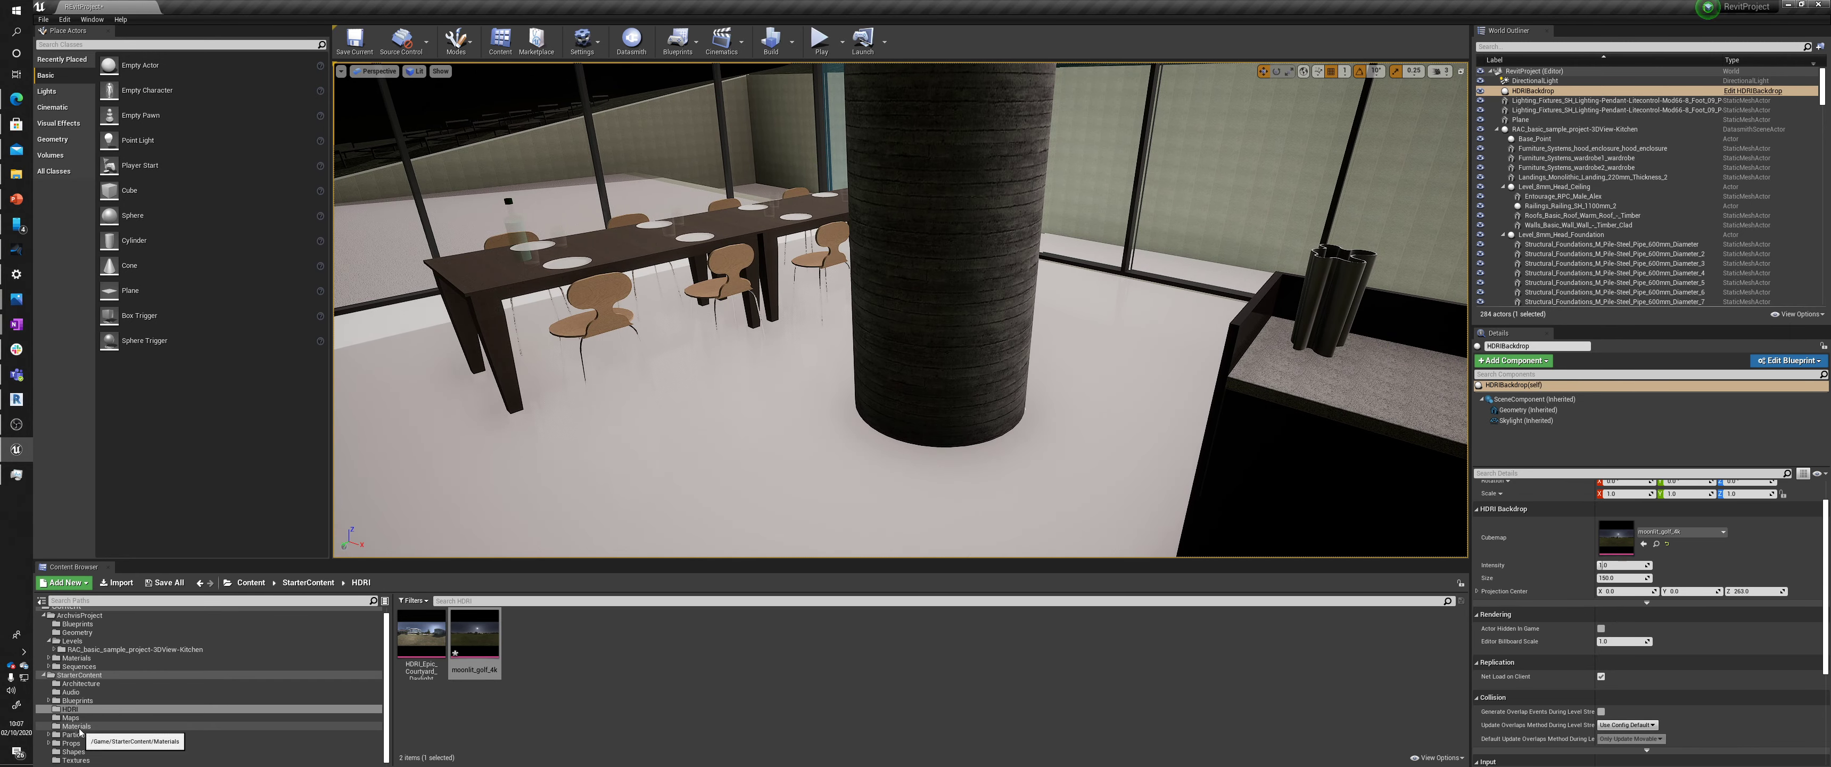
pyautogui.click(77, 725)
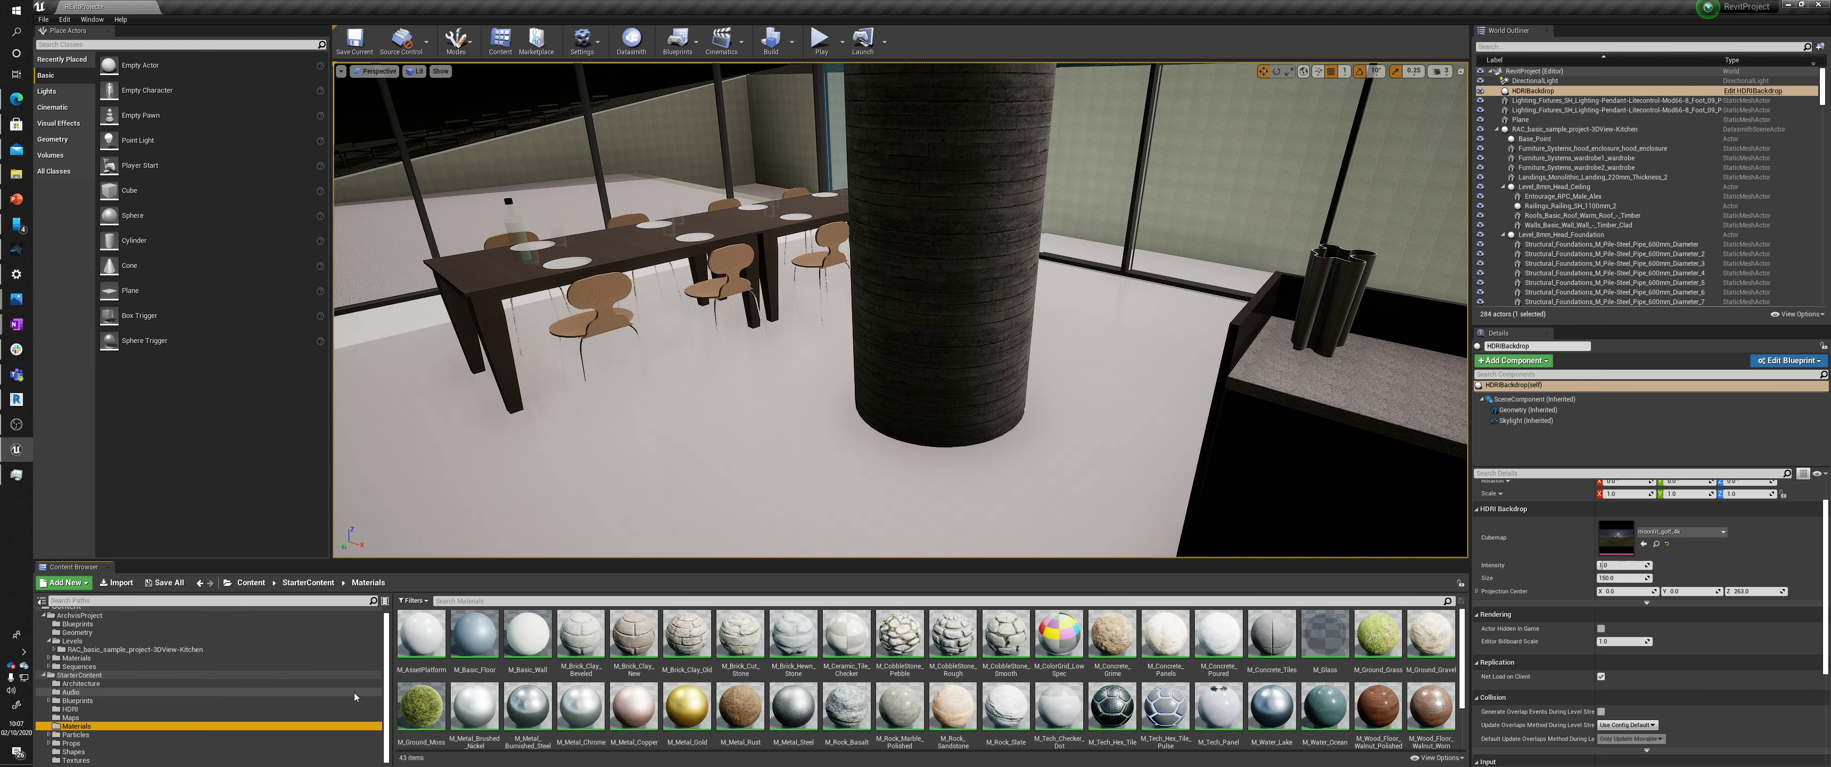
pyautogui.scroll(-1, 1278, 637)
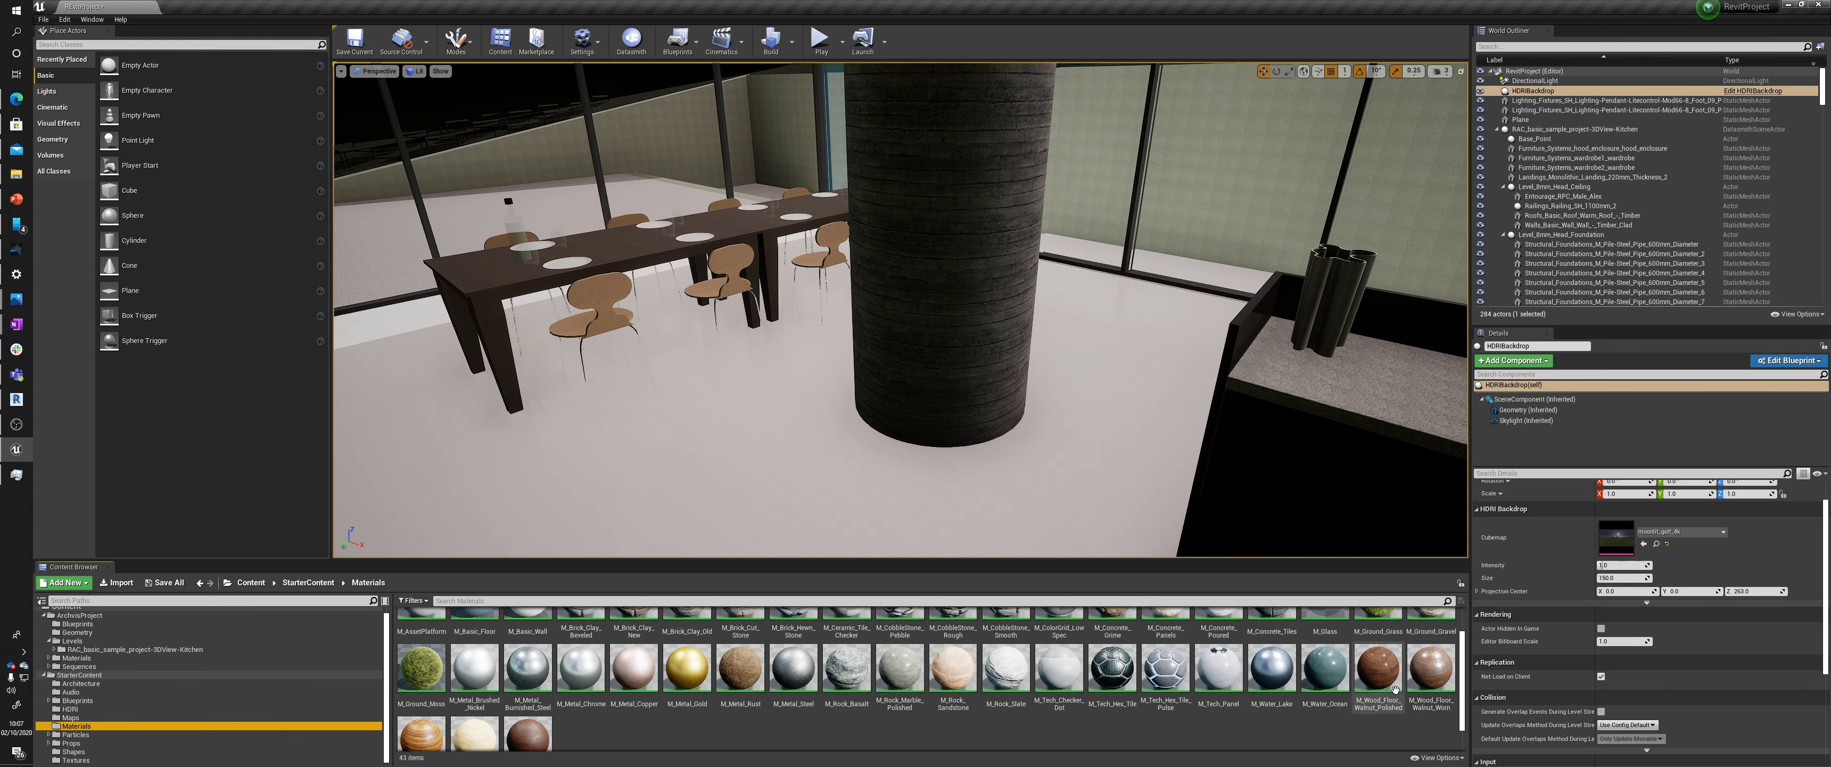
pyautogui.moveTo(1431, 672); pyautogui.dragTo(1064, 433)
# Apply M_Metal_Chrome to the dark panels and edge trim of the kitchen's full-height appliance wall
pyautogui.moveTo(1064, 432); pyautogui.dragTo(629, 638, button='right')
pyautogui.press('s')
pyautogui.press('w')
pyautogui.press('s')
pyautogui.press('w')
pyautogui.press('w')
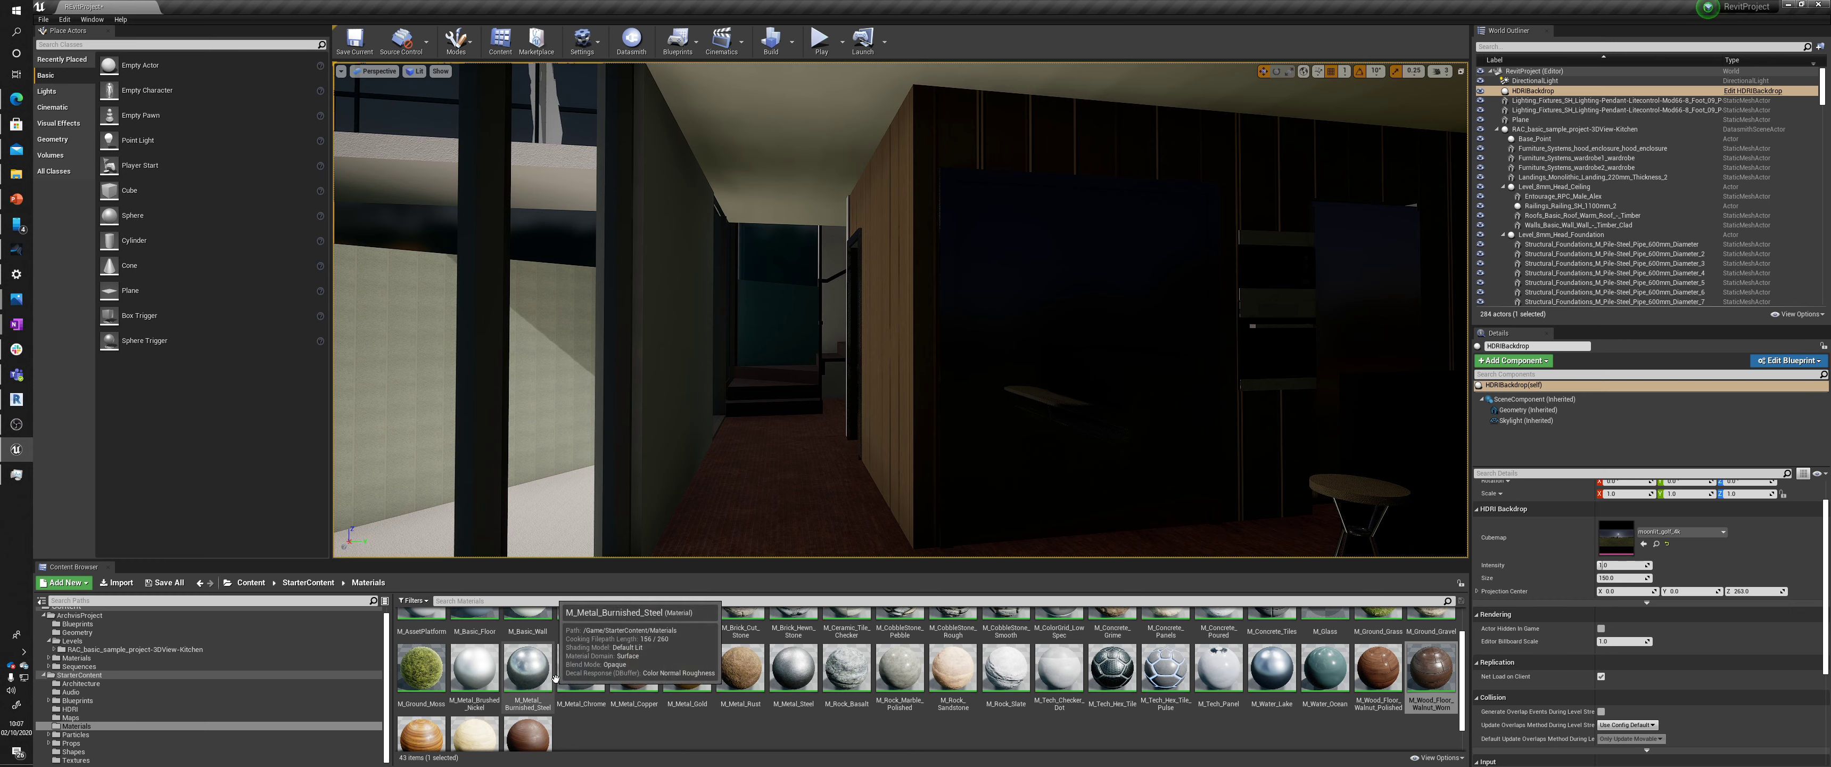
pyautogui.moveTo(535, 676); pyautogui.dragTo(701, 614)
pyautogui.moveTo(1047, 405); pyautogui.dragTo(1046, 404)
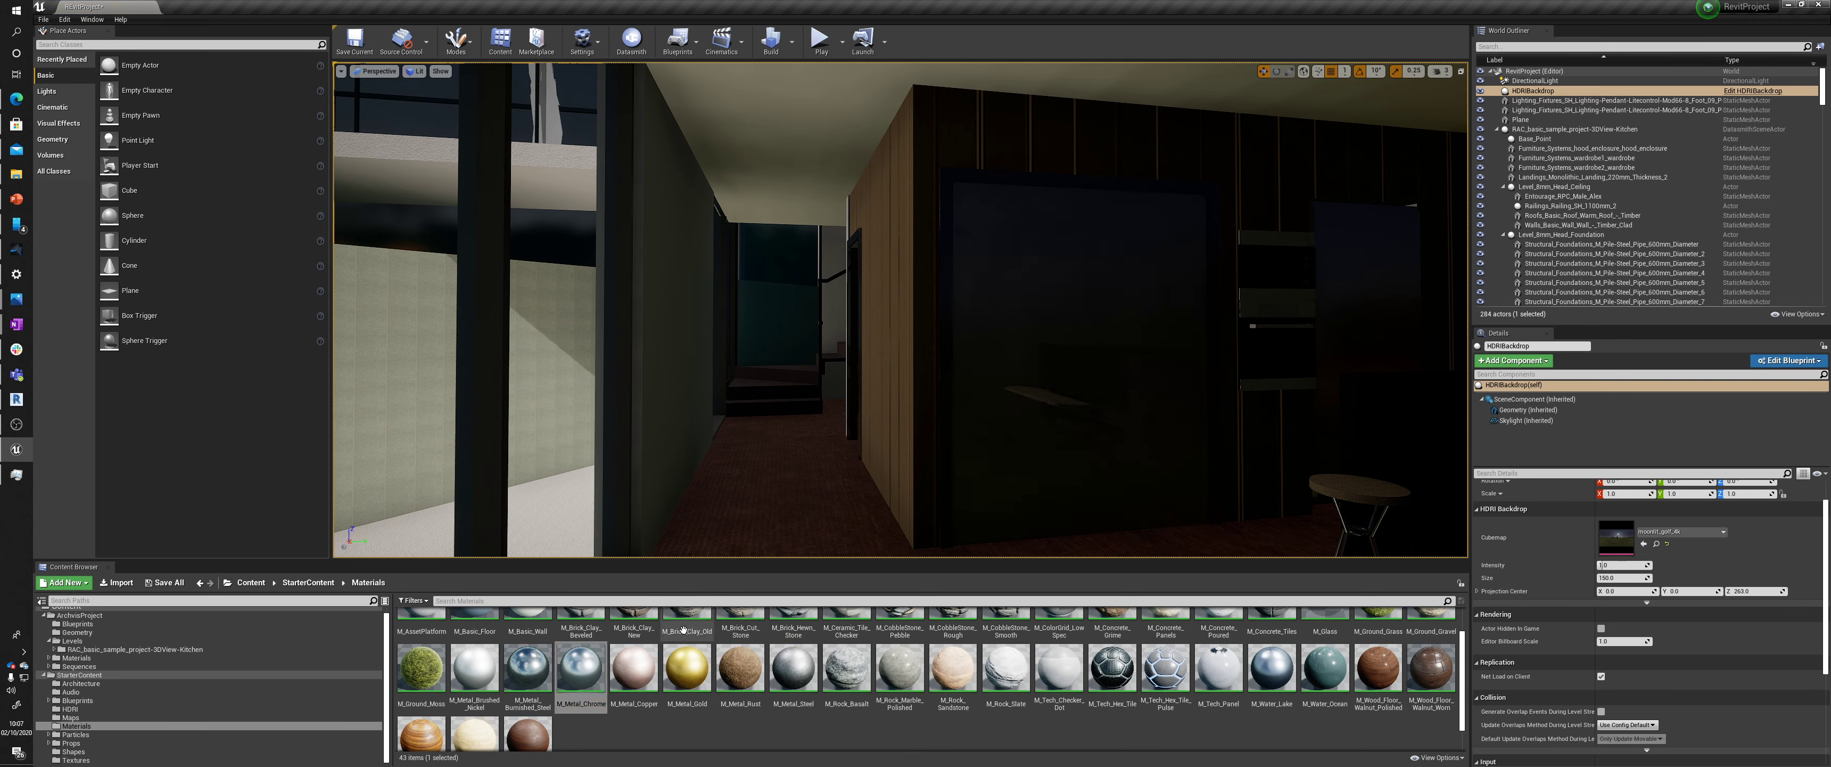
pyautogui.moveTo(949, 356); pyautogui.dragTo(947, 356)
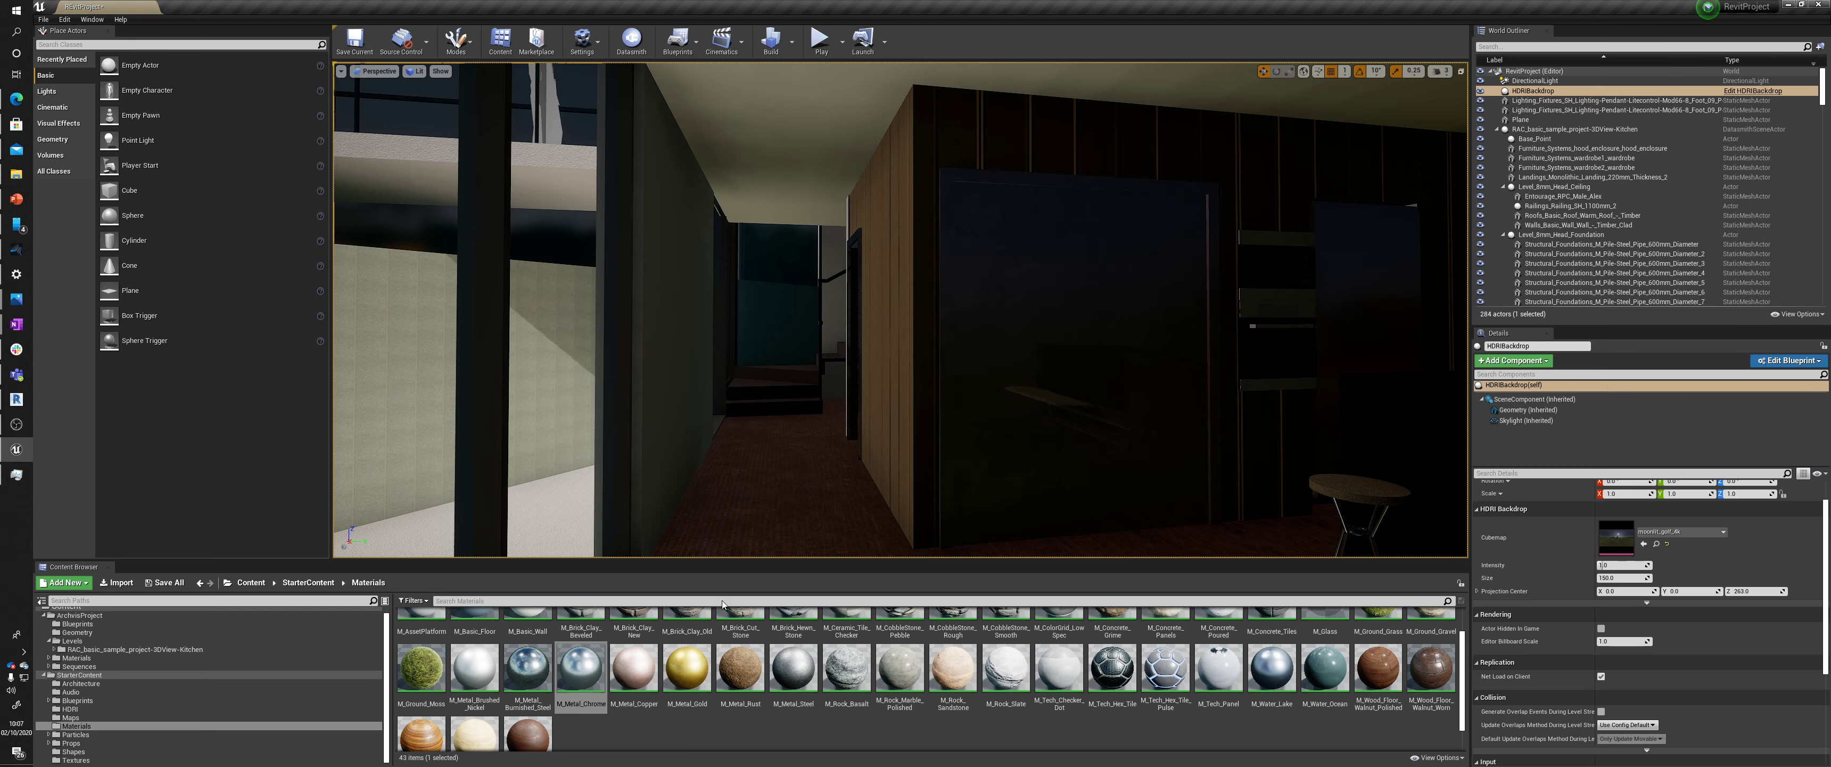
pyautogui.moveTo(585, 675); pyautogui.dragTo(1360, 319)
# Select the round structural column near the dining table and assign M_Brick_Clay_Old as its Element 0 material
pyautogui.moveTo(996, 320); pyautogui.dragTo(1315, 341, button='right')
pyautogui.press('w')
pyautogui.moveTo(863, 275); pyautogui.dragTo(882, 196, button='right')
pyautogui.press('d')
pyautogui.click(862, 276)
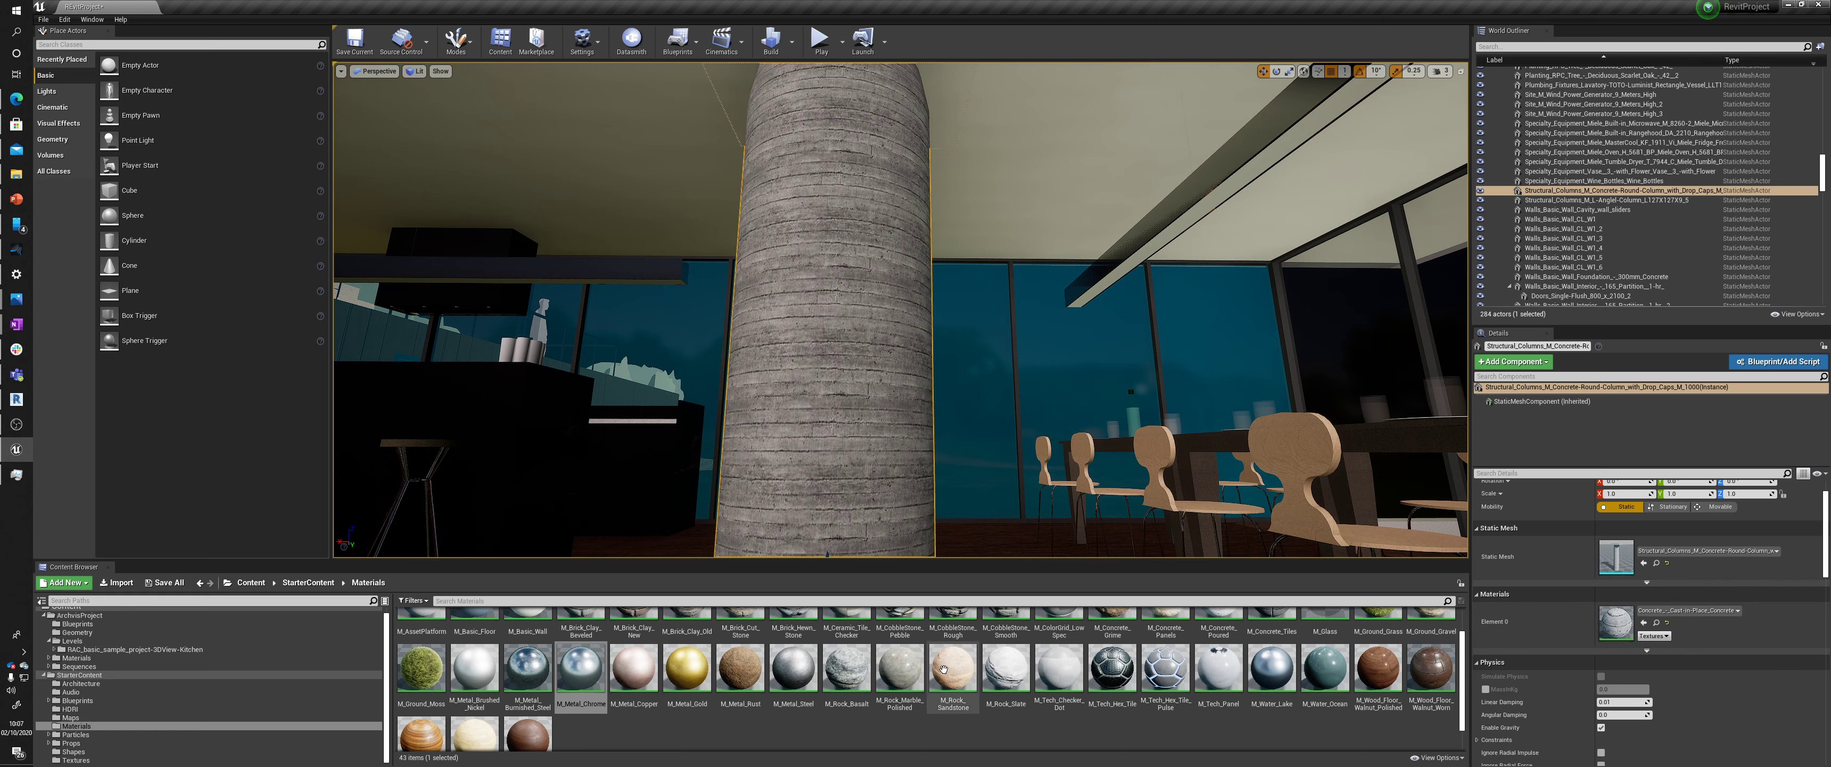
pyautogui.scroll(1, 626, 671)
pyautogui.moveTo(691, 644); pyautogui.dragTo(1390, 631)
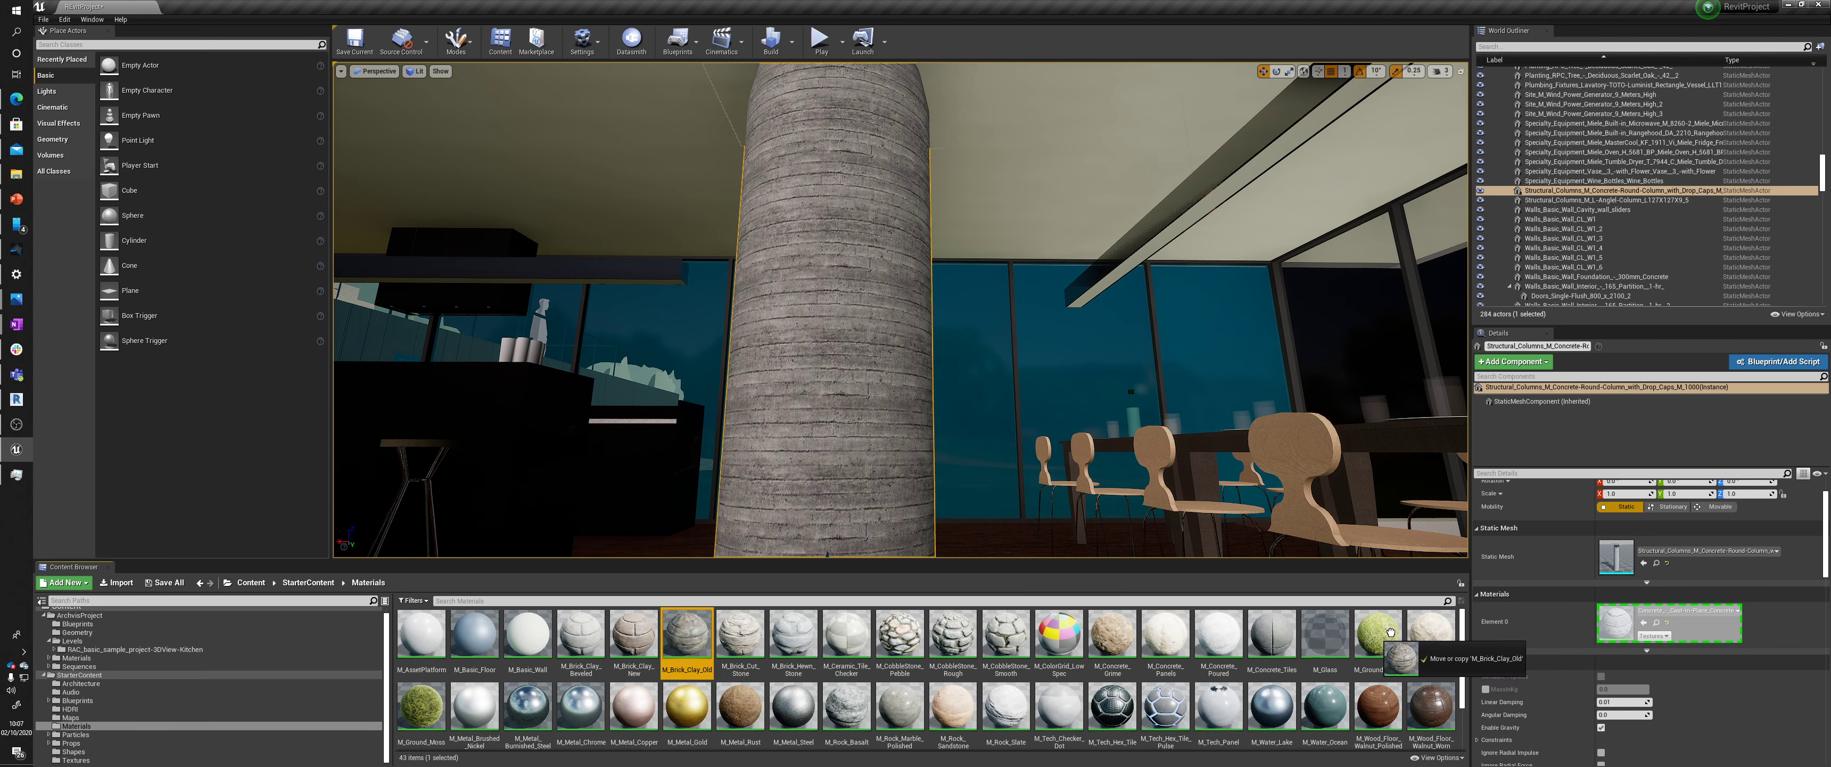
pyautogui.moveTo(1617, 616); pyautogui.dragTo(1617, 617)
# Try M_Metal_Gold on the kitchen island's cabinet fronts
pyautogui.moveTo(1123, 398); pyautogui.dragTo(946, 462, button='right')
pyautogui.moveTo(983, 411)
pyautogui.mouseDown(button='right')
pyautogui.moveTo(1066, 419)
pyautogui.moveTo(983, 411)
pyautogui.mouseUp(button='right')
pyautogui.click(912, 354)
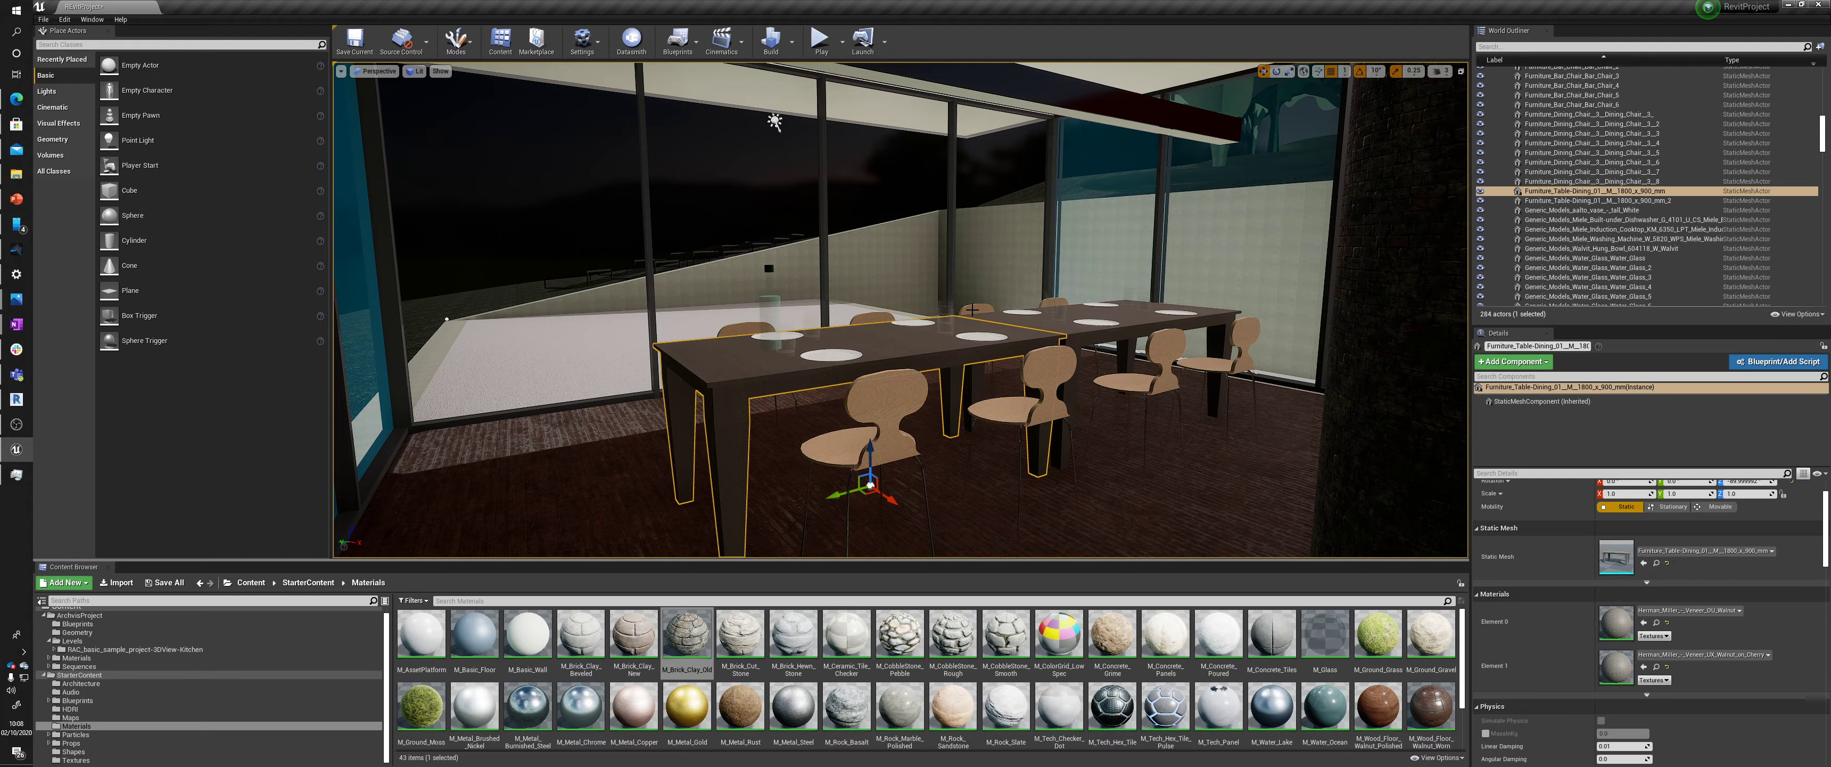
pyautogui.moveTo(912, 353); pyautogui.dragTo(897, 396, button='right')
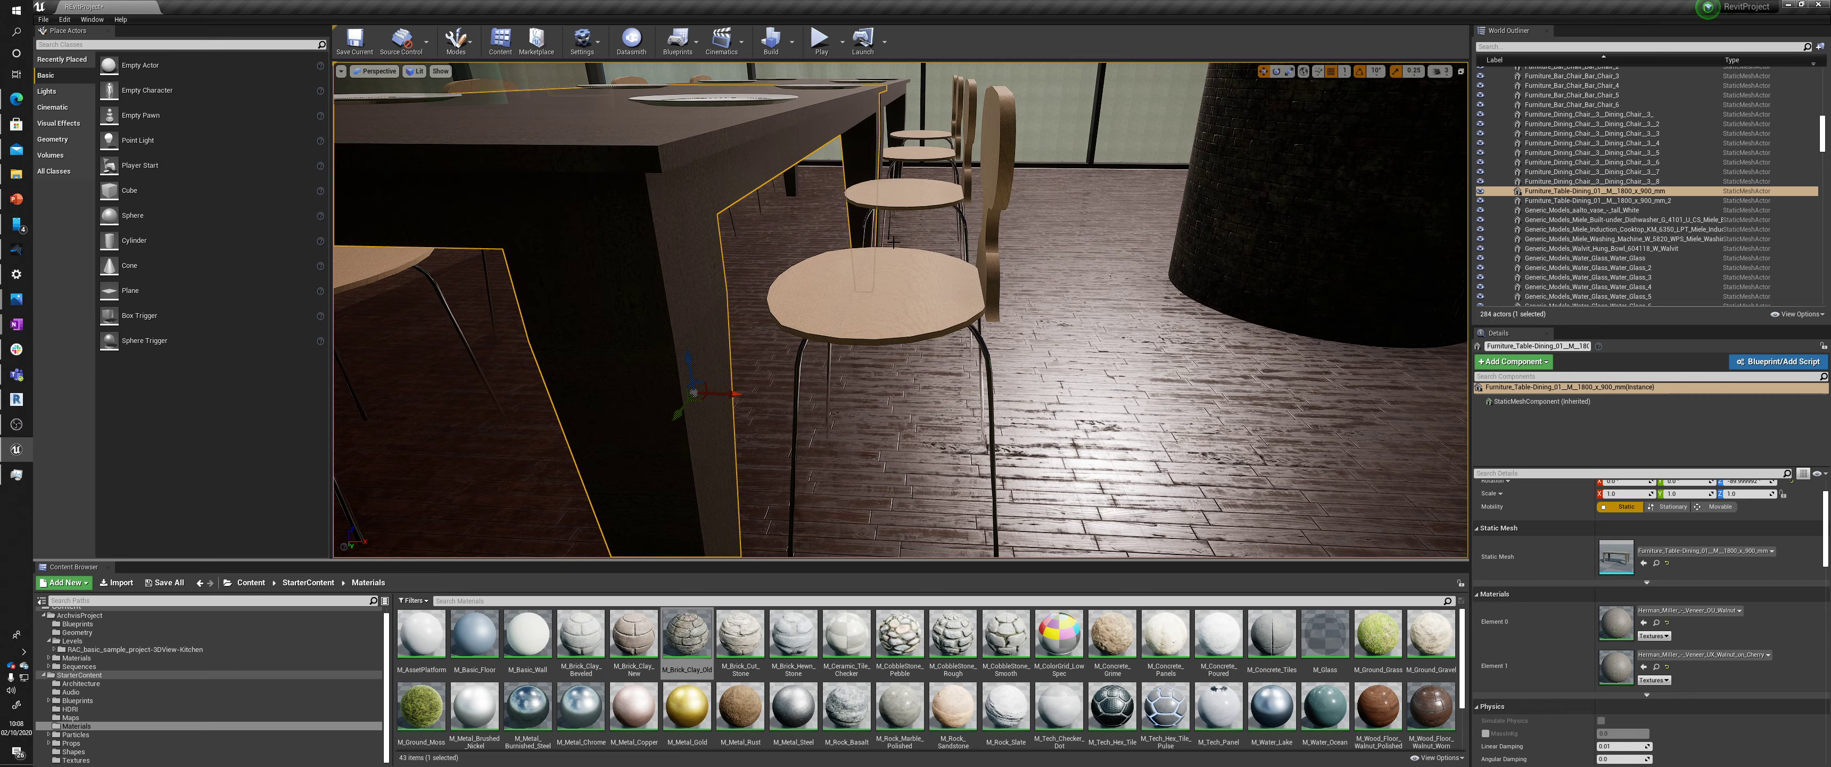
pyautogui.moveTo(900, 310); pyautogui.dragTo(1003, 267, button='right')
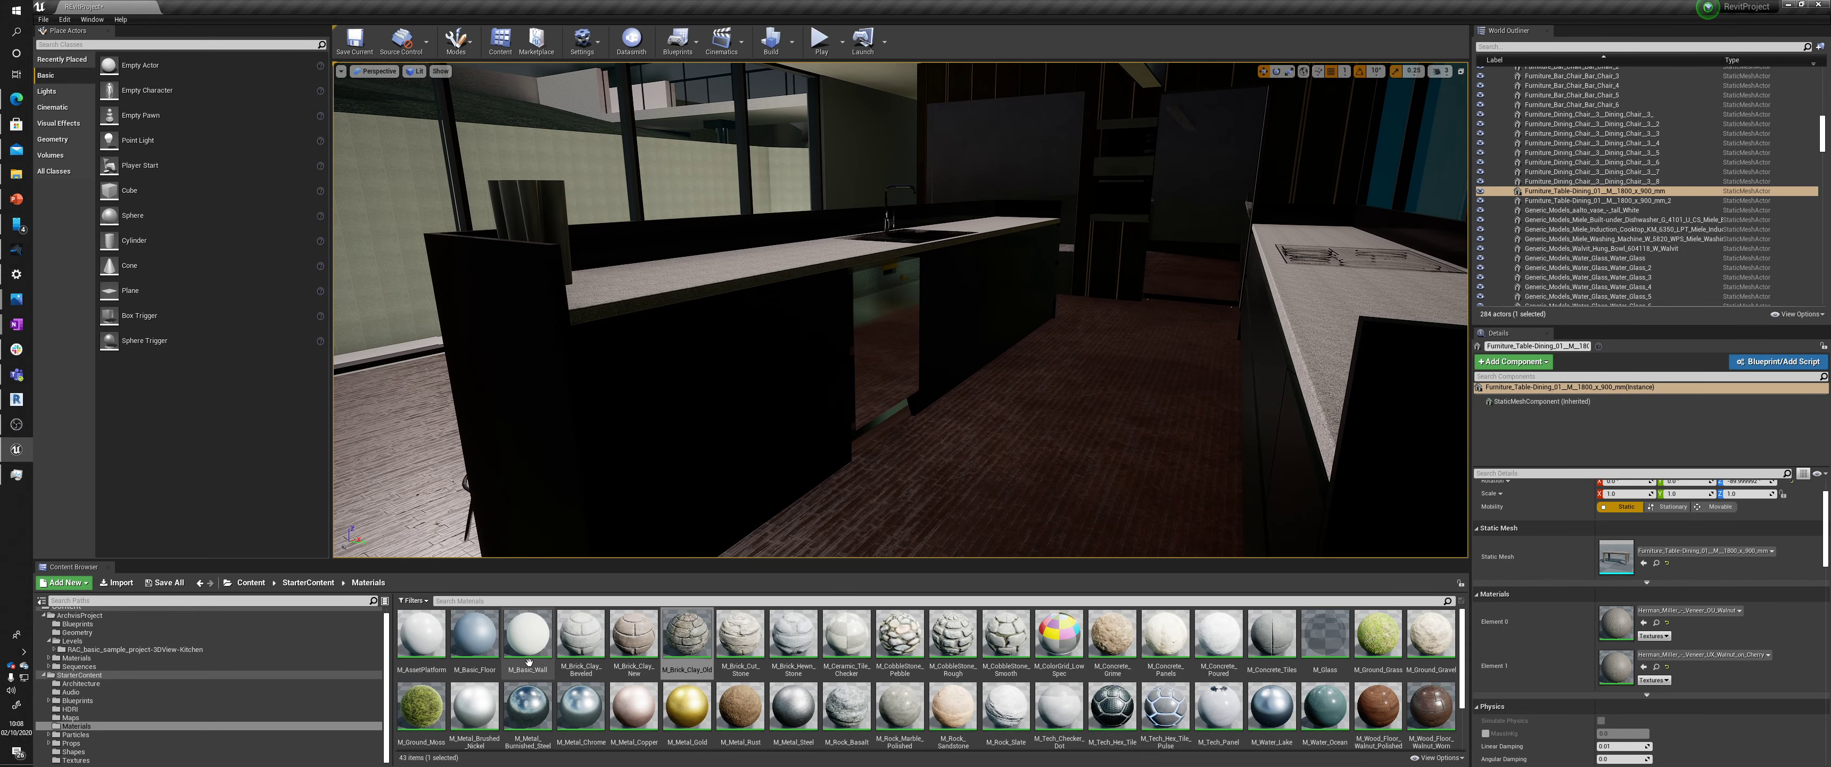
pyautogui.moveTo(686, 705); pyautogui.dragTo(727, 459)
pyautogui.moveTo(727, 460)
pyautogui.mouseDown(button='right')
pyautogui.moveTo(750, 447)
pyautogui.moveTo(725, 437)
pyautogui.mouseUp(button='right')
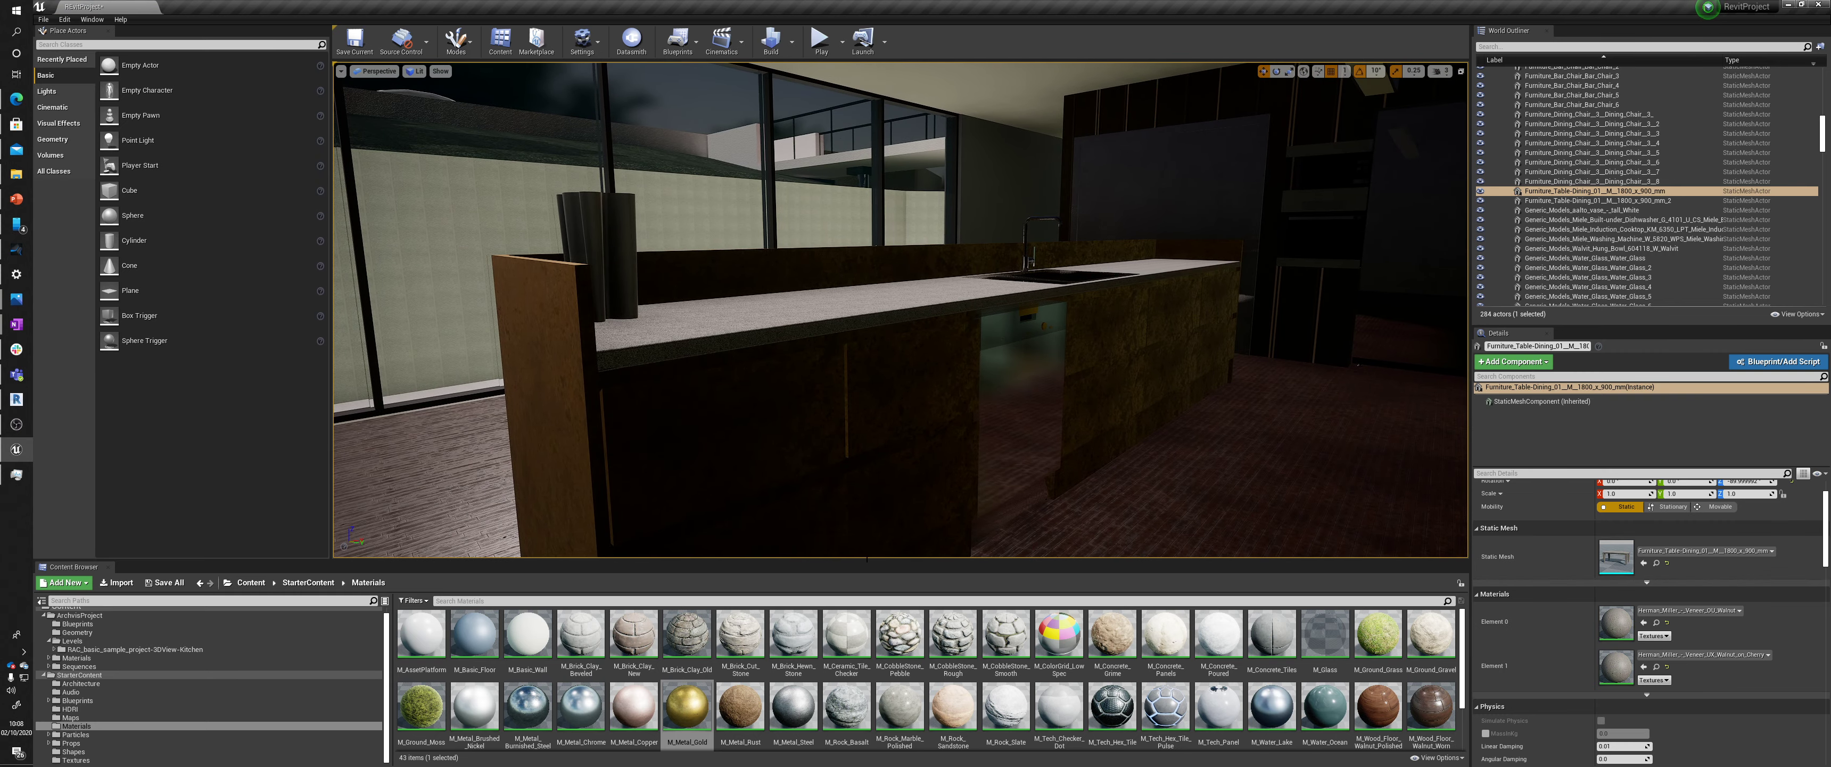
# Apply the dark walnut wood material to the kitchen island's cabinet fronts
pyautogui.scroll(-1, 1403, 696)
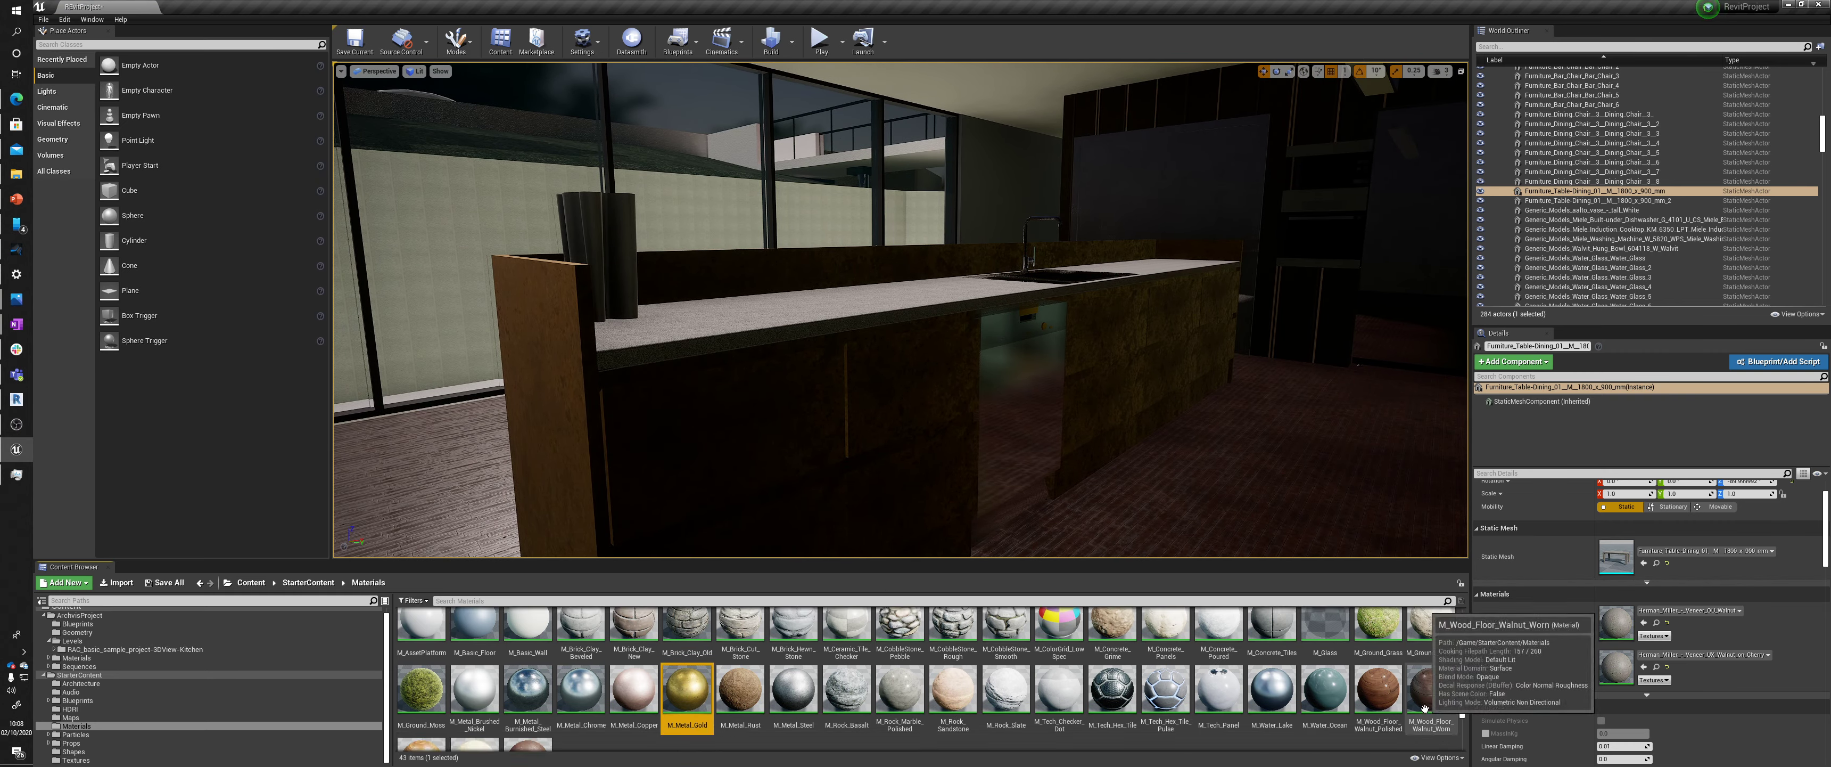
pyautogui.moveTo(533, 732); pyautogui.dragTo(686, 456)
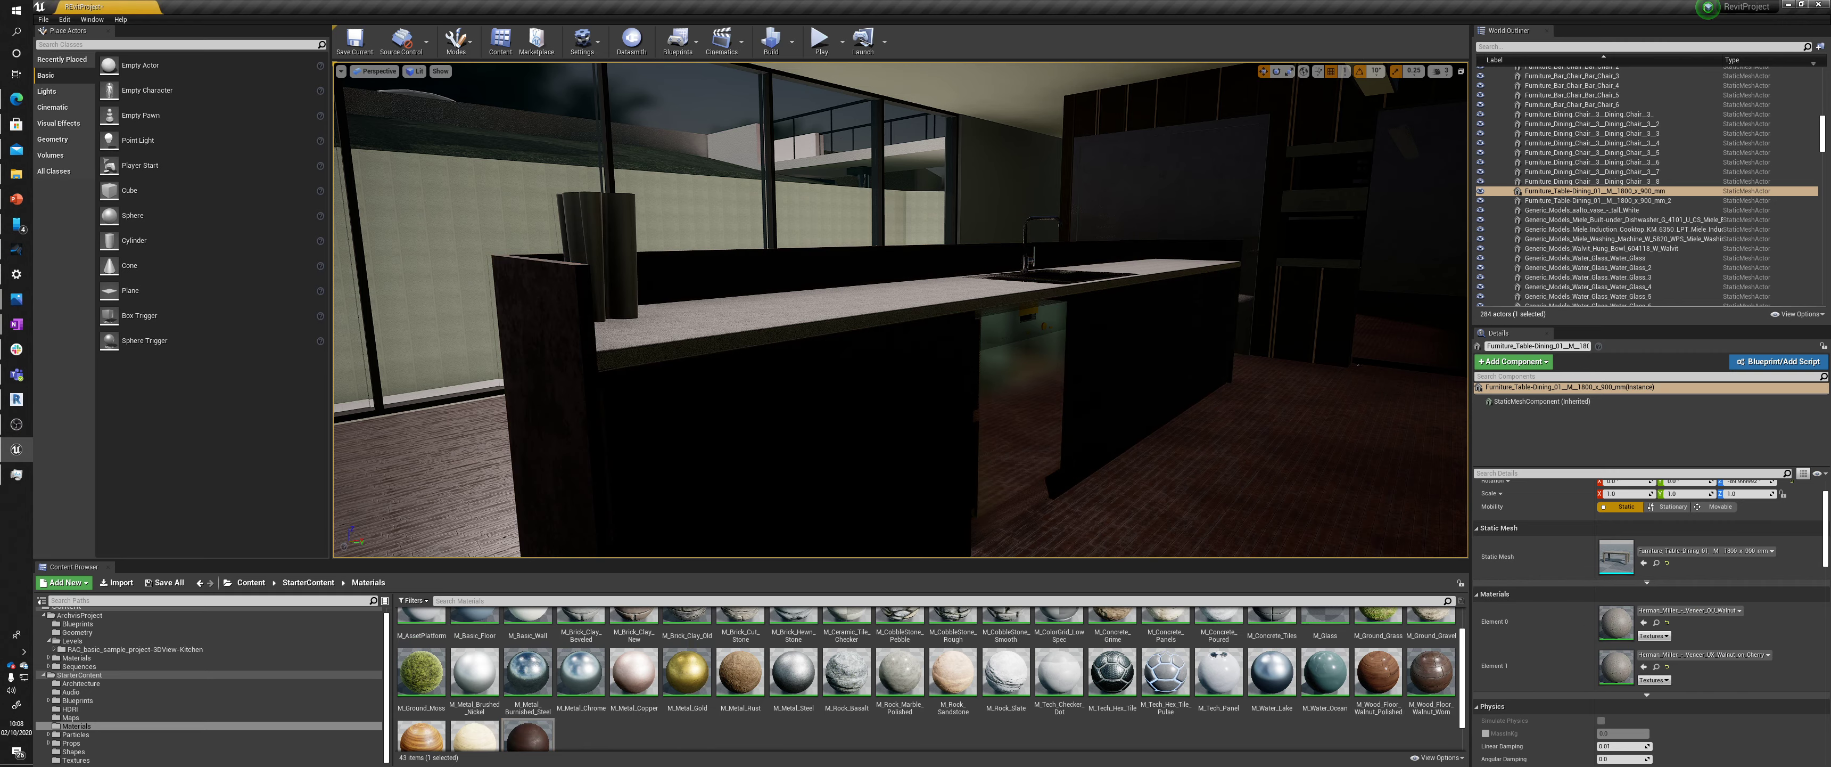
pyautogui.moveTo(686, 455); pyautogui.dragTo(839, 434, button='right')
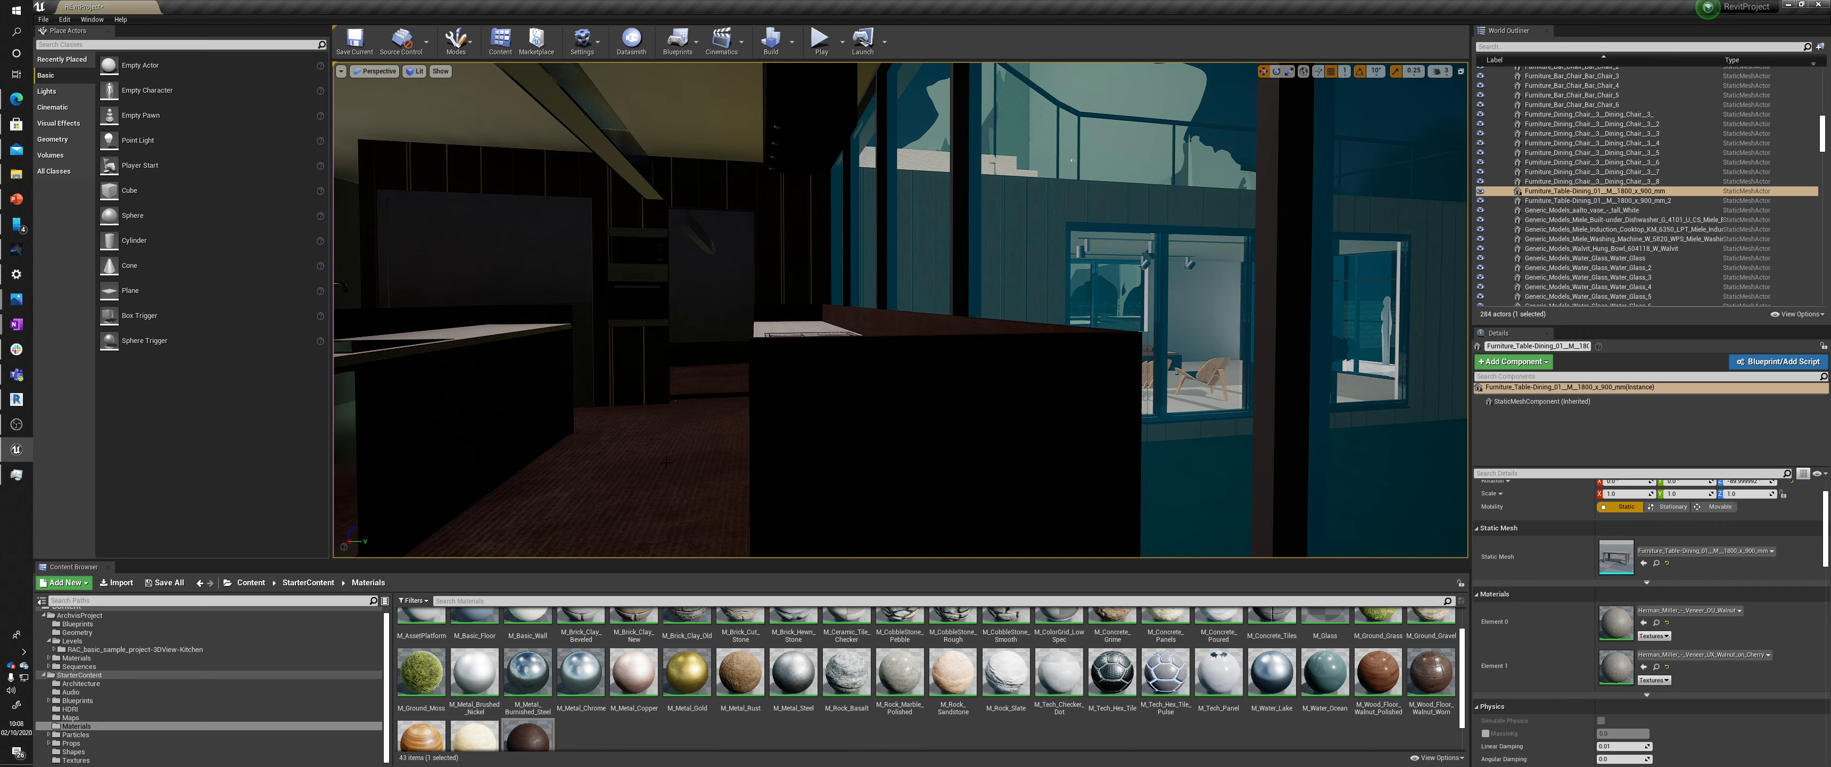
# Apply M_Rock_Marble_Polished to the kitchen worktops
pyautogui.moveTo(839, 498); pyautogui.dragTo(740, 561, button='right')
pyautogui.moveTo(901, 671); pyautogui.dragTo(882, 206)
pyautogui.moveTo(882, 206); pyautogui.dragTo(925, 214, button='right')
pyautogui.moveTo(901, 672); pyautogui.dragTo(925, 320)
pyautogui.moveTo(924, 320); pyautogui.dragTo(765, 335, button='right')
# Select the kitchen sink's faucet and assign M_Metal_Chrome as its material
pyautogui.click(869, 426)
pyautogui.moveTo(869, 427)
pyautogui.mouseDown(button='right')
pyautogui.moveTo(860, 413)
pyautogui.moveTo(846, 440)
pyautogui.mouseUp(button='right')
pyautogui.moveTo(580, 672); pyautogui.dragTo(711, 465)
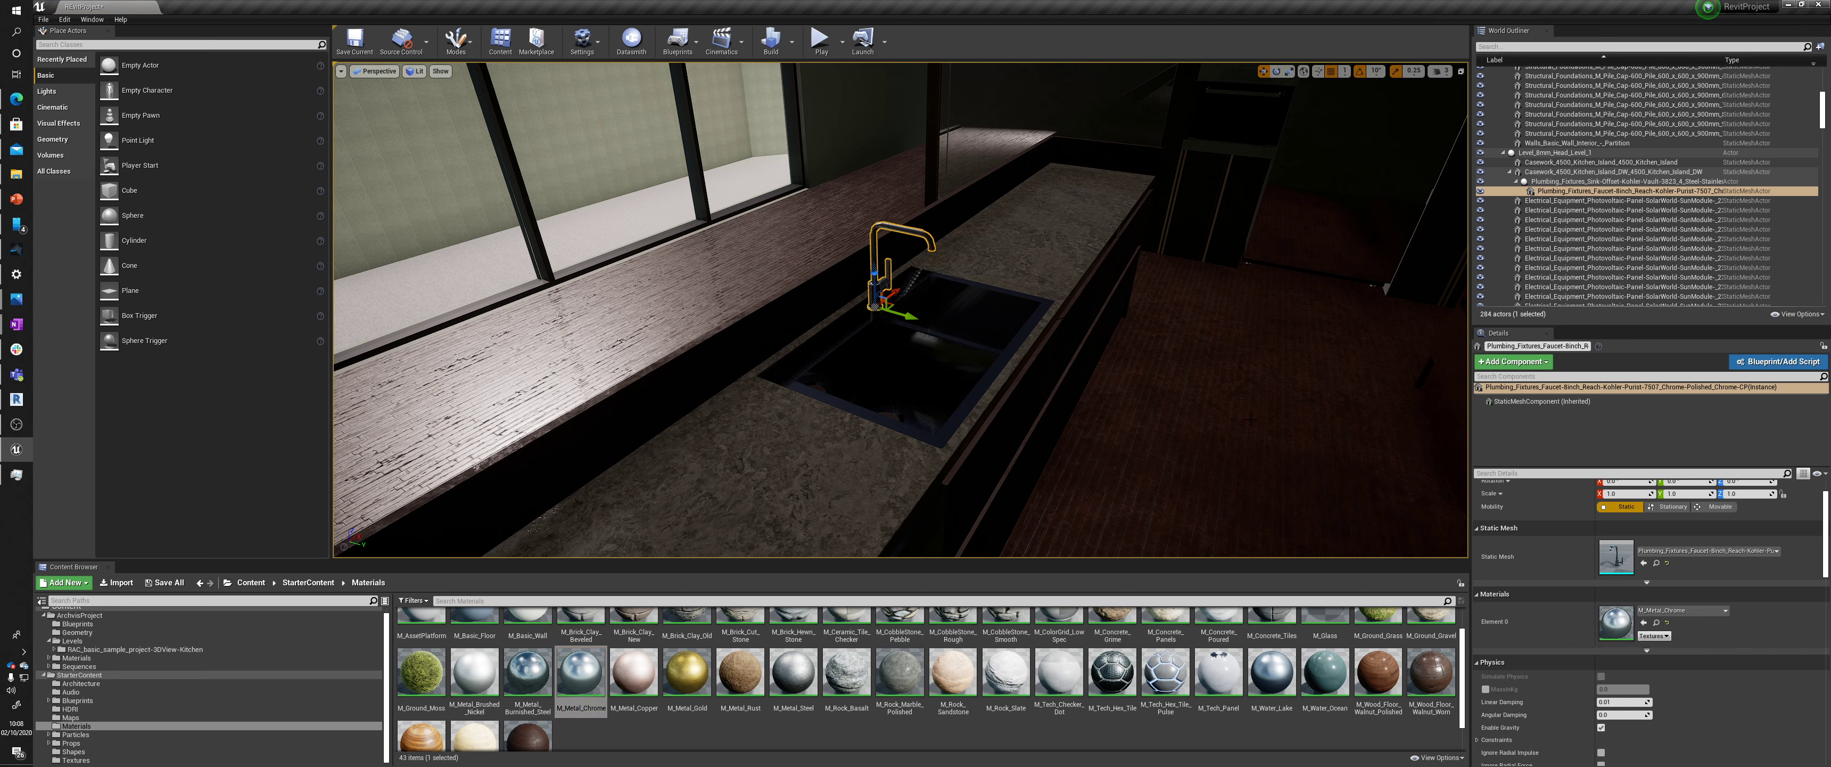
# Select the kitchen sink's mesh component and assign M_Metal_Chrome as its Element 0 material
pyautogui.click(913, 370)
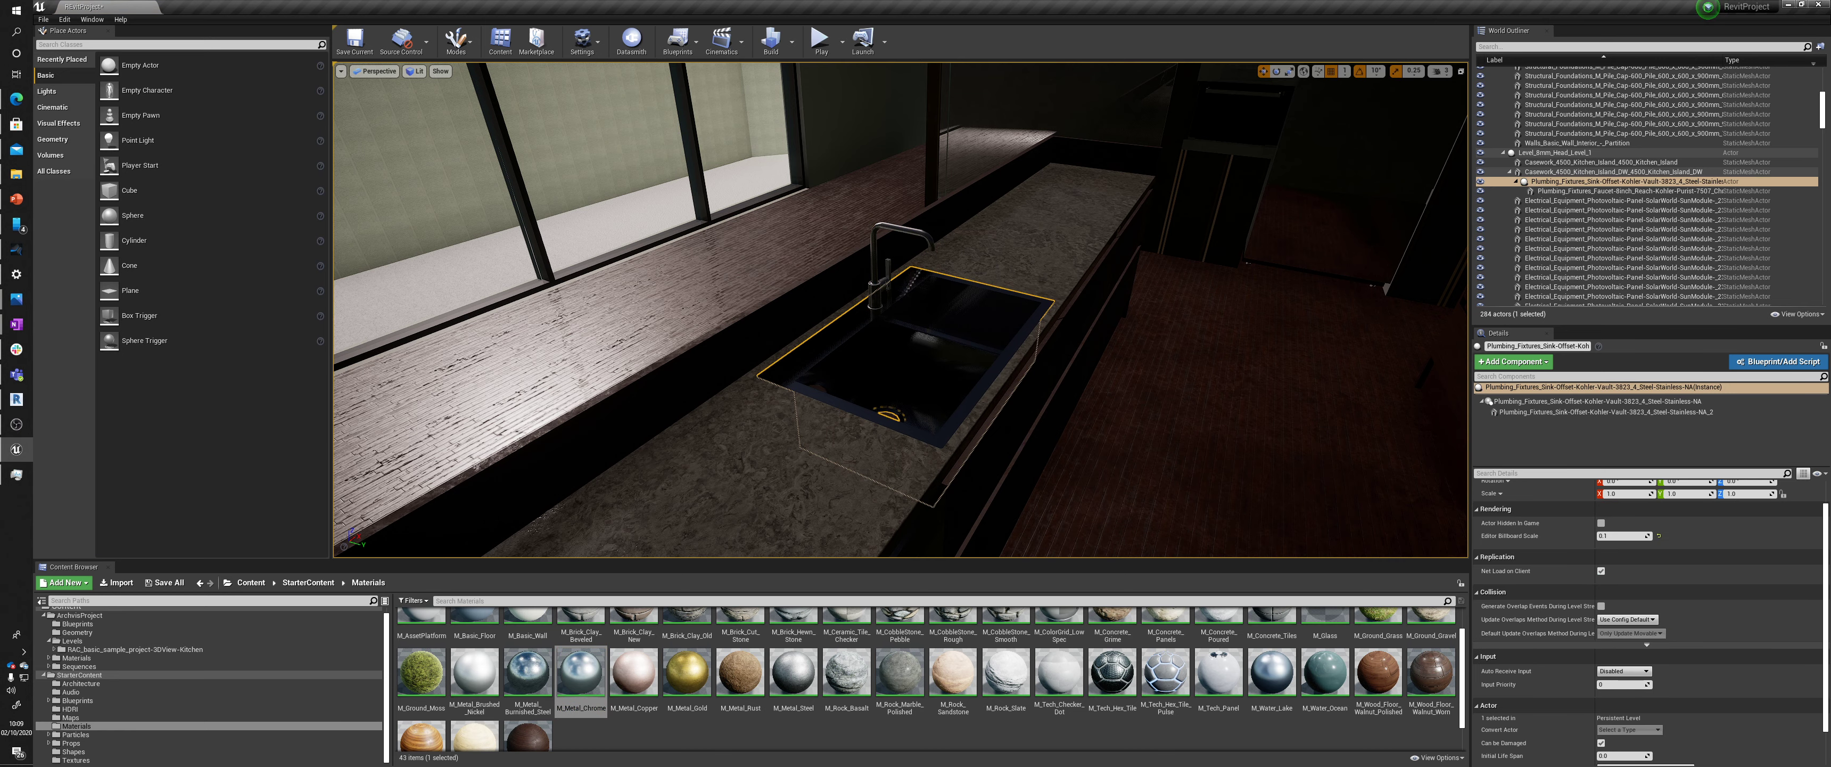
pyautogui.scroll(-1, 1636, 618)
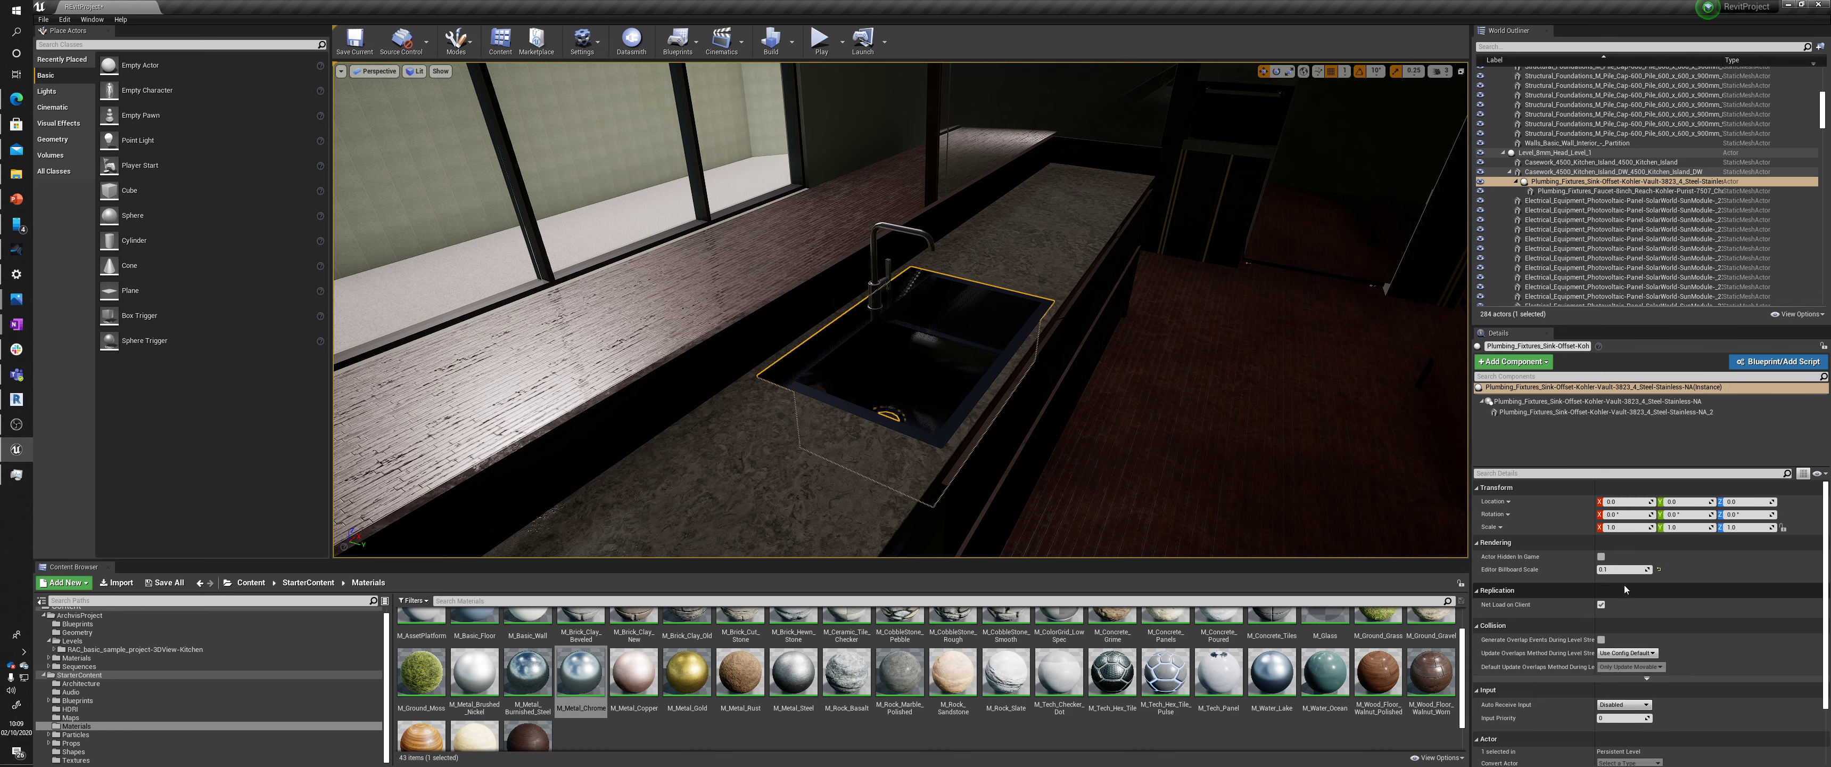
pyautogui.click(1555, 411)
pyautogui.moveTo(555, 652); pyautogui.dragTo(1197, 665)
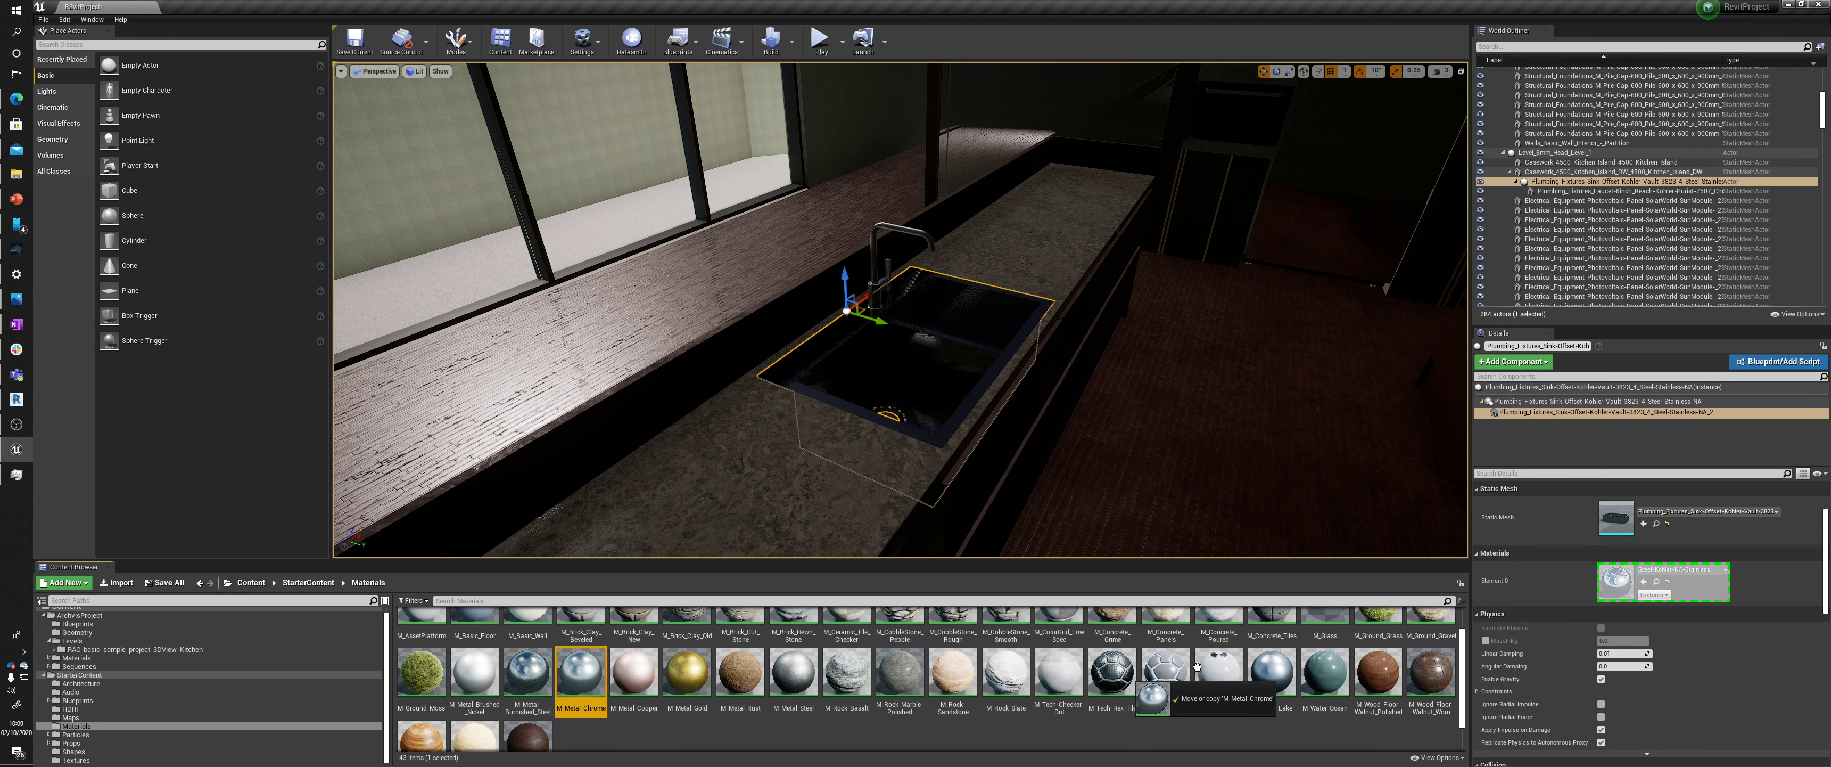
pyautogui.moveTo(1659, 566); pyautogui.dragTo(1659, 567)
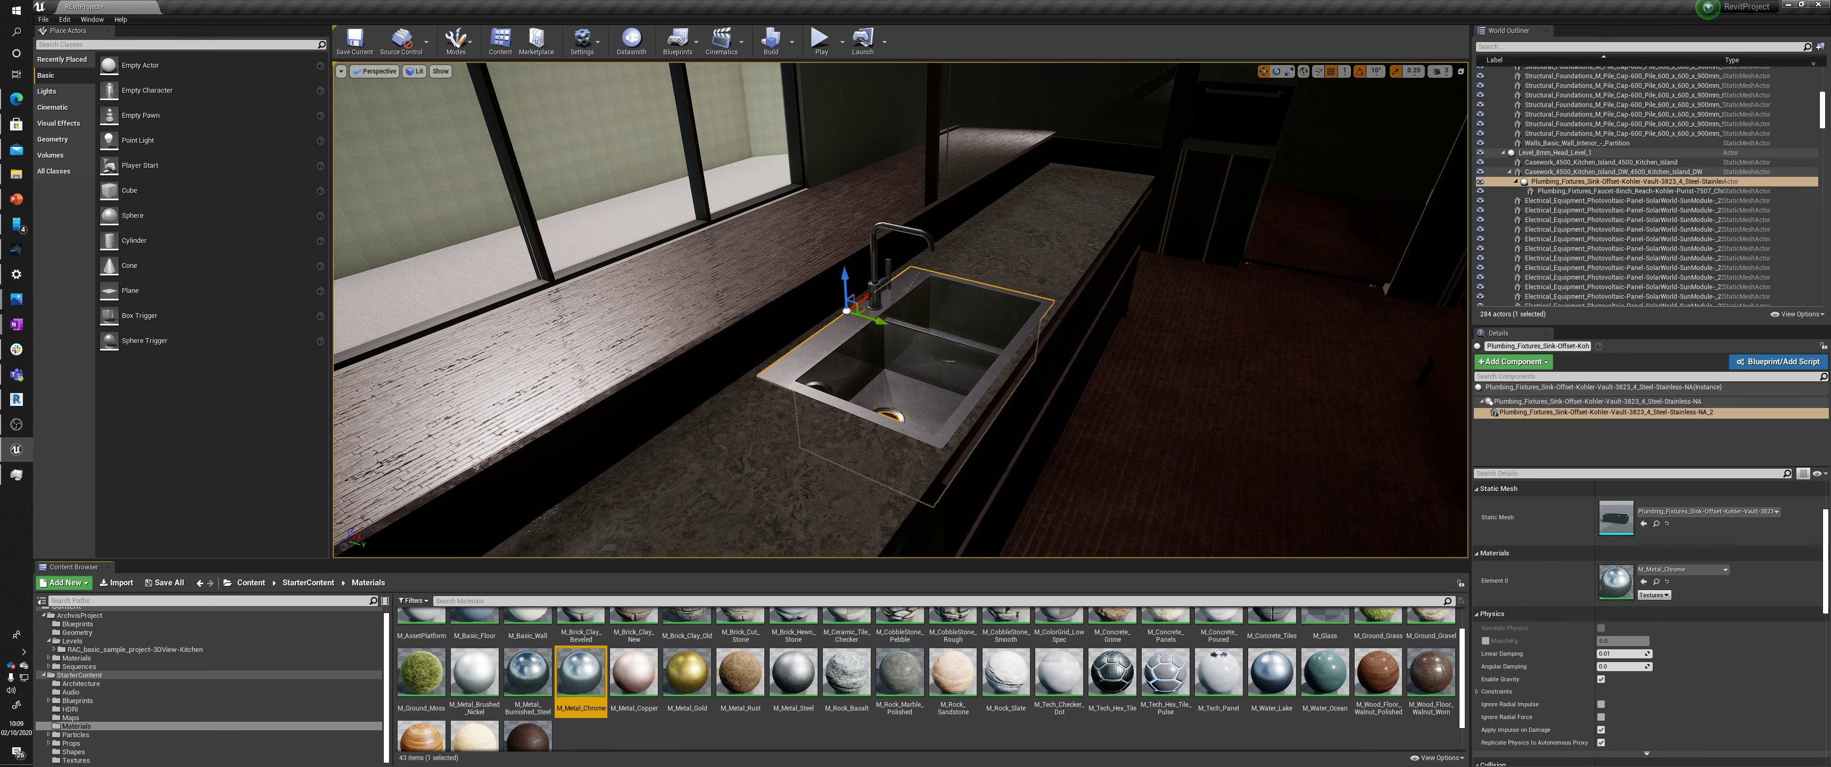
# Select the induction cooktop on the counter and assign M_Metal_Steel as its Element 2 material
pyautogui.moveTo(900, 310); pyautogui.dragTo(1152, 310, button='right')
pyautogui.click(1040, 397)
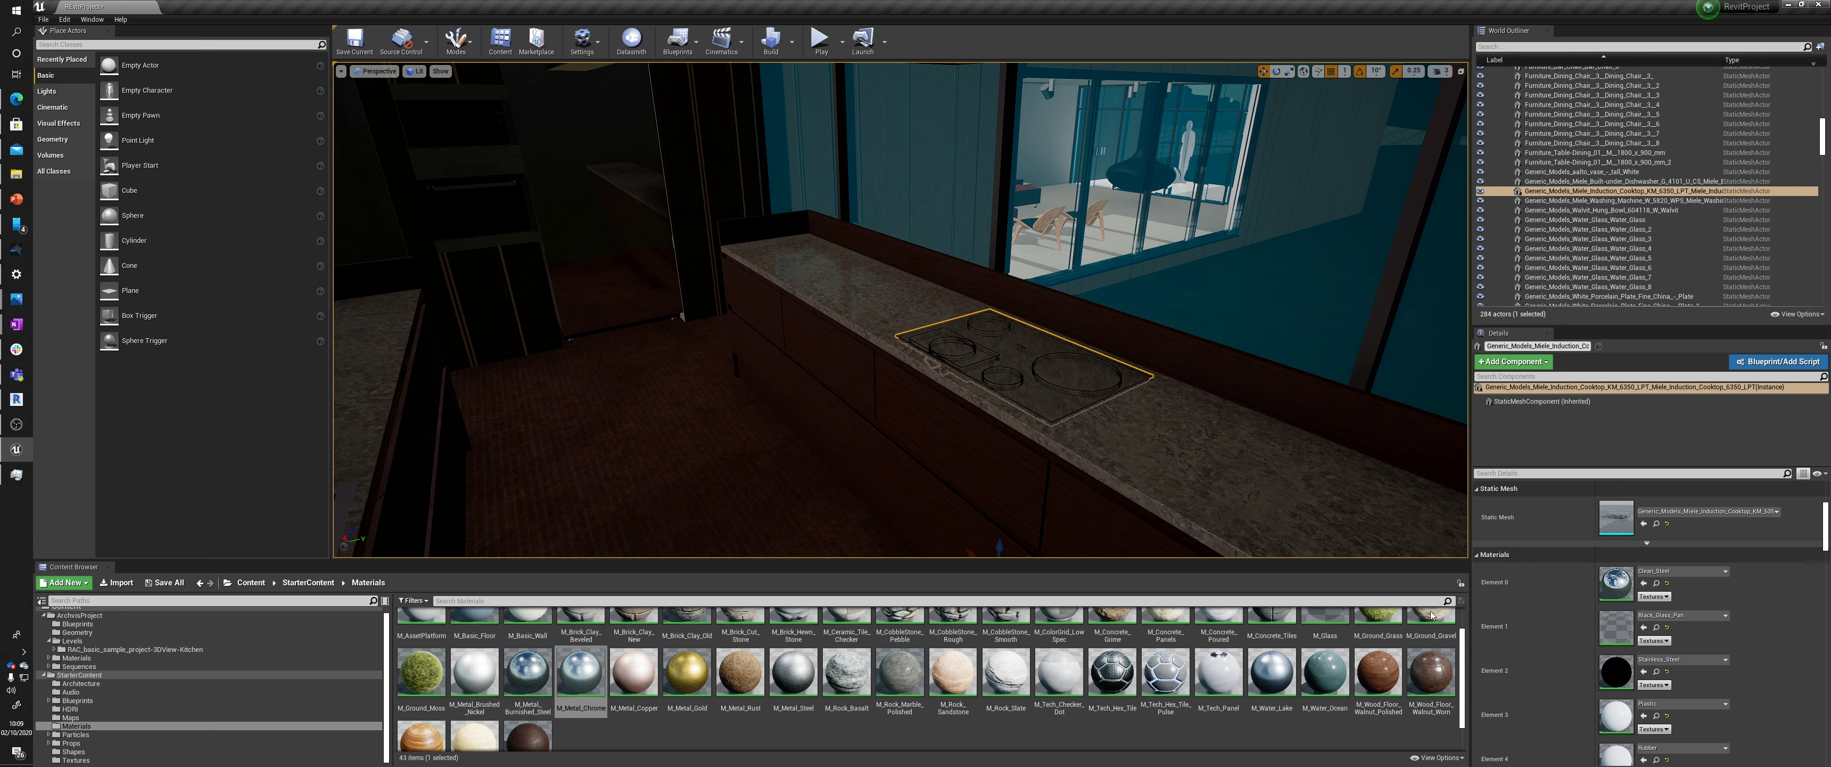
pyautogui.scroll(1, 1244, 675)
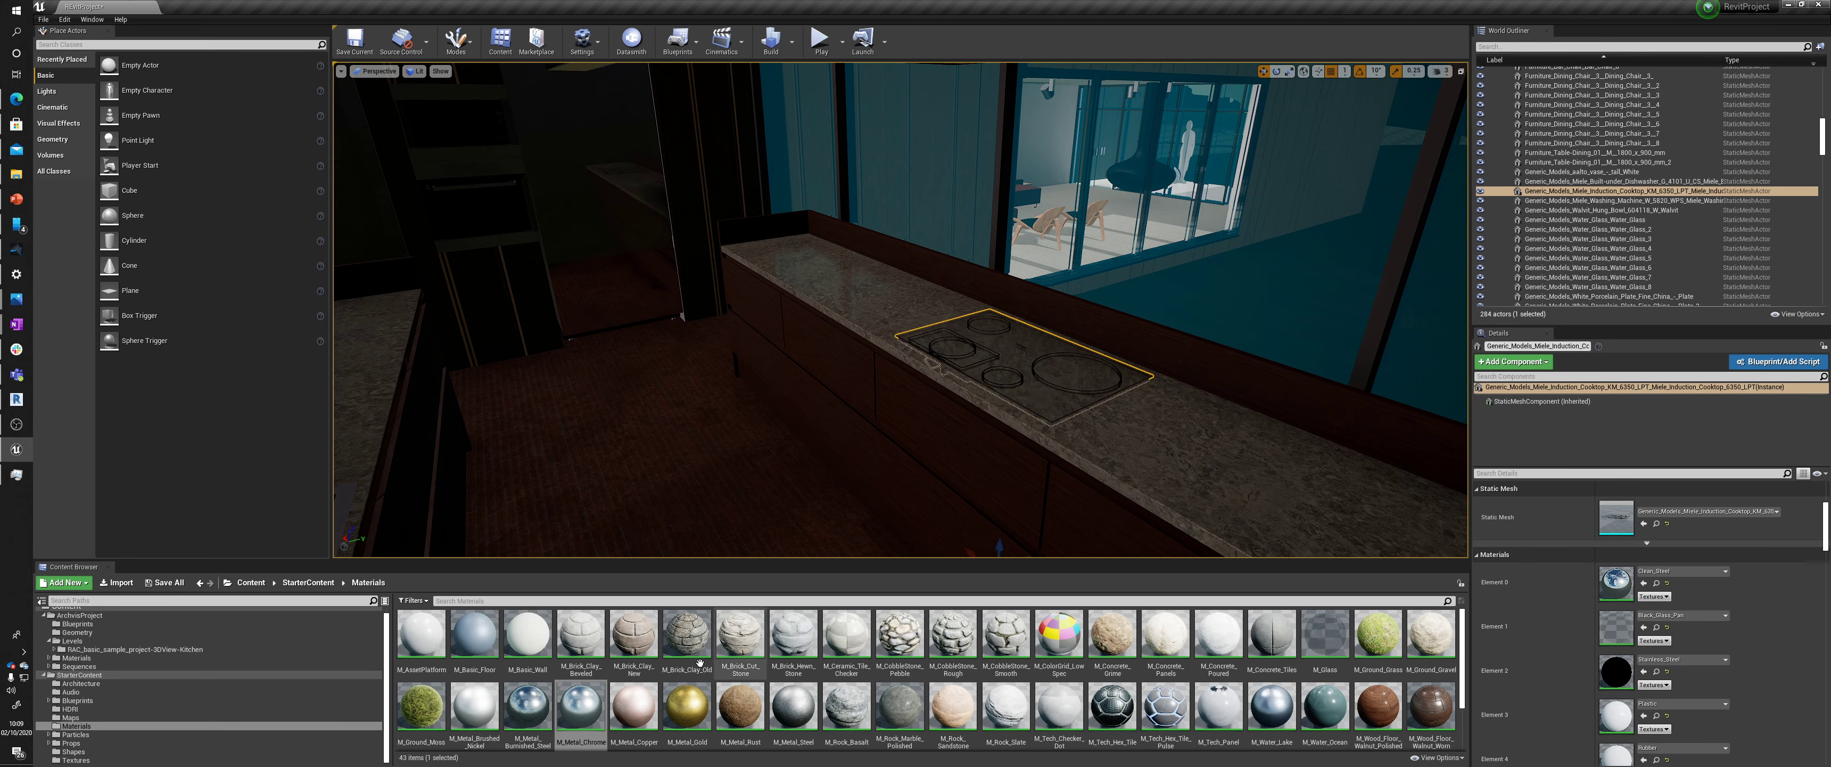
pyautogui.scroll(-1, 782, 661)
pyautogui.scroll(1, 924, 658)
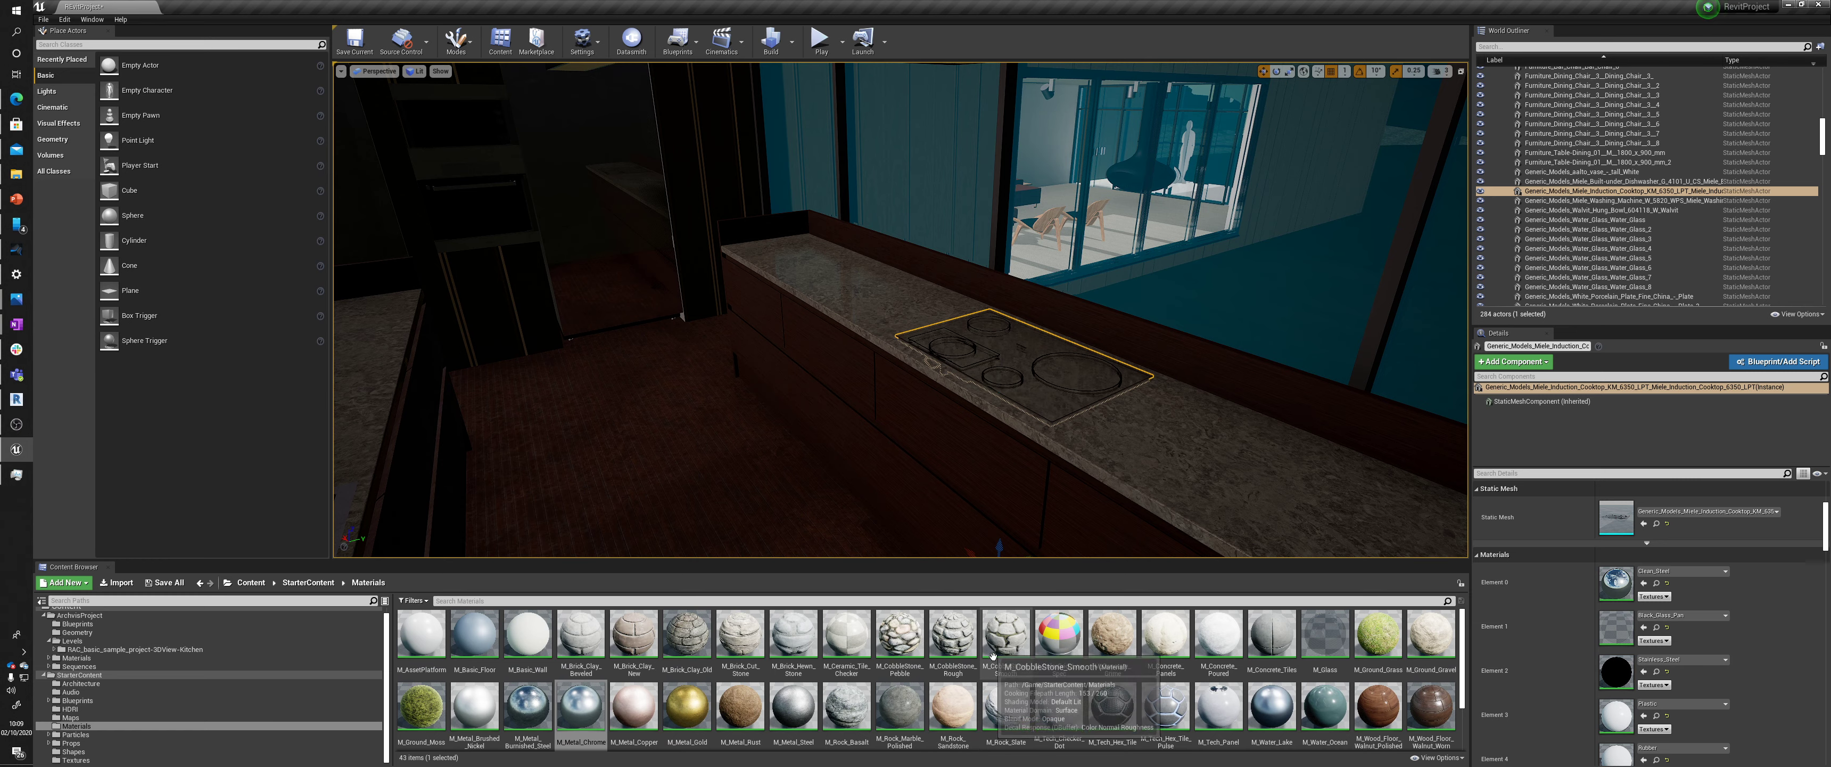
pyautogui.scroll(-1, 846, 674)
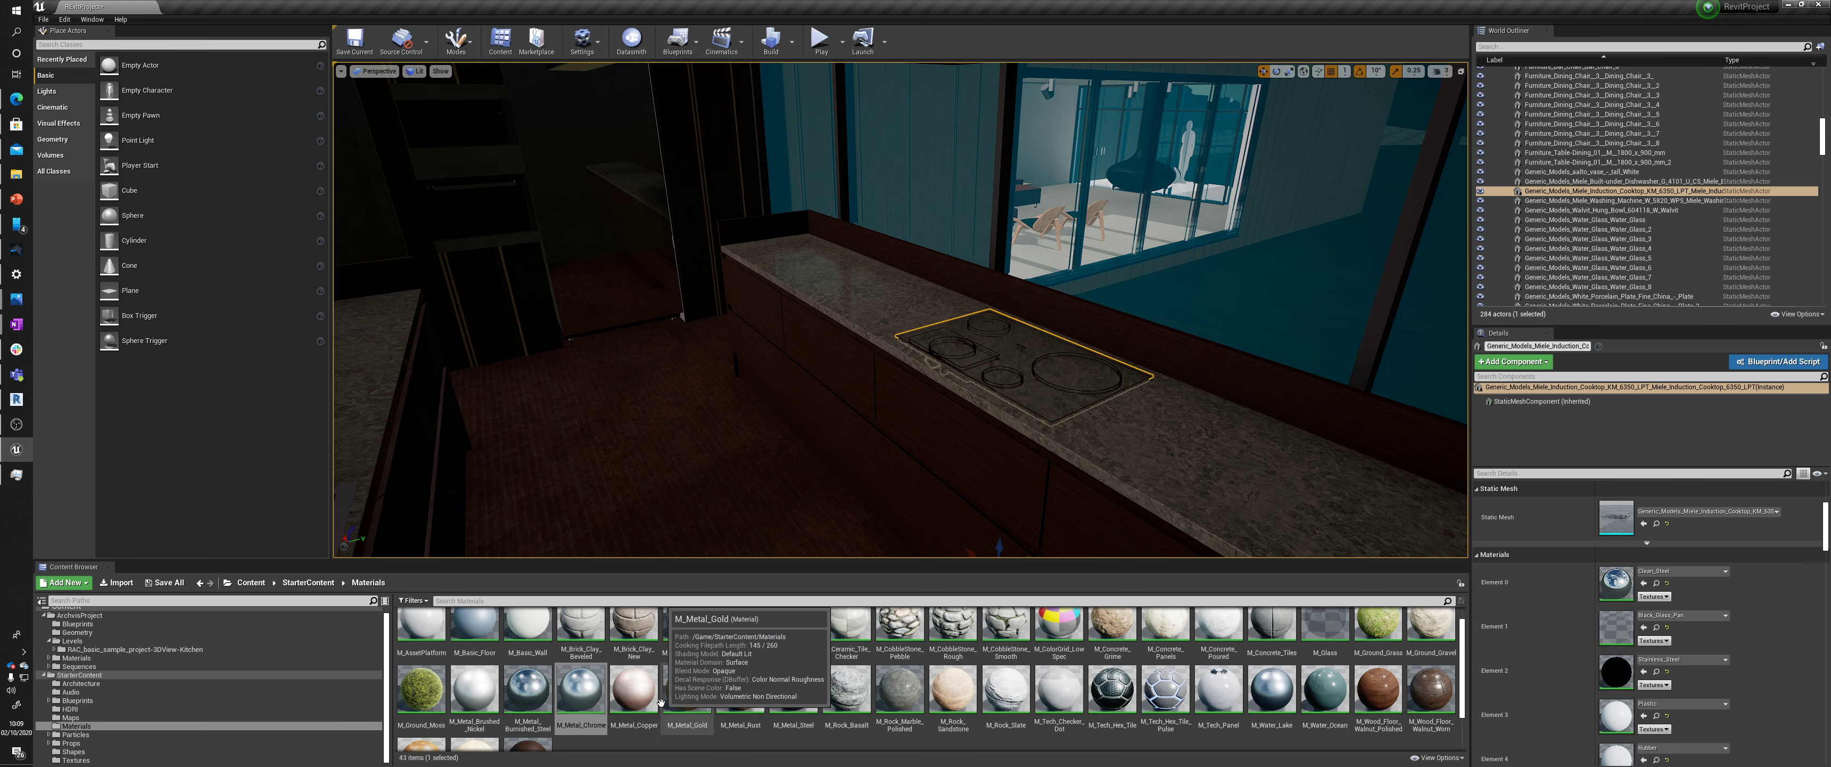
pyautogui.scroll(1, 711, 704)
pyautogui.moveTo(795, 706); pyautogui.dragTo(839, 698)
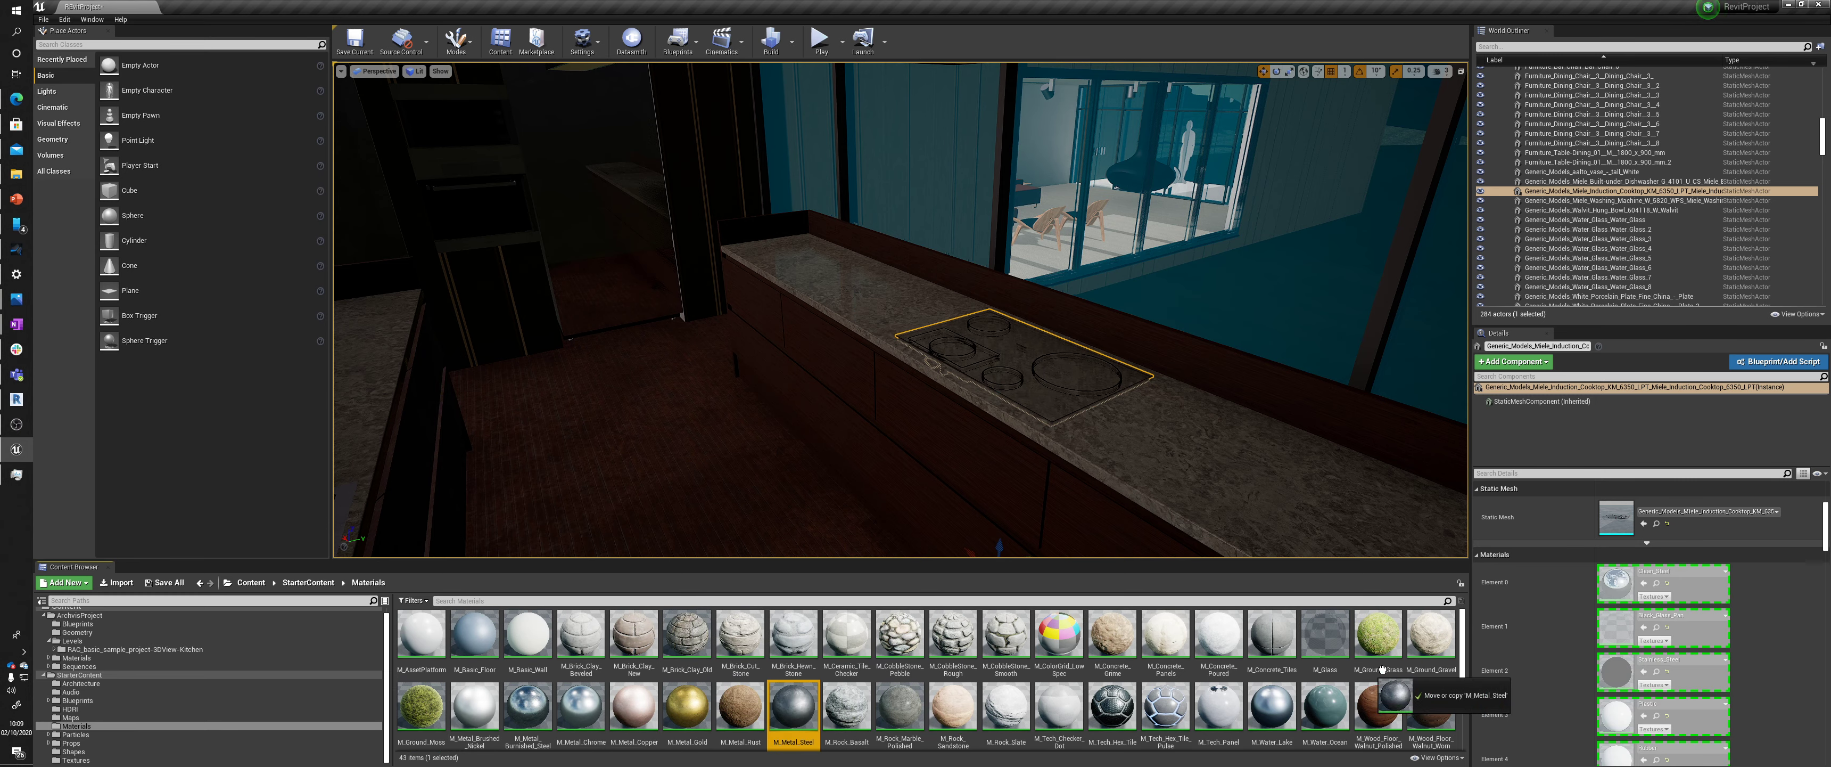
pyautogui.moveTo(1616, 669); pyautogui.dragTo(1618, 670)
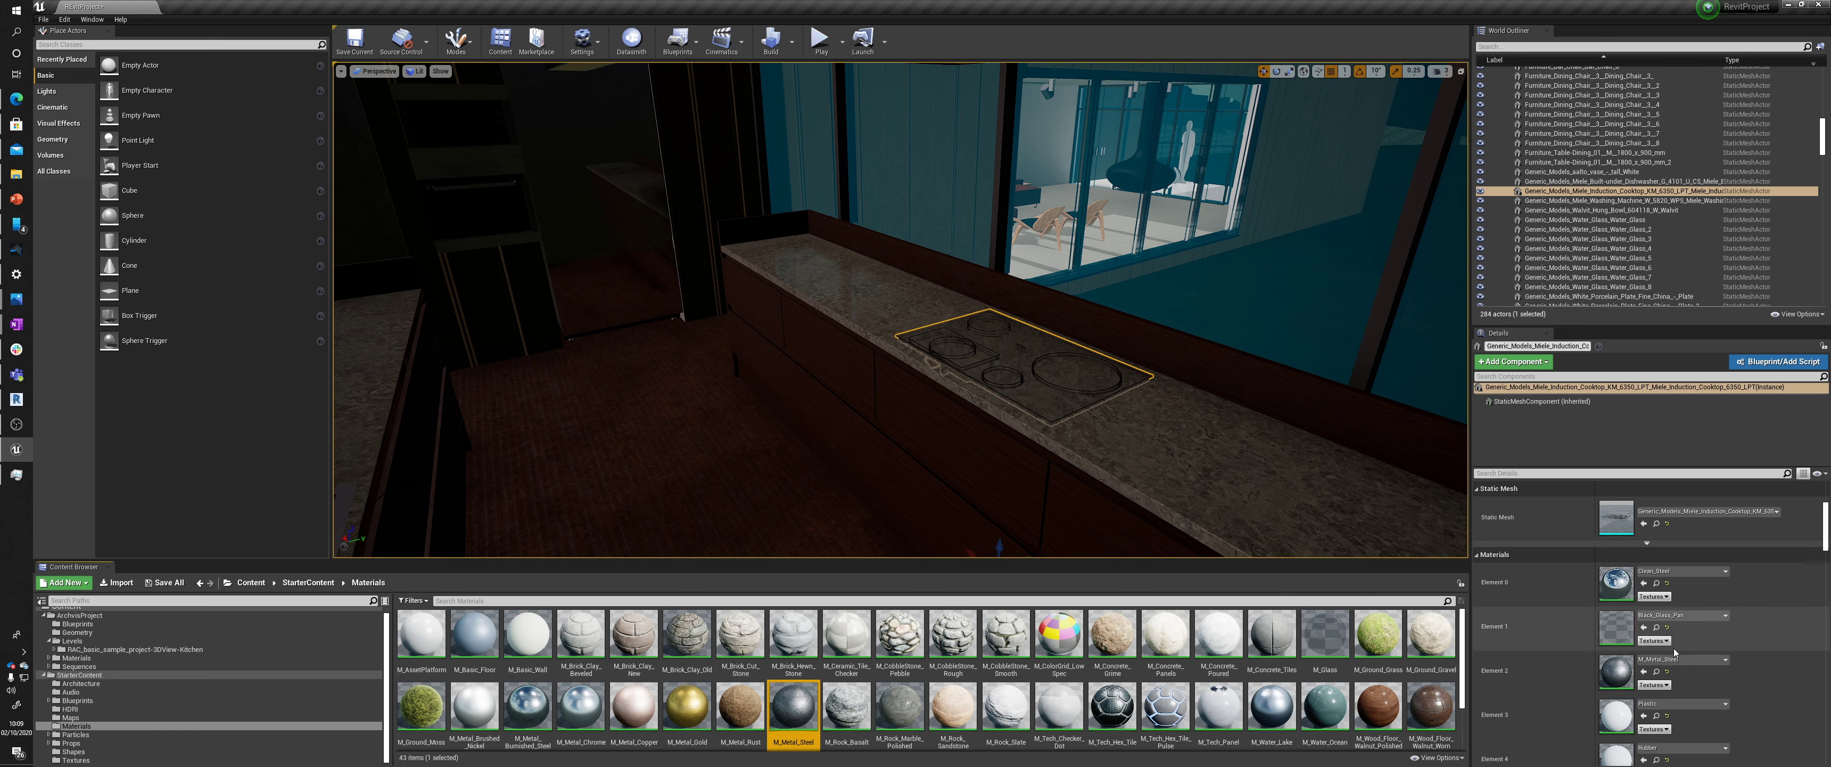
pyautogui.scroll(-3, 1678, 659)
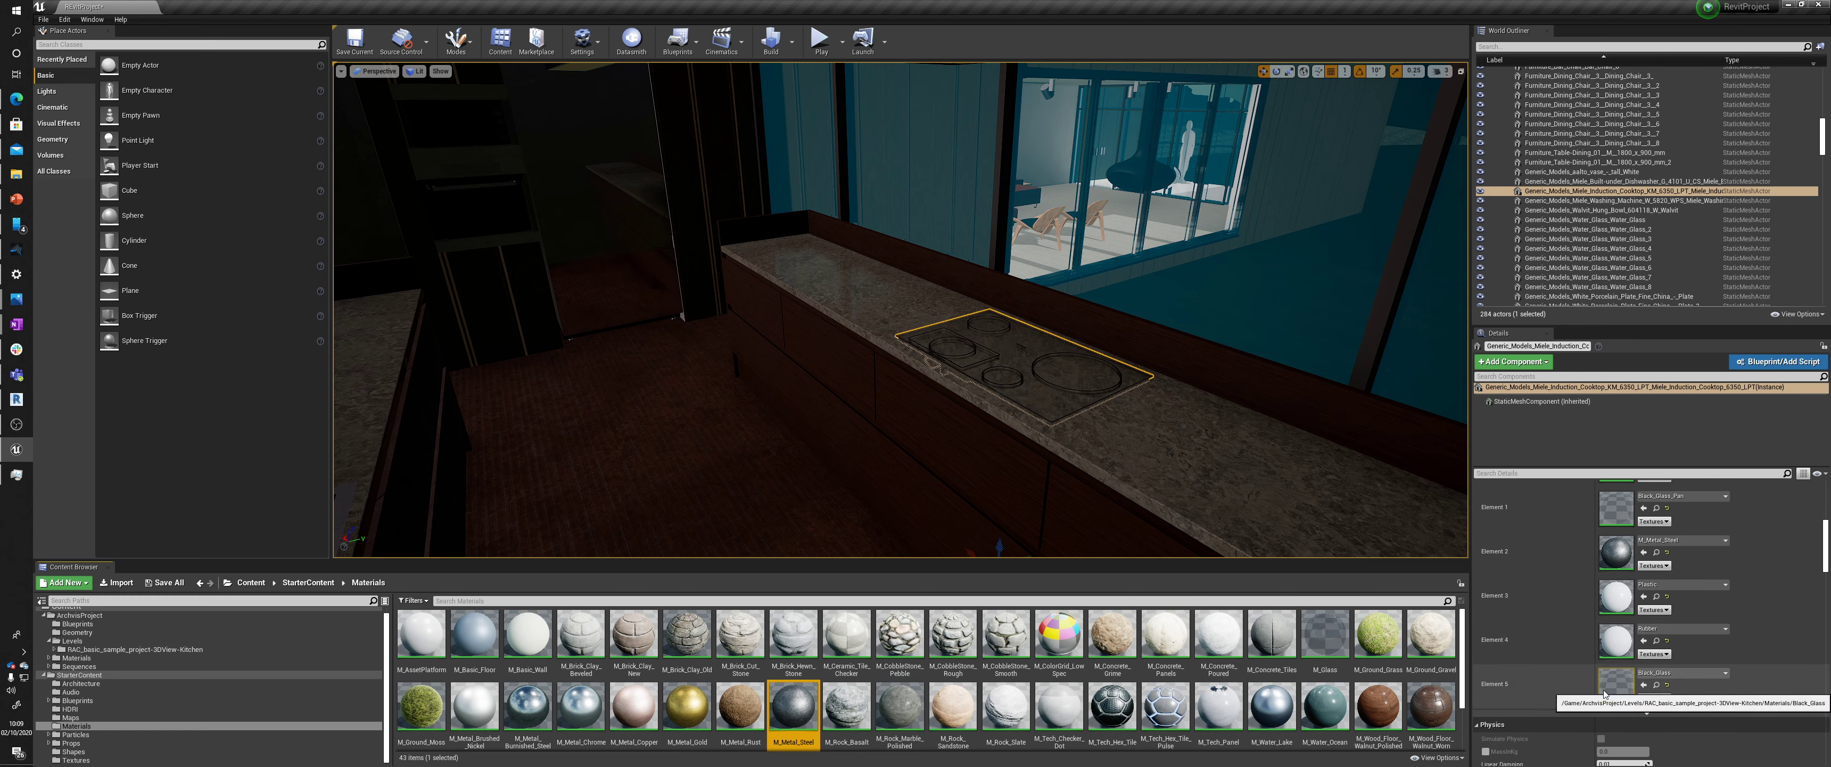
# Assign M_Glass as the Element 5 material of the induction cooktop and clear the selection
pyautogui.moveTo(1324, 635); pyautogui.dragTo(1618, 693)
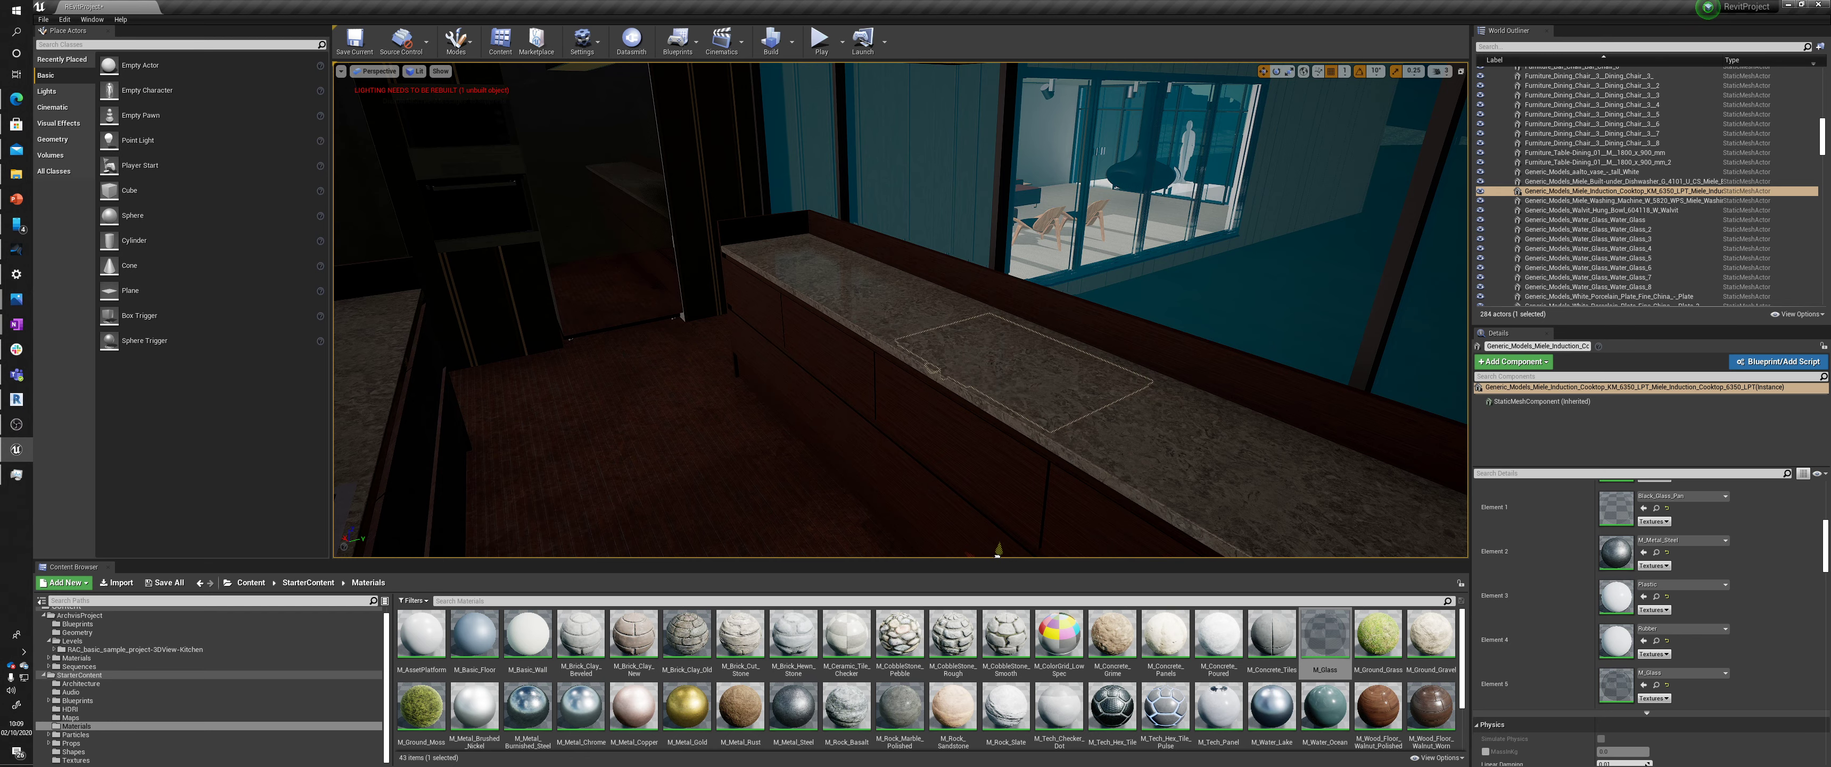
pyautogui.moveTo(994, 490); pyautogui.dragTo(1009, 516, button='right')
pyautogui.press('Escape')
# Select the built-in microwave in the tall kitchen unit and assign M_Metal_Chrome as its Element 2 material
pyautogui.click(739, 317)
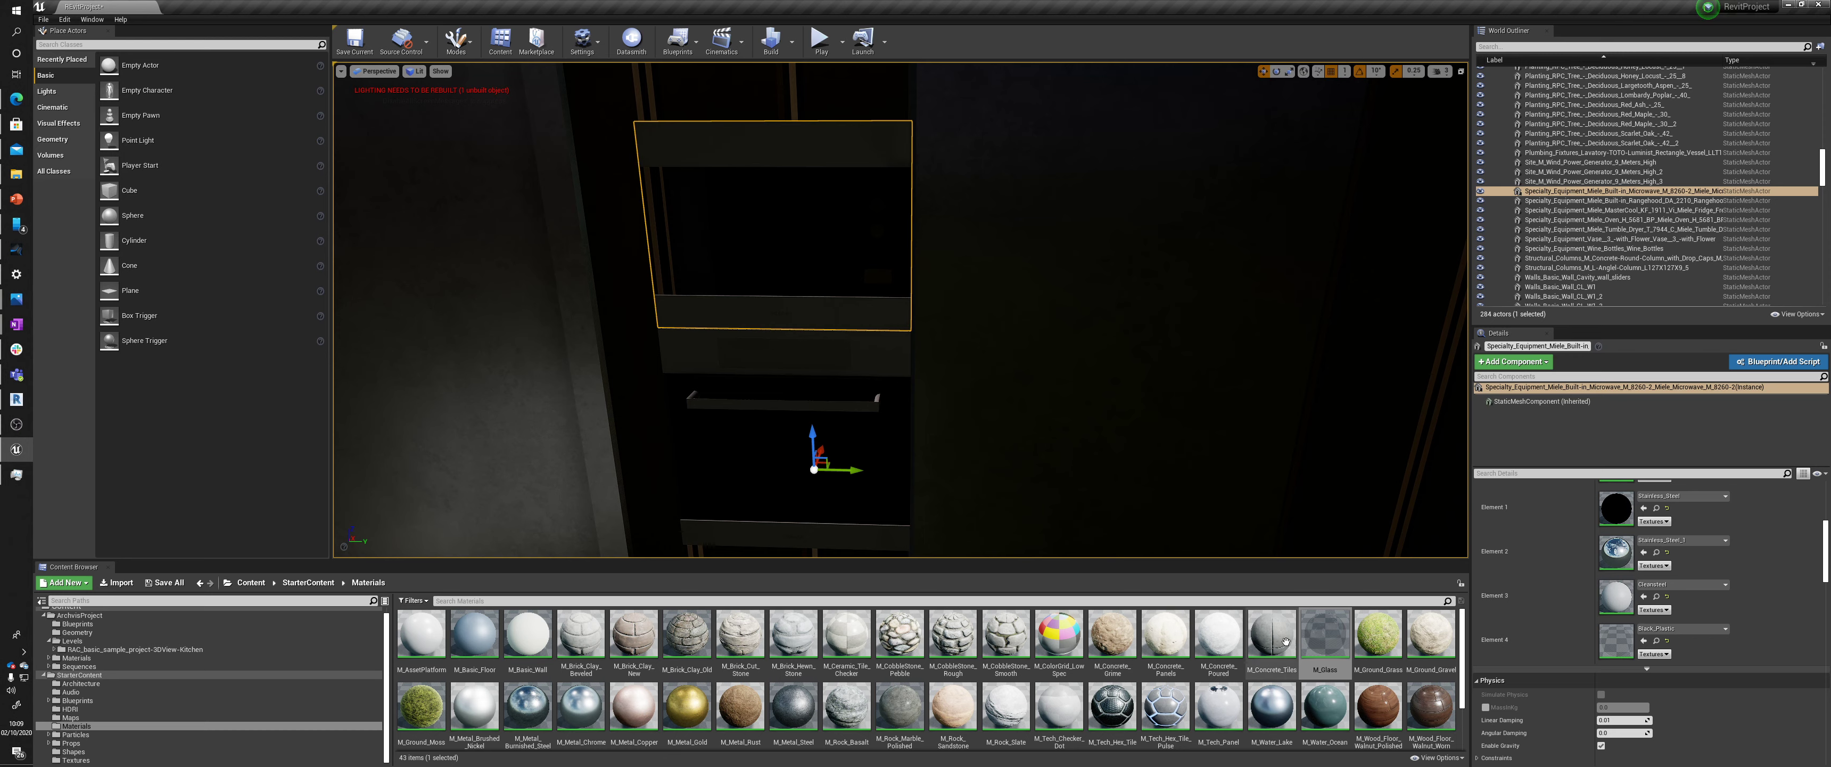
pyautogui.moveTo(698, 707); pyautogui.dragTo(1635, 555)
pyautogui.click(578, 703)
# Select the oven below the microwave and assign M_Metal_Chrome to its Element 2 and M_Metal_Burnished_Steel to its Element 1
pyautogui.click(782, 455)
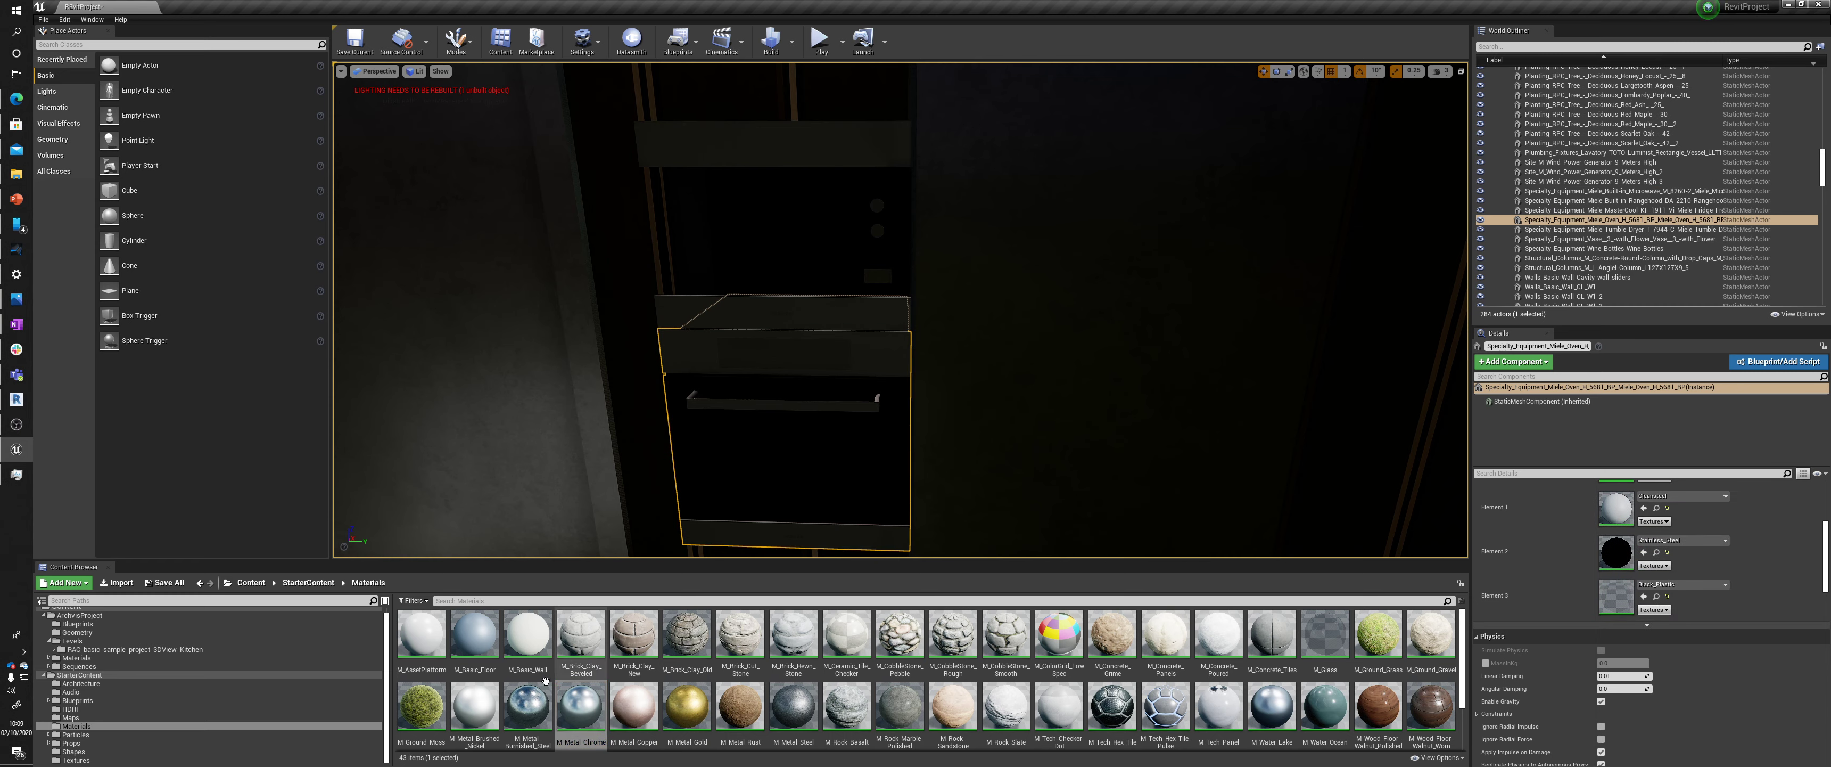
pyautogui.moveTo(581, 704); pyautogui.dragTo(1617, 540)
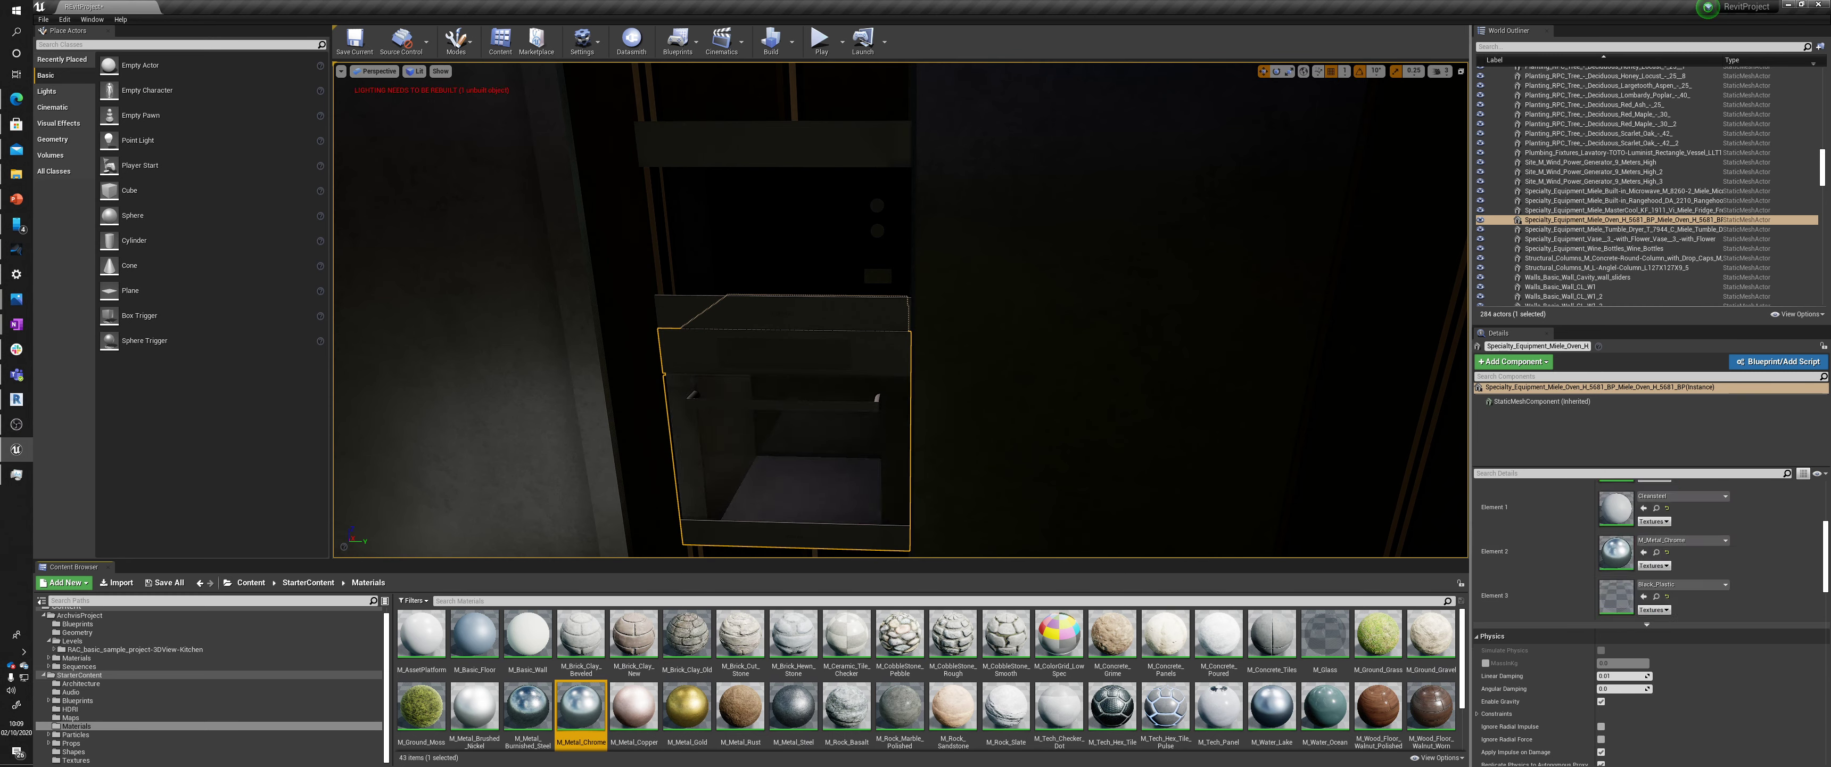
pyautogui.click(540, 711)
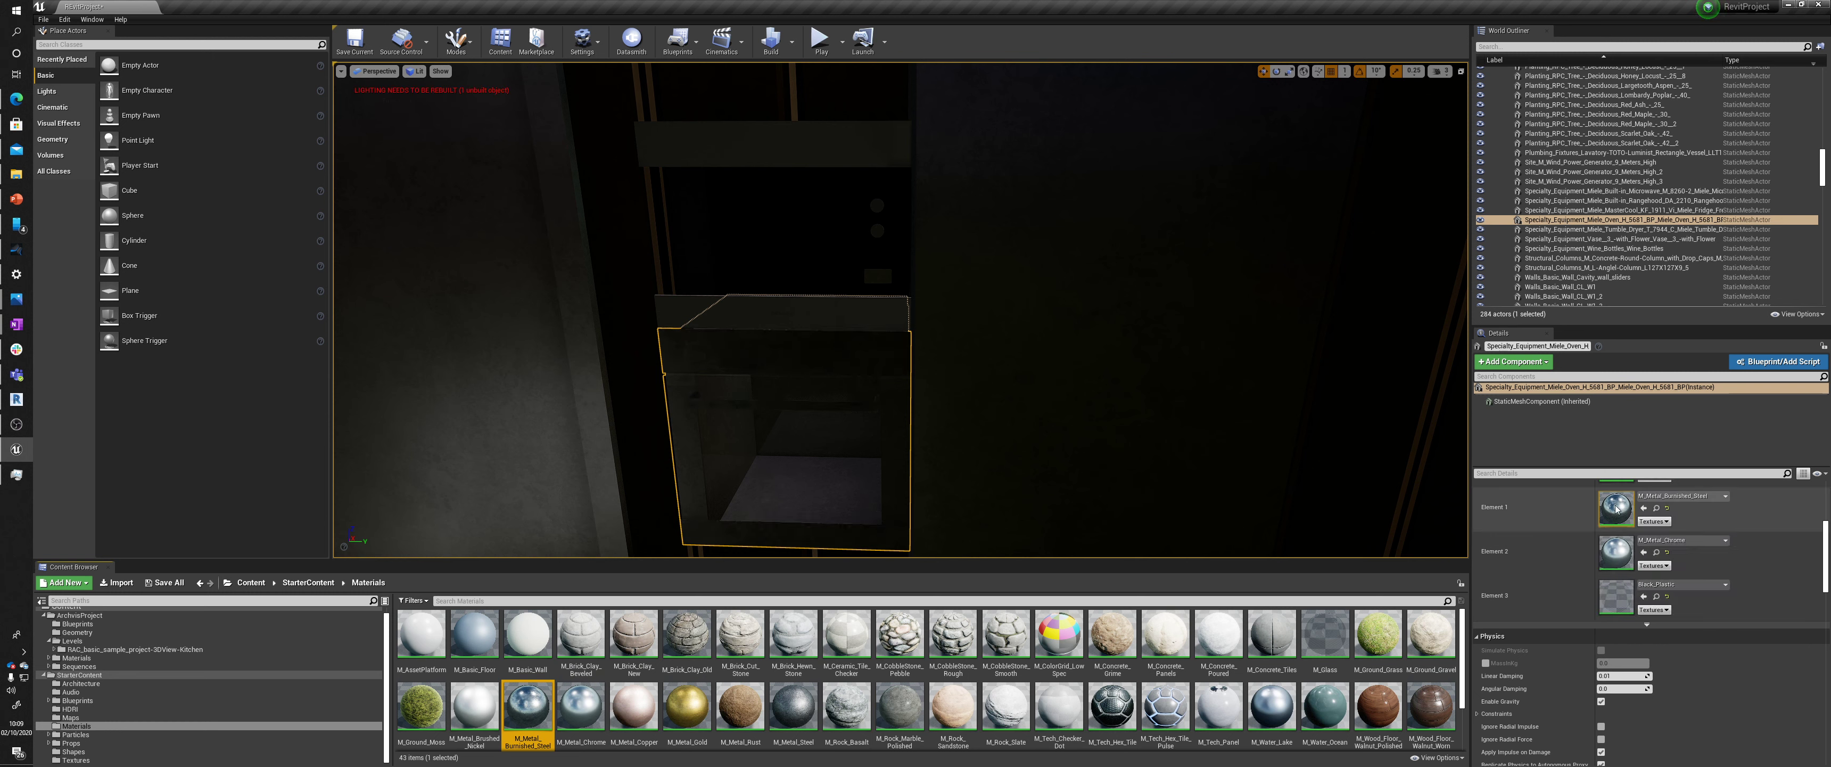
pyautogui.click(892, 406)
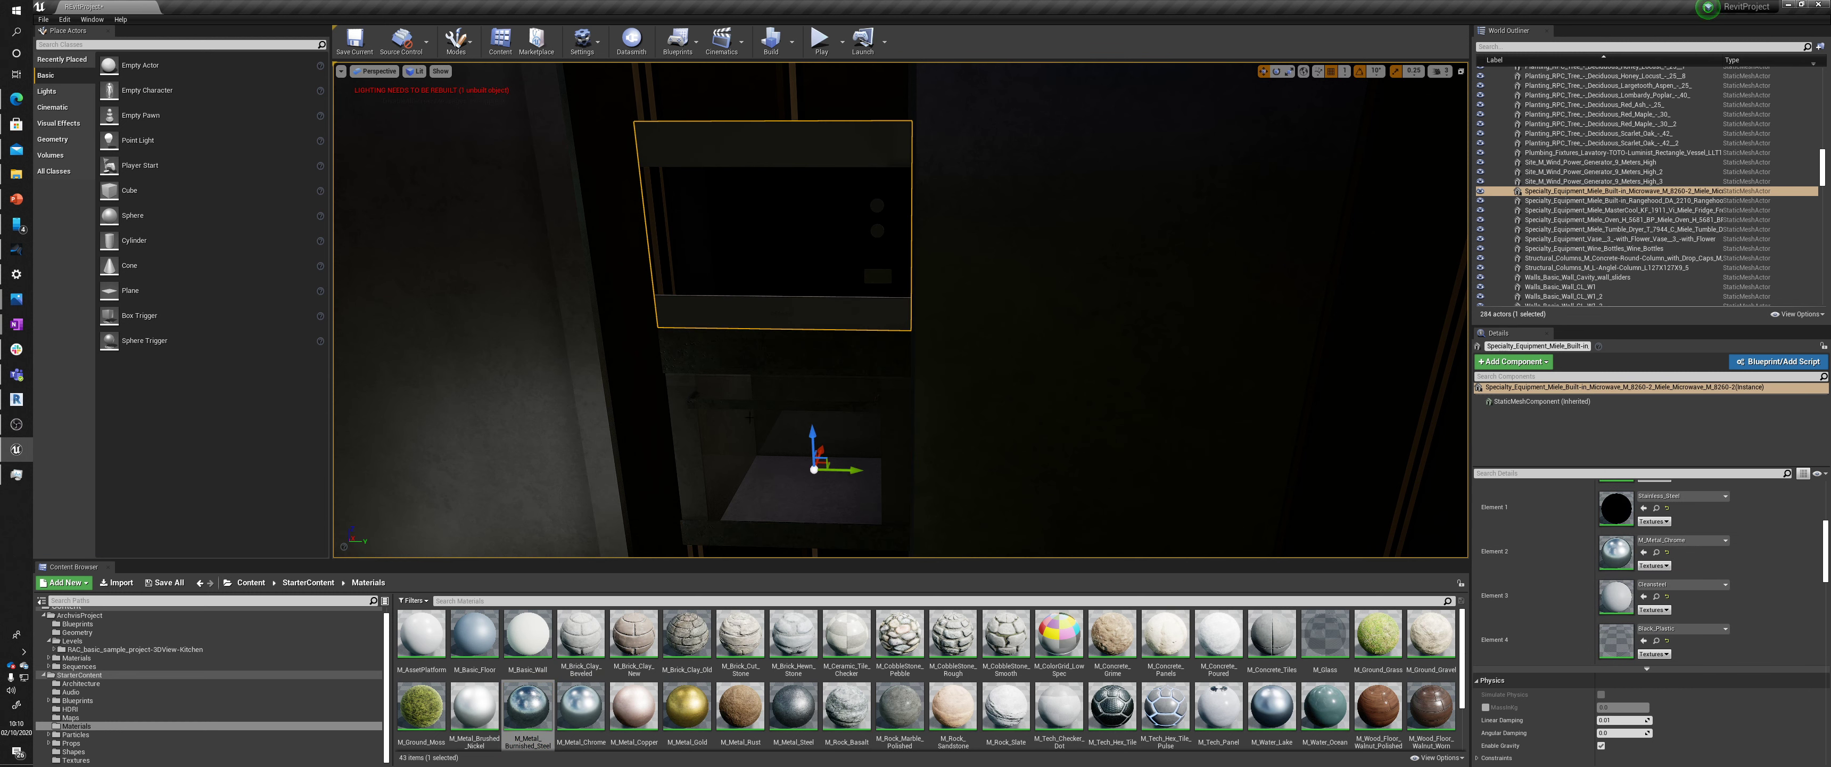
pyautogui.hotkey('ctrl', 'z')
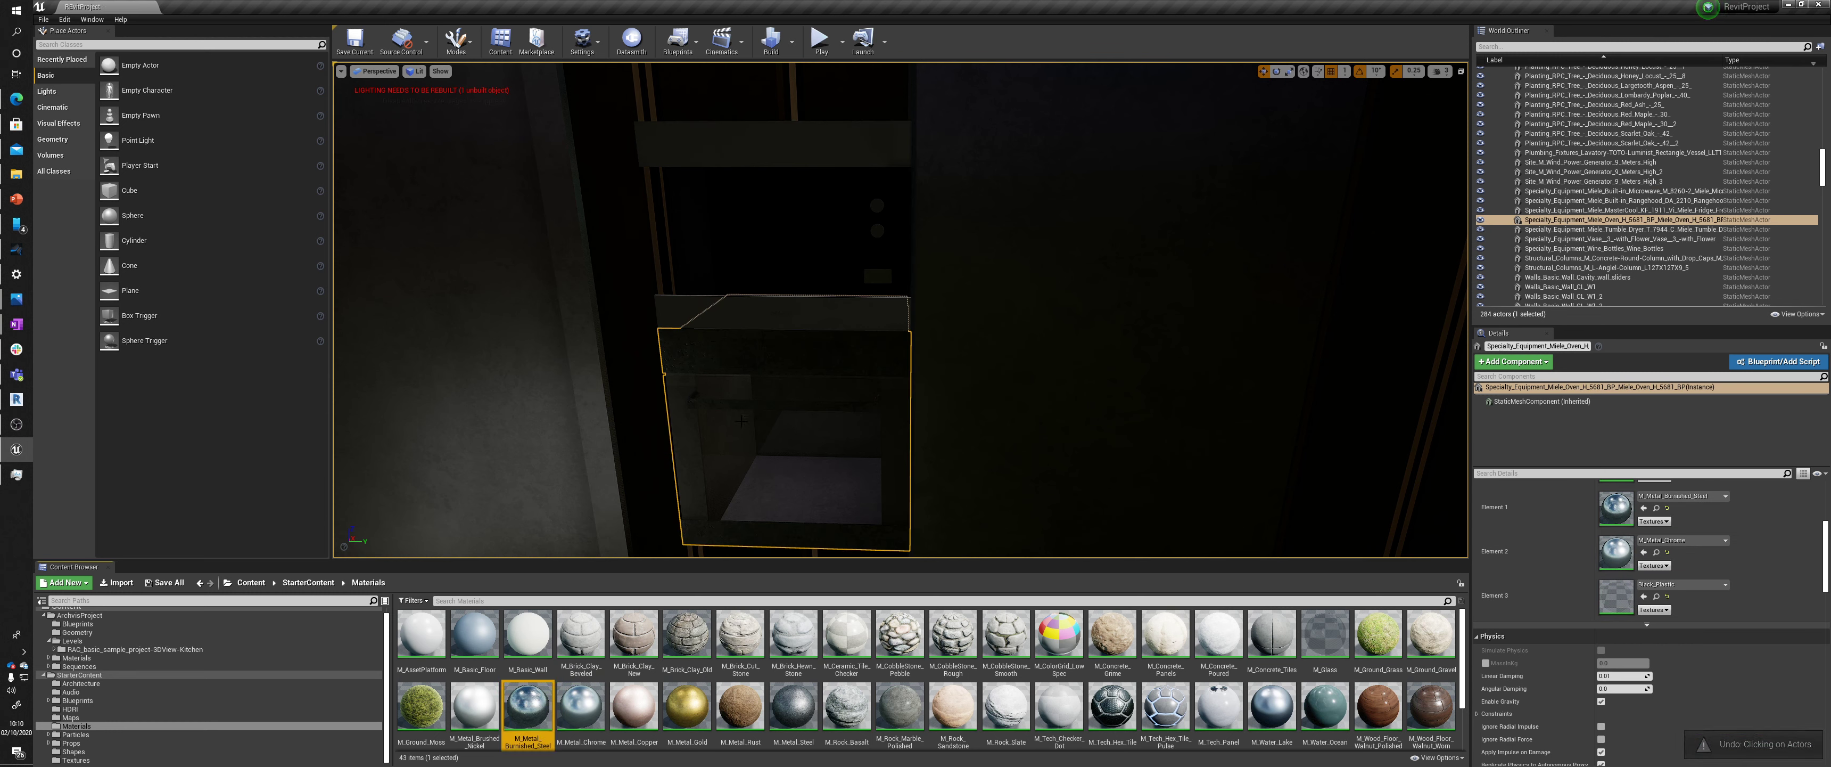
# Place a point light in the kitchen and move it between the island and the cooktop counter
pyautogui.moveTo(741, 422); pyautogui.dragTo(711, 377, button='right')
pyautogui.press('w')
pyautogui.press('s')
pyautogui.moveTo(710, 469); pyautogui.dragTo(551, 447, button='right')
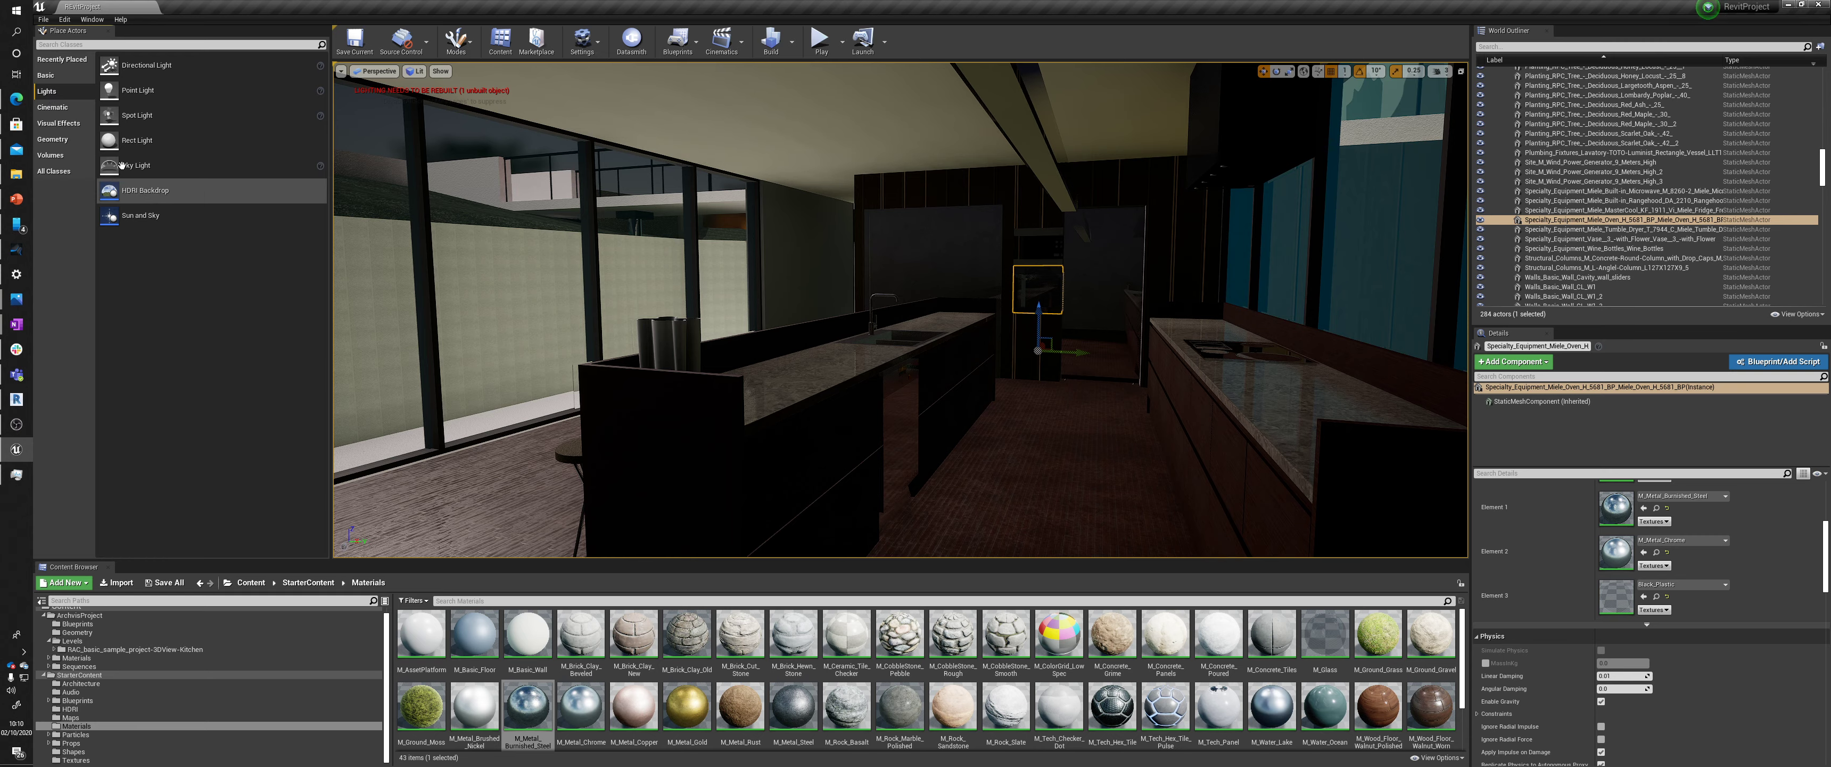
pyautogui.moveTo(188, 171); pyautogui.dragTo(1003, 494)
pyautogui.moveTo(1003, 494); pyautogui.dragTo(942, 492, button='right')
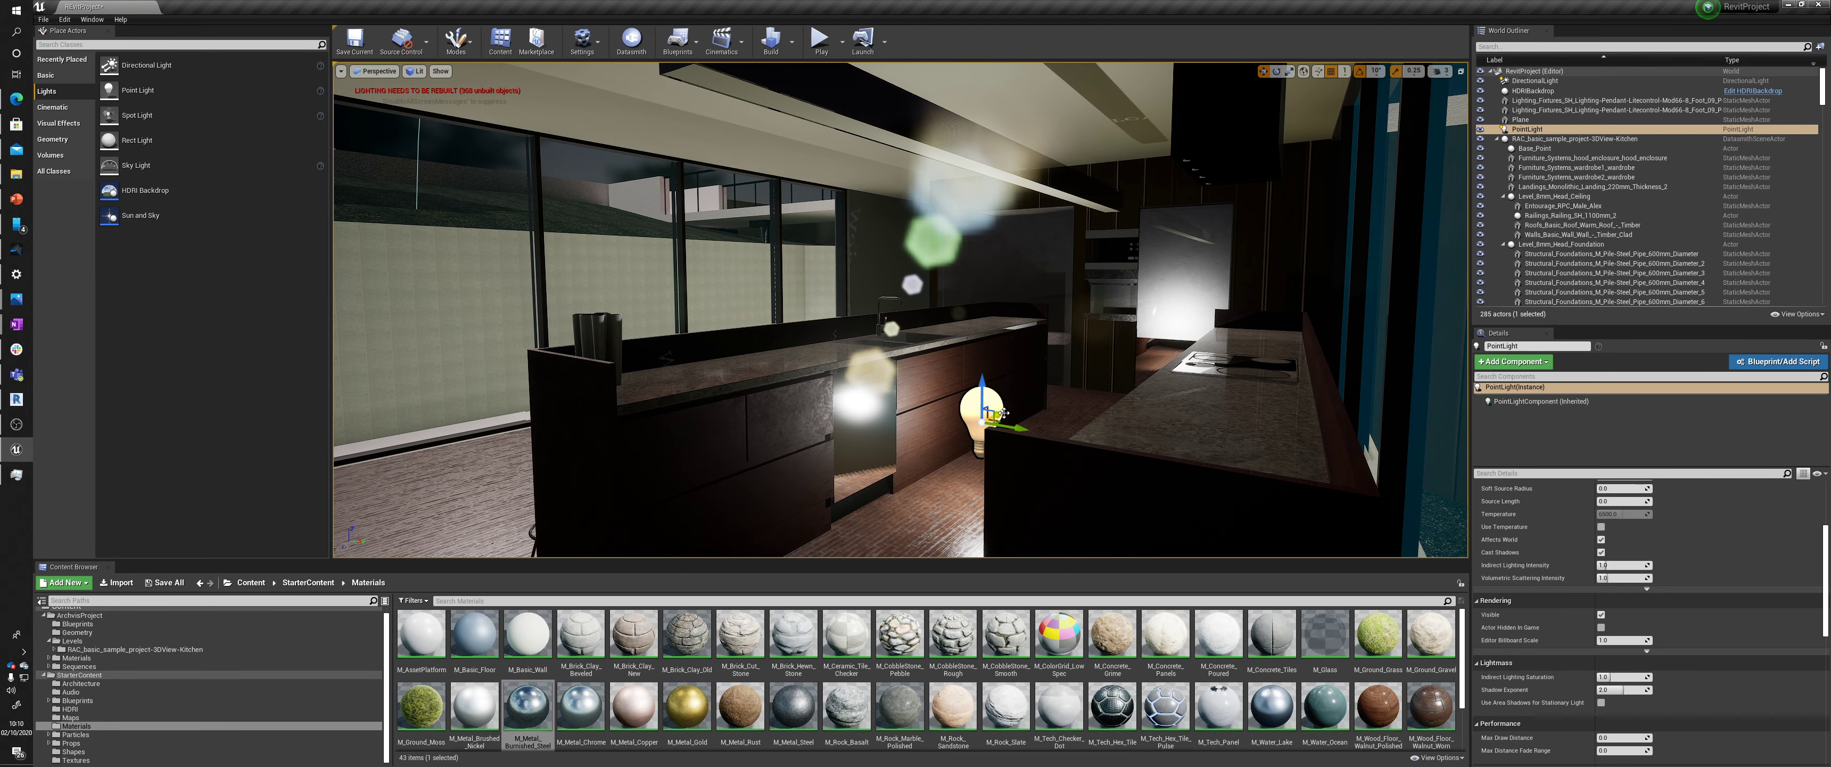
pyautogui.moveTo(1003, 413); pyautogui.dragTo(1052, 441)
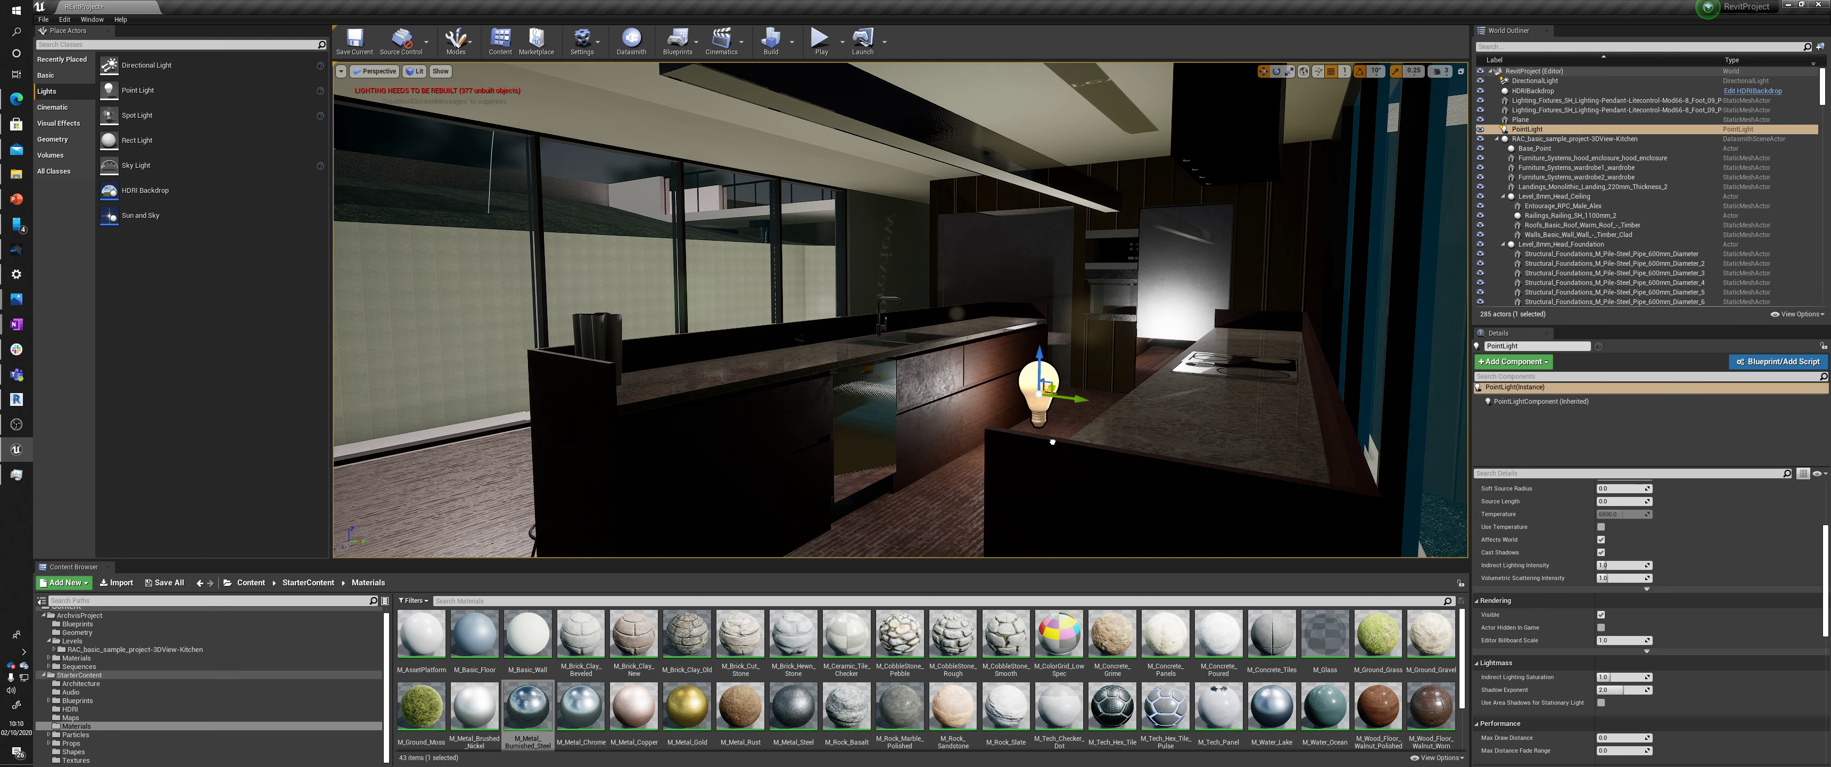
# Select the built-under dishwasher in the island and assign M_Metal_Chrome as its Element 2, Element 4 and Element 1 materials
pyautogui.click(871, 426)
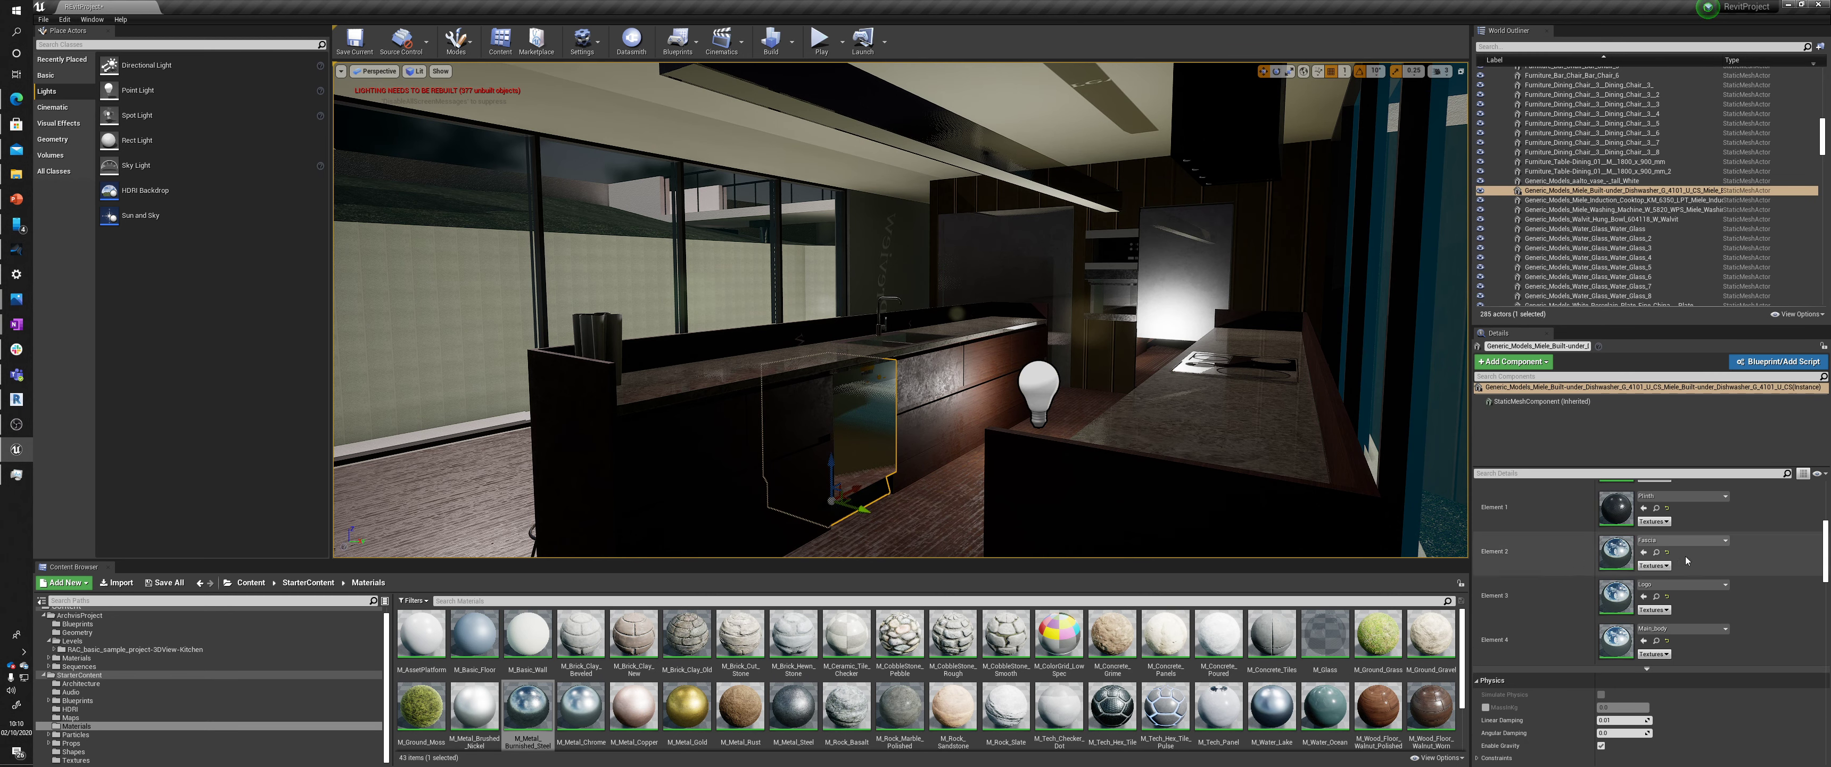
pyautogui.scroll(2, 1623, 569)
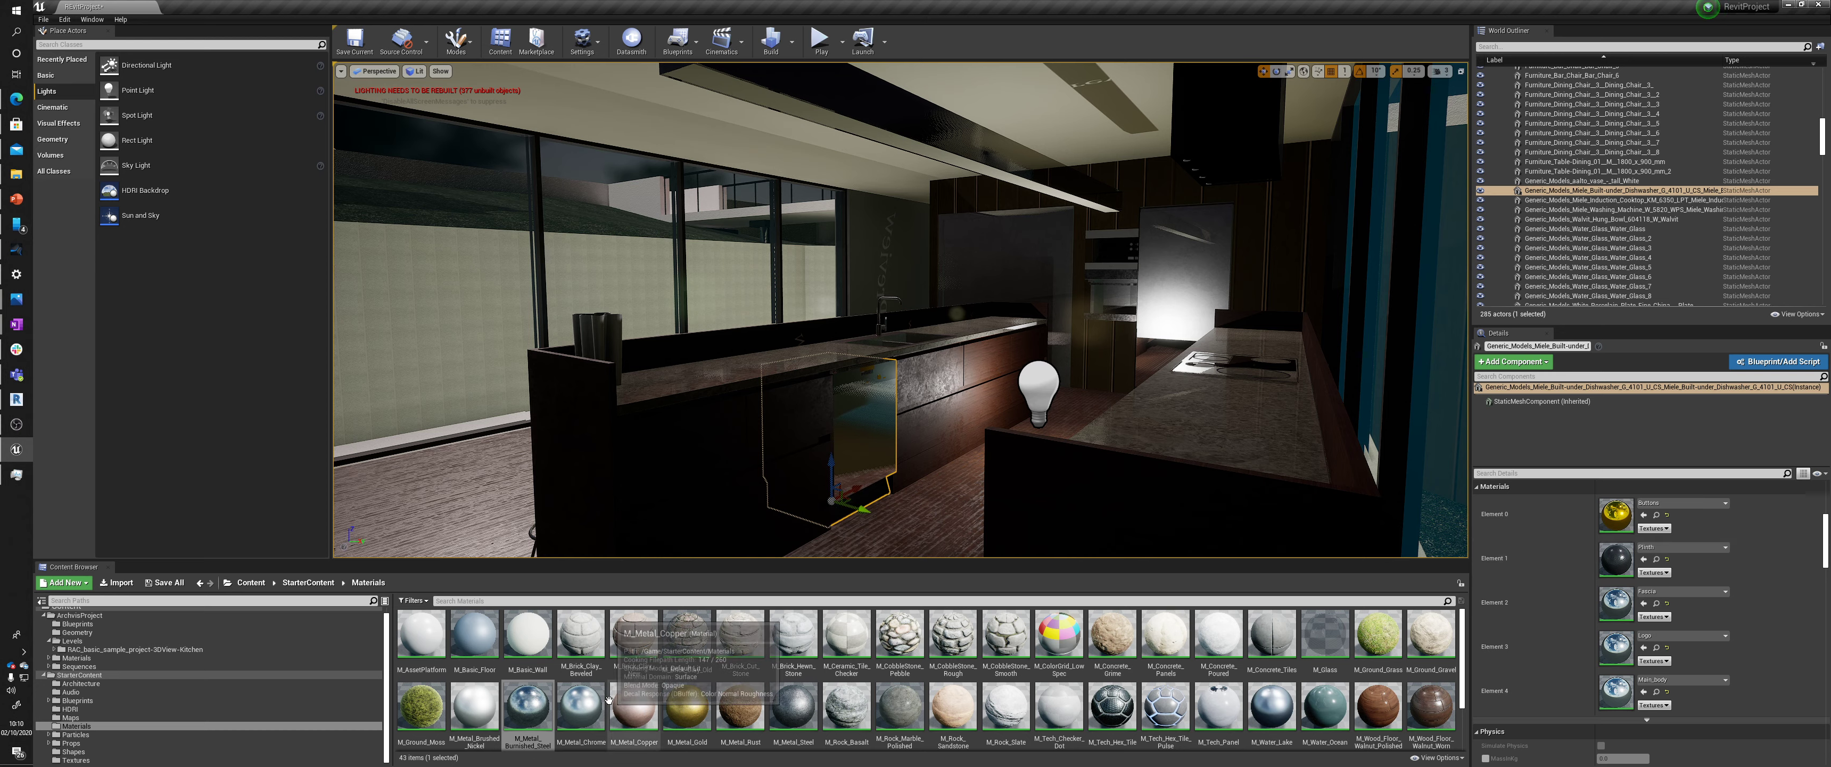
pyautogui.moveTo(580, 704); pyautogui.dragTo(1037, 685)
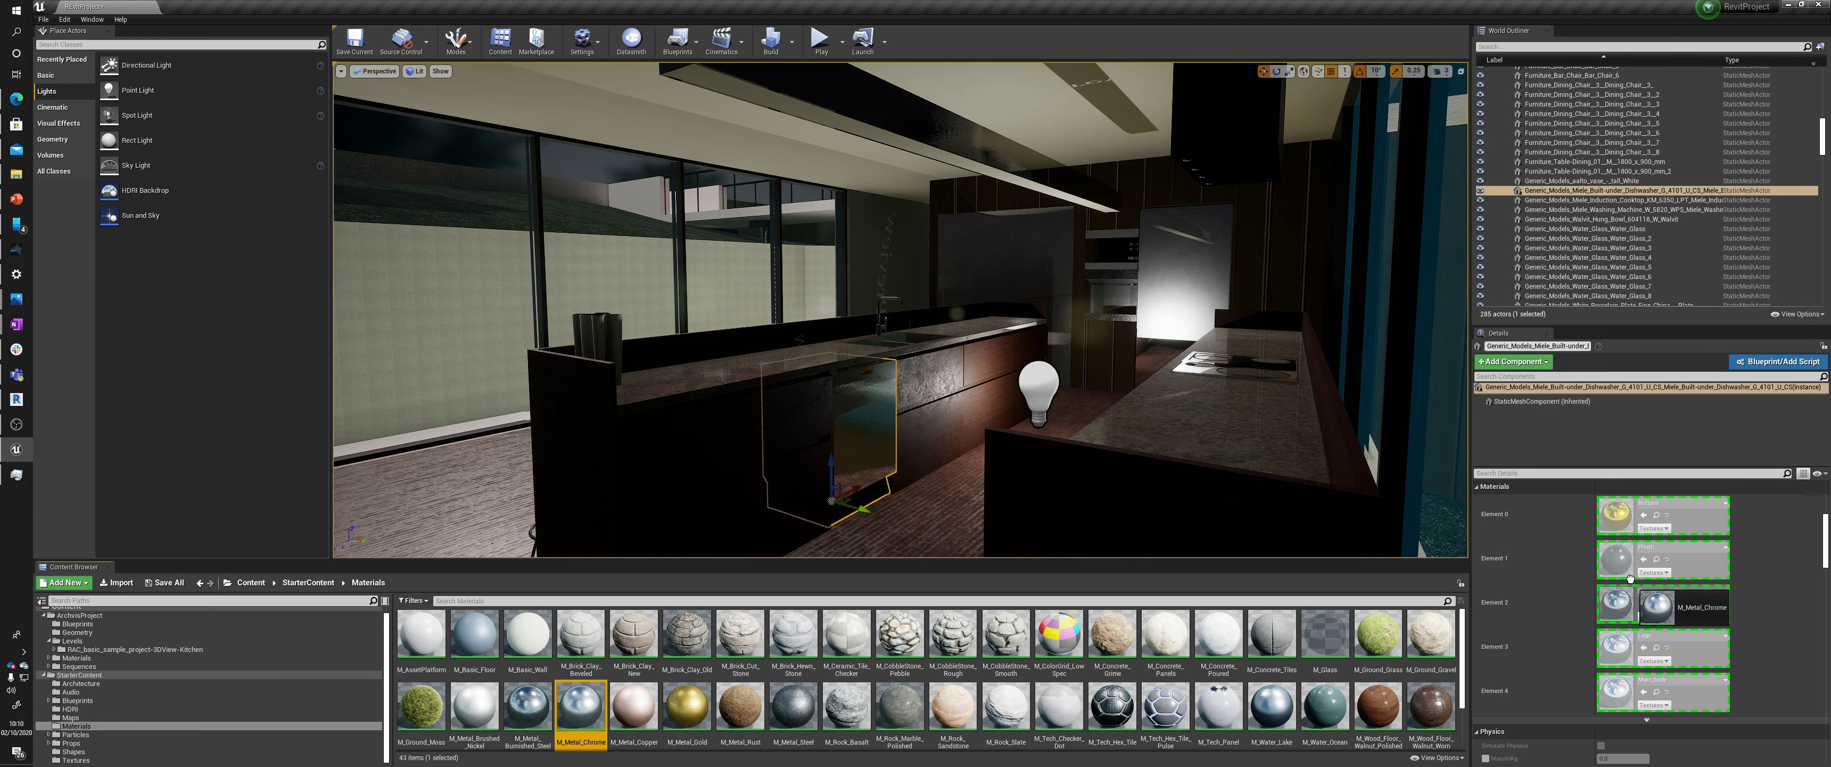
pyautogui.moveTo(1631, 578); pyautogui.dragTo(1619, 599)
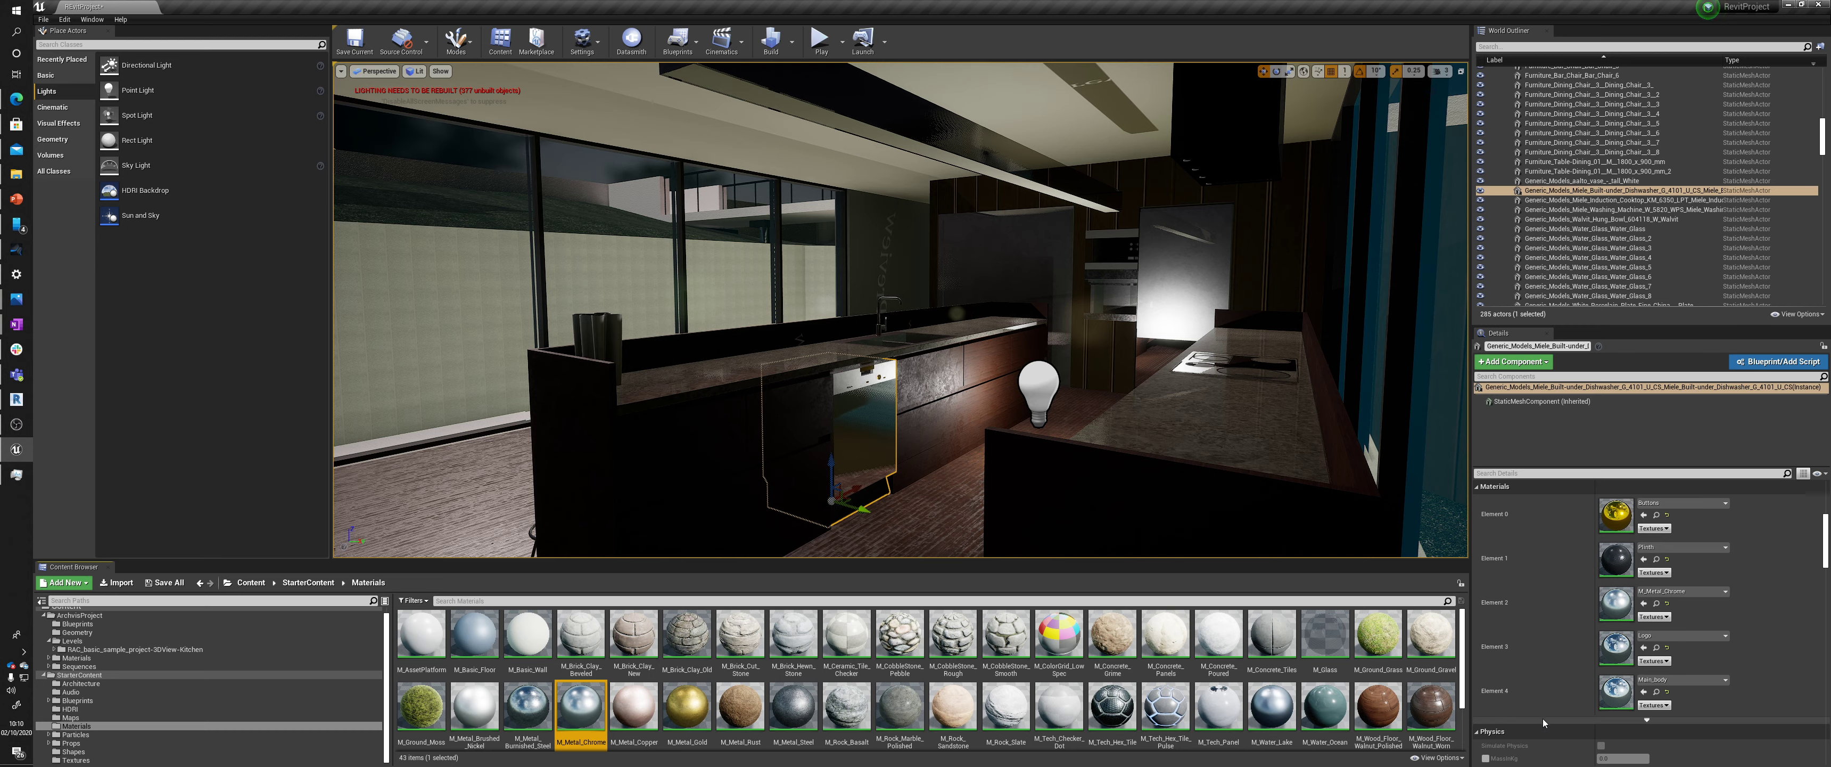
pyautogui.moveTo(580, 704); pyautogui.dragTo(1619, 687)
pyautogui.moveTo(589, 706); pyautogui.dragTo(1439, 689)
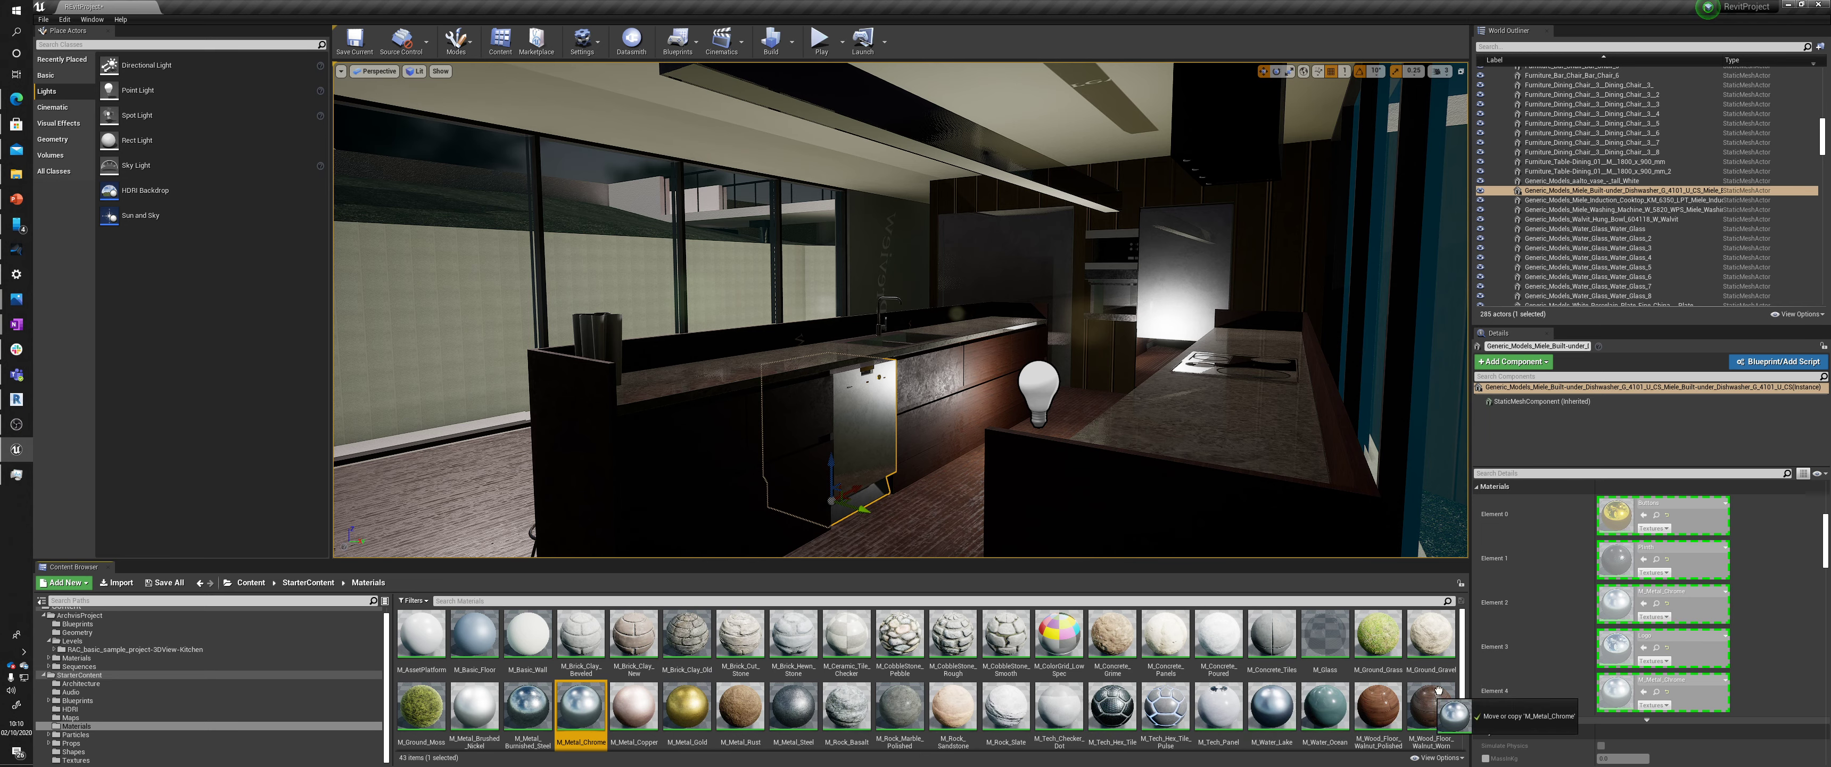
pyautogui.moveTo(1617, 616); pyautogui.dragTo(1608, 553)
# Select the point light and move it out in front of the island's end, near the brick column
pyautogui.click(1055, 385)
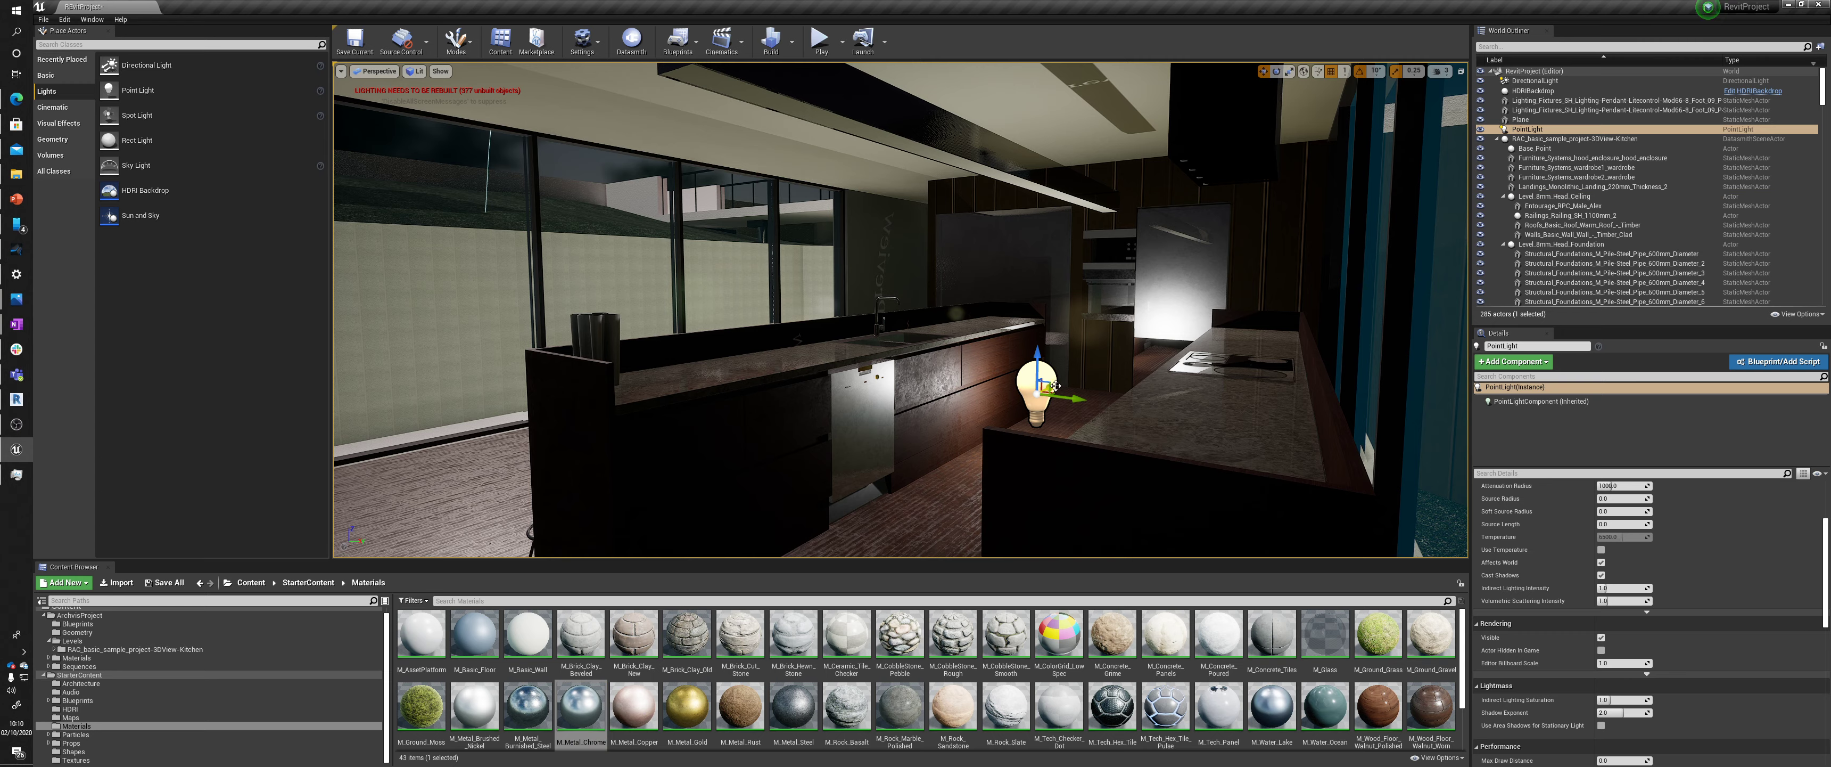
pyautogui.moveTo(1070, 423); pyautogui.dragTo(697, 549)
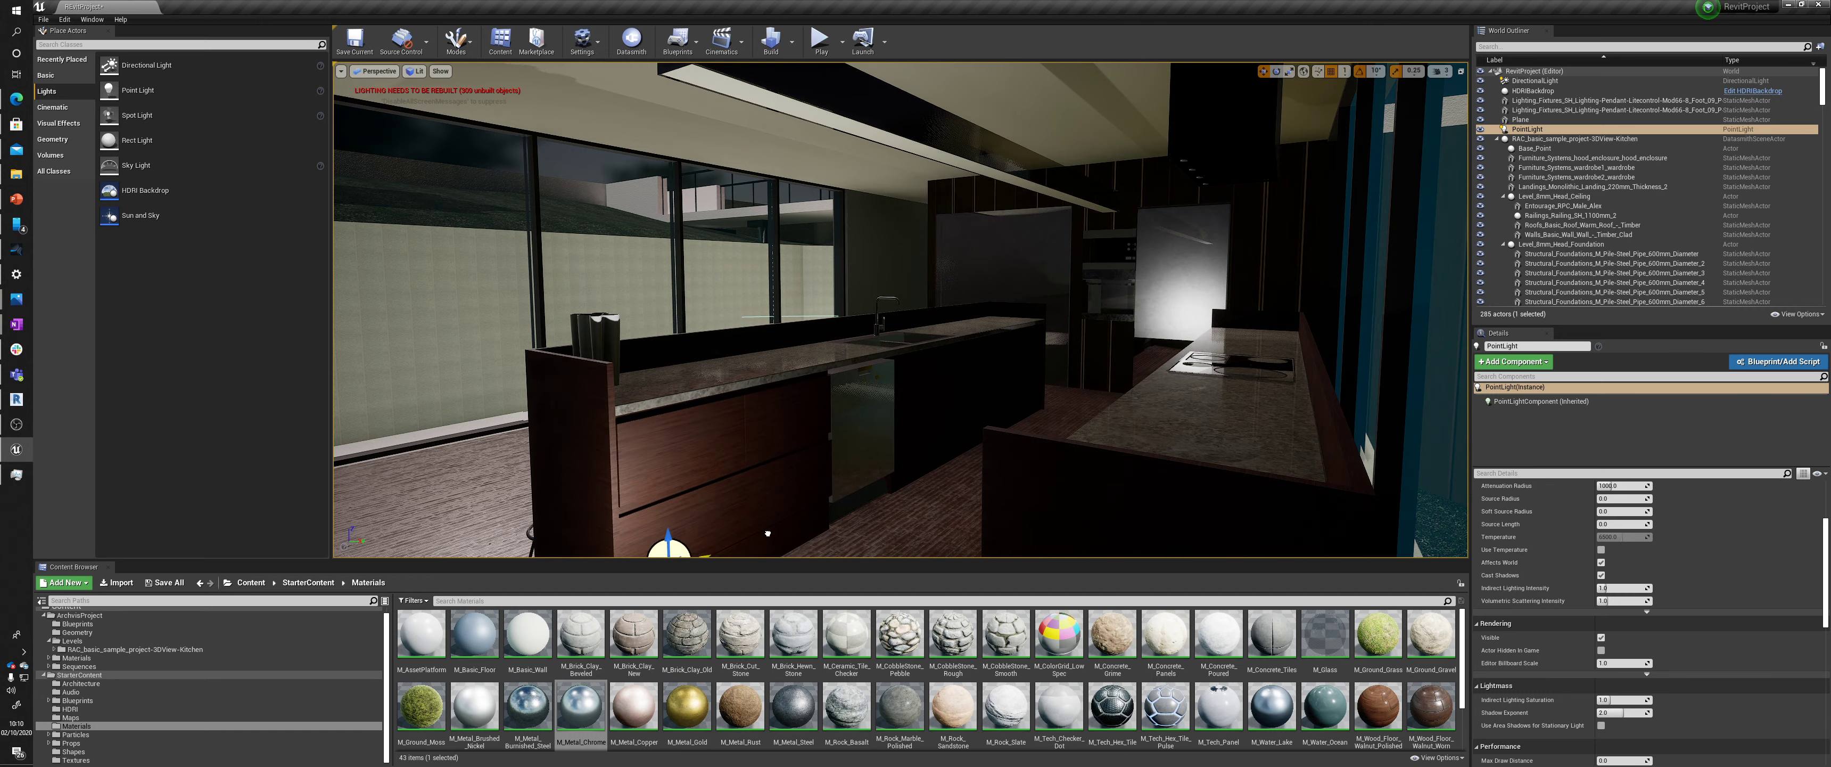
pyautogui.moveTo(697, 549); pyautogui.dragTo(969, 415, button='right')
pyautogui.press('s')
pyautogui.moveTo(999, 421); pyautogui.dragTo(911, 479)
# Try a different intensity on the point light and reset it to the default
pyautogui.scroll(3, 1643, 579)
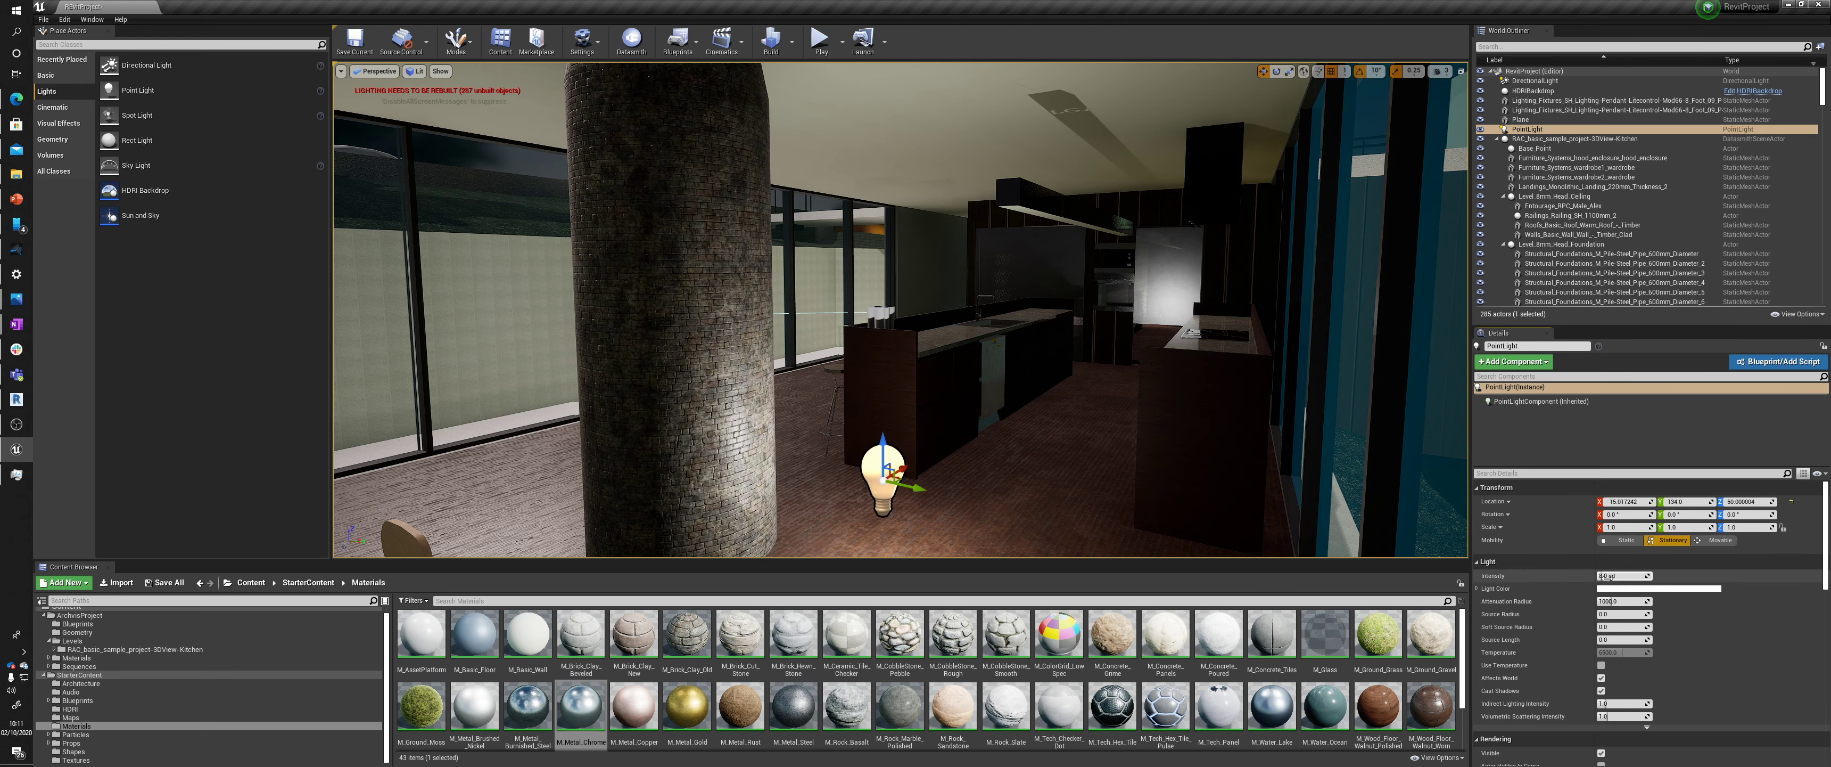
pyautogui.moveTo(1606, 577)
pyautogui.mouseDown()
pyautogui.moveTo(1624, 577)
pyautogui.moveTo(1604, 575)
pyautogui.mouseUp()
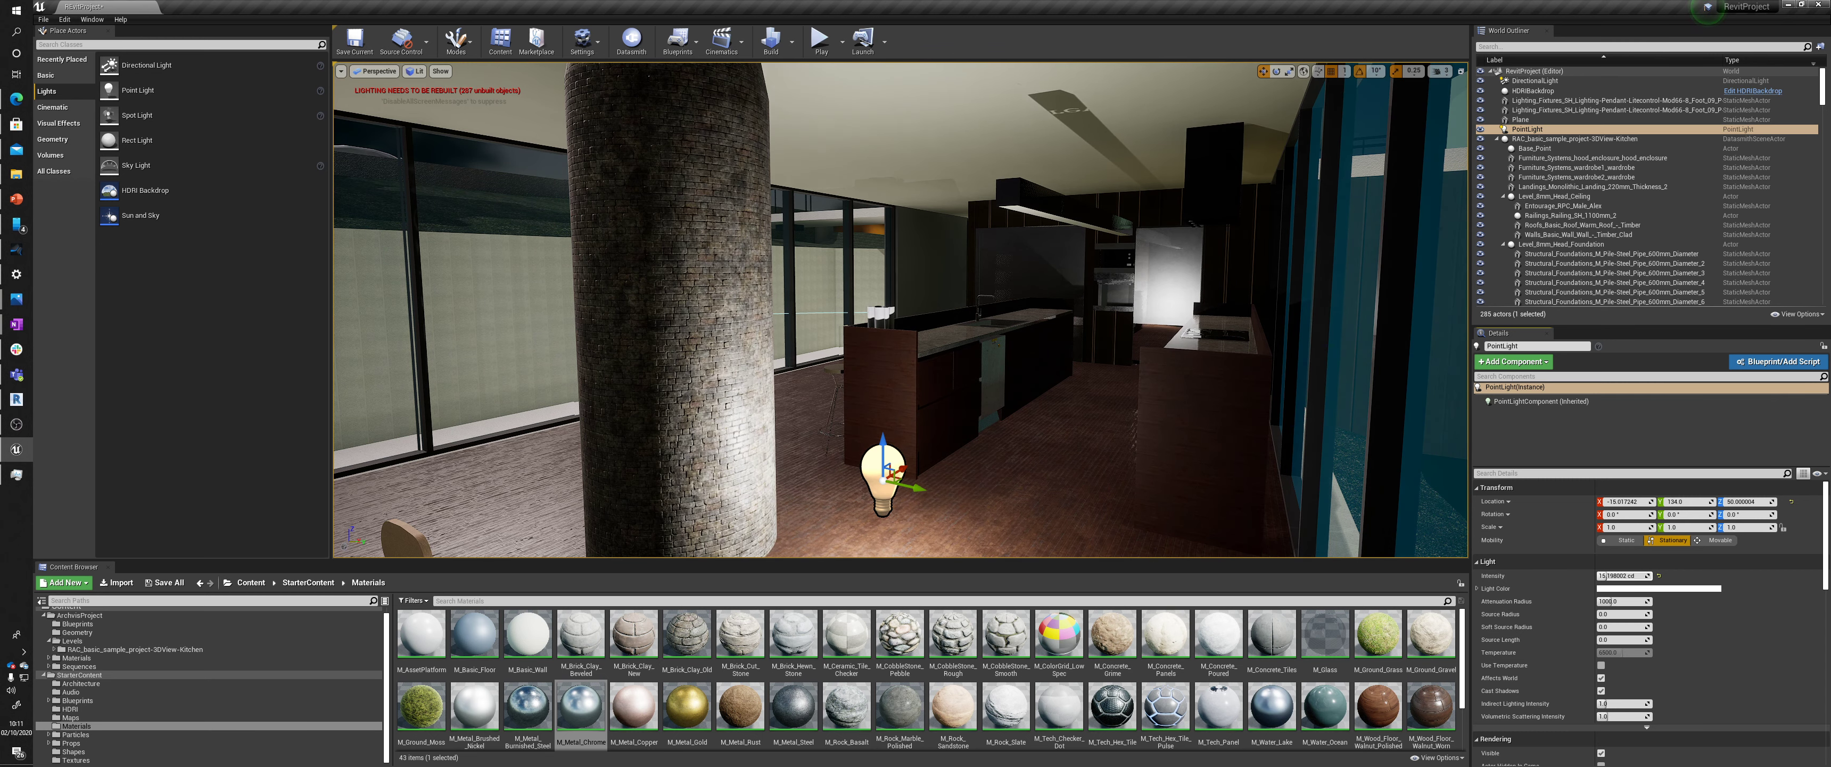
pyautogui.click(1659, 576)
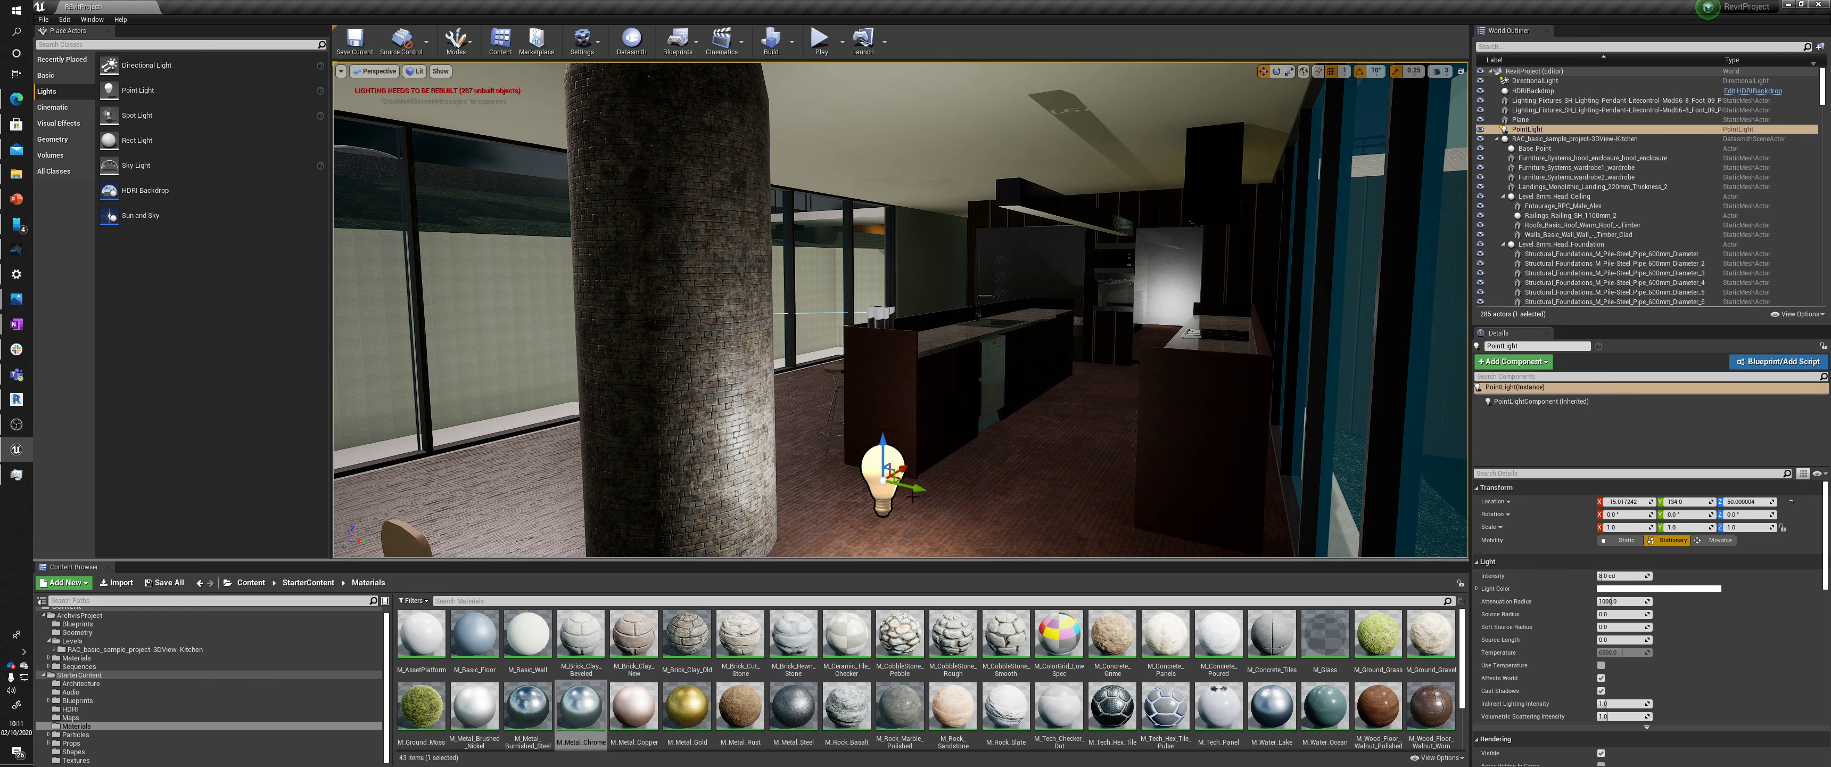
# Set the point light's colour to a pale warm yellow and shift the light closer to the brick column
pyautogui.moveTo(885, 448); pyautogui.dragTo(918, 463)
pyautogui.click(1621, 588)
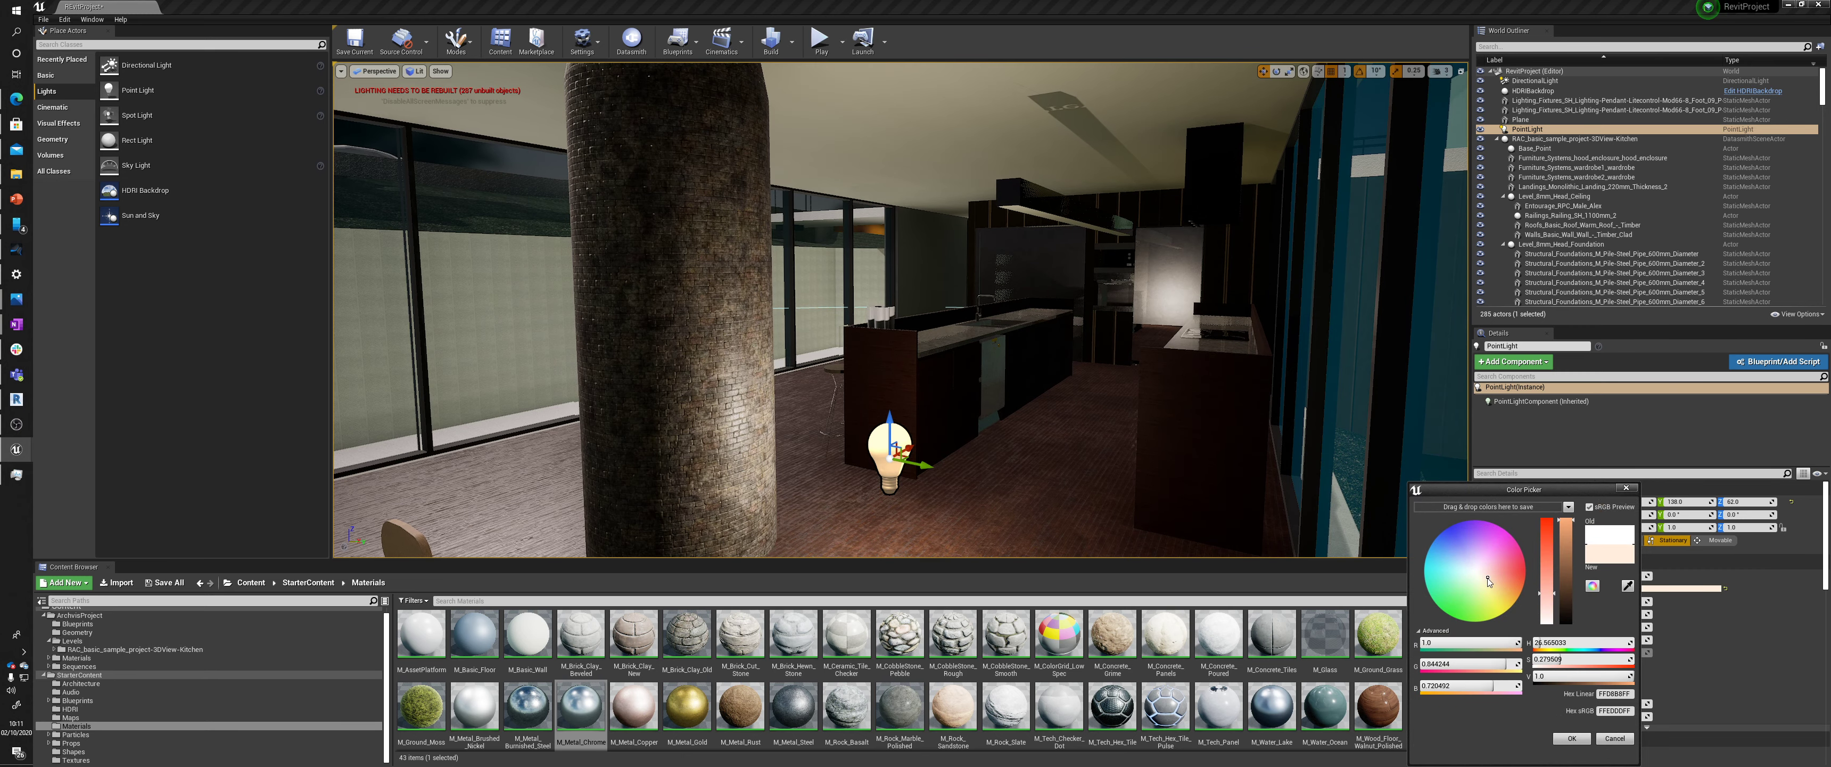
pyautogui.moveTo(1488, 581); pyautogui.dragTo(1482, 578)
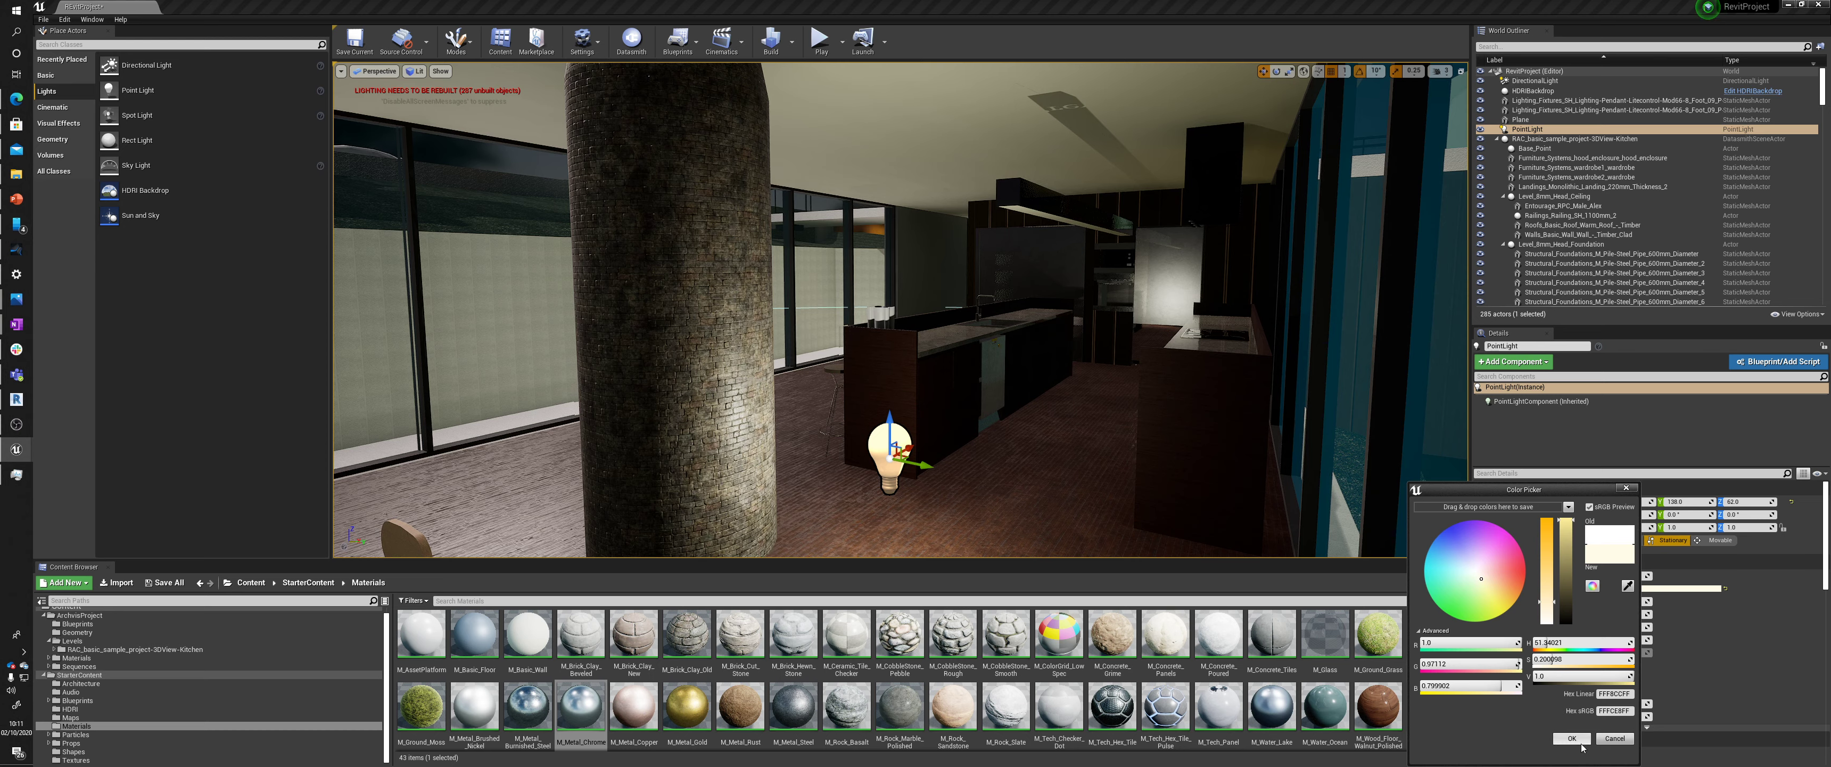
pyautogui.click(1572, 739)
pyautogui.moveTo(918, 487)
pyautogui.mouseDown()
pyautogui.moveTo(825, 478)
pyautogui.moveTo(885, 483)
pyautogui.mouseUp()
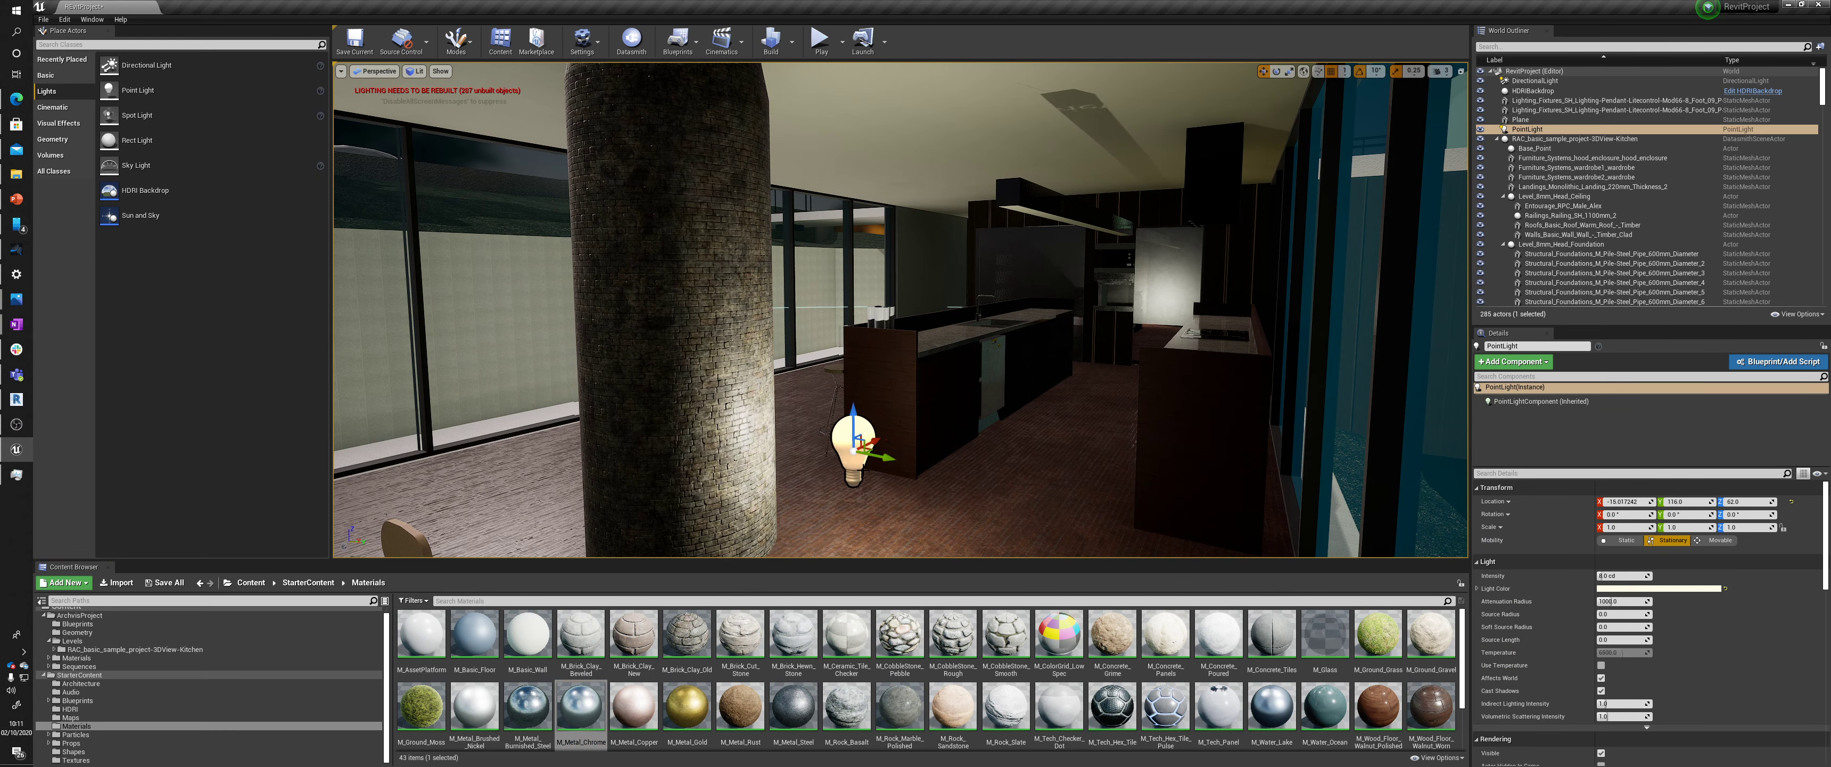
pyautogui.moveTo(855, 410); pyautogui.dragTo(851, 443)
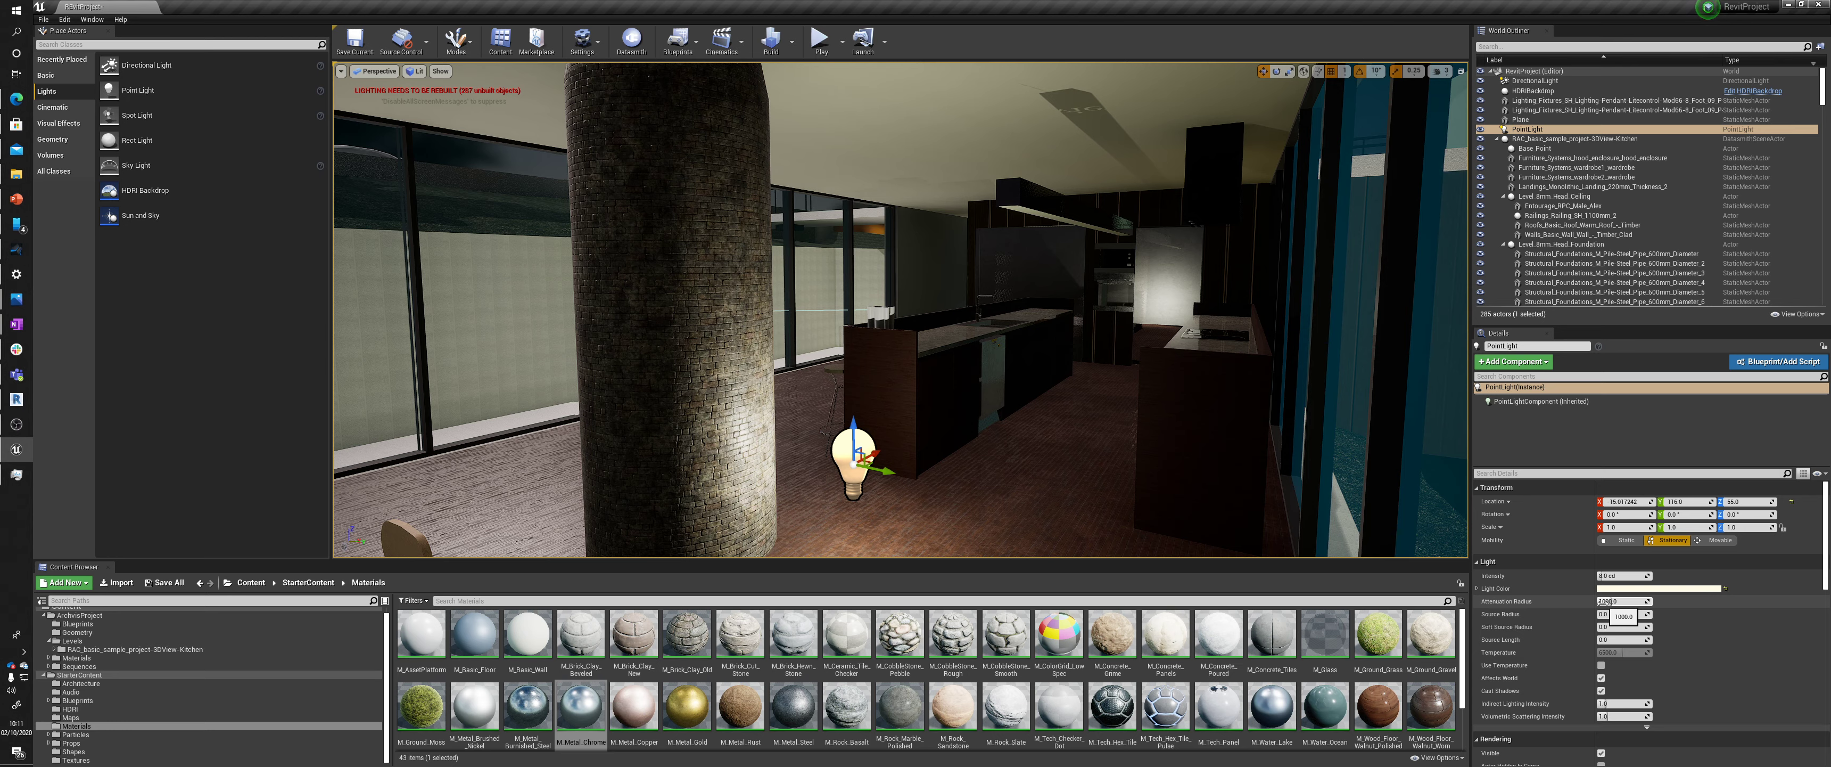
# Try a magenta colour on the point light, raise the light above the island's worktop height, and discard the colour change
pyautogui.scroll(-1, 1598, 638)
pyautogui.click(1642, 555)
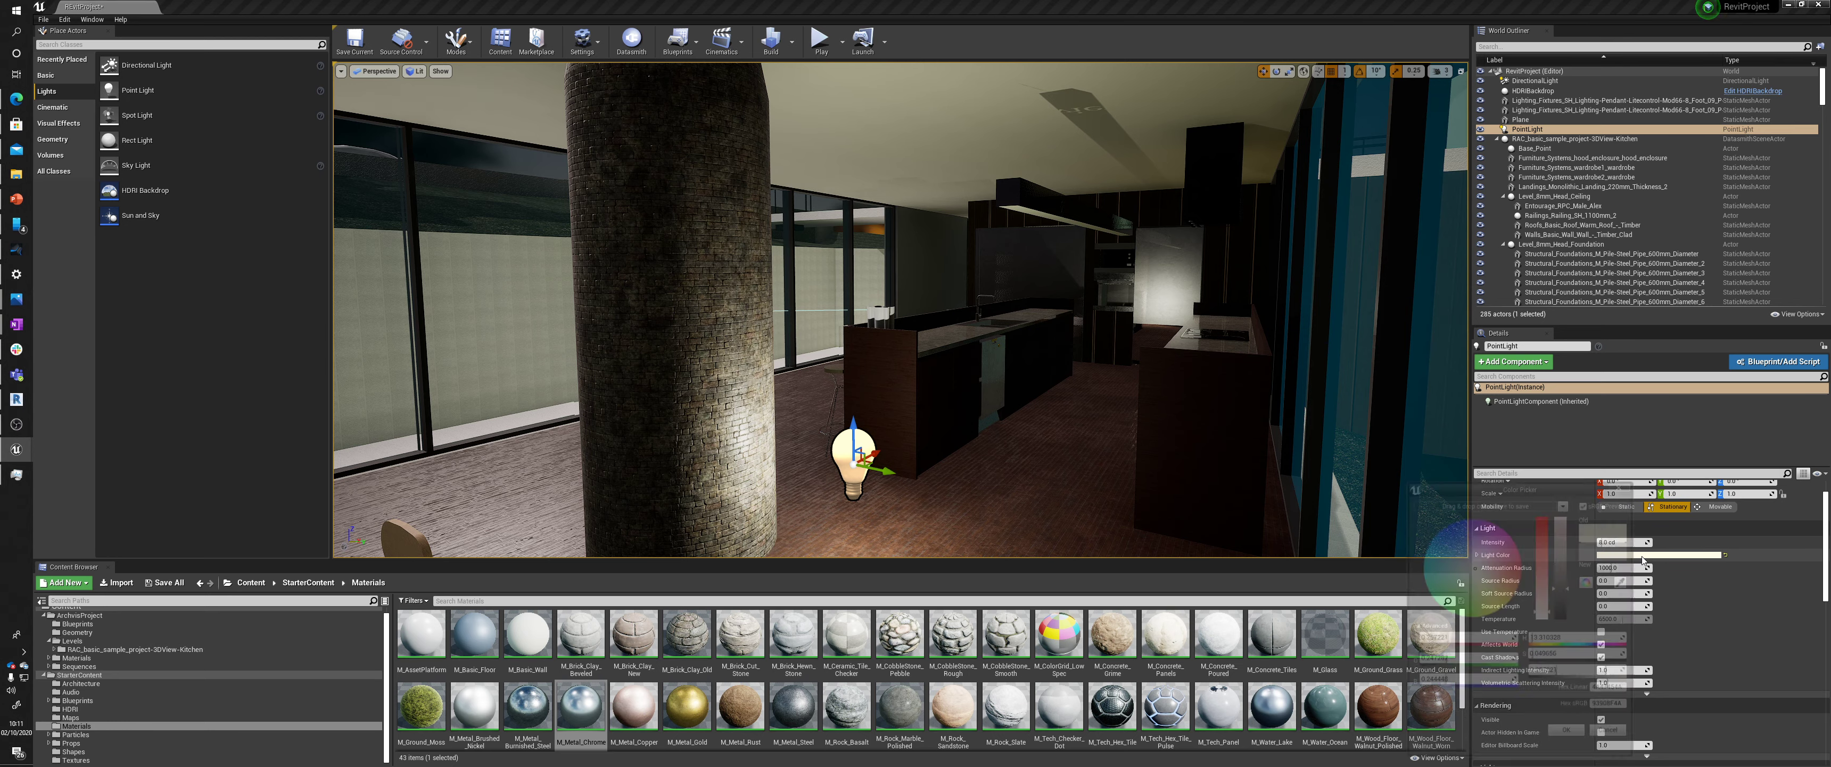
pyautogui.click(1500, 537)
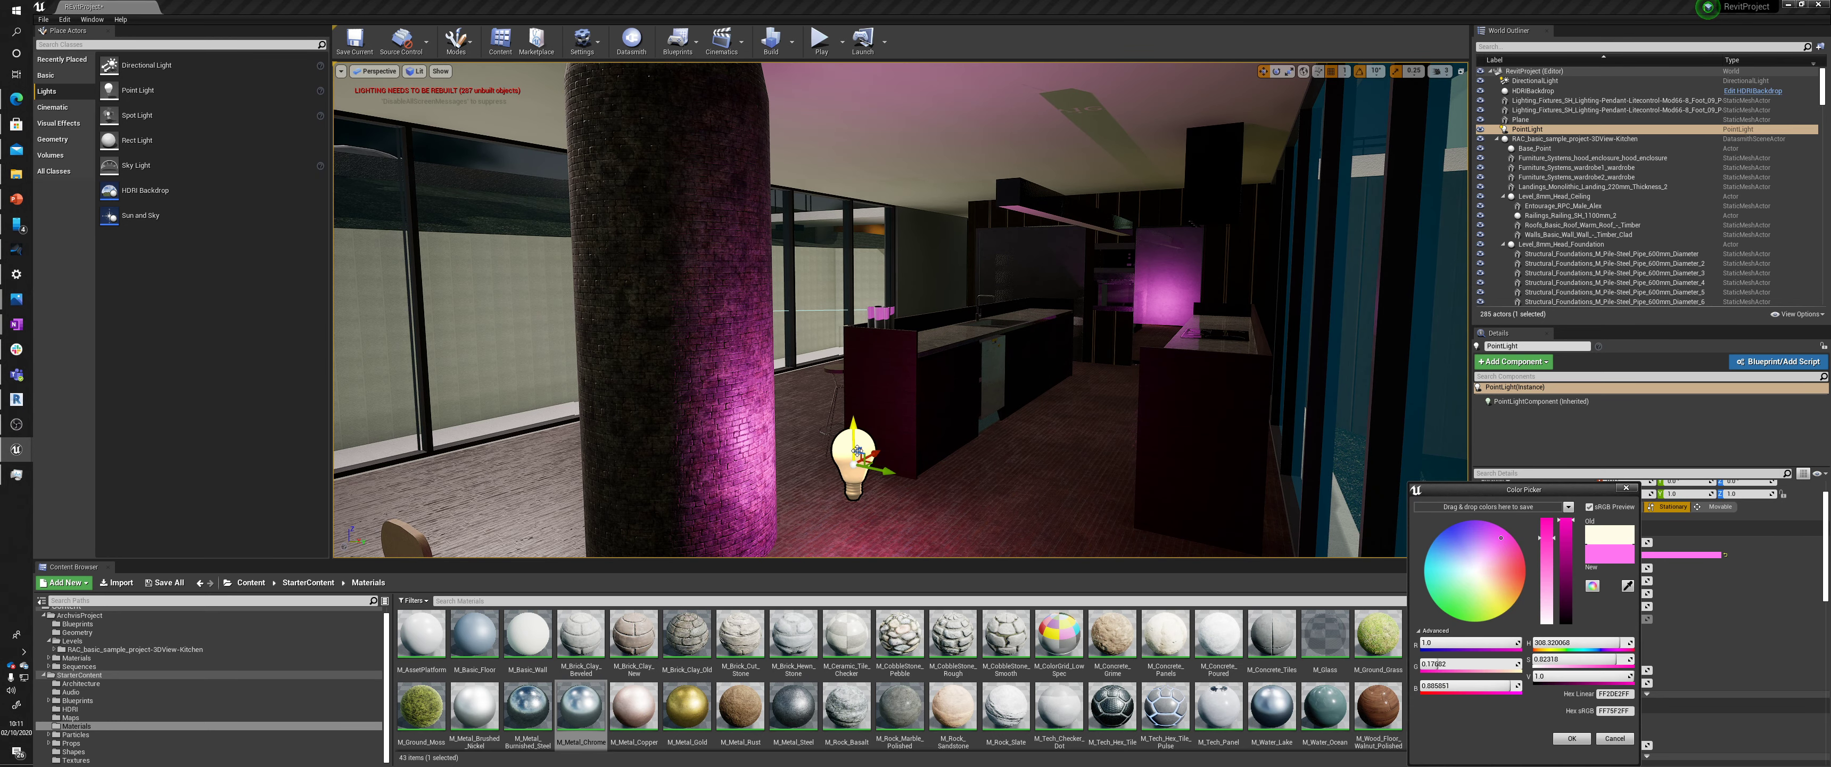
pyautogui.moveTo(857, 451); pyautogui.dragTo(866, 295)
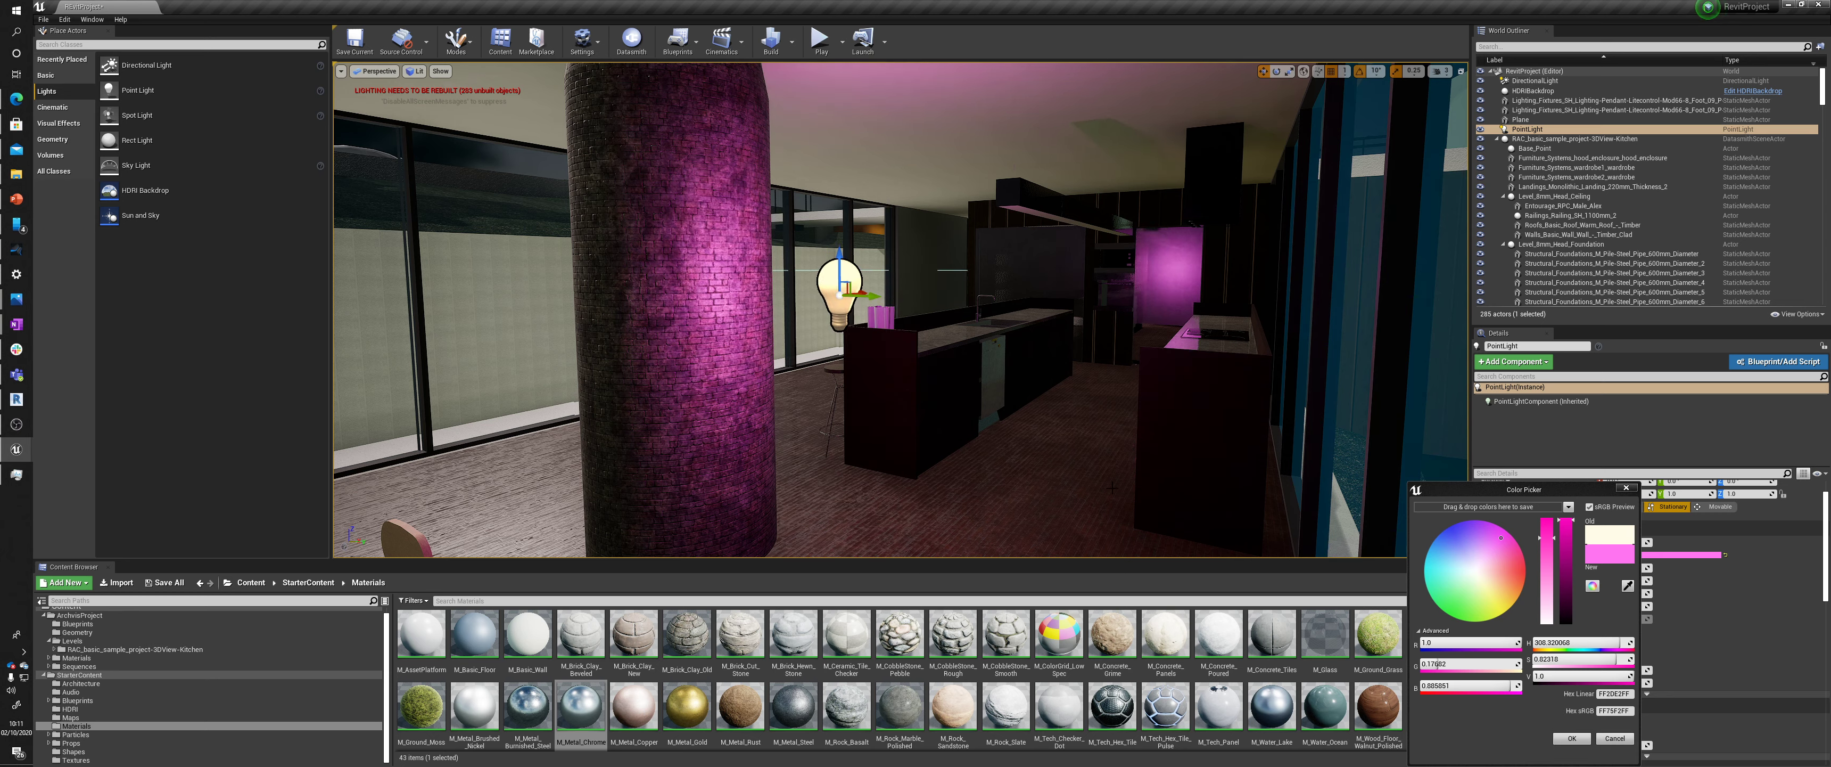
pyautogui.click(1615, 738)
# Enable Use Temperature for the point light and adjust its temperature to a warmer tone
pyautogui.scroll(-5, 1594, 624)
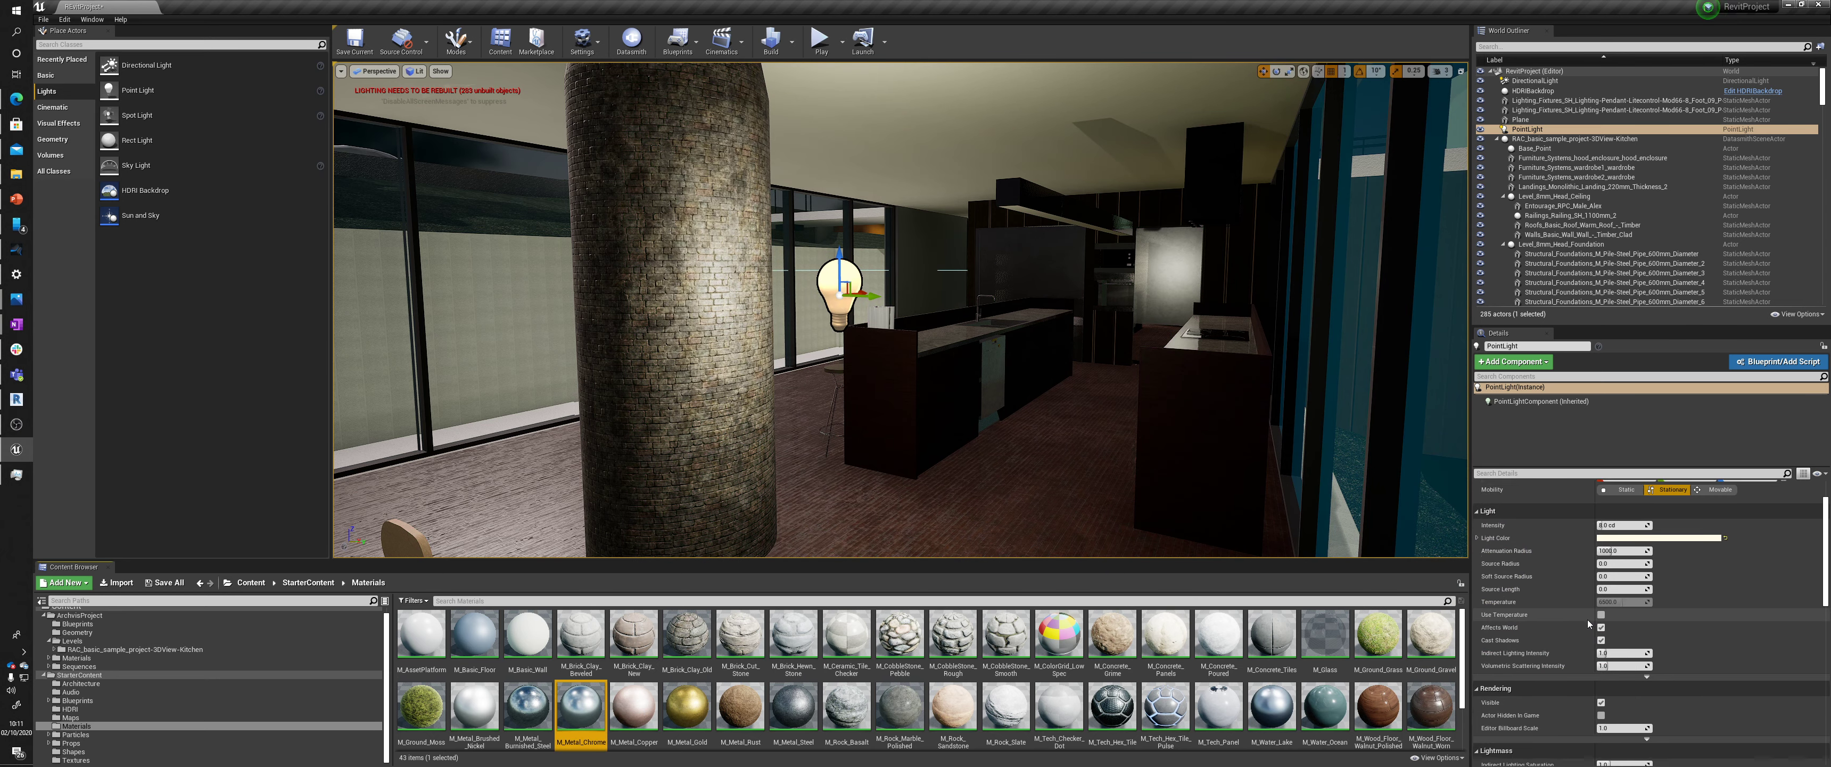
pyautogui.scroll(-3, 1594, 624)
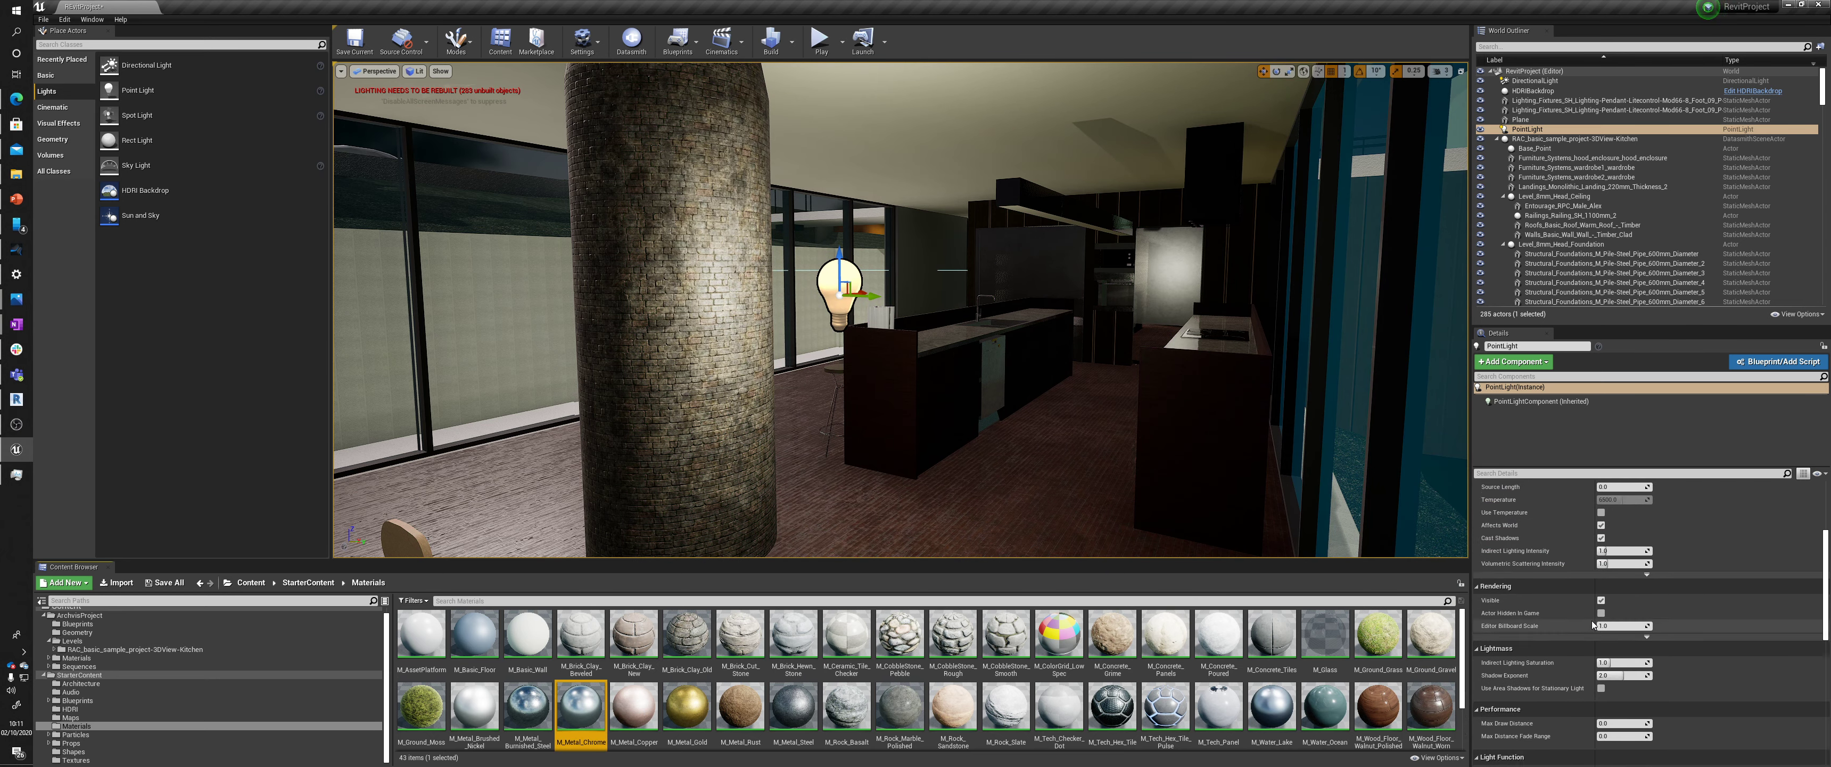
pyautogui.scroll(4, 1587, 618)
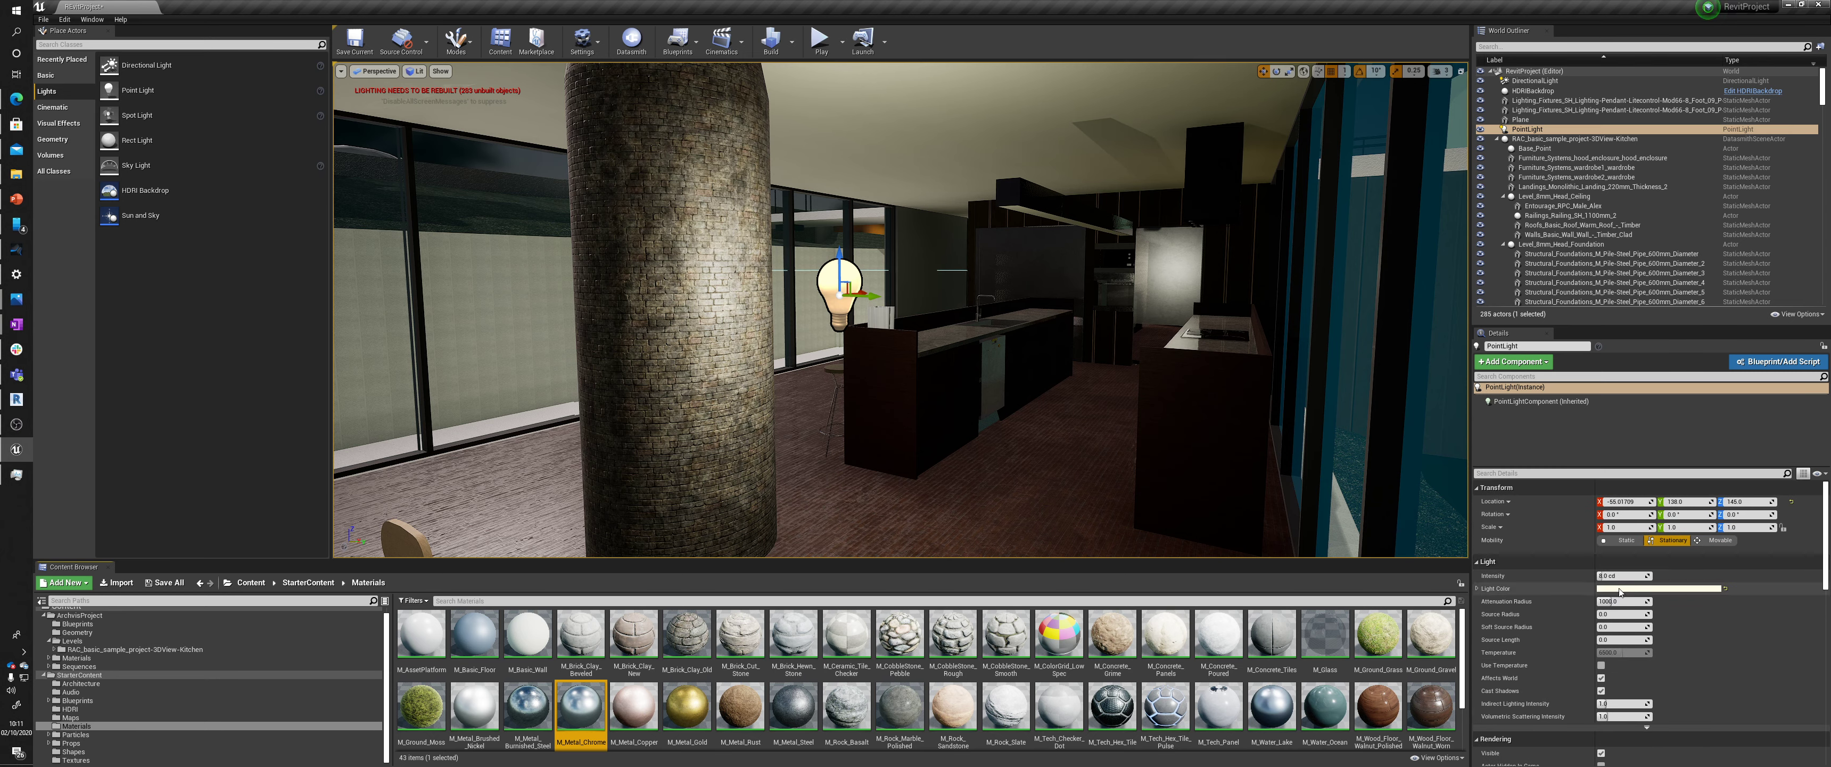
pyautogui.scroll(-3, 1605, 682)
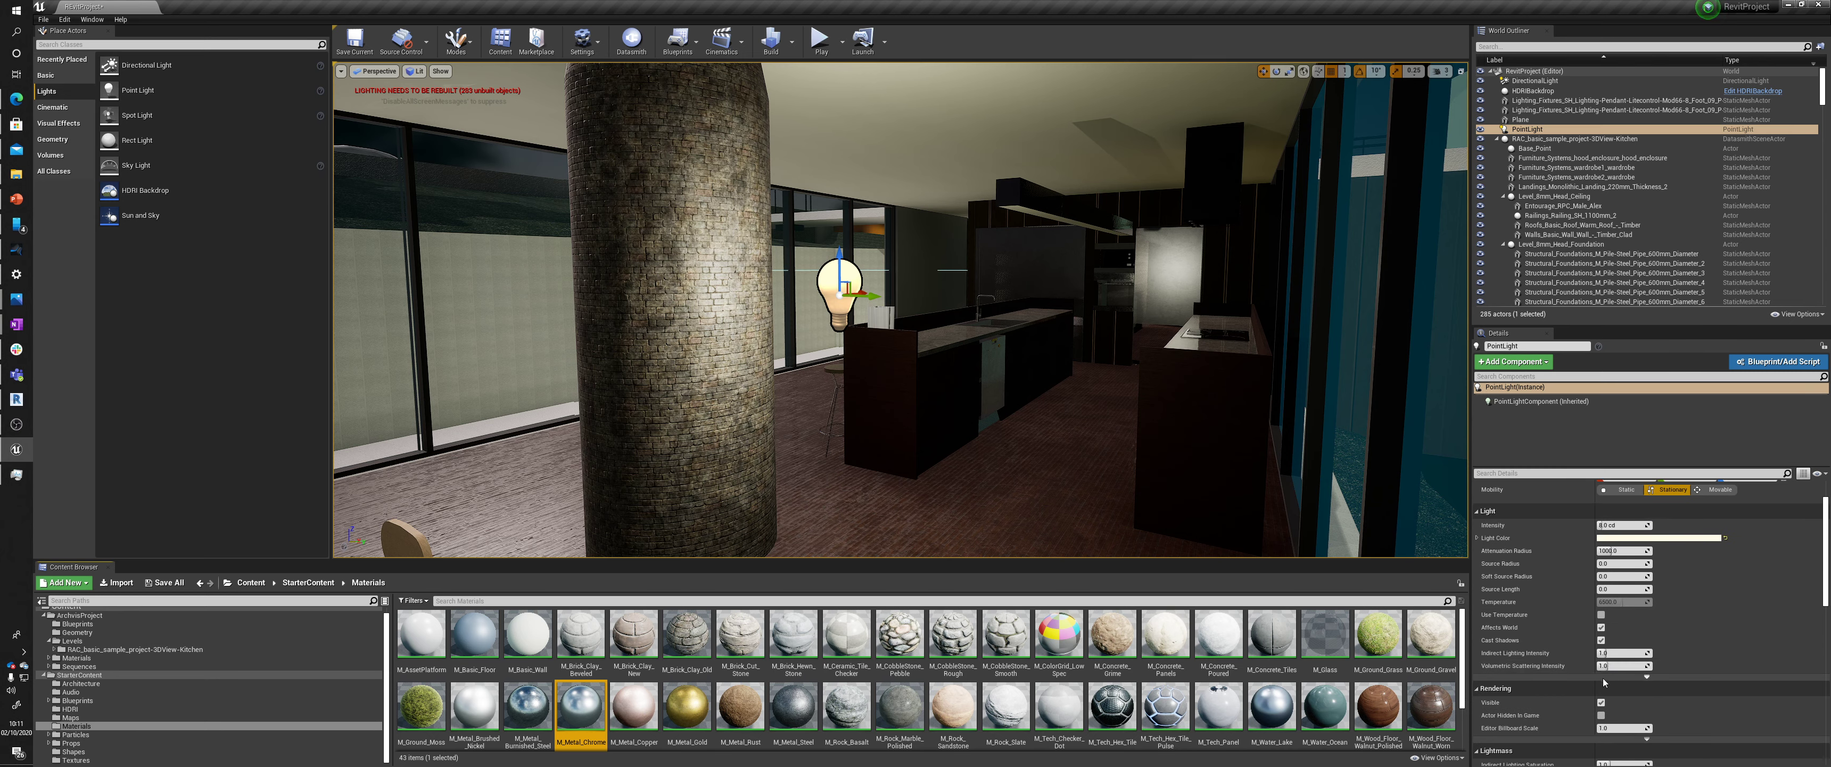
pyautogui.click(1602, 616)
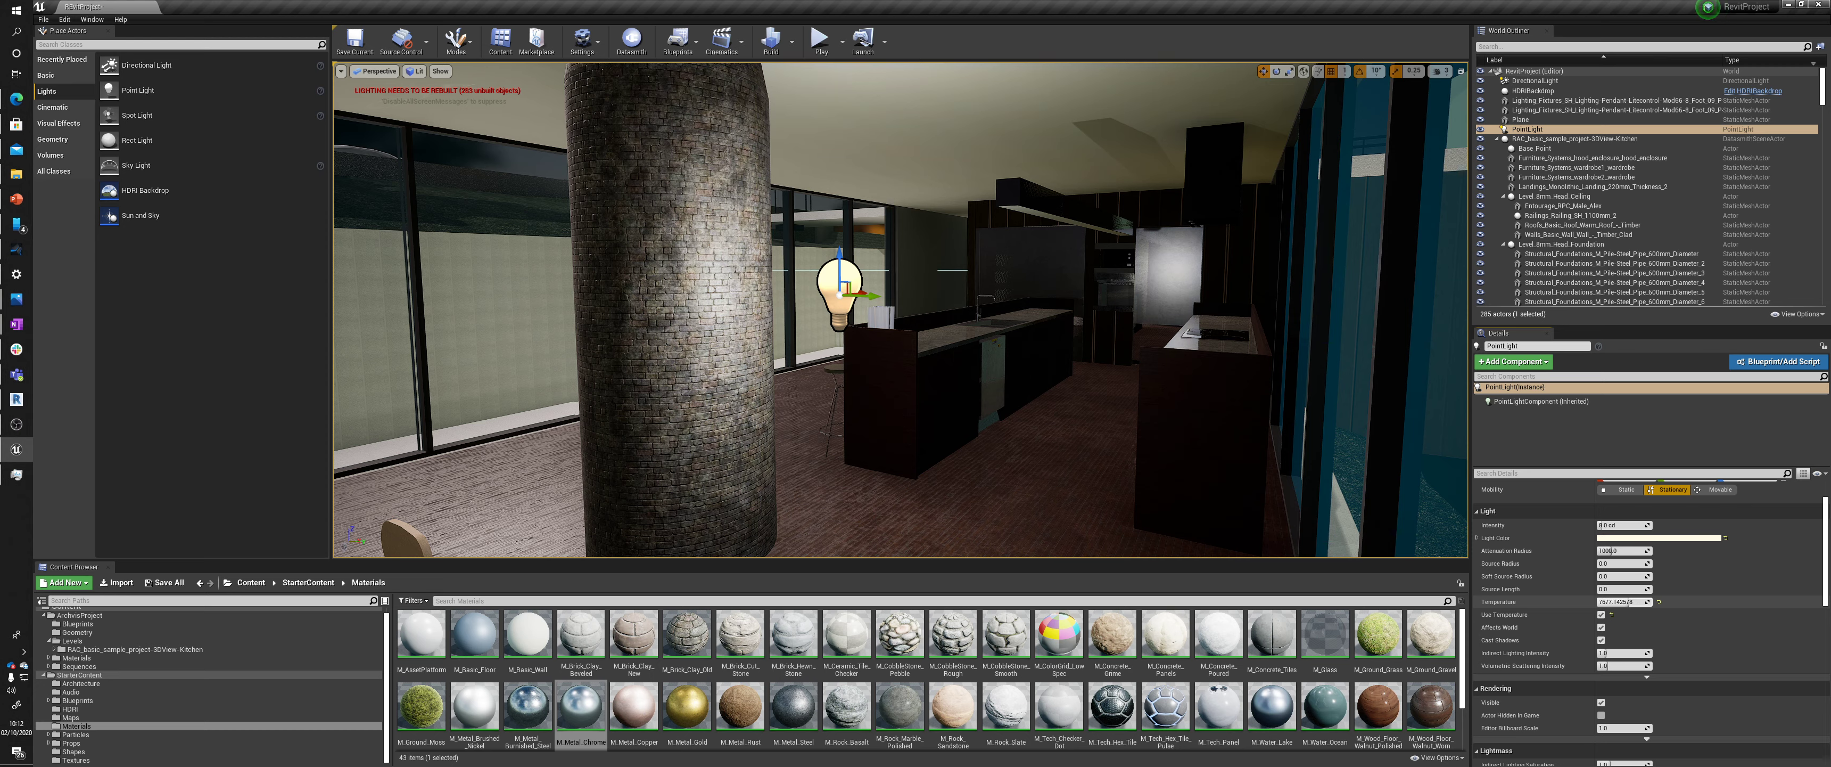
pyautogui.moveTo(1628, 602)
pyautogui.mouseDown()
pyautogui.moveTo(1644, 602)
pyautogui.moveTo(1620, 601)
pyautogui.mouseUp()
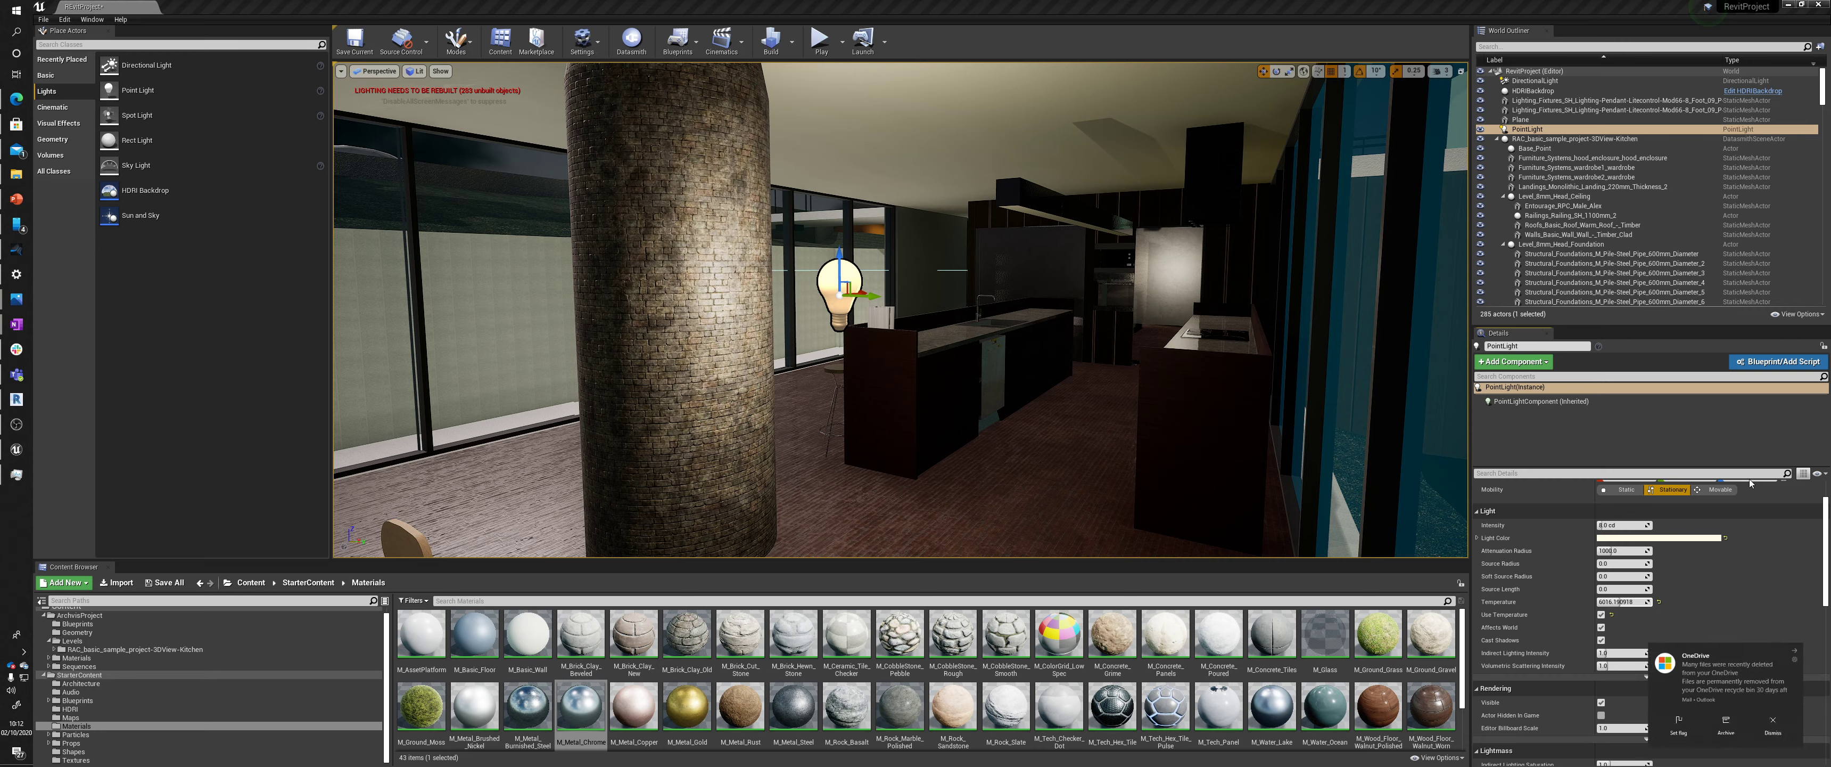
# Lower the point light beside the brick column to a Z location of about 124 and shift it slightly sideways
pyautogui.moveTo(1136, 396); pyautogui.dragTo(1063, 396, button='right')
pyautogui.press('w')
pyautogui.scroll(2, 1637, 515)
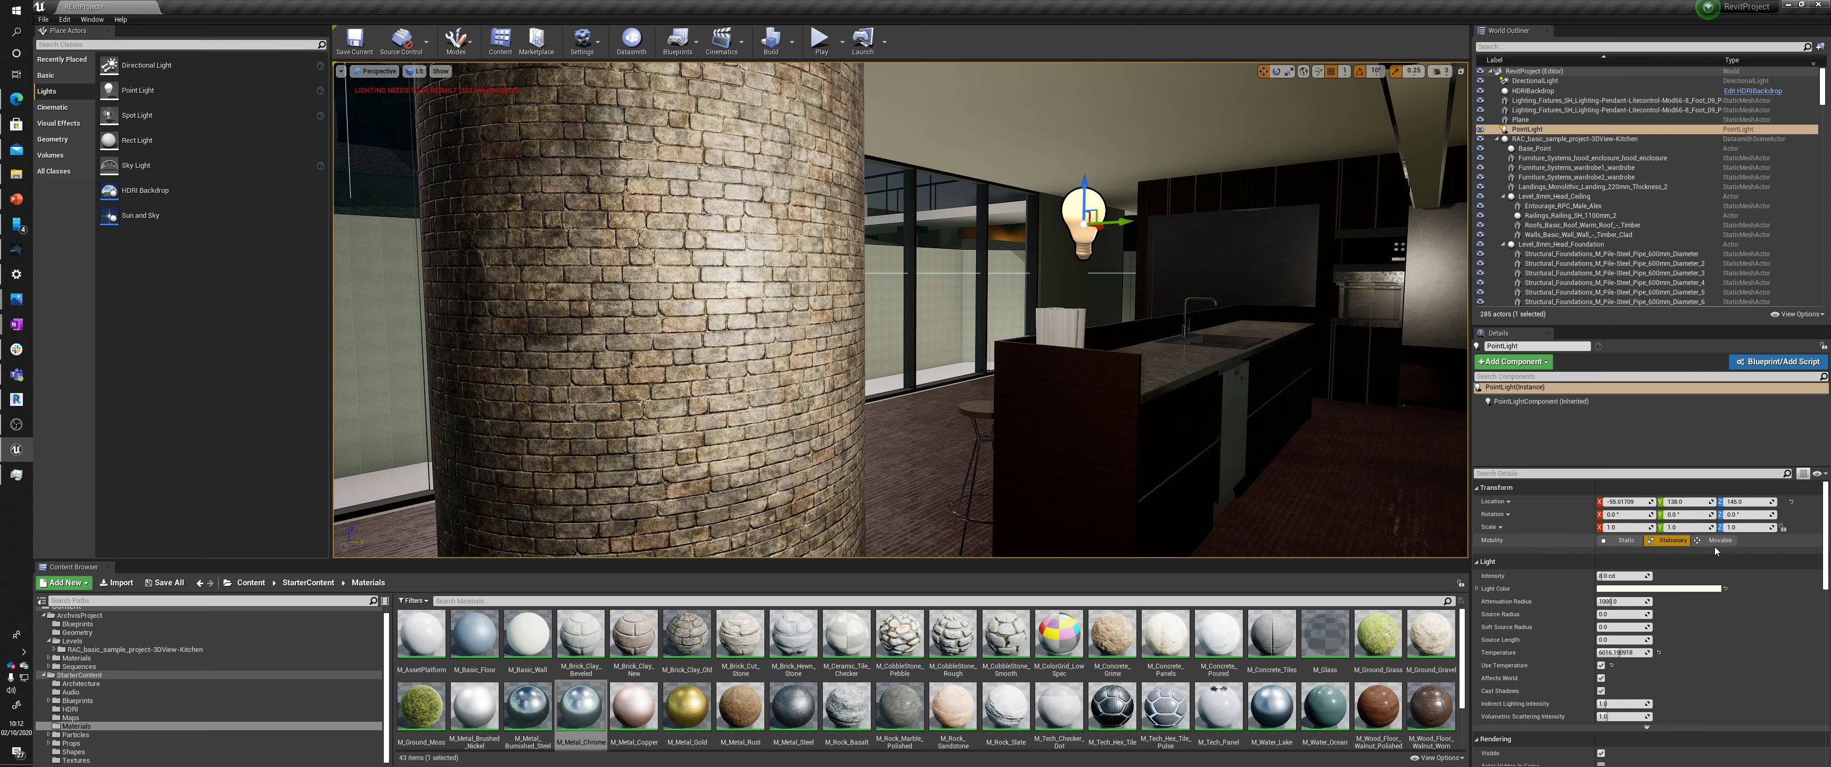
pyautogui.moveTo(1166, 370); pyautogui.dragTo(1113, 359, button='right')
pyautogui.moveTo(1064, 229); pyautogui.dragTo(1064, 353)
pyautogui.moveTo(1080, 400)
pyautogui.mouseDown()
pyautogui.moveTo(989, 398)
pyautogui.moveTo(1107, 428)
pyautogui.moveTo(1114, 403)
pyautogui.mouseUp()
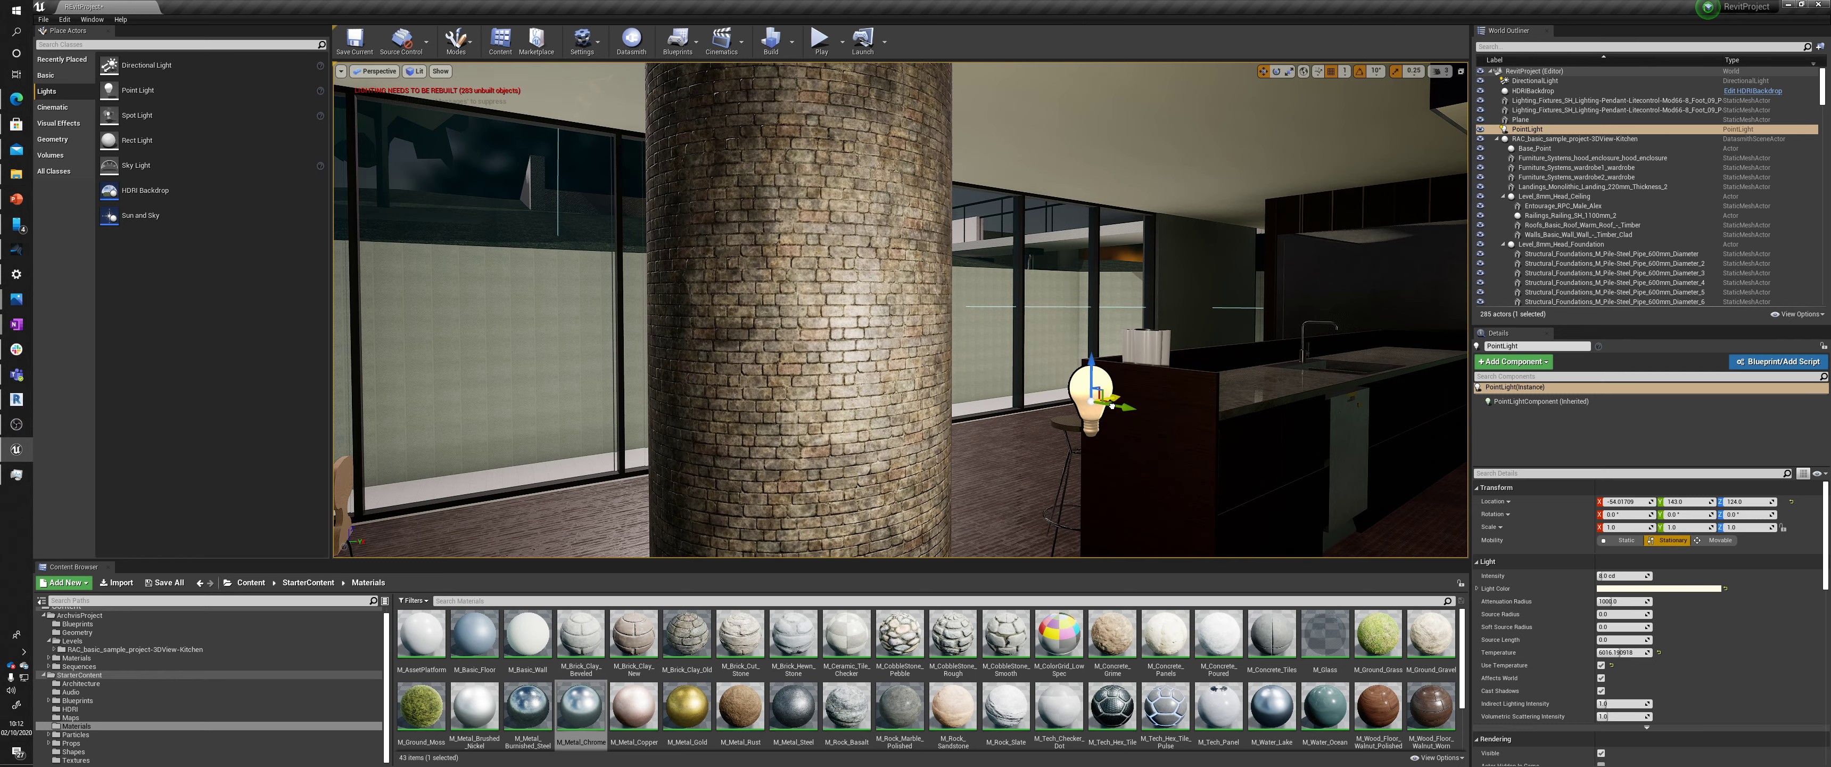
# Set the point light's mobility to Movable and clear the selection of the pendant fixture above the kitchen island
pyautogui.click(1721, 540)
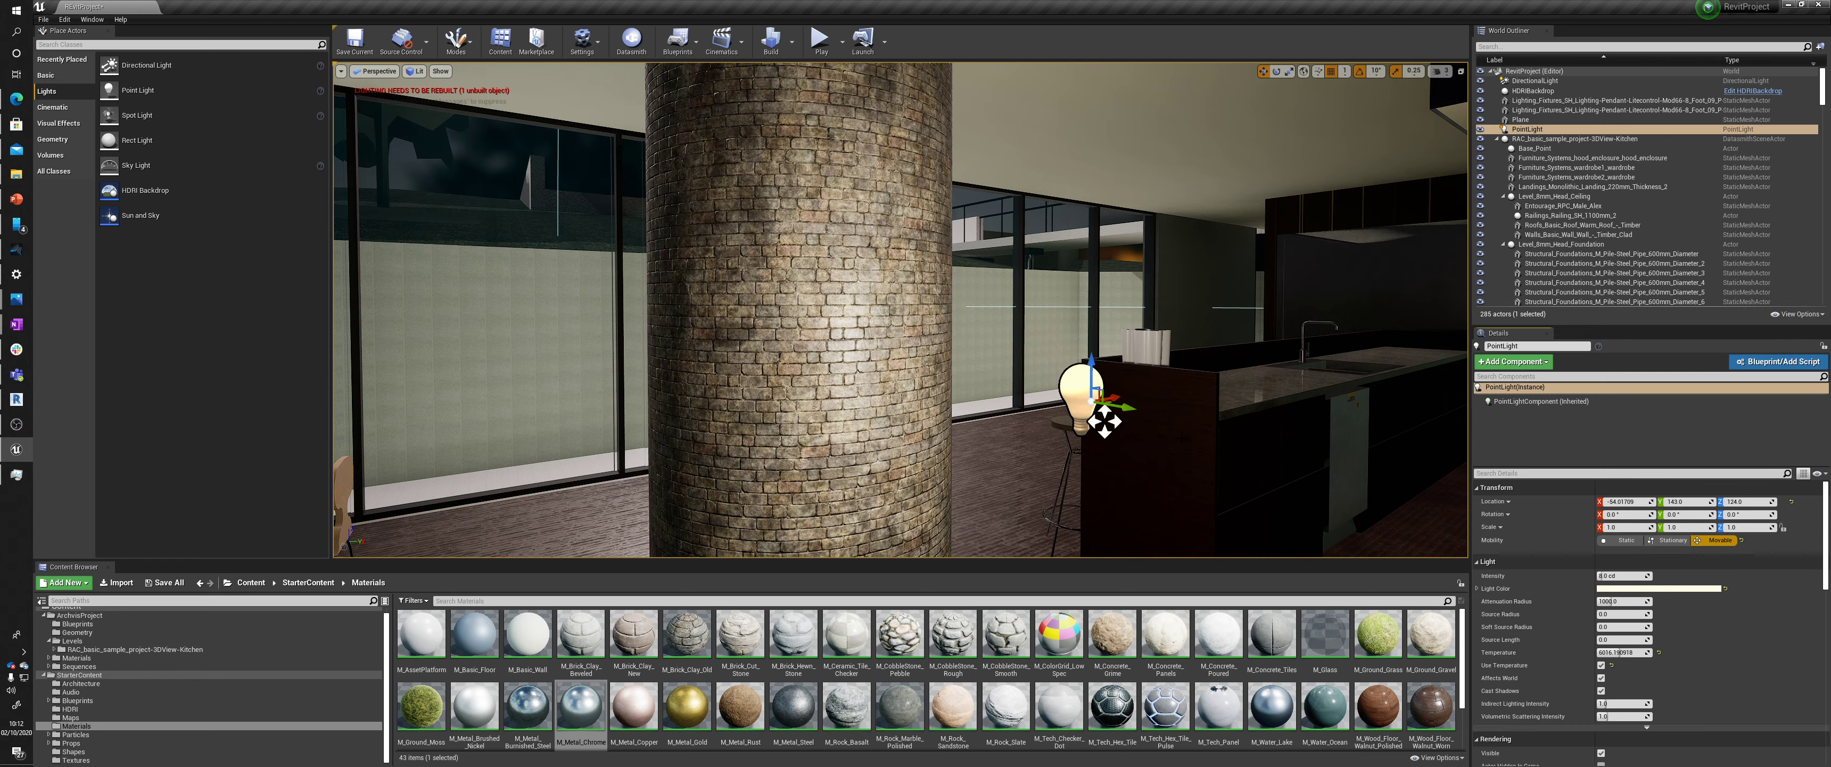
pyautogui.moveTo(1083, 397); pyautogui.dragTo(1159, 388, button='right')
pyautogui.moveTo(889, 418); pyautogui.dragTo(1049, 363)
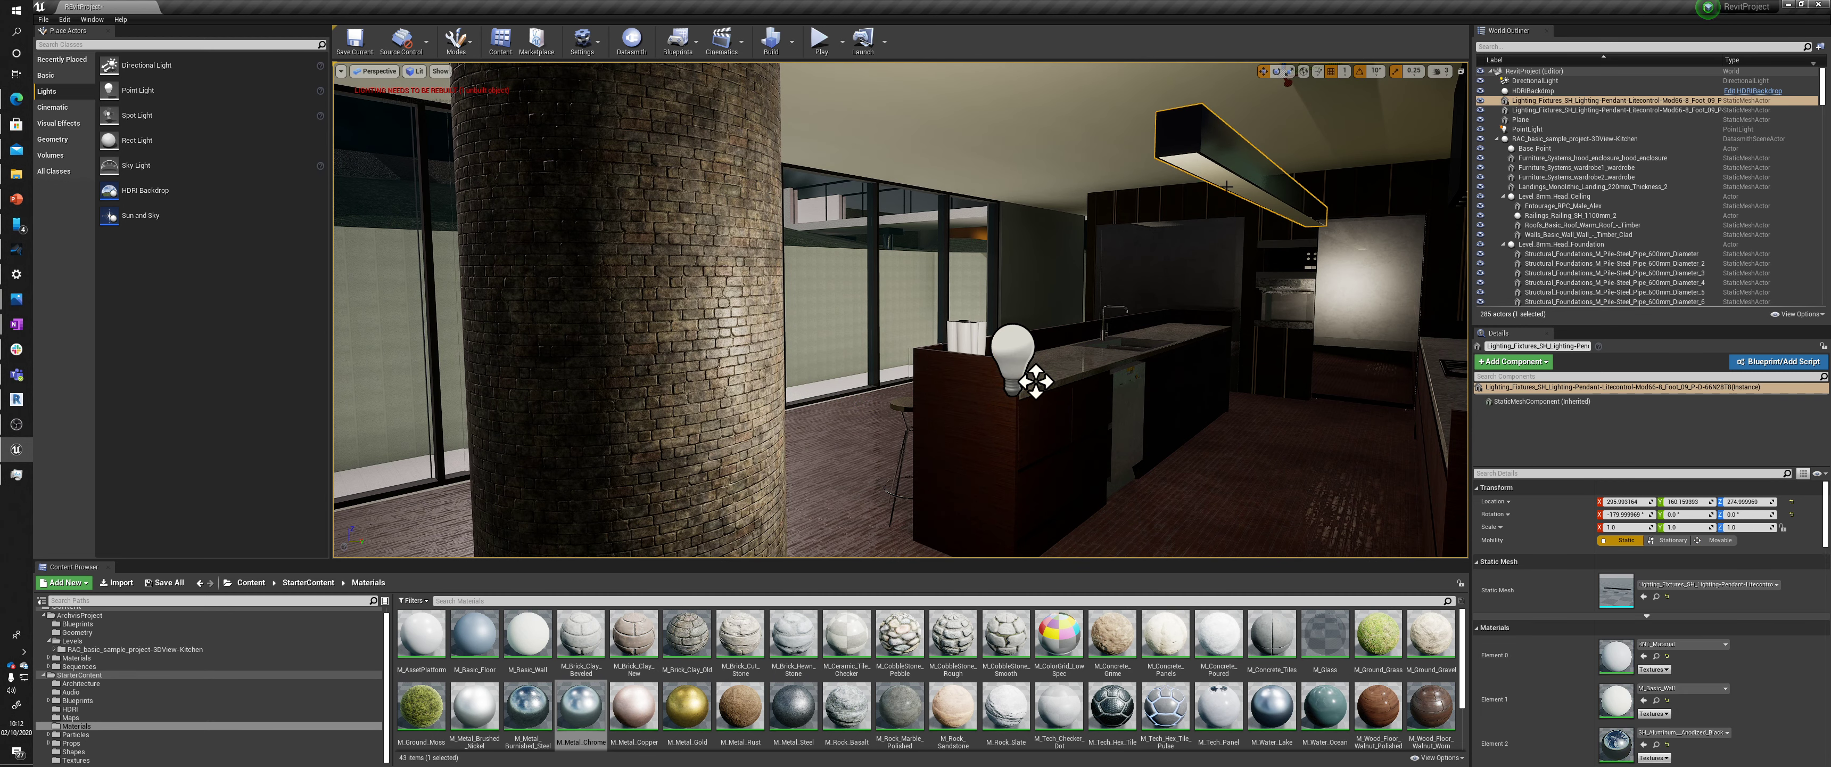
pyautogui.press('Escape')
# Place a Rect Light beneath the pendant fixture in the kitchen and rotate it to face downward
pyautogui.moveTo(136, 140); pyautogui.dragTo(1247, 216)
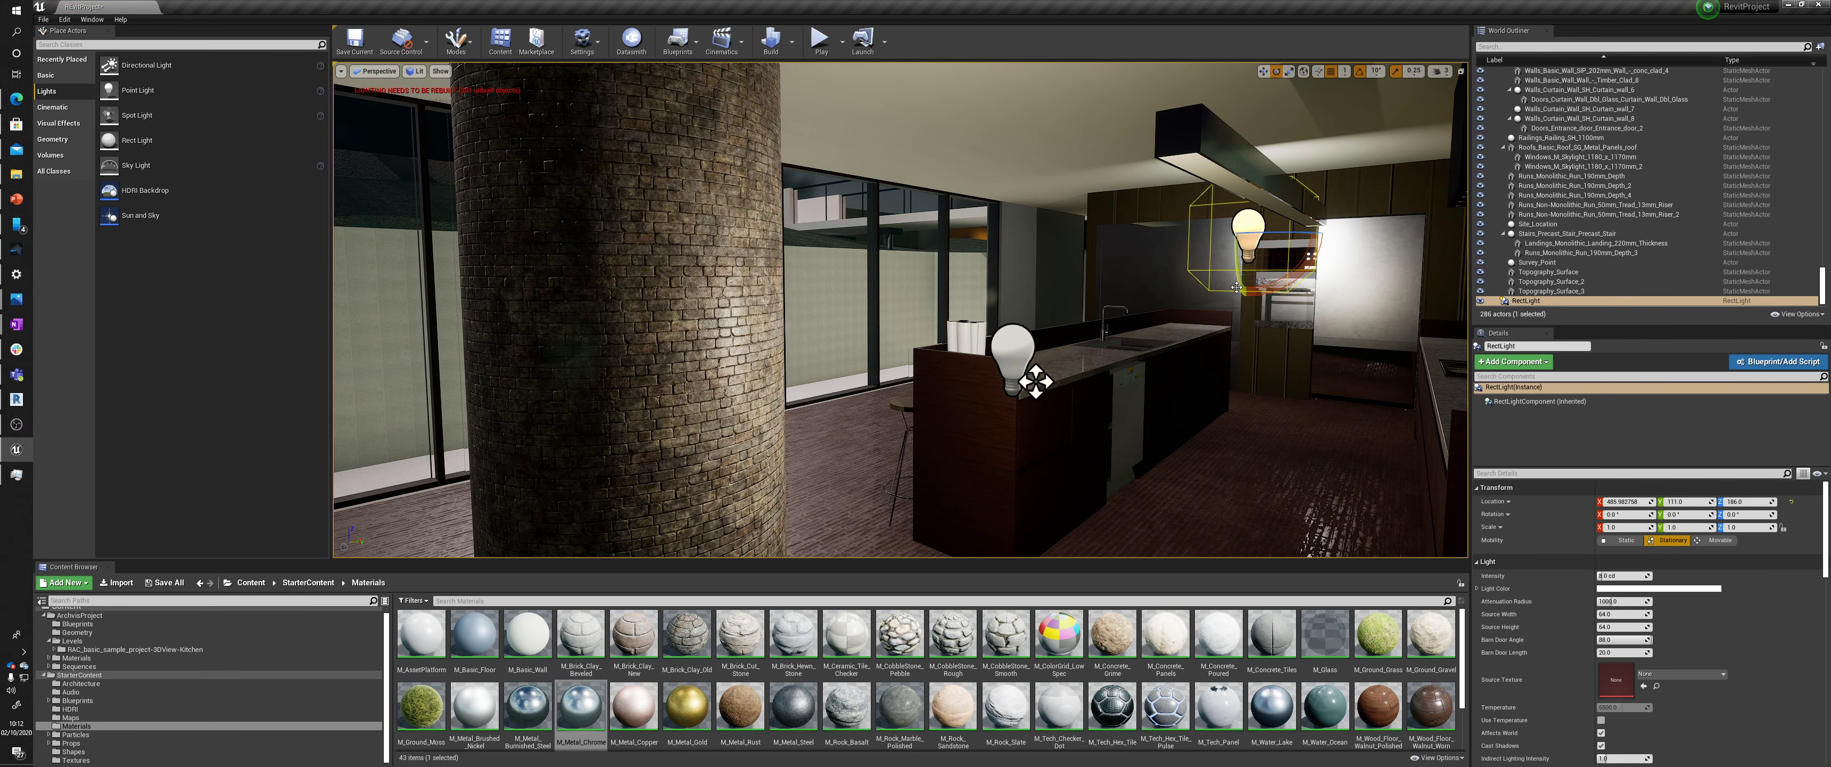
pyautogui.moveTo(1242, 289); pyautogui.dragTo(1246, 355)
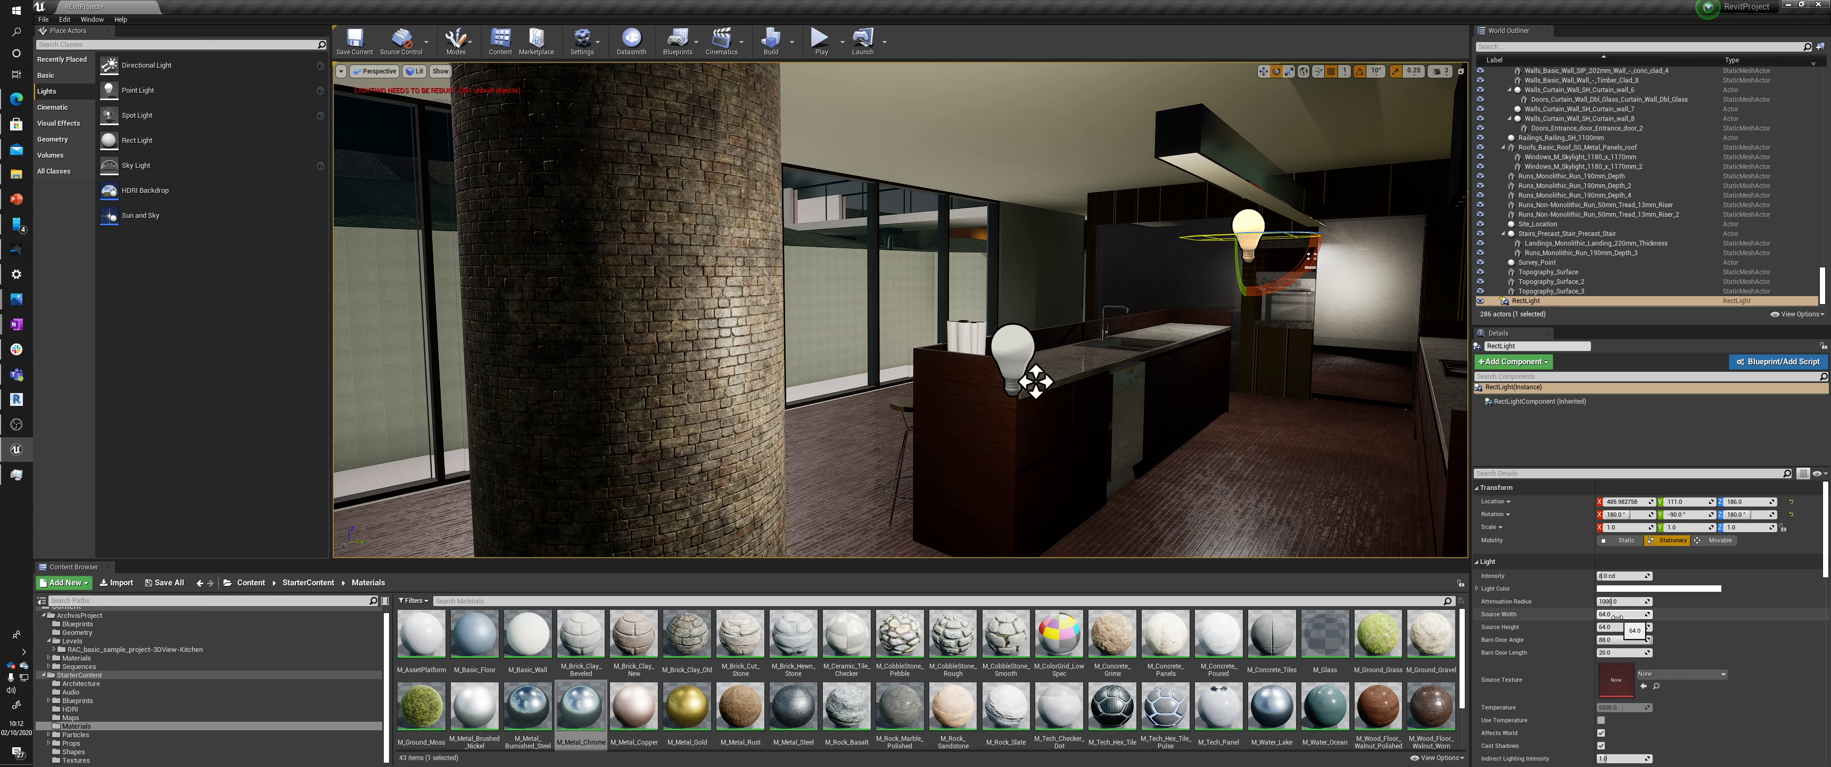
# Widen the rect light's source width to roughly the pendant's length, and reposition and turn the light to line up beneath the fixture
pyautogui.moveTo(1618, 616); pyautogui.dragTo(1663, 616)
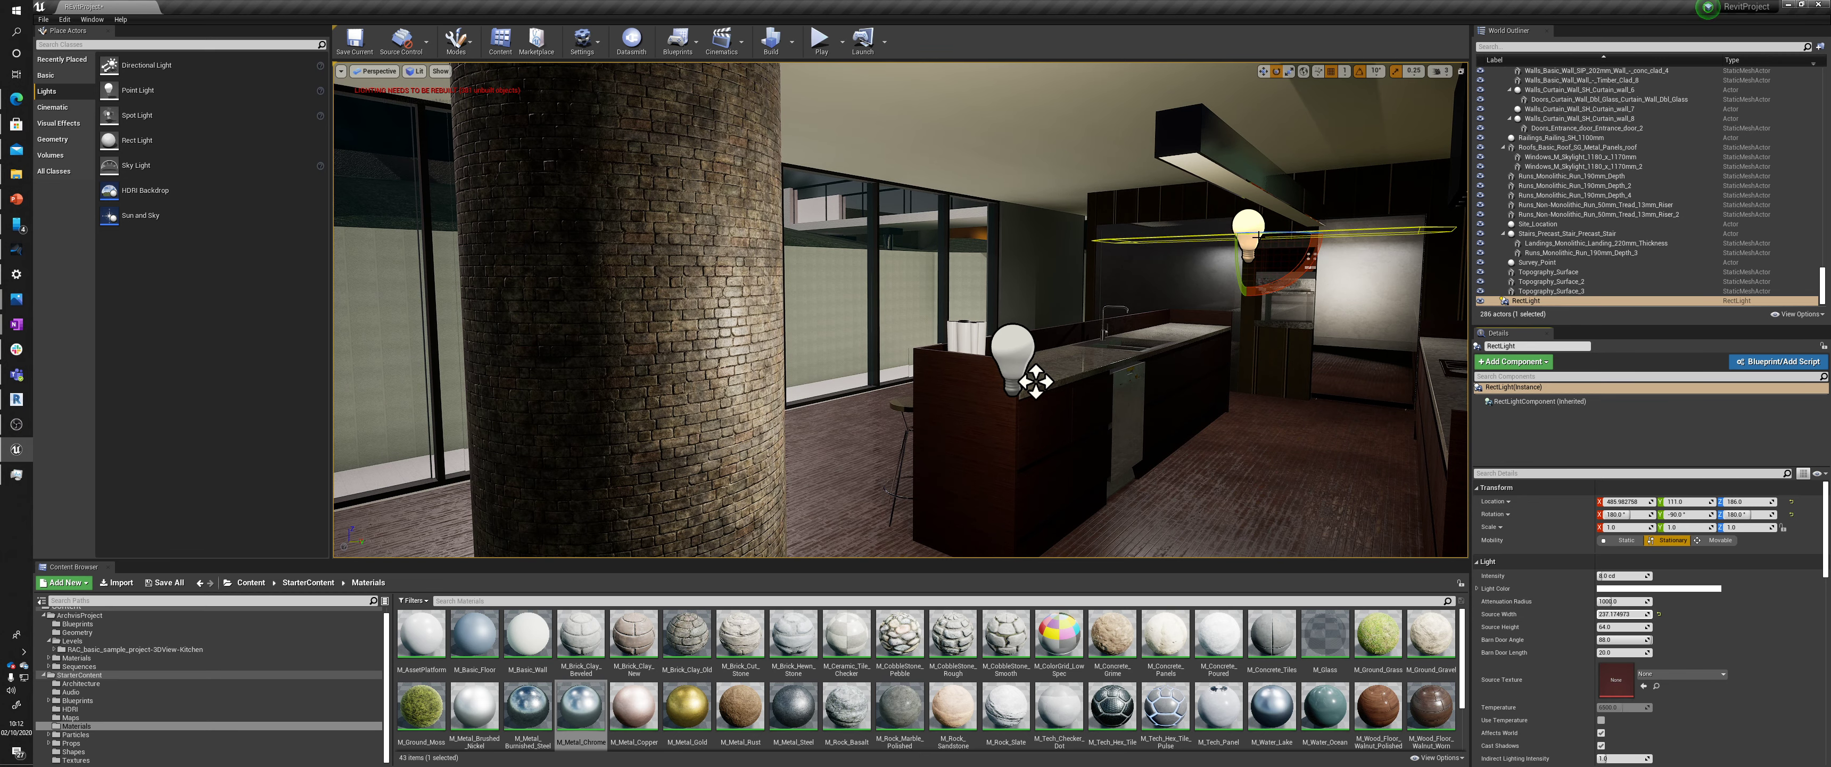
pyautogui.moveTo(1259, 233)
pyautogui.mouseDown()
pyautogui.moveTo(1180, 242)
pyautogui.moveTo(1248, 229)
pyautogui.moveTo(1252, 189)
pyautogui.moveTo(1294, 213)
pyautogui.moveTo(1276, 189)
pyautogui.moveTo(1259, 216)
pyautogui.mouseUp()
pyautogui.press('w')
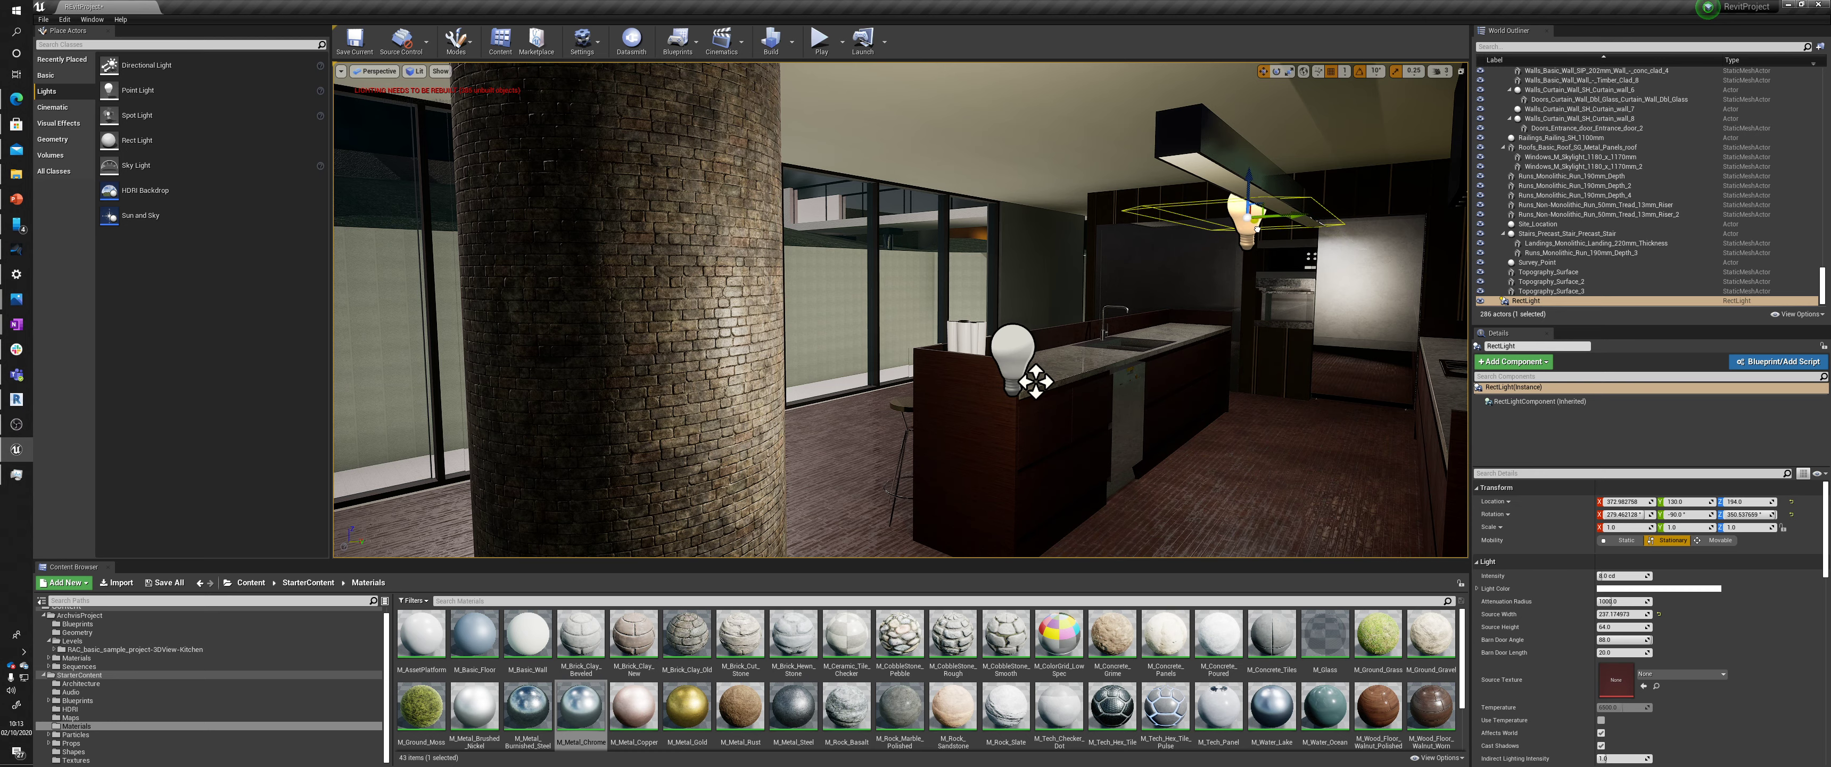
pyautogui.moveTo(1624, 614); pyautogui.dragTo(1696, 614)
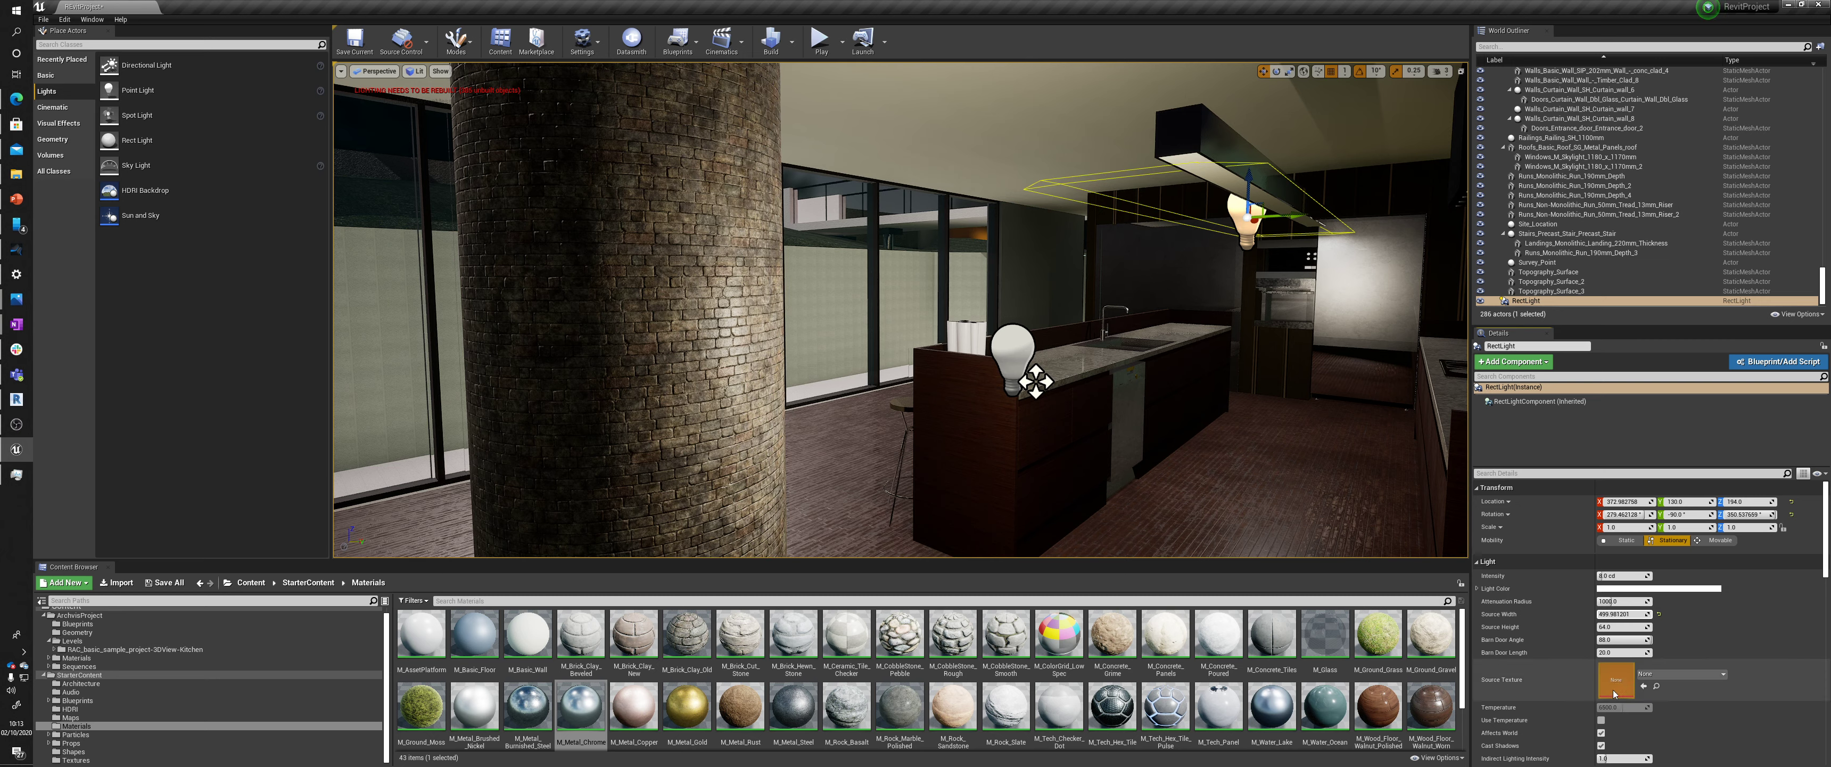
# Leave the rect light's colour white, enable Use Temperature and lower its temperature to a warm tone
pyautogui.scroll(-2, 1561, 703)
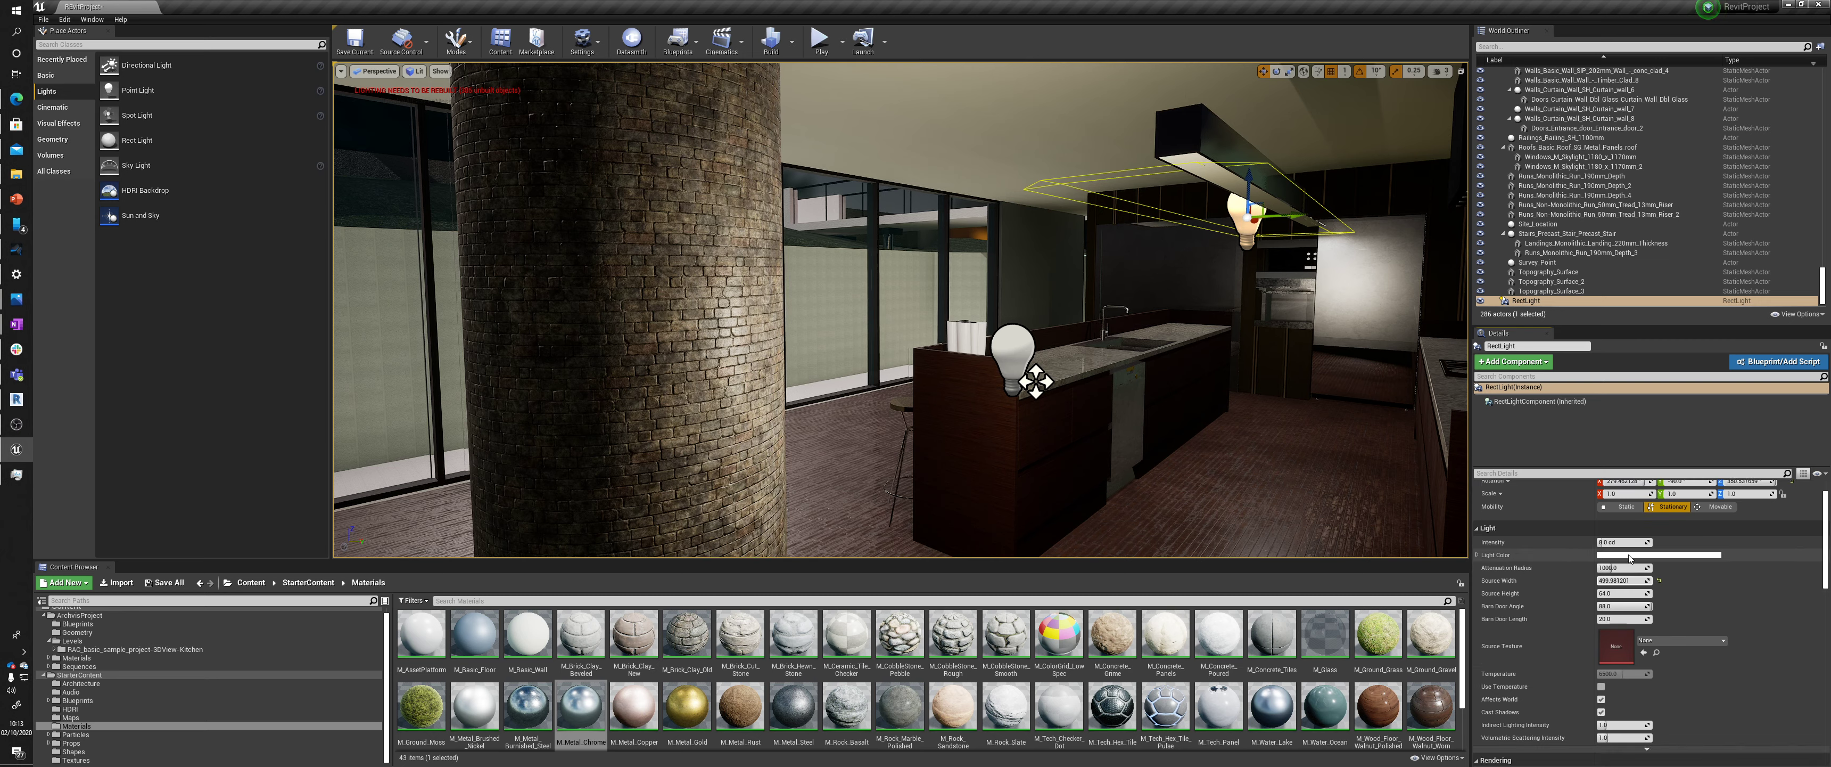
pyautogui.click(1660, 555)
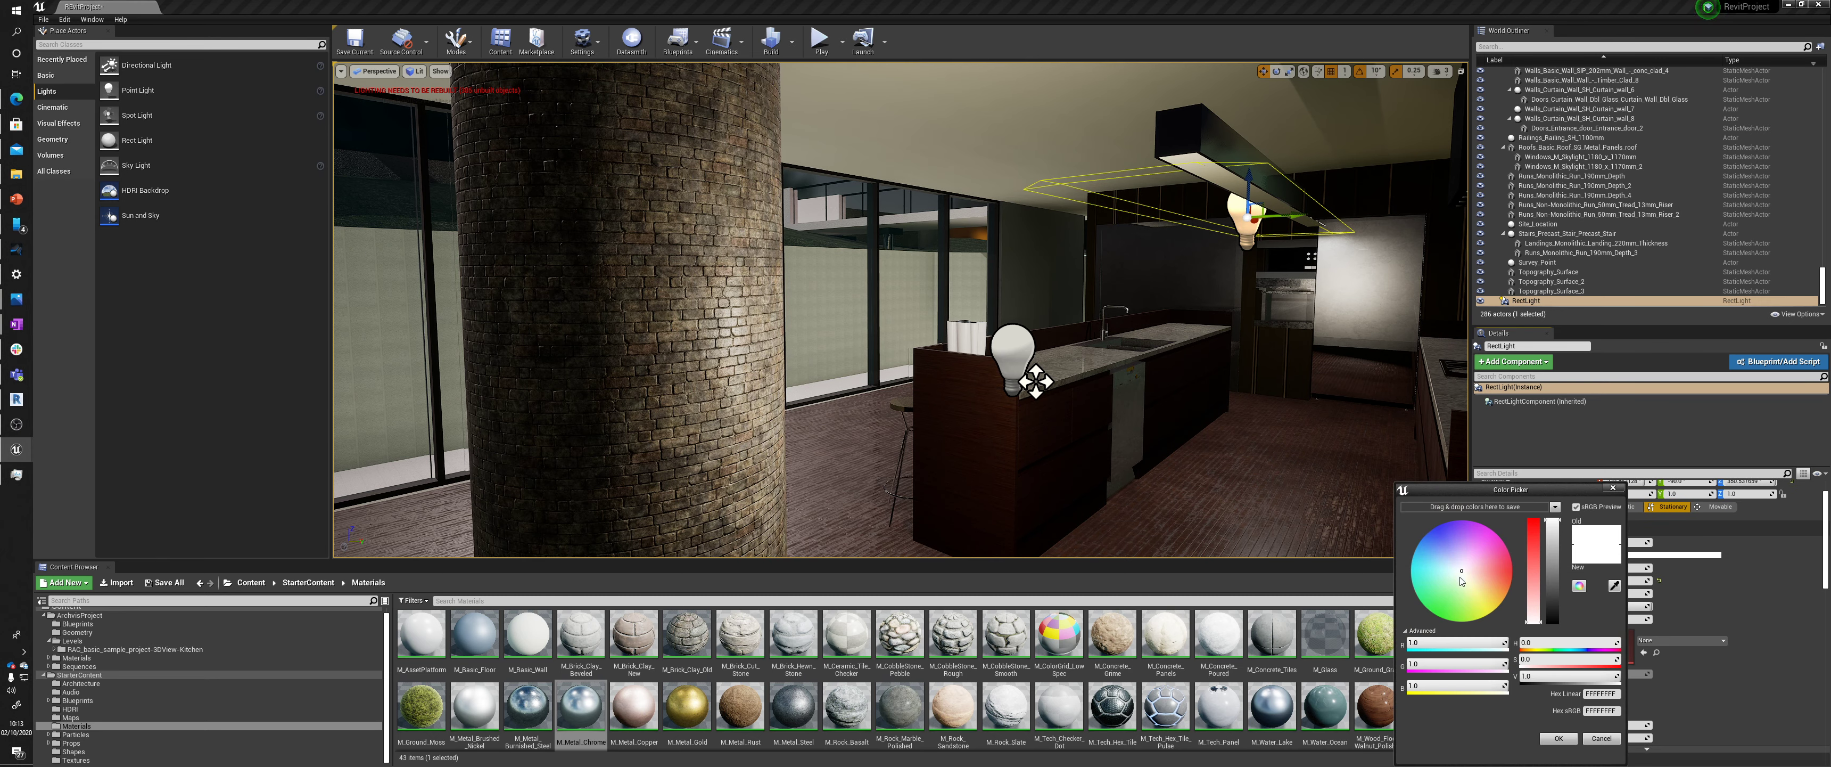
pyautogui.click(1602, 737)
pyautogui.scroll(-6, 1605, 626)
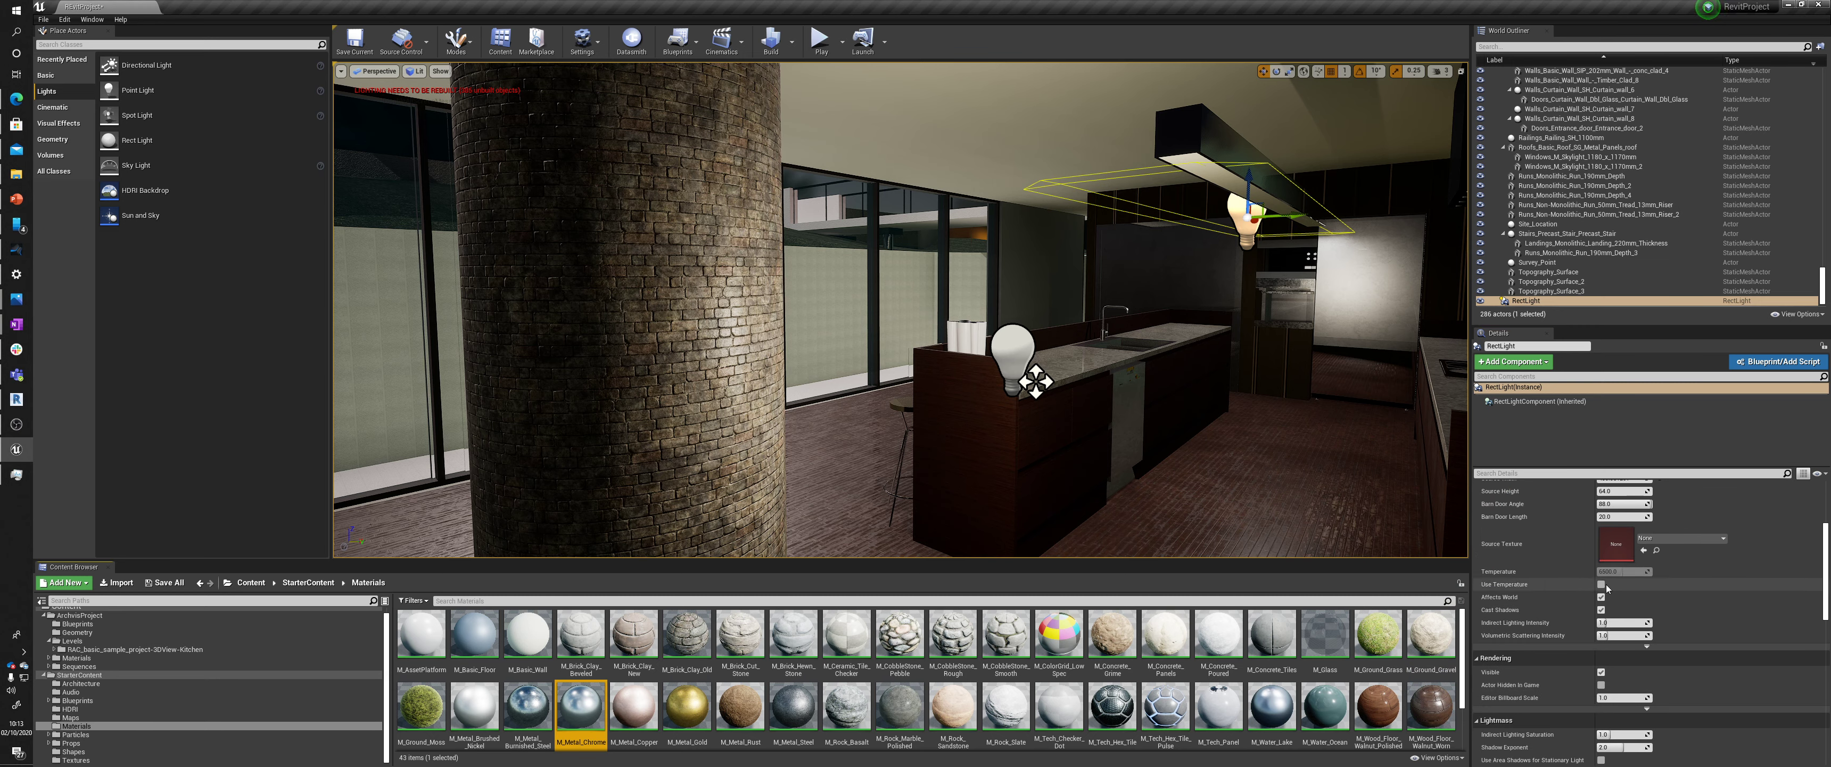
pyautogui.click(1598, 587)
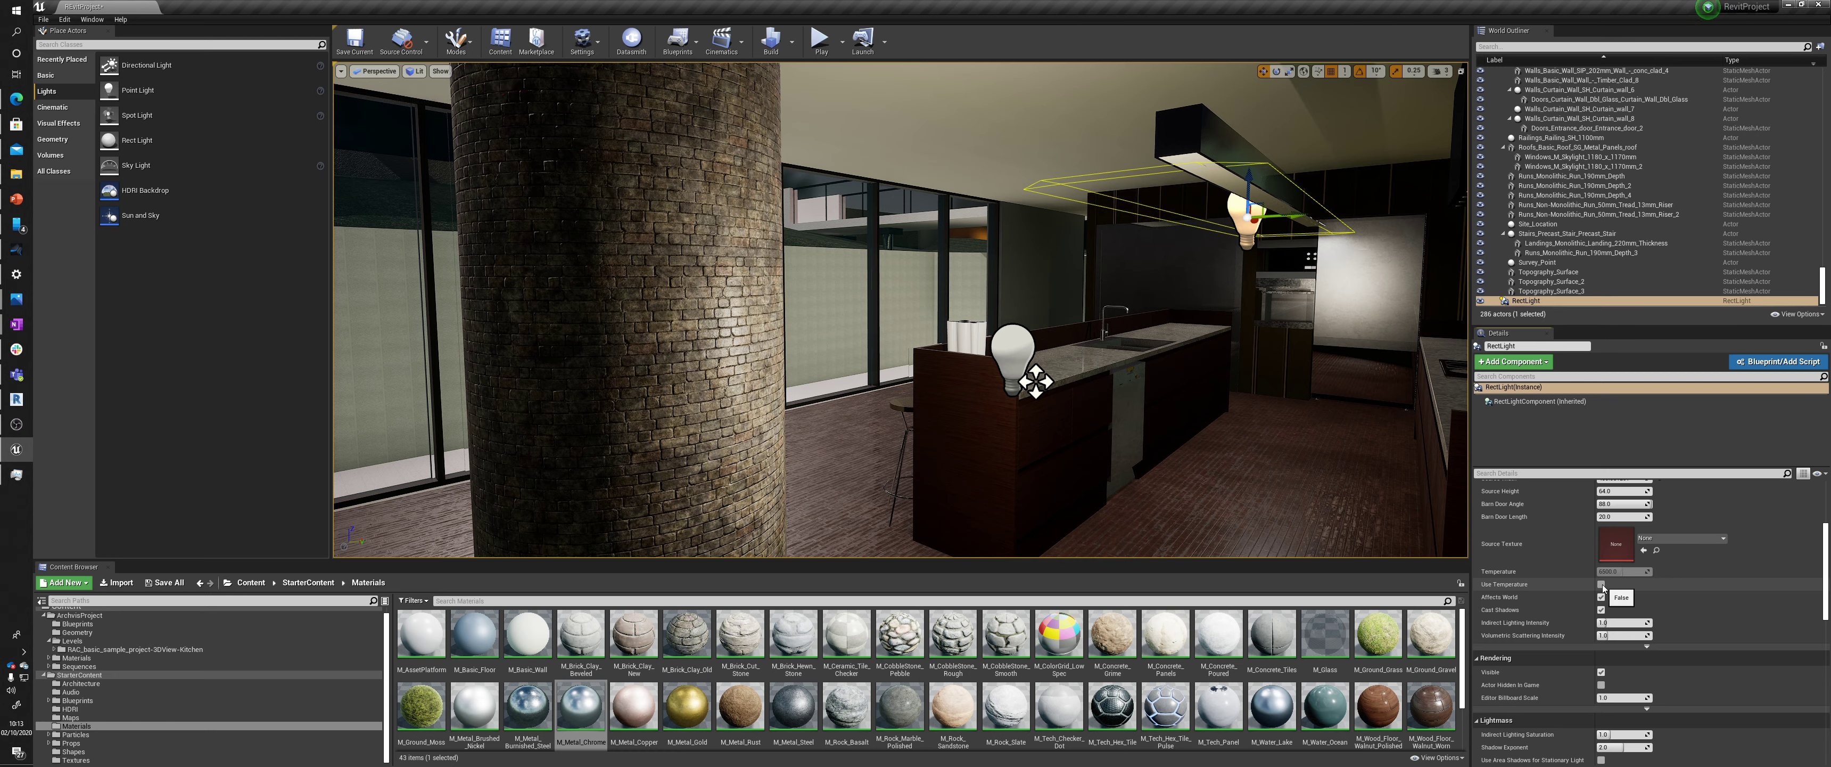
pyautogui.moveTo(1624, 571); pyautogui.dragTo(1601, 571)
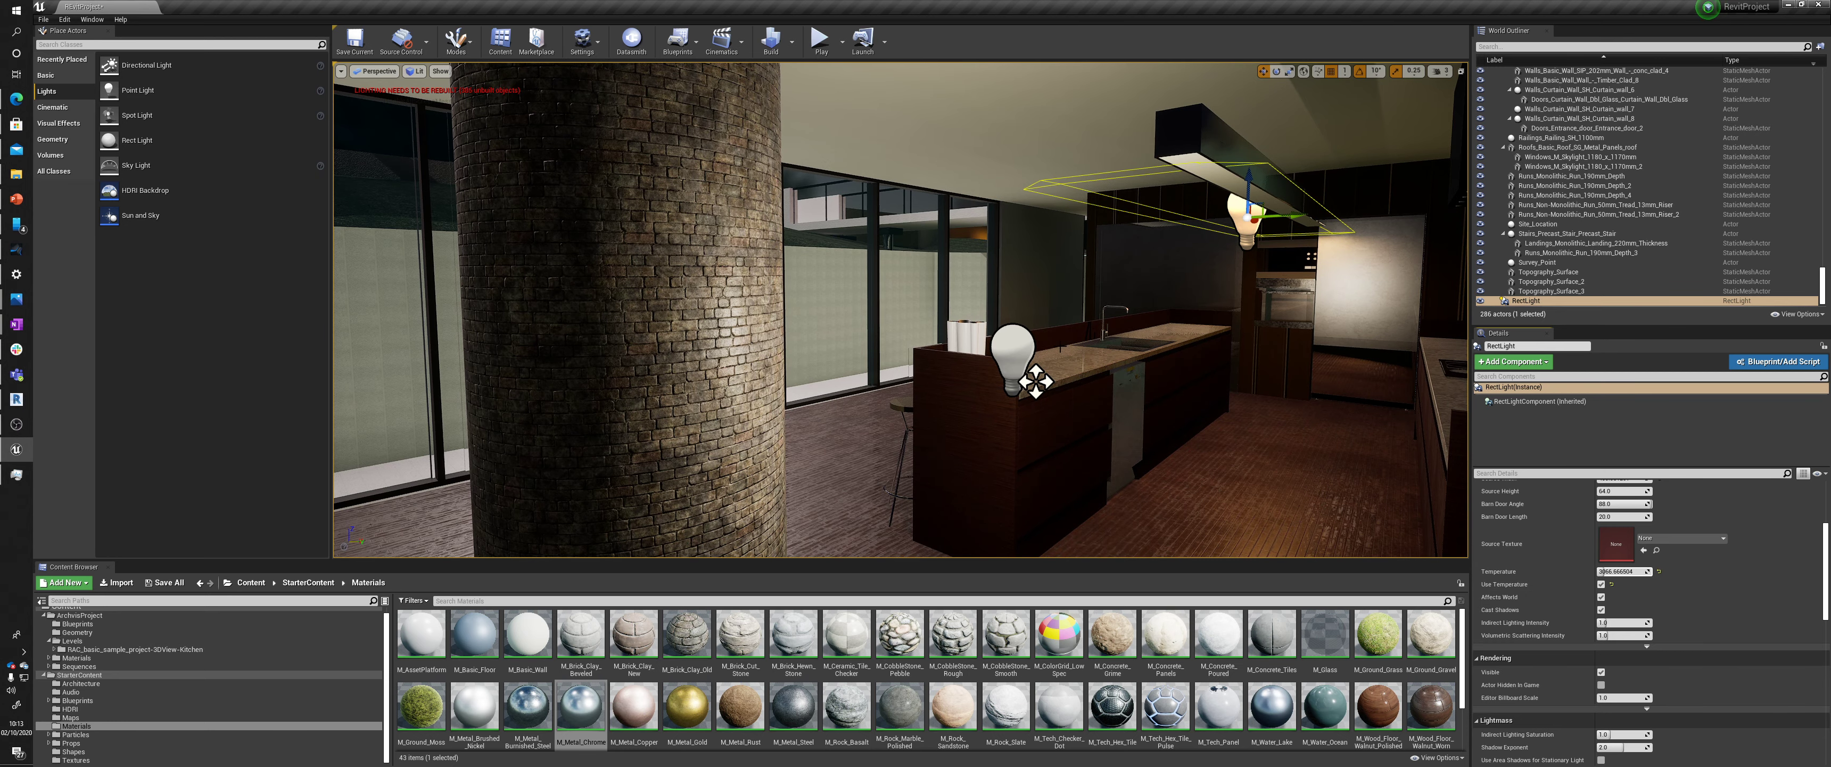
# Reselect the rect light and shift it sideways so it sits centred under the pendant fixture
pyautogui.moveTo(1067, 412)
pyautogui.mouseDown(button='right')
pyautogui.moveTo(960, 409)
pyautogui.moveTo(1073, 405)
pyautogui.mouseUp(button='right')
pyautogui.click(1244, 243)
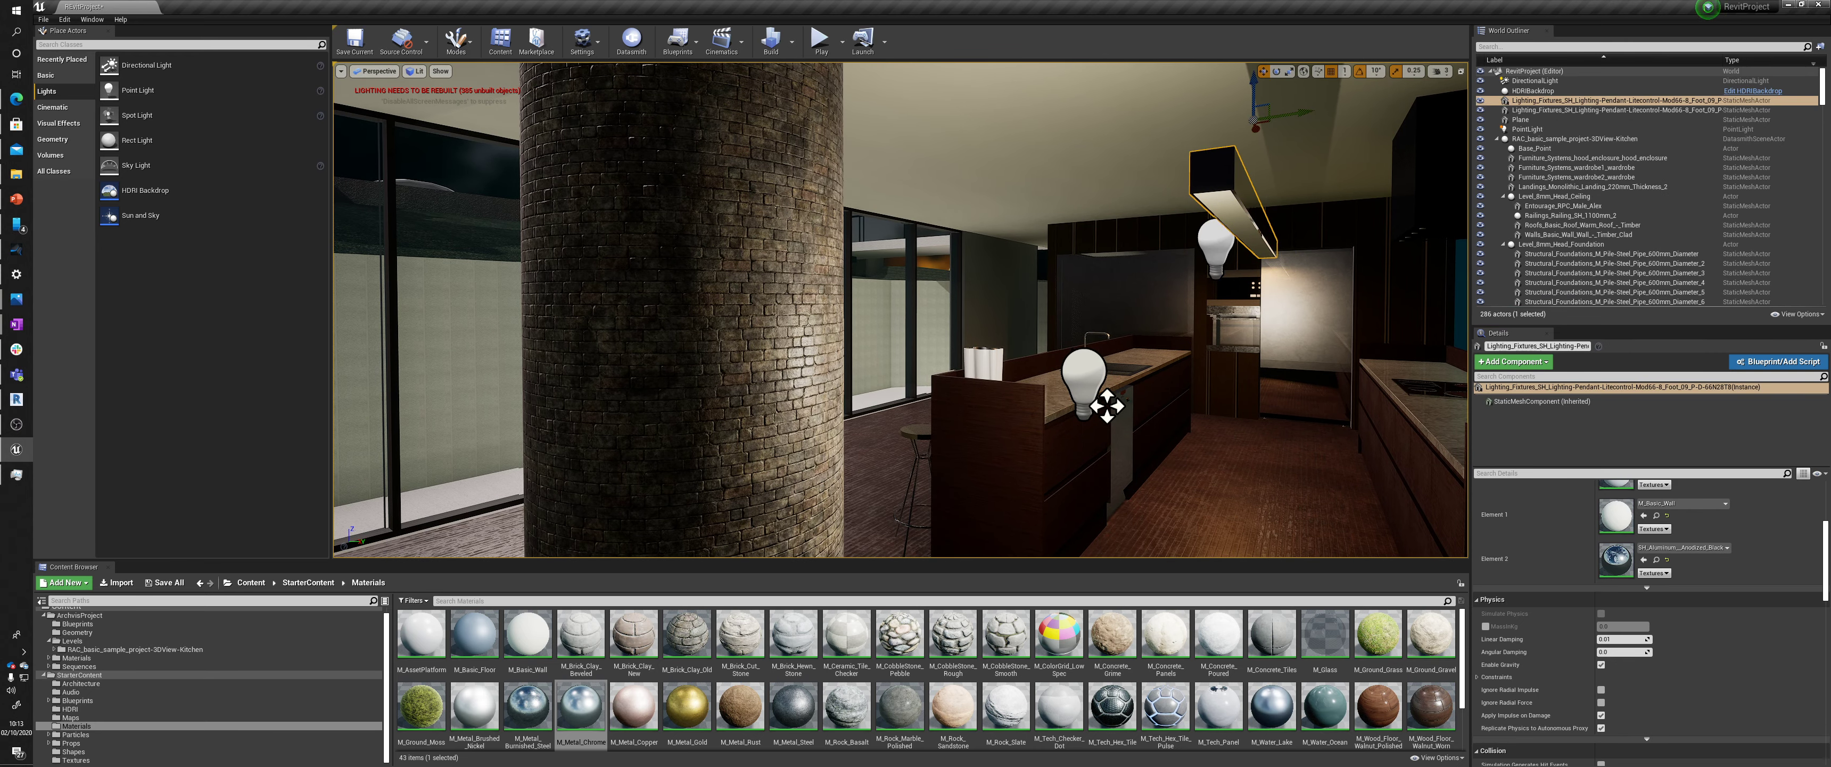
pyautogui.click(1216, 243)
pyautogui.moveTo(1254, 247)
pyautogui.mouseDown()
pyautogui.moveTo(1248, 218)
pyautogui.moveTo(1252, 249)
pyautogui.moveTo(1242, 237)
pyautogui.mouseUp()
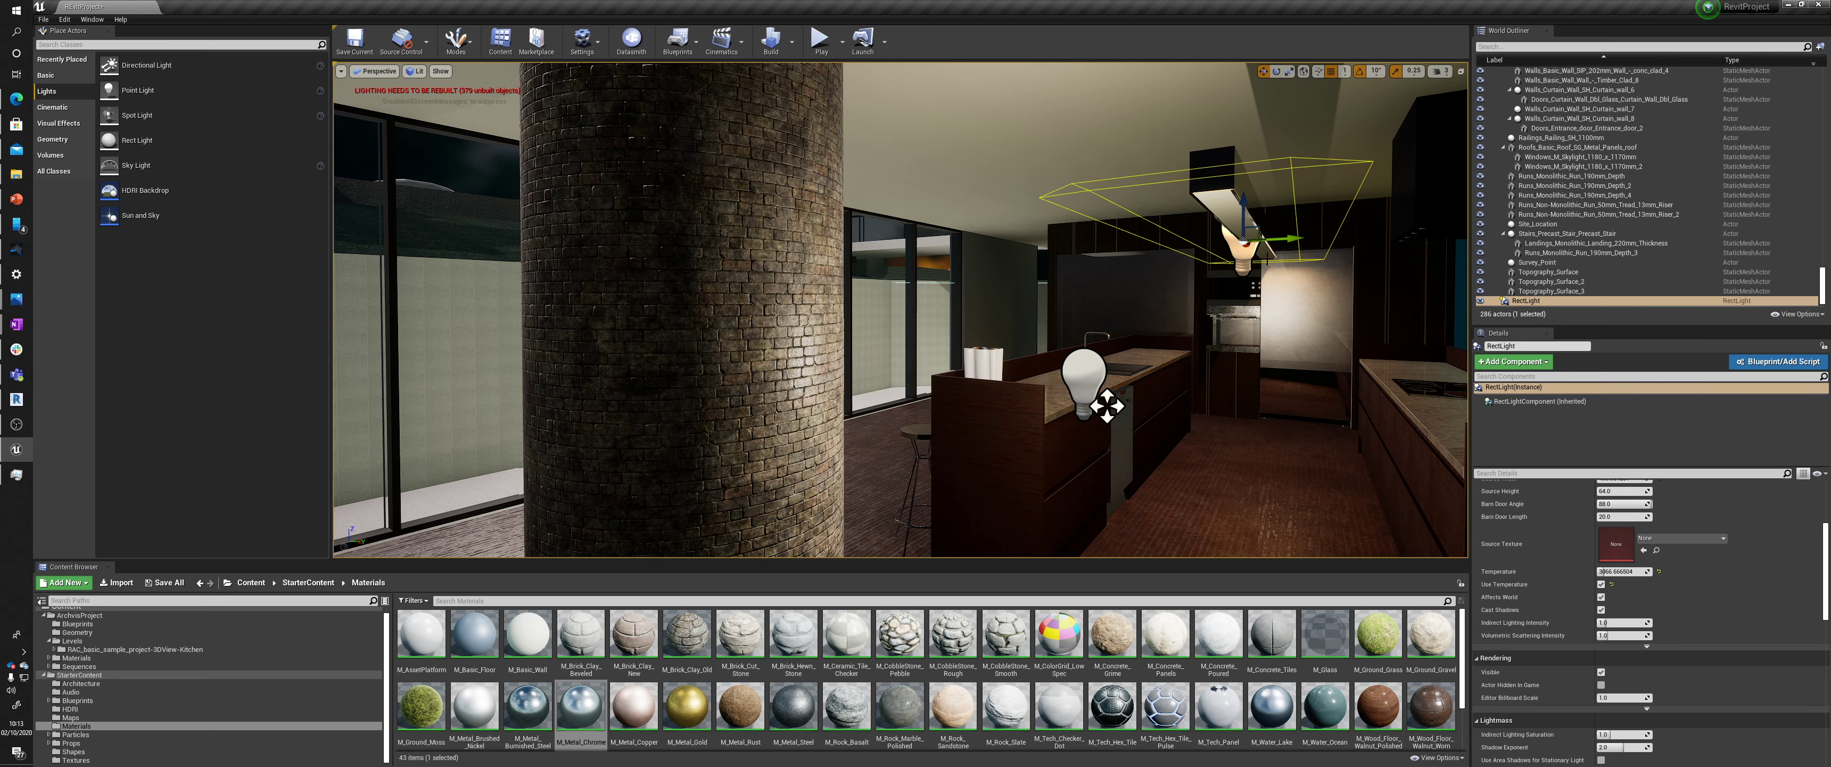
# Reduce the rect light's source width to fit the pendant fixture more closely
pyautogui.press('d')
pyautogui.moveTo(1268, 256); pyautogui.dragTo(1233, 238, button='right')
pyautogui.press('w')
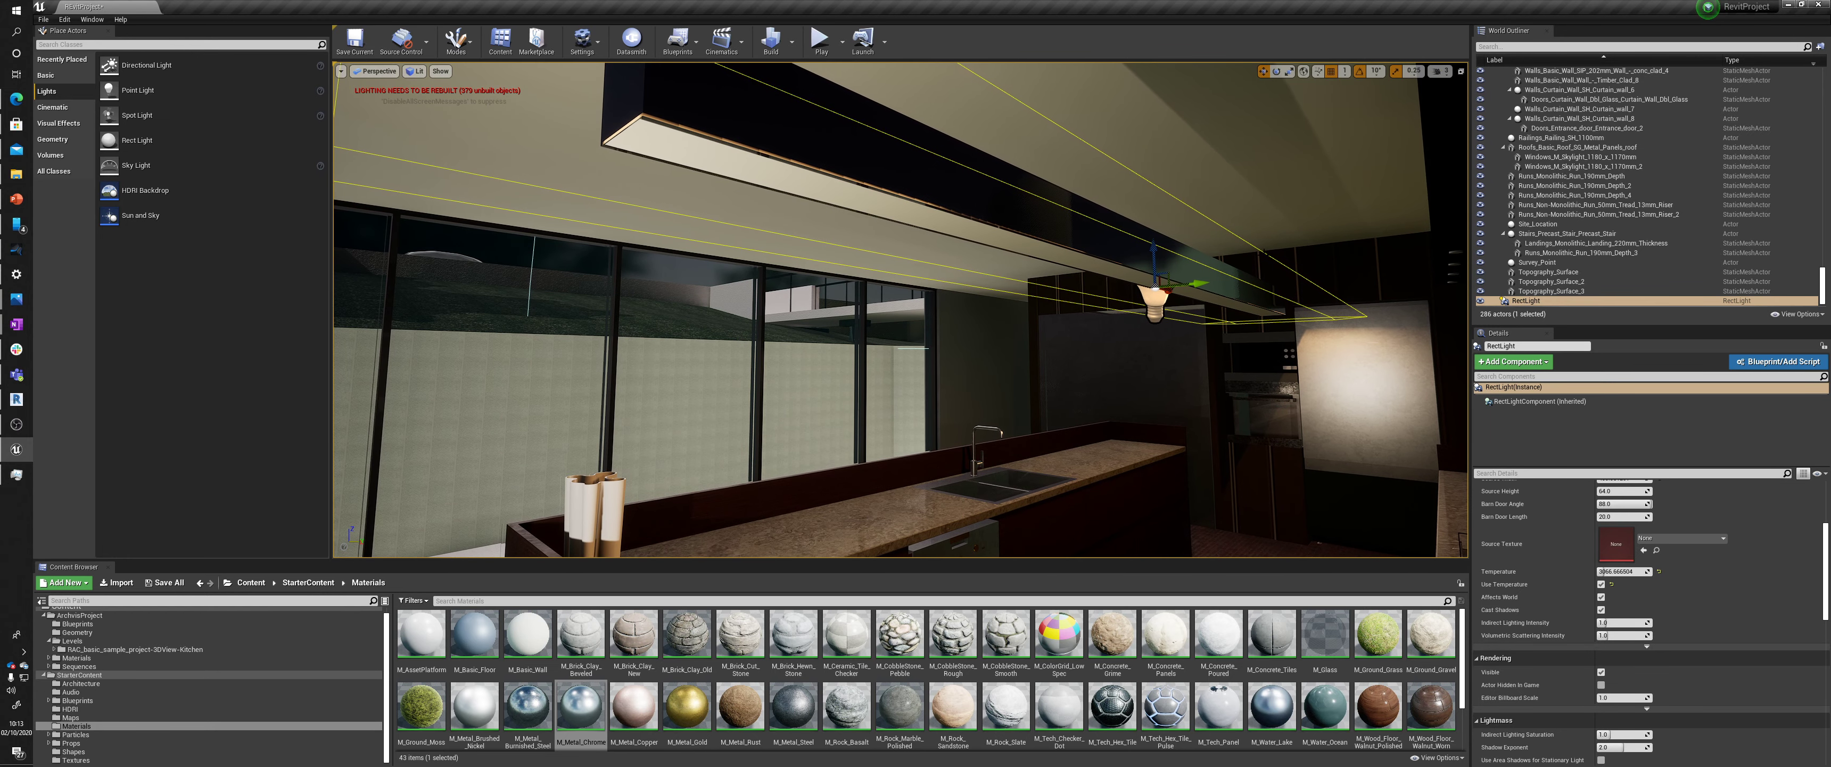
pyautogui.scroll(3, 1635, 569)
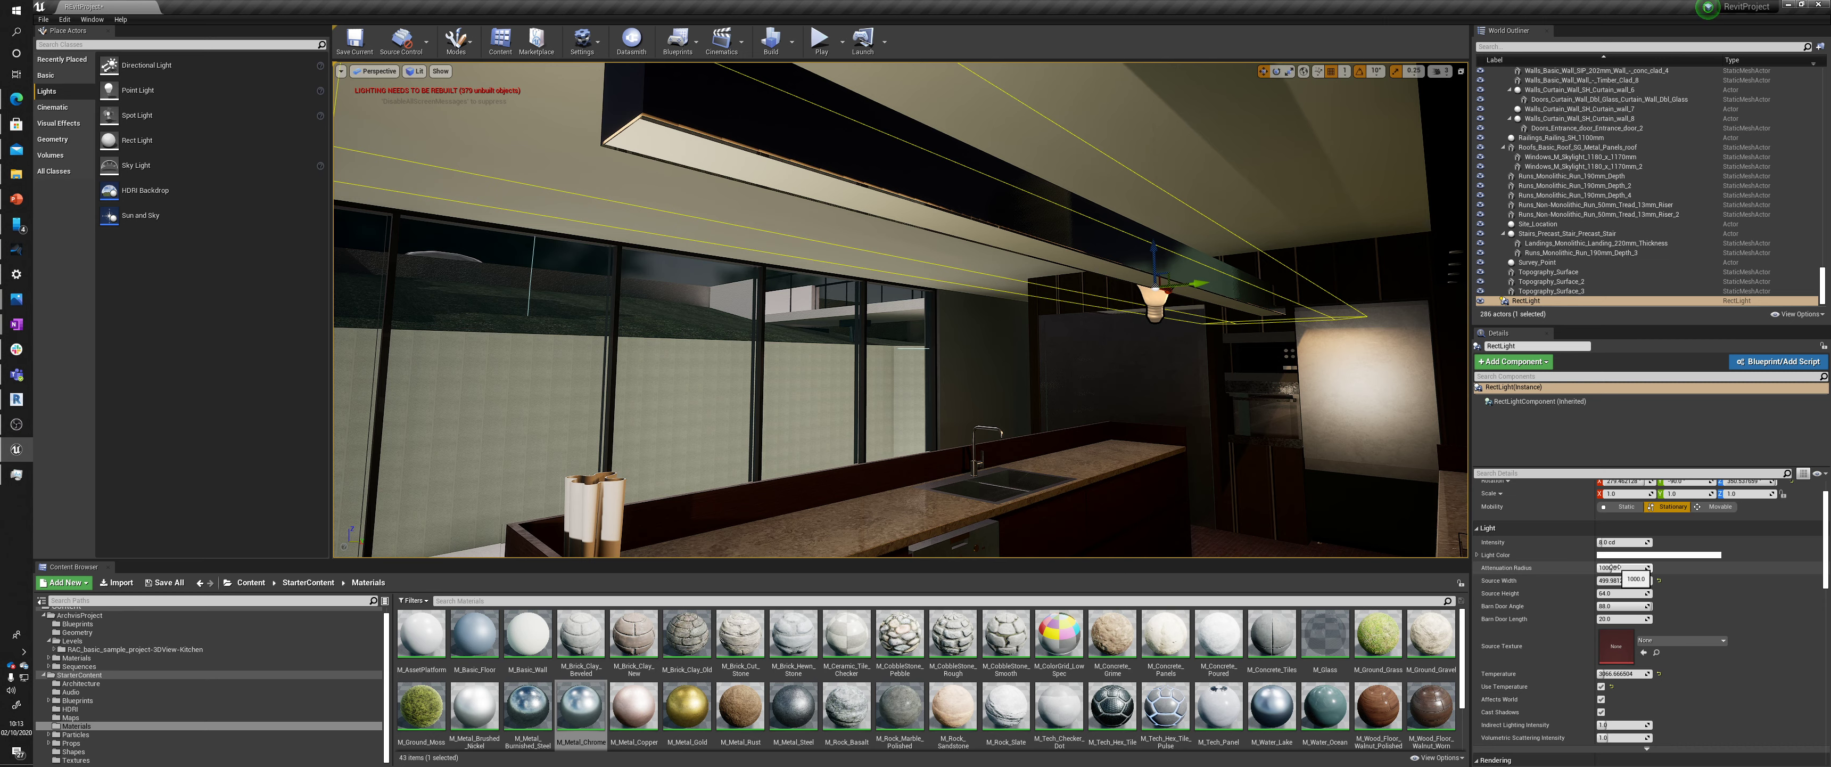
pyautogui.moveTo(1642, 580); pyautogui.dragTo(1597, 580)
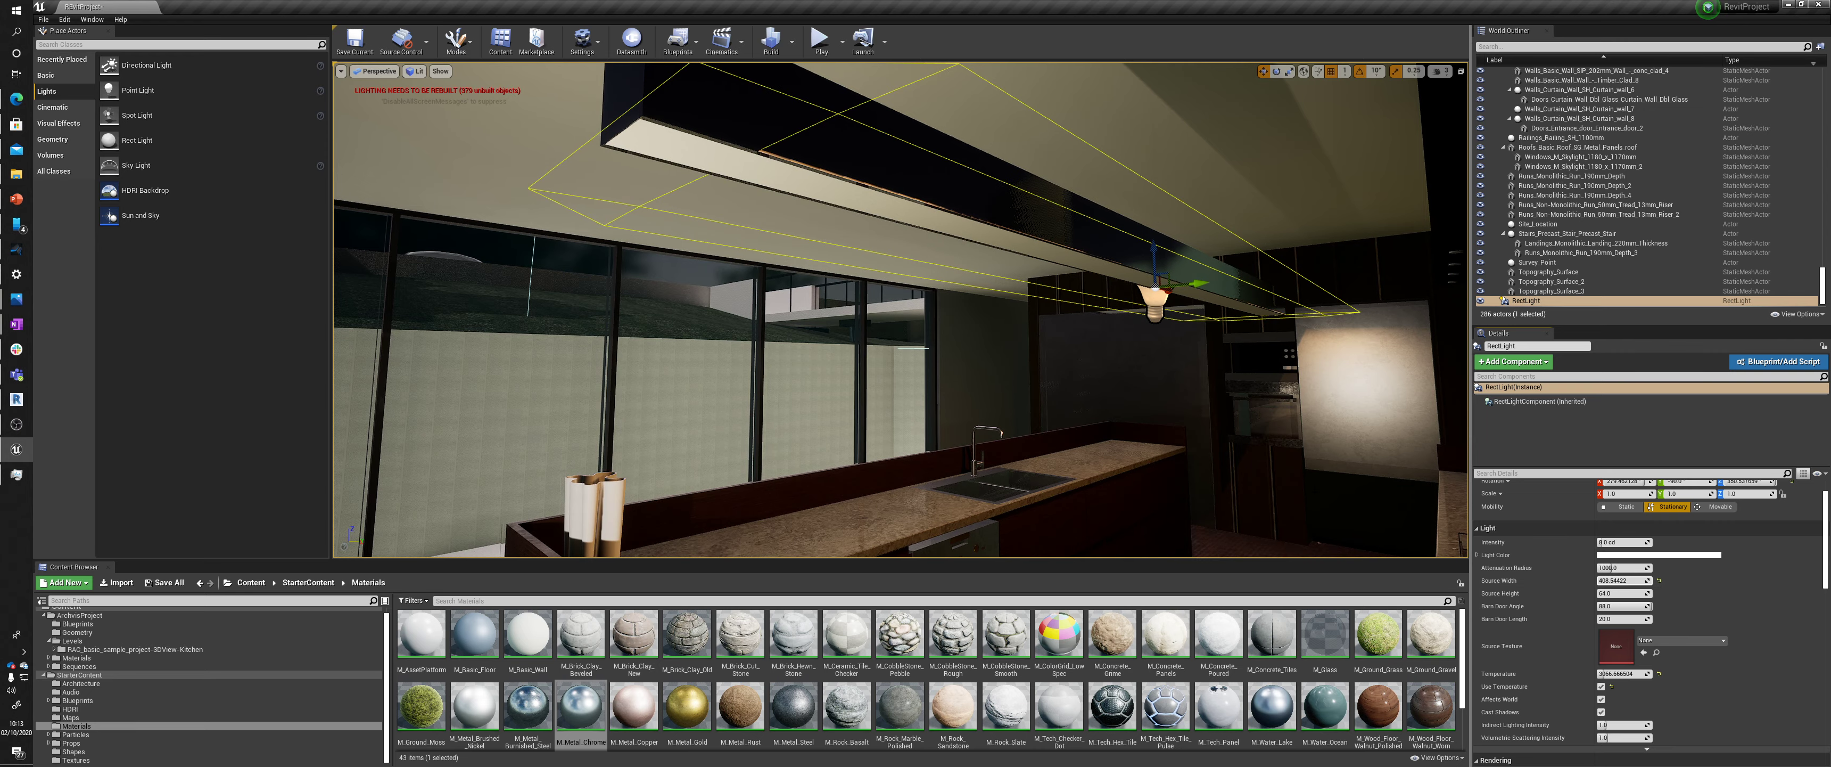
# Select the point light near the kitchen island, try a green light colour, and set its colour to pink
pyautogui.press('s')
pyautogui.moveTo(1122, 420); pyautogui.dragTo(1059, 416, button='right')
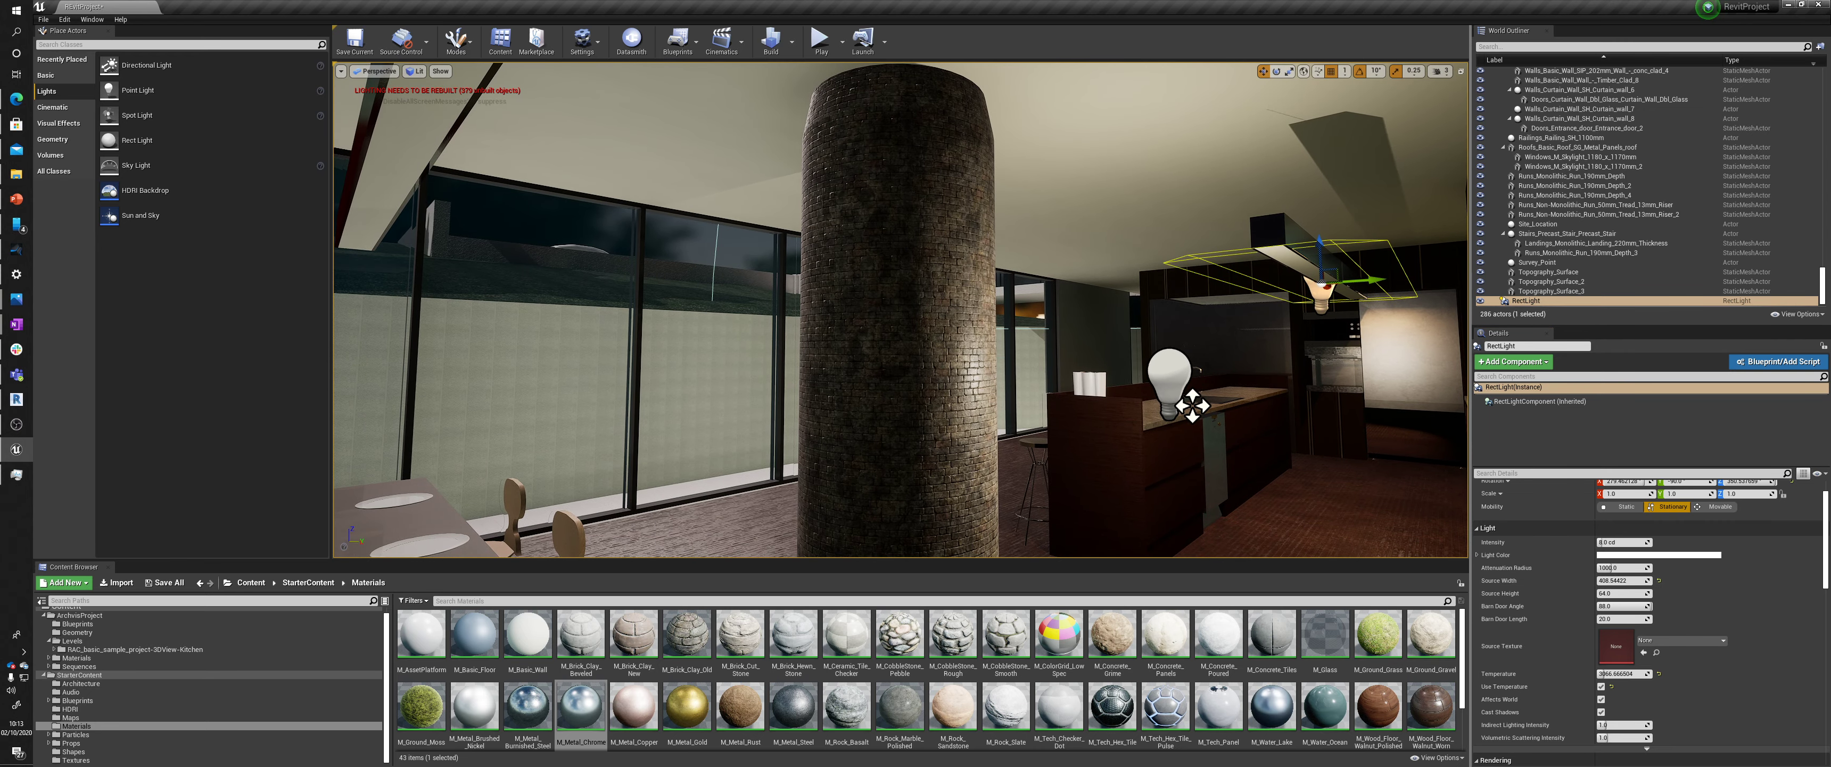
pyautogui.click(1171, 362)
pyautogui.click(1657, 555)
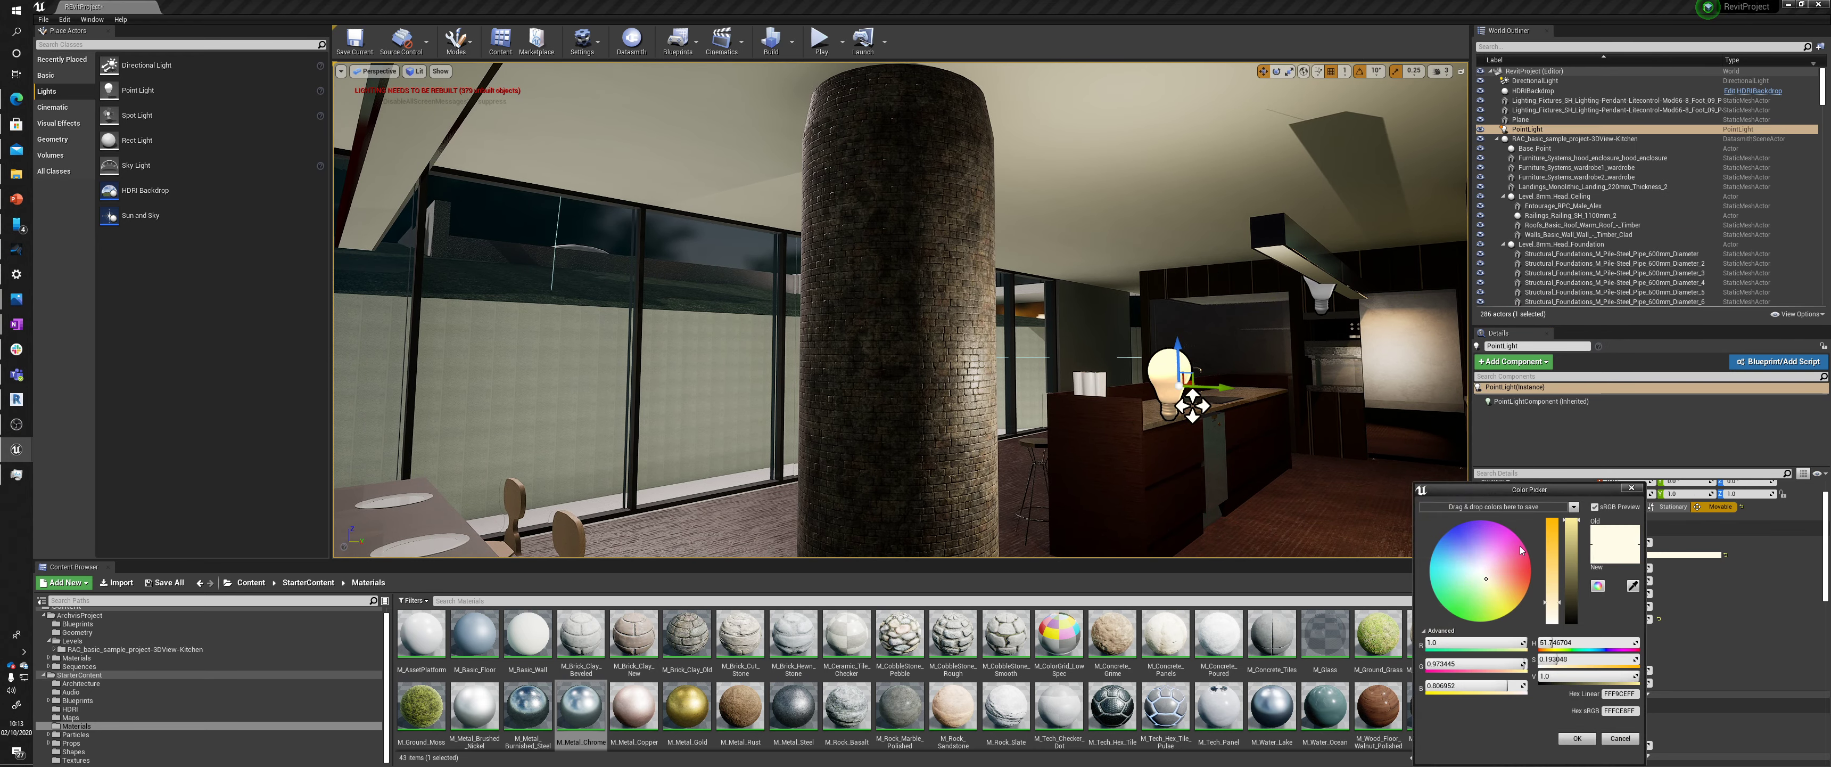
pyautogui.click(1458, 604)
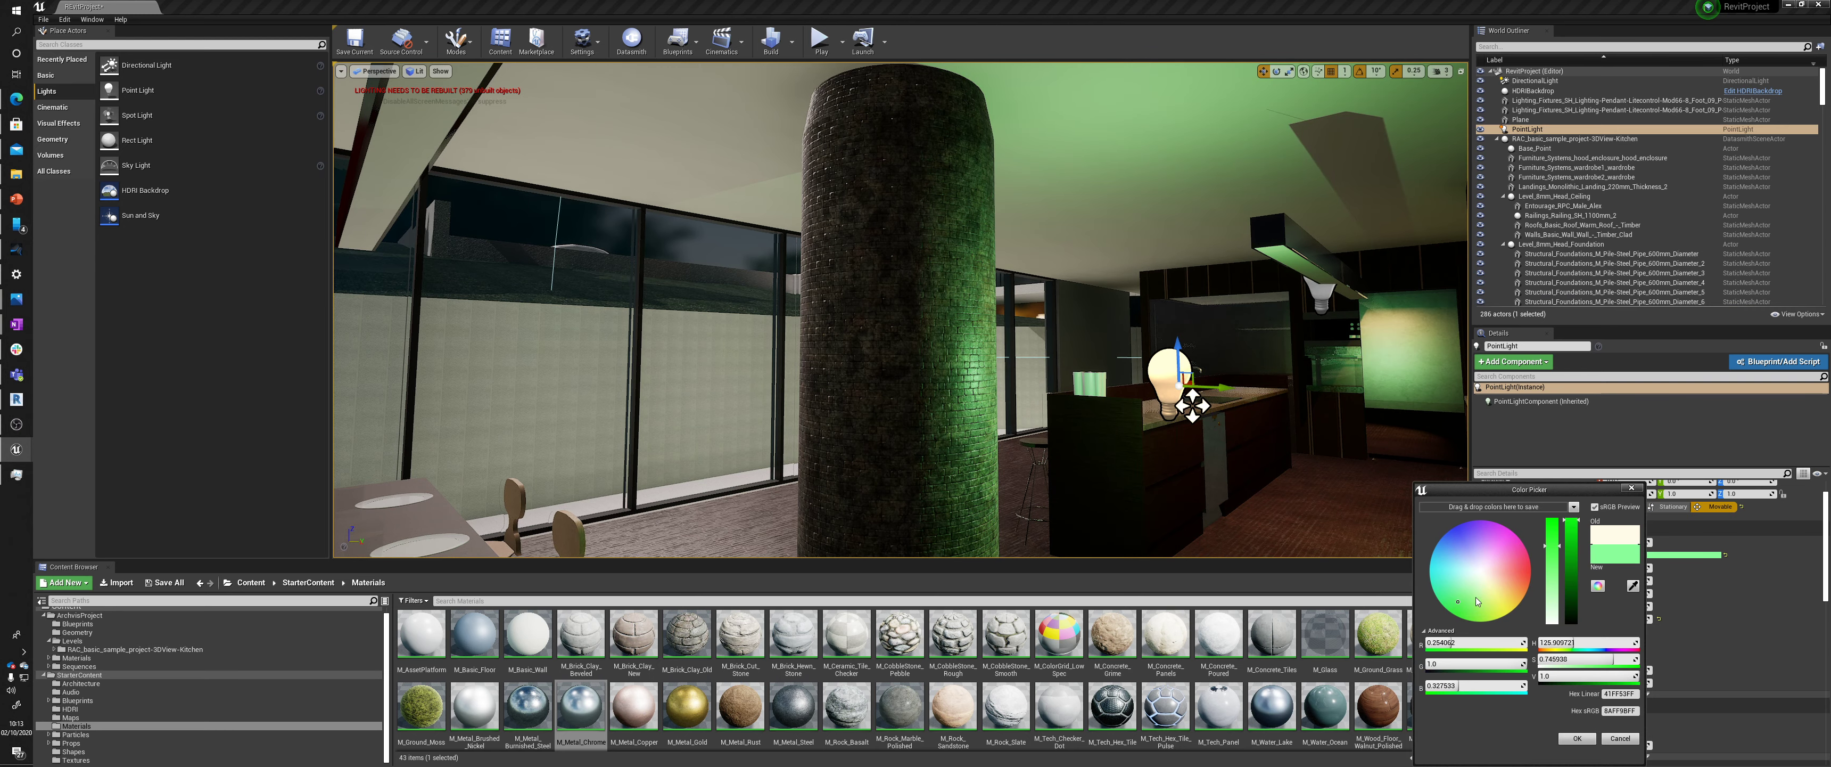
pyautogui.moveTo(1519, 546); pyautogui.dragTo(1511, 556)
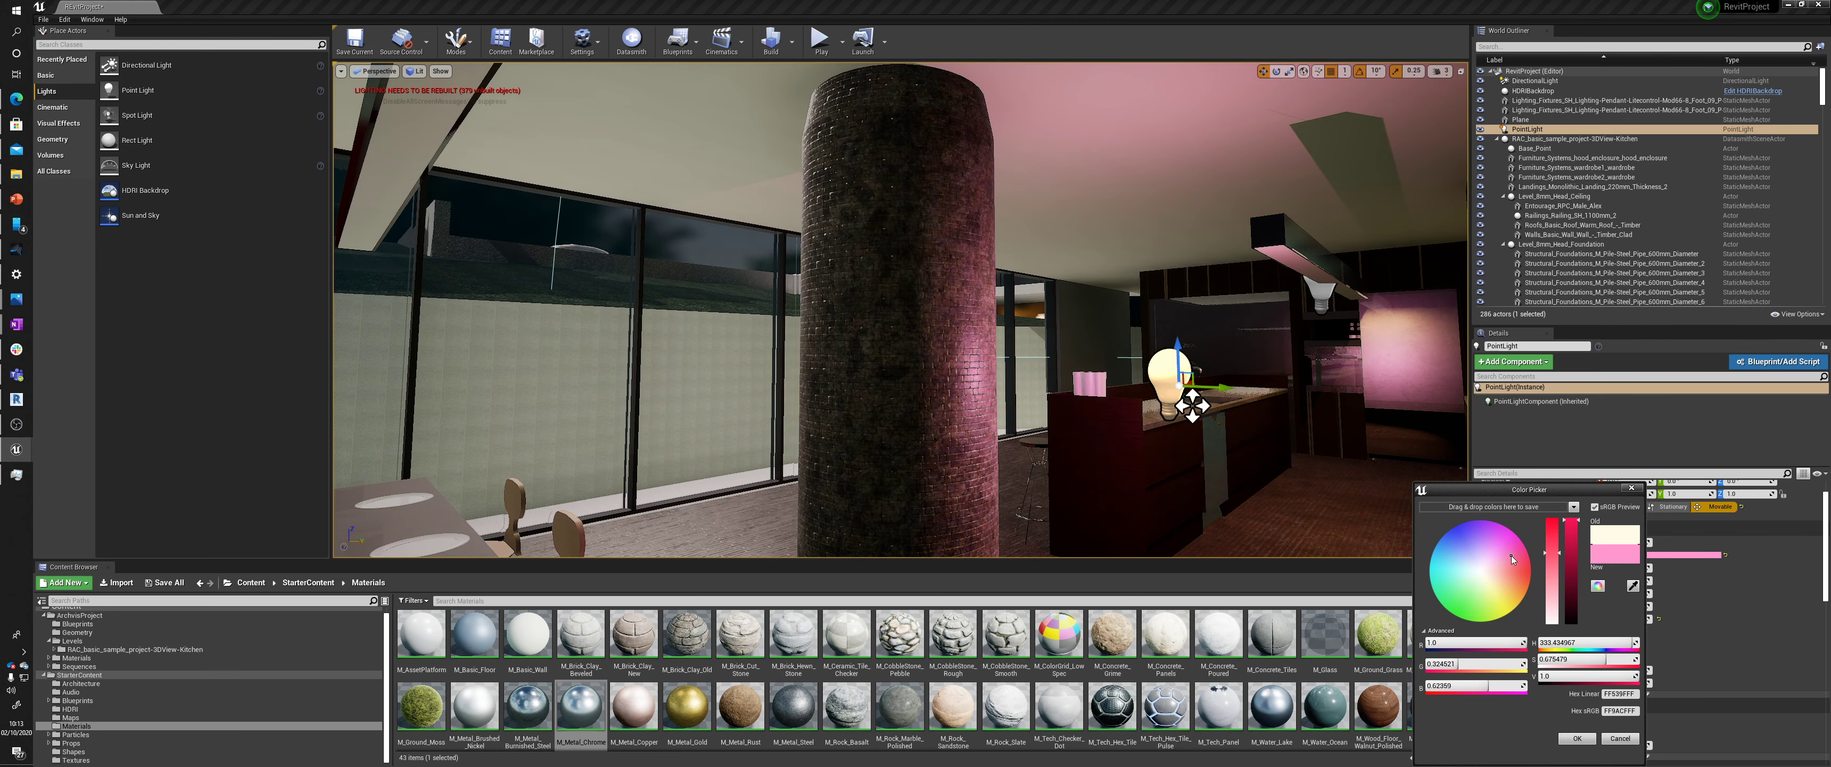
pyautogui.click(1573, 737)
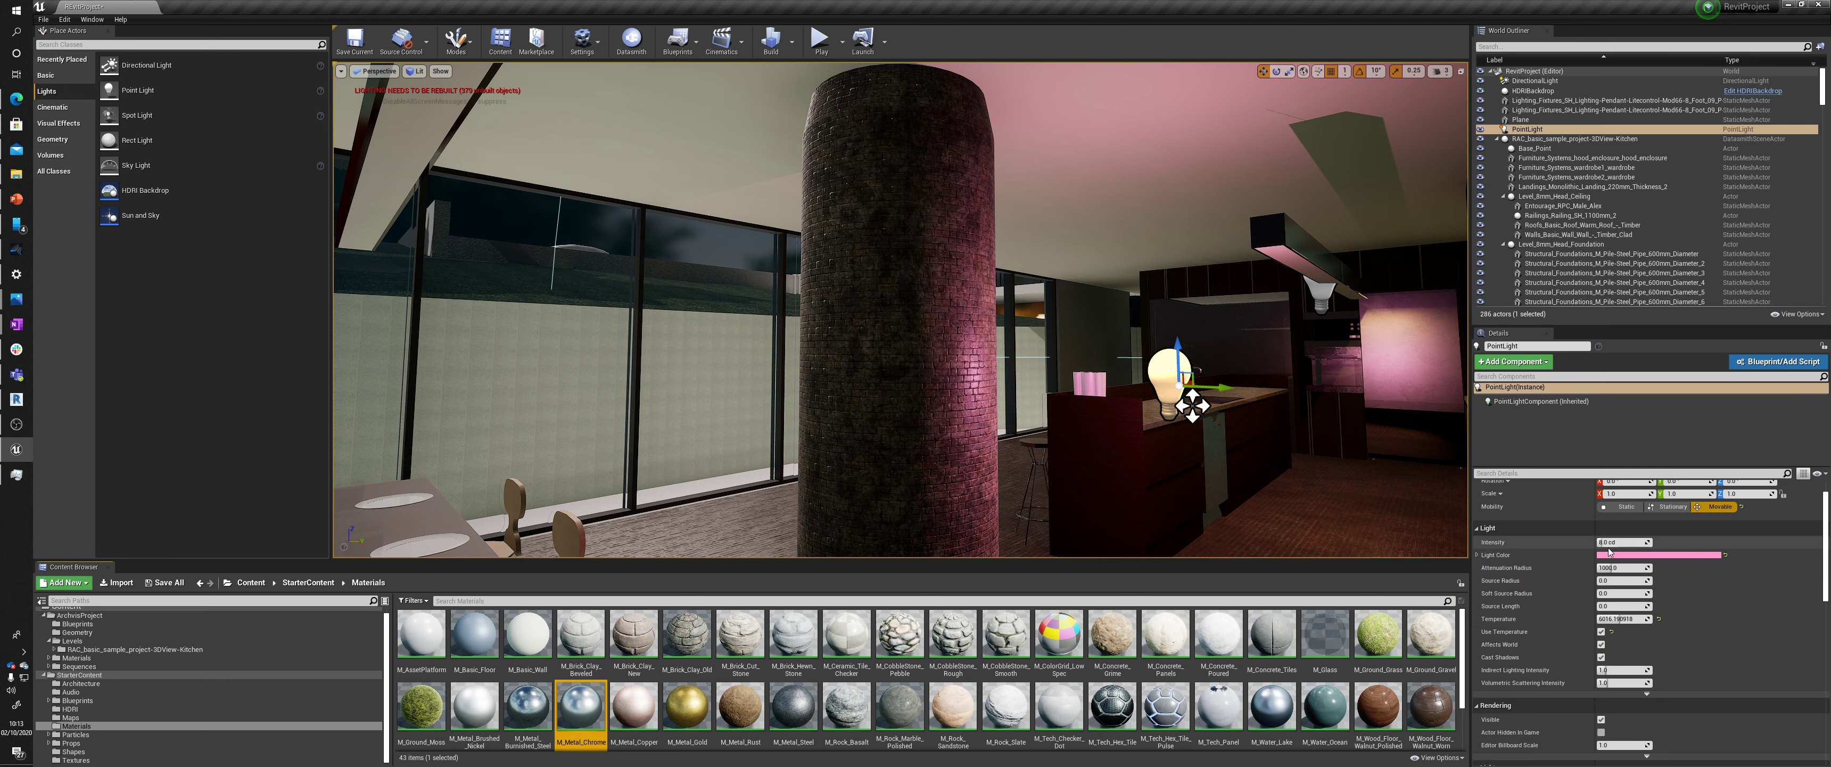
# Dim the point light's intensity to about 2.4 cd, move the light behind the brick column and lower it towards the floor
pyautogui.moveTo(1192, 405); pyautogui.dragTo(906, 392)
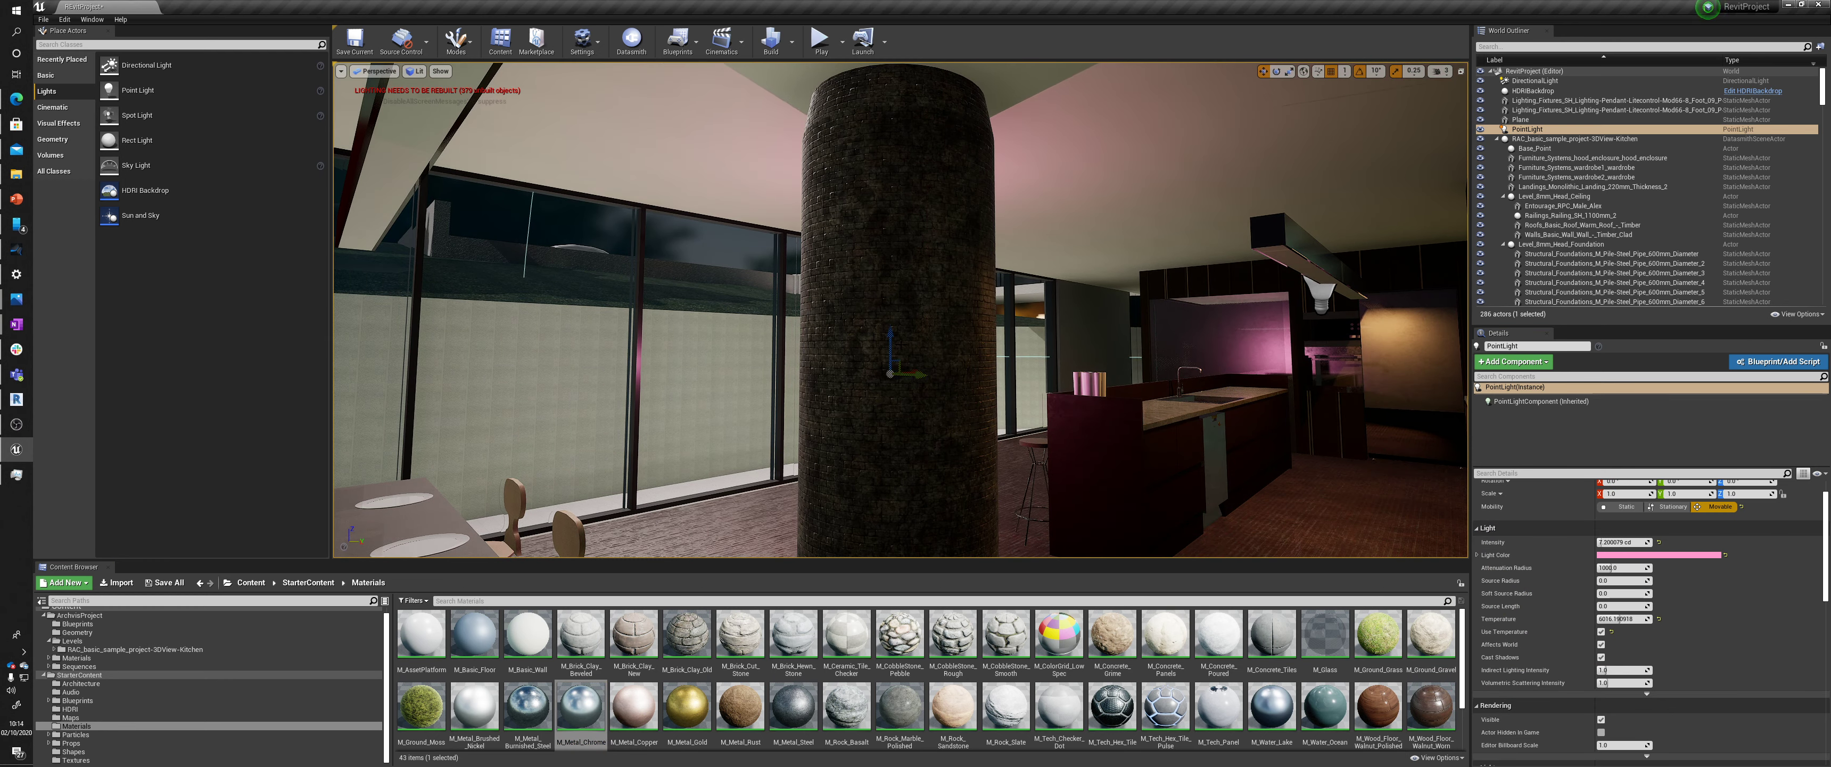
pyautogui.moveTo(891, 343); pyautogui.dragTo(892, 444)
pyautogui.moveTo(897, 447); pyautogui.dragTo(931, 426, button='right')
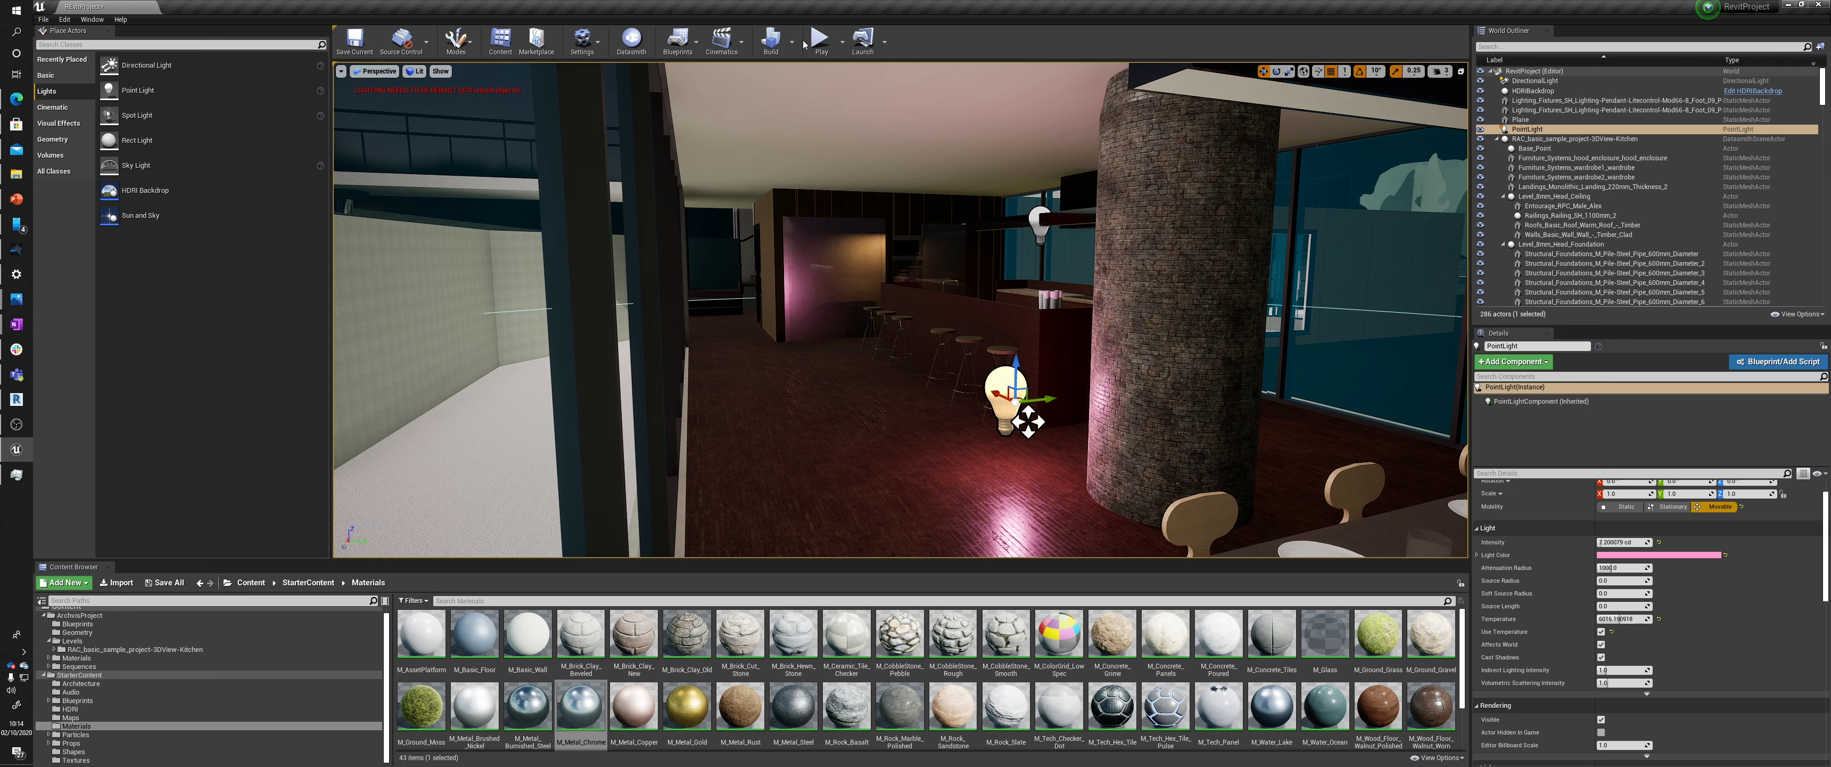
# Start a lighting build for the level and move the Message Log window away from the kitchen view
pyautogui.click(772, 40)
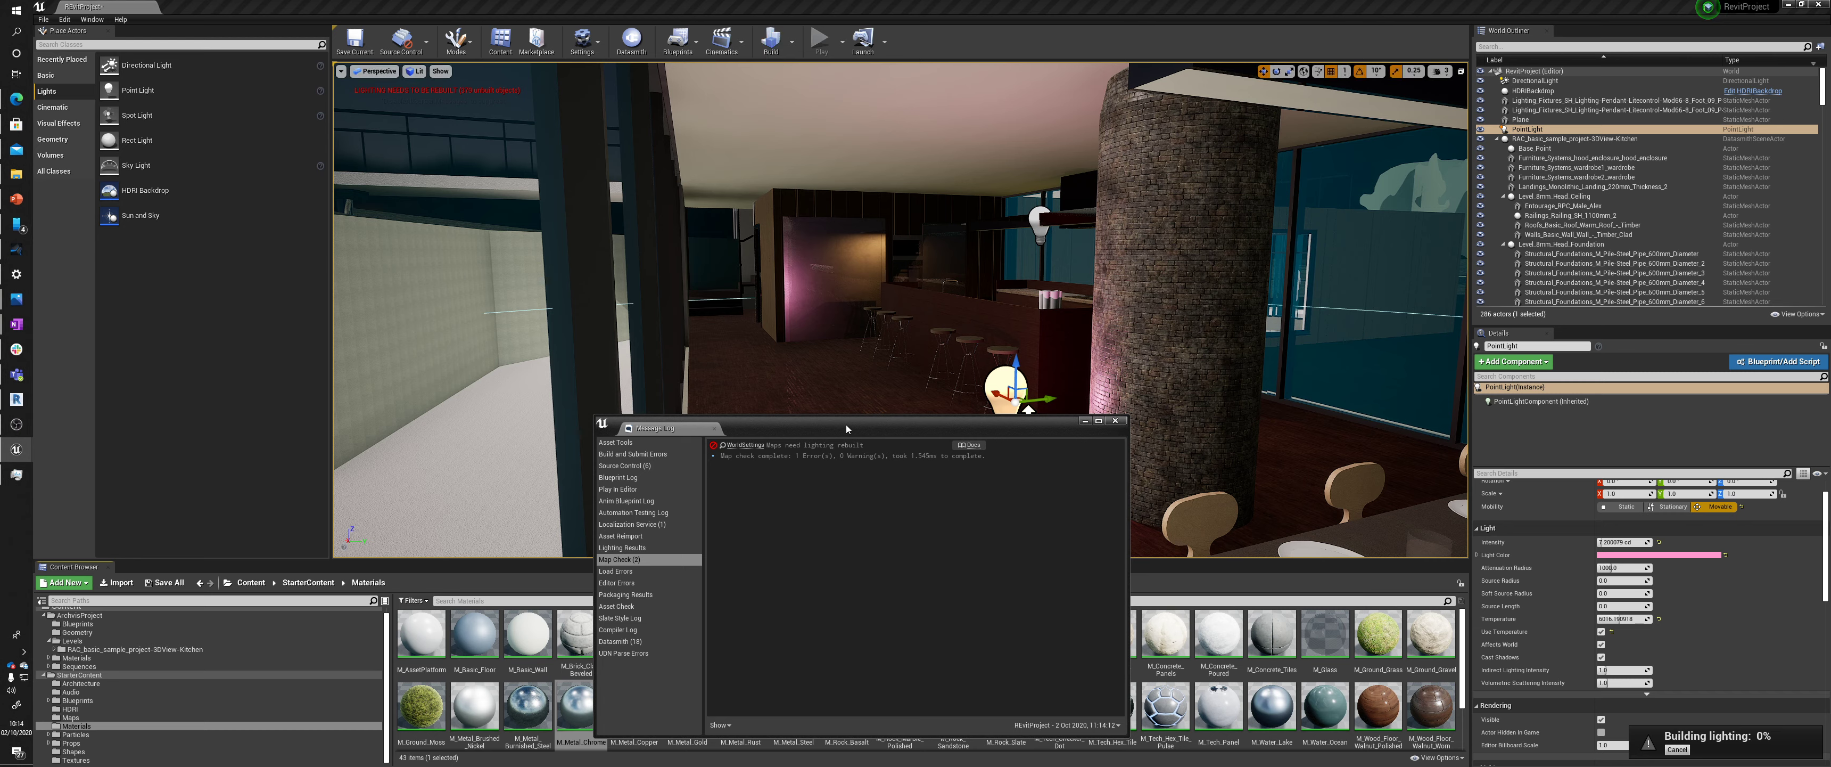
pyautogui.moveTo(851, 423); pyautogui.dragTo(490, 311)
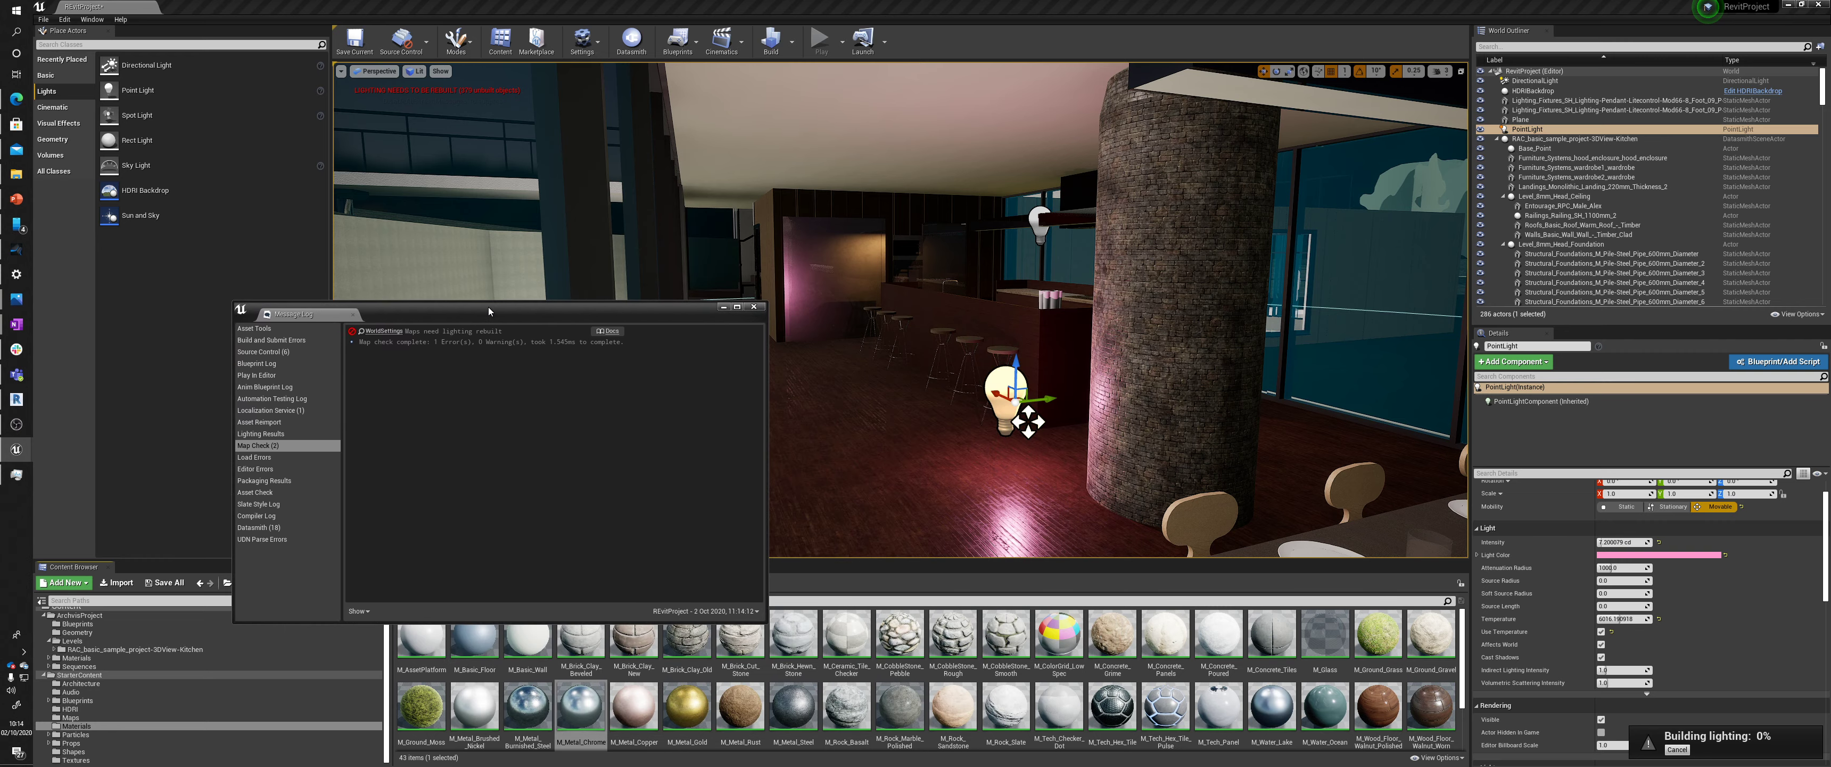
pyautogui.moveTo(817, 242); pyautogui.dragTo(775, 246, button='right')
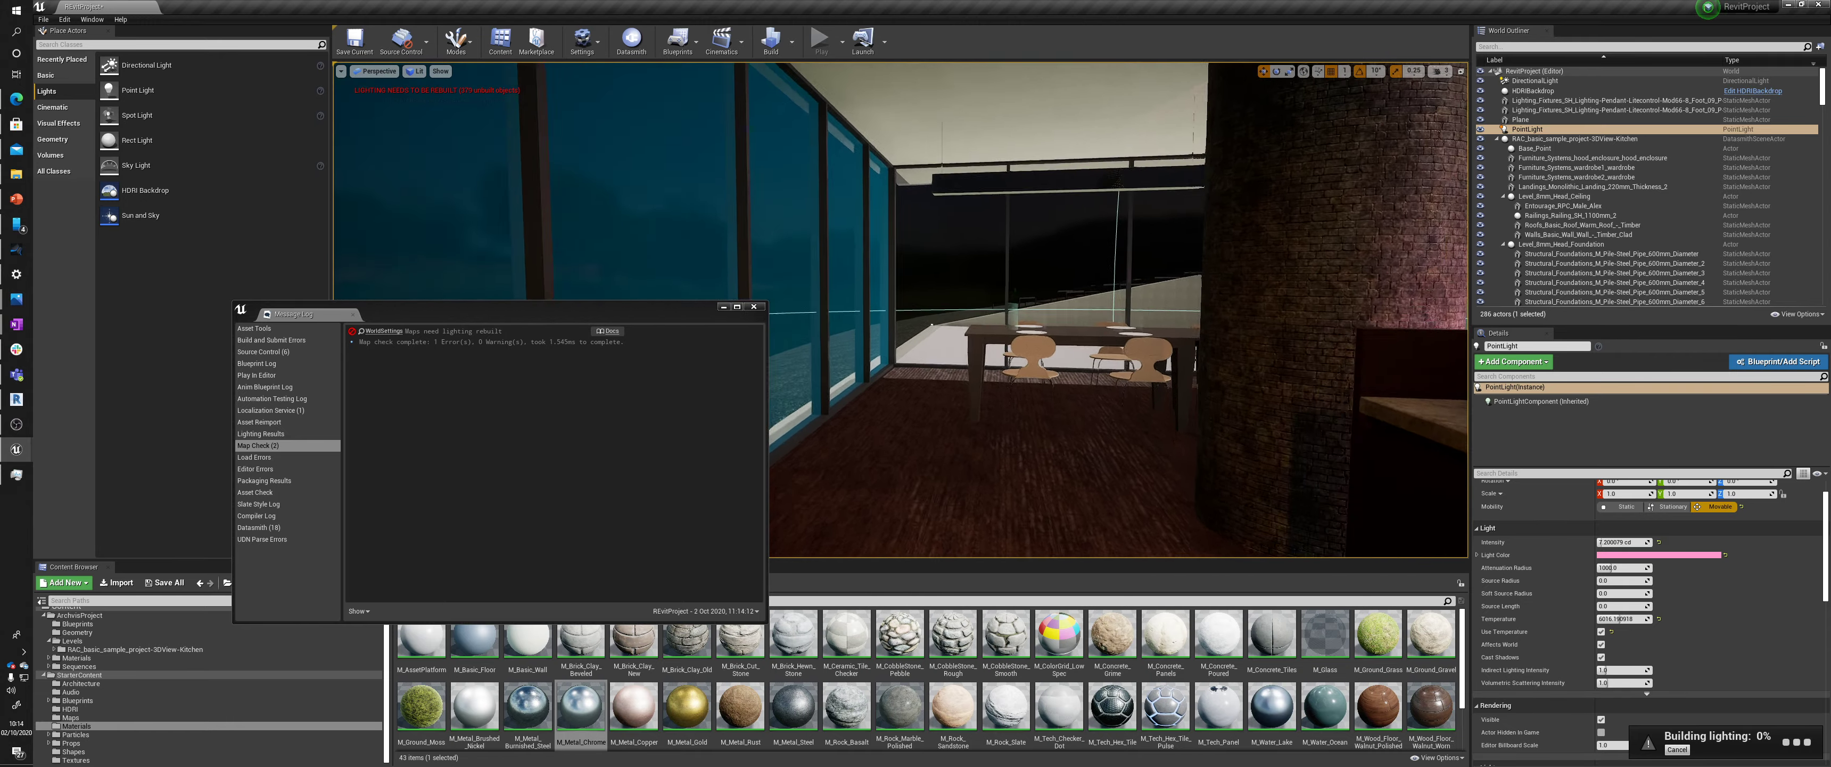
pyautogui.moveTo(1031, 305); pyautogui.dragTo(541, 317, button='right')
# Switch to Task Manager, check the CPU and GPU load during the lighting build, and minimise it
pyautogui.click(15, 474)
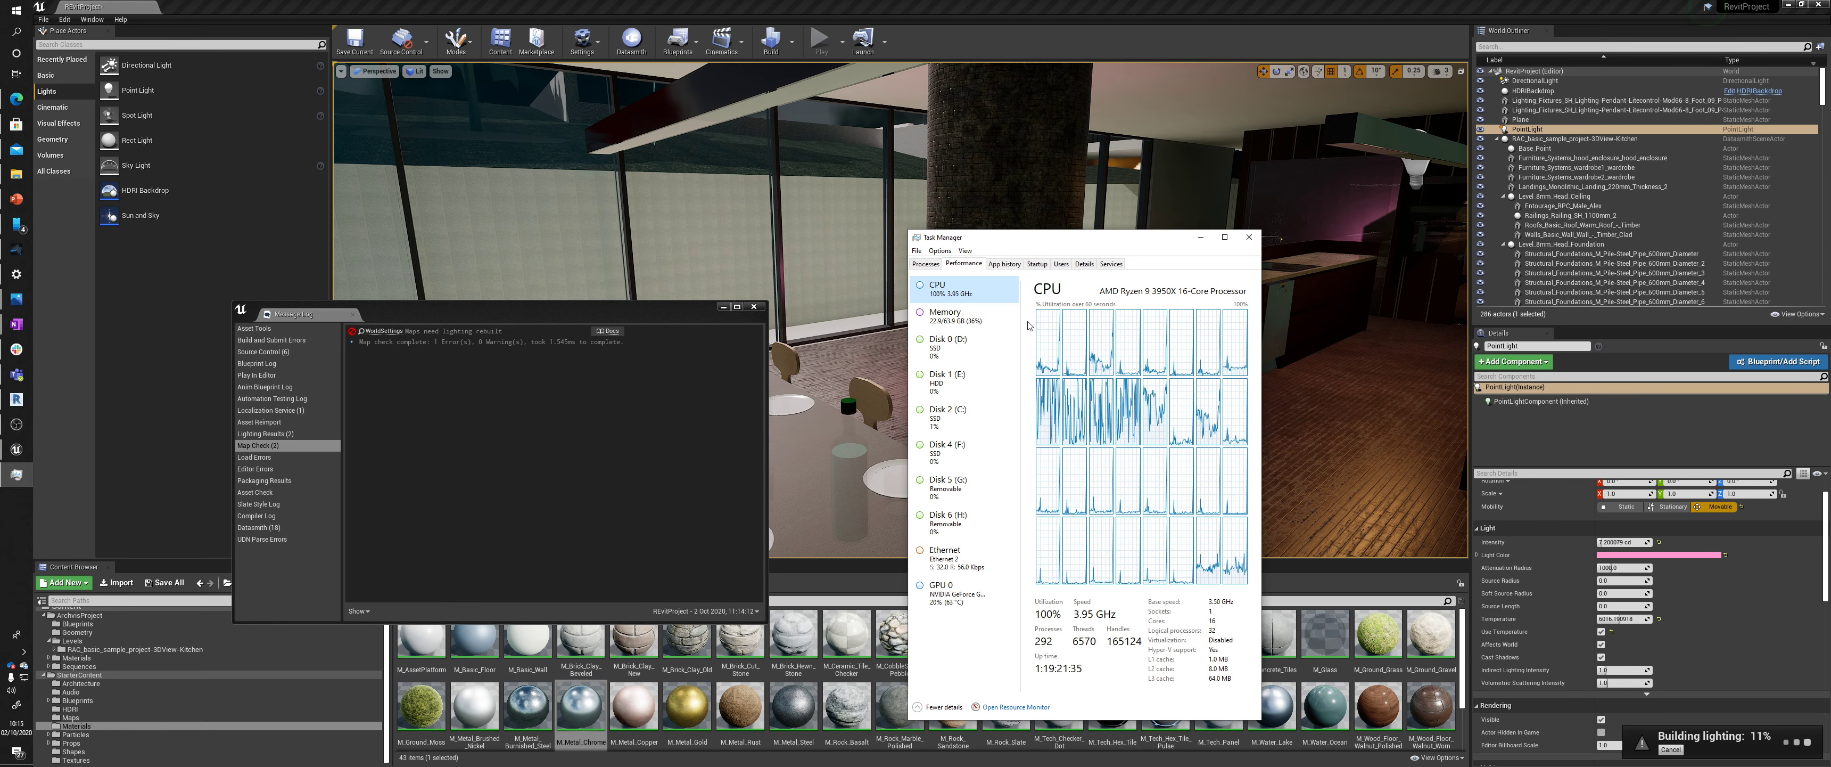
pyautogui.moveTo(1115, 249); pyautogui.dragTo(1003, 236)
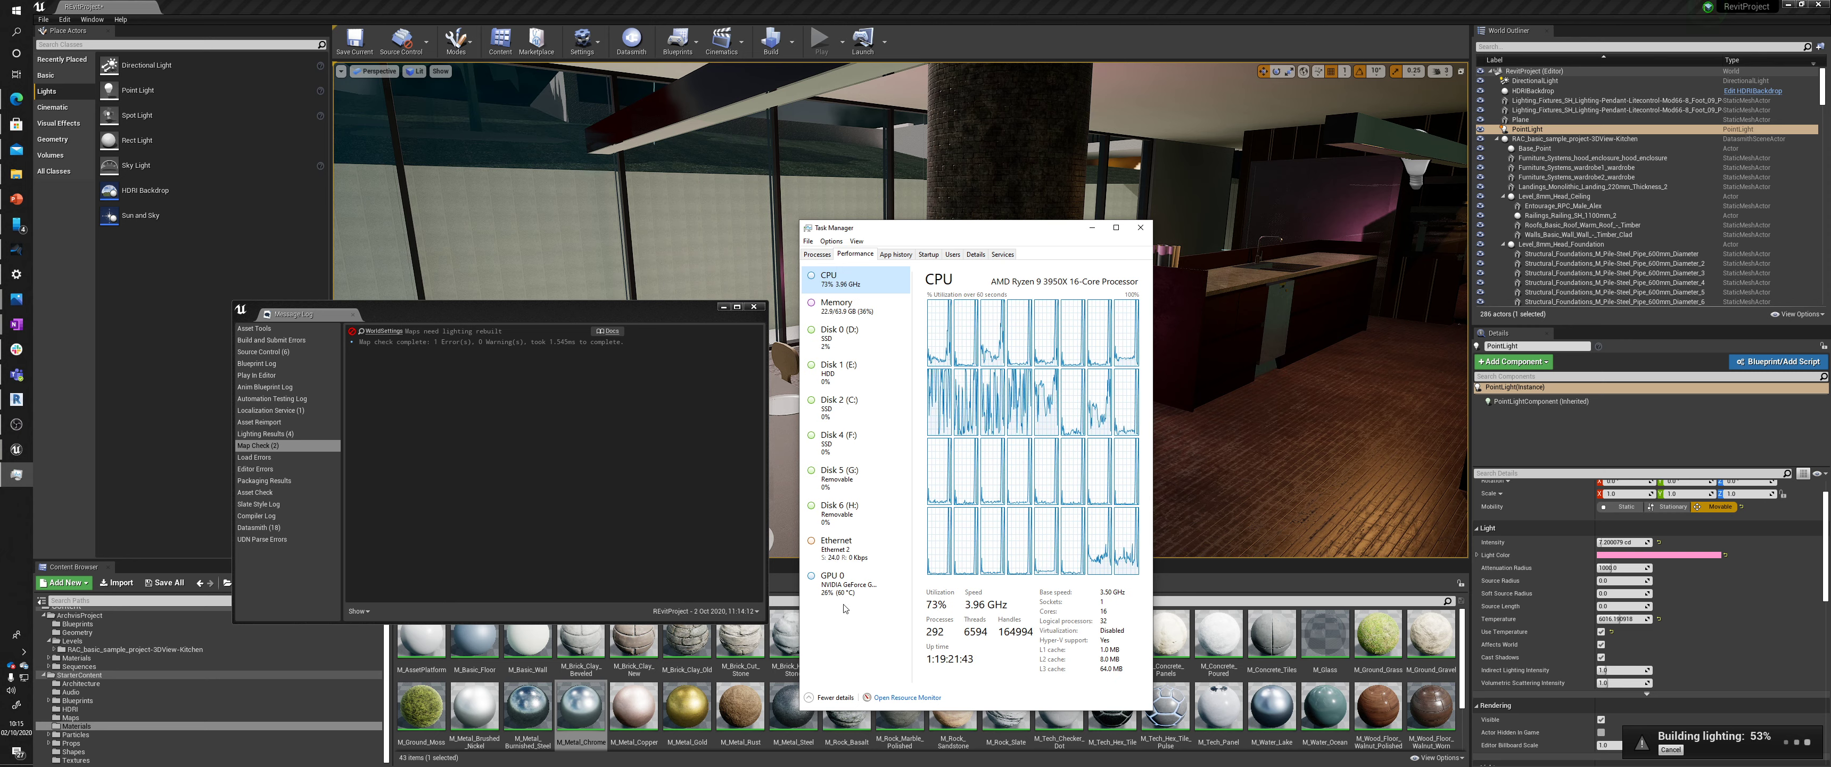
pyautogui.click(848, 585)
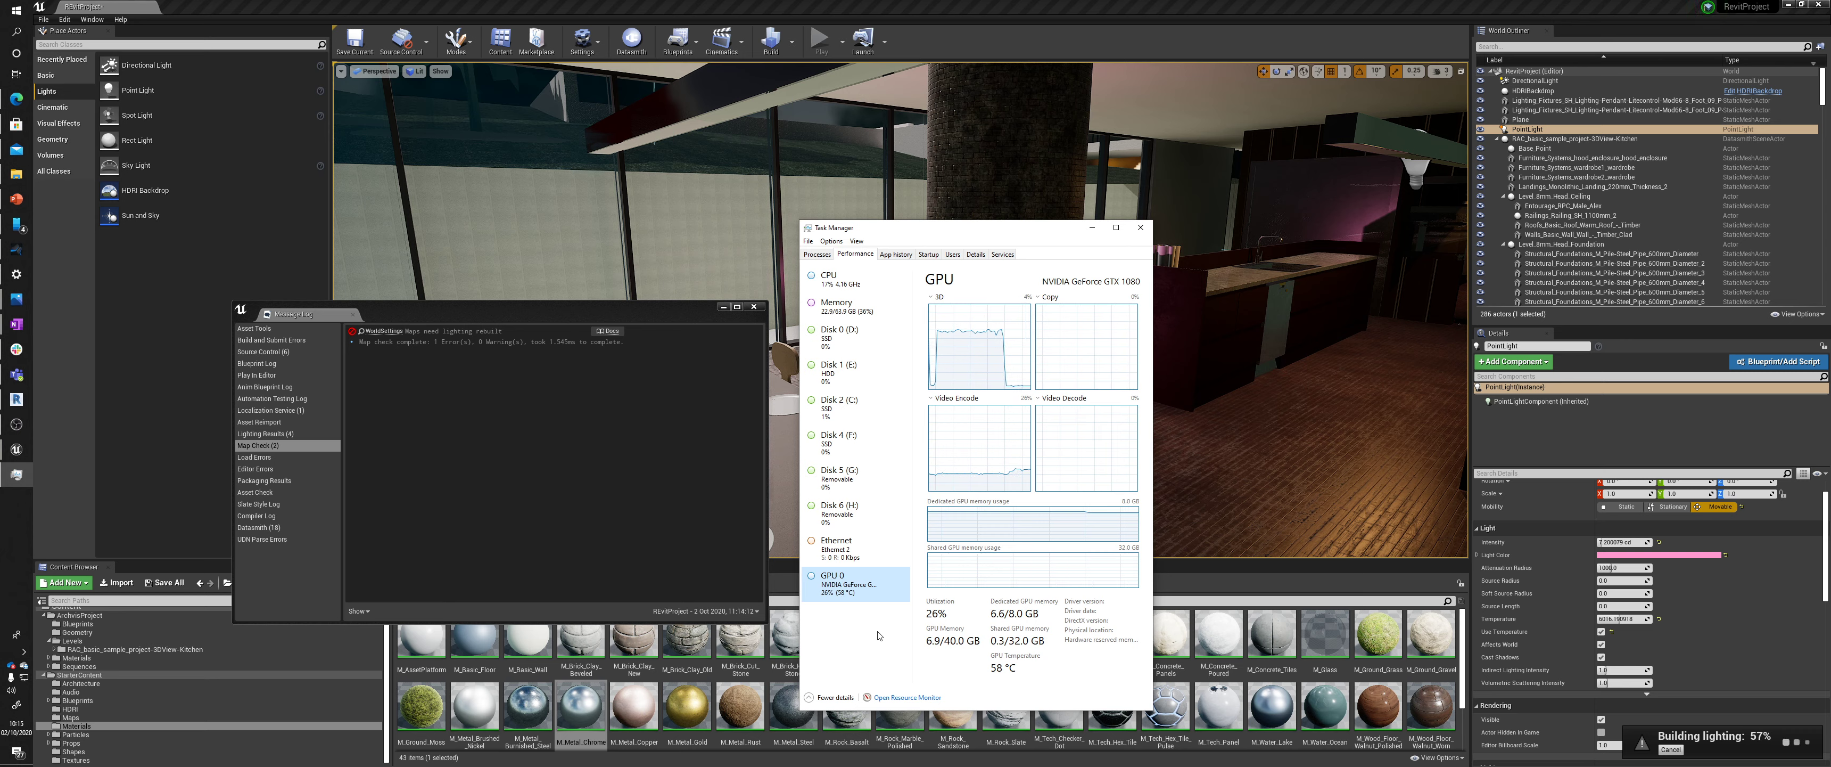
pyautogui.click(836, 288)
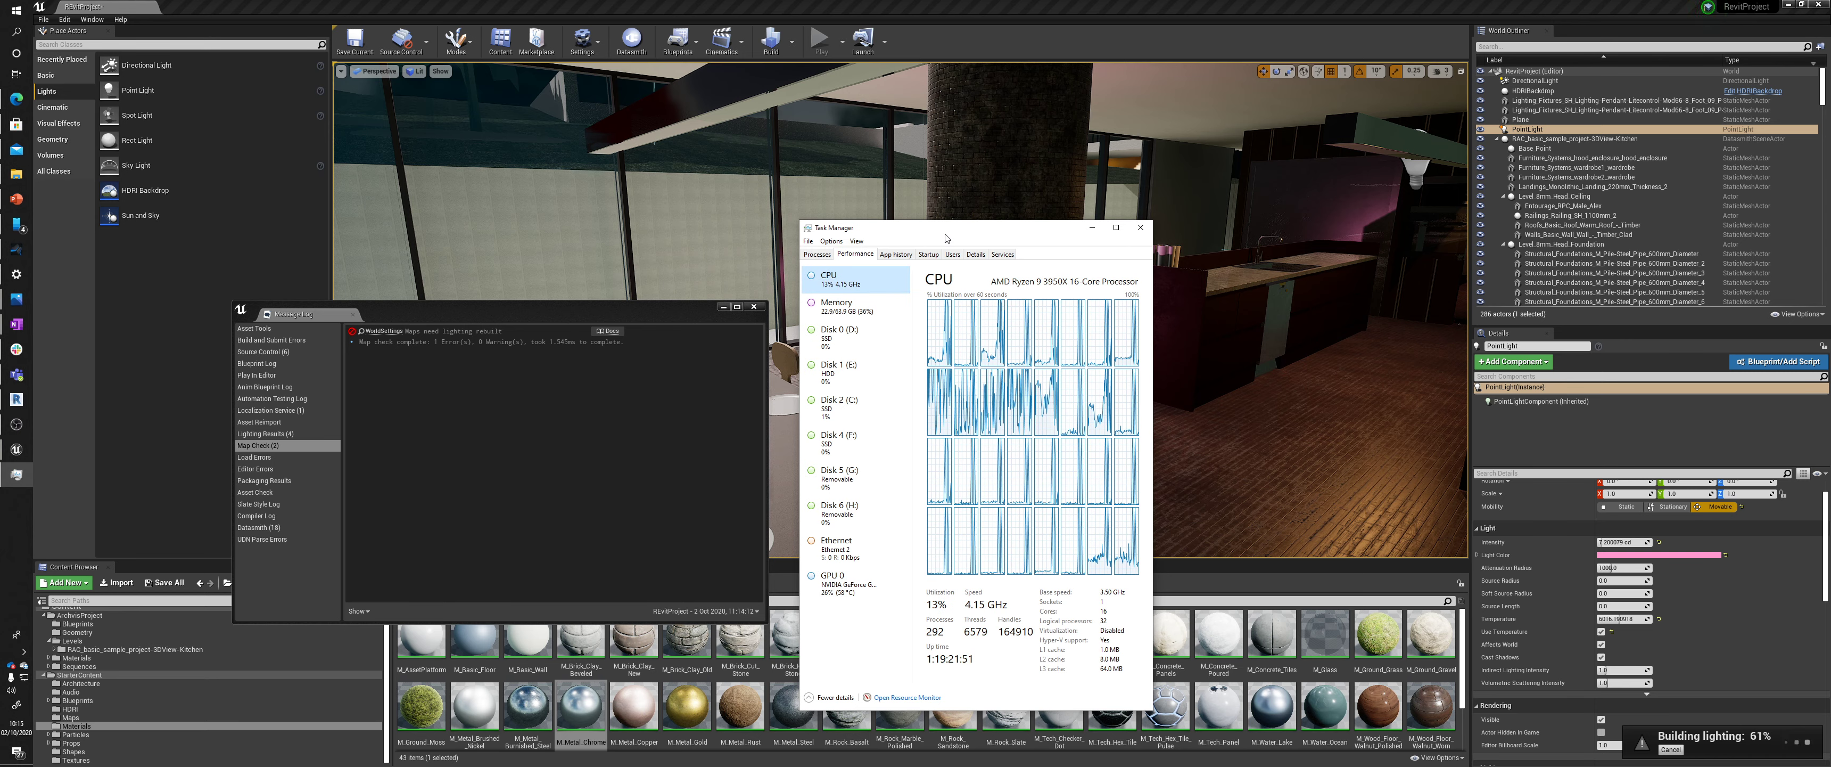
pyautogui.moveTo(945, 238); pyautogui.dragTo(685, 197)
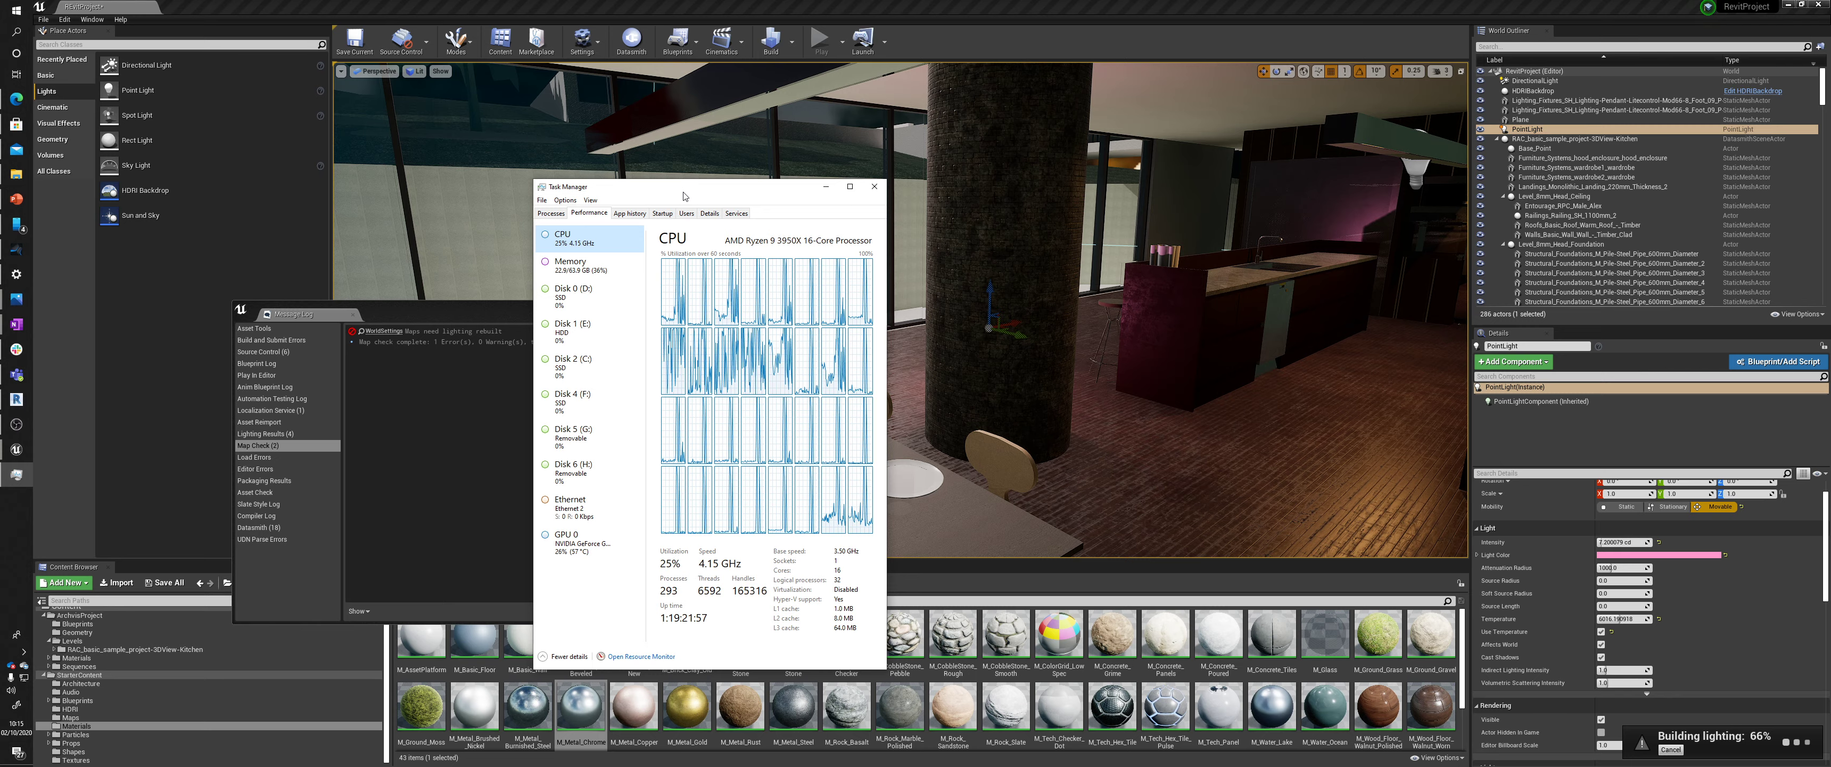
pyautogui.click(827, 189)
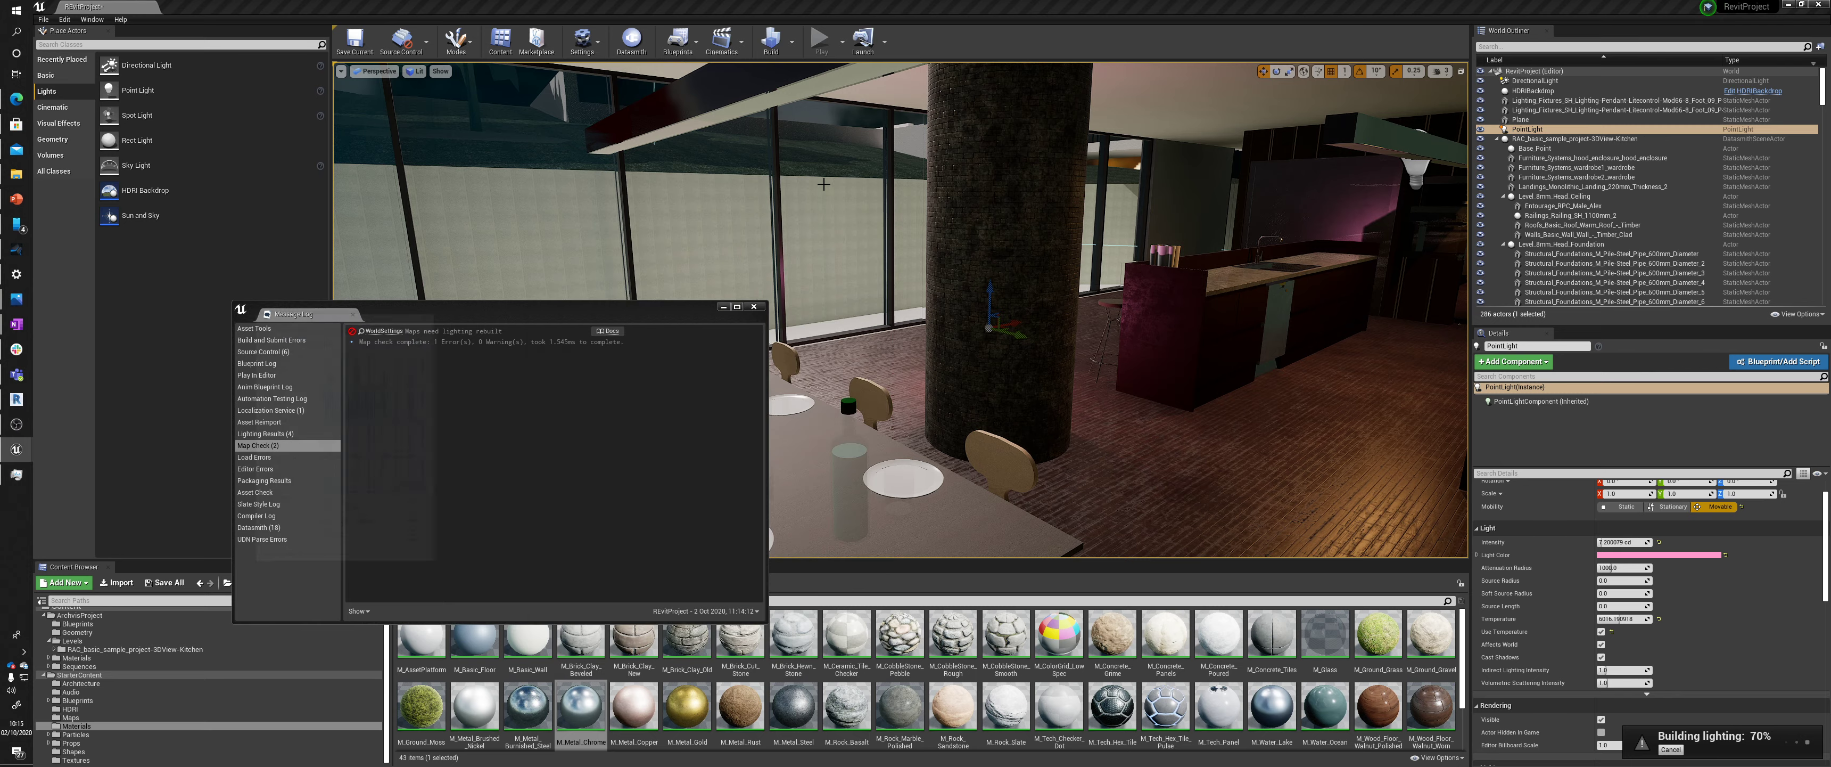
# Look around the living area and kitchen during the lighting build and move the Message Log to review its lighting results
pyautogui.moveTo(945, 284); pyautogui.dragTo(1009, 252, button='right')
pyautogui.press('w')
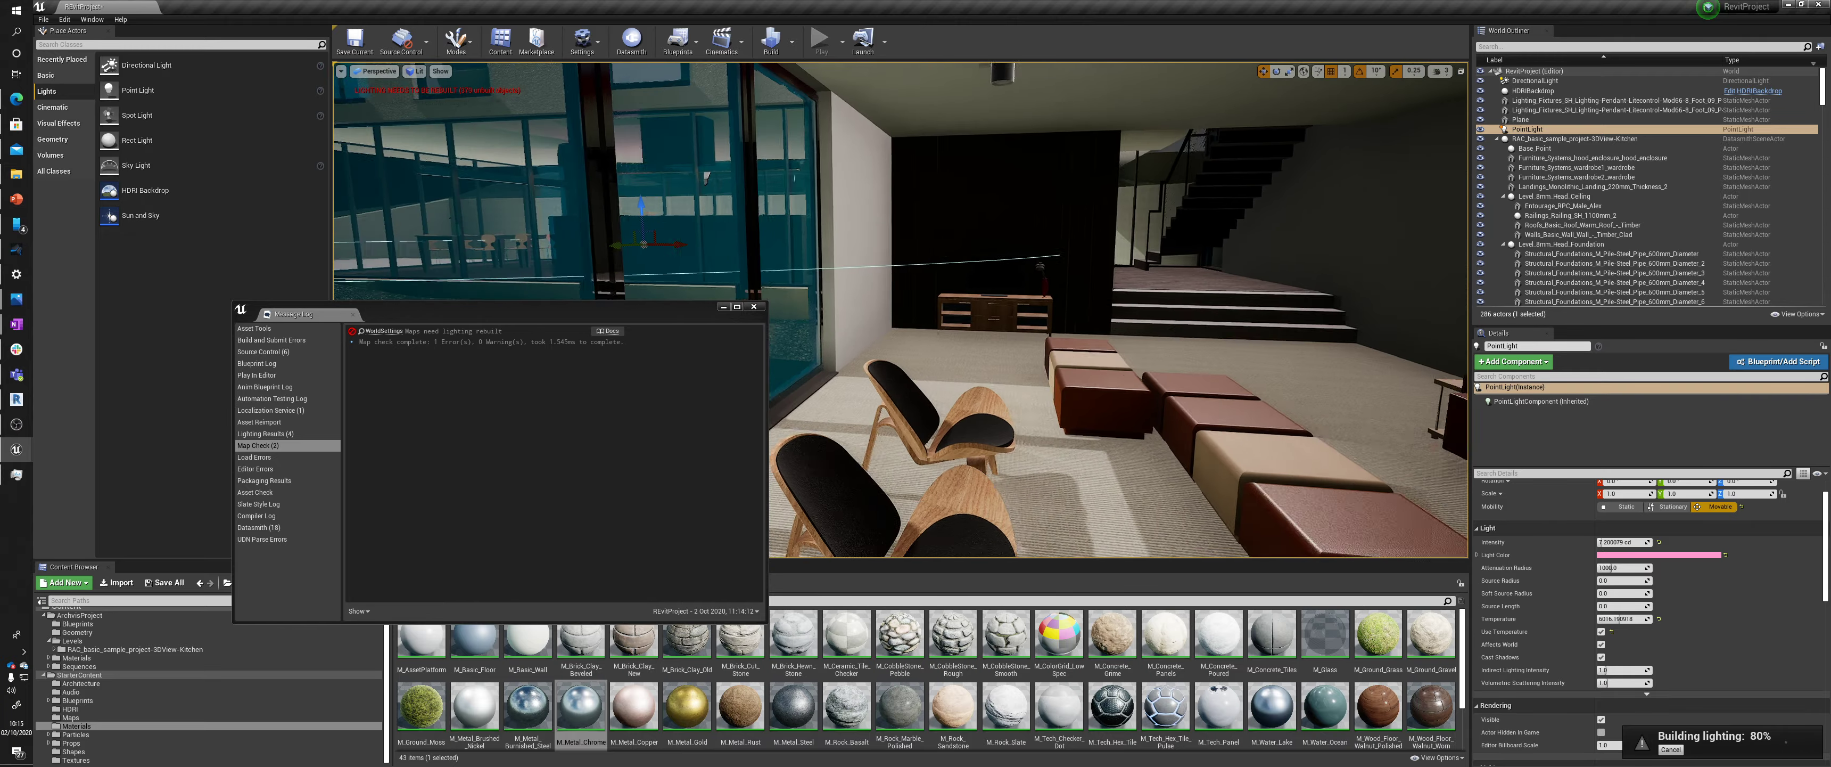
pyautogui.moveTo(995, 320); pyautogui.dragTo(466, 318, button='right')
pyautogui.moveTo(636, 310); pyautogui.dragTo(795, 249)
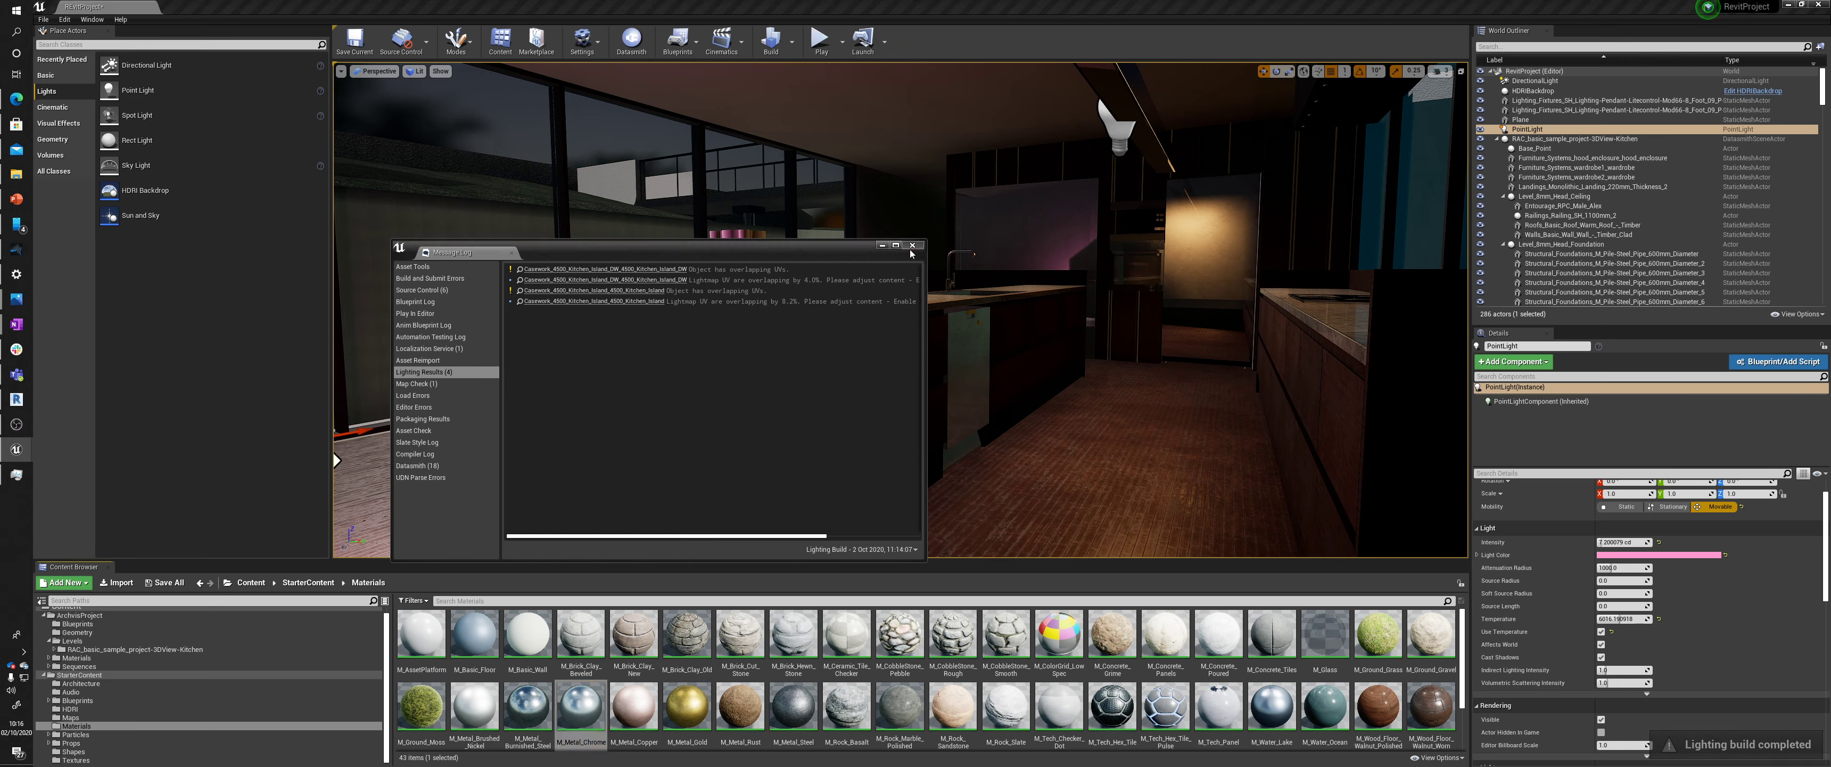
# Move the point light from beside the brick column to the floor near the end of the kitchen bar counter
pyautogui.moveTo(1054, 461); pyautogui.dragTo(1038, 462, button='right')
pyautogui.moveTo(452, 431); pyautogui.dragTo(903, 397, button='right')
pyautogui.press('w')
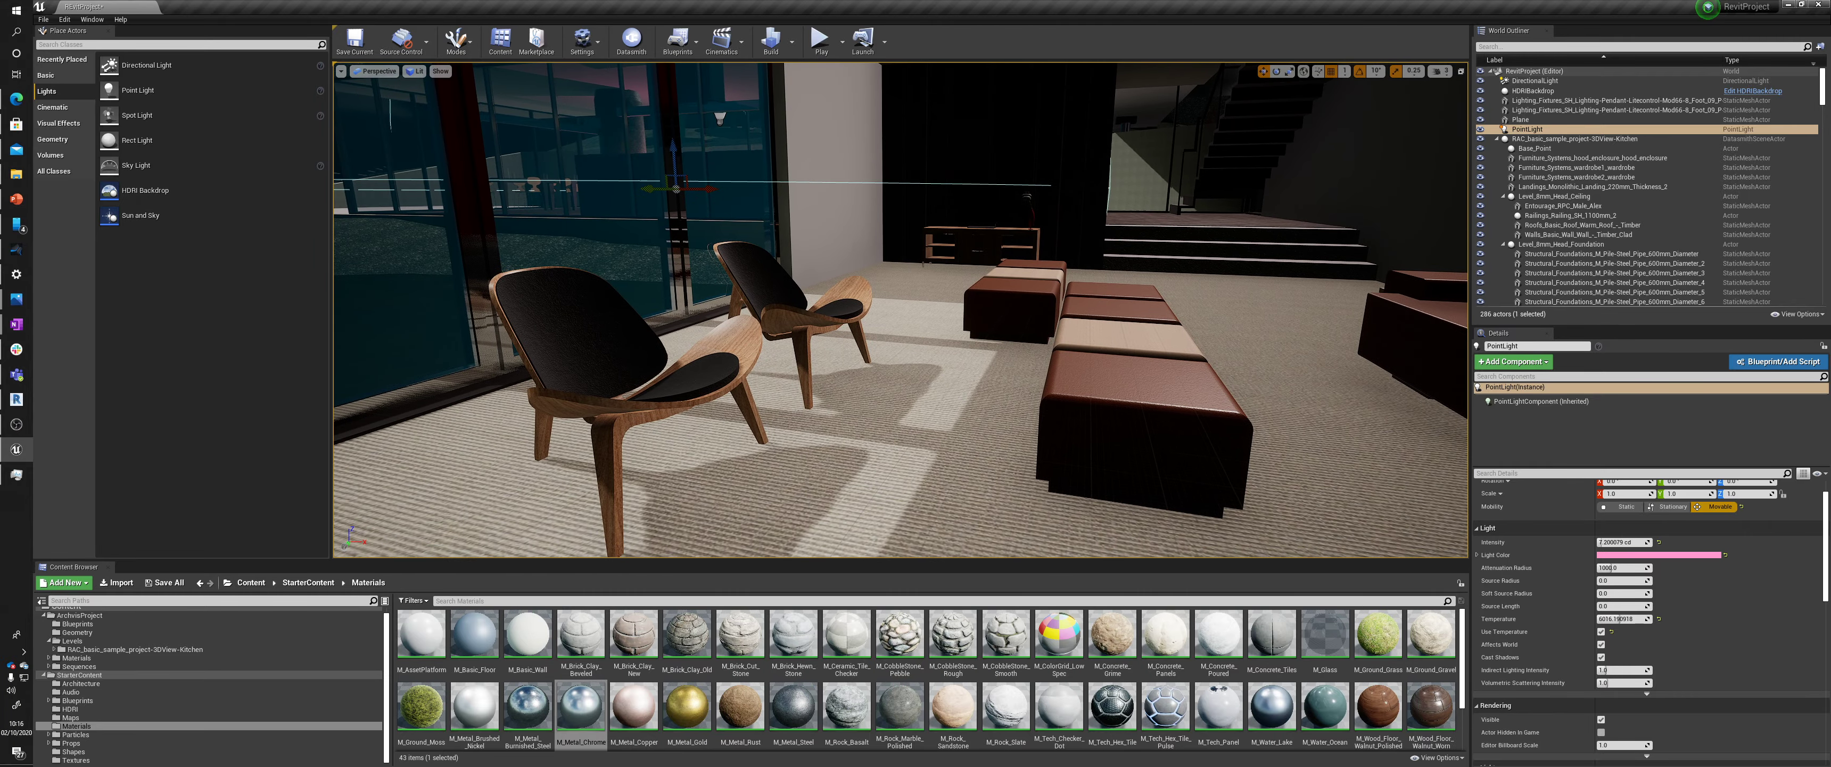
pyautogui.moveTo(706, 425); pyautogui.dragTo(756, 418, button='right')
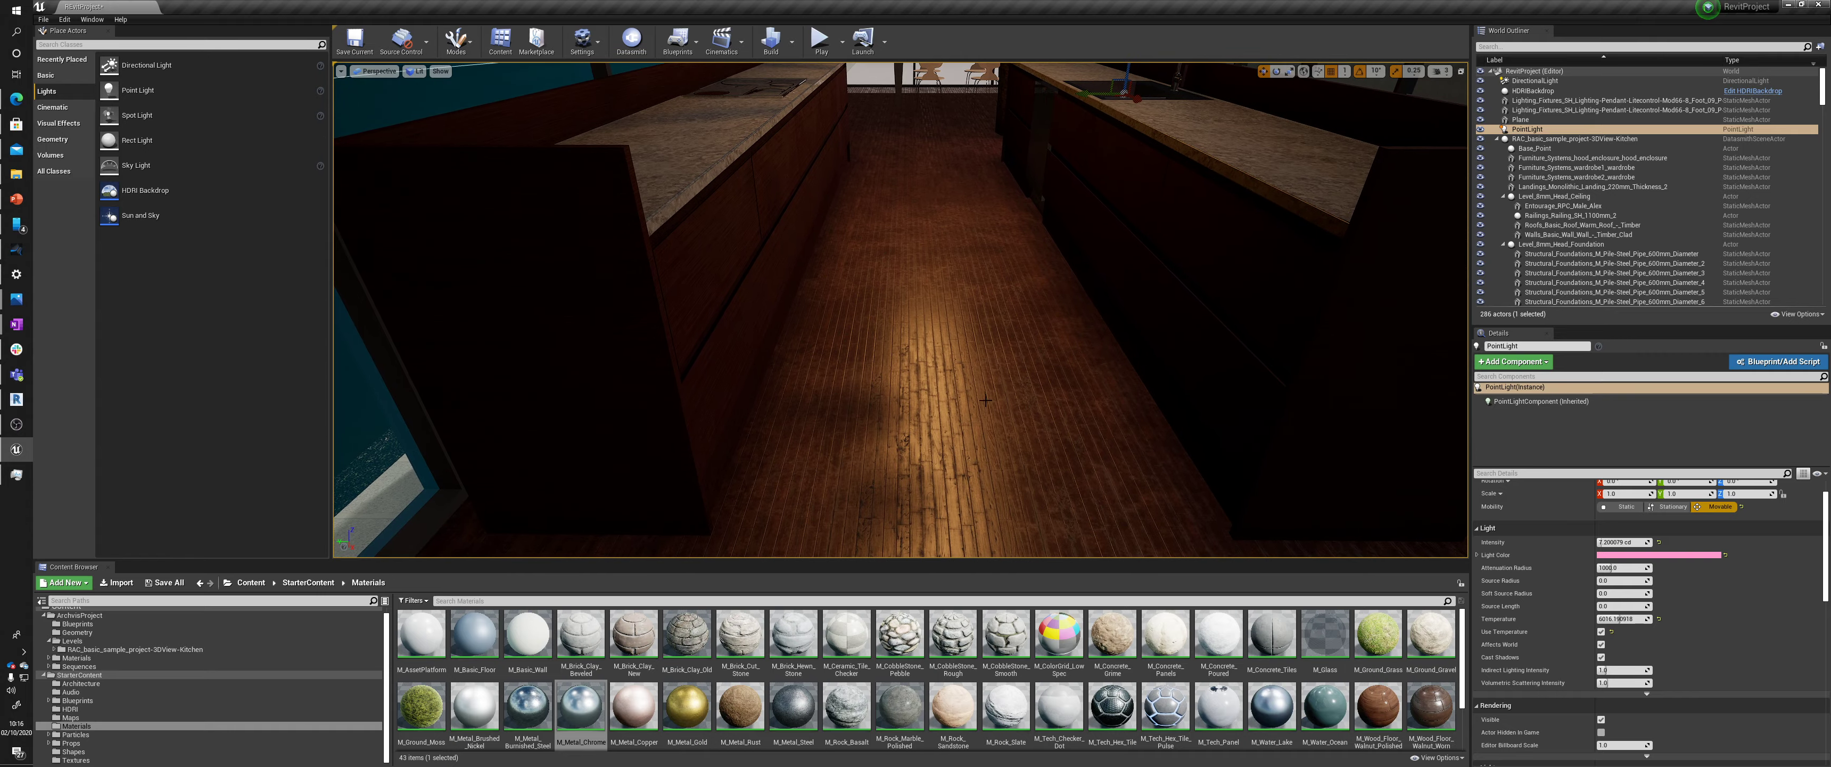
pyautogui.moveTo(928, 436); pyautogui.dragTo(971, 263, button='right')
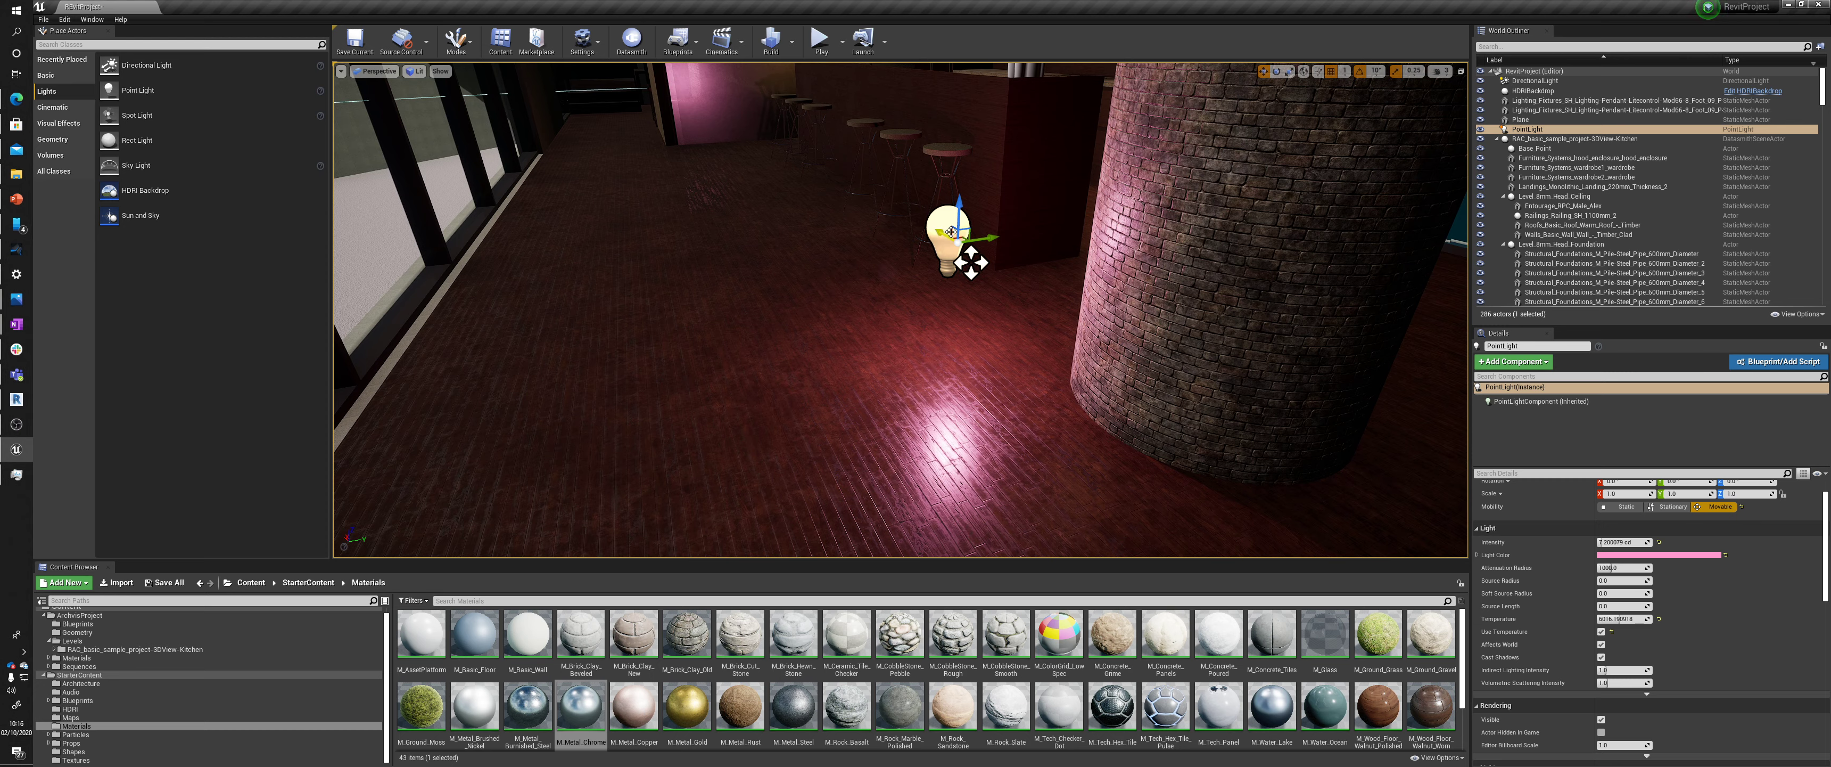
pyautogui.moveTo(971, 262); pyautogui.dragTo(972, 221)
pyautogui.moveTo(1022, 158); pyautogui.dragTo(1017, 93, button='right')
pyautogui.moveTo(1114, 344); pyautogui.dragTo(851, 402)
pyautogui.moveTo(851, 402); pyautogui.dragTo(796, 395, button='right')
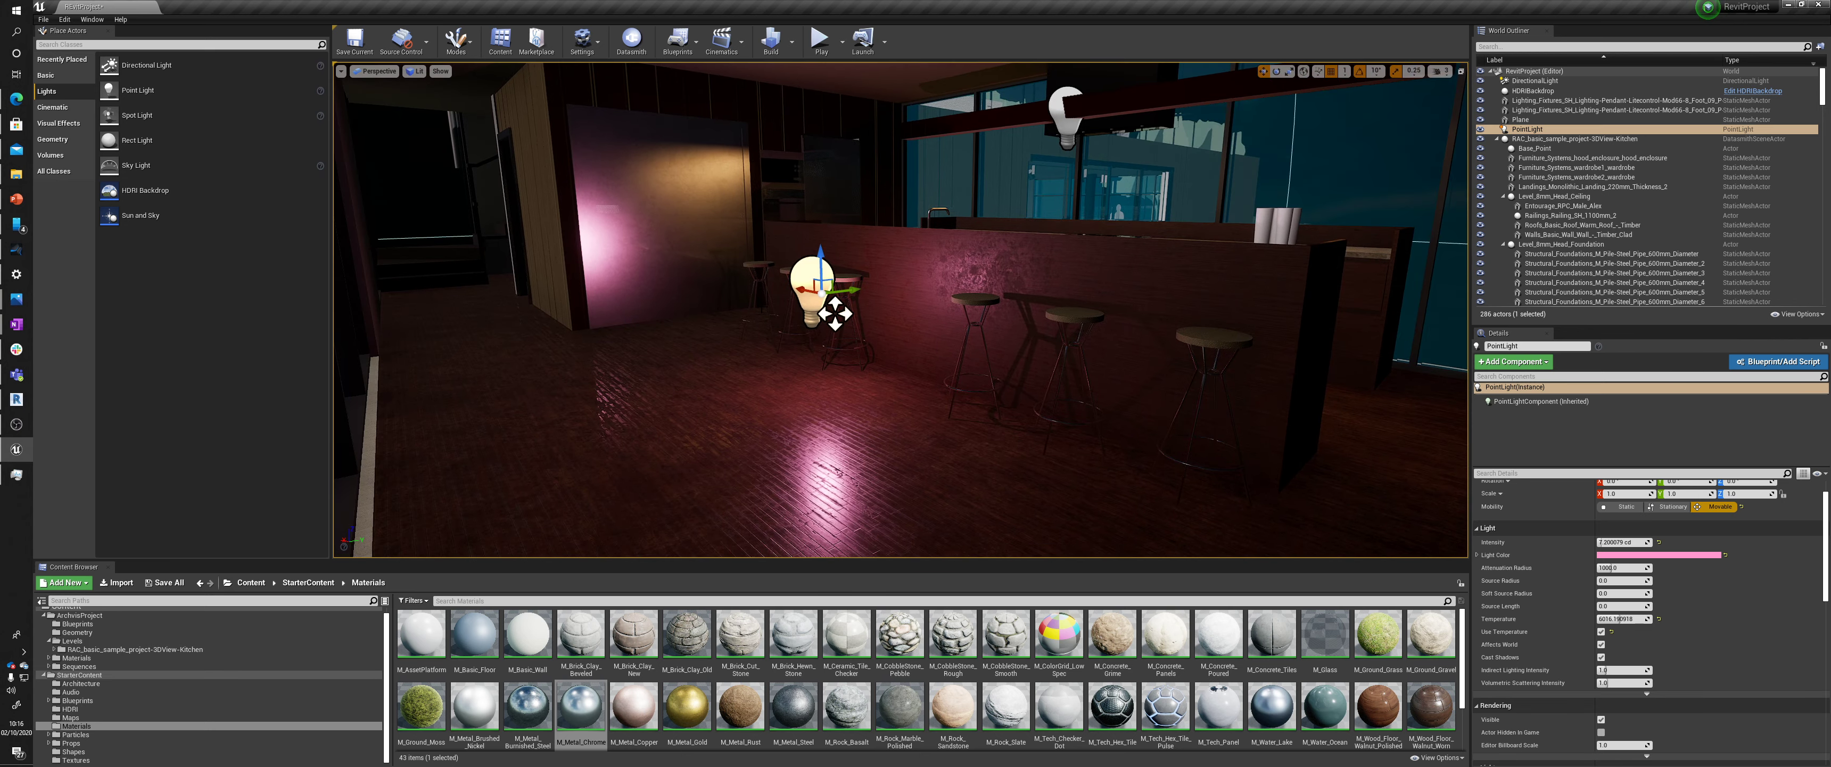
pyautogui.moveTo(799, 294); pyautogui.dragTo(1315, 466)
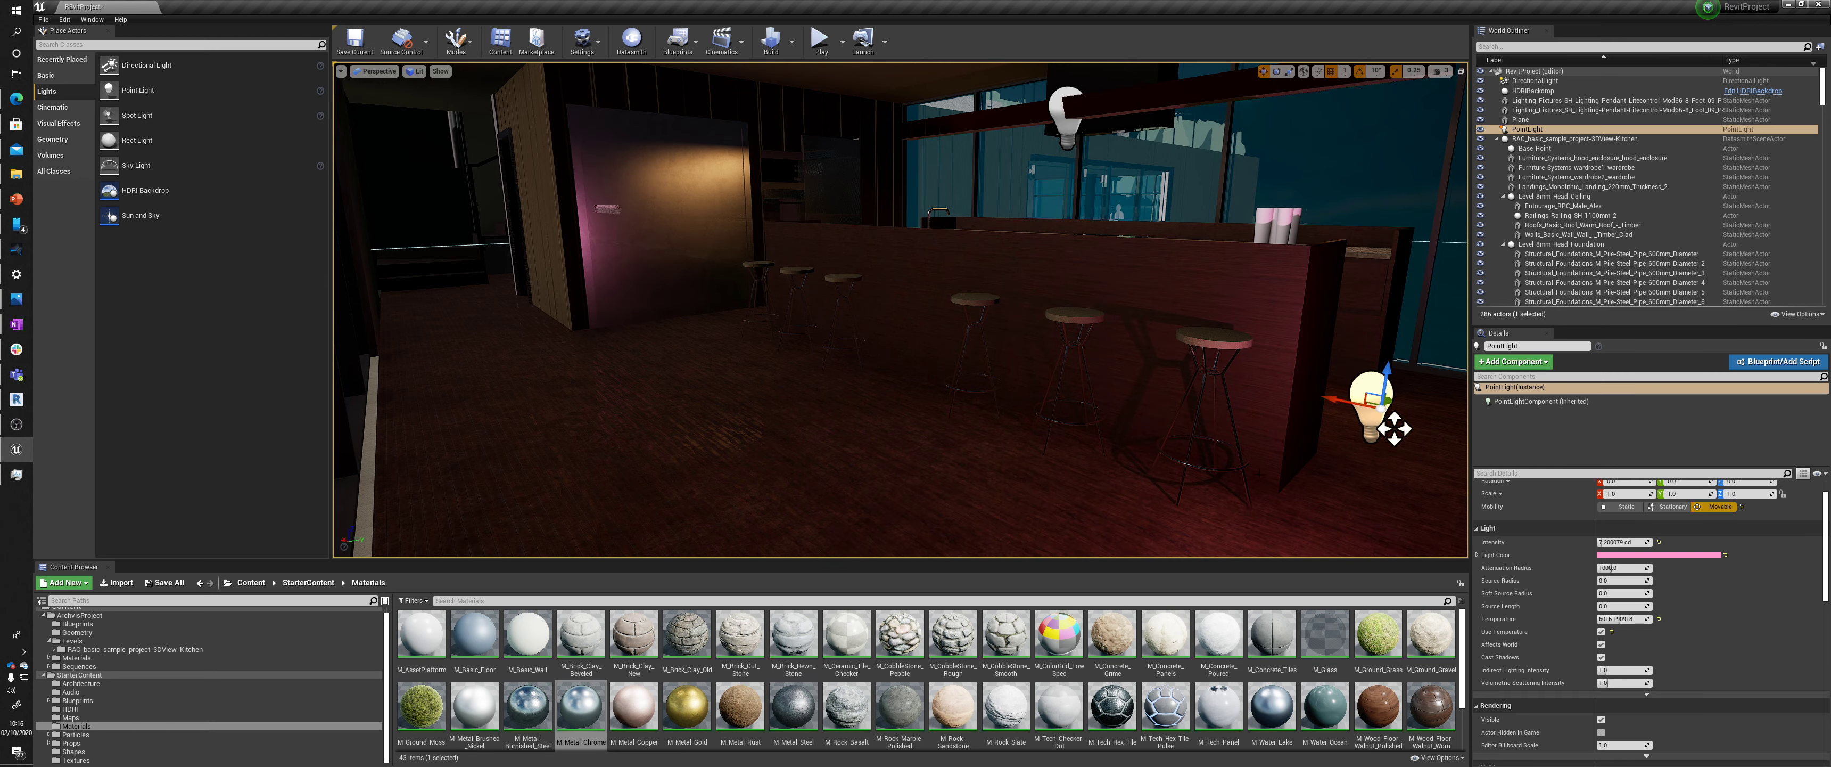
# Reposition the point light between the brick column and the bar counter, placing it near the end of the bar
pyautogui.moveTo(1315, 466); pyautogui.dragTo(1383, 475, button='right')
pyautogui.click(497, 131)
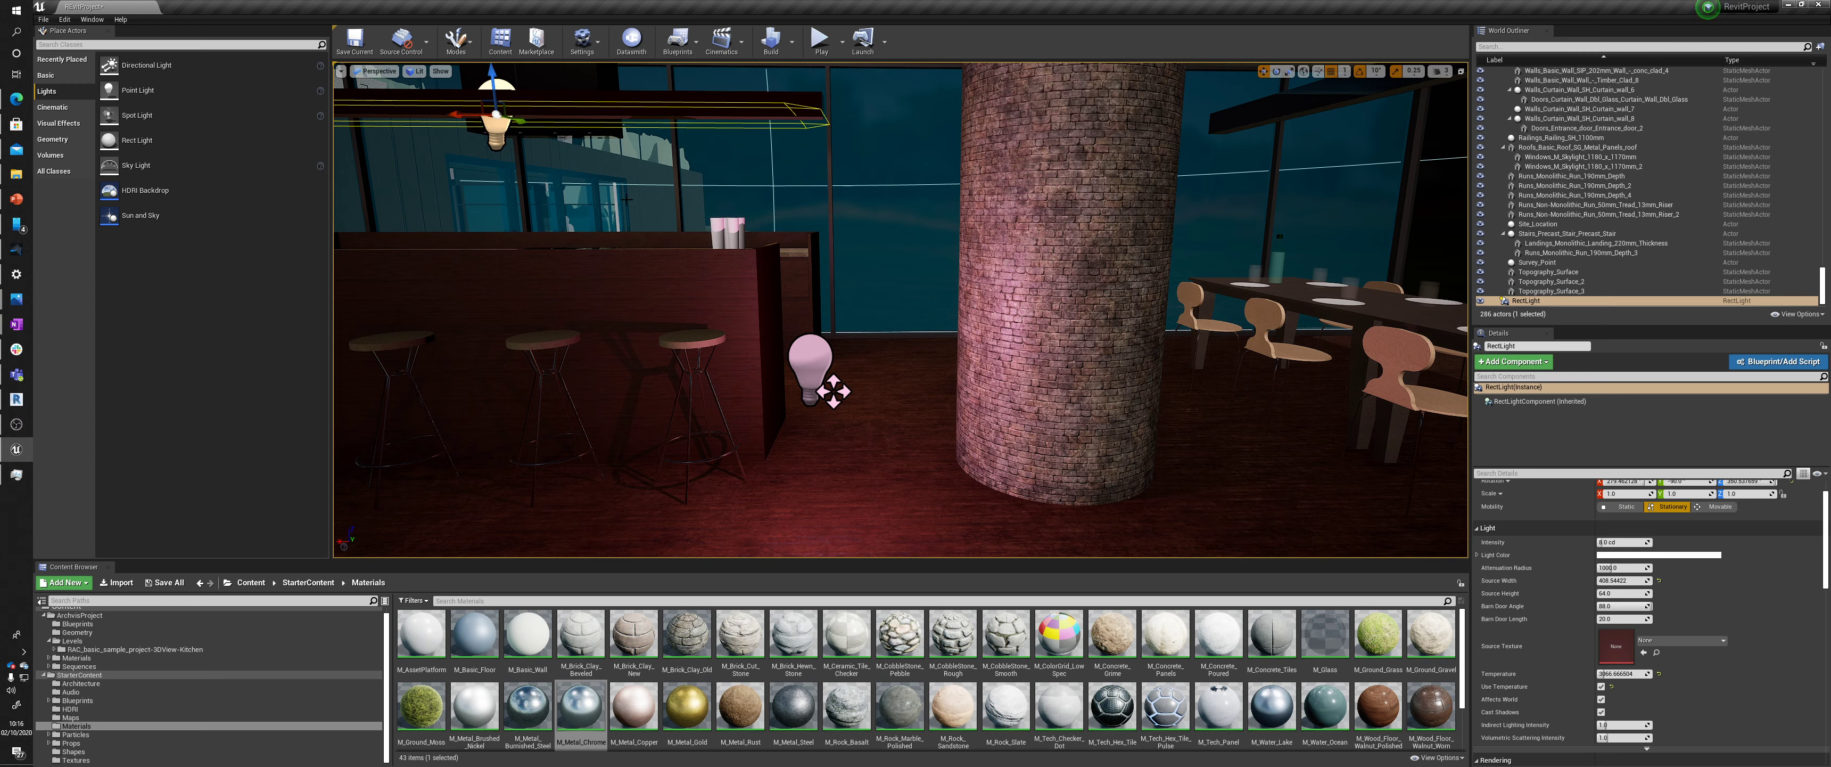
pyautogui.click(801, 358)
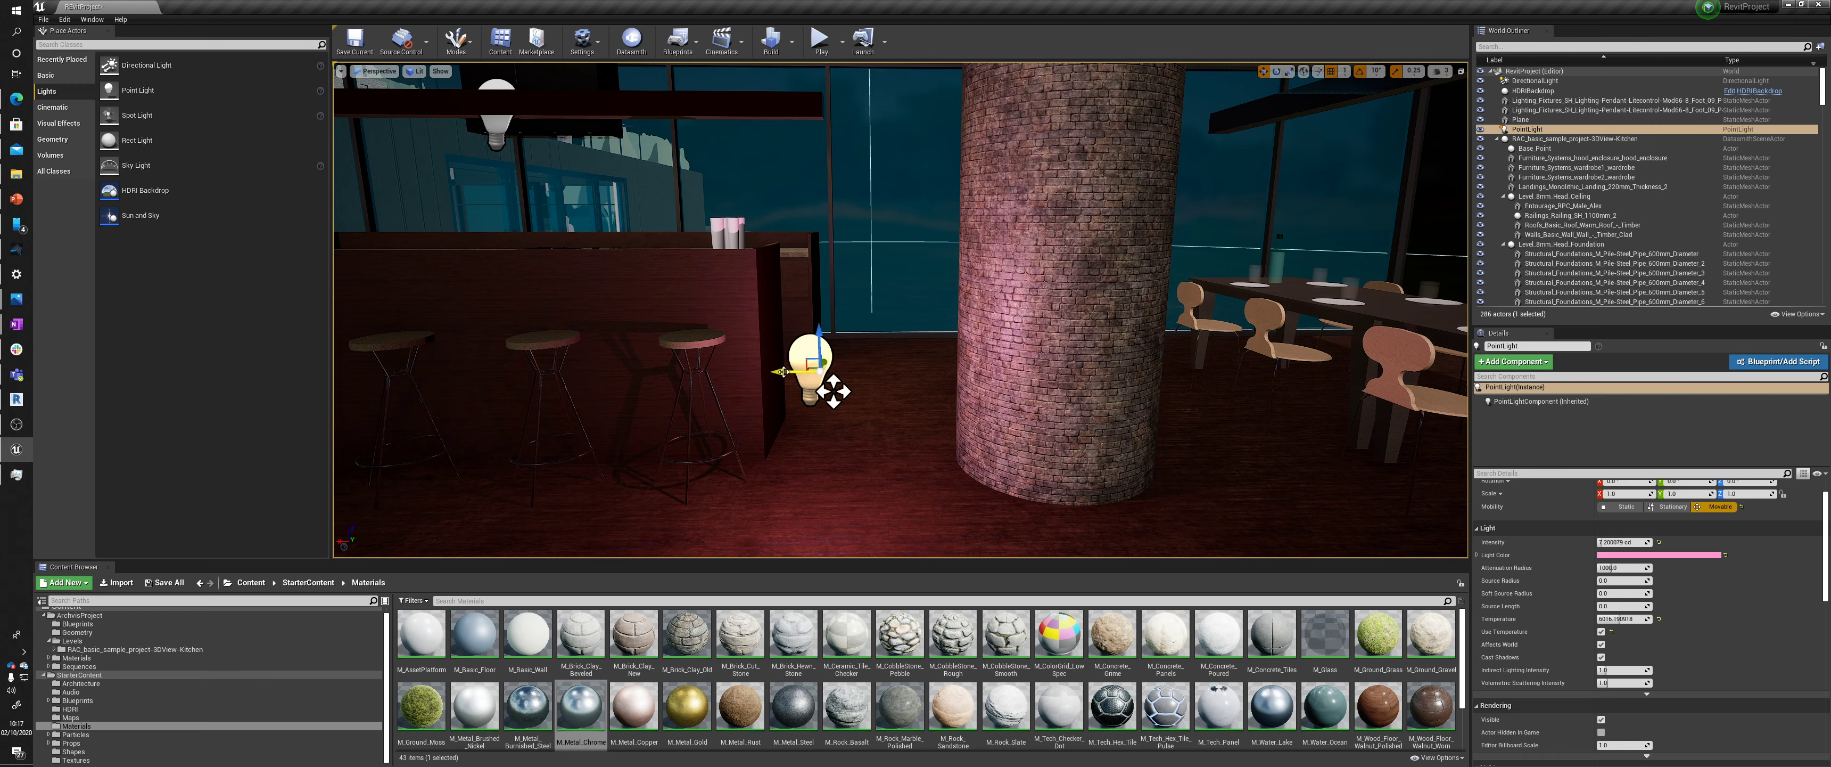
pyautogui.moveTo(804, 363); pyautogui.dragTo(907, 397)
pyautogui.moveTo(942, 330); pyautogui.dragTo(994, 216)
pyautogui.moveTo(954, 277); pyautogui.dragTo(954, 383)
pyautogui.moveTo(954, 383)
pyautogui.mouseDown(button='right')
pyautogui.moveTo(683, 376)
pyautogui.moveTo(946, 378)
pyautogui.mouseUp(button='right')
pyautogui.moveTo(949, 377); pyautogui.dragTo(933, 132)
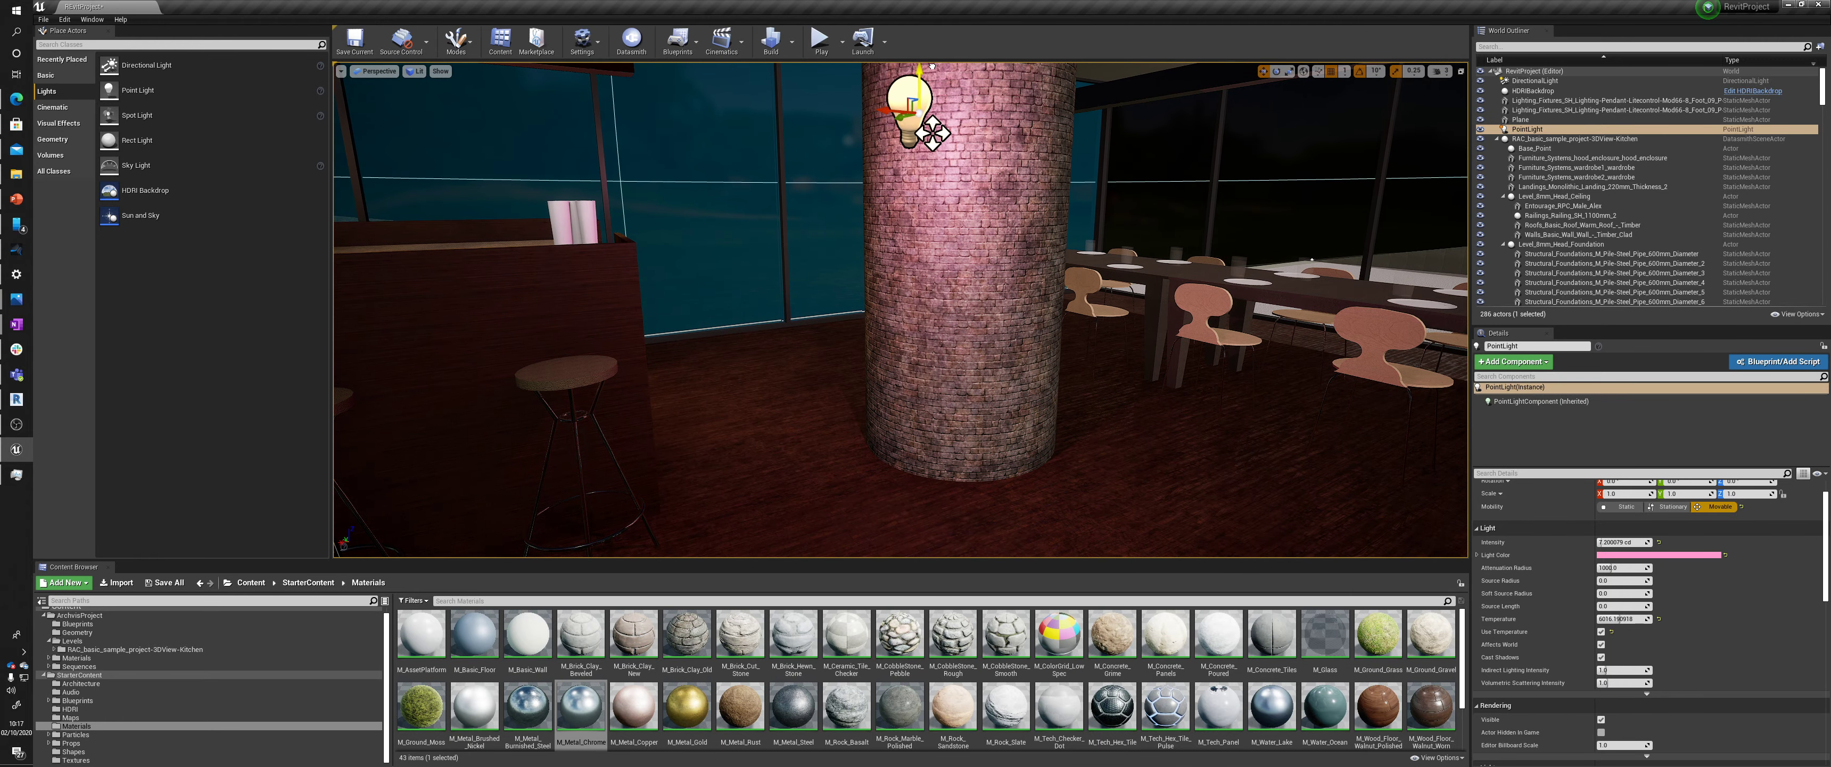
pyautogui.moveTo(955, 345); pyautogui.dragTo(1046, 320, button='right')
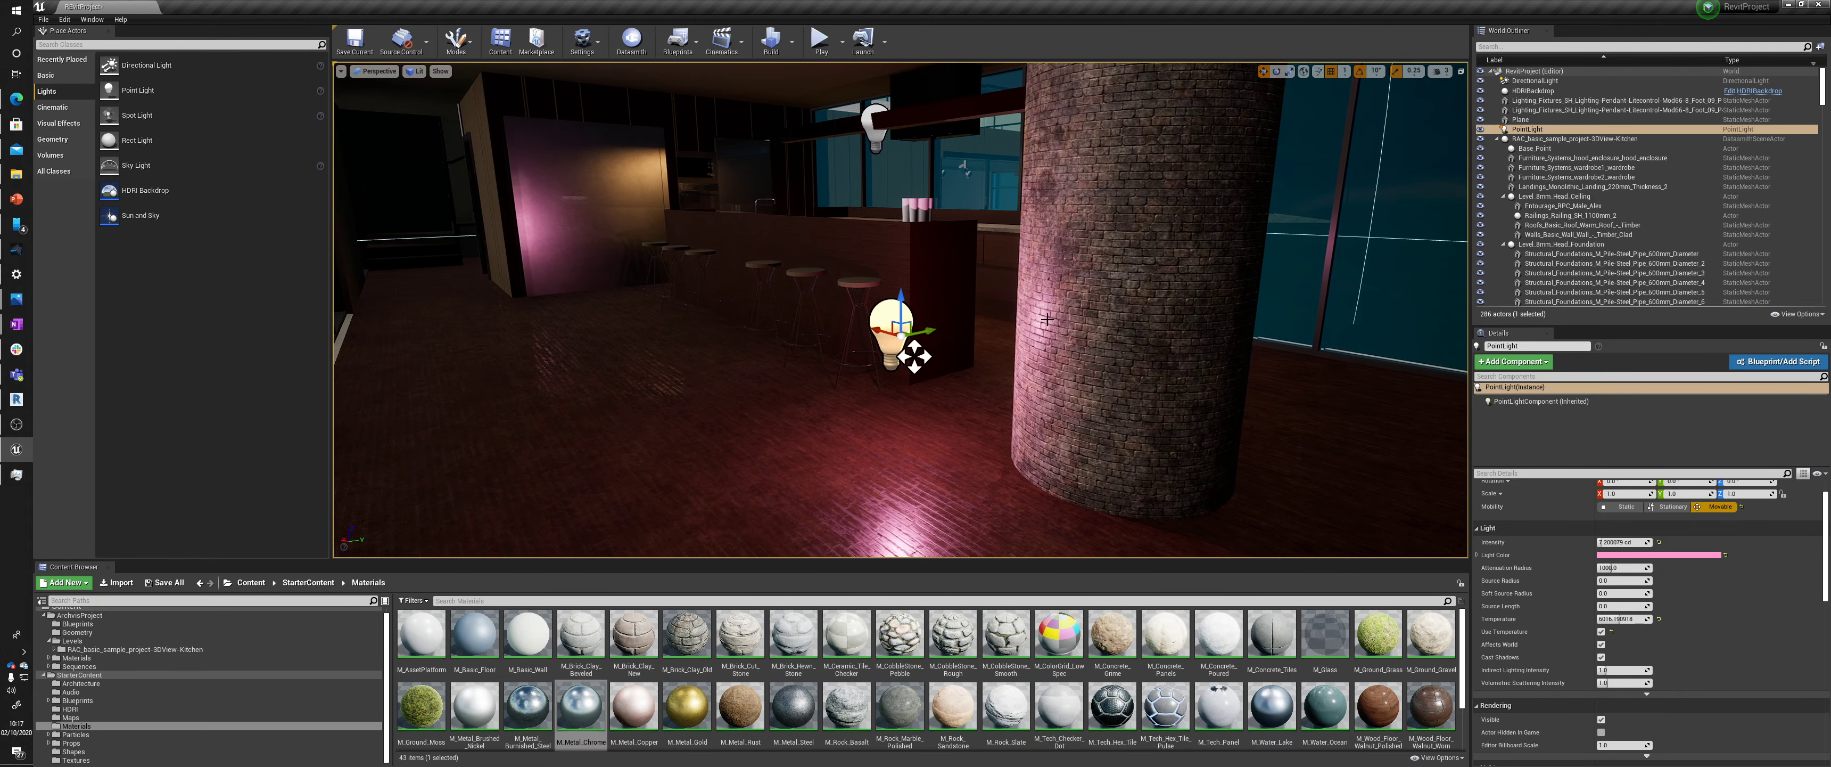
pyautogui.moveTo(875, 328); pyautogui.dragTo(788, 273)
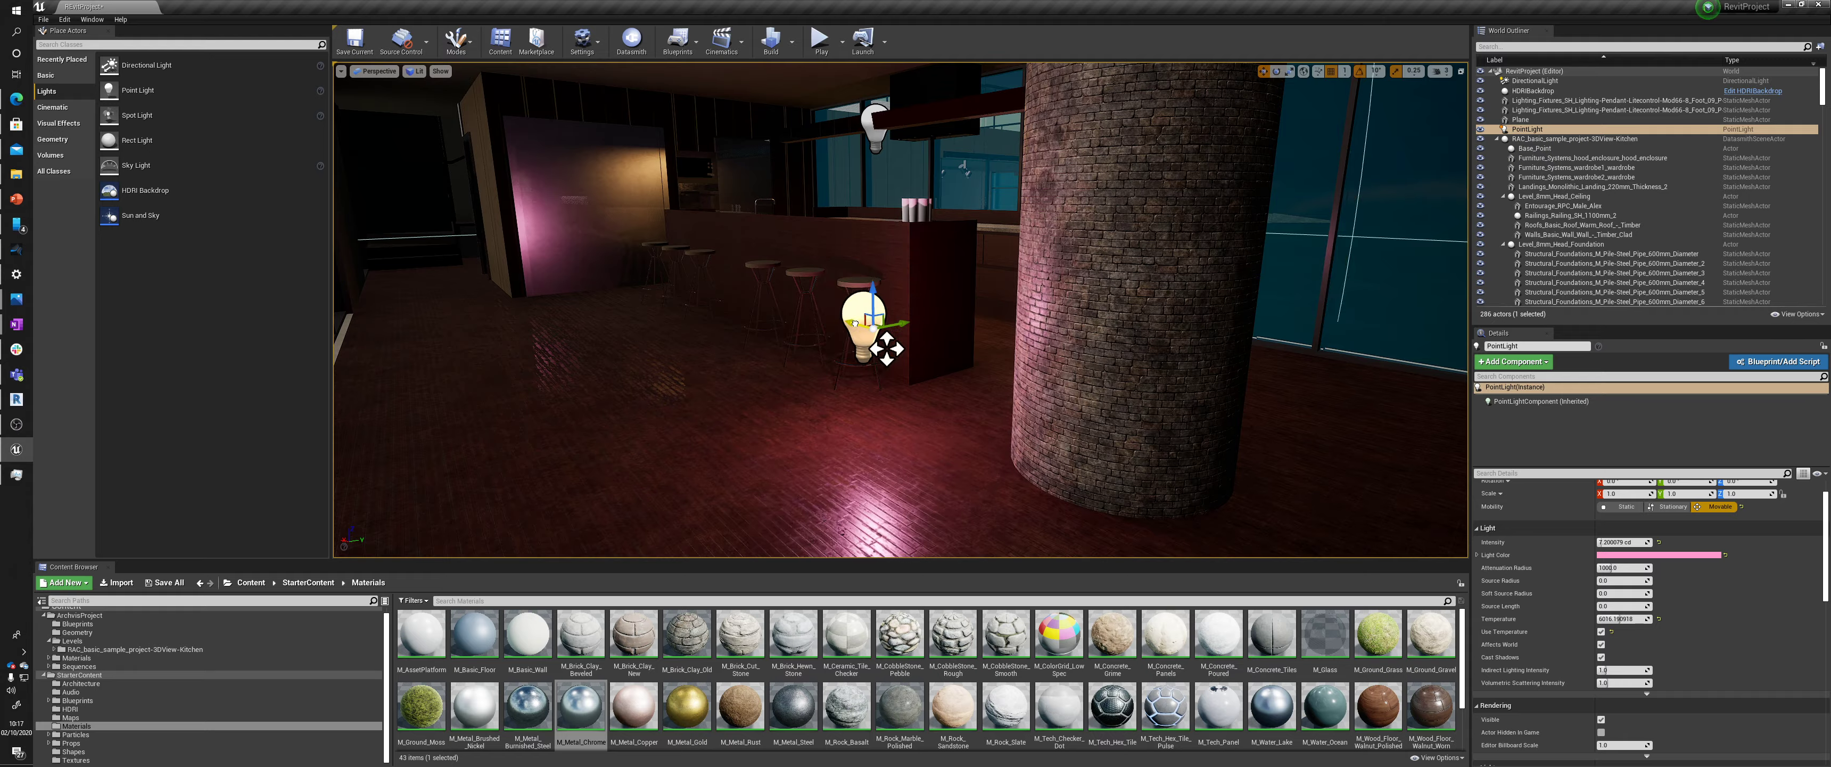
# Add a level sequence named kitchenLights and move the Sequencer window down, clear of the dining and kitchen view
pyautogui.moveTo(946, 366)
pyautogui.mouseDown(button='right')
pyautogui.moveTo(1066, 366)
pyautogui.moveTo(526, 366)
pyautogui.moveTo(939, 370)
pyautogui.moveTo(928, 352)
pyautogui.moveTo(1038, 345)
pyautogui.moveTo(968, 357)
pyautogui.mouseUp(button='right')
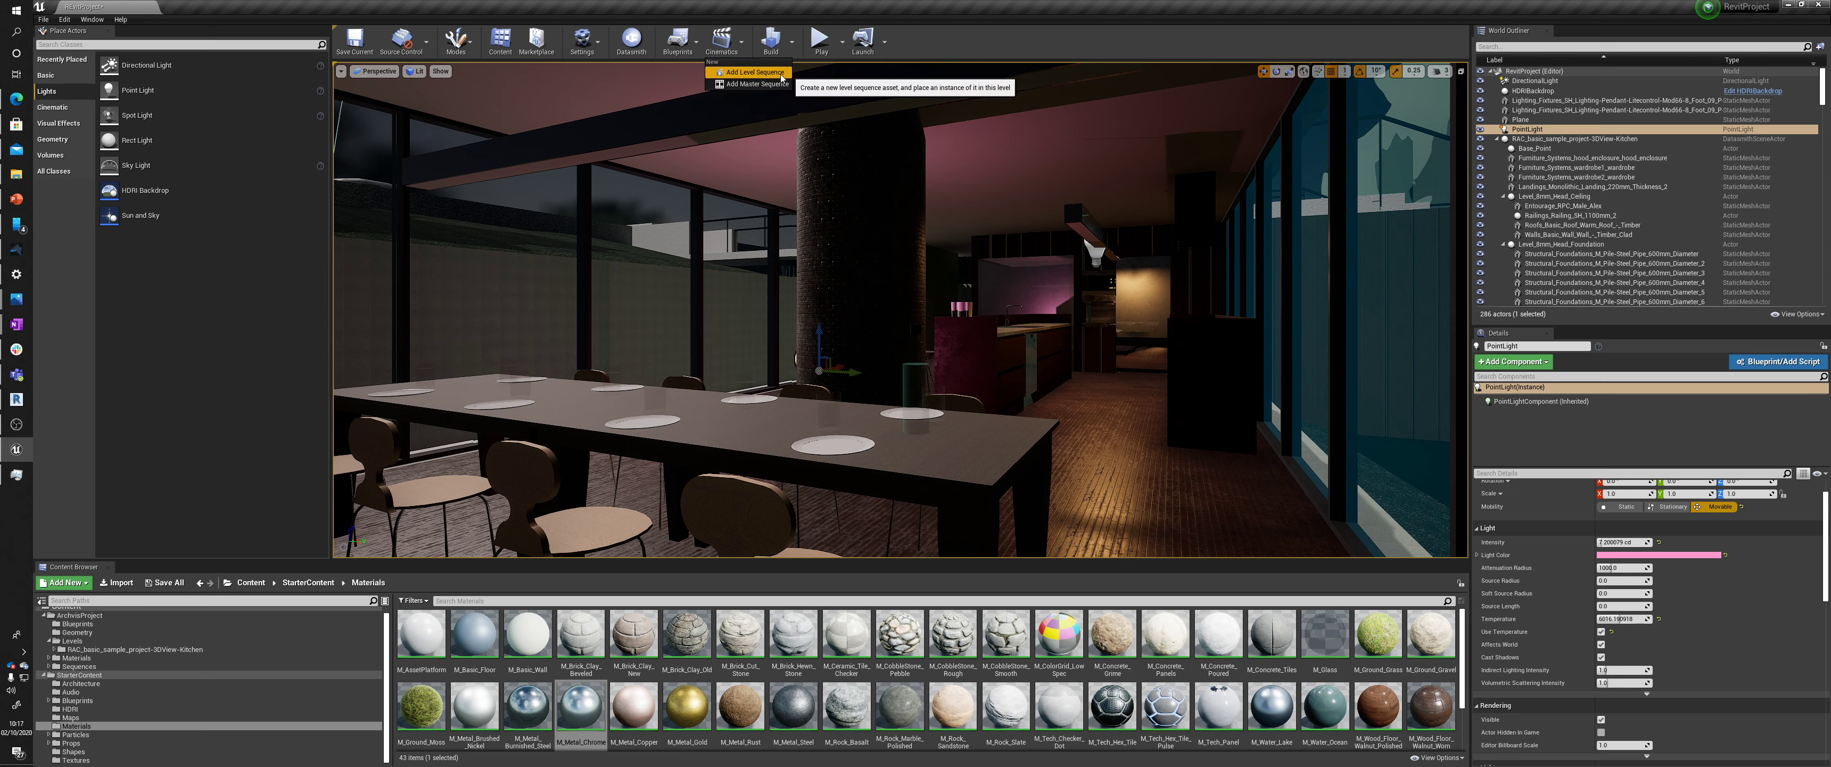
pyautogui.click(781, 77)
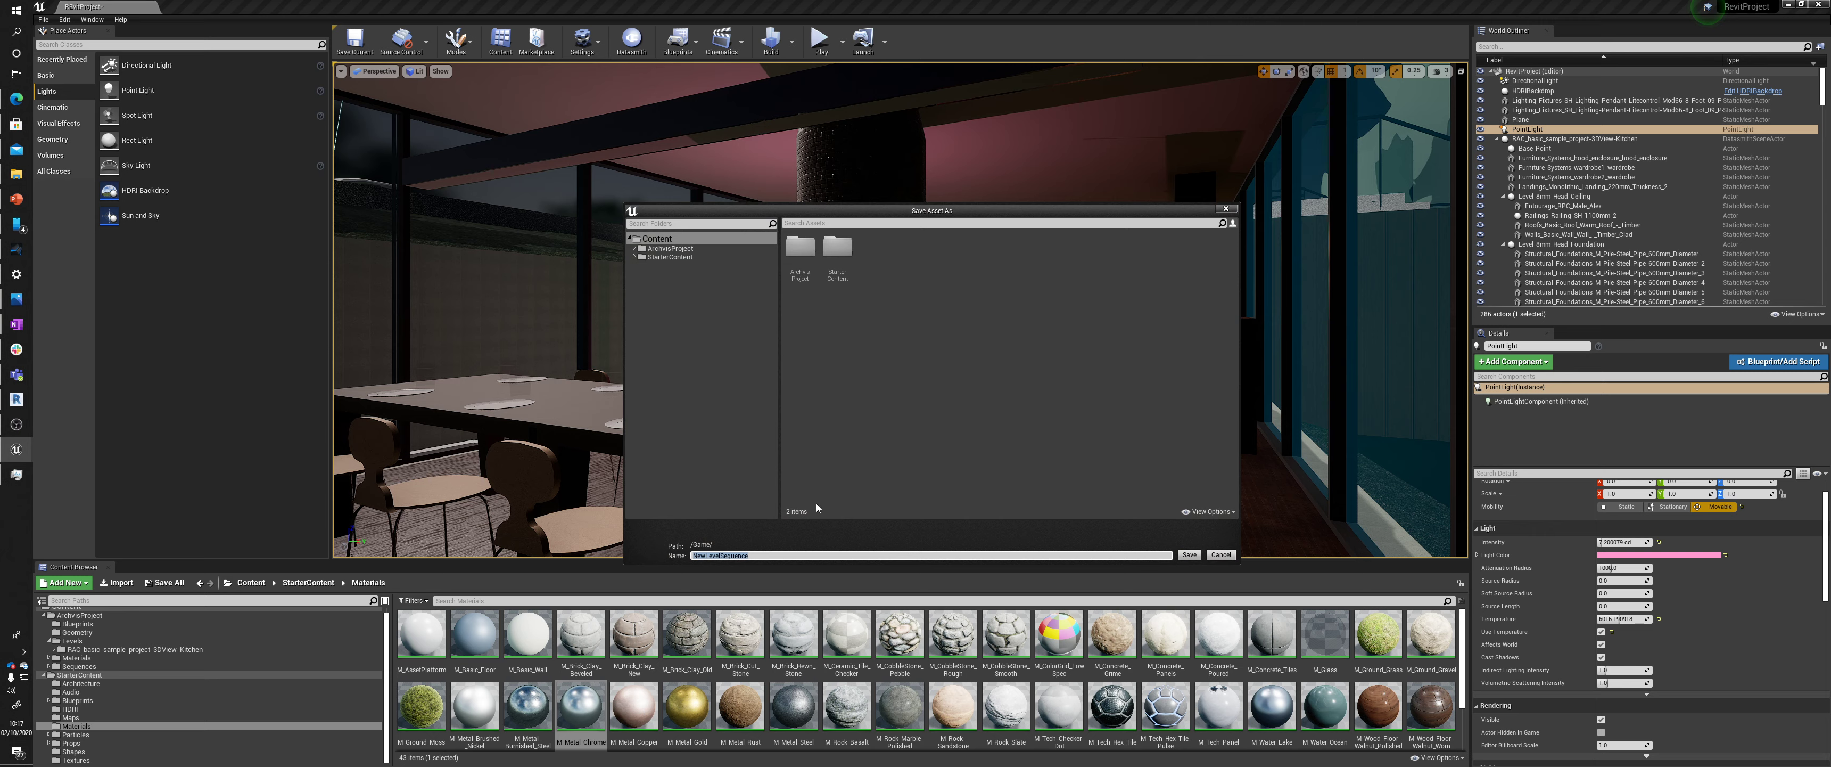
pyautogui.write('kitchenLights')
pyautogui.press('Return')
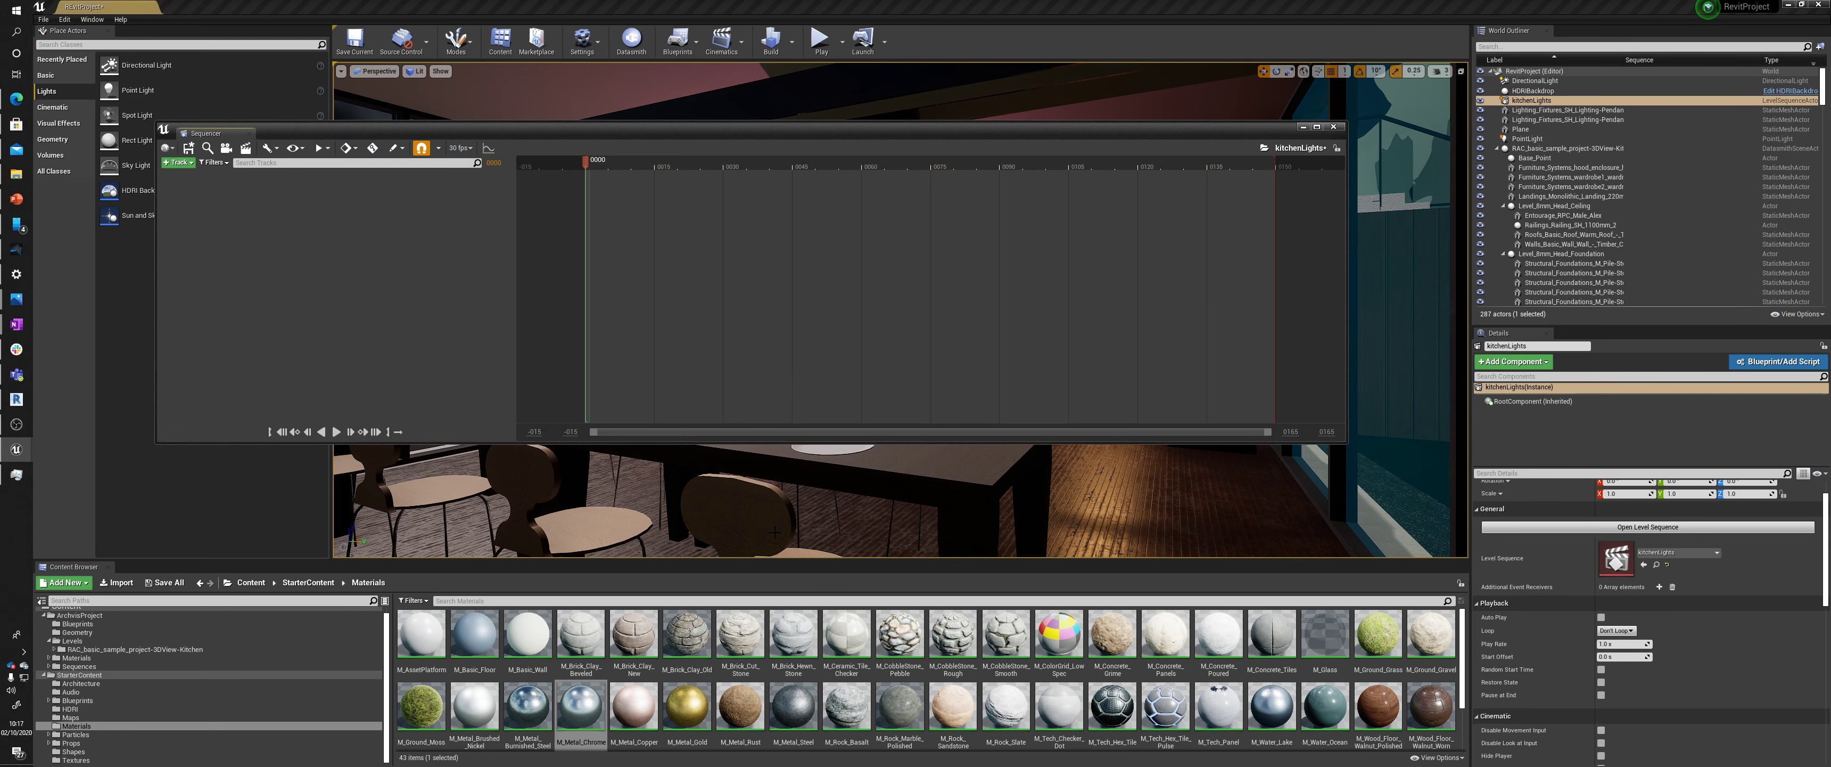
pyautogui.moveTo(774, 133); pyautogui.dragTo(802, 427)
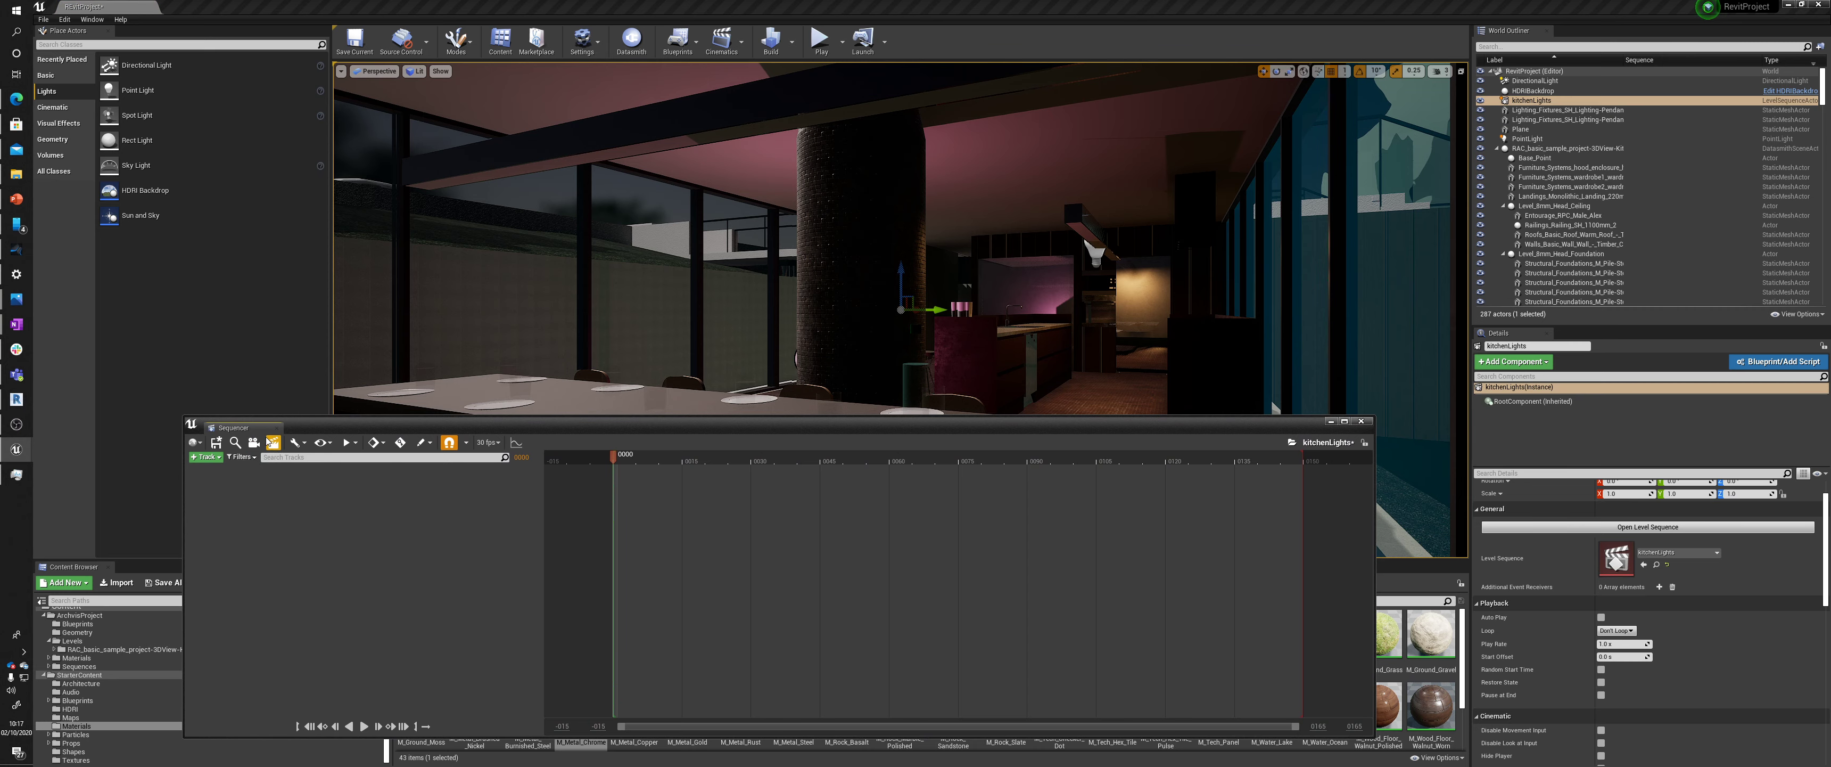
# Create a cine camera in the kitchenLights sequence and scrub the playhead along the timeline back to the start
pyautogui.click(254, 443)
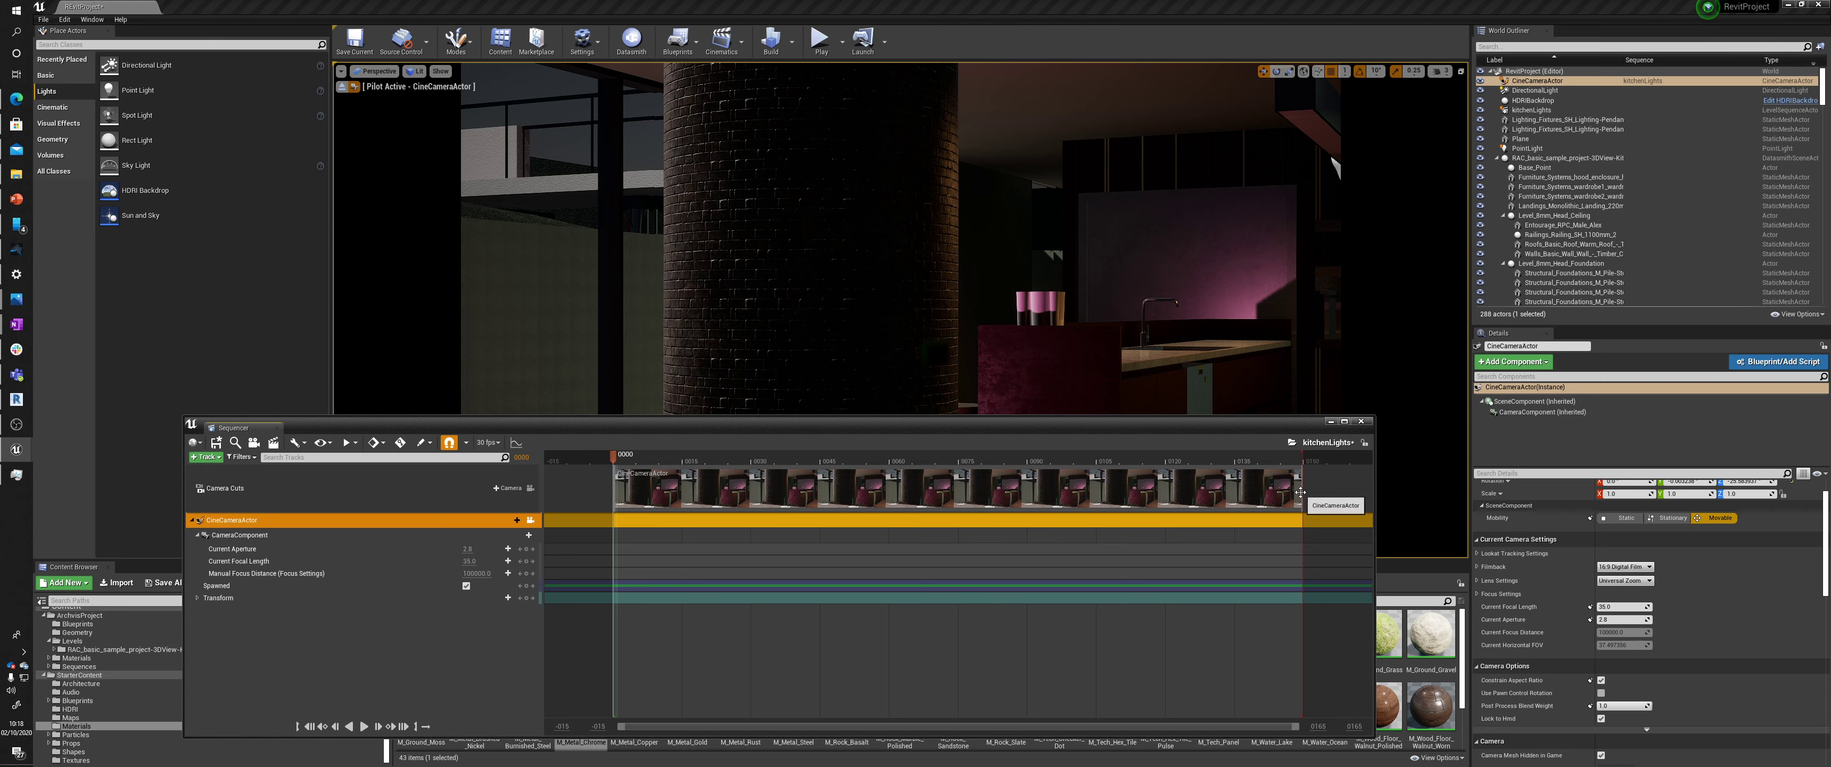
pyautogui.moveTo(1301, 451)
pyautogui.mouseDown()
pyautogui.moveTo(1376, 453)
pyautogui.moveTo(1142, 453)
pyautogui.moveTo(1409, 455)
pyautogui.moveTo(1307, 458)
pyautogui.mouseUp()
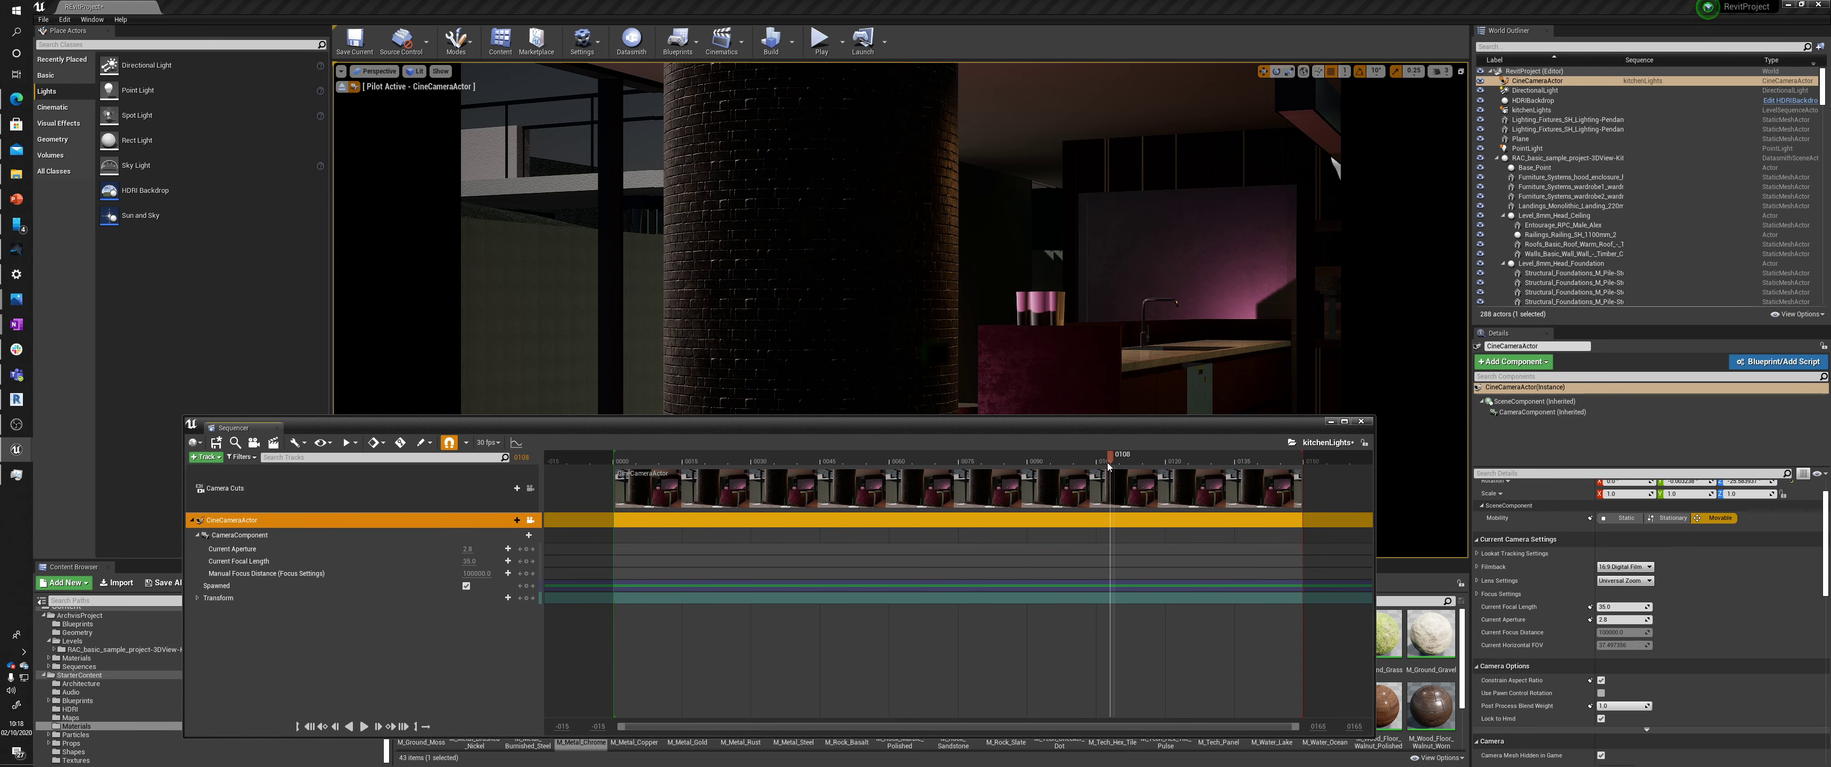
pyautogui.moveTo(1108, 459); pyautogui.dragTo(745, 472)
pyautogui.moveTo(638, 466); pyautogui.dragTo(600, 459)
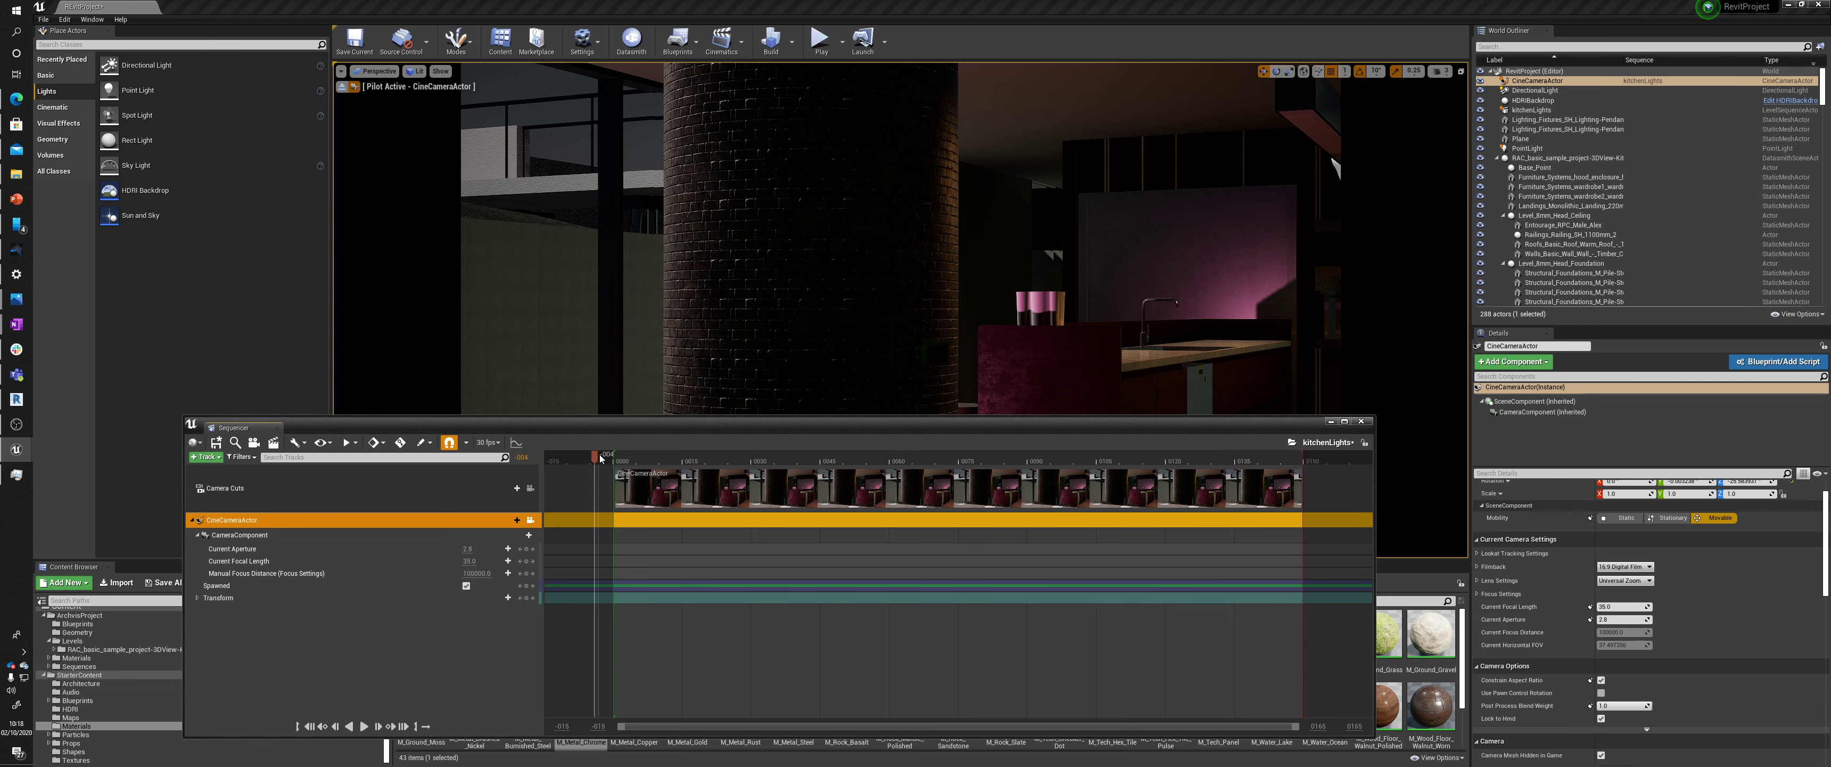
pyautogui.click(619, 461)
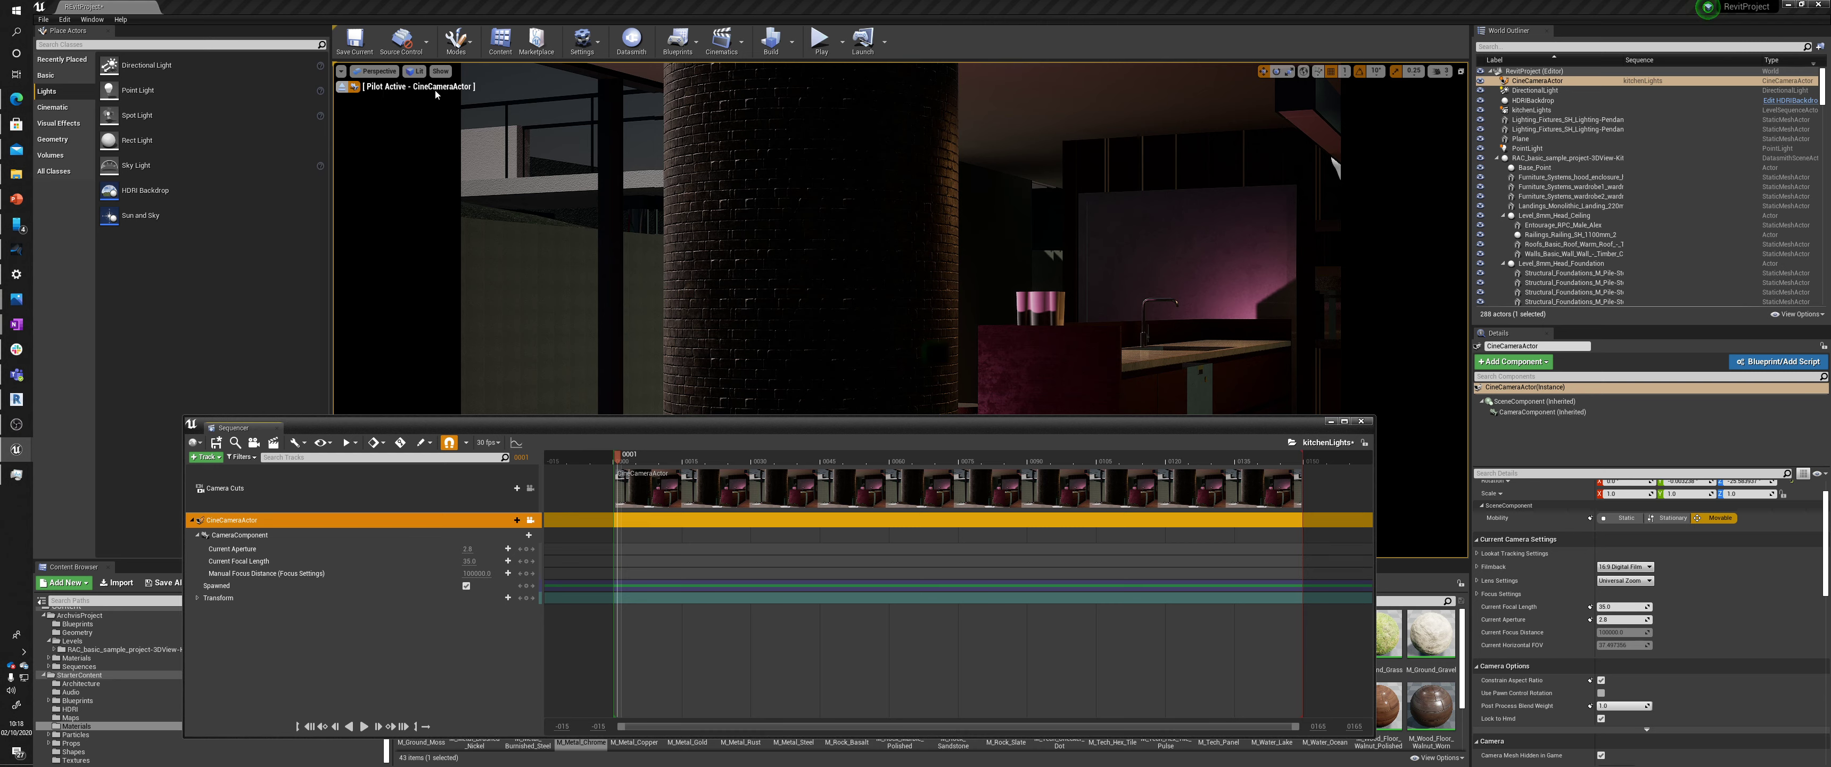
# Stop piloting the cine camera, move the Sequencer clear of its preview, and rotate the camera to aim at the kitchen
pyautogui.click(343, 86)
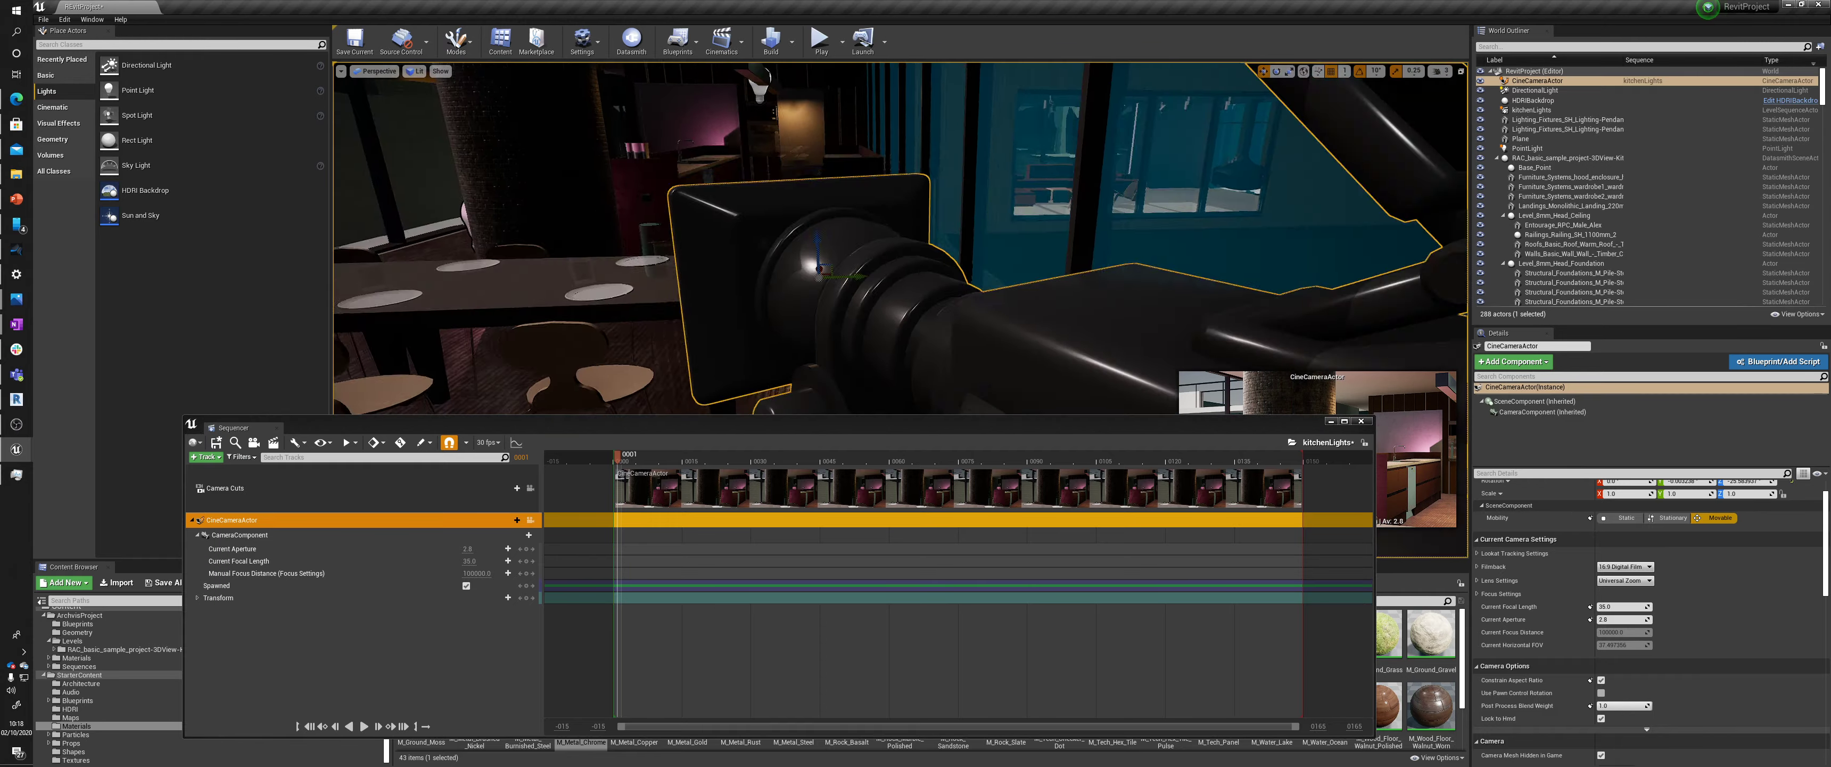
pyautogui.moveTo(853, 235); pyautogui.dragTo(816, 238, button='right')
pyautogui.click(1444, 71)
pyautogui.moveTo(1212, 427); pyautogui.dragTo(1192, 537)
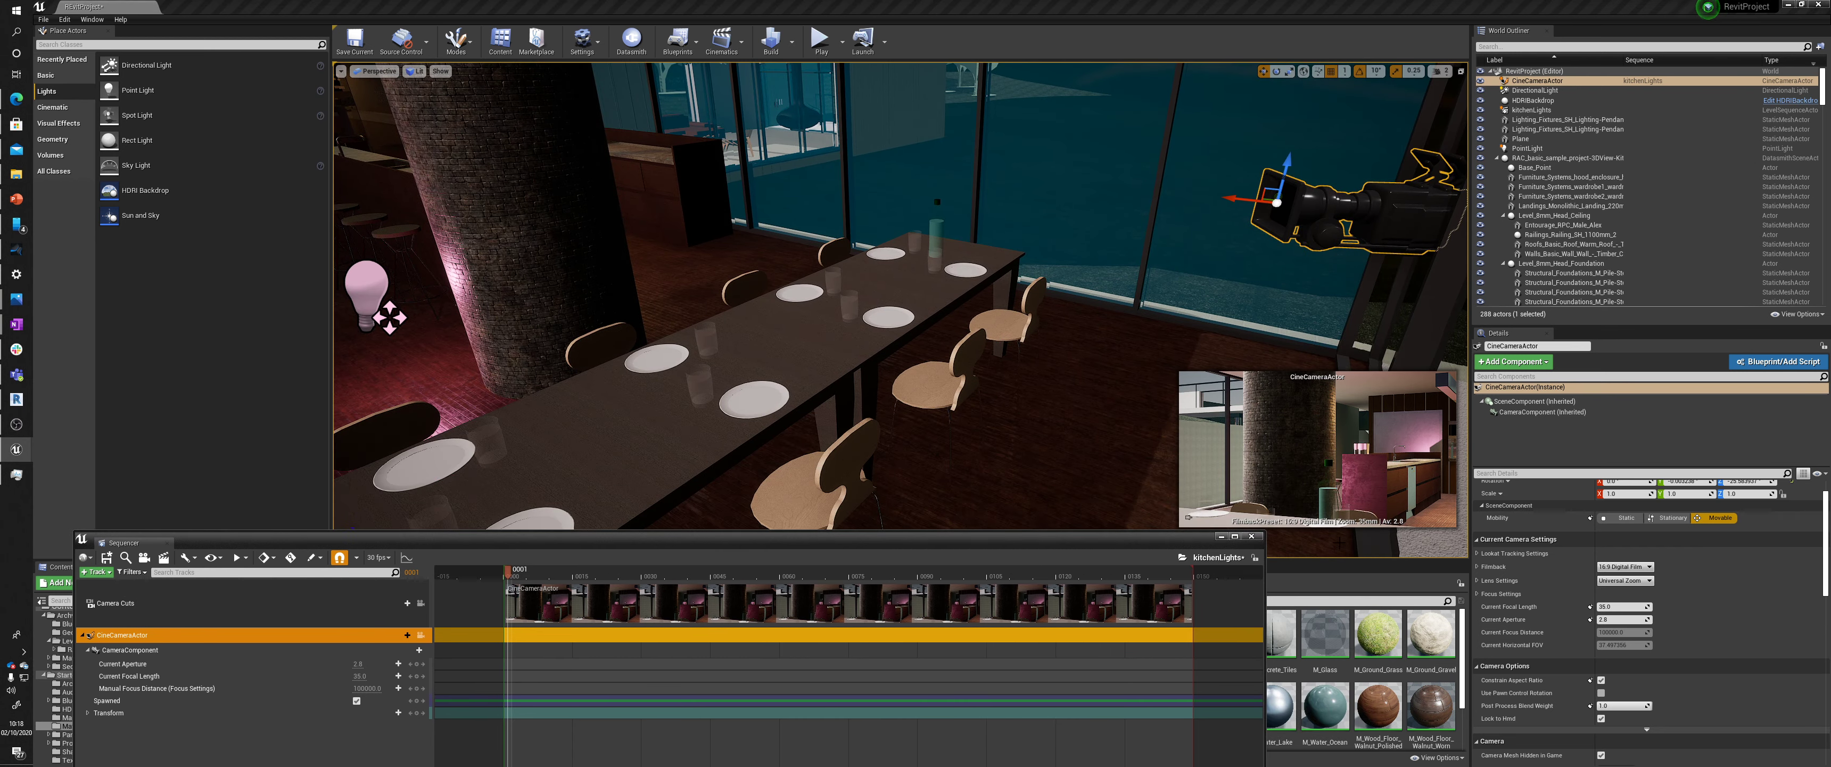
pyautogui.moveTo(942, 372); pyautogui.dragTo(496, 281, button='right')
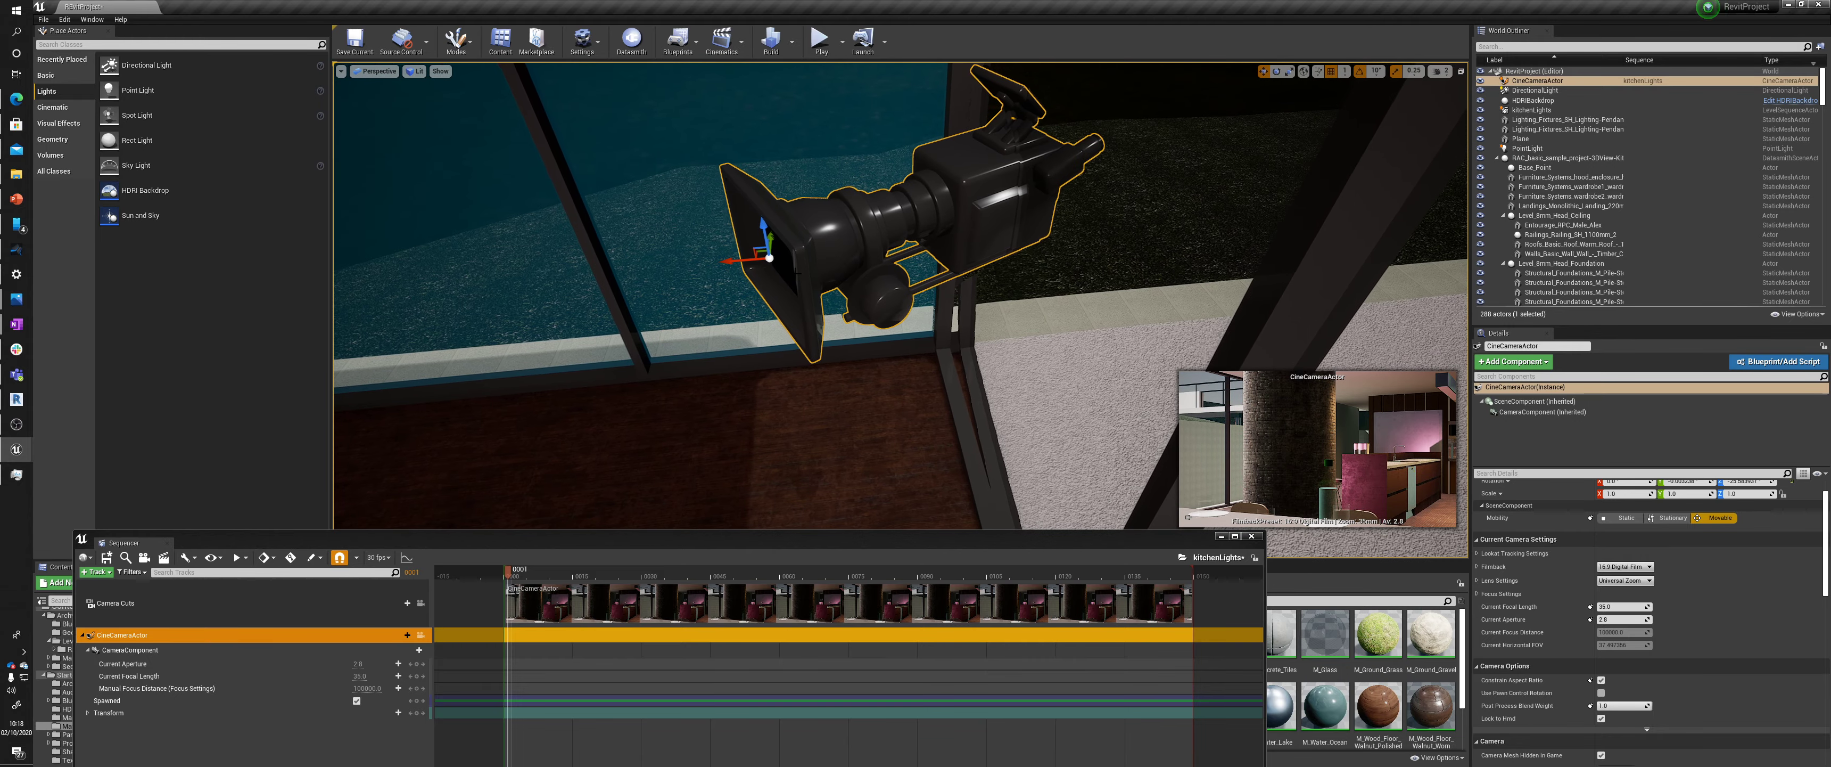
pyautogui.press('e')
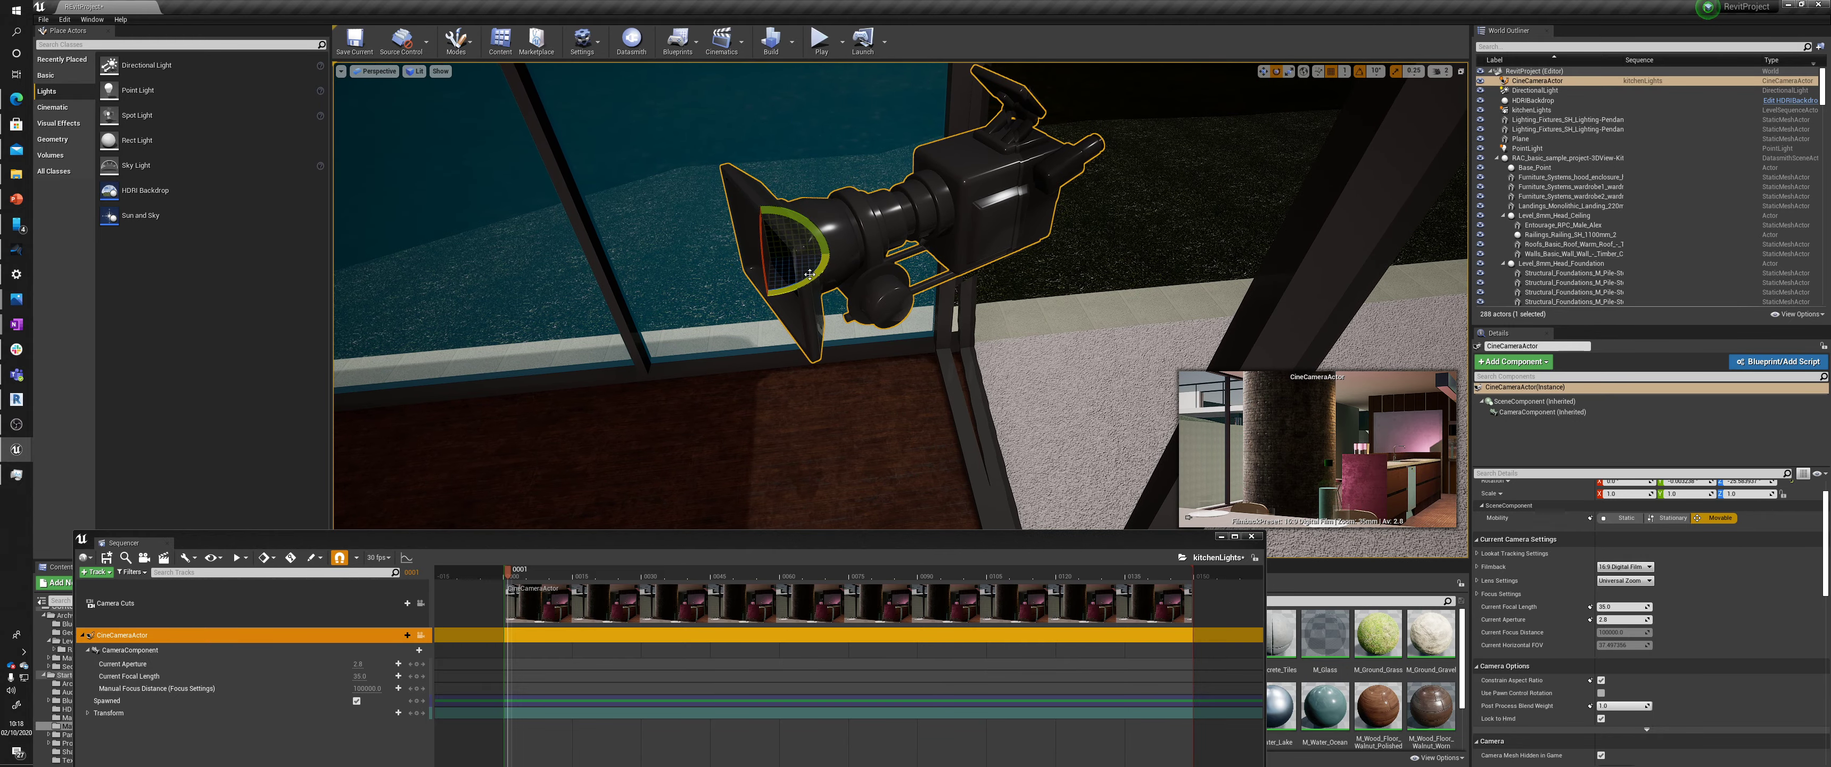
pyautogui.moveTo(809, 275); pyautogui.dragTo(819, 286)
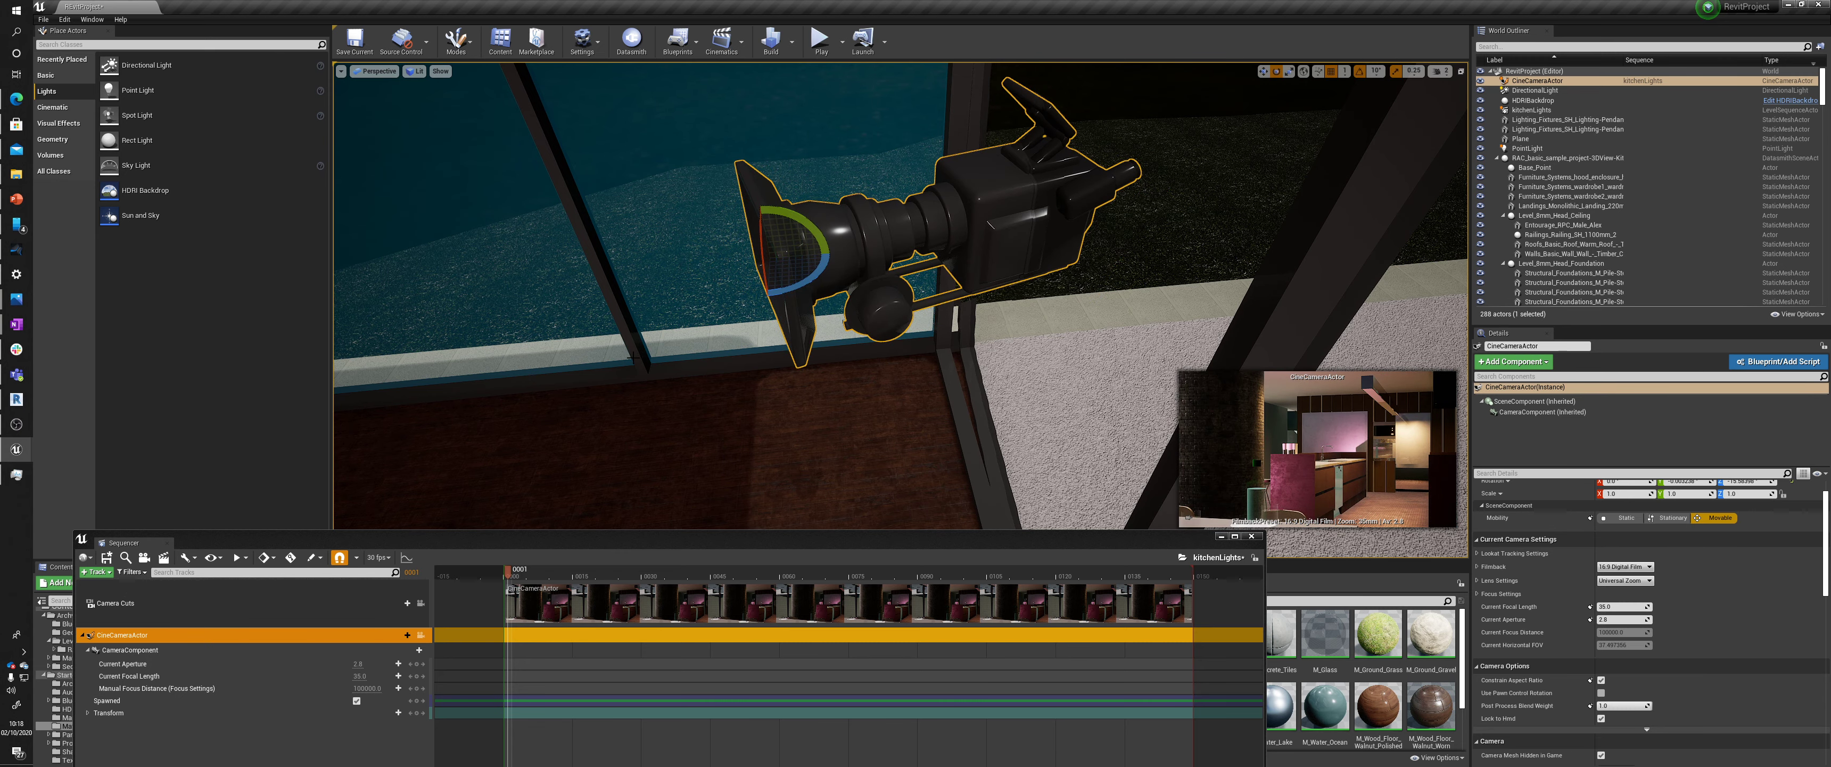
# Expand the cine camera's Transform track and add a transform keyframe at frame 0
pyautogui.moveTo(553, 544); pyautogui.dragTo(556, 401)
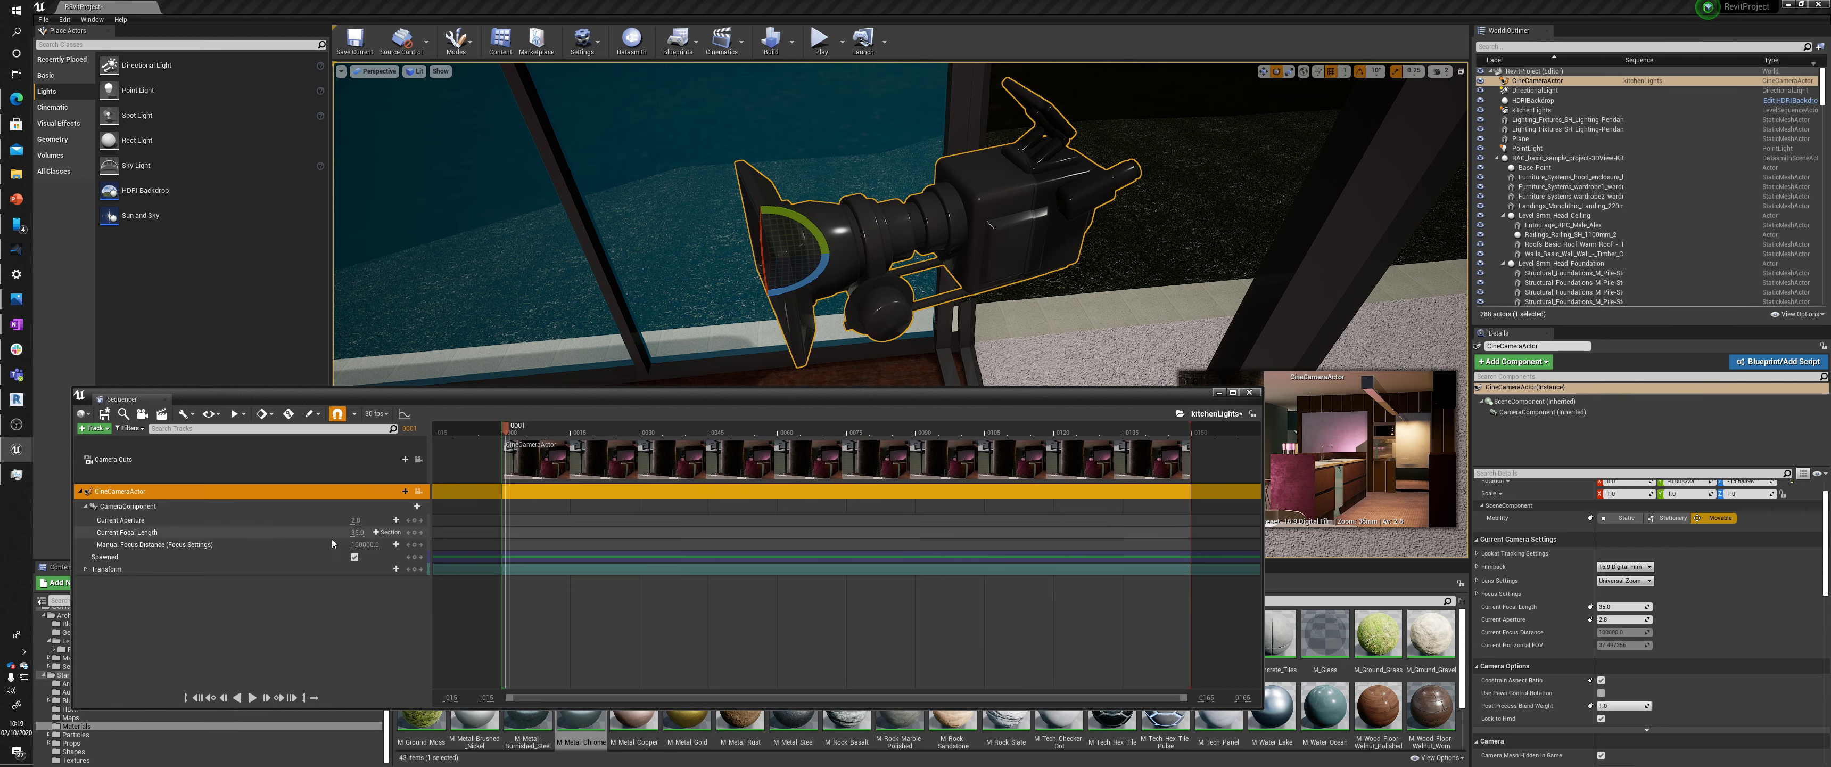
pyautogui.click(84, 569)
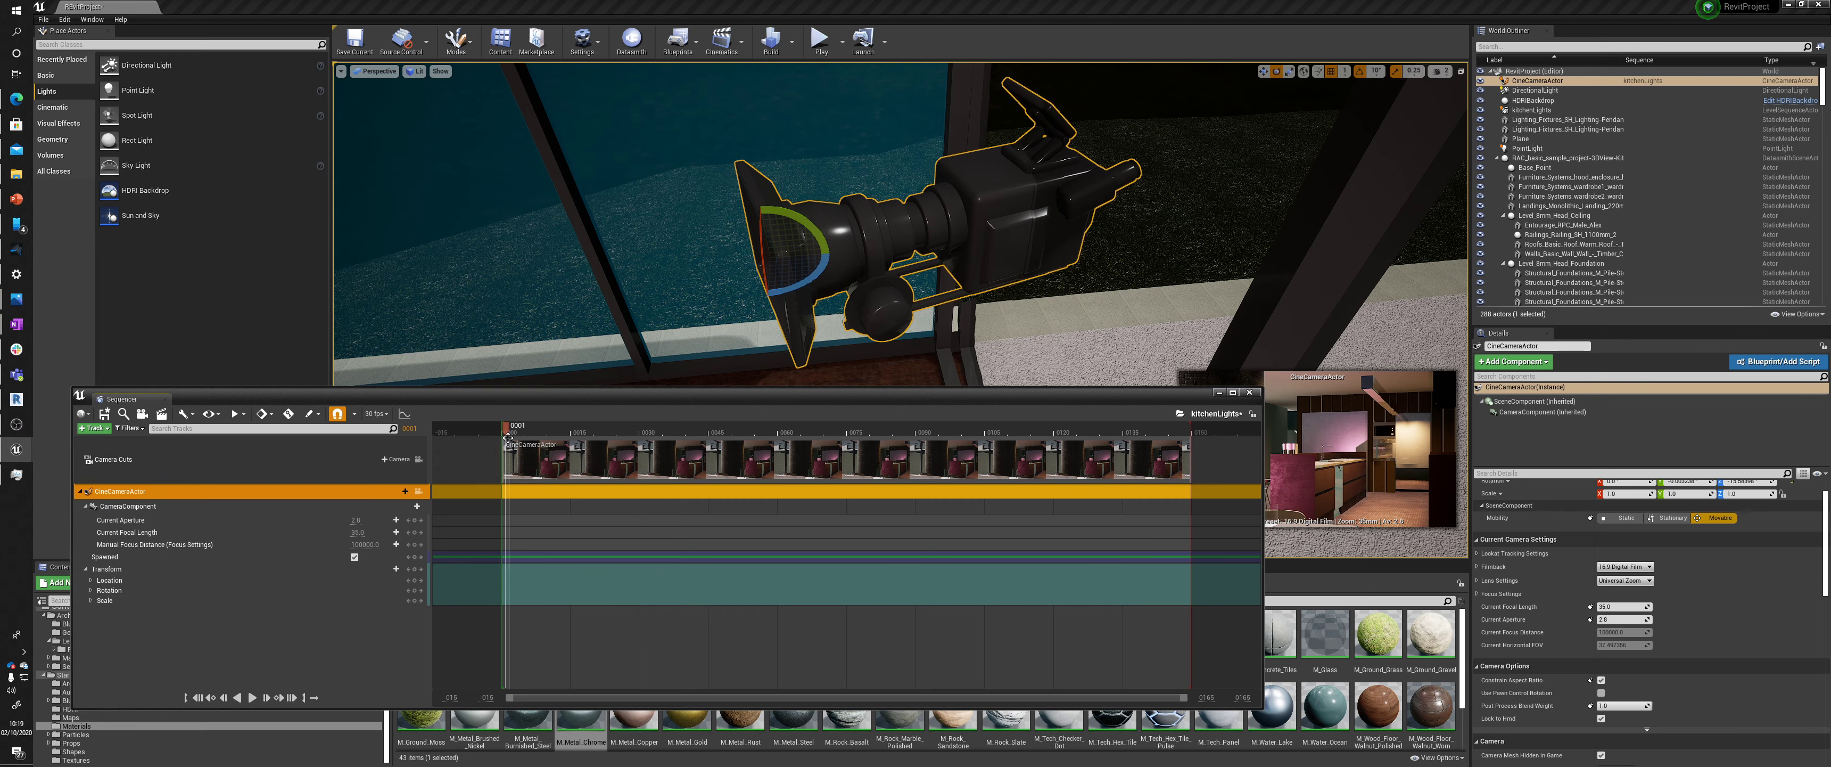
pyautogui.moveTo(831, 307); pyautogui.dragTo(519, 307, button='right')
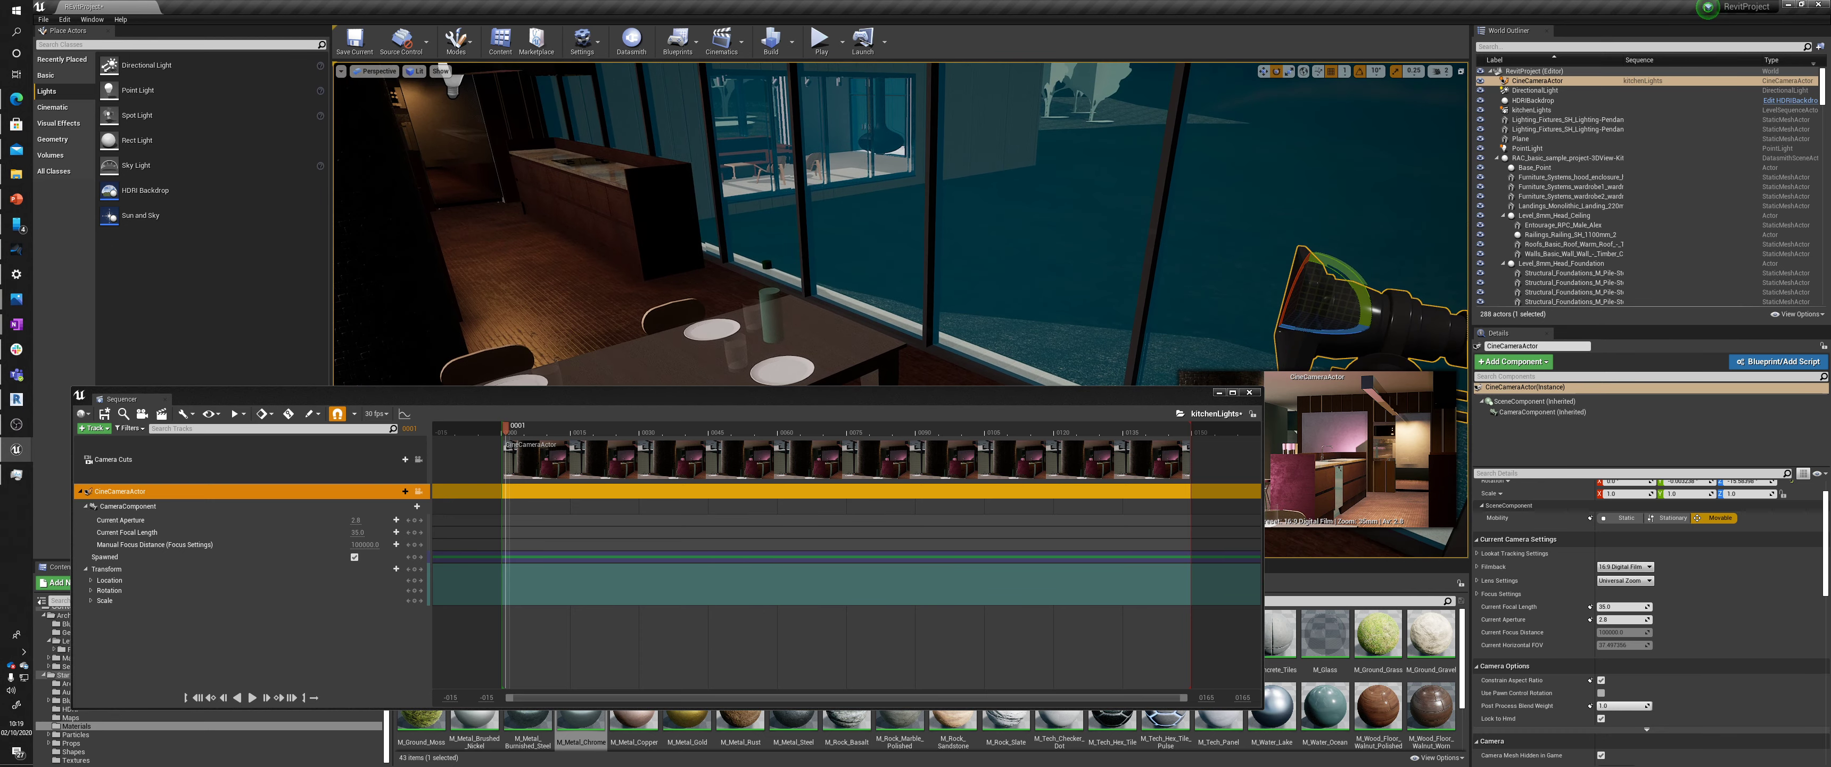
pyautogui.moveTo(868, 278); pyautogui.dragTo(807, 288, button='right')
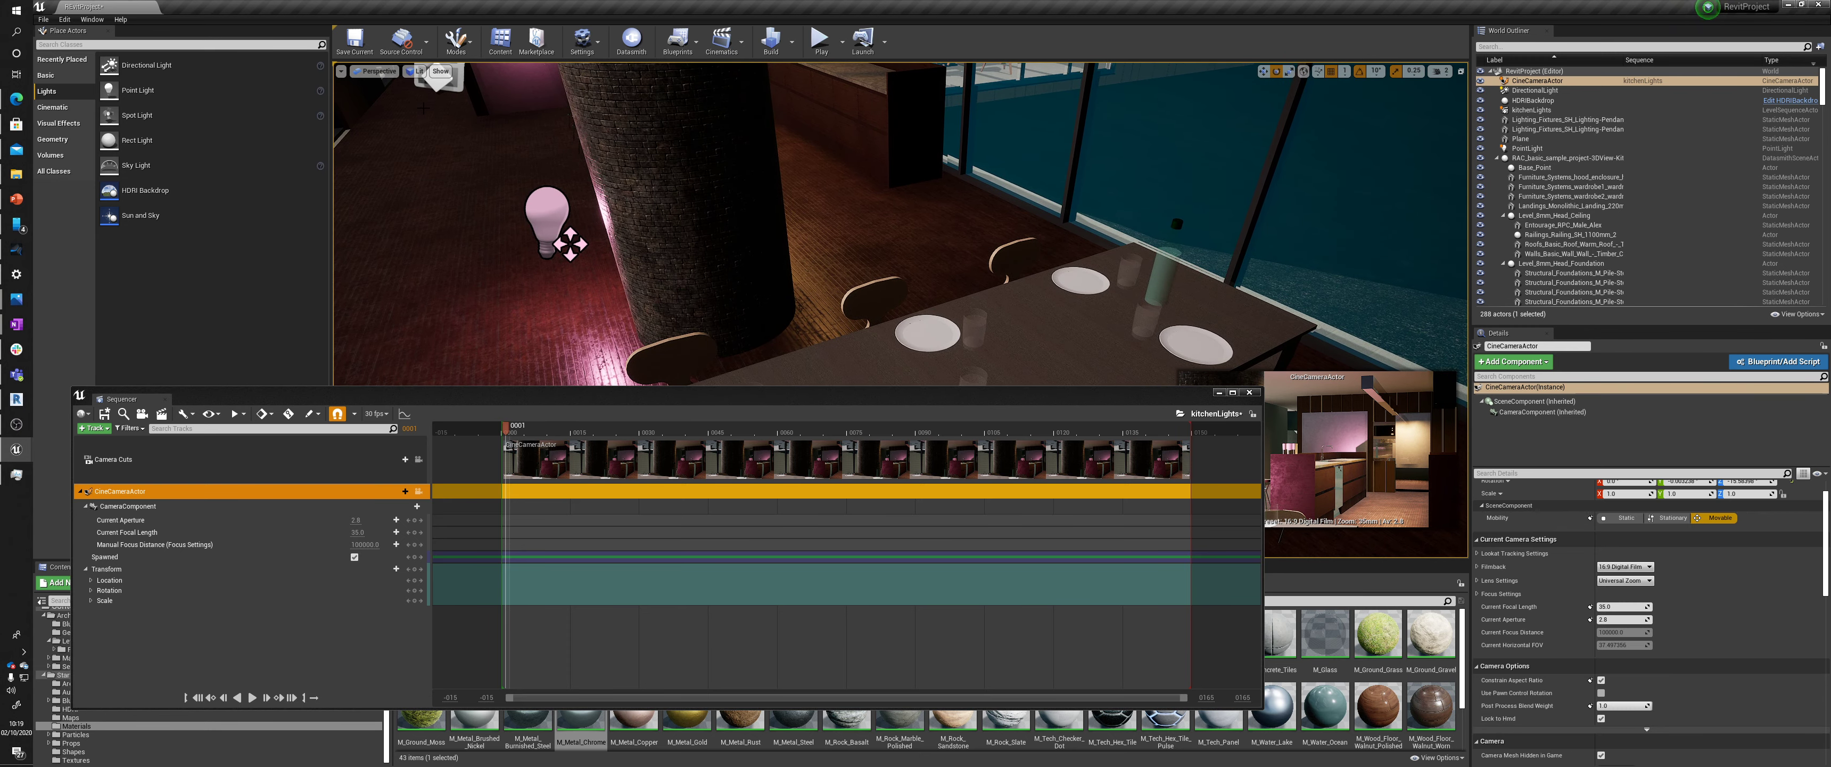
pyautogui.moveTo(519, 185); pyautogui.dragTo(569, 185, button='right')
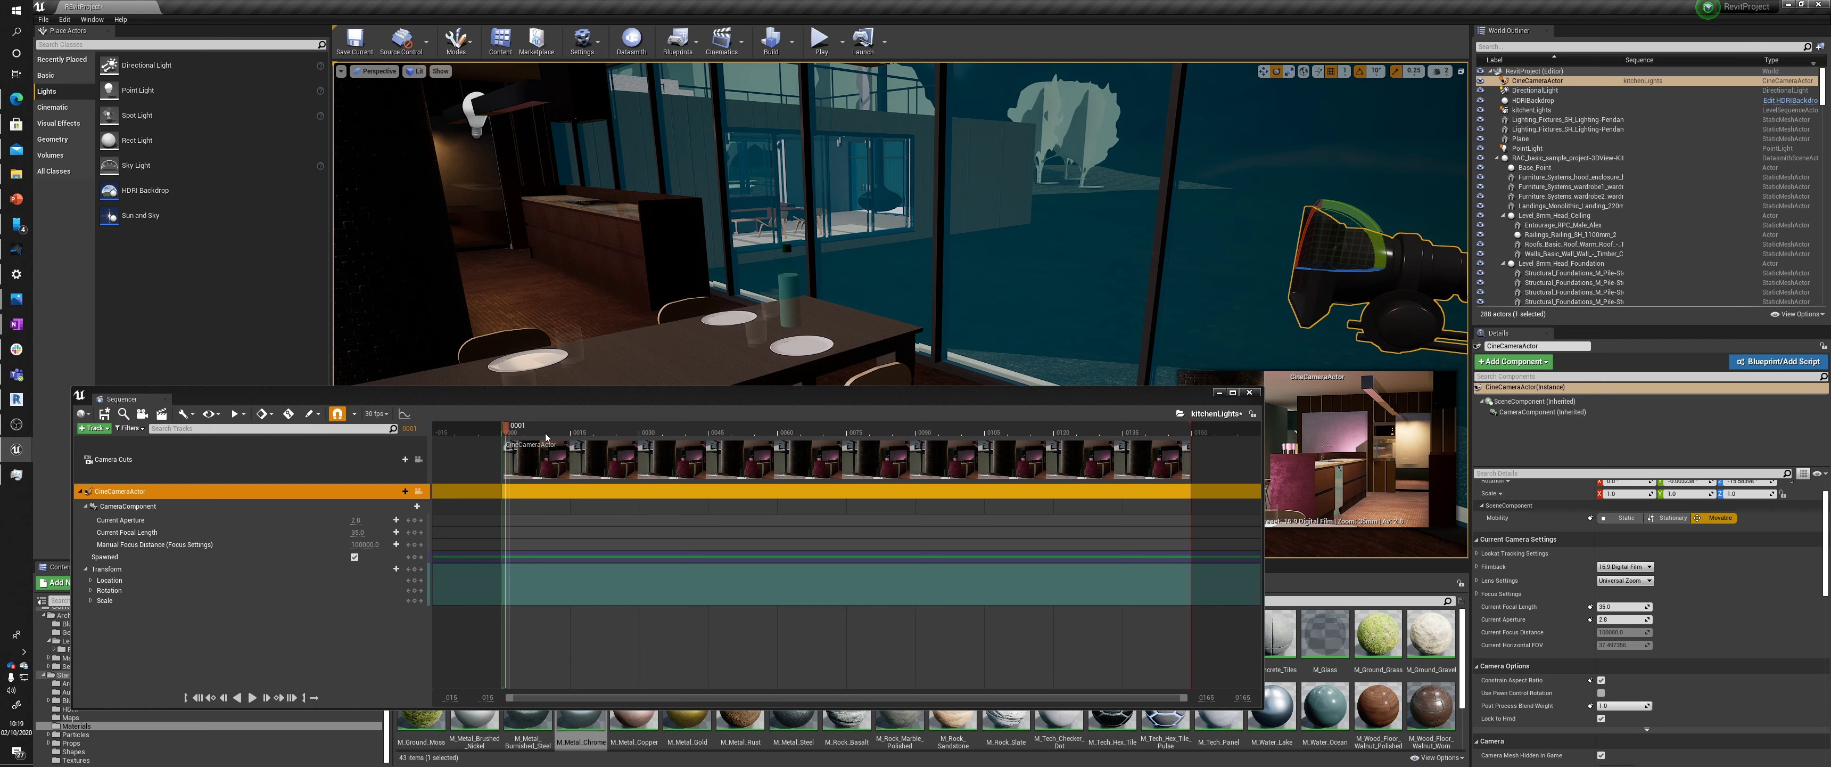
pyautogui.click(507, 432)
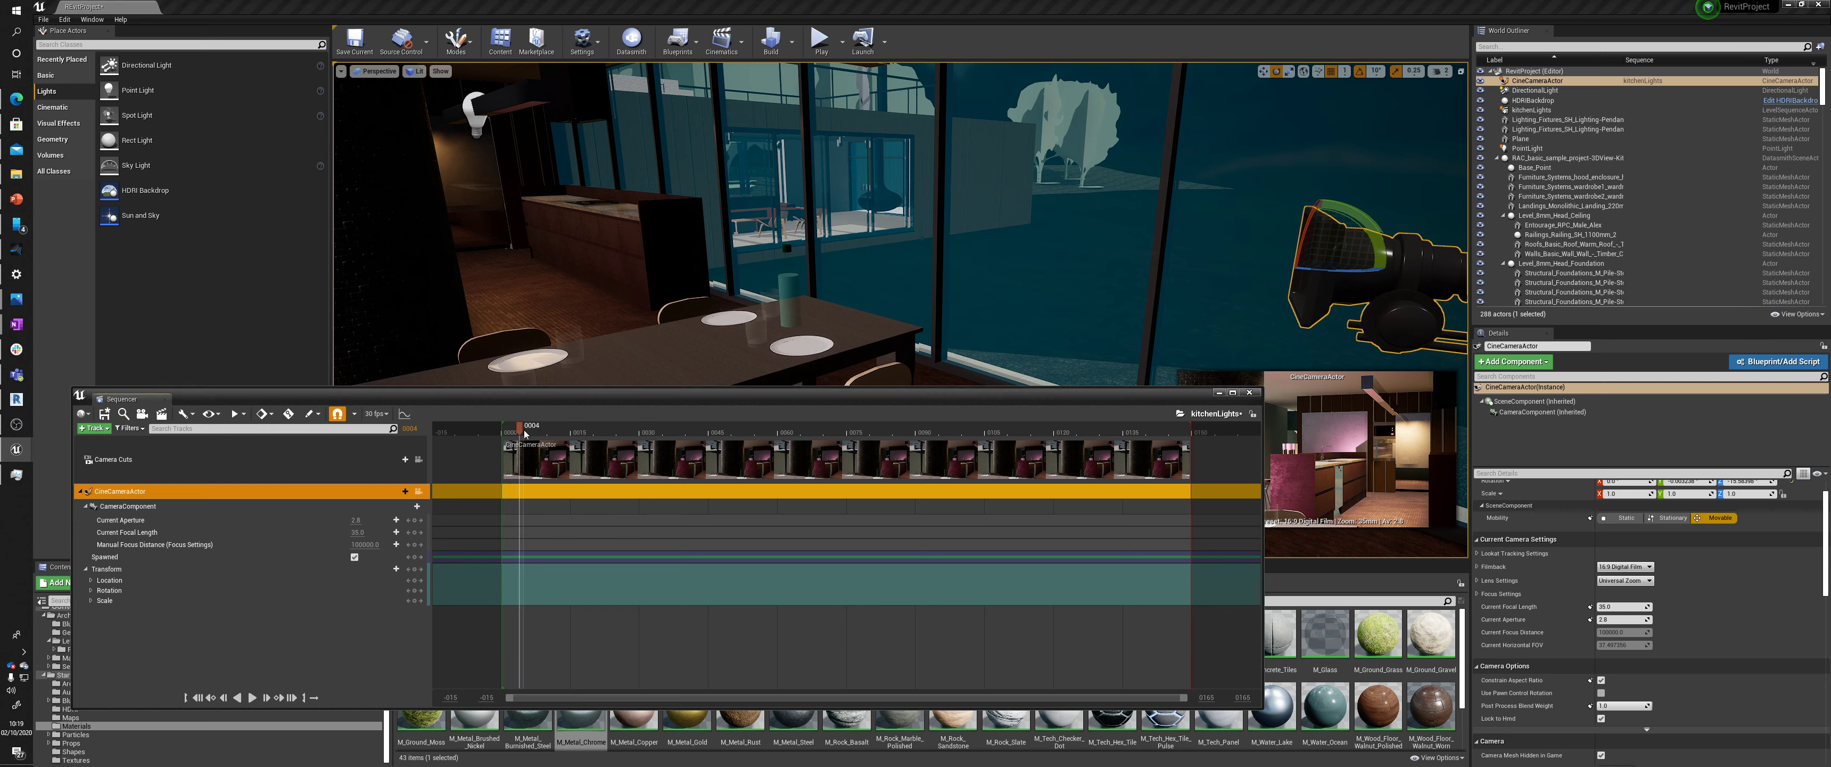
pyautogui.moveTo(525, 433)
pyautogui.mouseDown()
pyautogui.moveTo(650, 438)
pyautogui.moveTo(515, 432)
pyautogui.mouseUp()
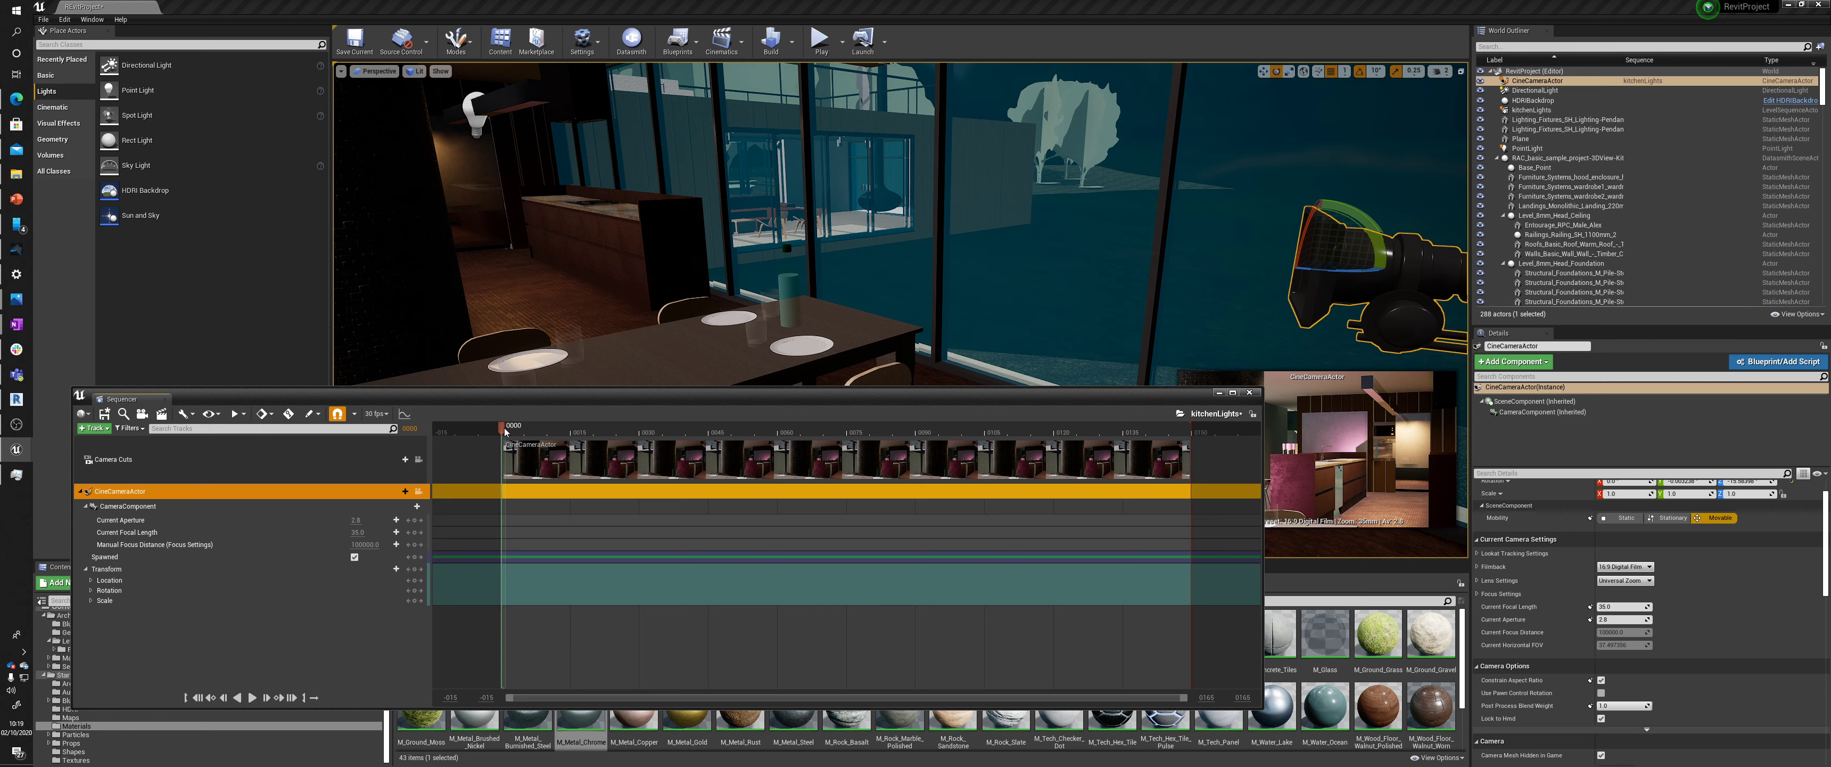
pyautogui.click(416, 570)
# At frame 41, move the cine camera past the dining table towards the kitchen and add a transform keyframe
pyautogui.moveTo(502, 428); pyautogui.dragTo(669, 435)
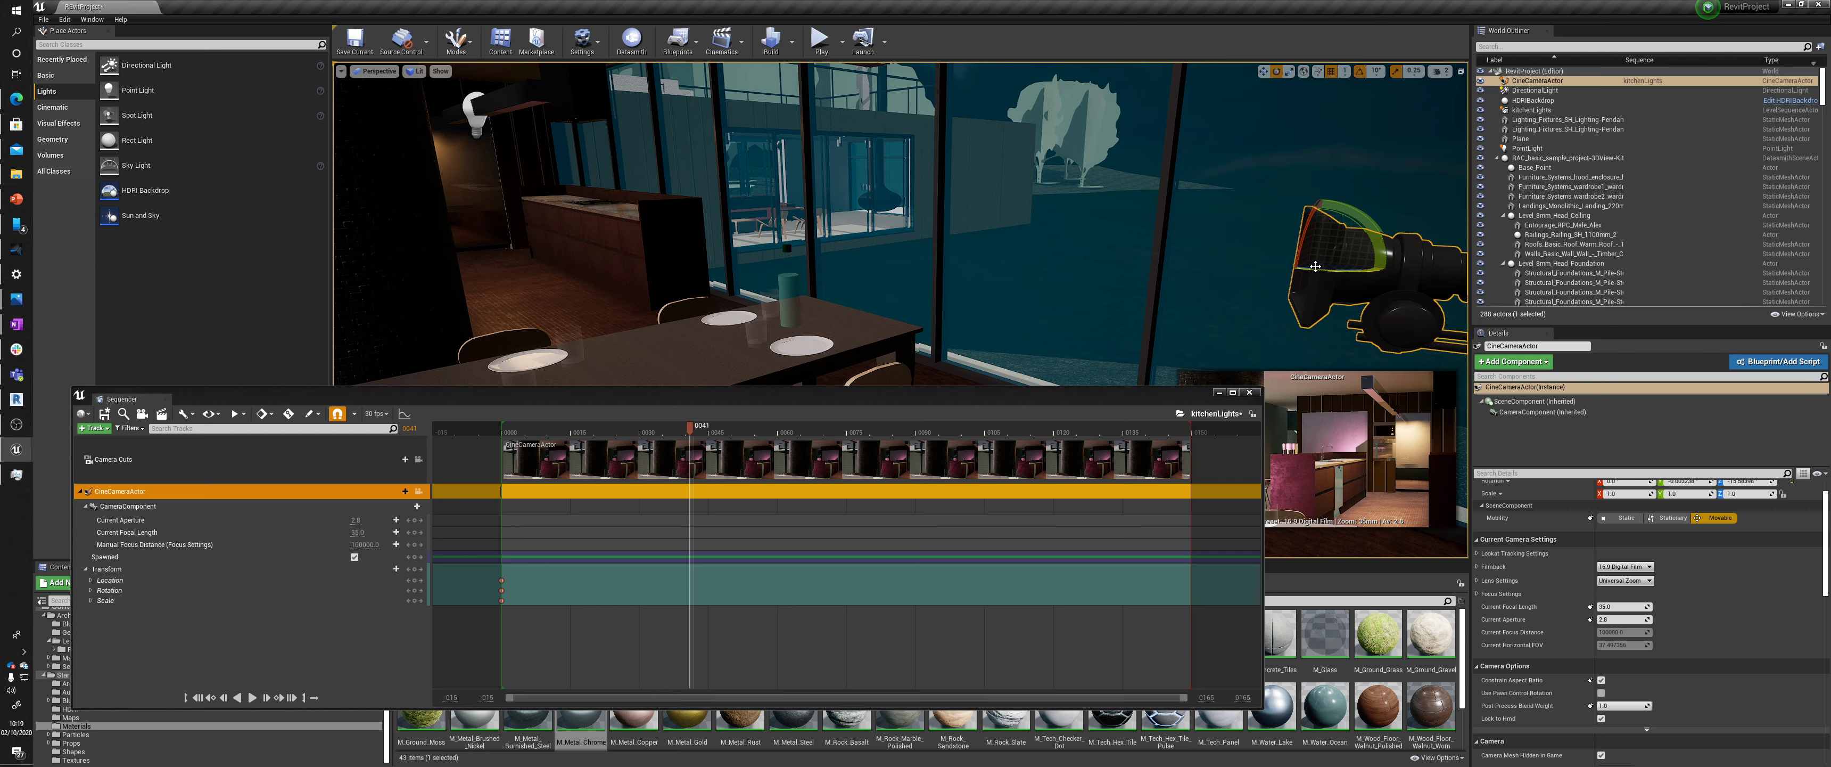
pyautogui.press('w')
pyautogui.moveTo(1274, 256); pyautogui.dragTo(643, 233)
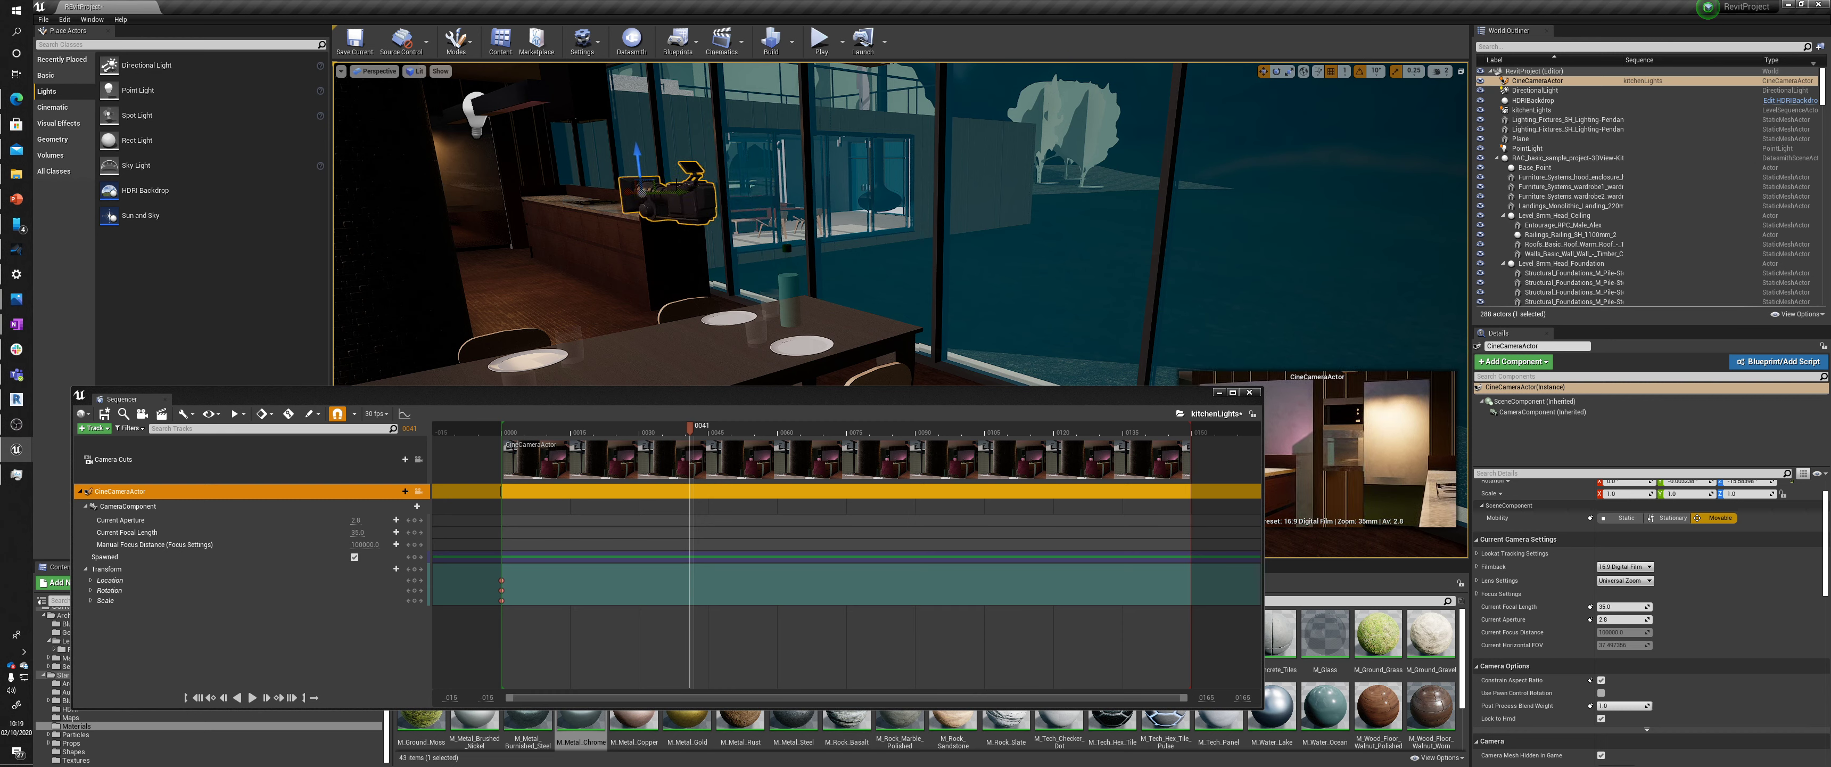
pyautogui.moveTo(672, 188); pyautogui.dragTo(628, 211)
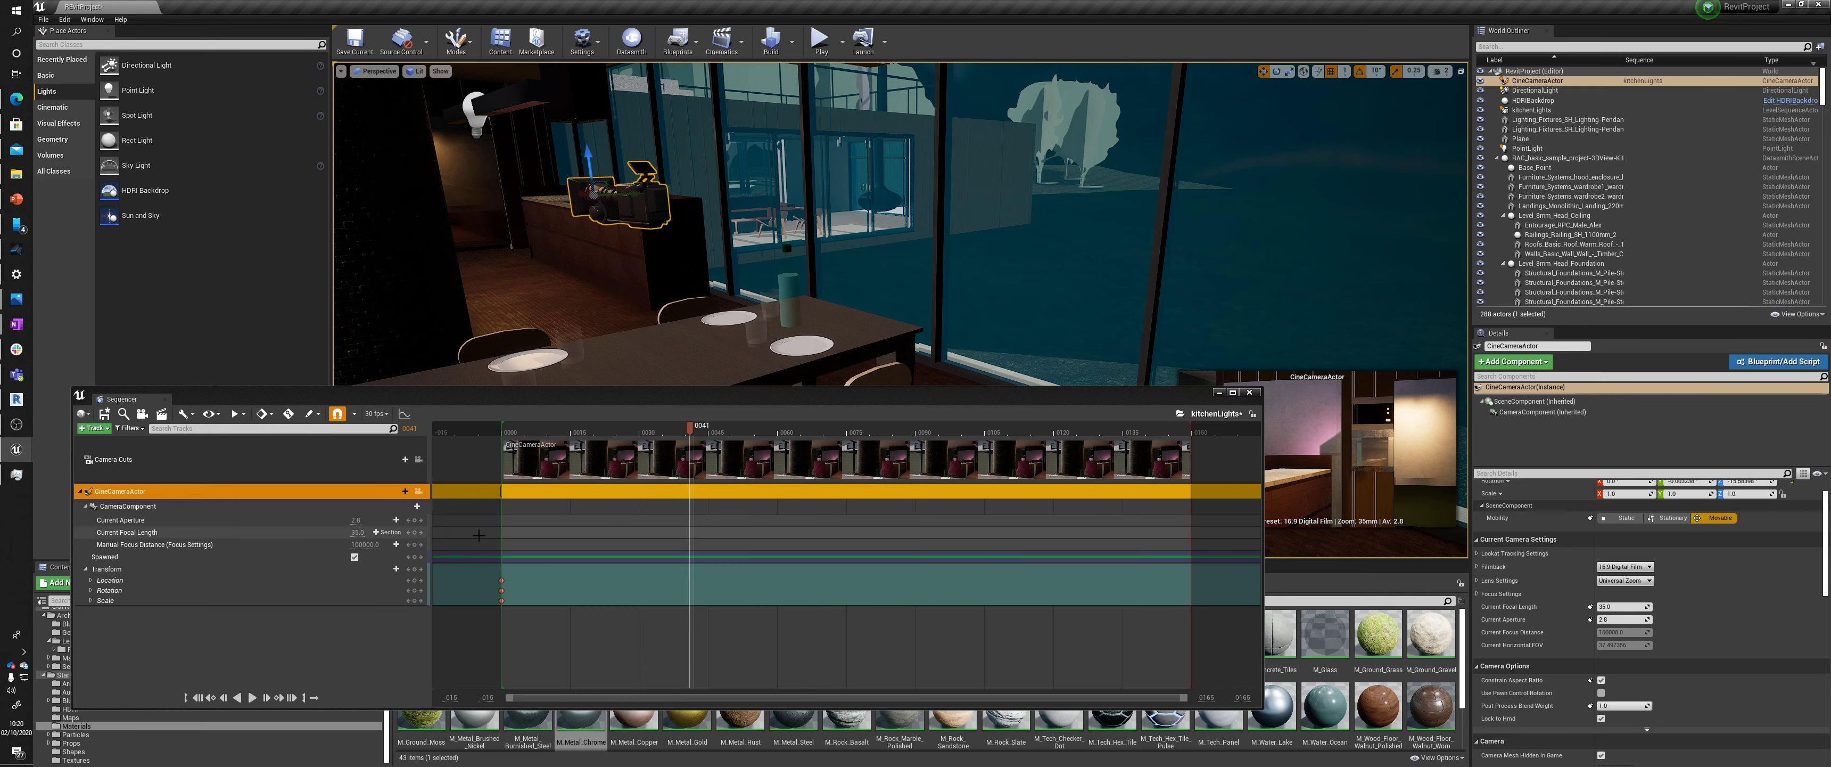
pyautogui.click(416, 570)
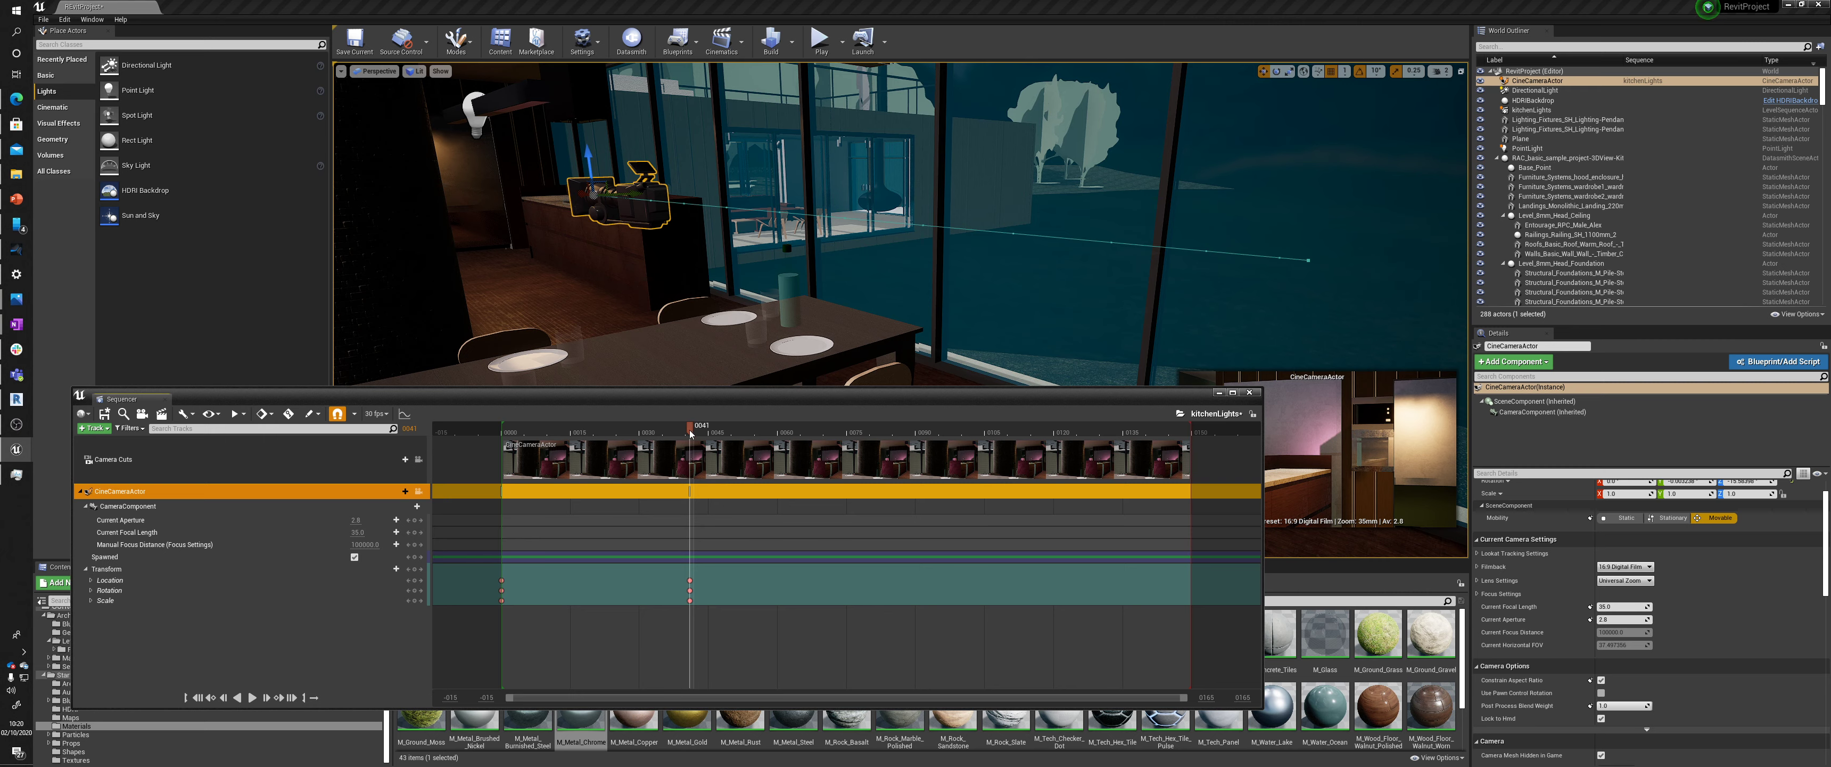
# At frame 91, move the cine camera to the near end of the kitchen counter, rotate it, and add a transform keyframe
pyautogui.moveTo(689, 429); pyautogui.dragTo(921, 434)
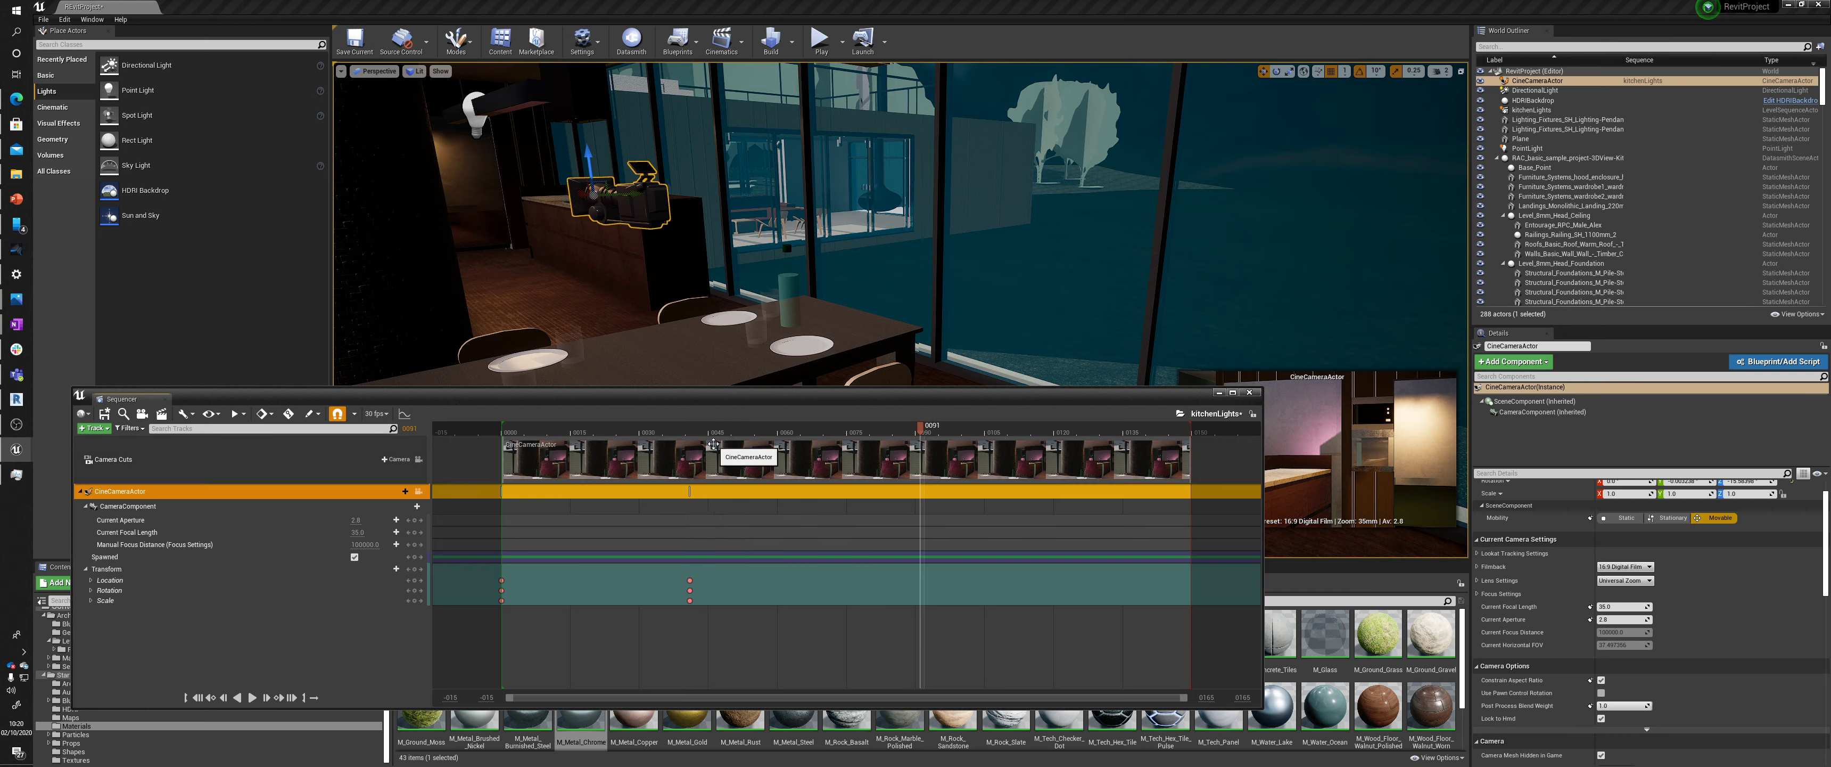
pyautogui.press('a')
pyautogui.moveTo(642, 275); pyautogui.dragTo(746, 276, button='right')
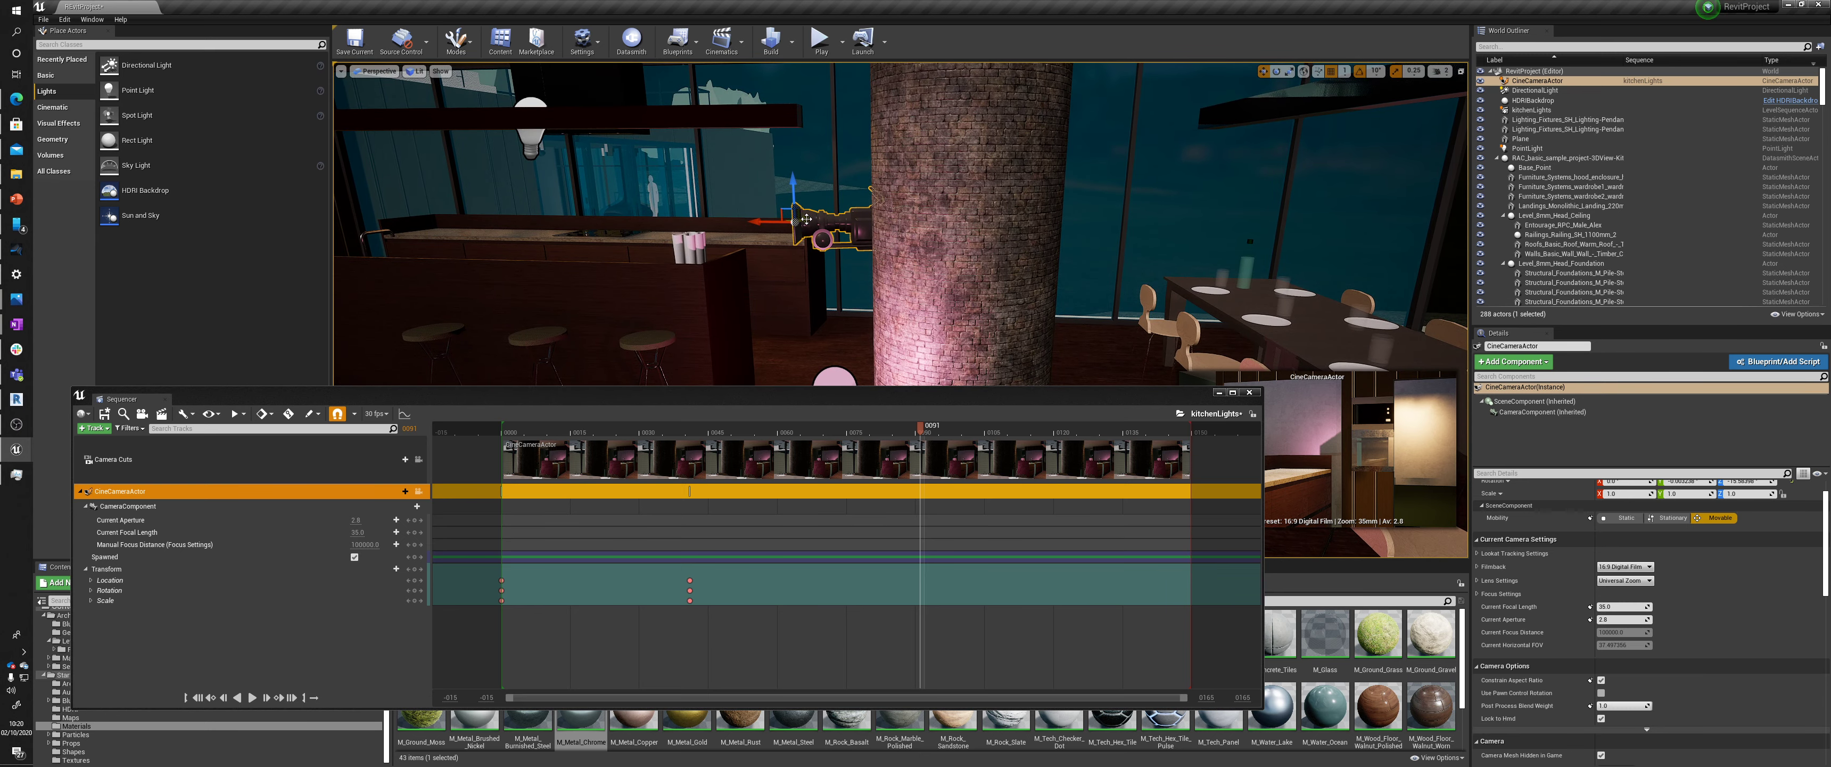
pyautogui.moveTo(806, 218); pyautogui.dragTo(734, 307)
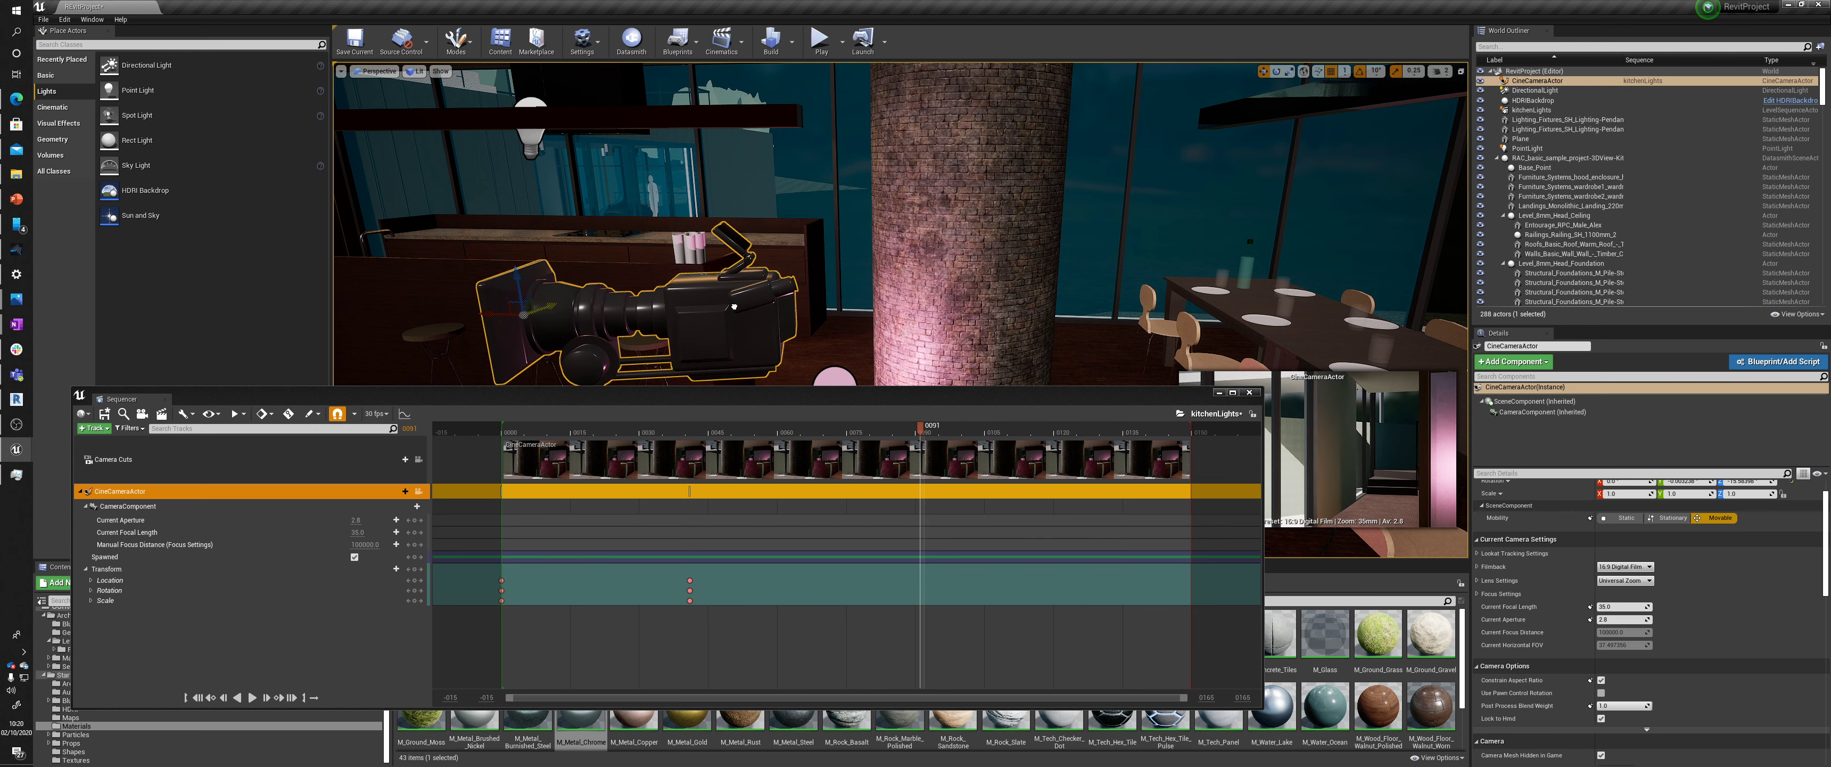
pyautogui.press('e')
pyautogui.moveTo(552, 322); pyautogui.dragTo(420, 330)
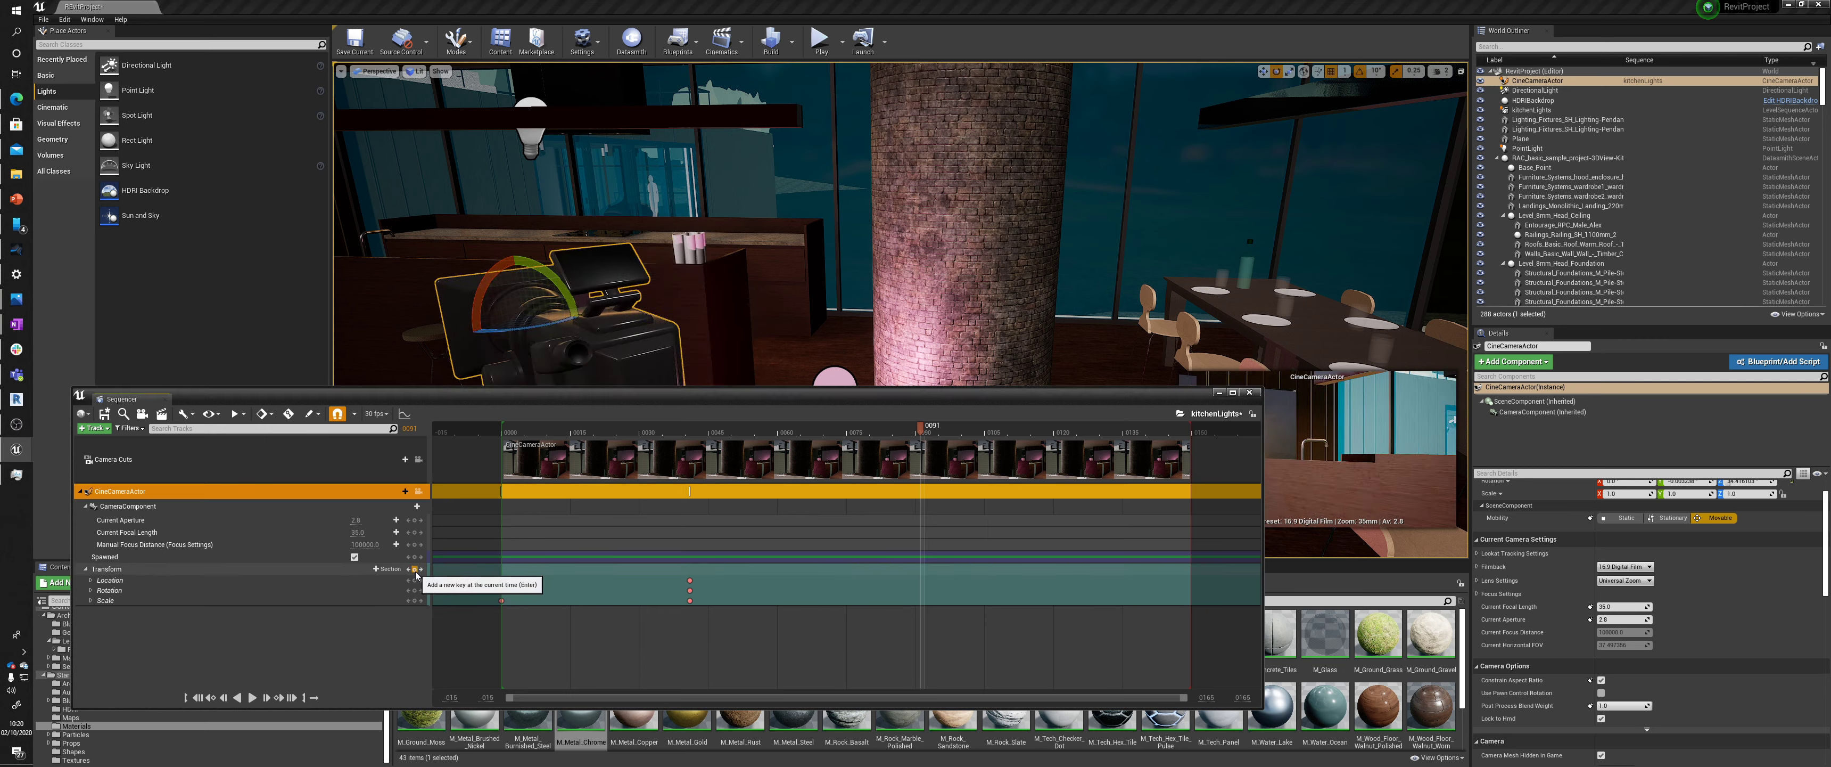
pyautogui.moveTo(775, 284); pyautogui.dragTo(724, 388, button='right')
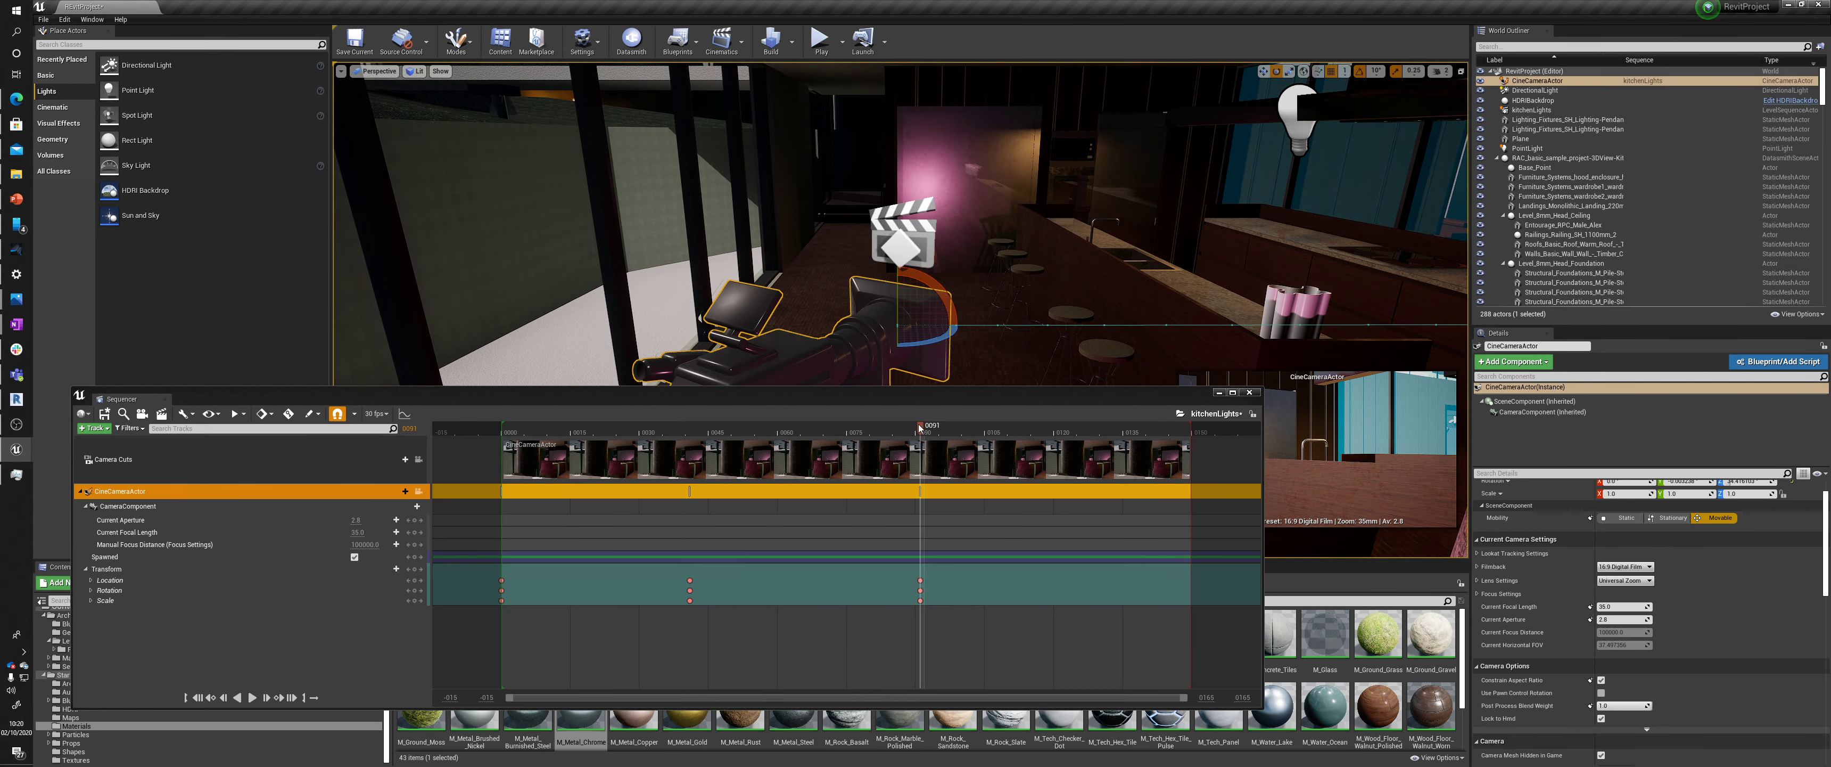
# At frame 131, move the cine camera along the kitchen aisle towards the far pink-lit wall and add a transform keyframe
pyautogui.moveTo(924, 437); pyautogui.dragTo(1107, 436)
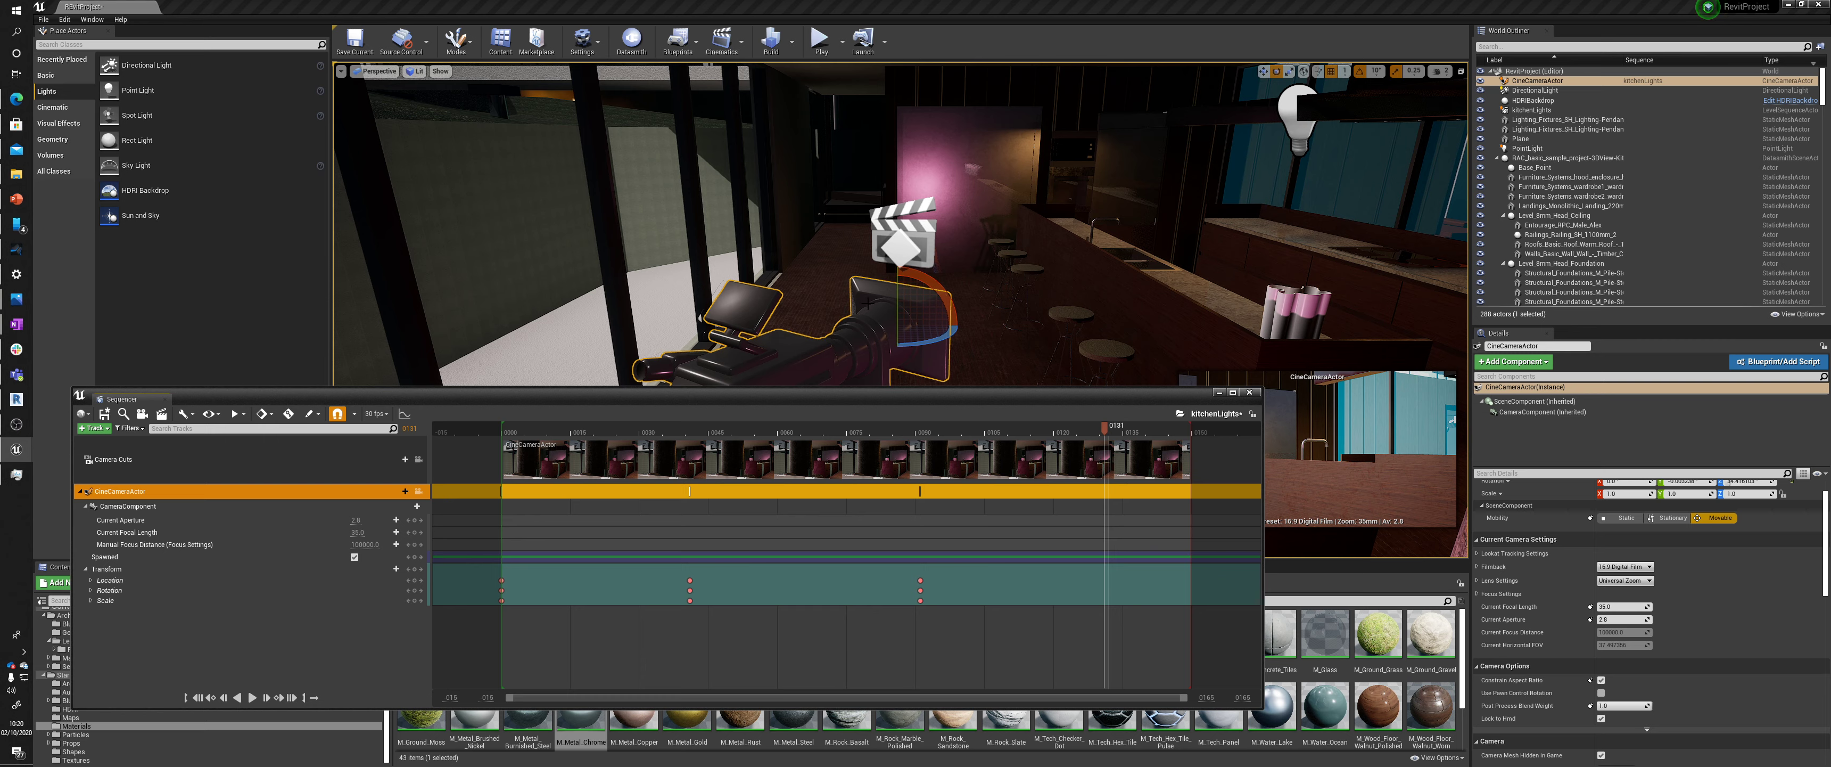
pyautogui.click(875, 322)
pyautogui.press('w')
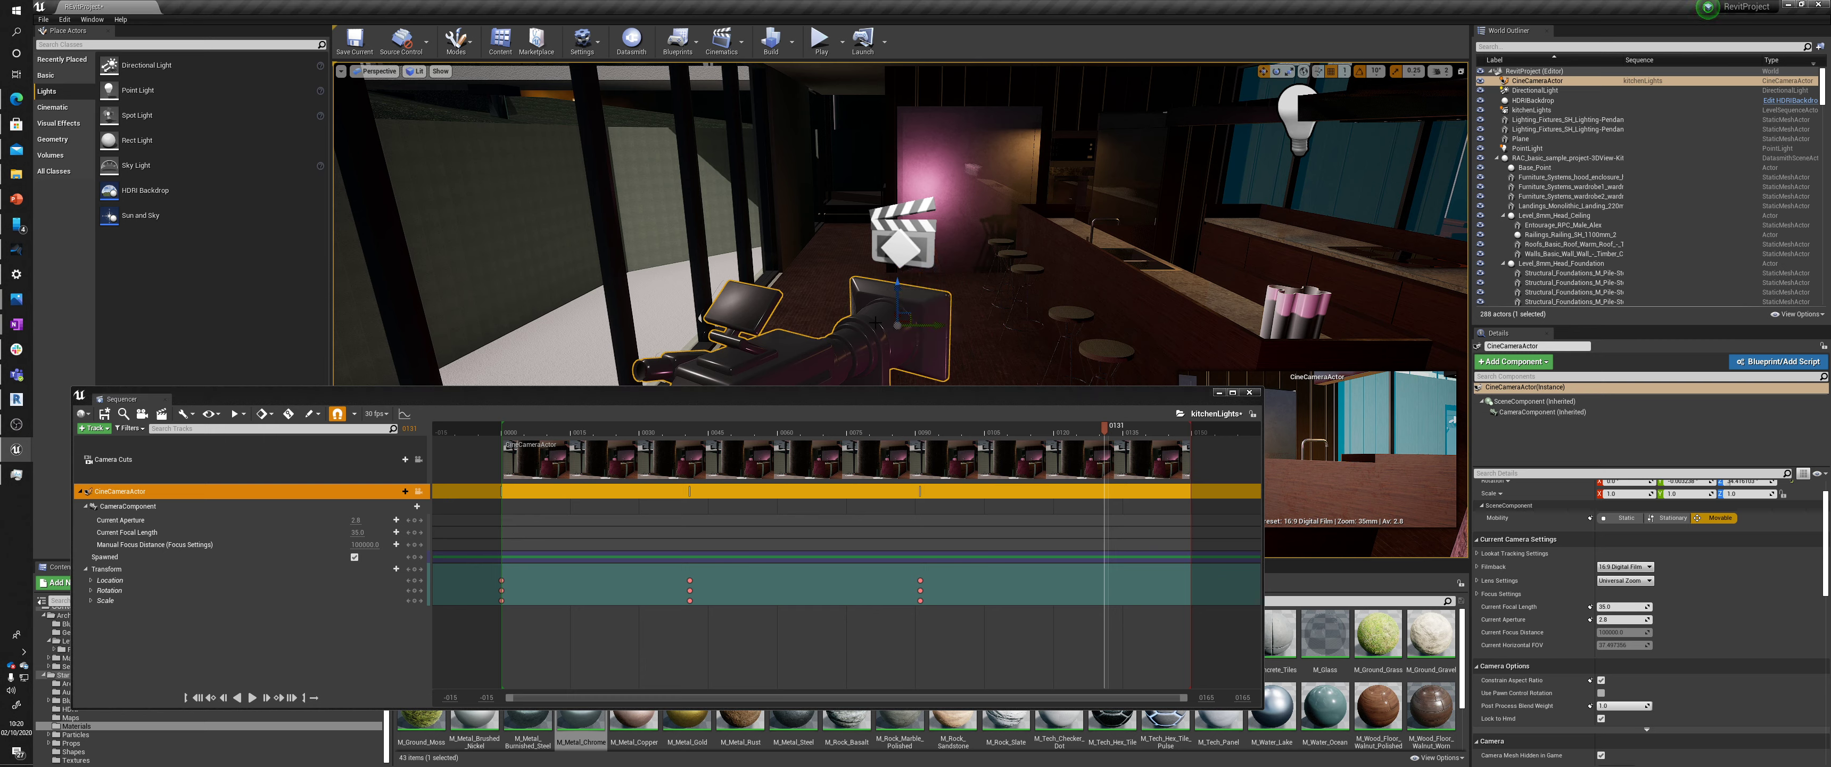
pyautogui.moveTo(895, 318); pyautogui.dragTo(873, 206)
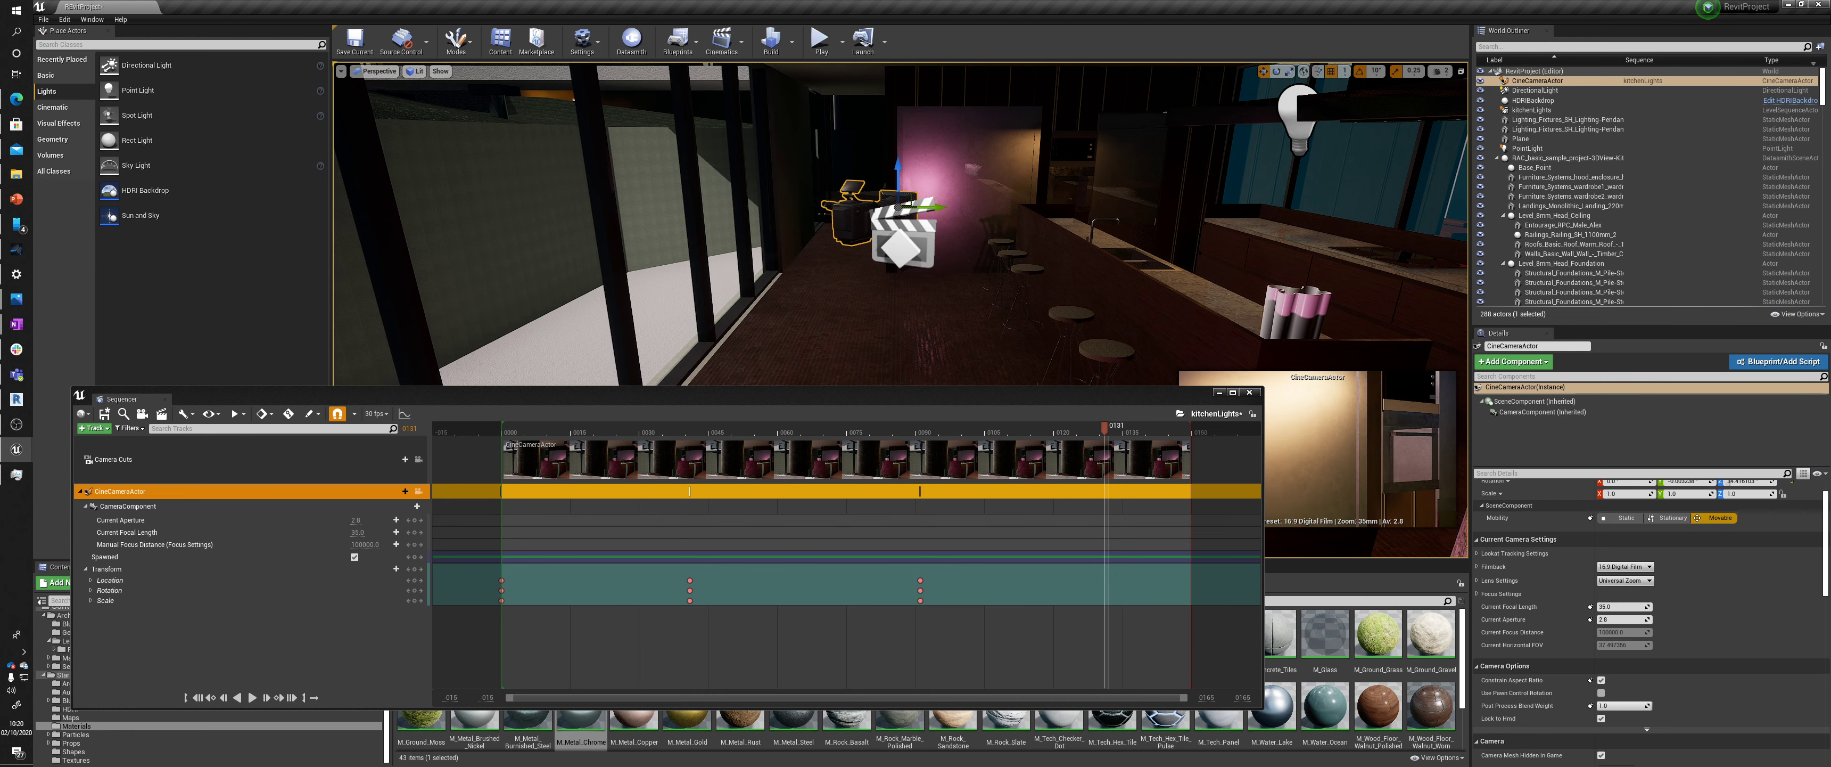
pyautogui.click(416, 569)
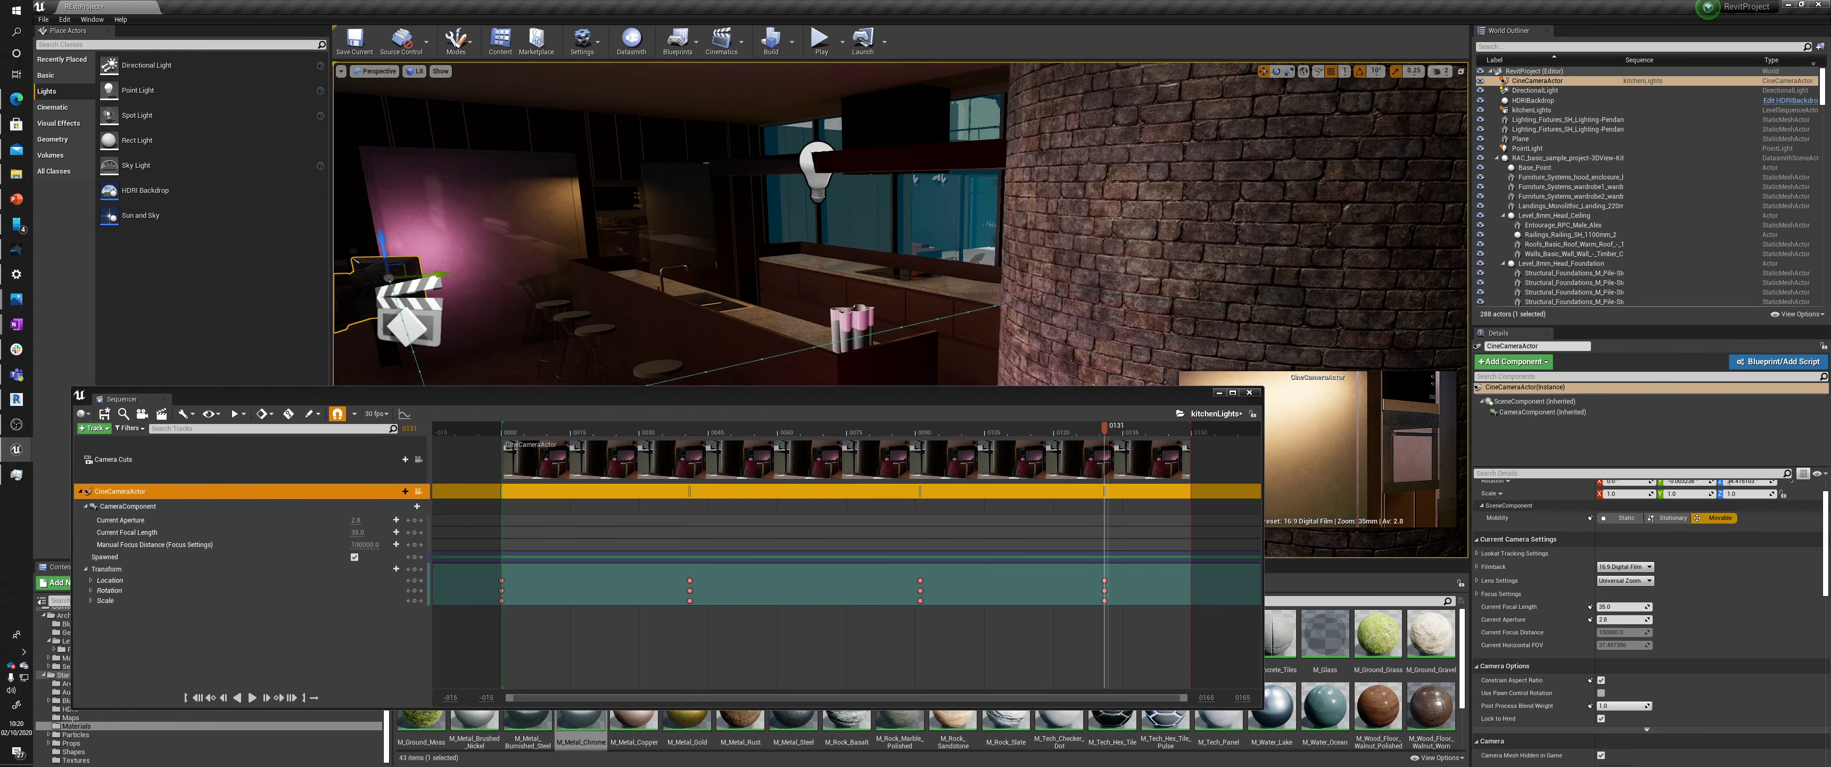
pyautogui.moveTo(668, 313); pyautogui.dragTo(570, 313, button='right')
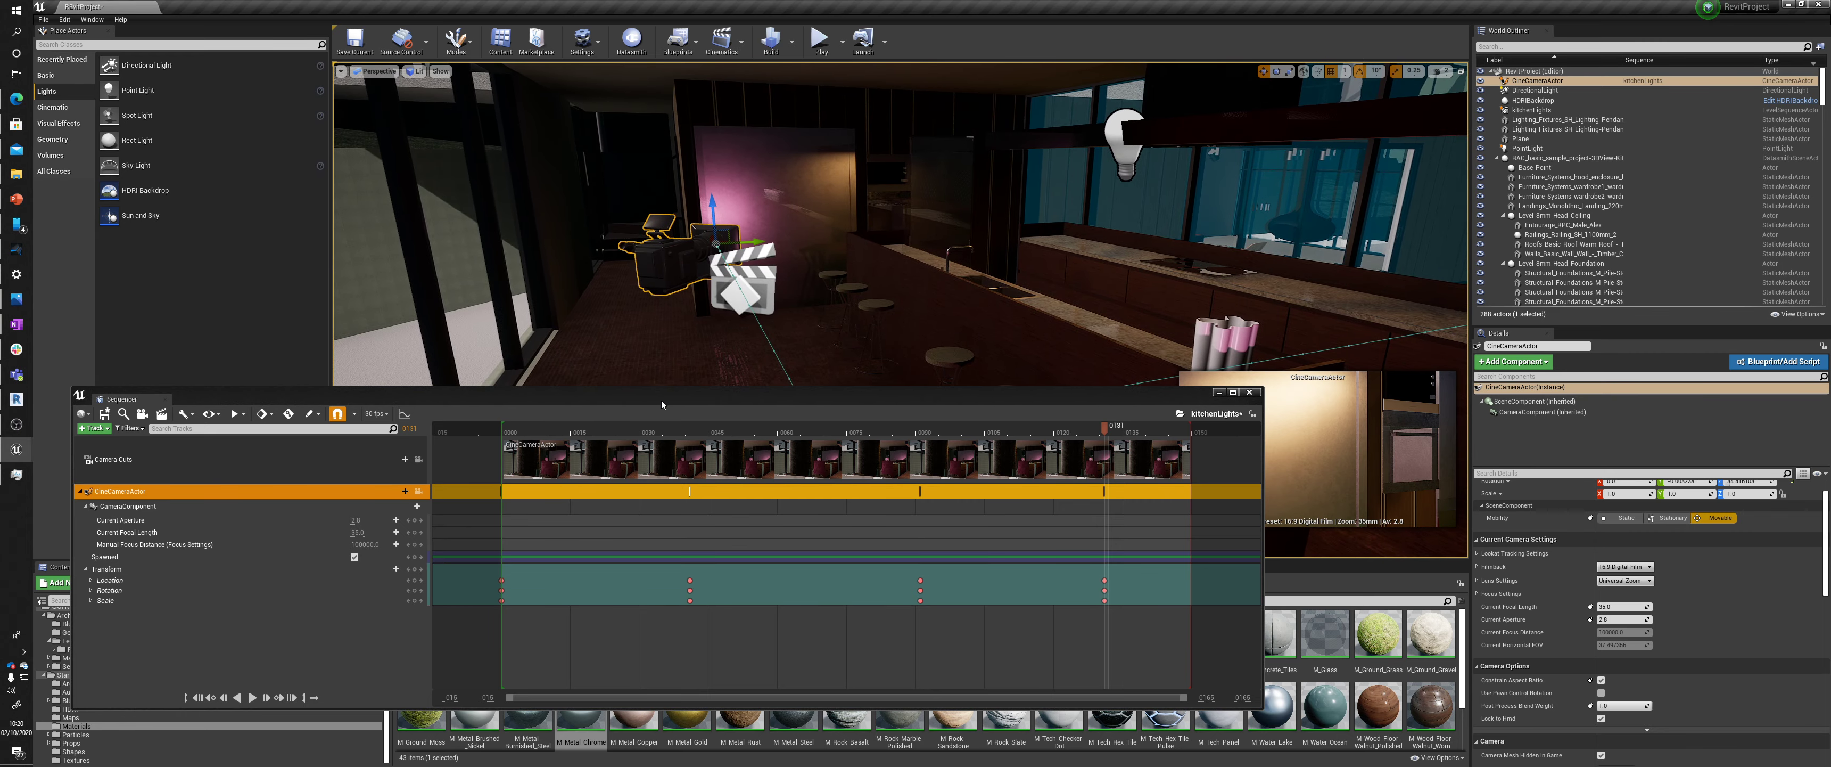
# At frame 145, rotate the cine camera horizontally by about 110° and add a transform keyframe
pyautogui.moveTo(1106, 432); pyautogui.dragTo(1172, 436)
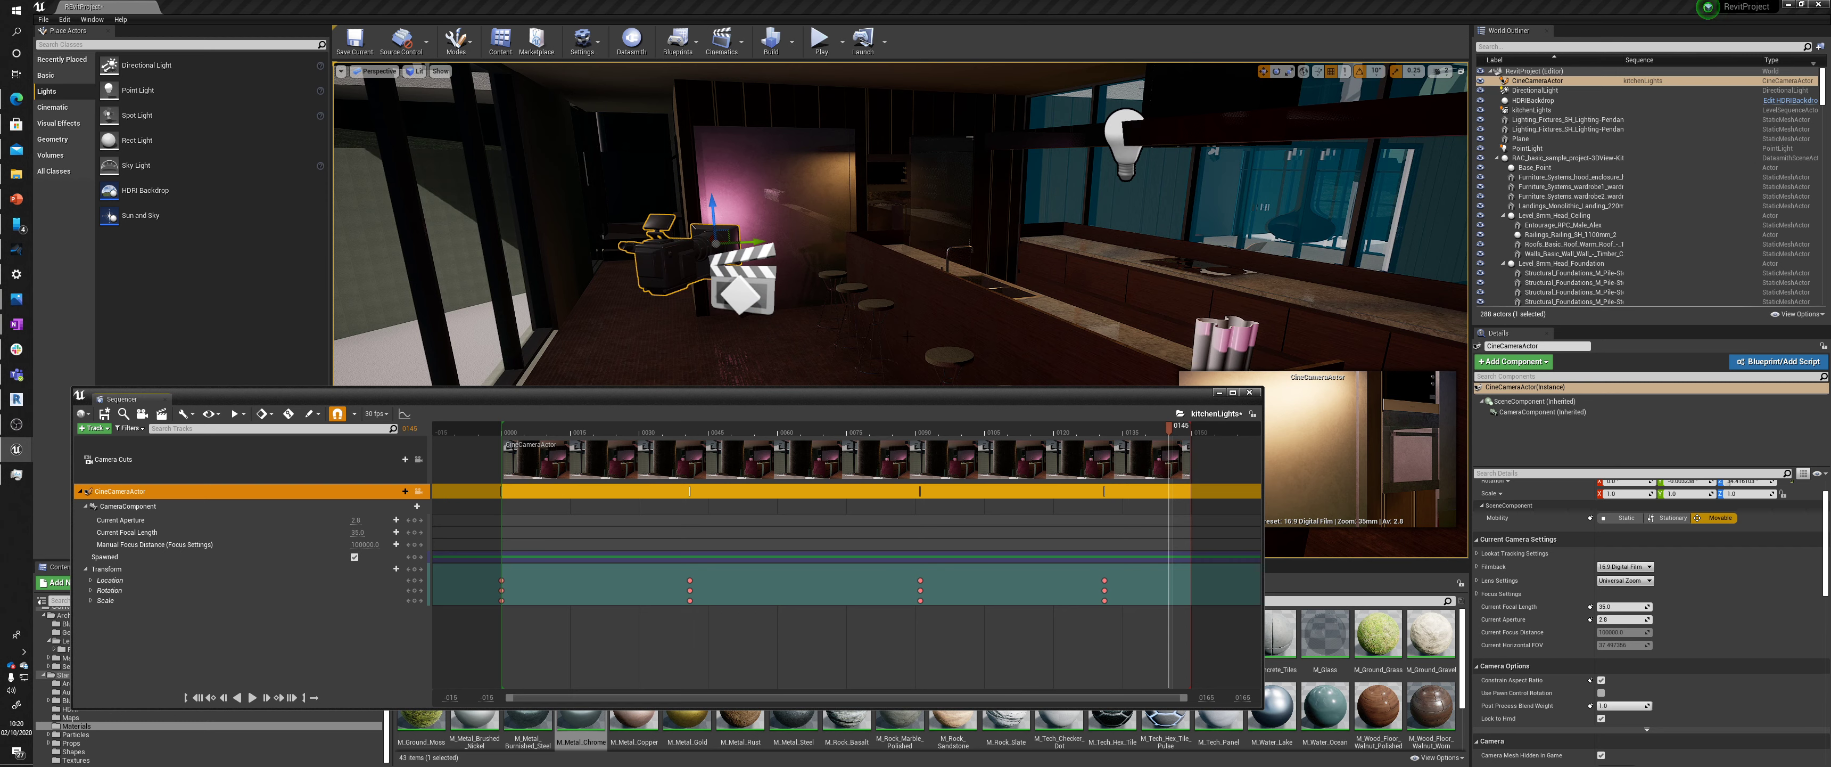
pyautogui.click(721, 53)
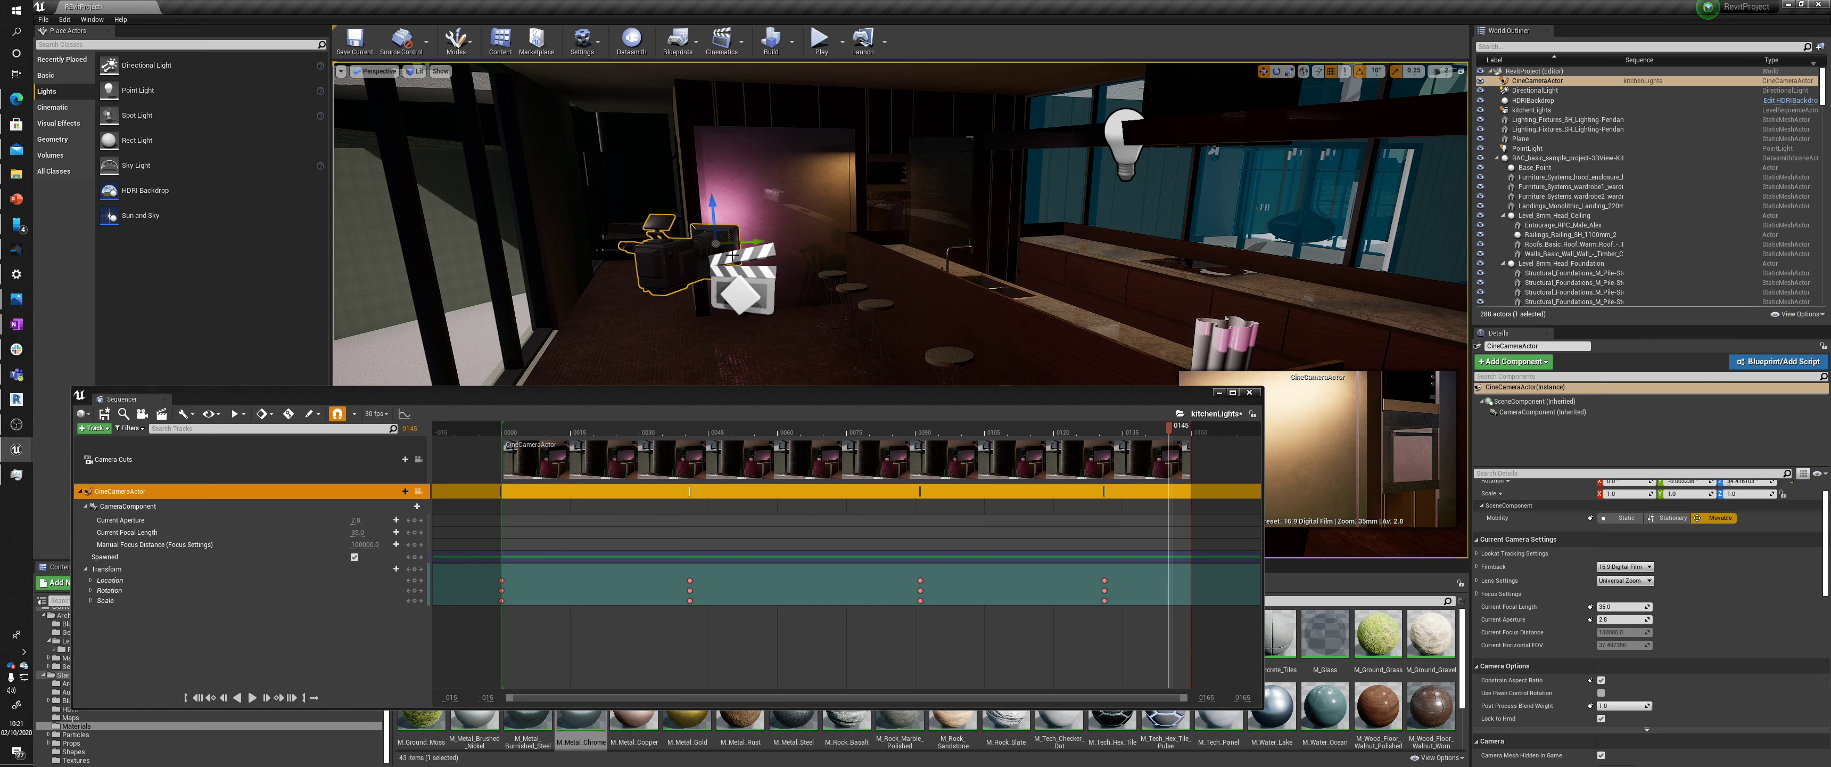
pyautogui.moveTo(691, 250); pyautogui.dragTo(789, 242)
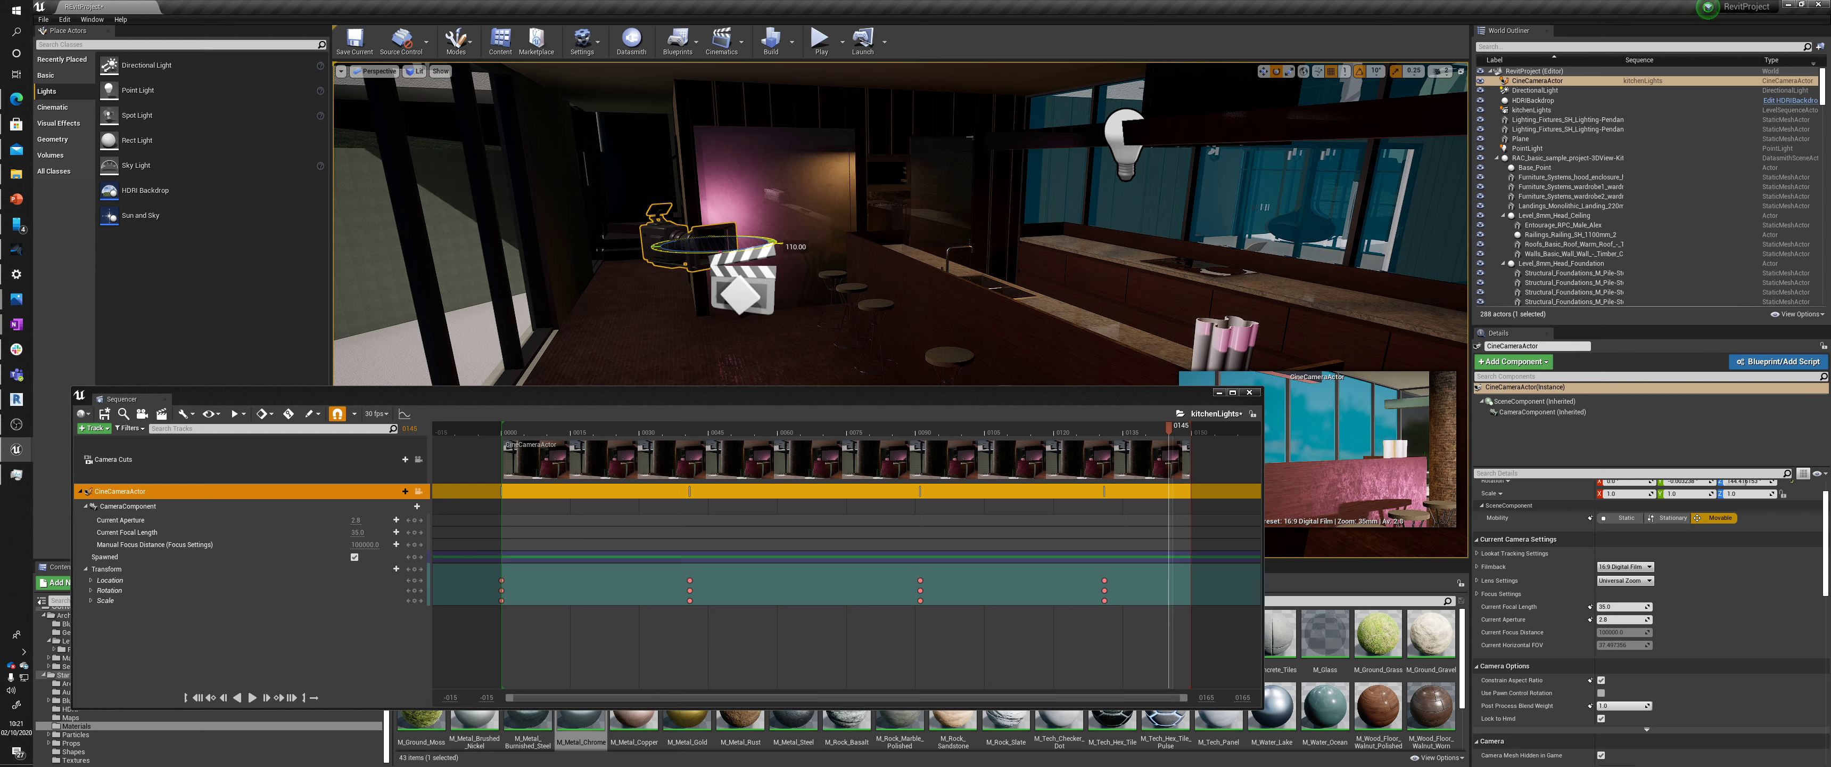
pyautogui.click(415, 570)
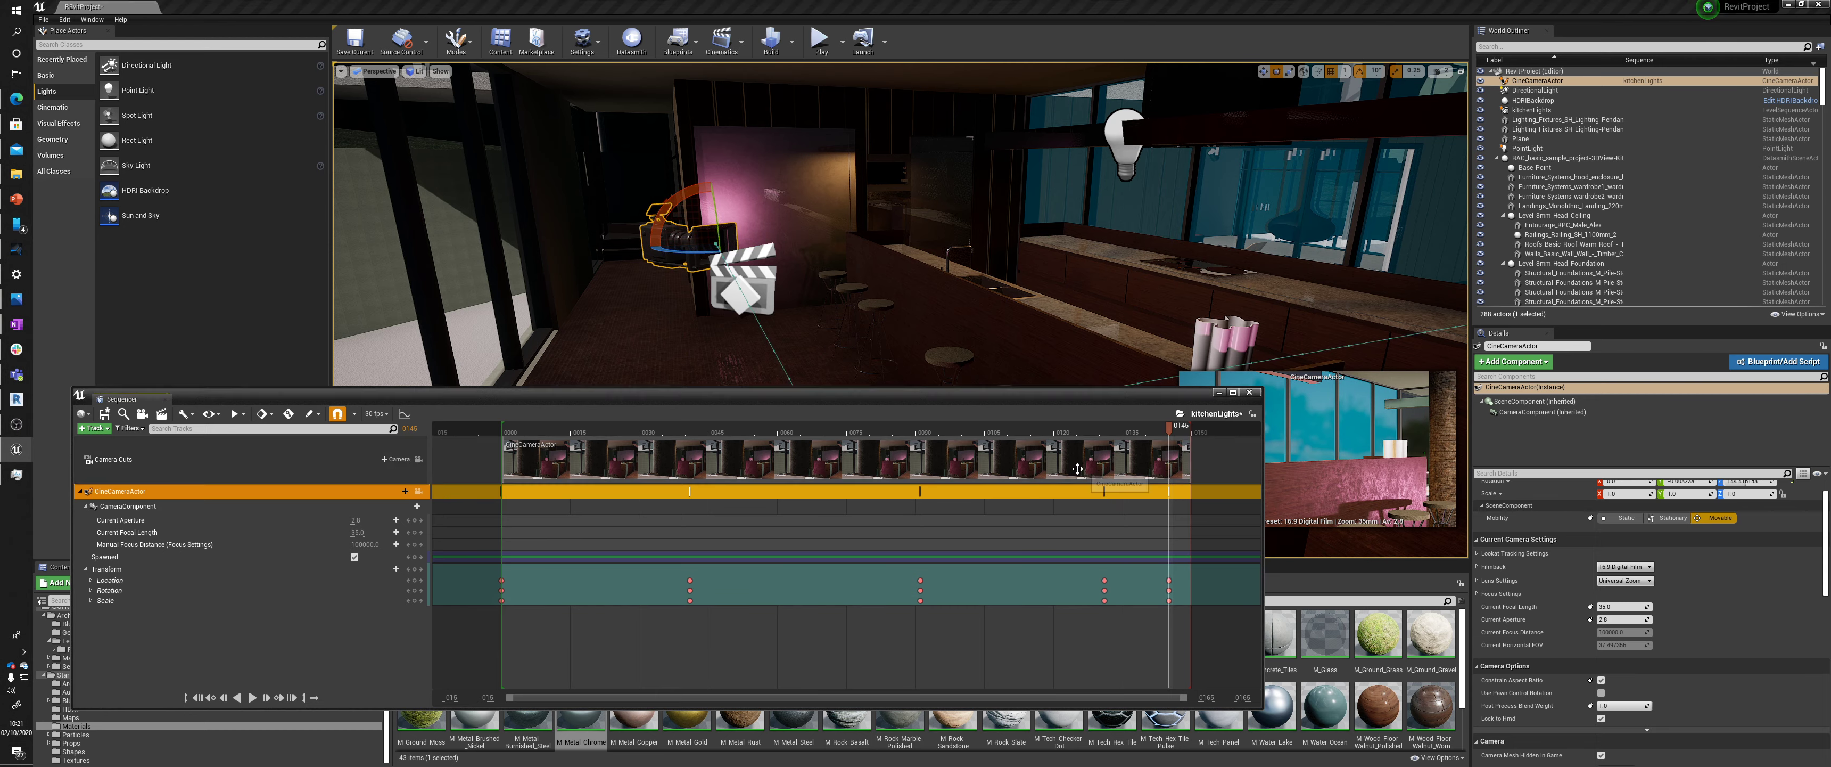
# Scrub the camera animation back to frame 2 and move the Sequencer clear of the view of the brick column
pyautogui.click(1144, 429)
pyautogui.moveTo(1144, 430); pyautogui.dragTo(513, 481)
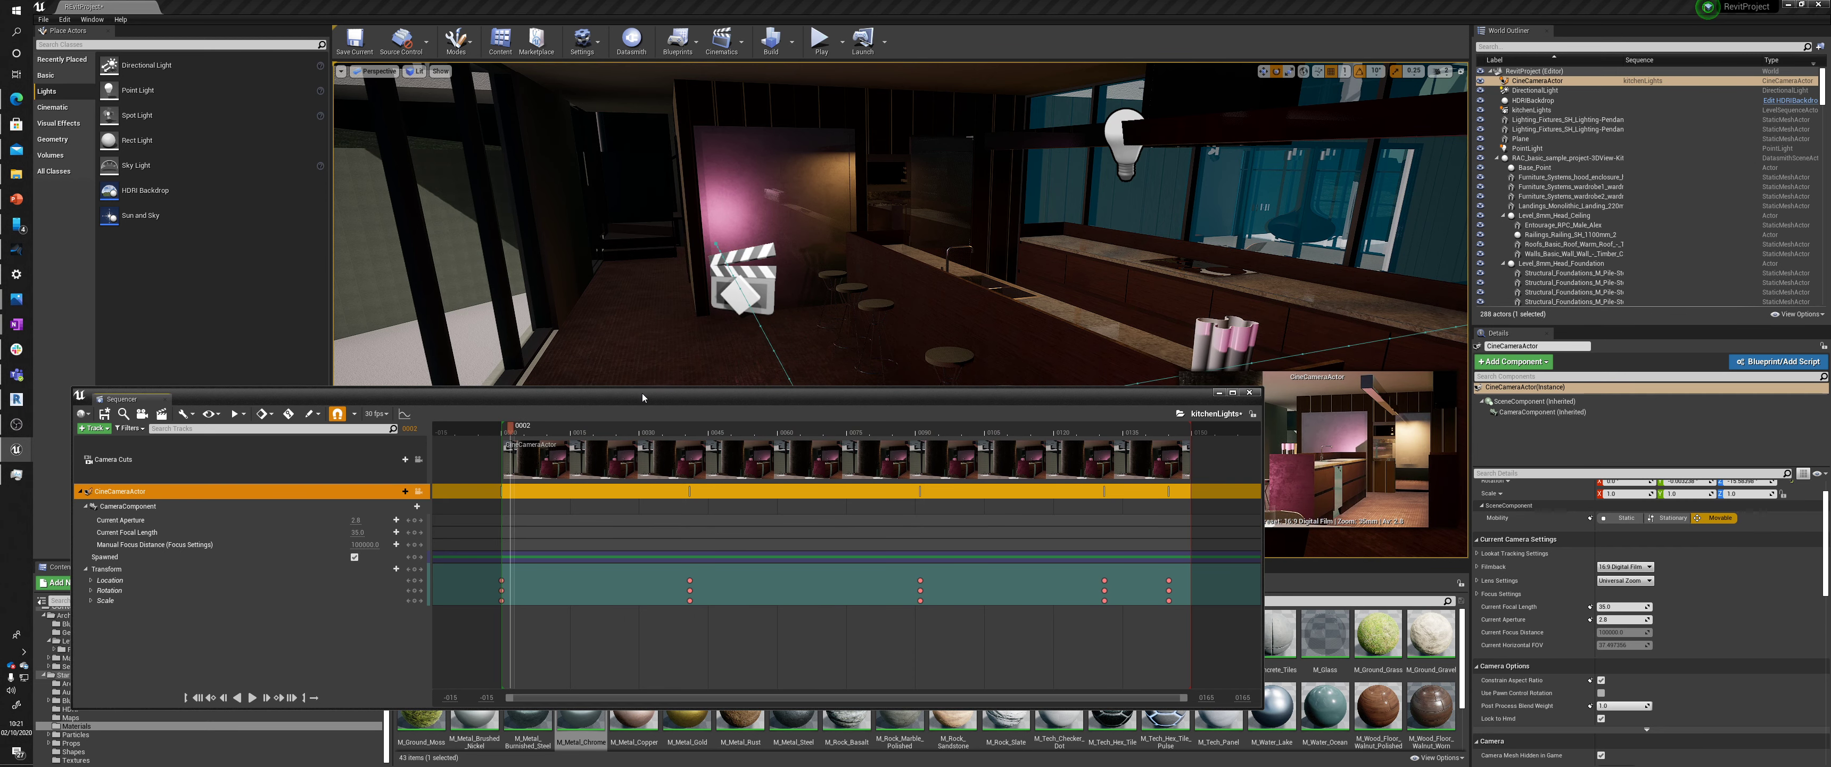
pyautogui.moveTo(643, 397); pyautogui.dragTo(1115, 568)
pyautogui.moveTo(1088, 407); pyautogui.dragTo(1028, 404, button='right')
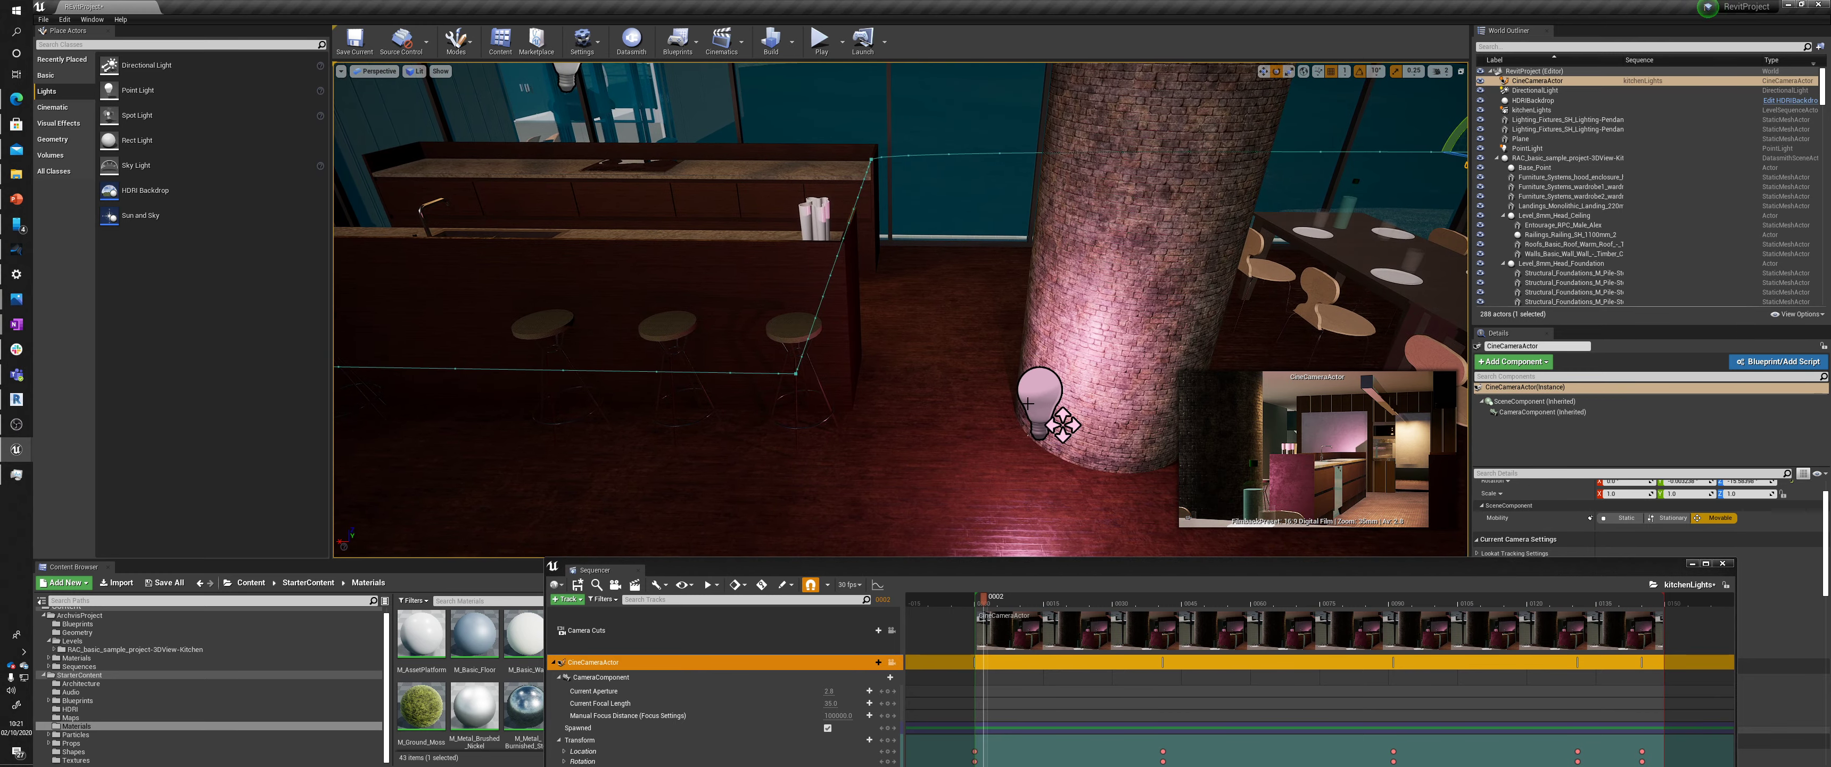
# Select the point light at the base of the brick column and add it to the kitchenLights sequence with the playhead at frame 90
pyautogui.click(1036, 405)
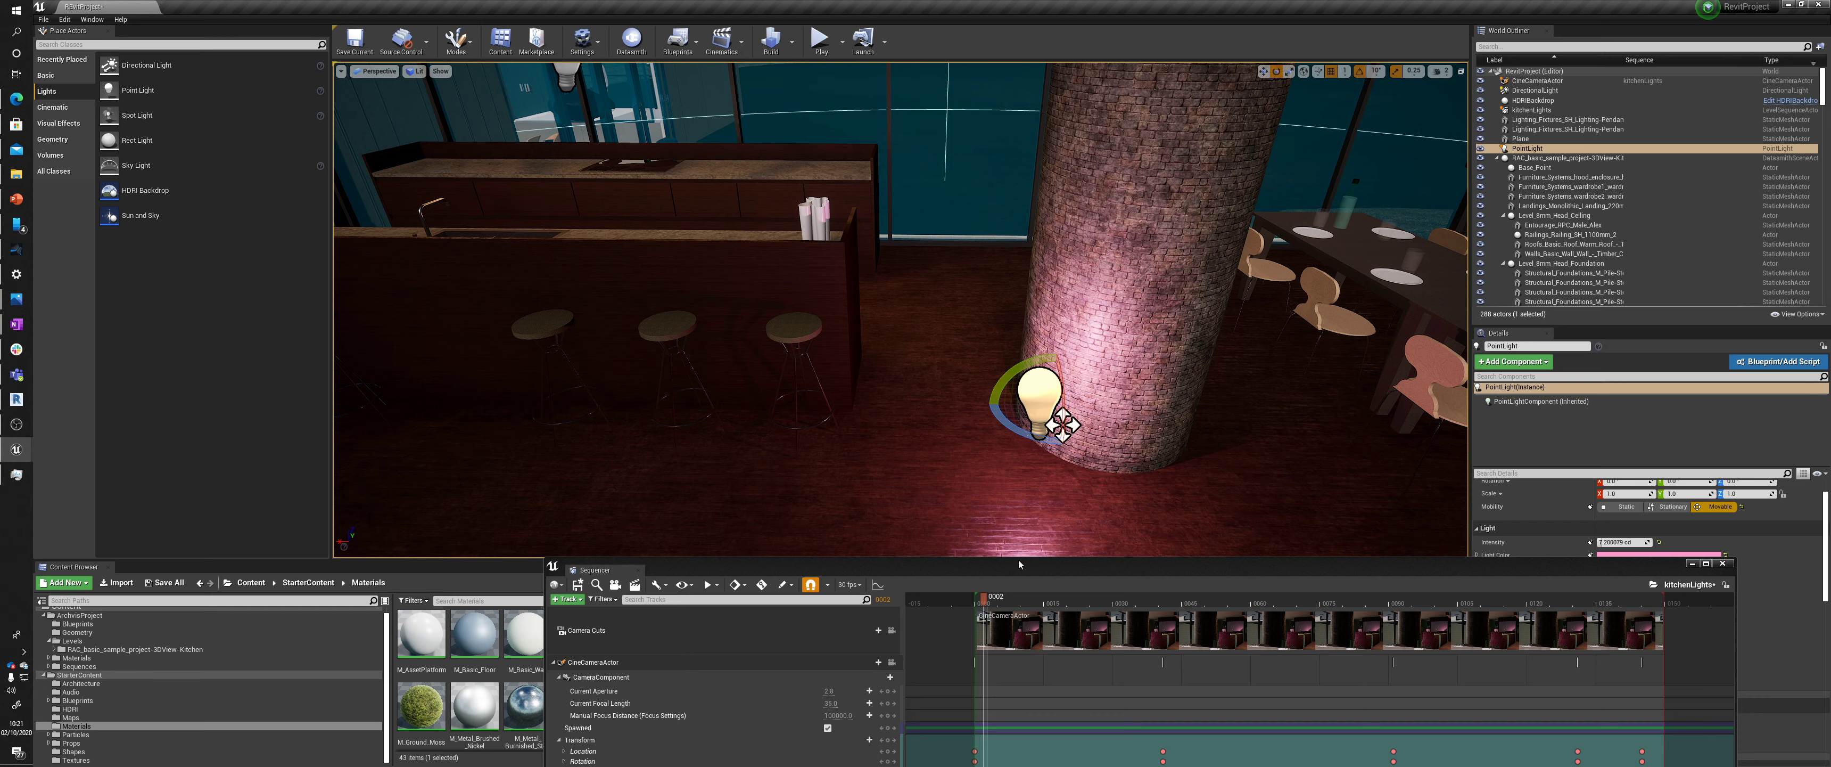
pyautogui.moveTo(1018, 564); pyautogui.dragTo(1033, 488)
pyautogui.moveTo(1099, 532); pyautogui.dragTo(1094, 525)
pyautogui.moveTo(1104, 456); pyautogui.dragTo(1047, 398)
pyautogui.click(1528, 148)
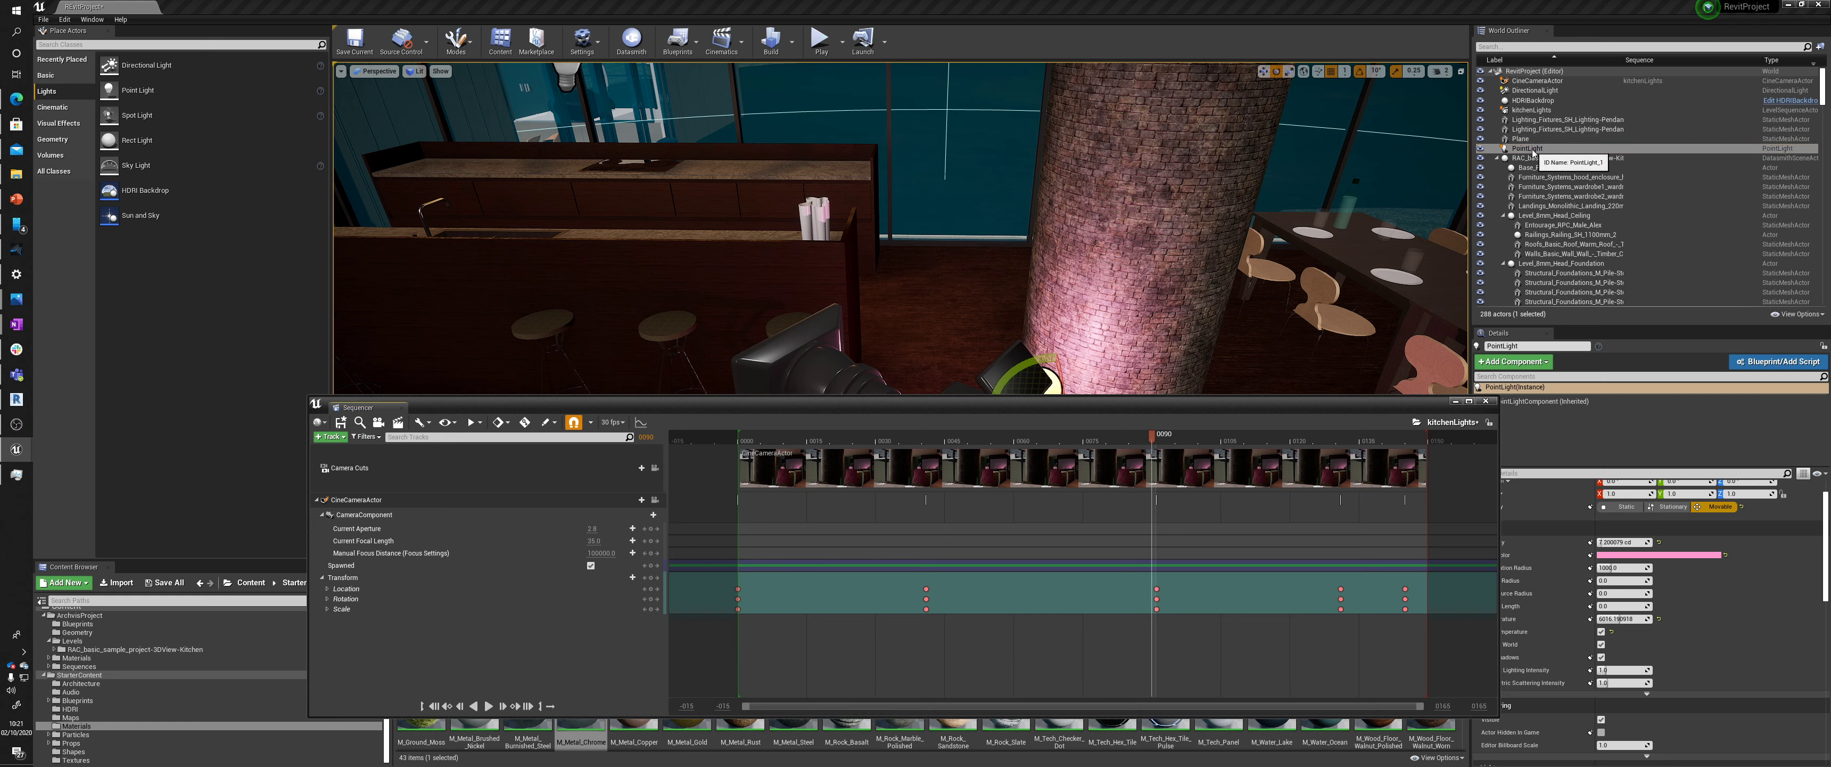
pyautogui.click(1277, 251)
pyautogui.moveTo(418, 658); pyautogui.dragTo(414, 655)
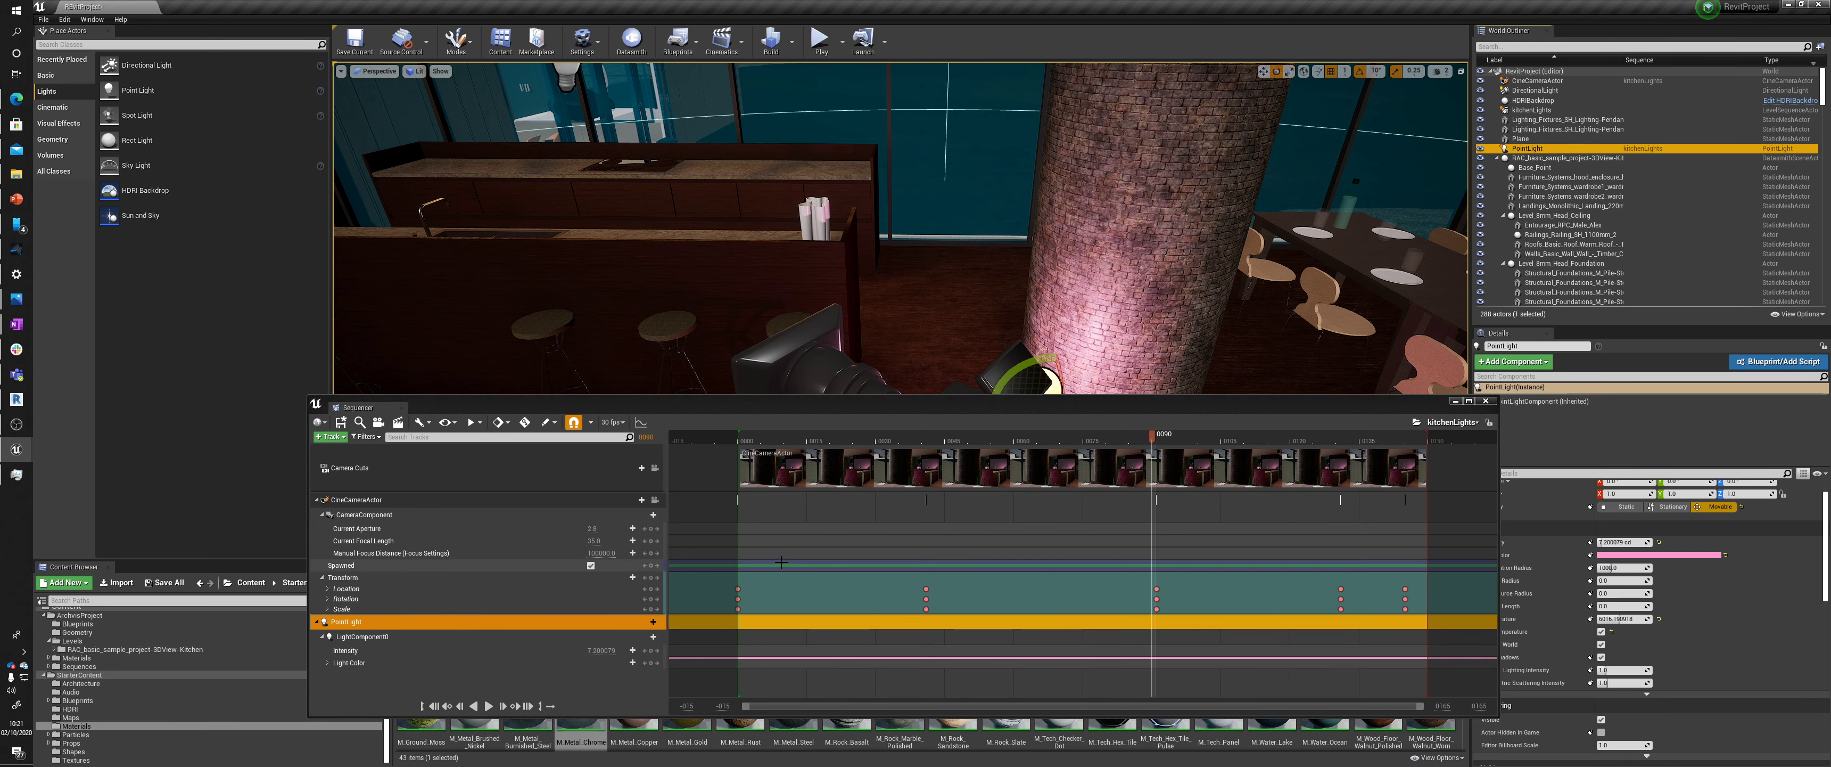
# Add a Transform track to the point light's LightComponent and key it at frame 90
pyautogui.click(651, 651)
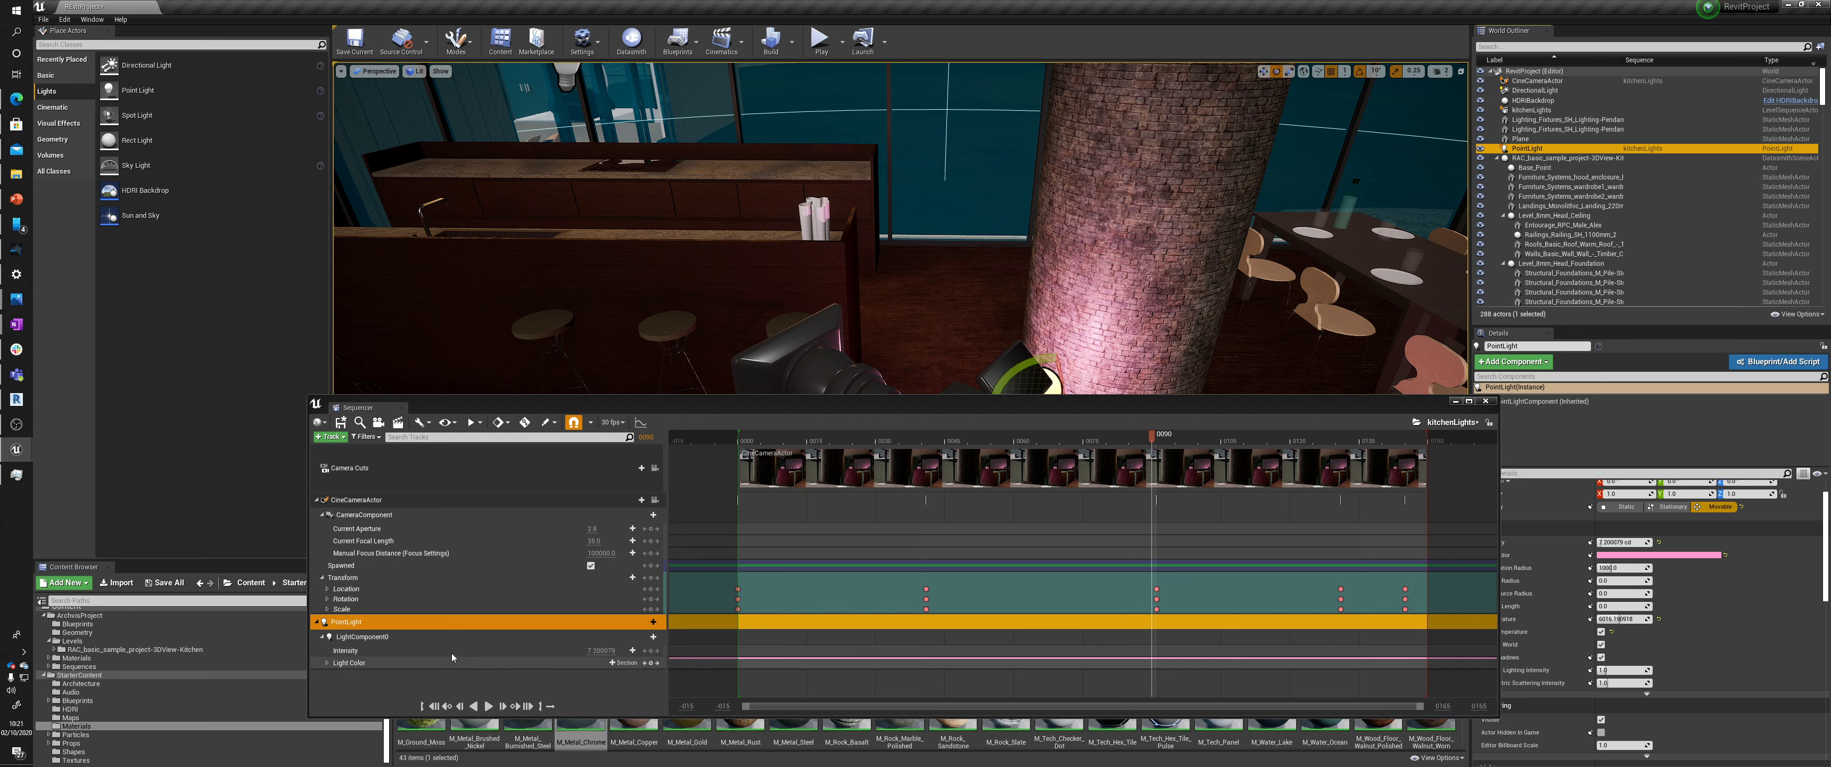
pyautogui.click(650, 637)
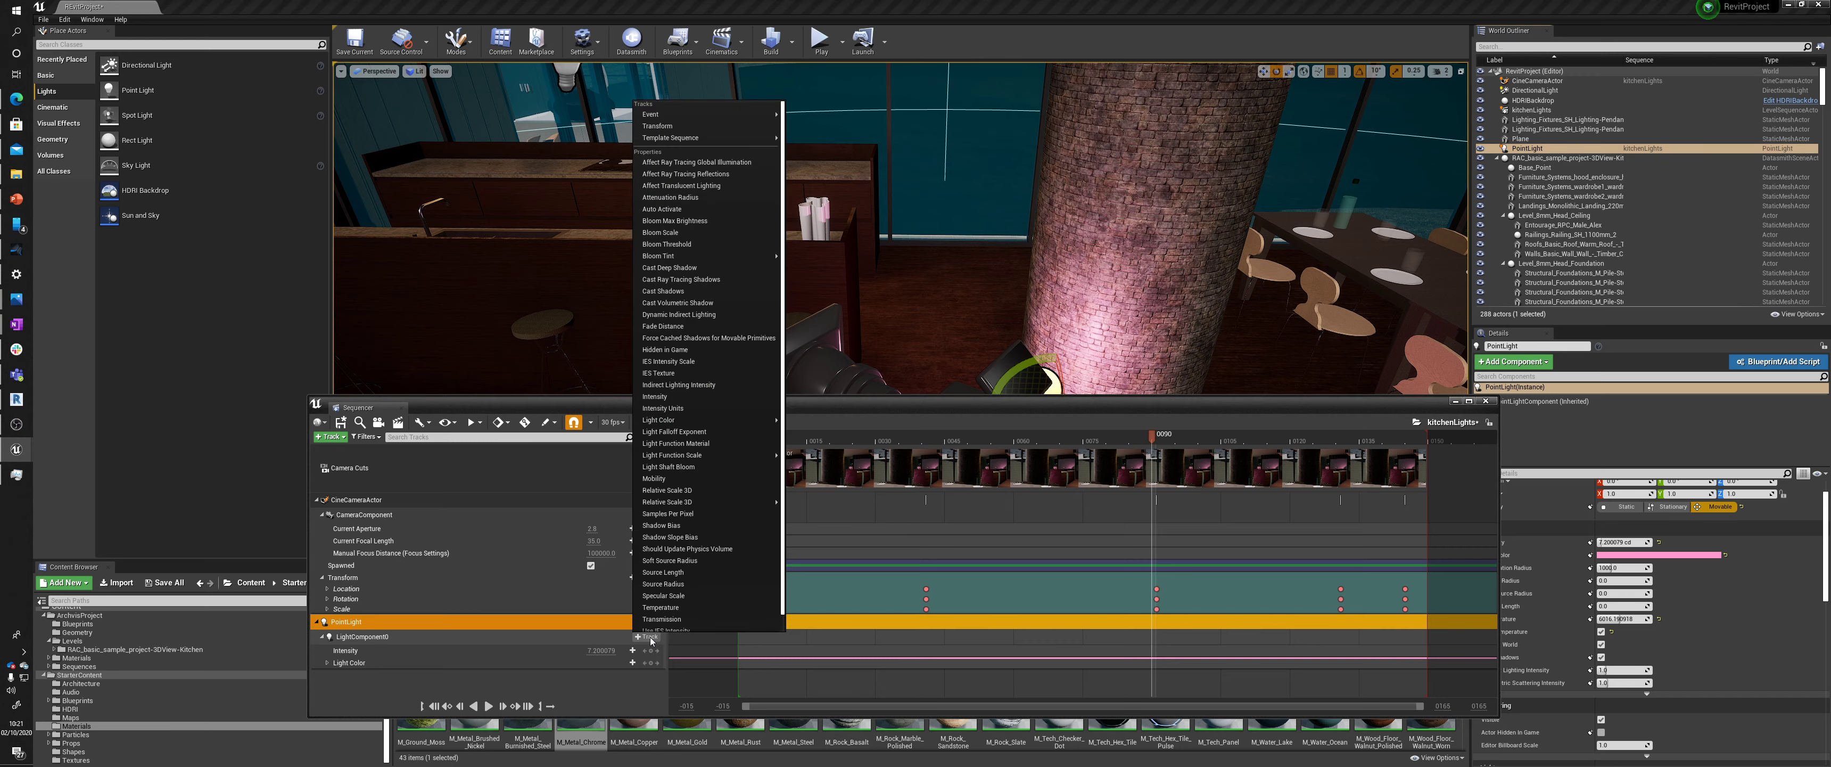
pyautogui.click(713, 126)
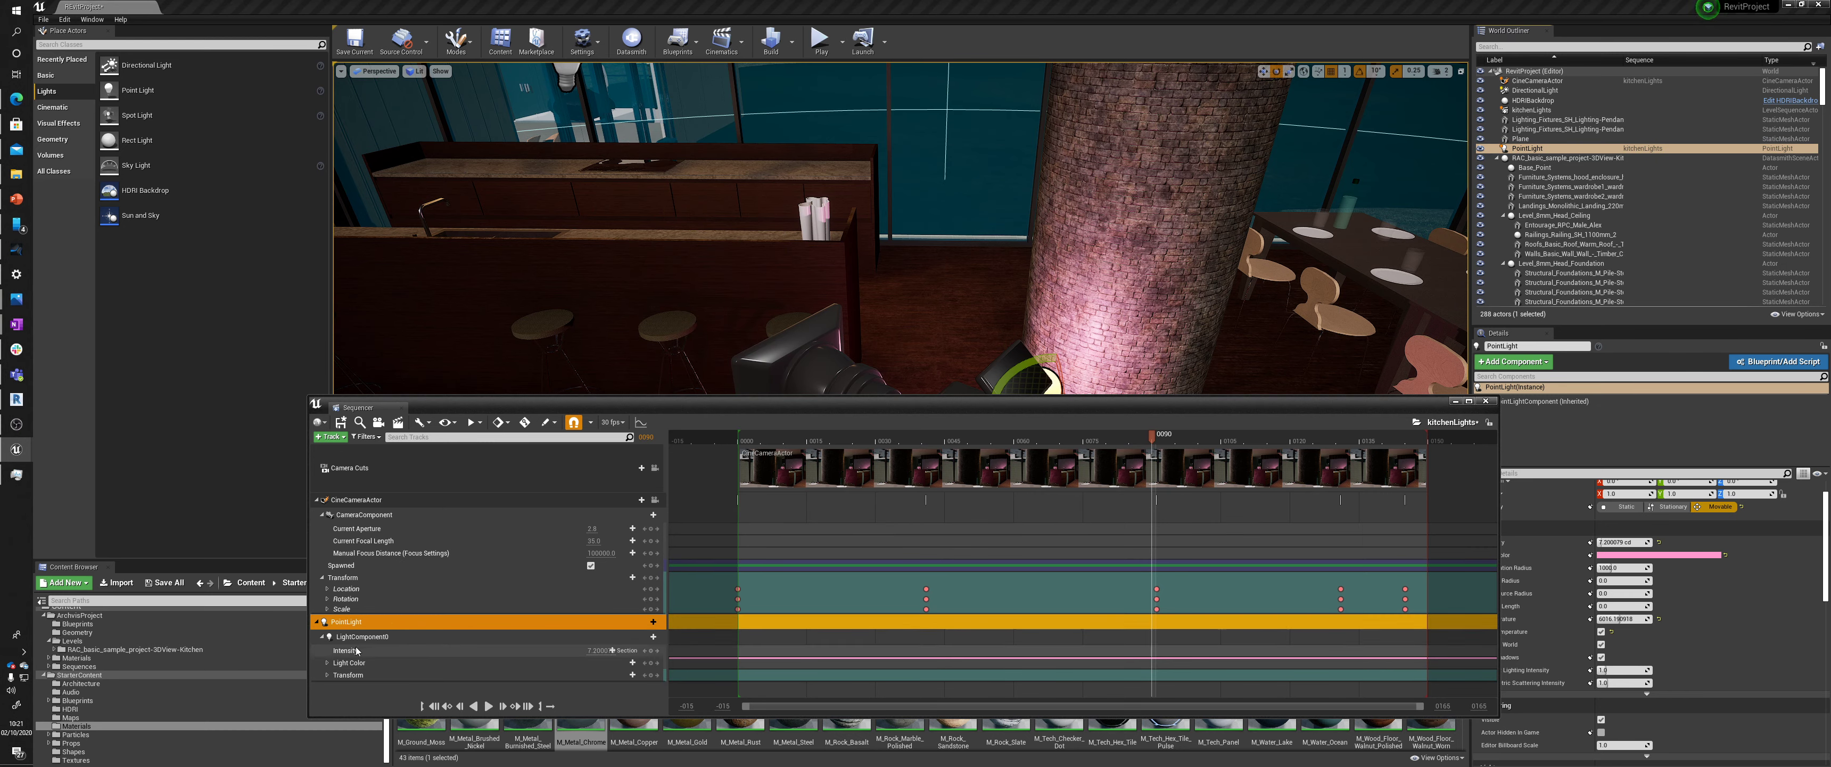
pyautogui.click(326, 674)
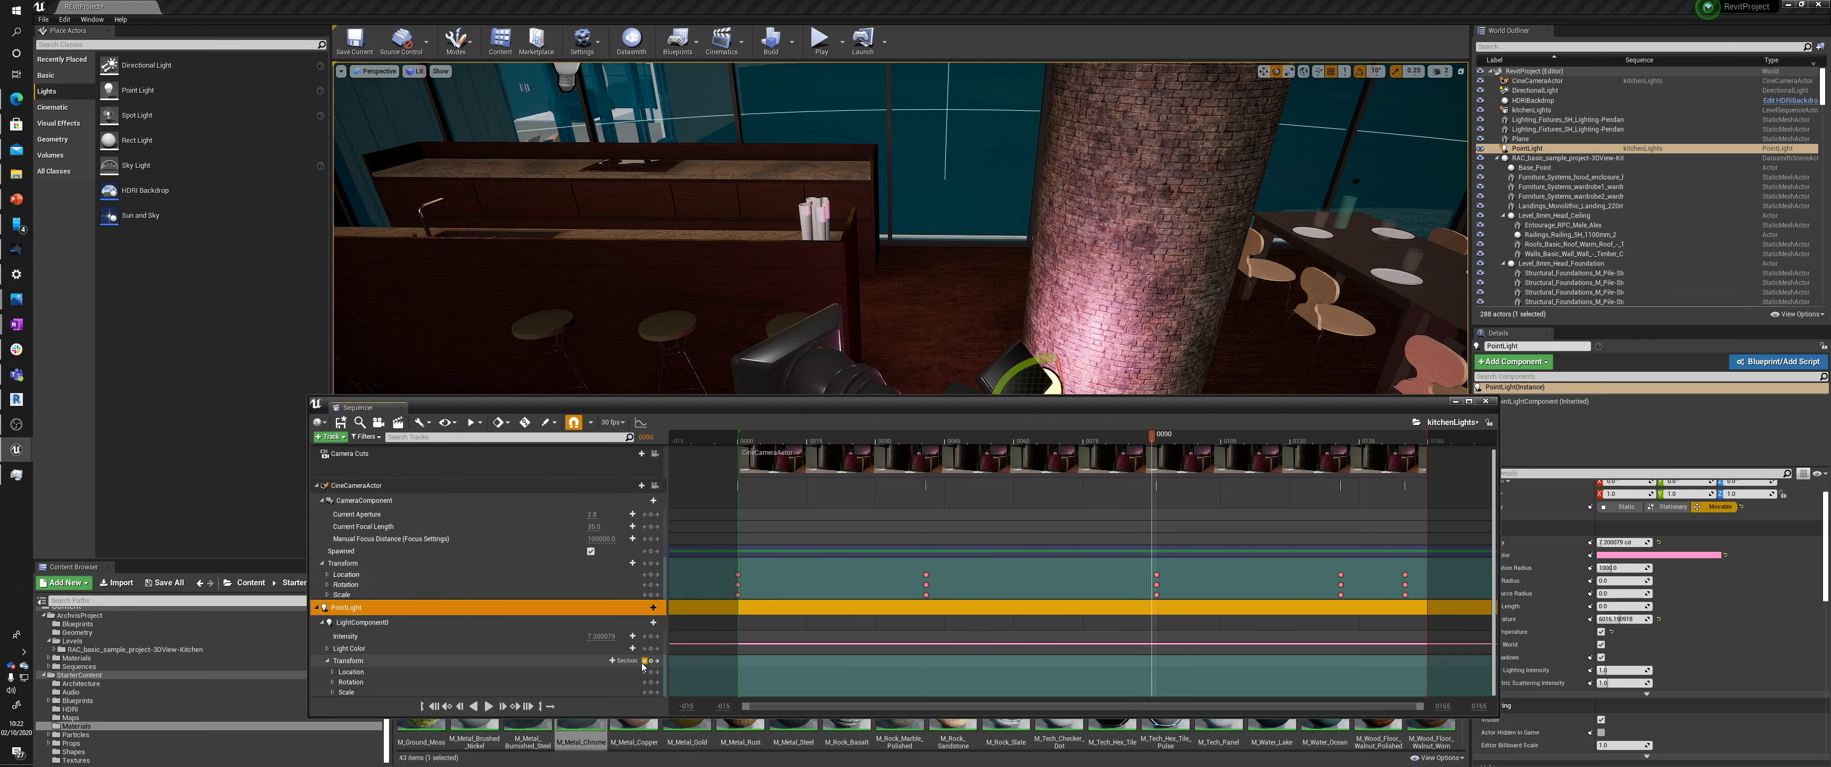
pyautogui.click(652, 667)
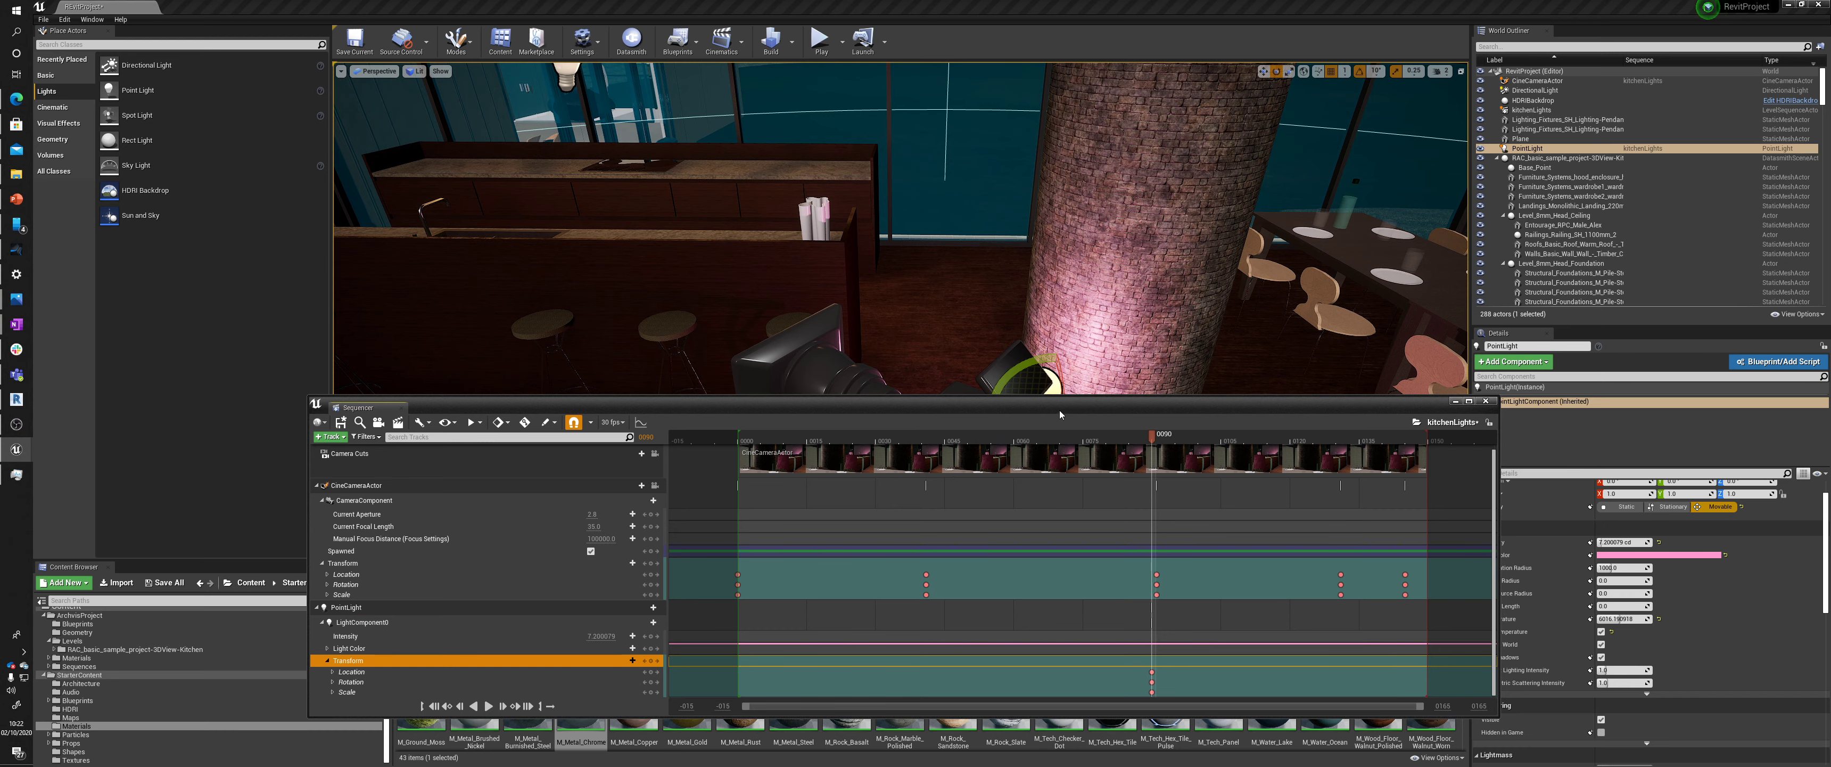
# At frame 130, move the point light from the brick column past the bar stools to the counter's far end and add a transform keyframe
pyautogui.moveTo(1153, 441); pyautogui.dragTo(1264, 447)
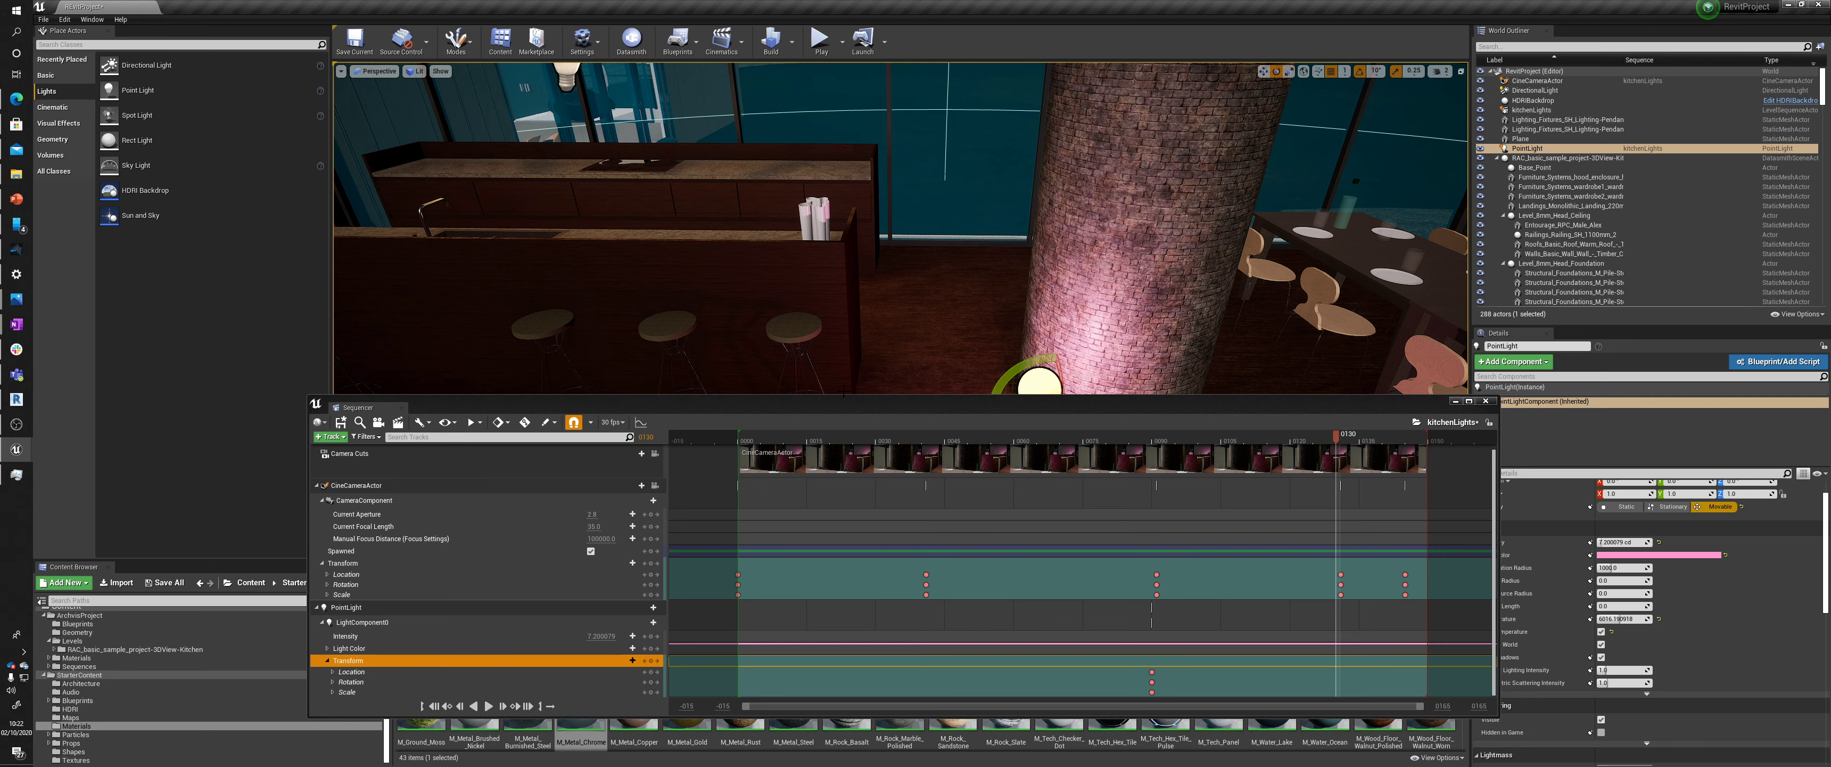
pyautogui.moveTo(843, 408); pyautogui.dragTo(845, 447)
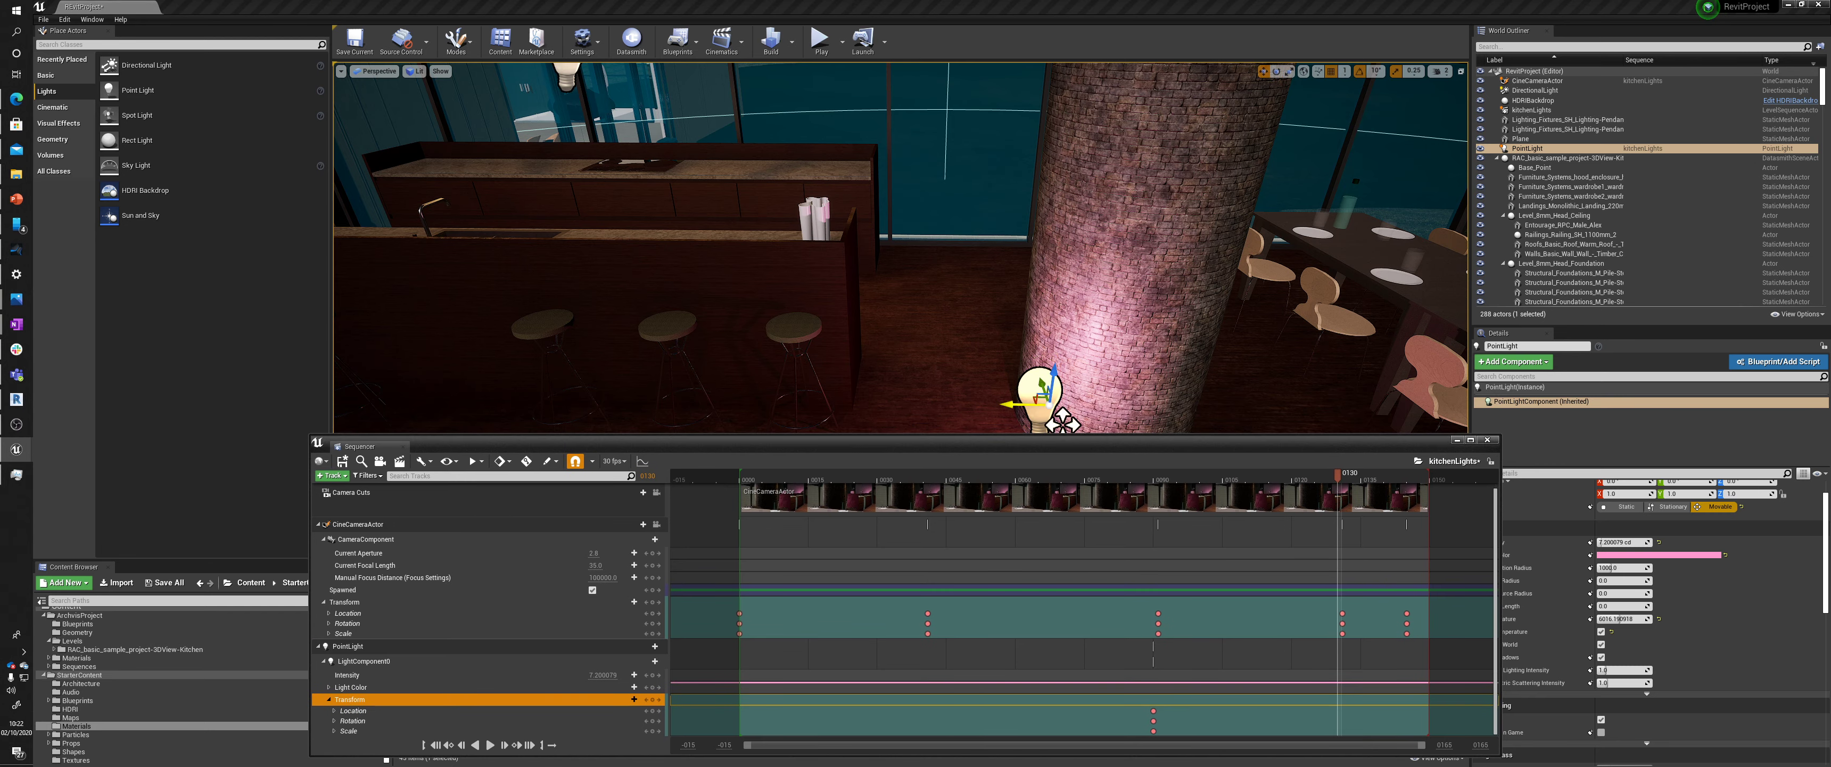
pyautogui.moveTo(1063, 422); pyautogui.dragTo(384, 414)
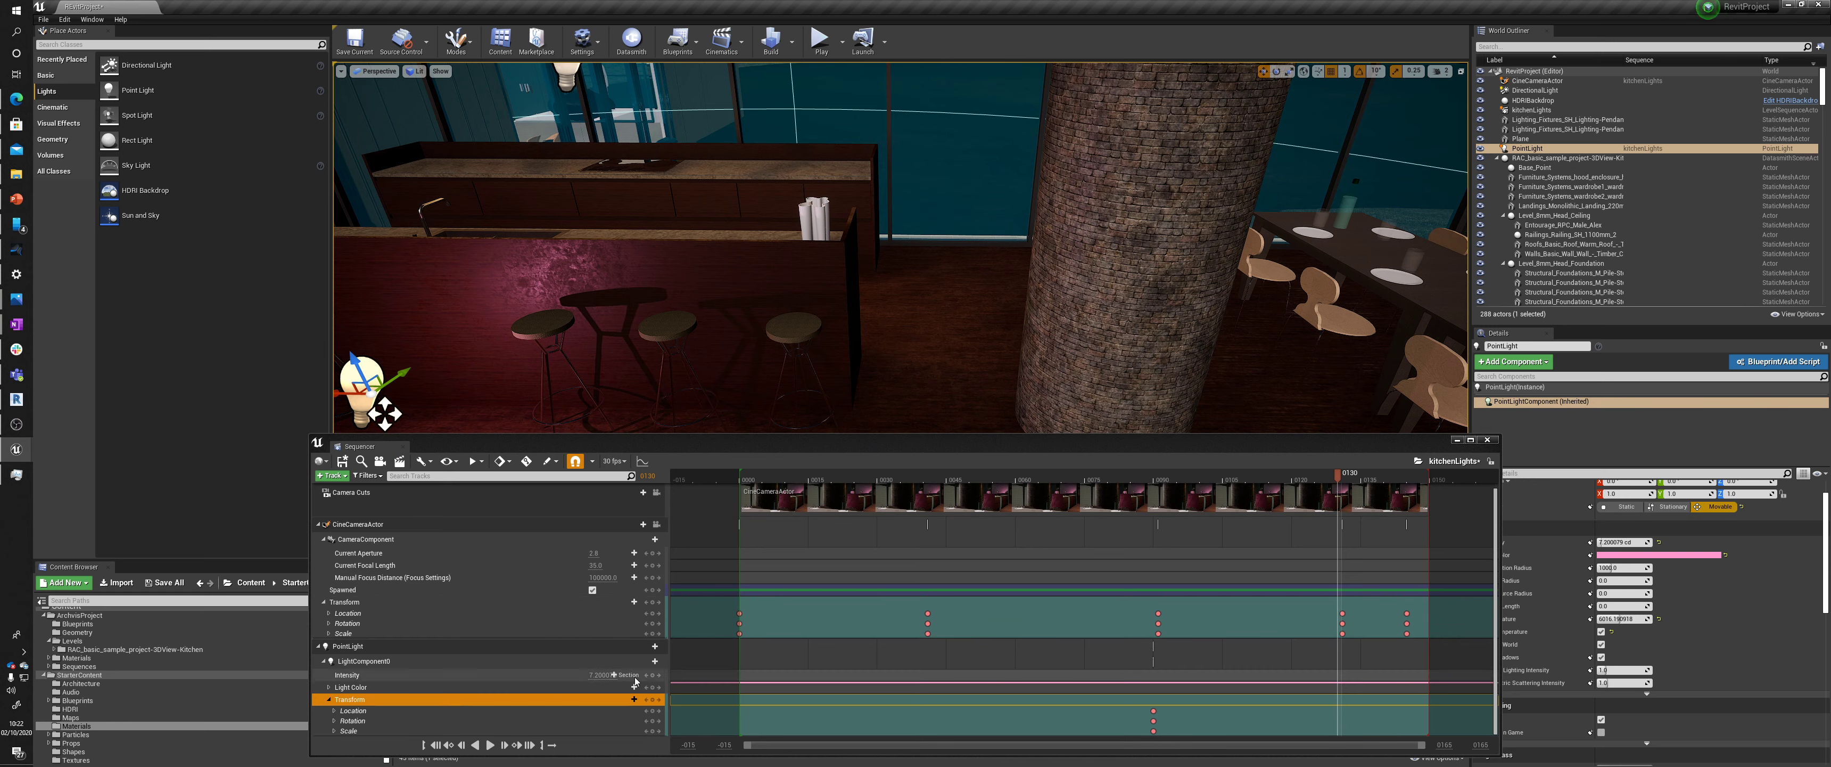
pyautogui.click(634, 699)
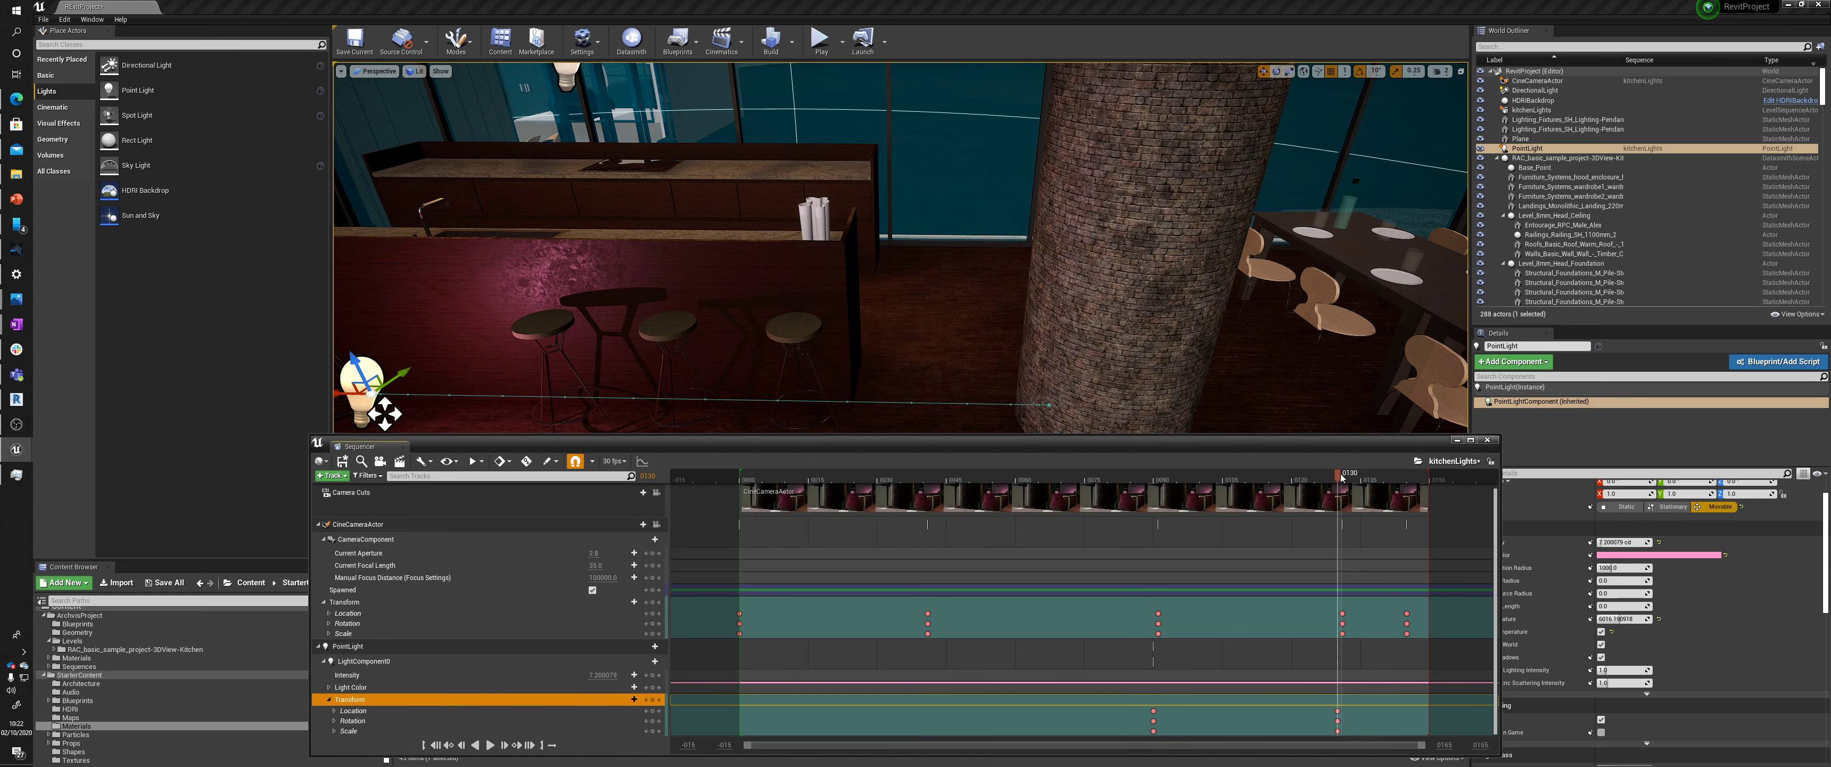
# Scrub through the point light's movement to frame 110 and key its Light Color there with the red channel at 0.0
pyautogui.moveTo(1342, 478); pyautogui.dragTo(951, 477)
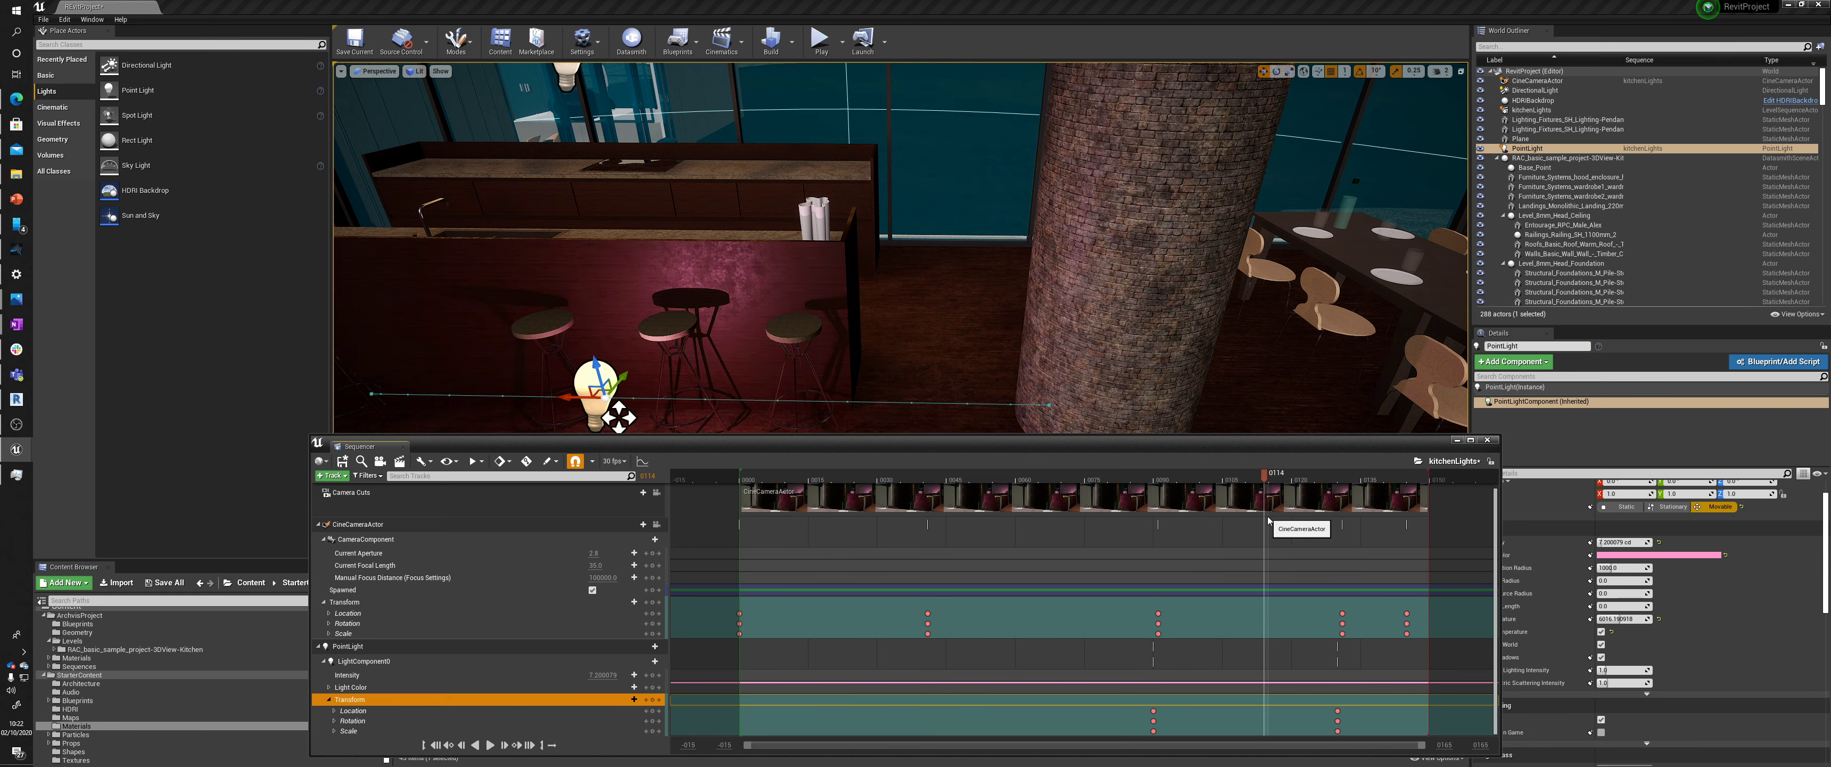
pyautogui.moveTo(1269, 519); pyautogui.dragTo(1251, 550)
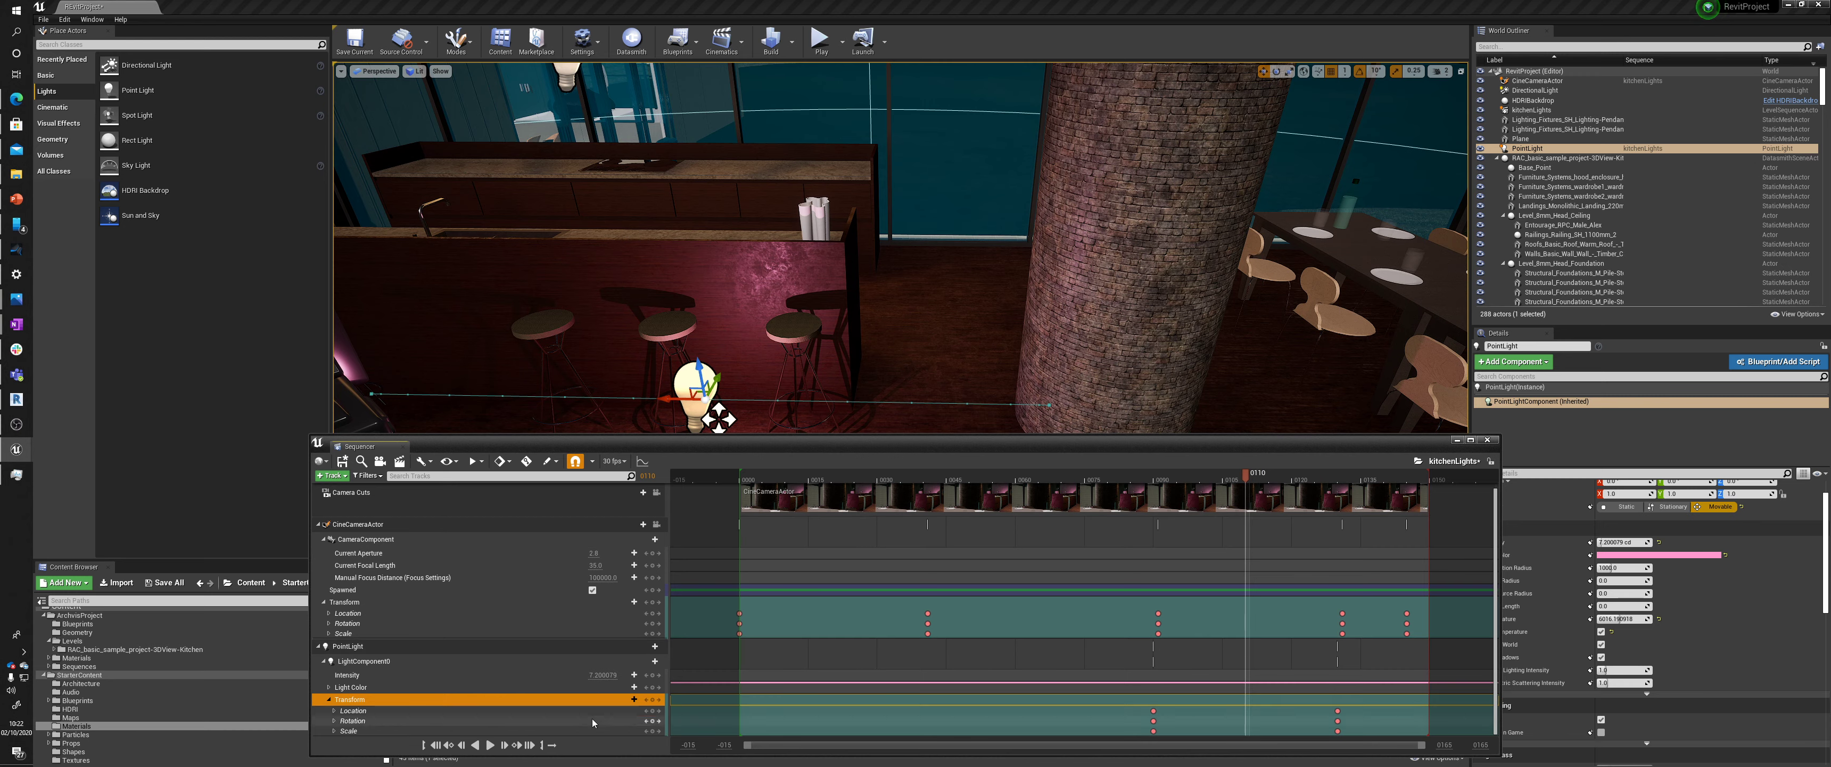
pyautogui.click(328, 687)
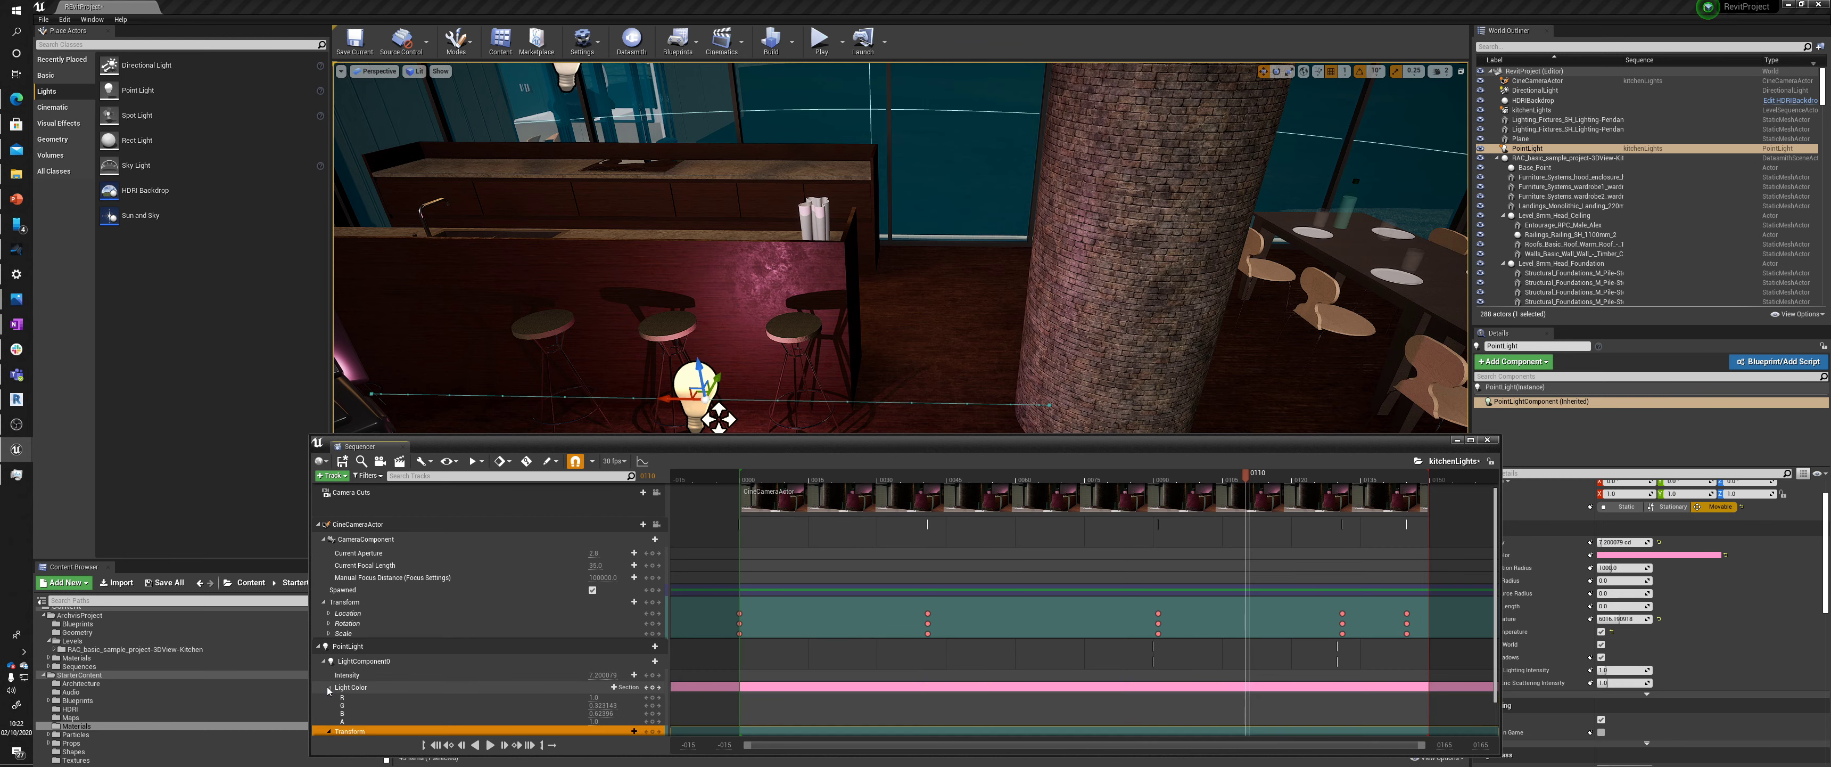
pyautogui.click(399, 687)
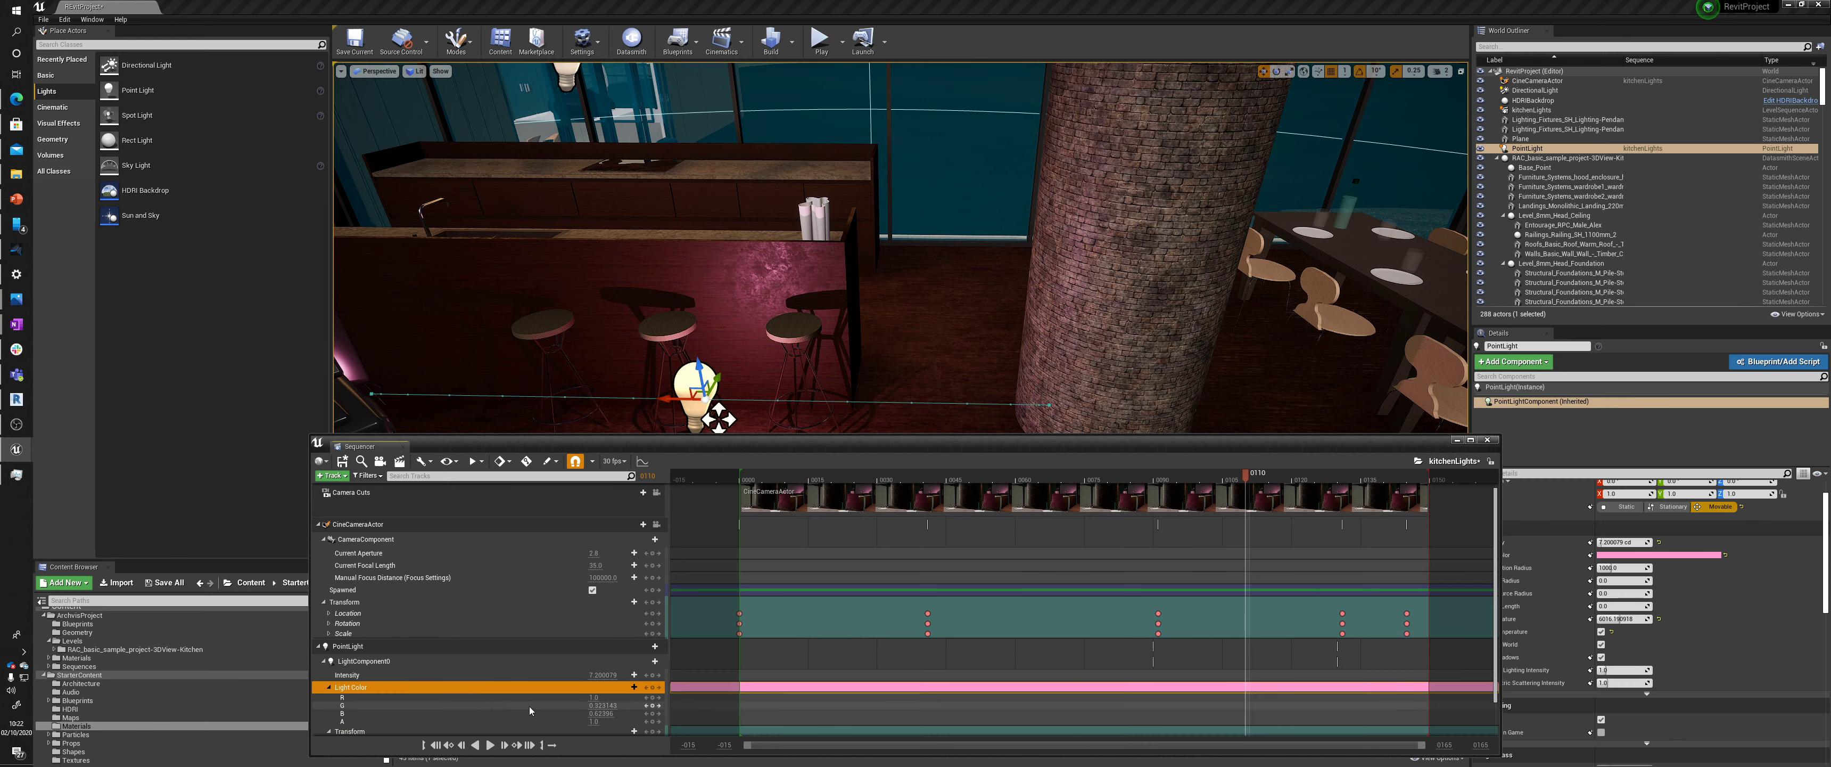
pyautogui.scroll(-1, 592, 665)
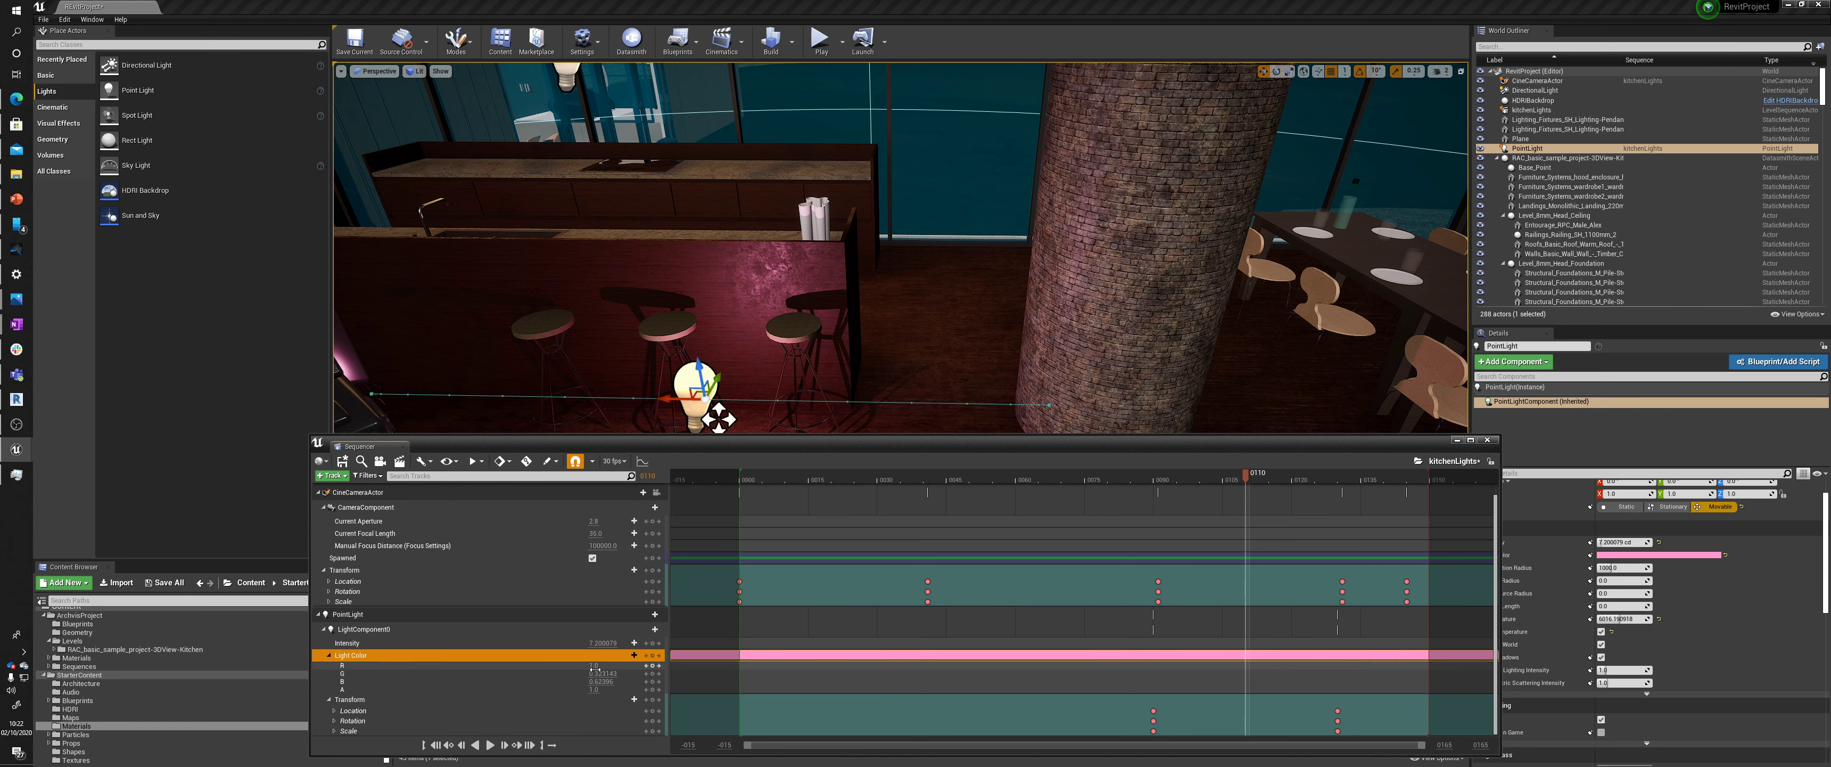
pyautogui.moveTo(592, 668); pyautogui.dragTo(536, 669)
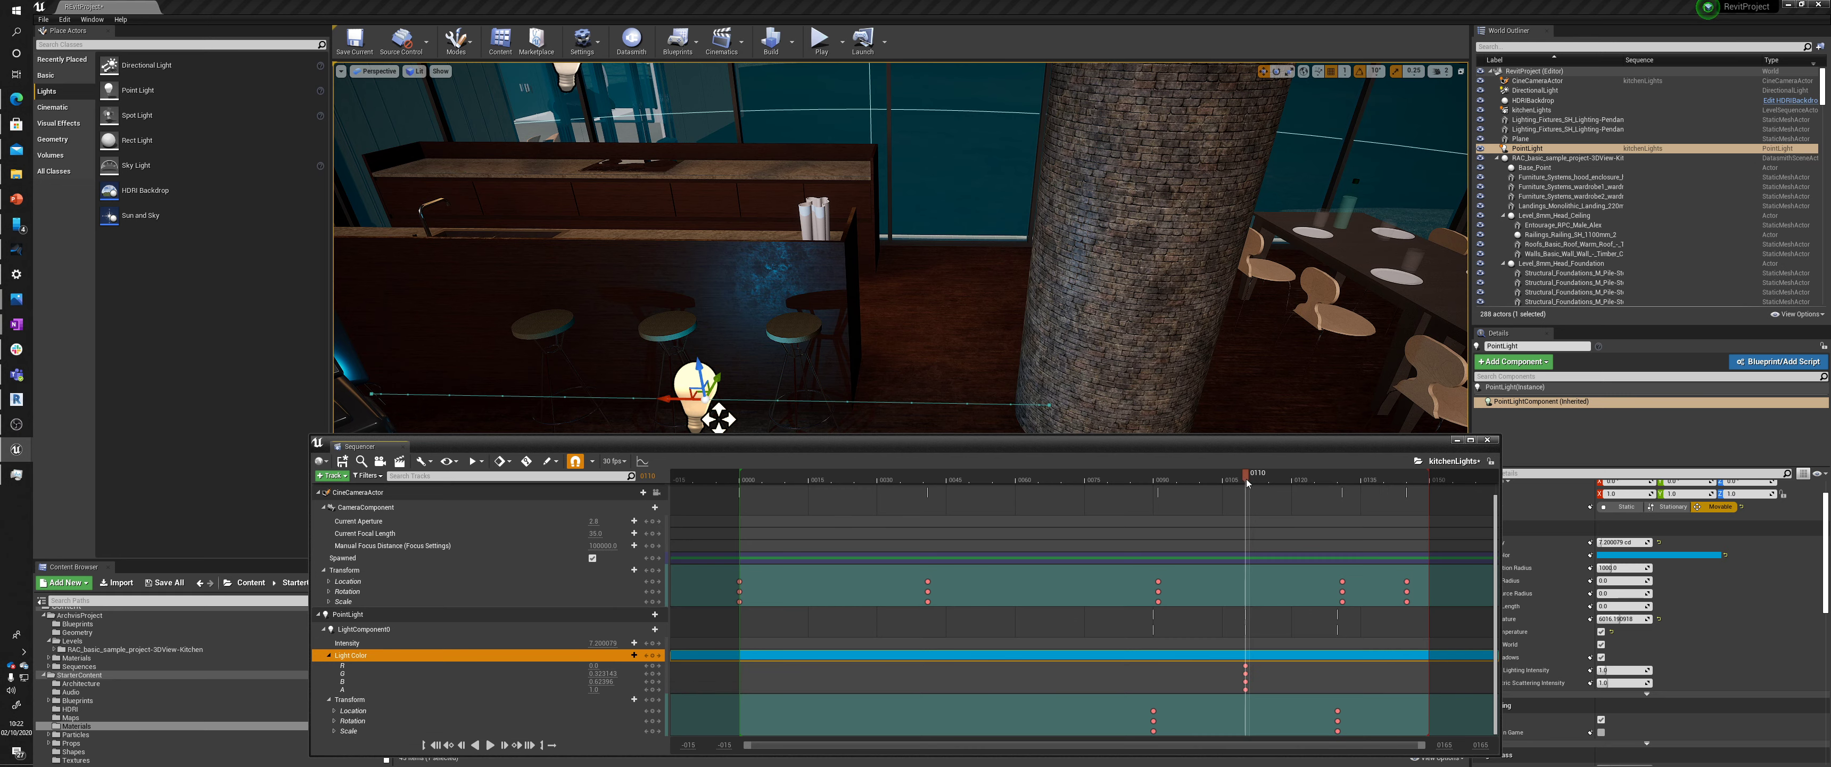
# At frame 90, key the point light's Light Color with the red channel at 1.0
pyautogui.moveTo(1248, 483); pyautogui.dragTo(1158, 496)
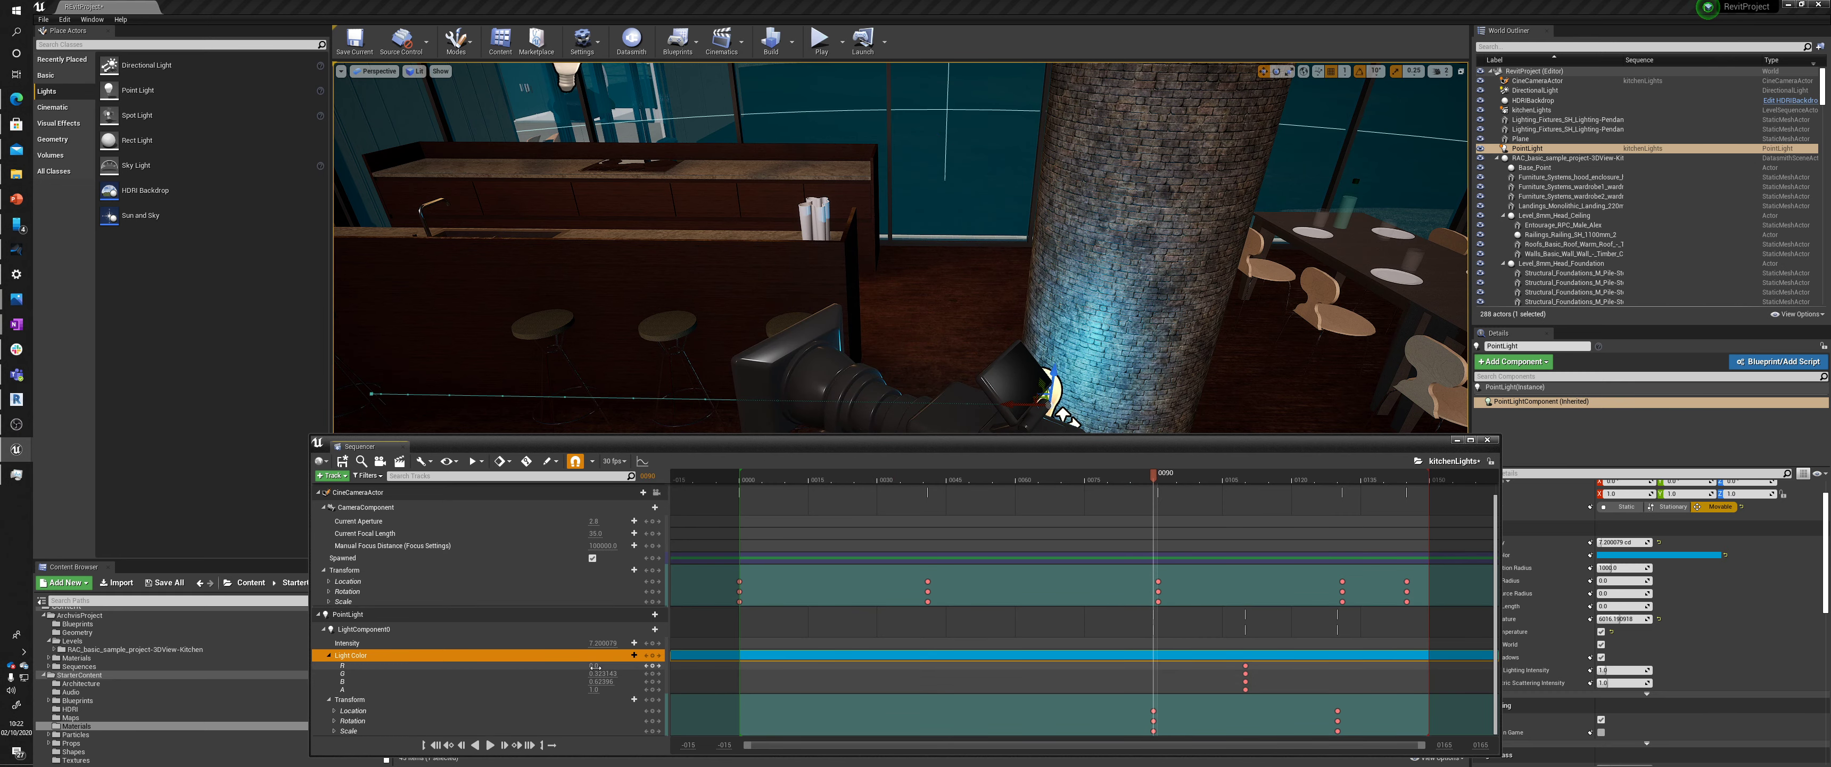
pyautogui.moveTo(602, 665); pyautogui.dragTo(647, 666)
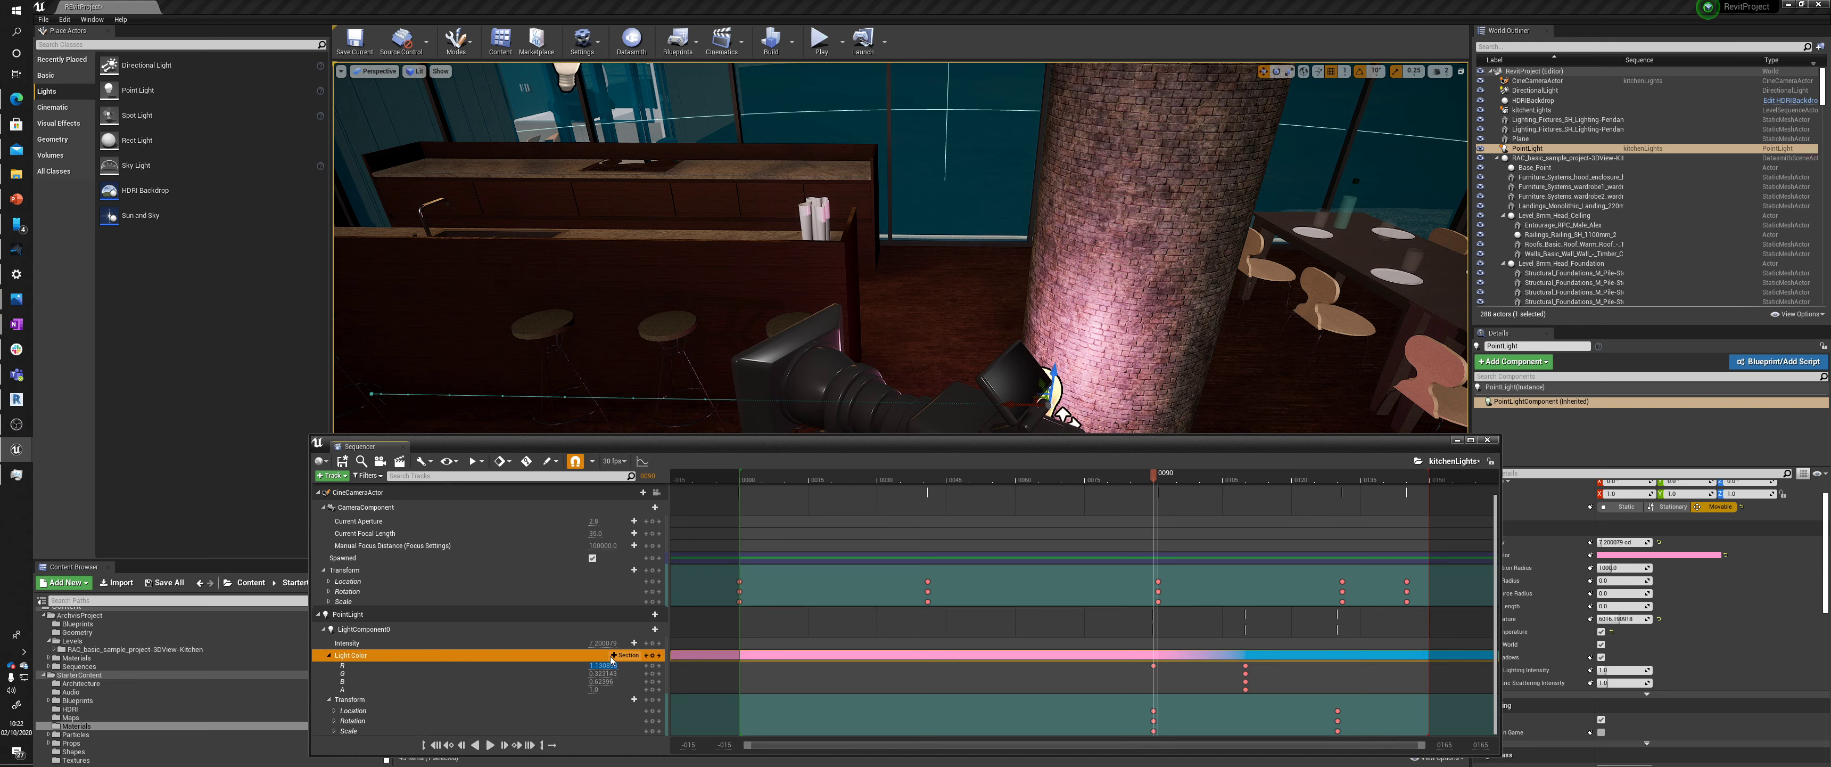
pyautogui.press('Return')
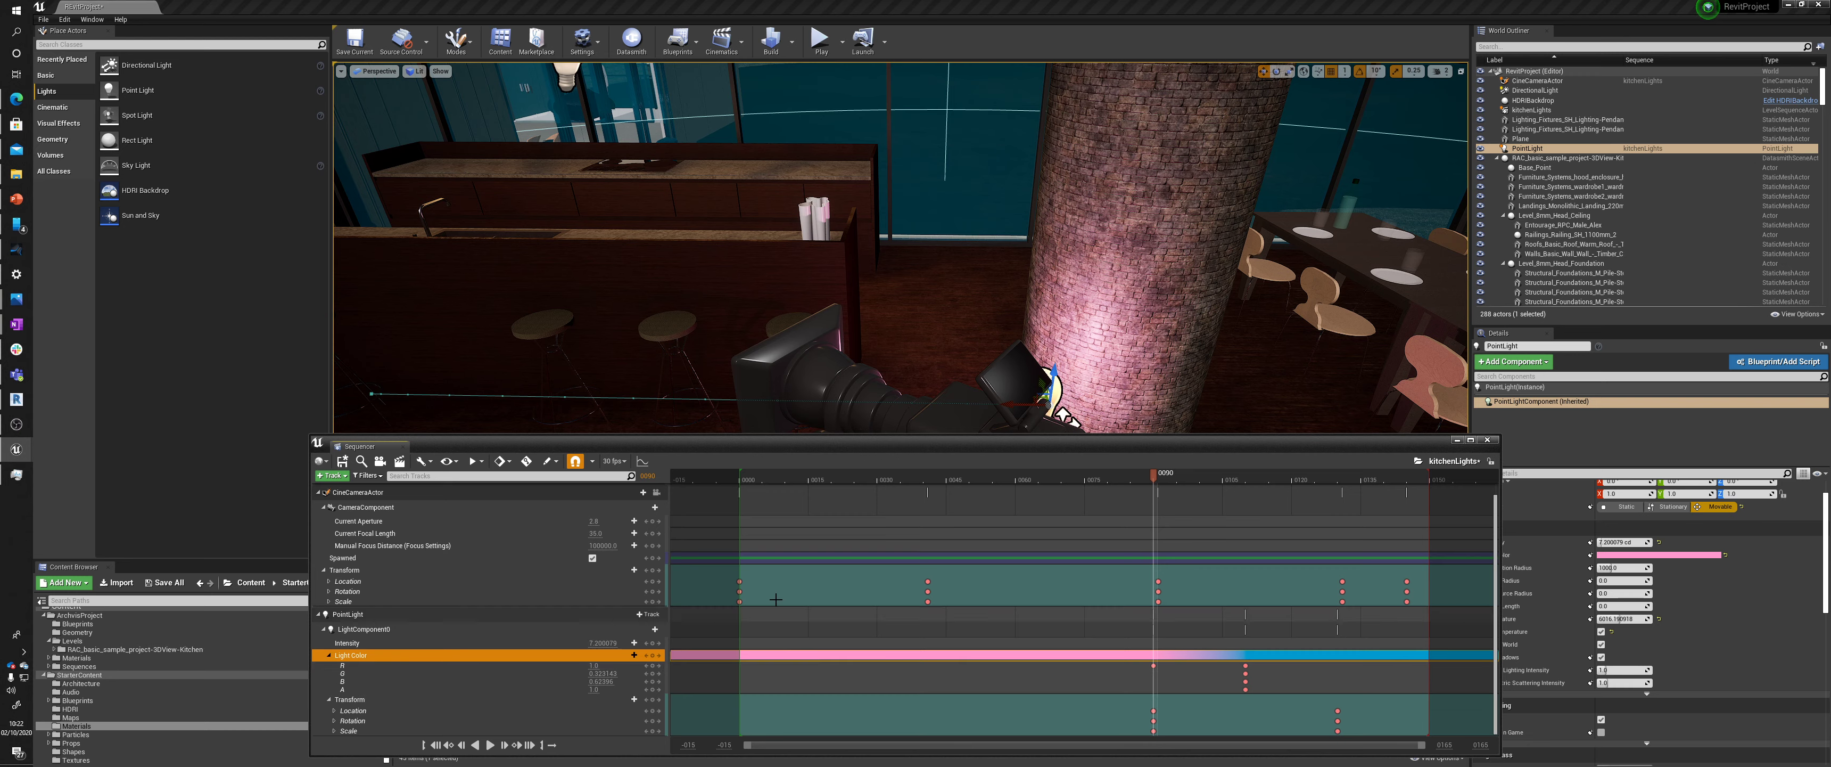
pyautogui.moveTo(1157, 478); pyautogui.dragTo(1171, 513)
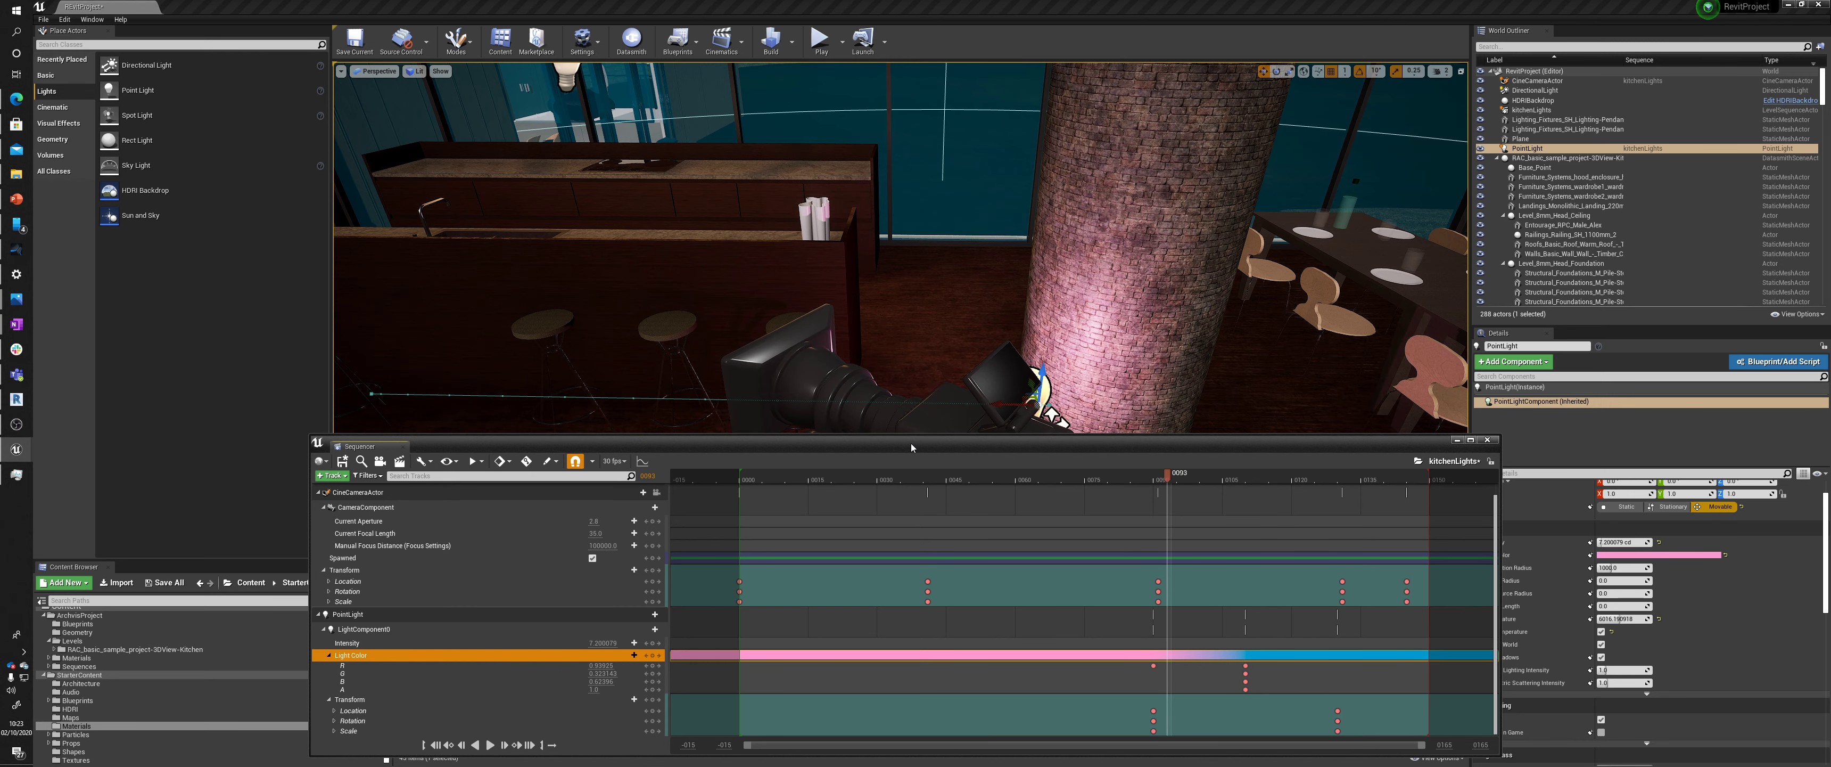
# Review the Camera Cuts track, remove its existing camera cut and select the CineCameraActor track
pyautogui.moveTo(911, 446); pyautogui.dragTo(957, 406)
pyautogui.scroll(2, 877, 484)
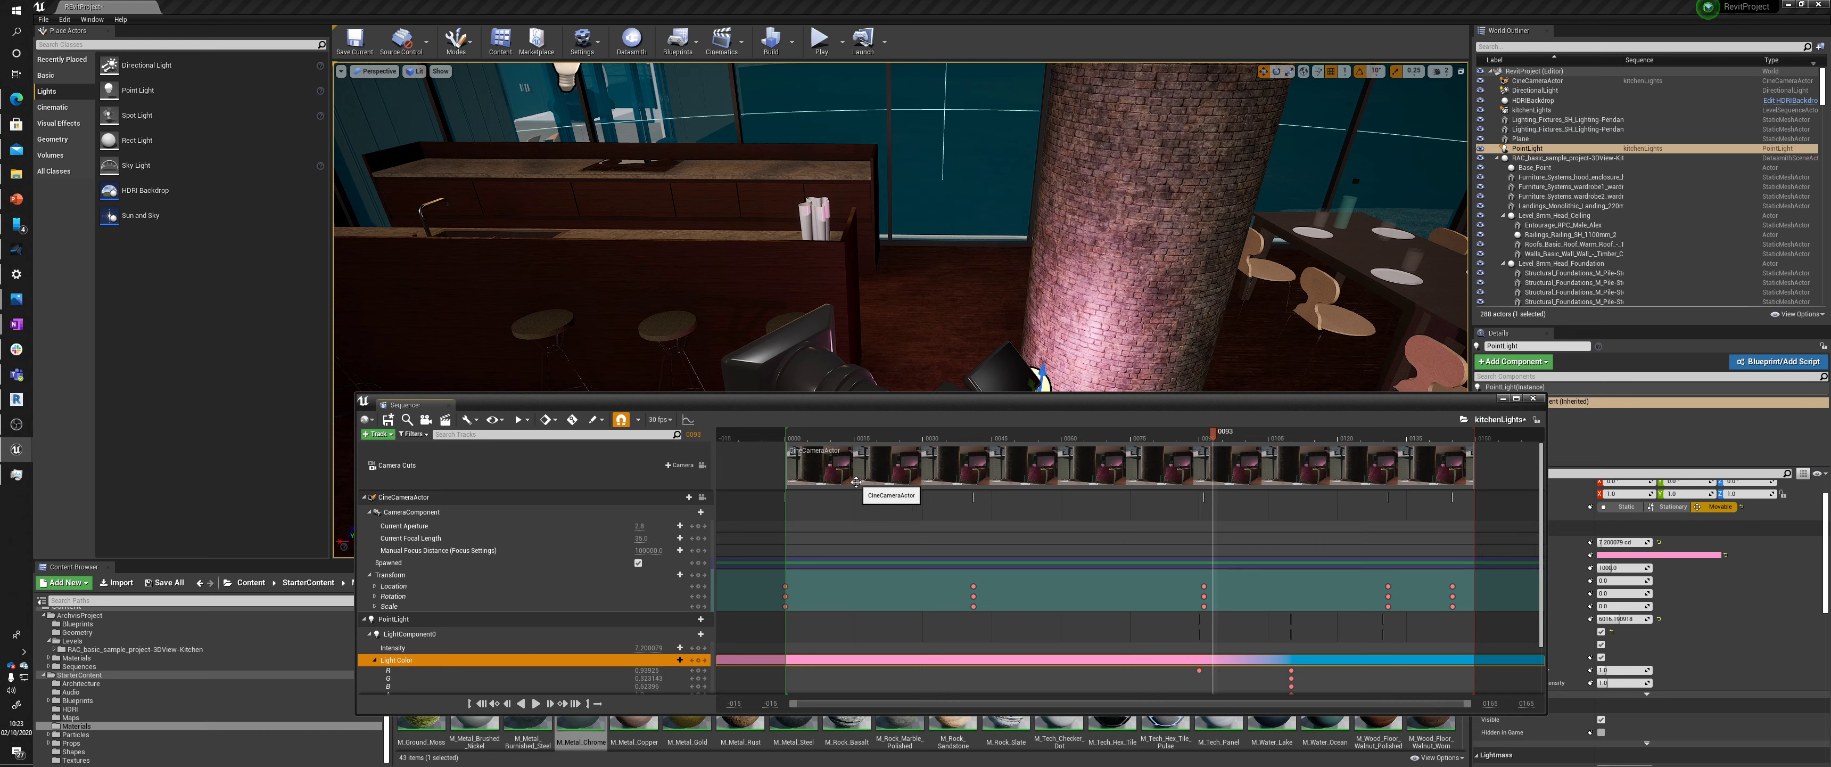
pyautogui.moveTo(1000, 436); pyautogui.dragTo(1042, 437)
pyautogui.click(608, 461)
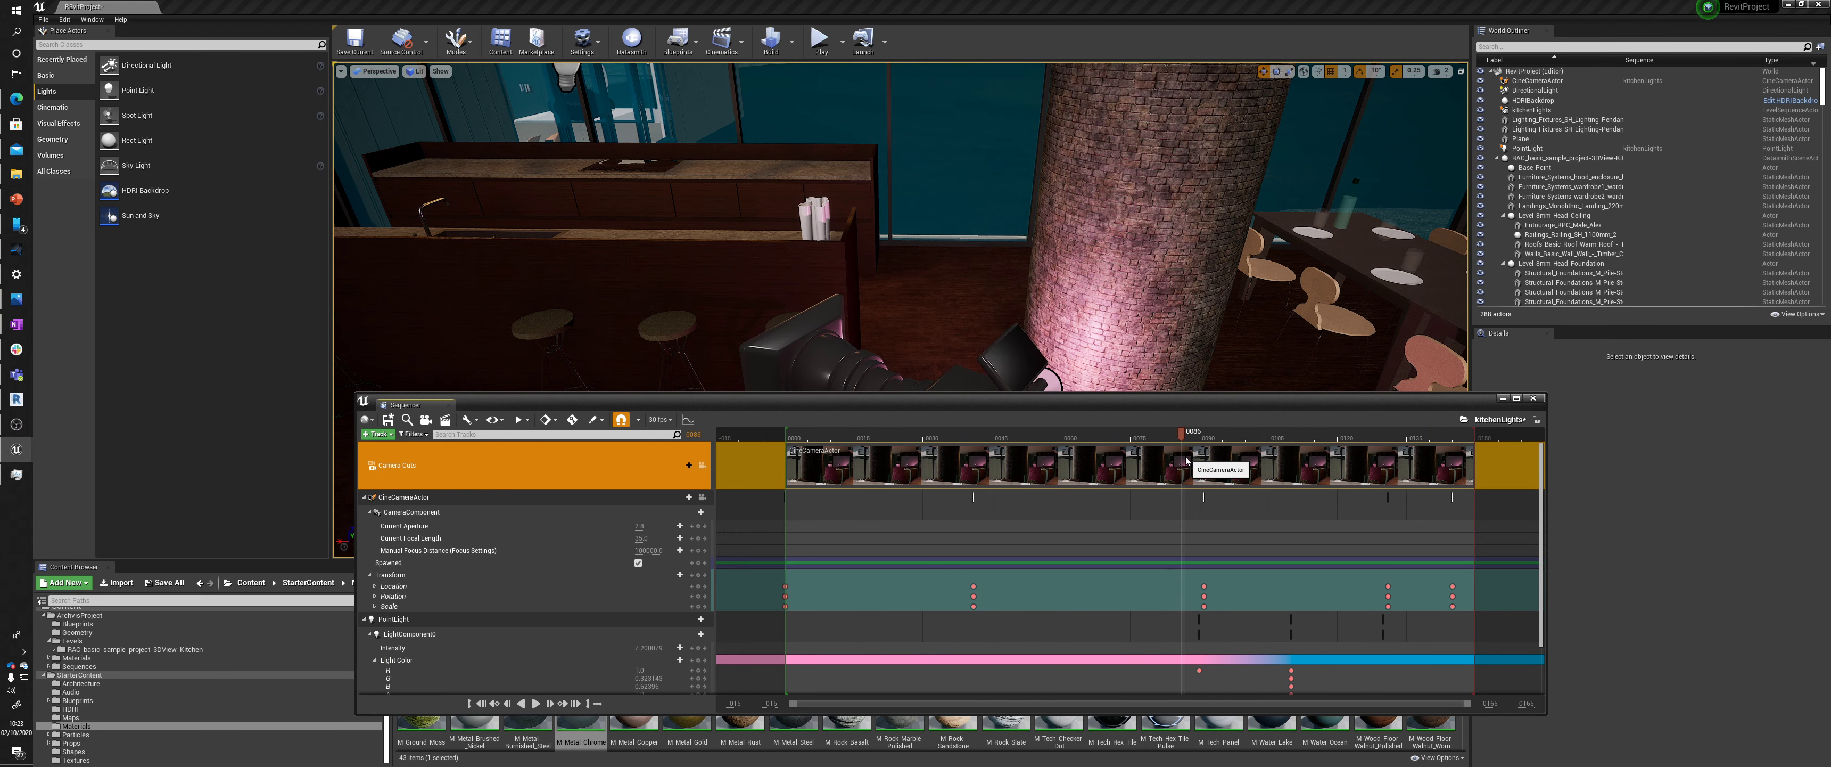
pyautogui.click(1036, 462)
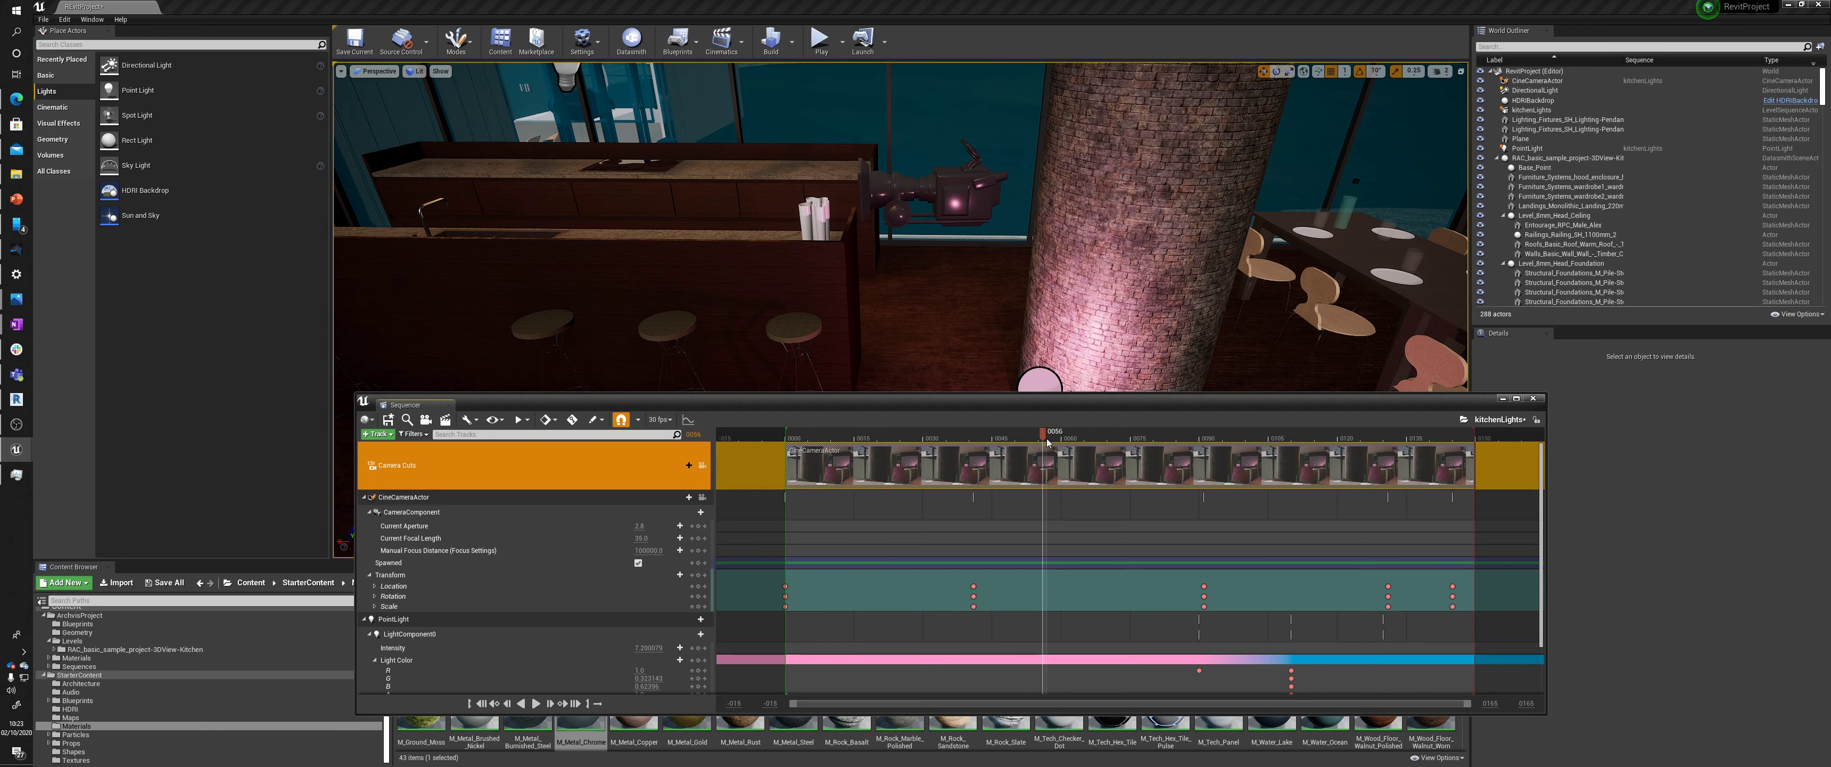
pyautogui.moveTo(1053, 437); pyautogui.dragTo(1001, 449)
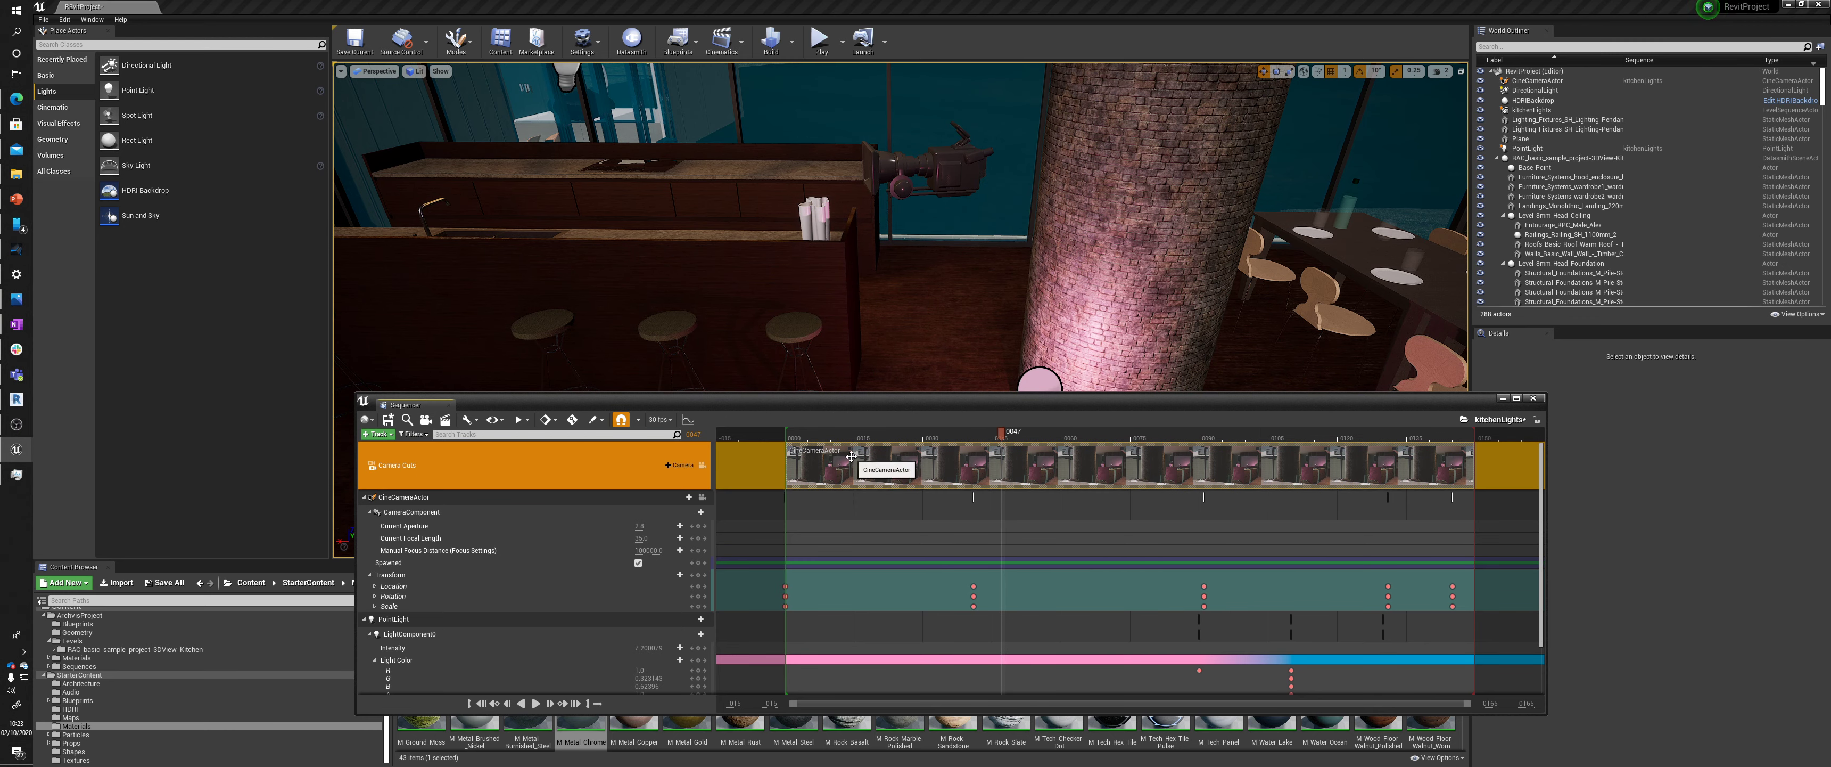
pyautogui.rightClick(615, 472)
pyautogui.click(482, 464)
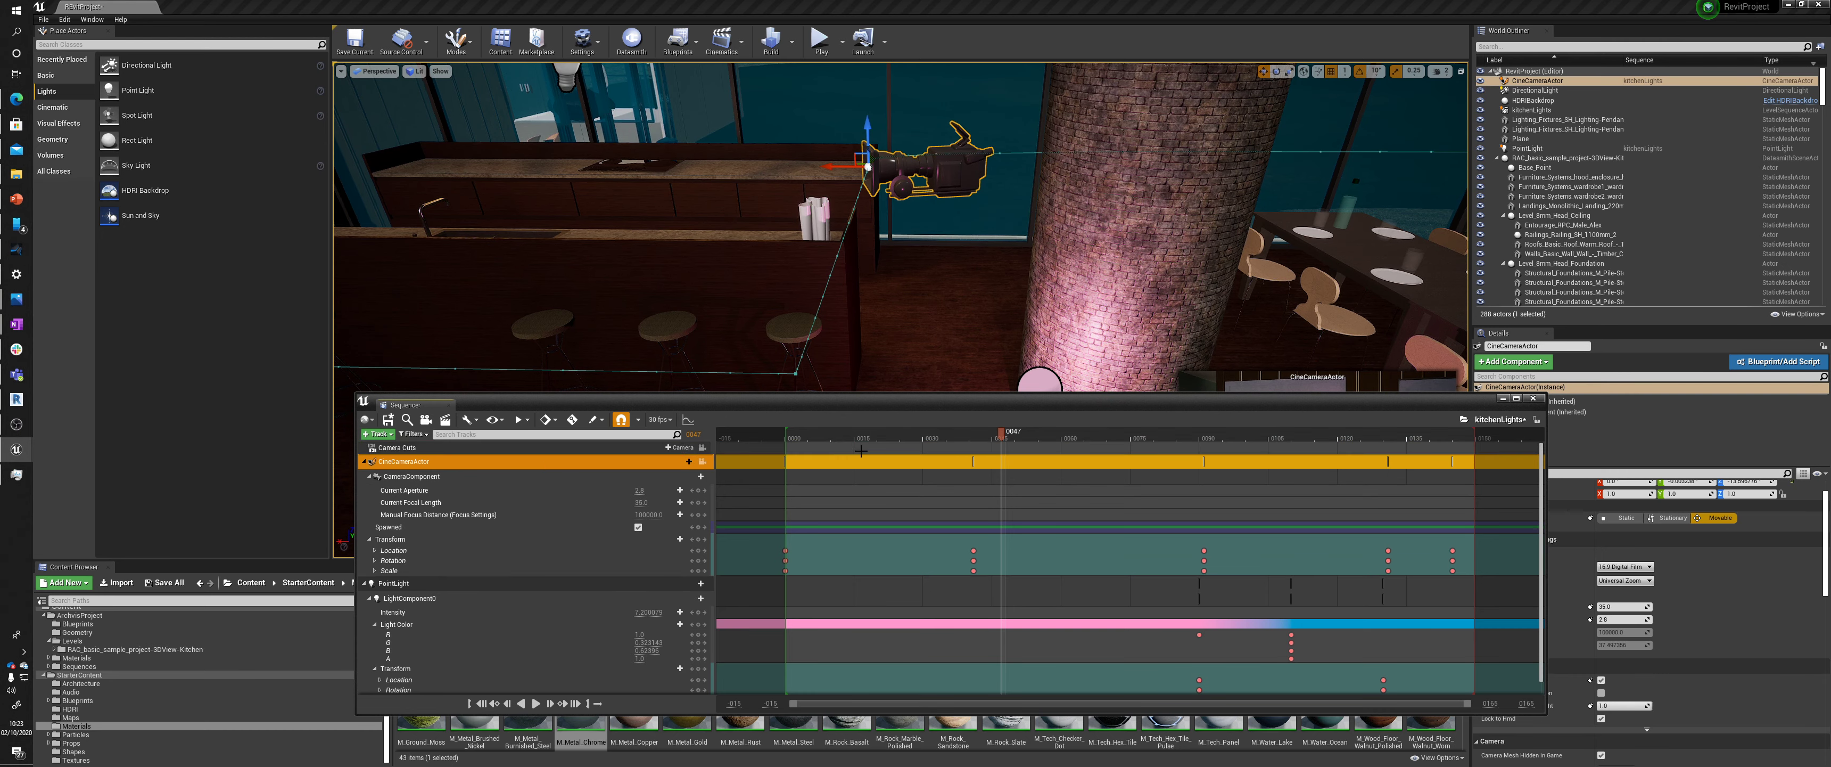
# Try adding the CineCameraActor as a camera cut at frame 47, and undo it
pyautogui.click(681, 449)
pyautogui.click(695, 480)
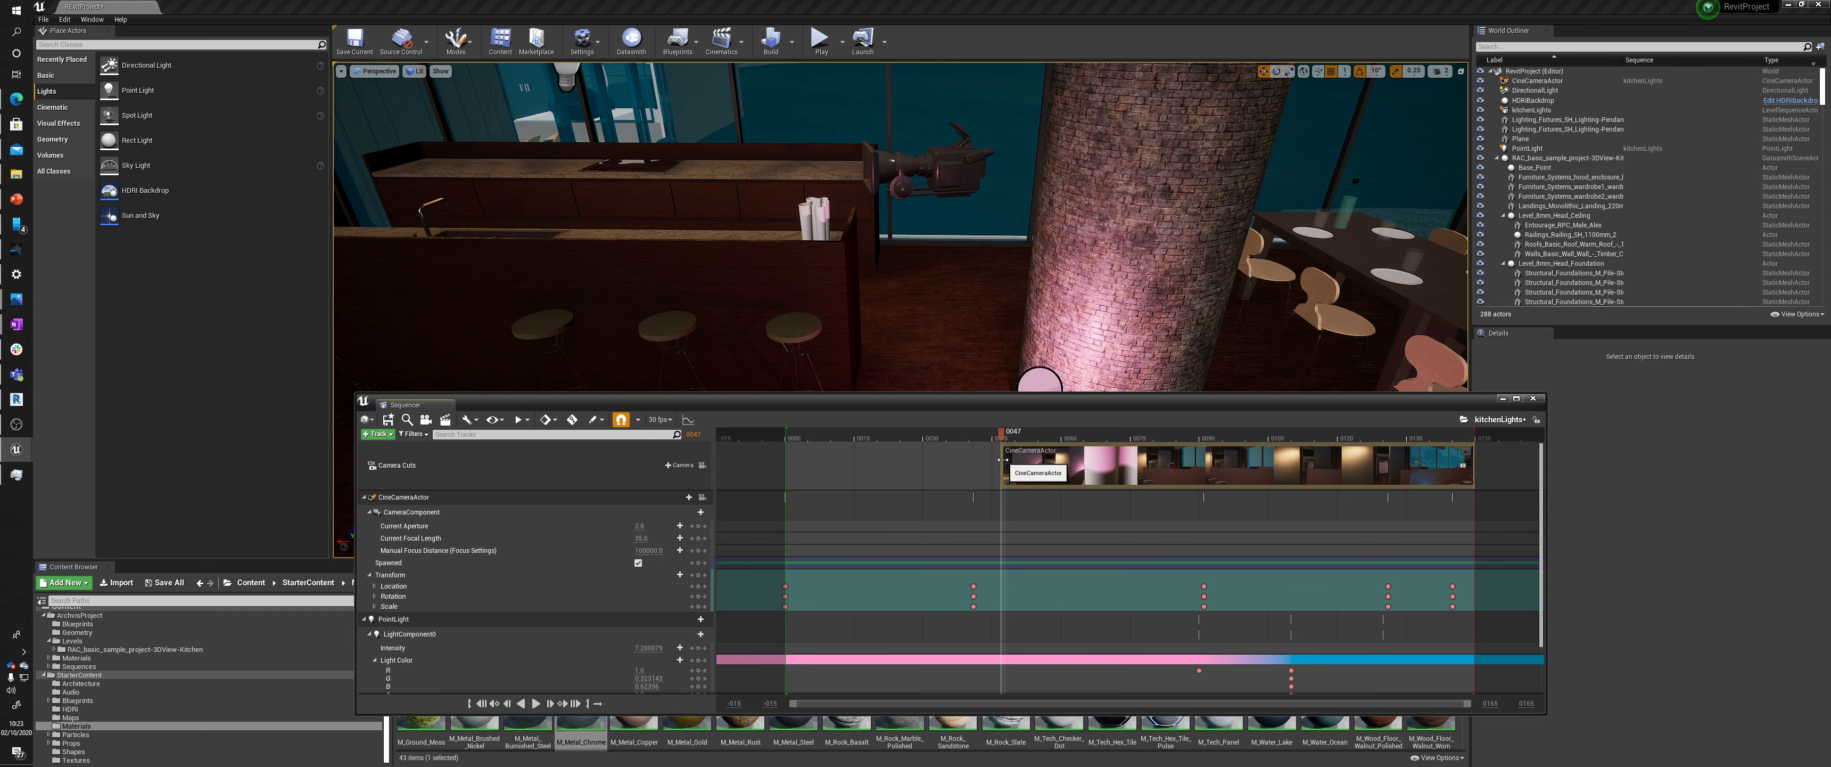
pyautogui.hotkey('ctrl', 'z')
# Add the CineCameraActor as a camera cut starting at frame 0 of the sequence
pyautogui.moveTo(1003, 434); pyautogui.dragTo(780, 436)
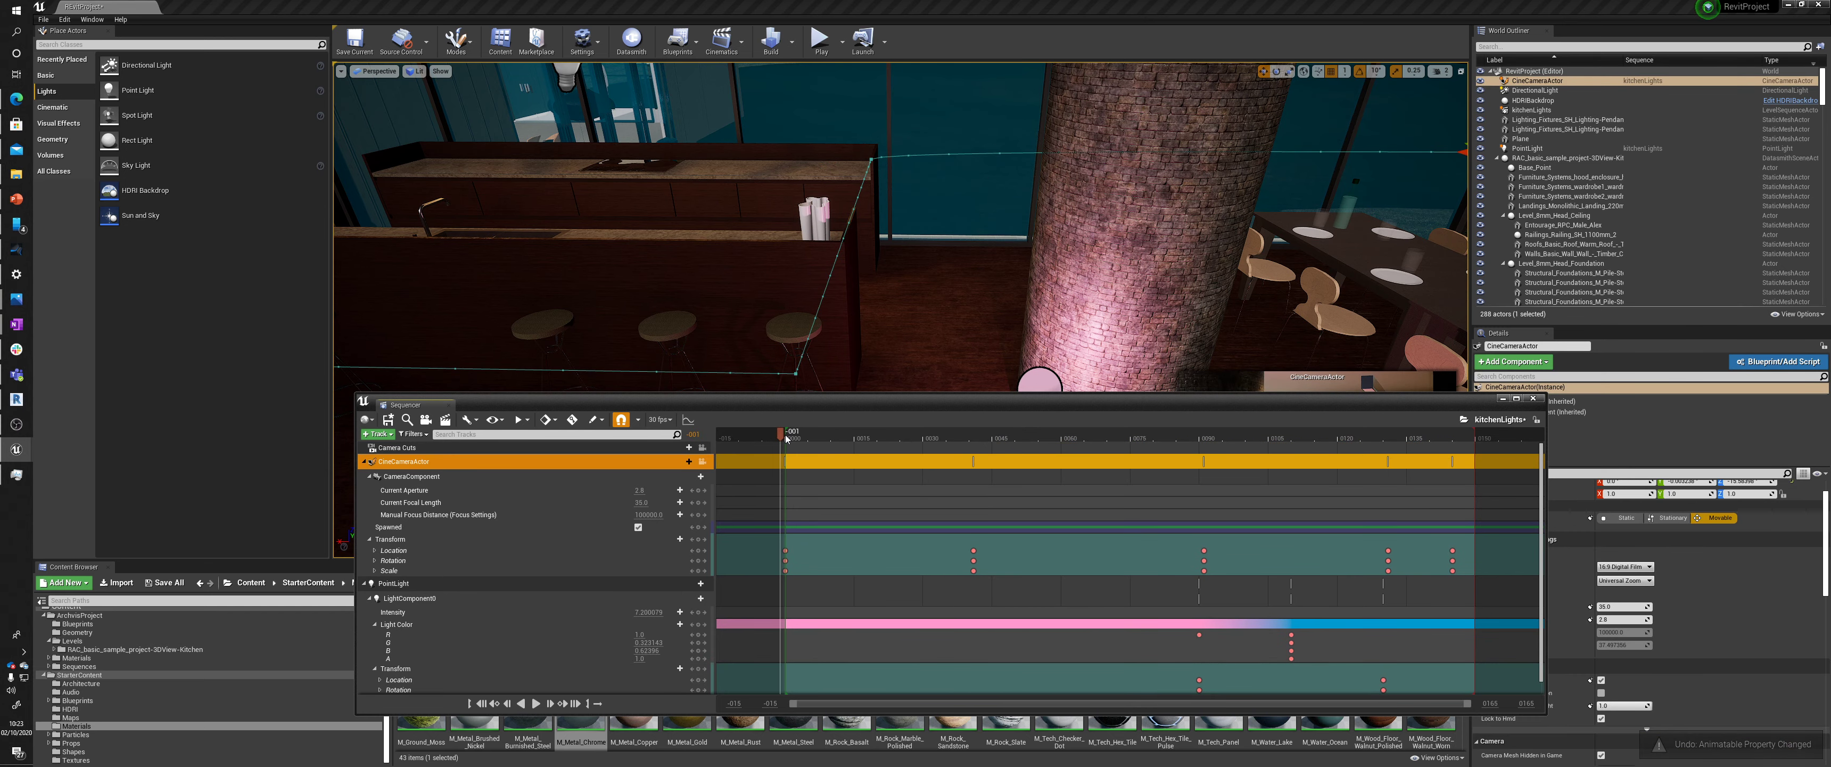
pyautogui.click(682, 448)
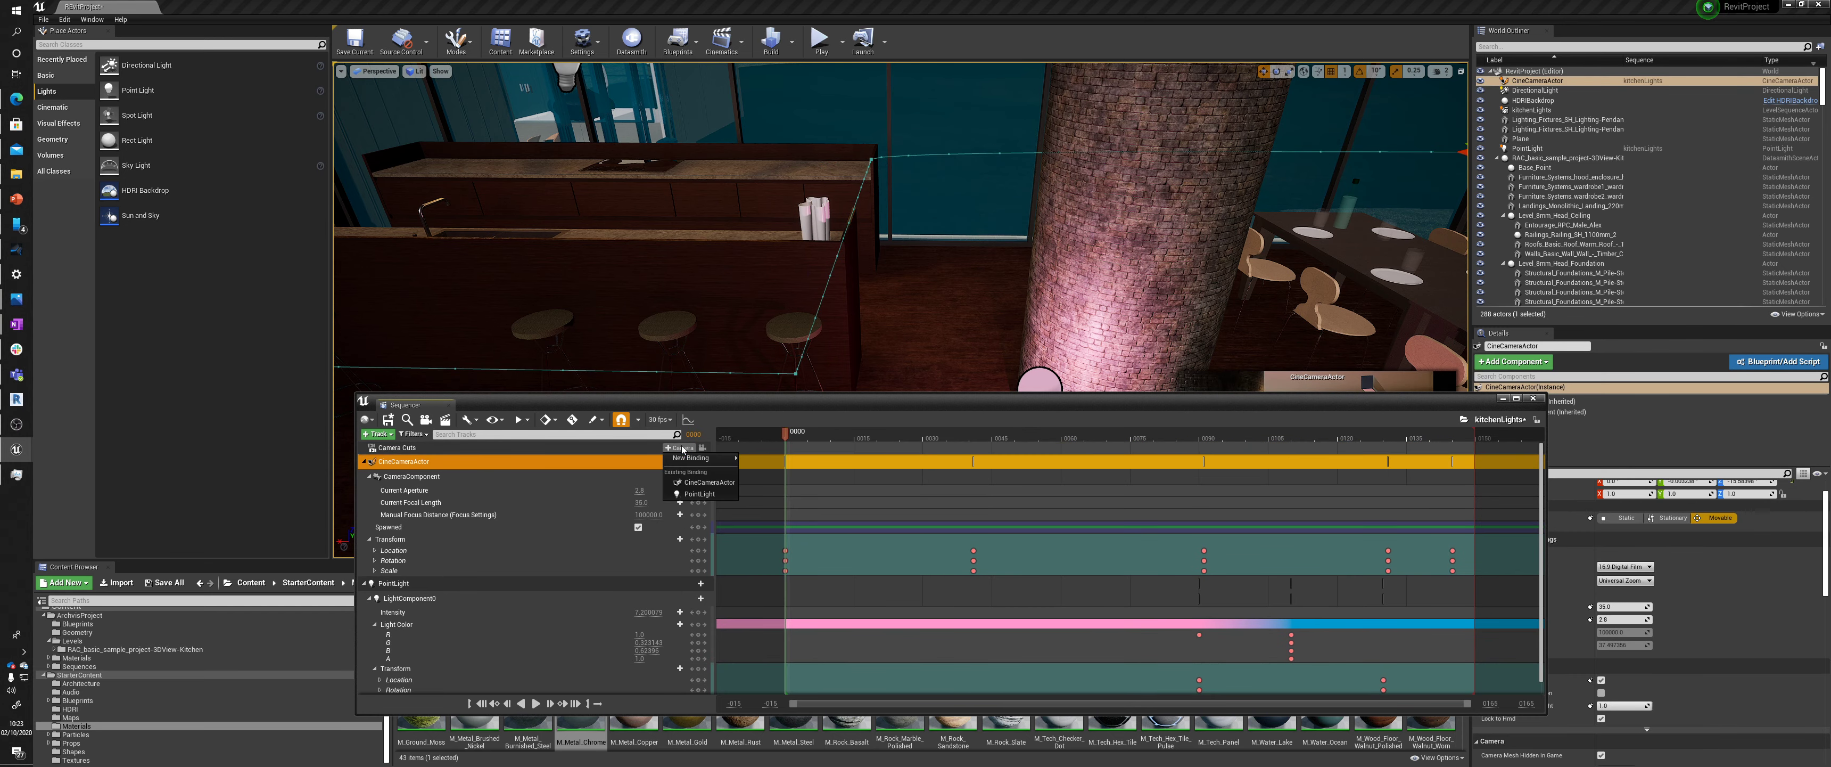
pyautogui.click(711, 483)
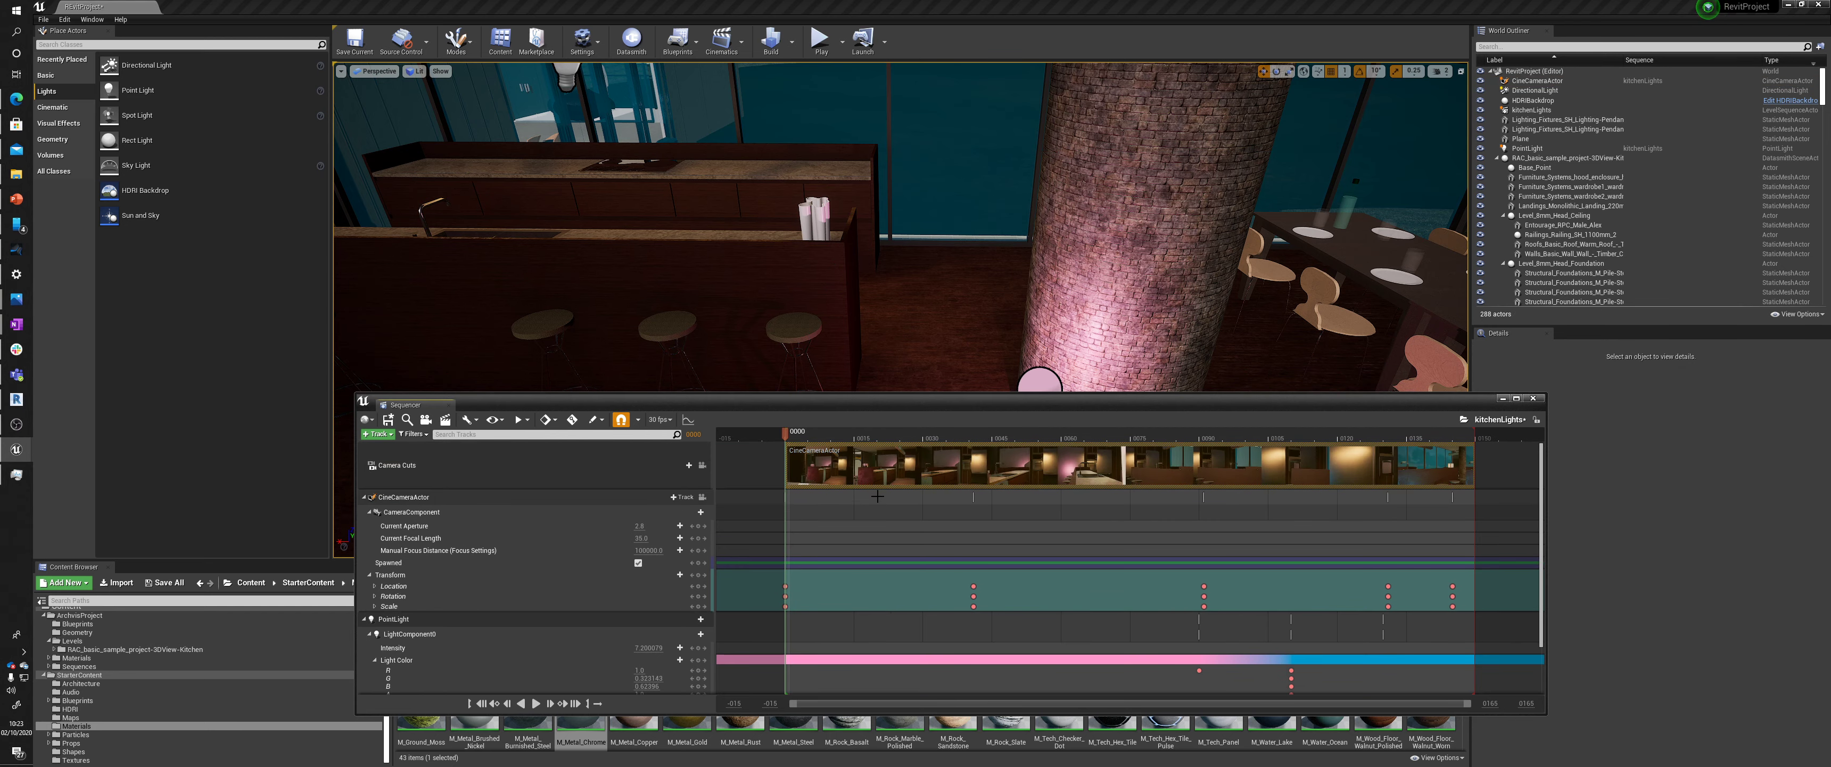
# Try adding the PointLight as a camera cut at frame 3, and undo it
pyautogui.moveTo(788, 435)
pyautogui.mouseDown()
pyautogui.moveTo(1418, 488)
pyautogui.moveTo(875, 490)
pyautogui.moveTo(1475, 479)
pyautogui.moveTo(803, 458)
pyautogui.mouseUp()
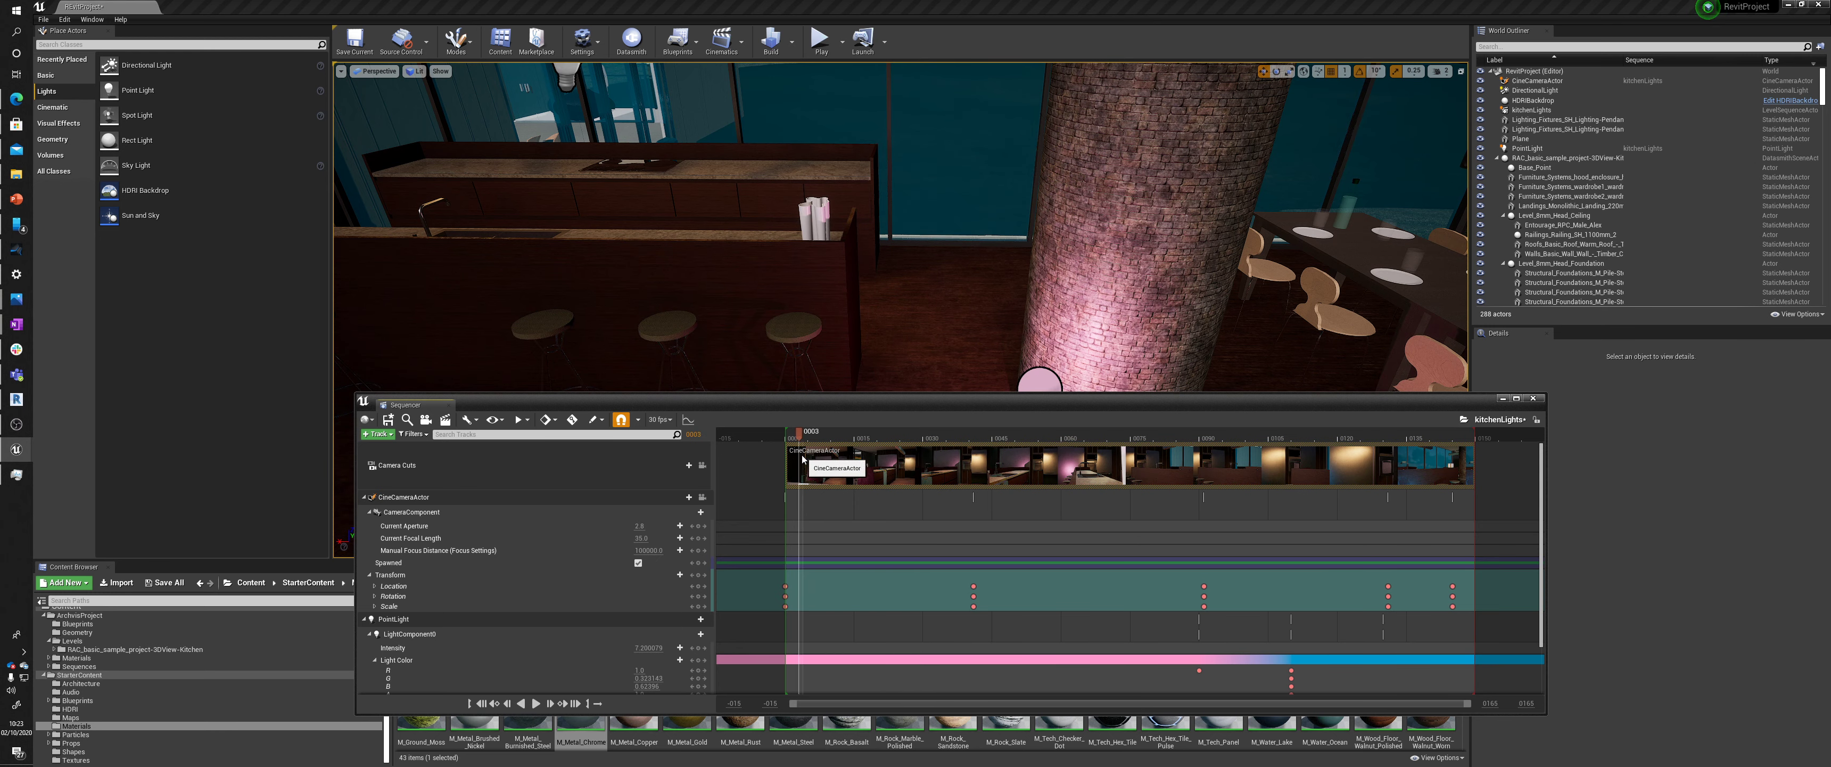
pyautogui.click(670, 467)
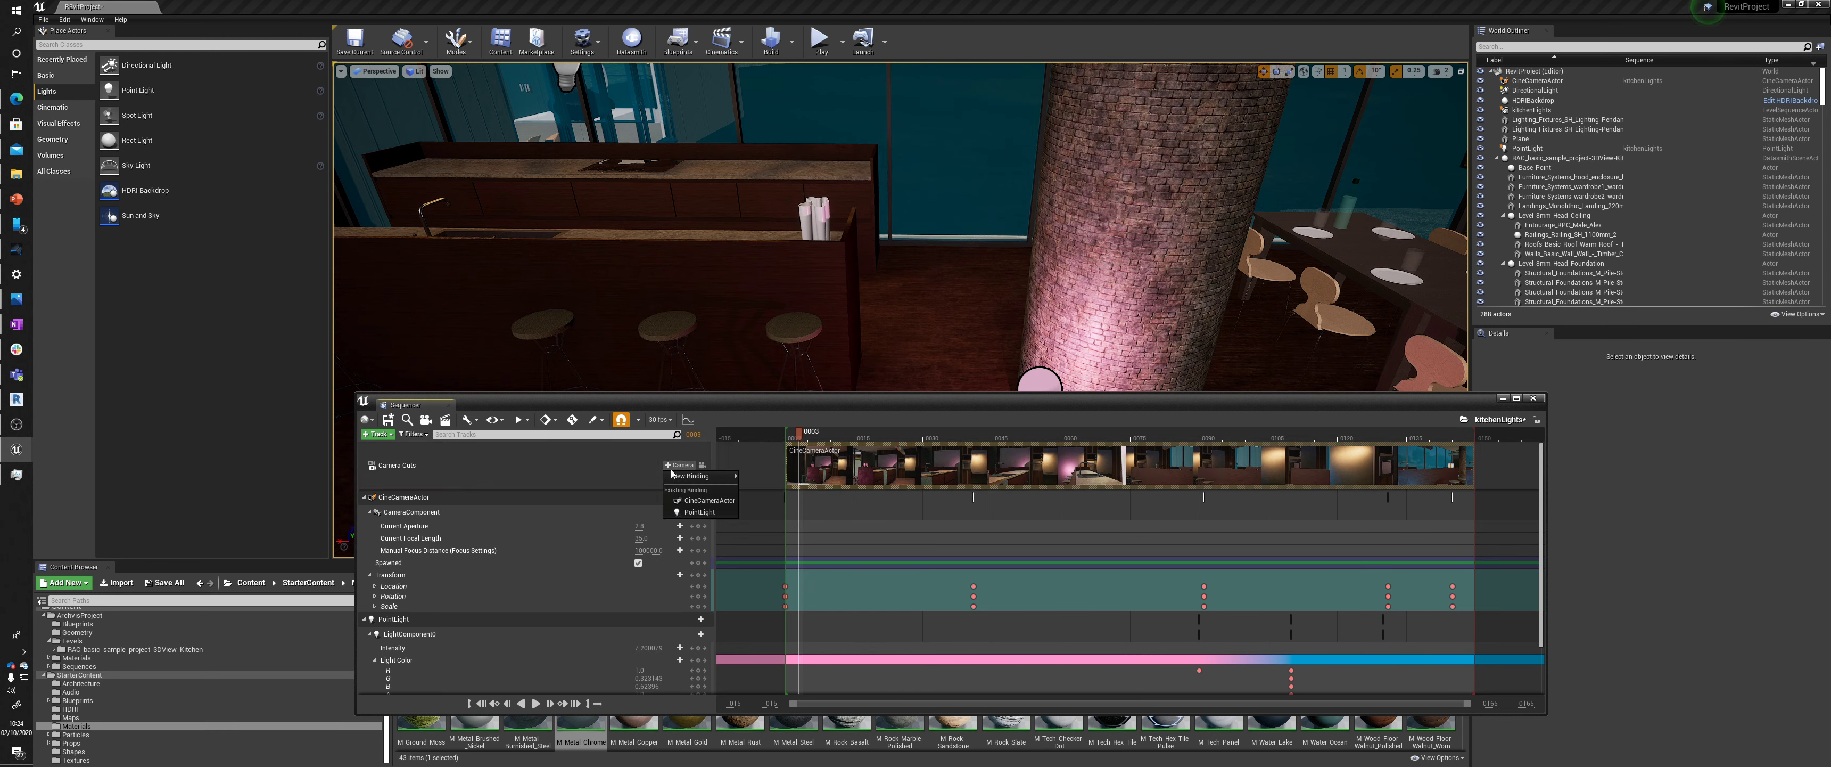
pyautogui.click(697, 512)
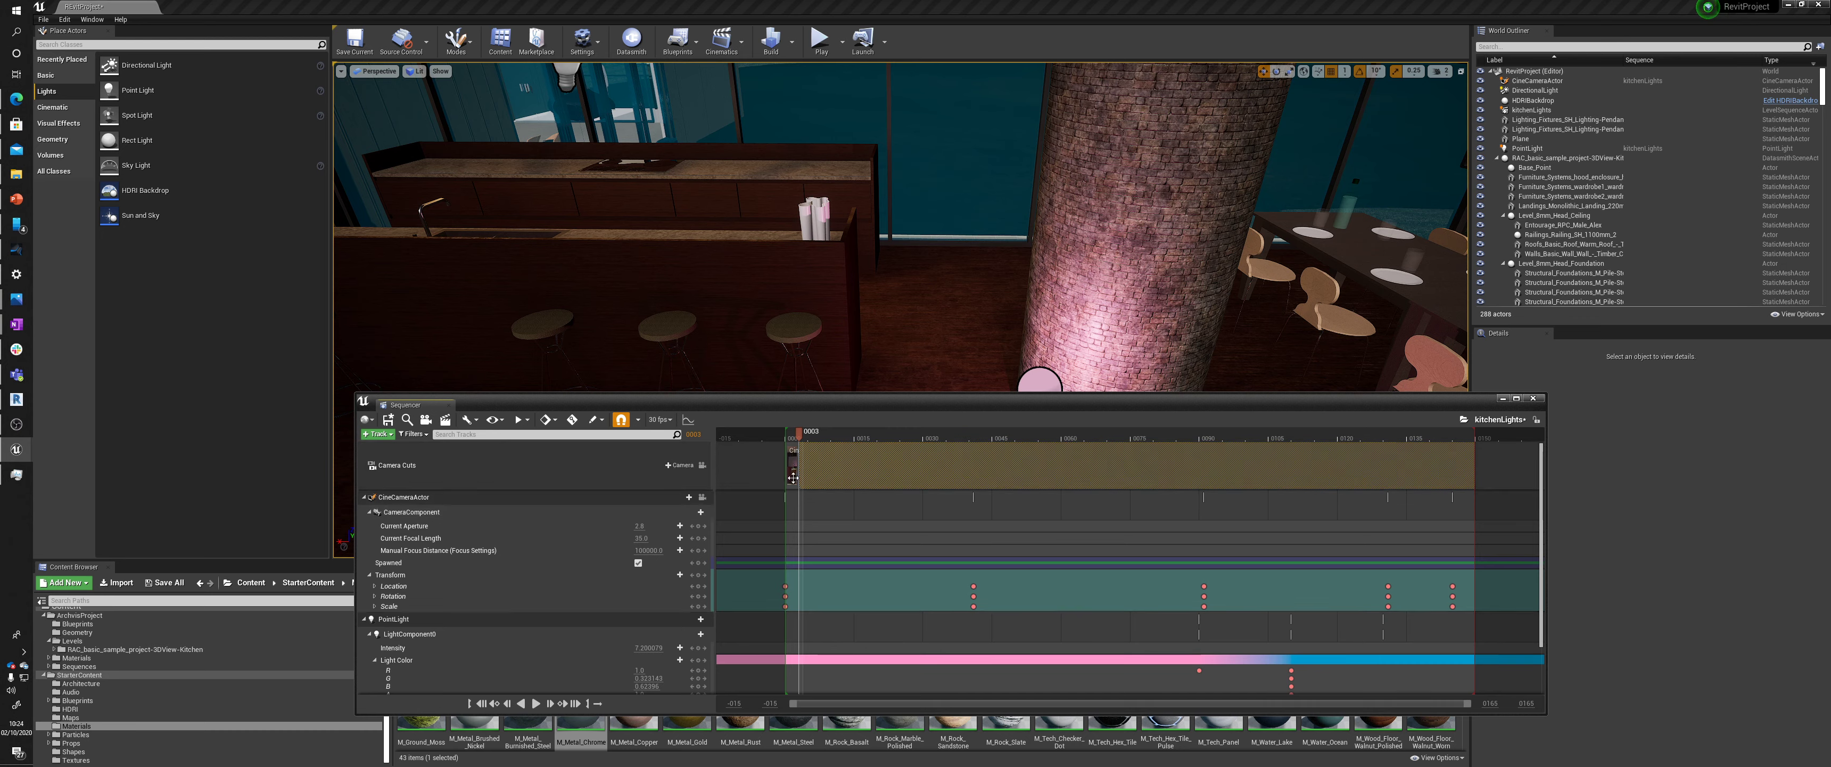
pyautogui.hotkey('ctrl', 'z')
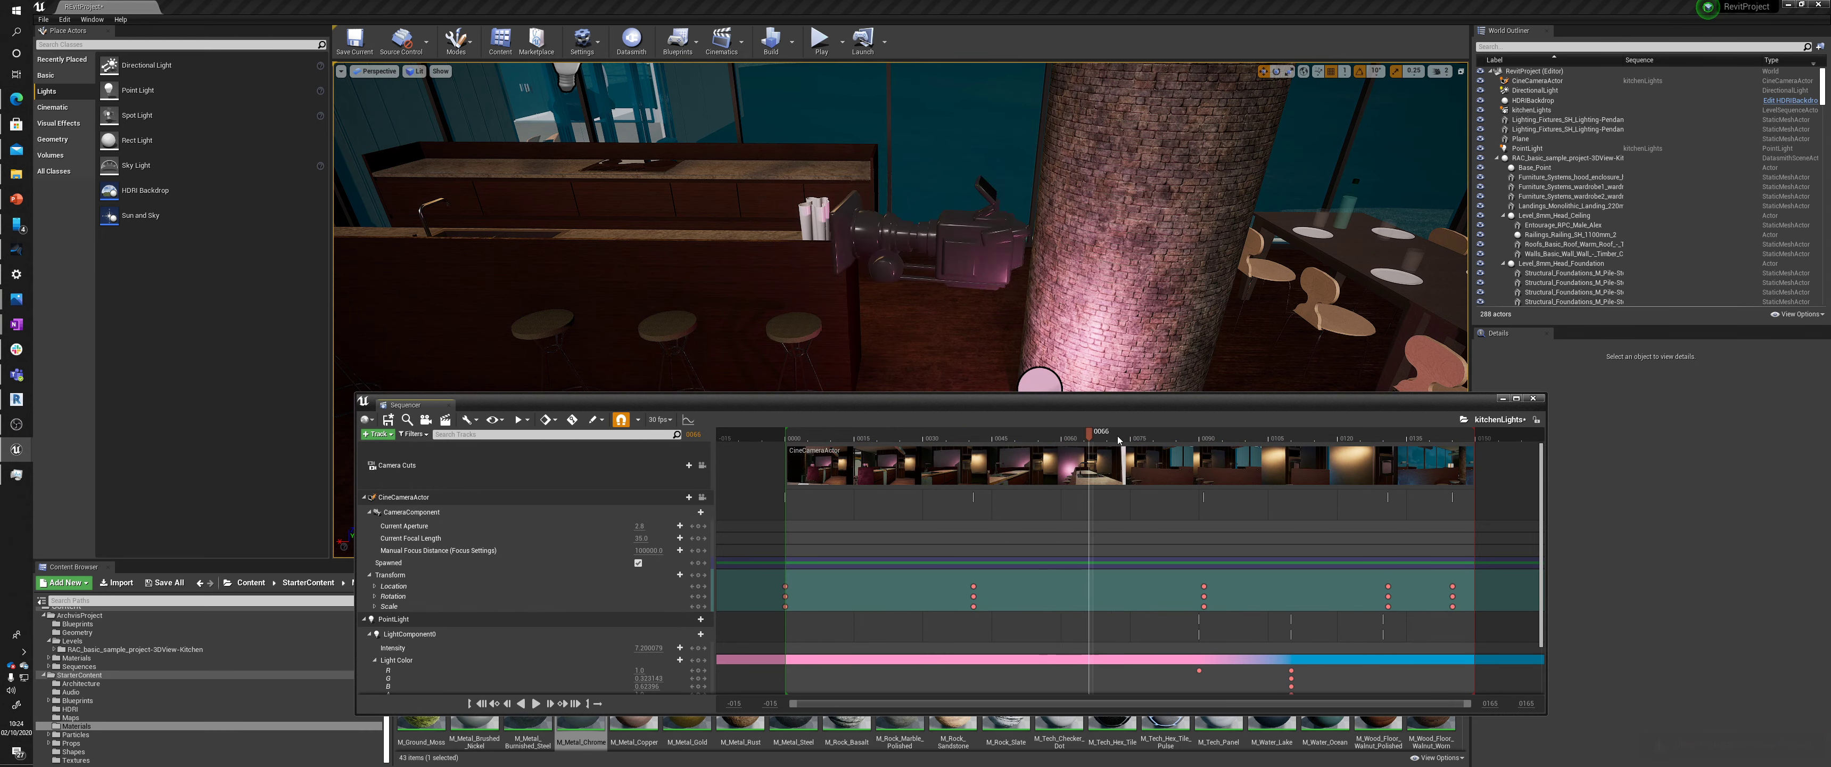
# Open the movie render settings, set the resolution to 1920 x 1080 (16:9) and check the output directory path
pyautogui.moveTo(1080, 440); pyautogui.dragTo(971, 429)
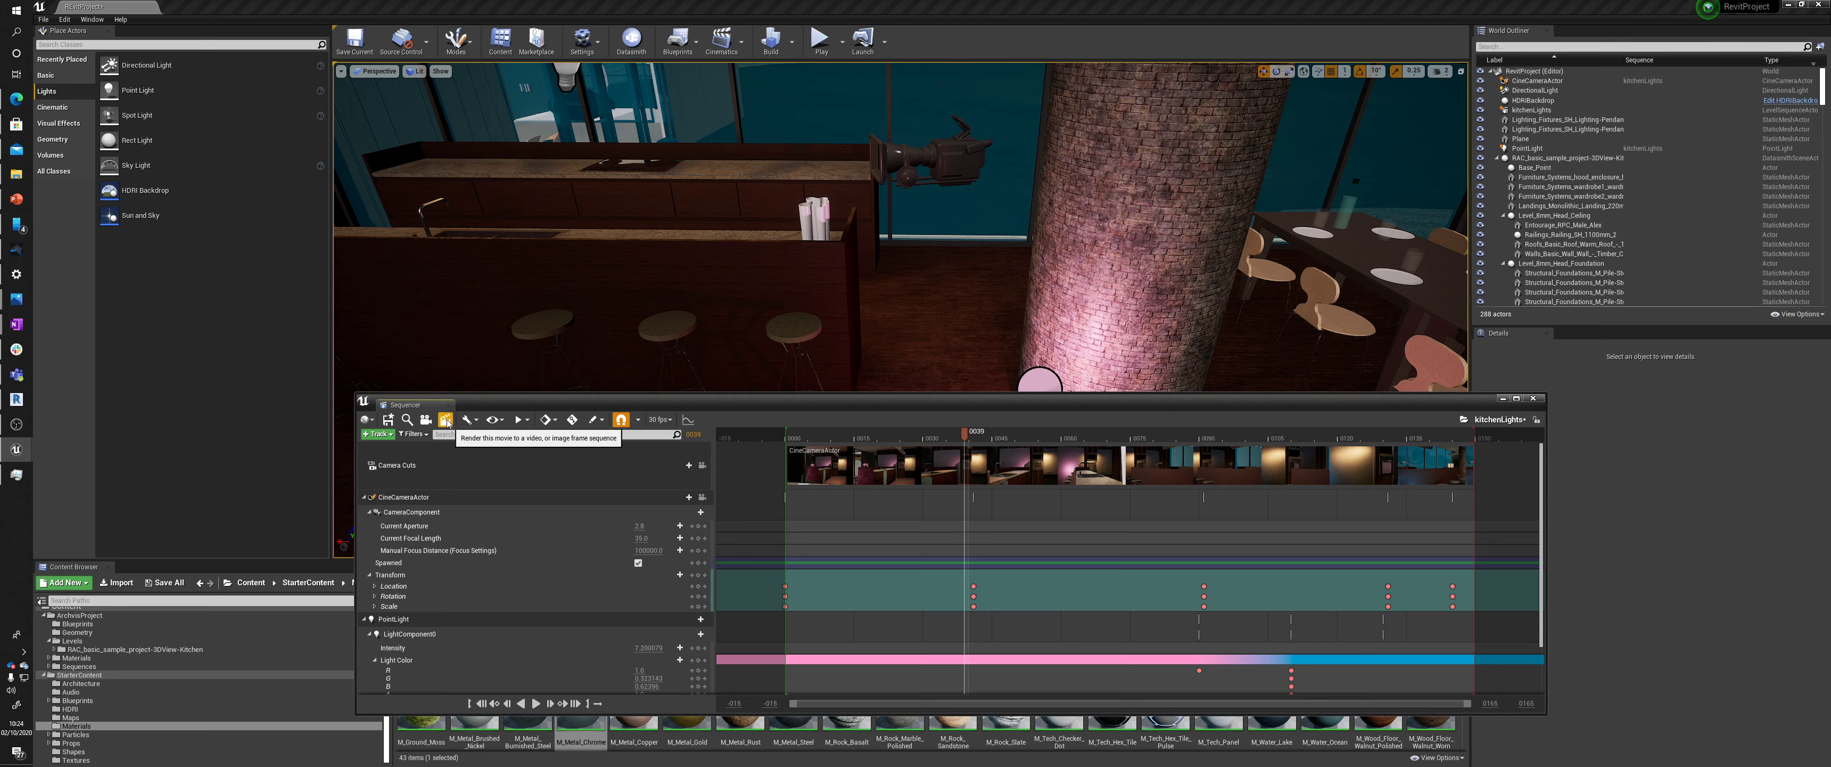
pyautogui.click(445, 420)
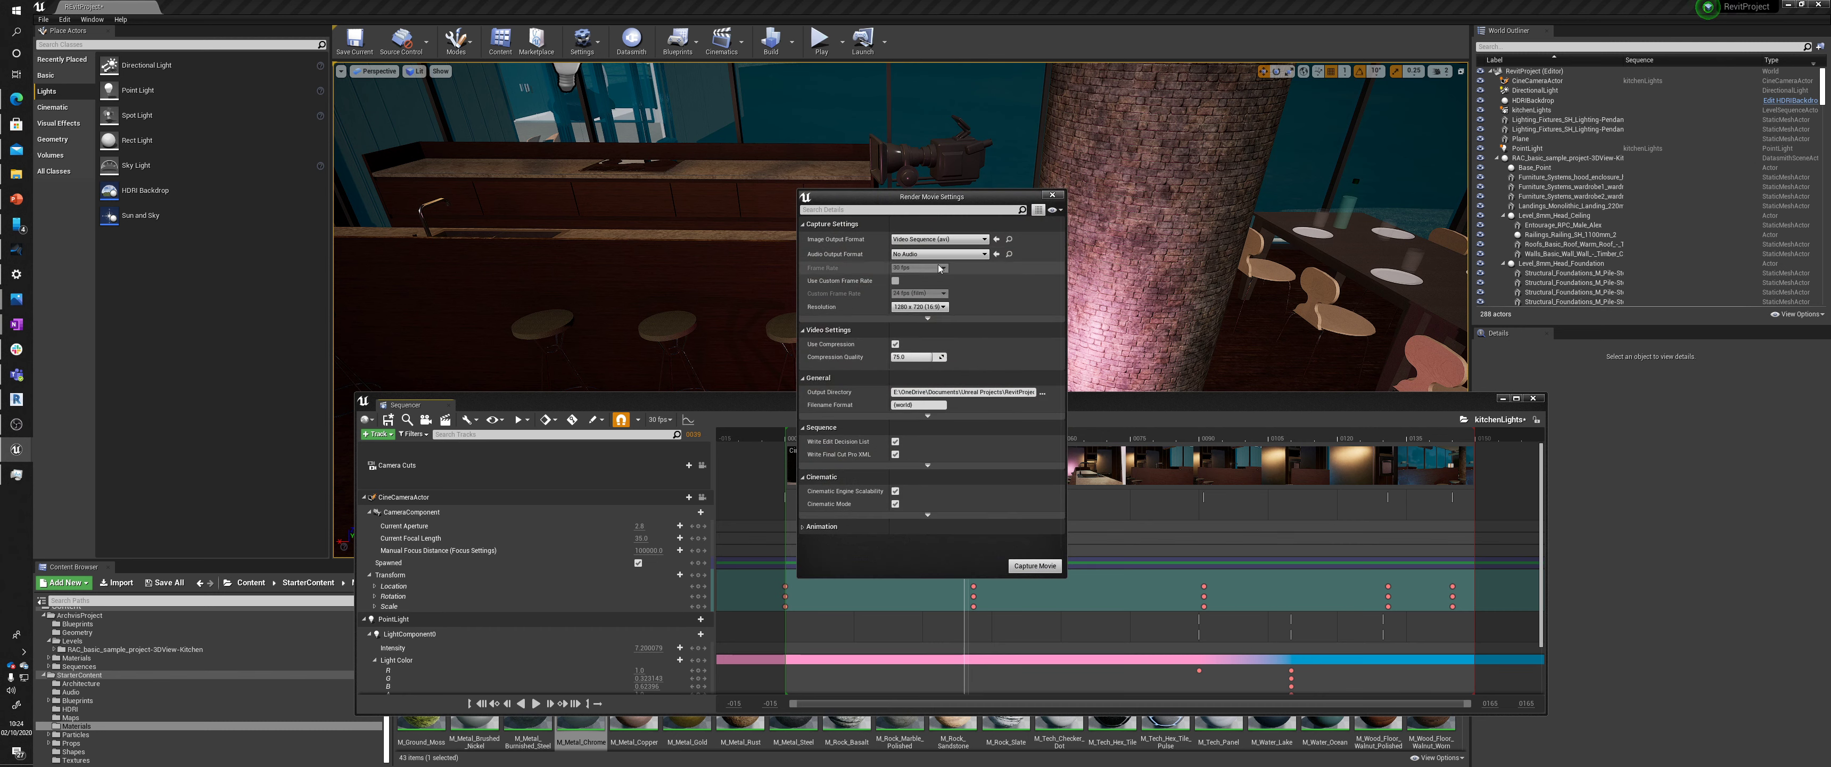
pyautogui.click(924, 307)
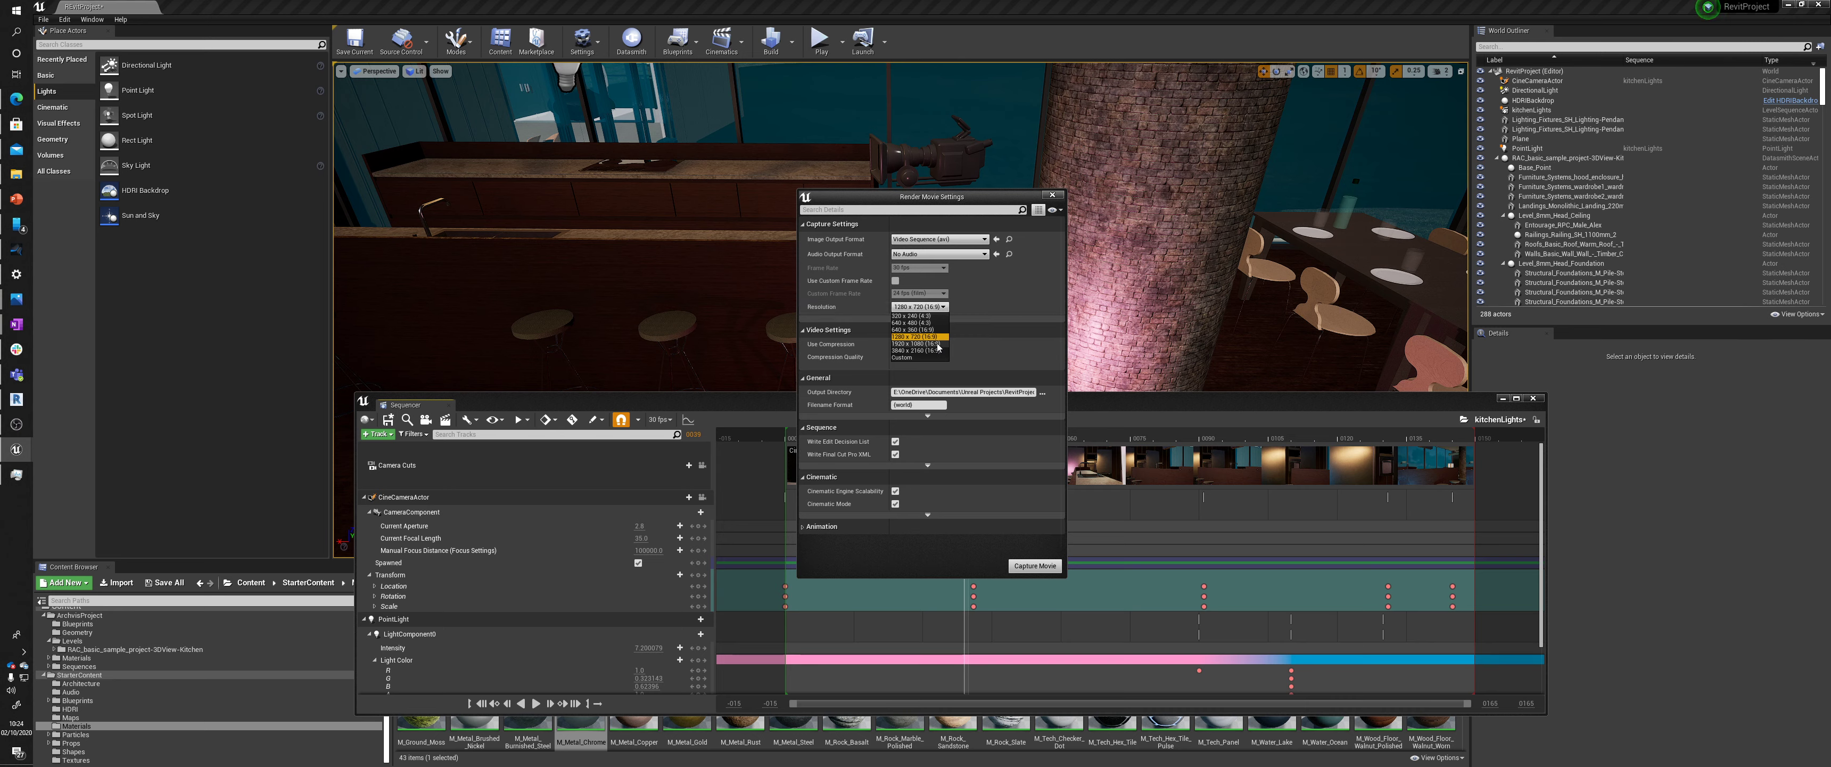
pyautogui.click(921, 344)
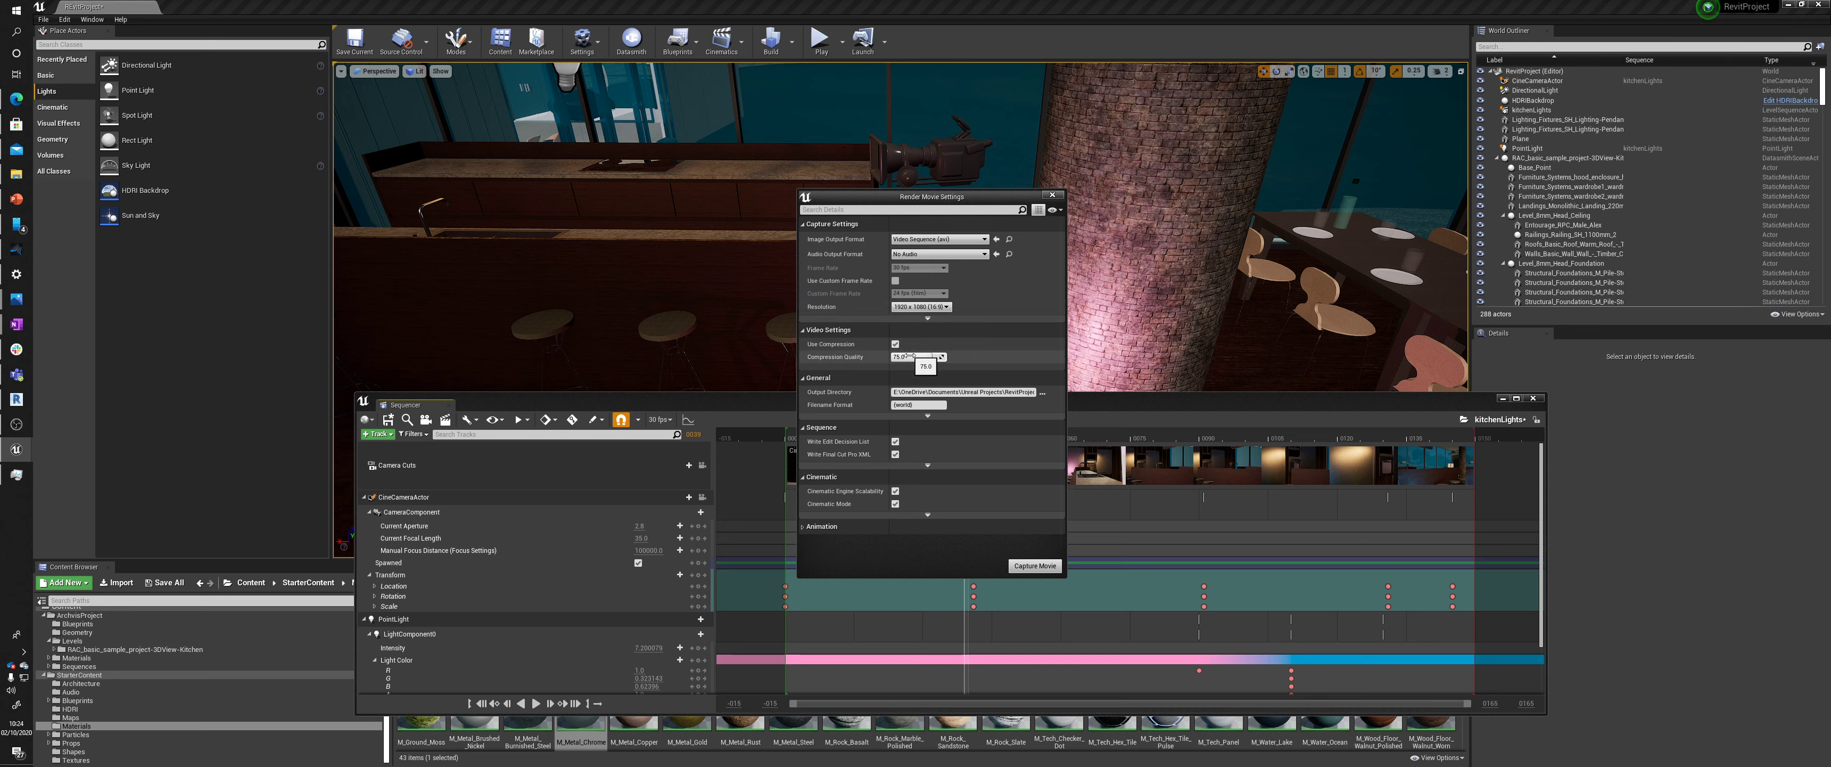
pyautogui.click(989, 394)
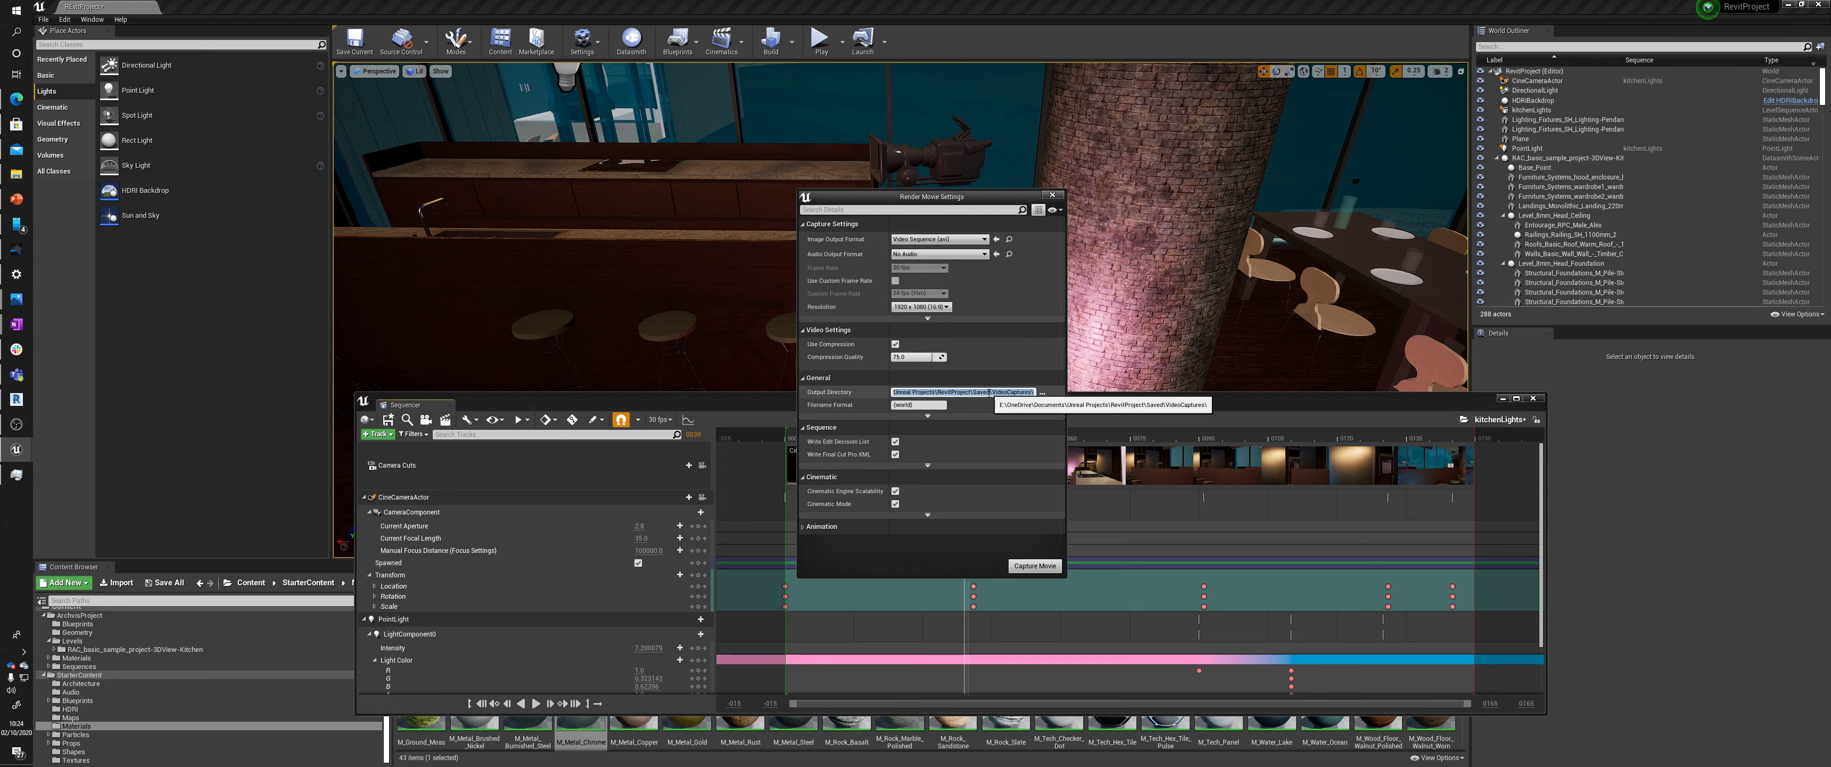
pyautogui.moveTo(990, 394); pyautogui.dragTo(902, 391)
pyautogui.click(901, 391)
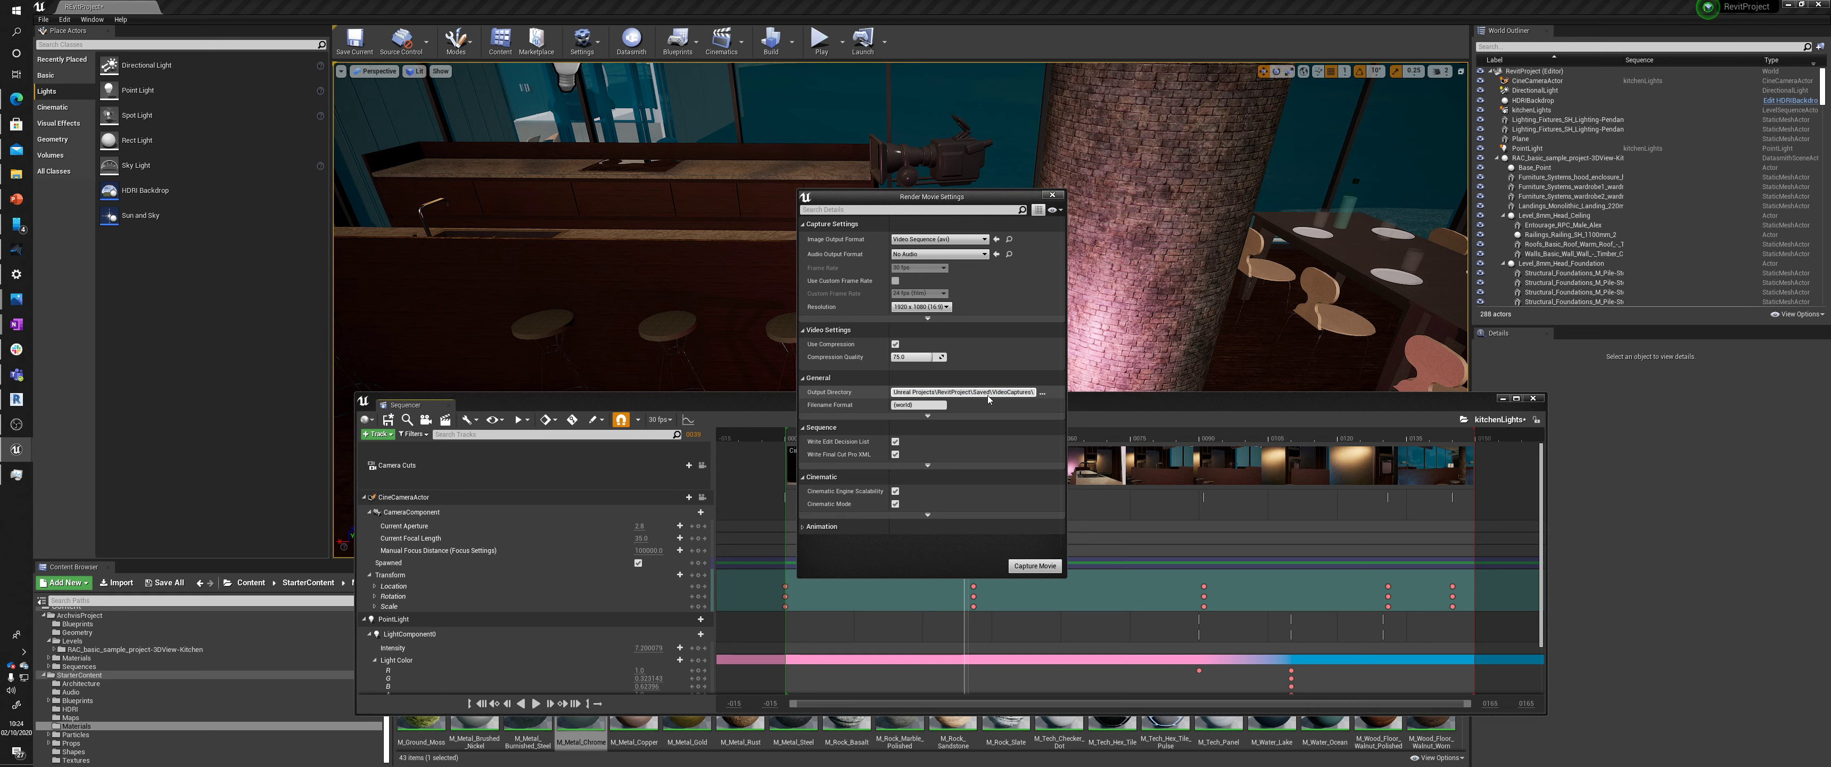
pyautogui.click(990, 393)
# Start capturing the movie and save the modified project content before rendering
pyautogui.click(1034, 566)
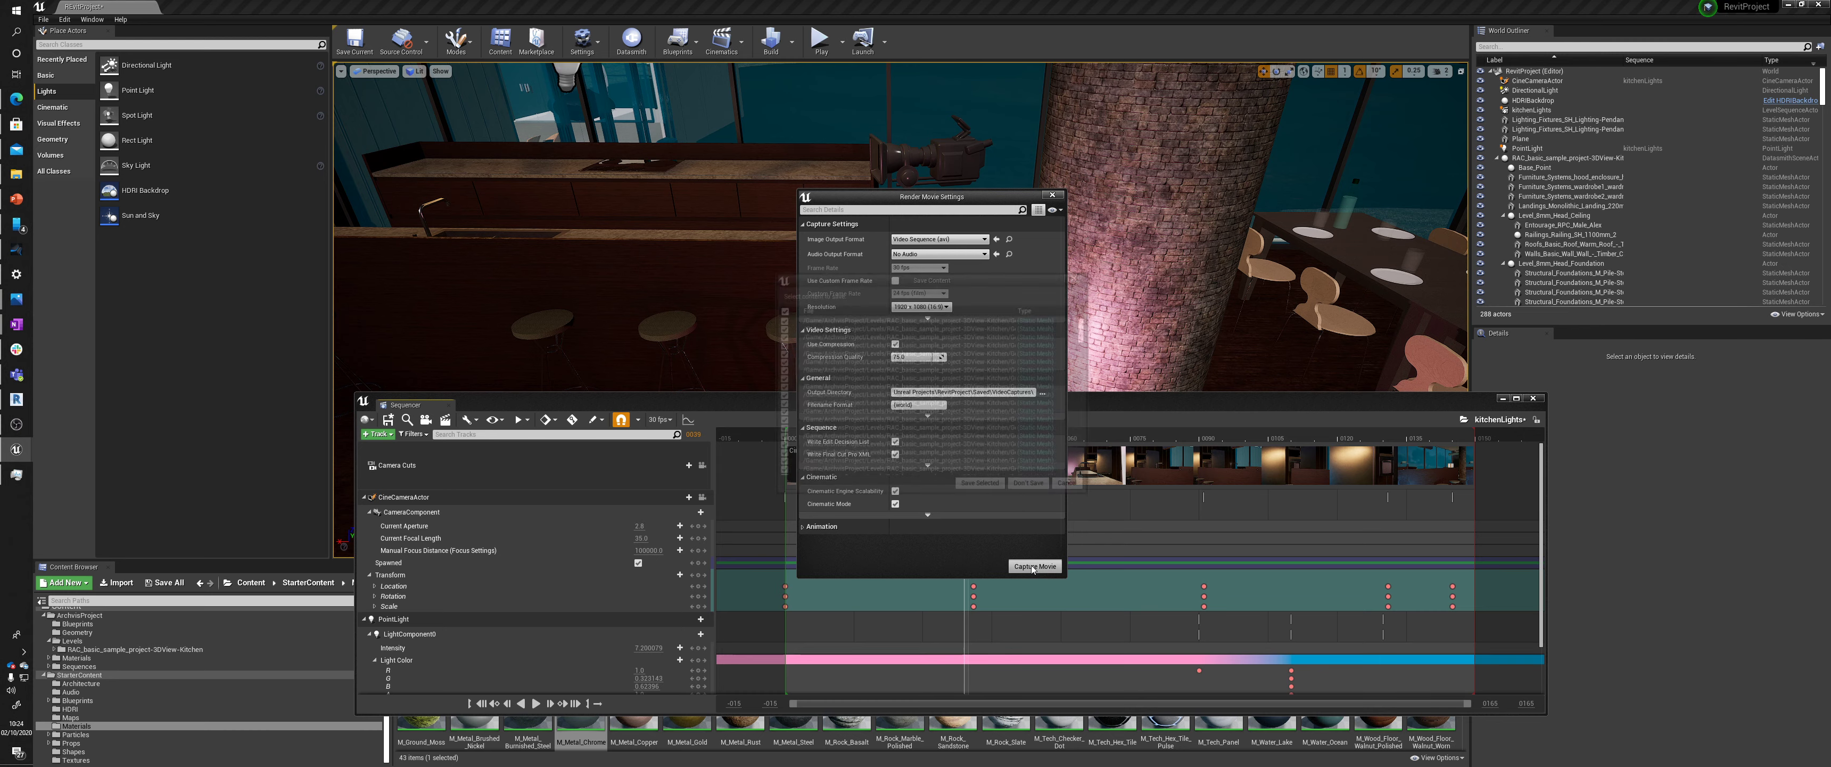
pyautogui.click(992, 486)
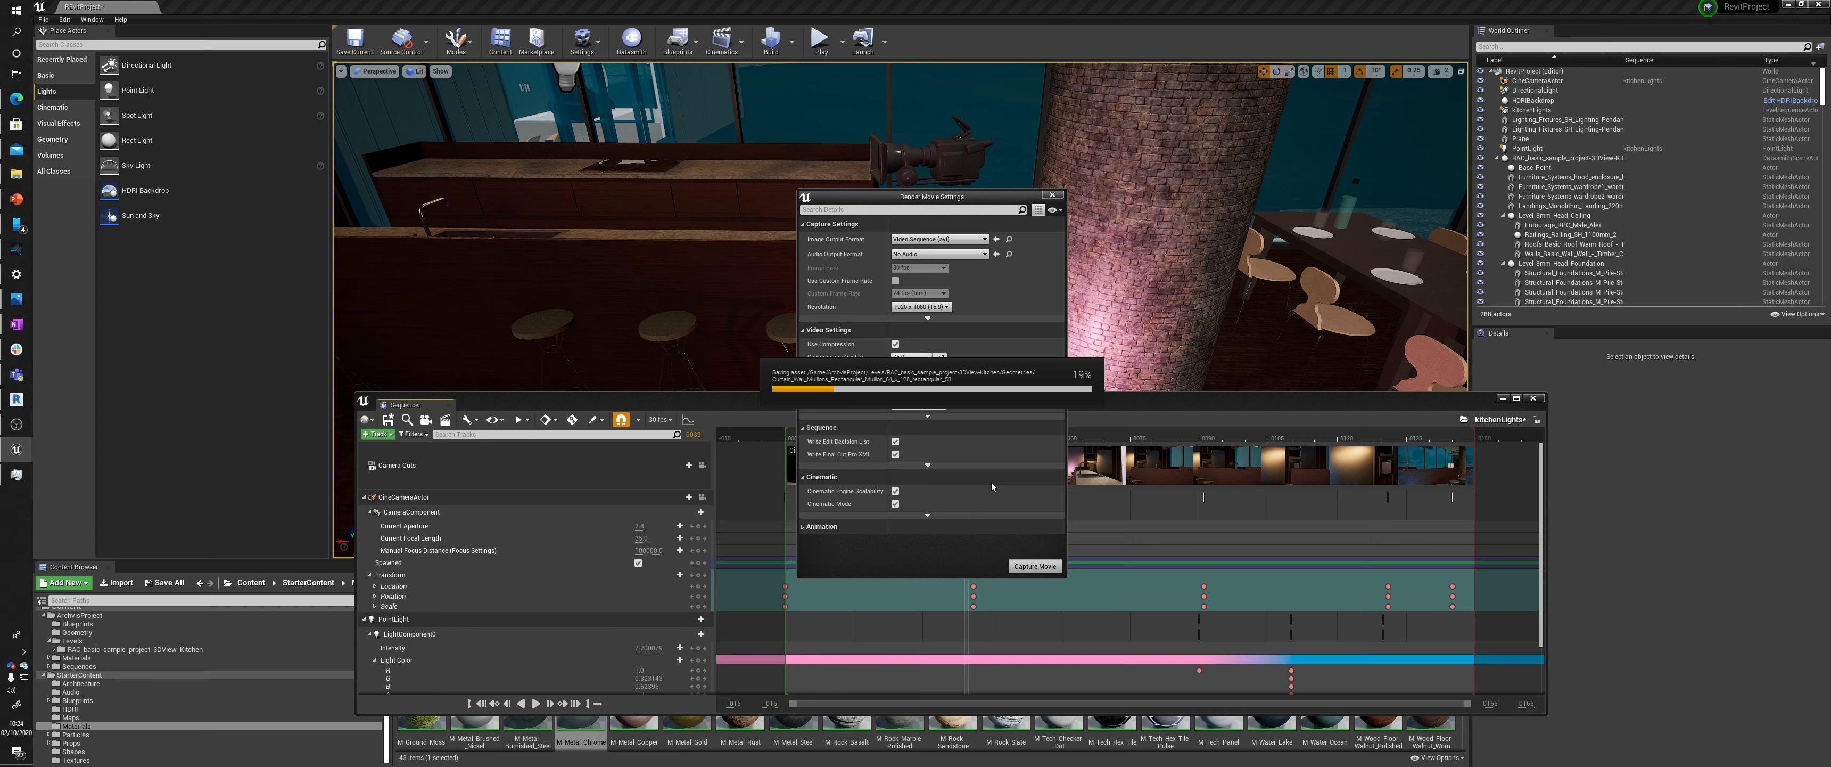
pyautogui.hotkey('alt', 'Tab')
pyautogui.hotkey('alt', 'Tab')
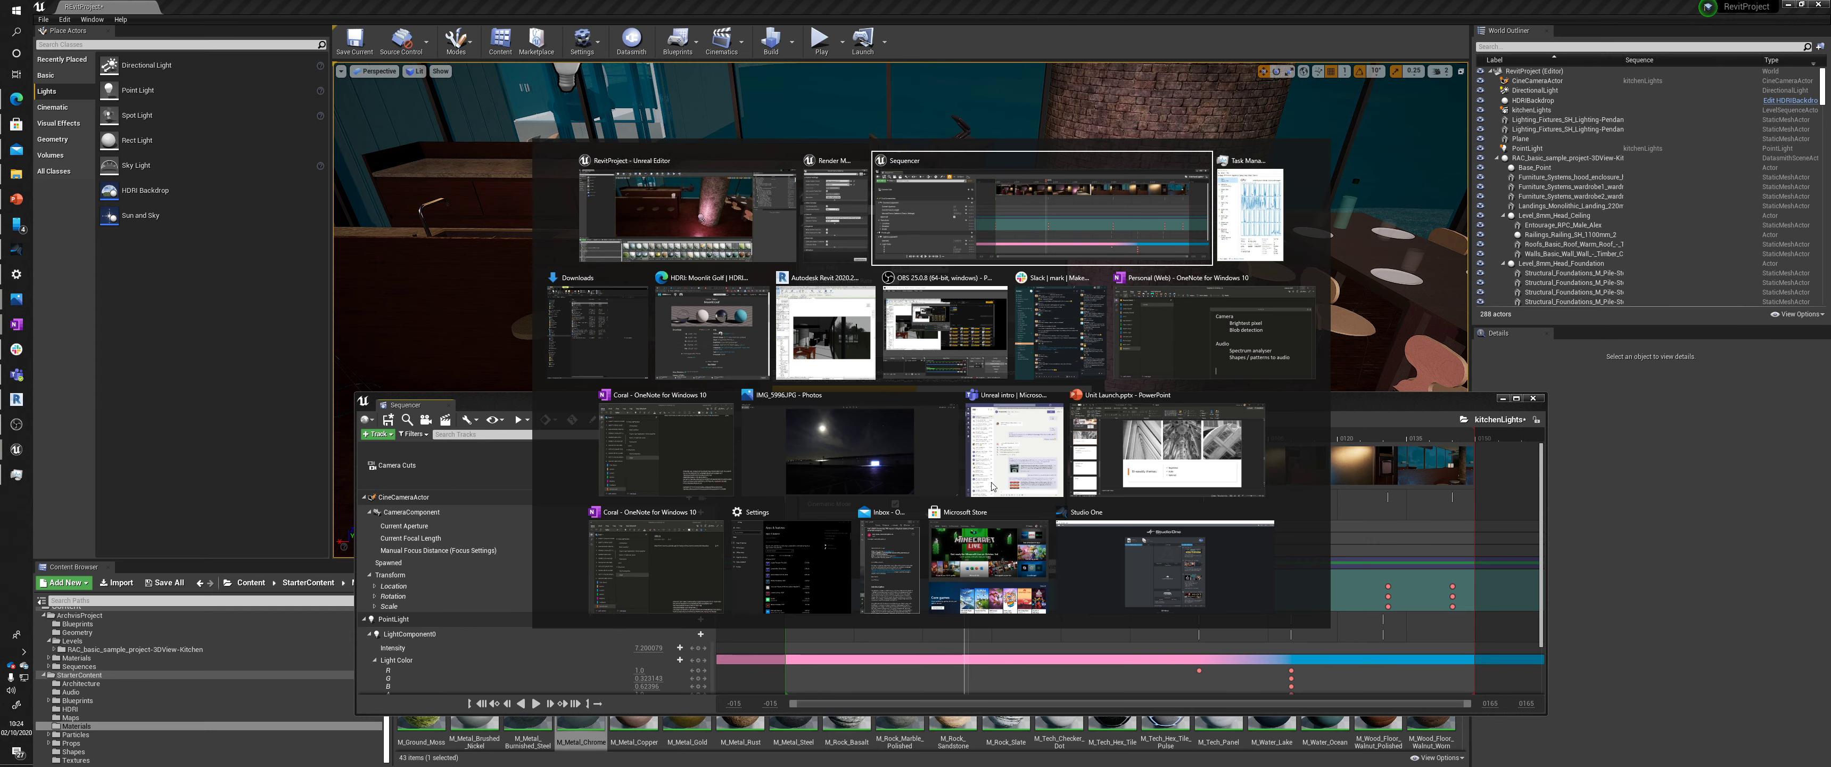